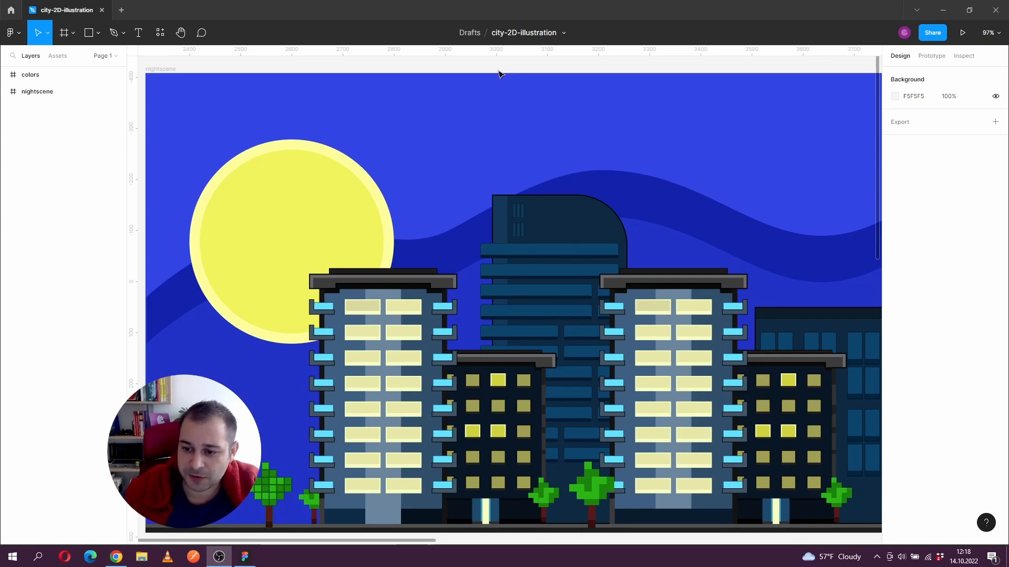
# Step: Examine the foreground, midground and background building groups in the nightscene frame
pyautogui.click(489, 225)
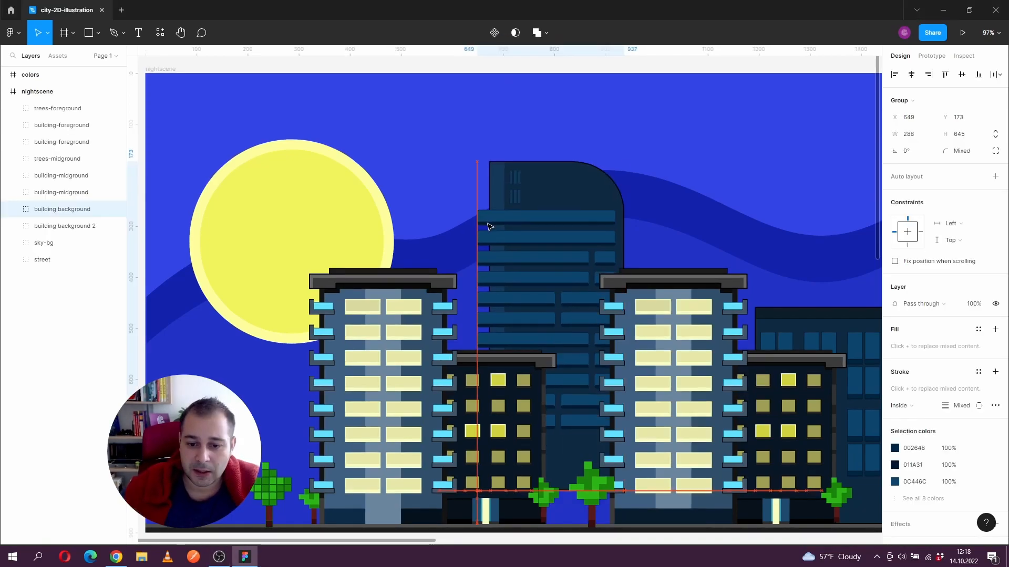
pyautogui.press('Escape')
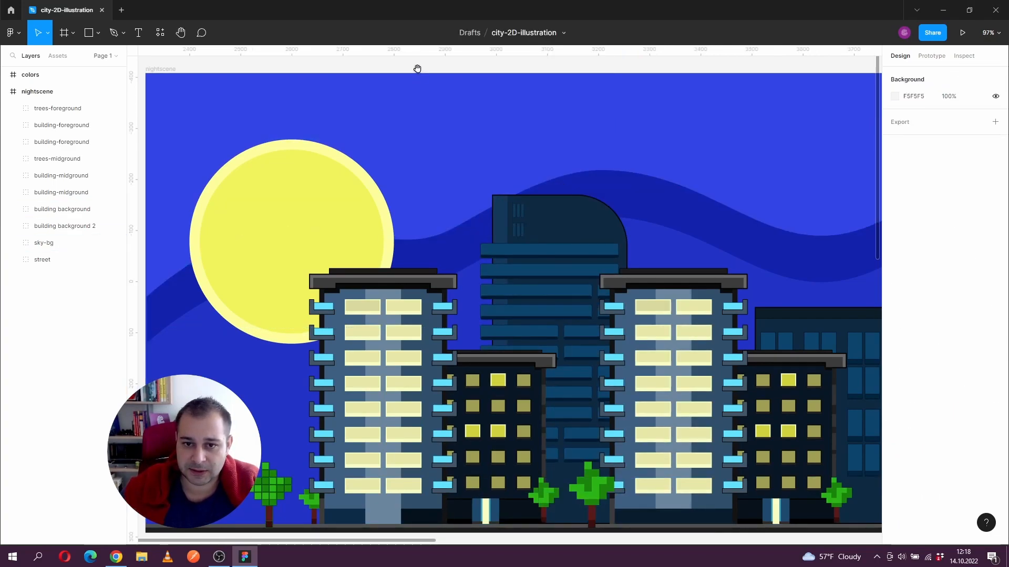
pyautogui.moveTo(417, 69); pyautogui.dragTo(405, 52)
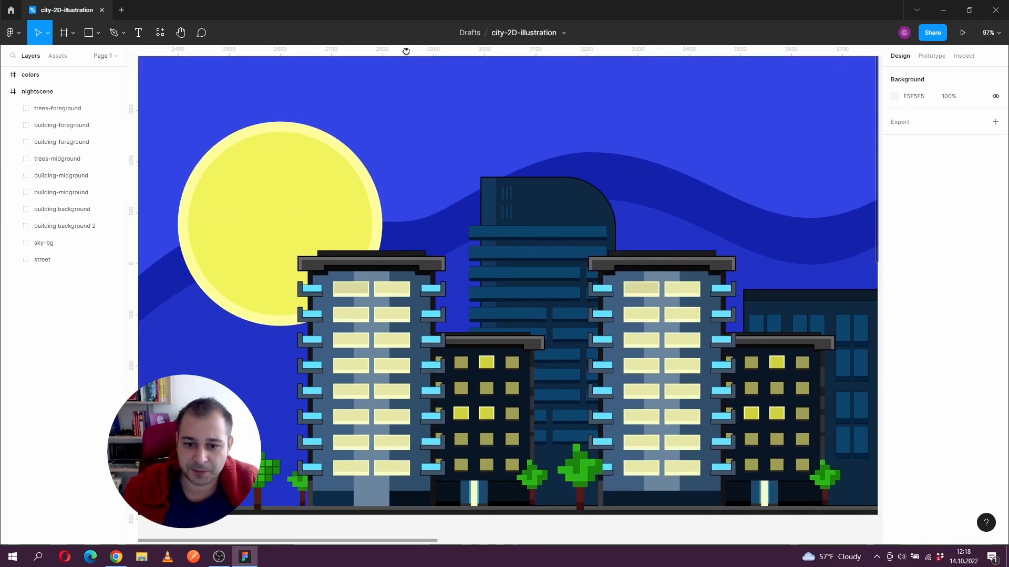
pyautogui.click(339, 334)
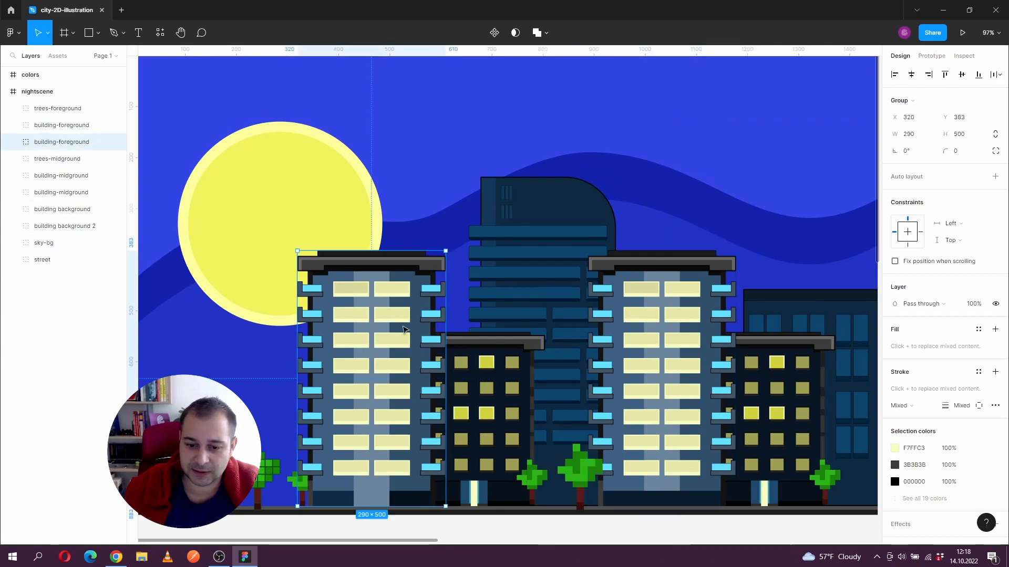
pyautogui.click(474, 376)
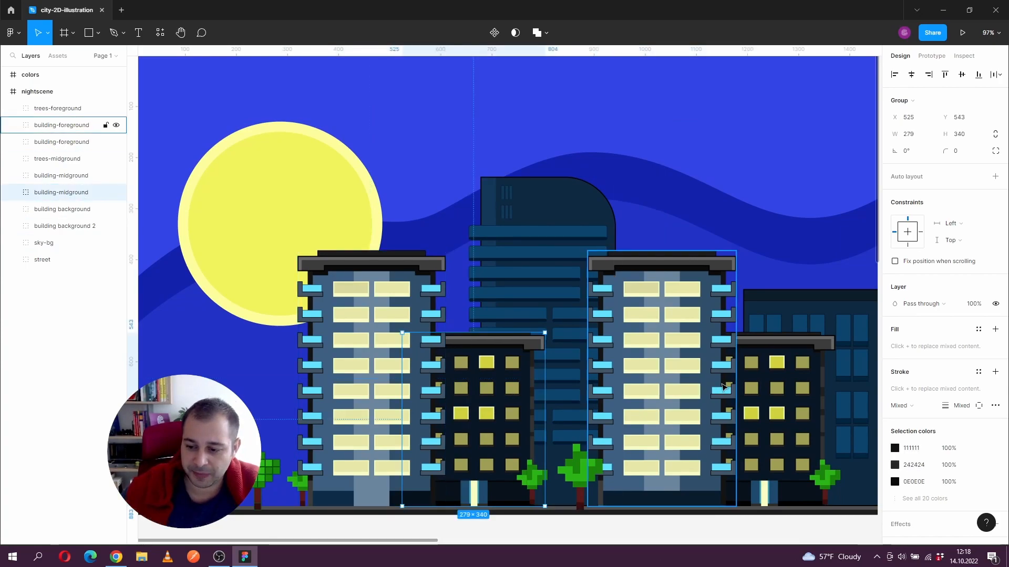
pyautogui.click(752, 387)
pyautogui.click(573, 301)
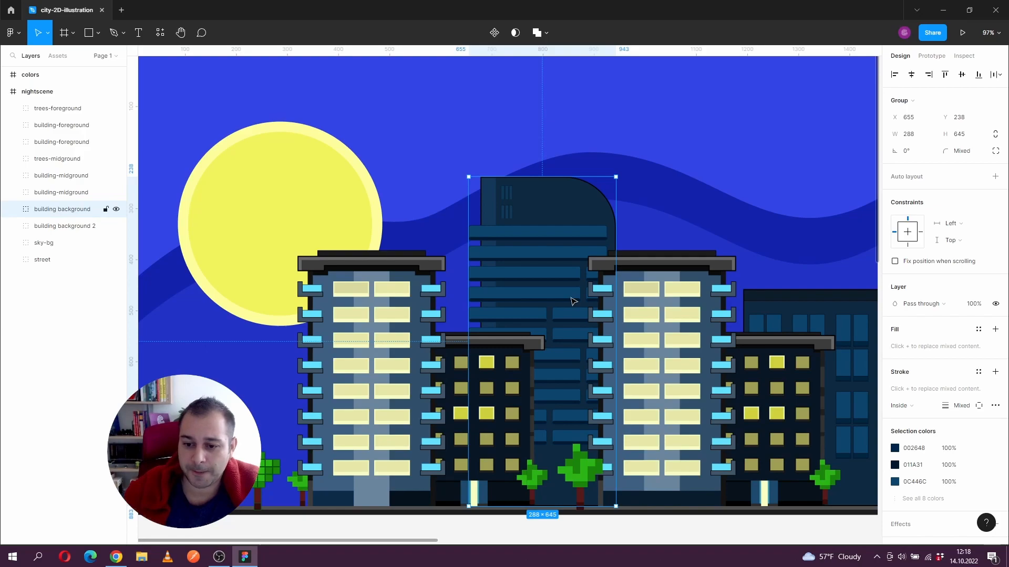
pyautogui.click(386, 289)
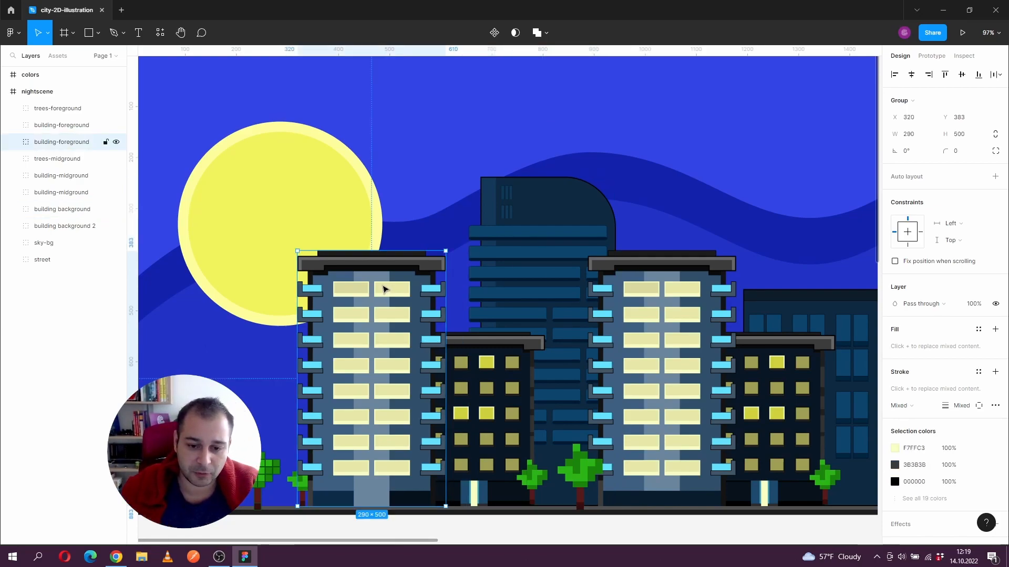
# Step: Examine the foreground, midground and background color palettes in the colors frame
pyautogui.moveTo(416, 216)
pyautogui.mouseDown()
pyautogui.moveTo(426, 210)
pyautogui.moveTo(421, 217)
pyautogui.mouseUp()
pyautogui.moveTo(693, 204); pyautogui.dragTo(397, 209)
pyautogui.moveTo(736, 235); pyautogui.dragTo(185, 252)
pyautogui.moveTo(631, 304); pyautogui.dragTo(493, 315)
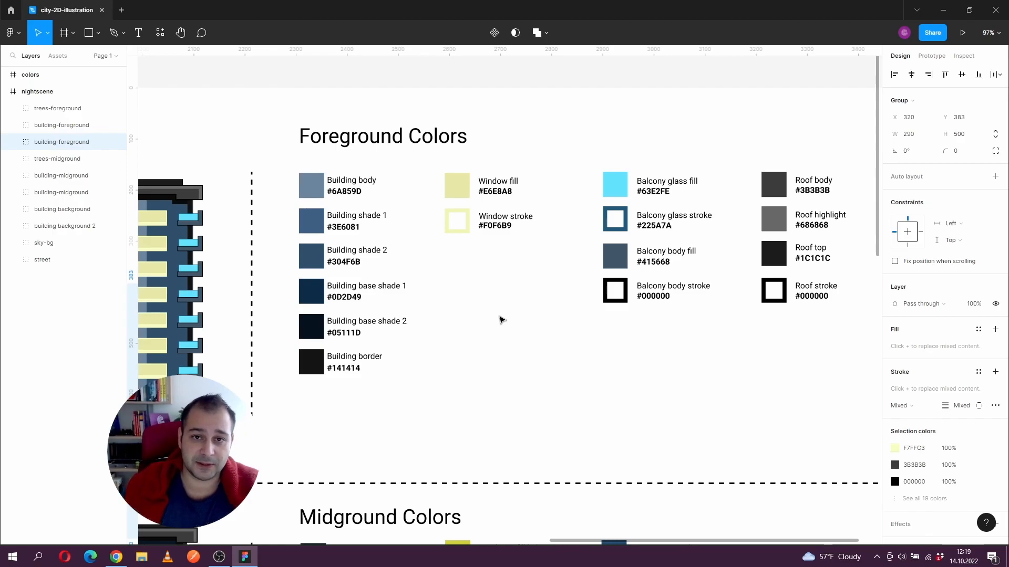
pyautogui.moveTo(529, 376)
pyautogui.mouseDown()
pyautogui.moveTo(532, 359)
pyautogui.moveTo(527, 368)
pyautogui.mouseUp()
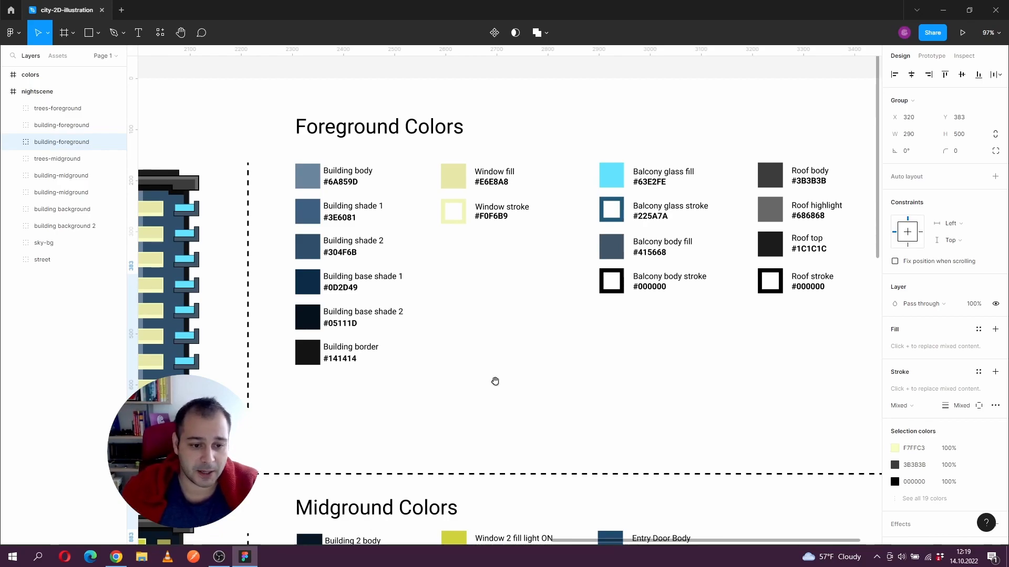
pyautogui.moveTo(490, 405); pyautogui.dragTo(464, 360)
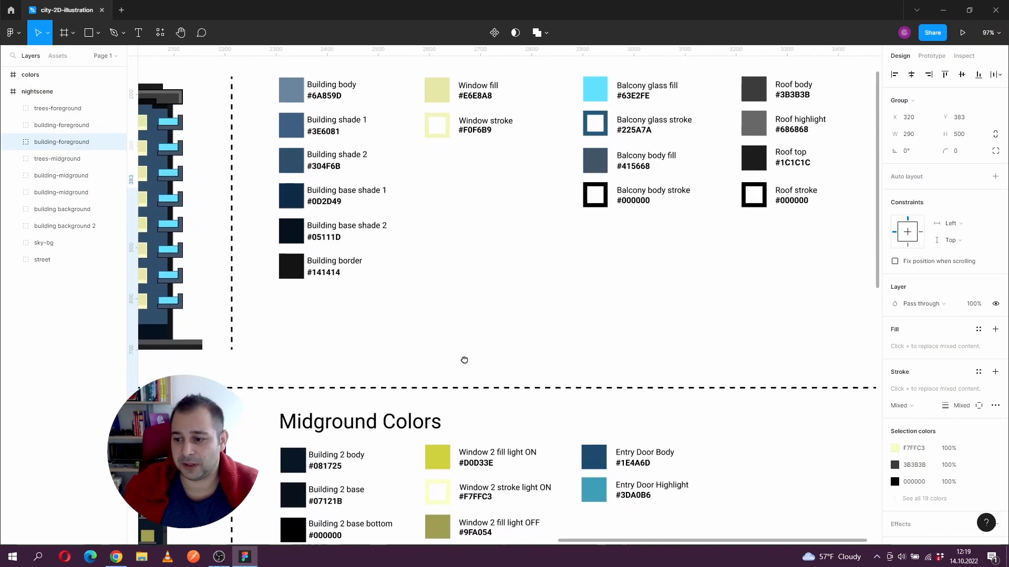
pyautogui.moveTo(441, 413); pyautogui.dragTo(446, 236)
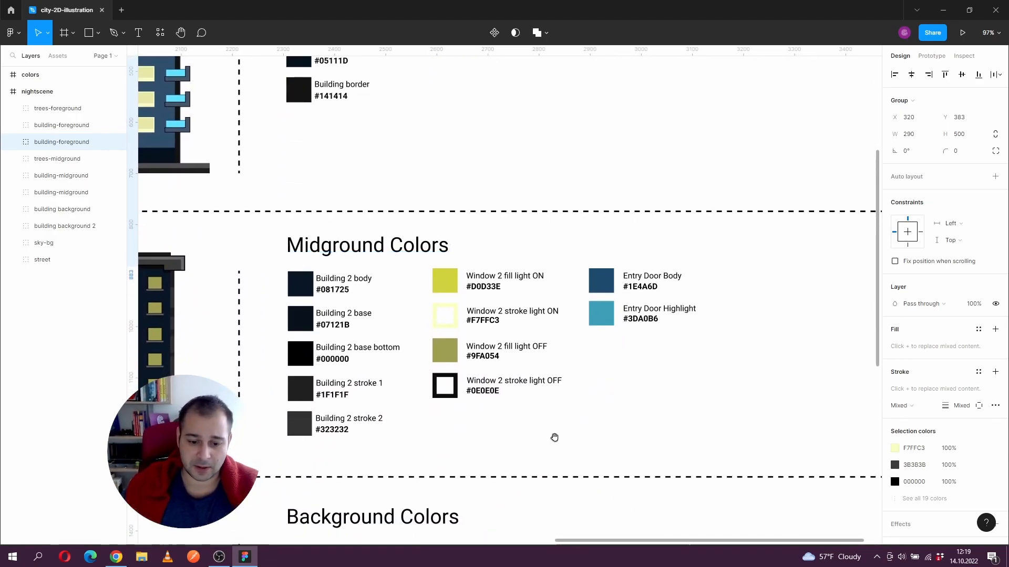
pyautogui.moveTo(554, 438); pyautogui.dragTo(547, 140)
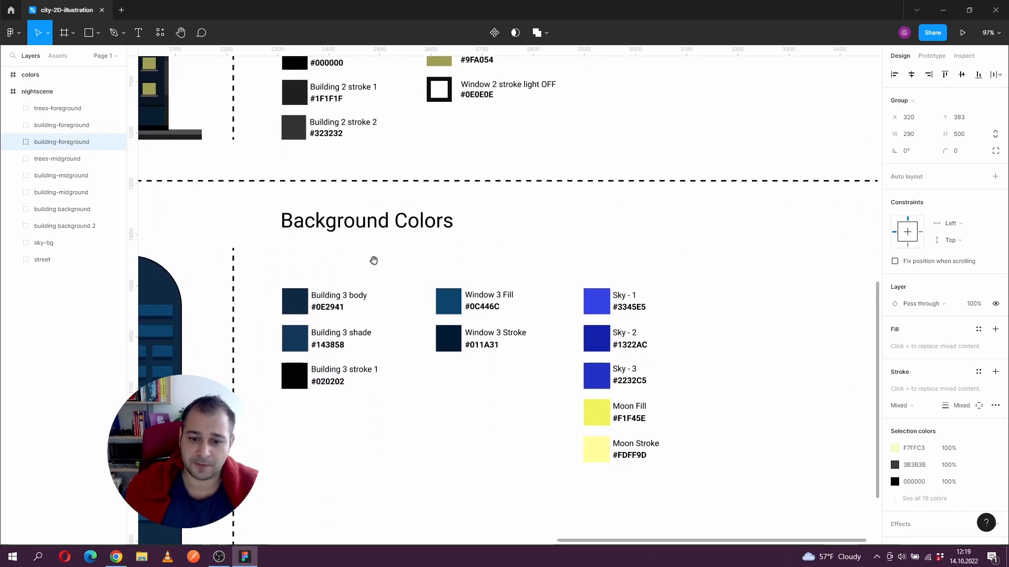
pyautogui.moveTo(335, 238); pyautogui.dragTo(397, 360)
pyautogui.moveTo(467, 135); pyautogui.dragTo(454, 442)
pyautogui.moveTo(485, 208); pyautogui.dragTo(498, 299)
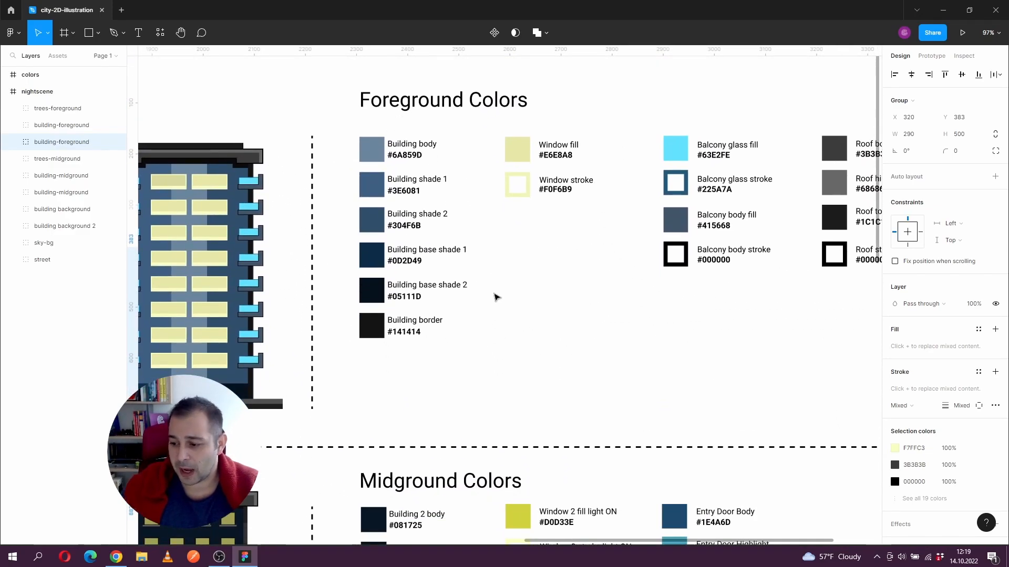
# Step: Create a color style named building-body from the Building body swatch's fill
pyautogui.click(373, 152)
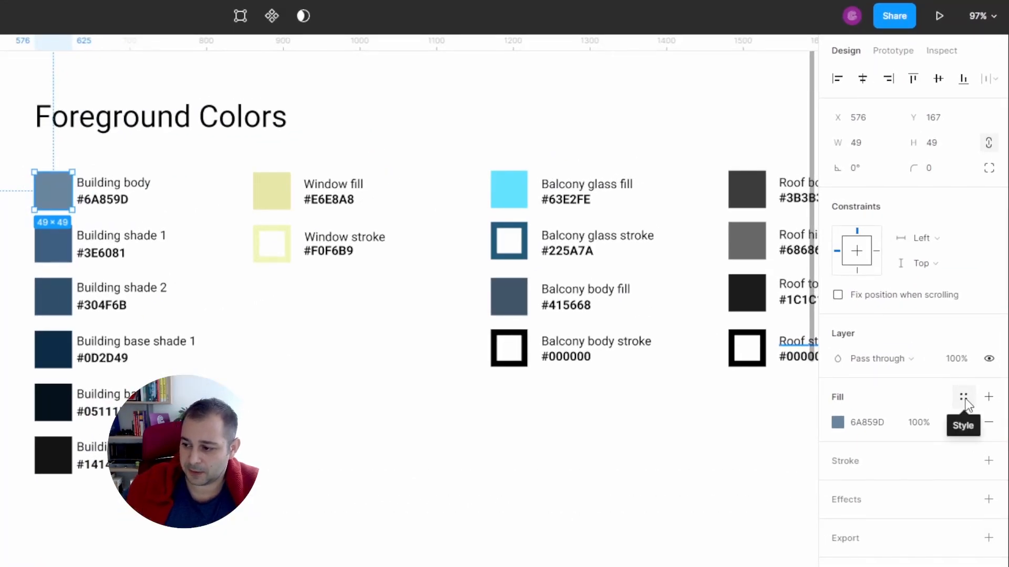
pyautogui.click(966, 403)
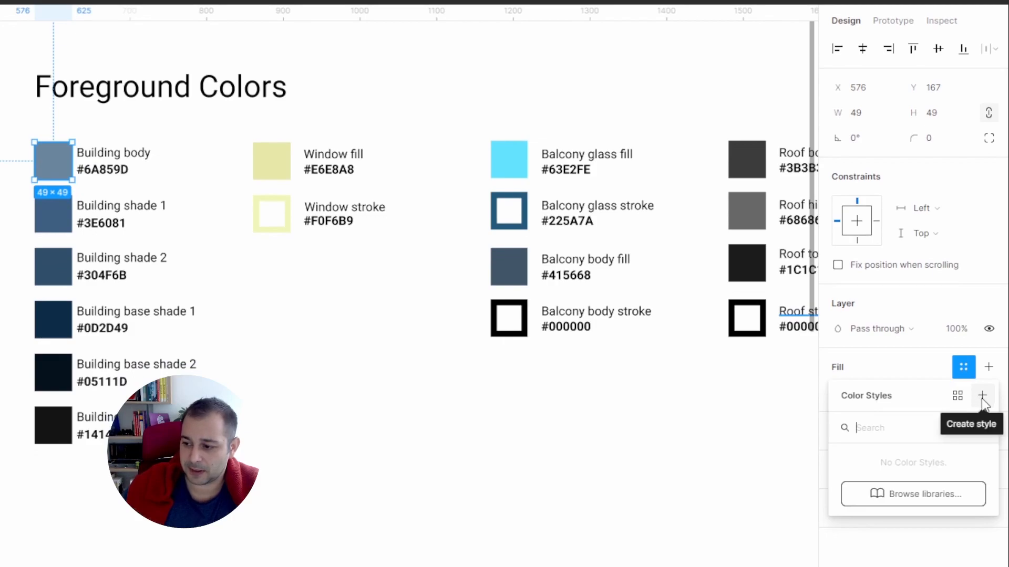
pyautogui.click(983, 399)
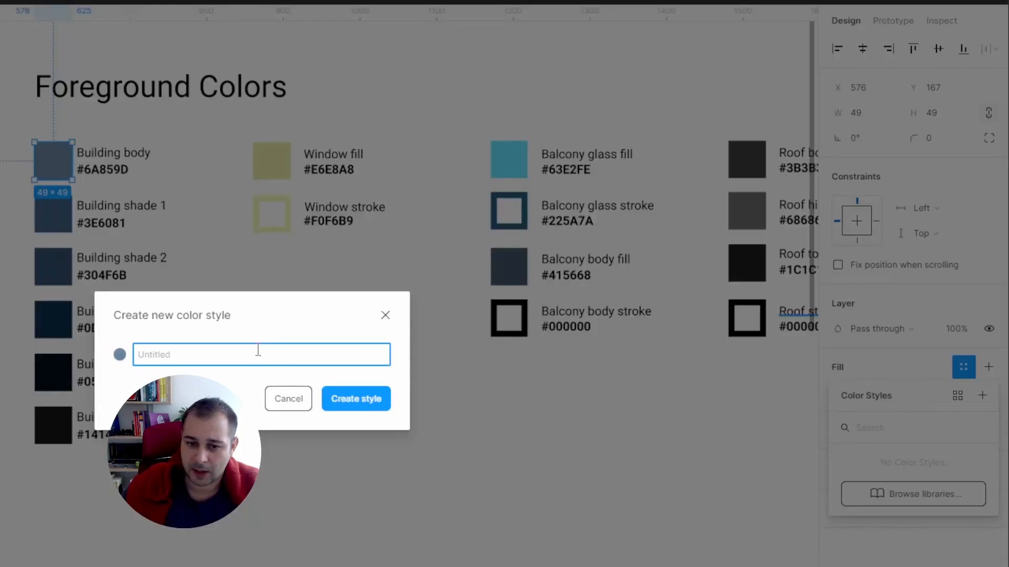
pyautogui.write('building-bod')
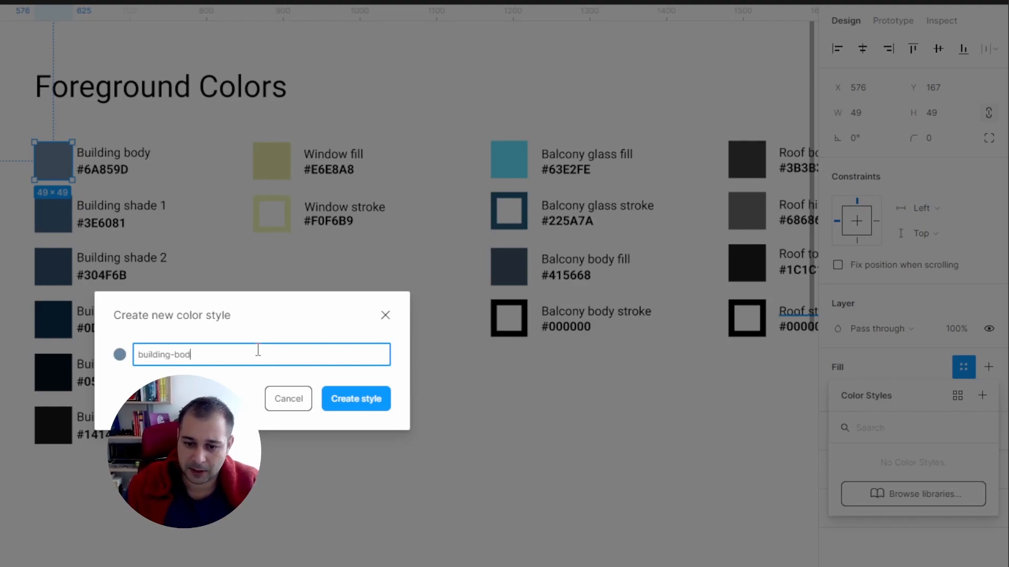
pyautogui.press('Return')
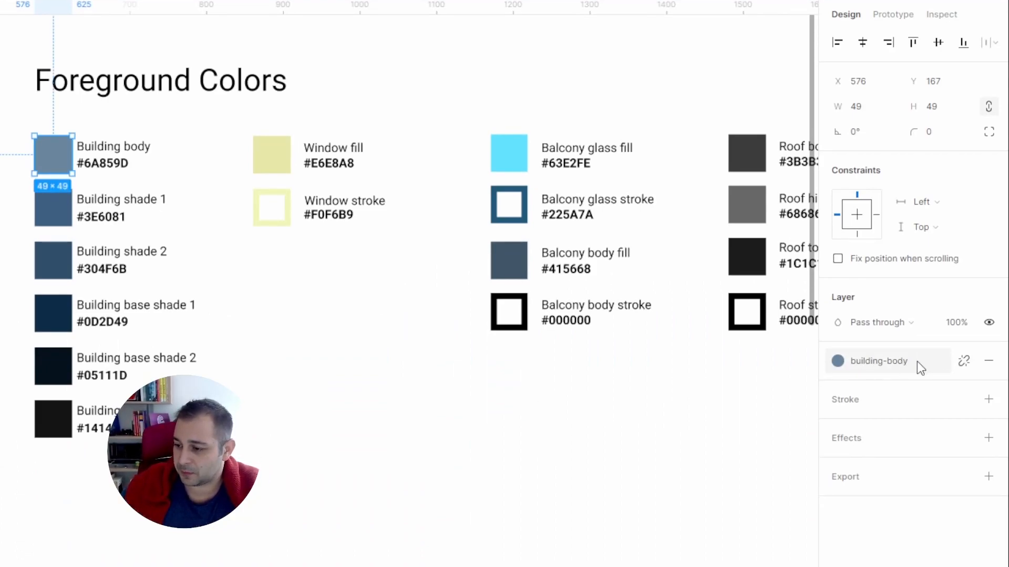
pyautogui.click(299, 305)
# Step: Draw a test rectangle about 182 × 226 below the Window stroke swatch in the Foreground Colors section
pyautogui.click(147, 55)
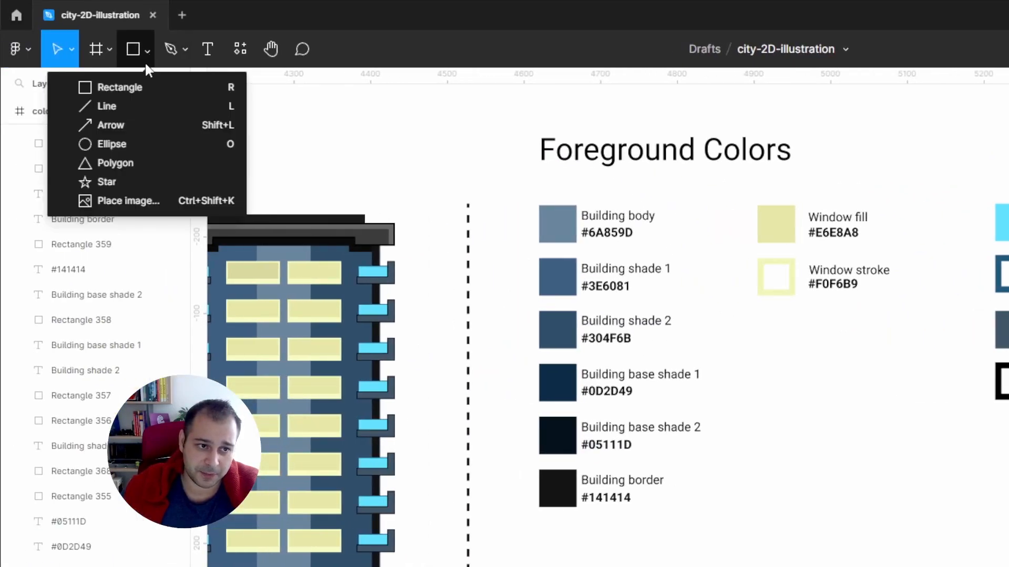
pyautogui.click(140, 90)
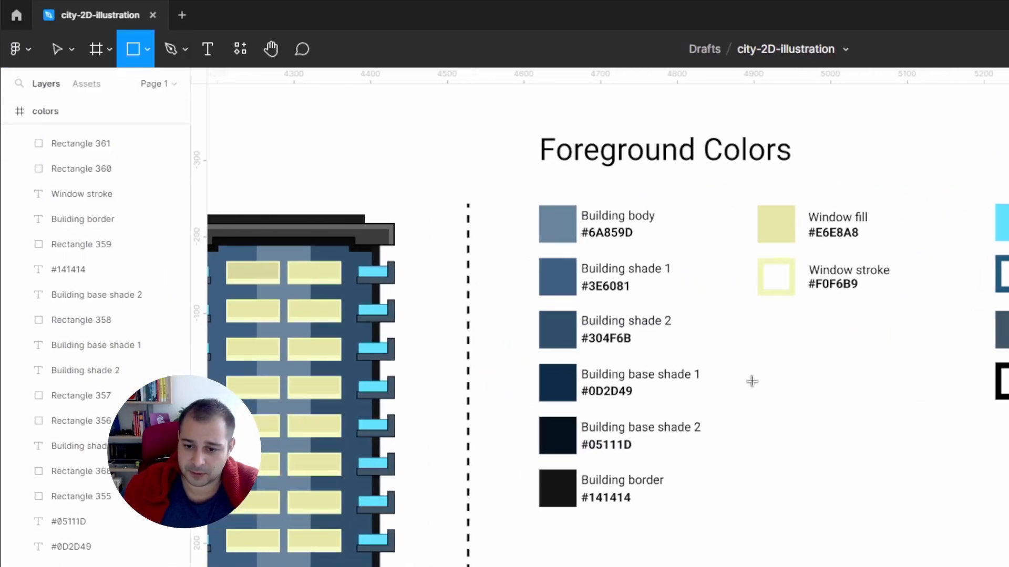
pyautogui.moveTo(760, 385); pyautogui.dragTo(891, 547)
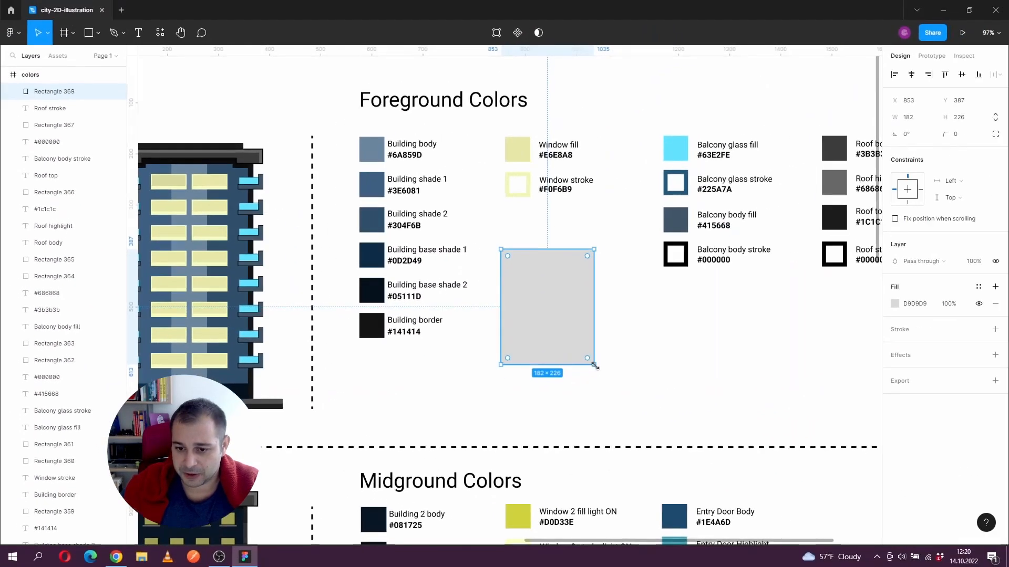
pyautogui.click(639, 331)
# Step: Change the test rectangle's fill to the blue 386DAC
pyautogui.click(564, 313)
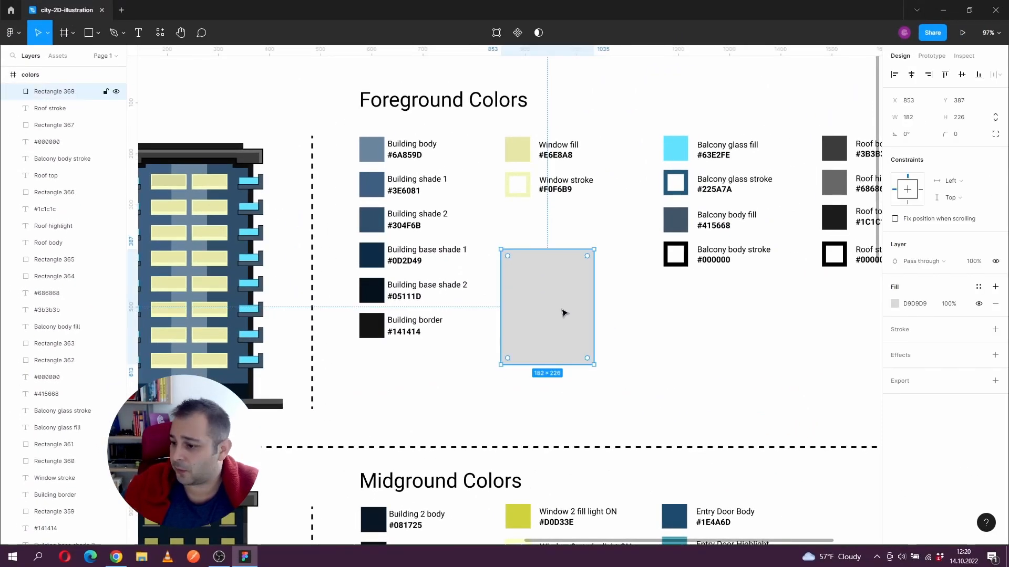
pyautogui.click(894, 304)
pyautogui.moveTo(809, 379); pyautogui.dragTo(787, 385)
pyautogui.click(838, 420)
pyautogui.moveTo(808, 342); pyautogui.dragTo(841, 322)
pyautogui.click(872, 272)
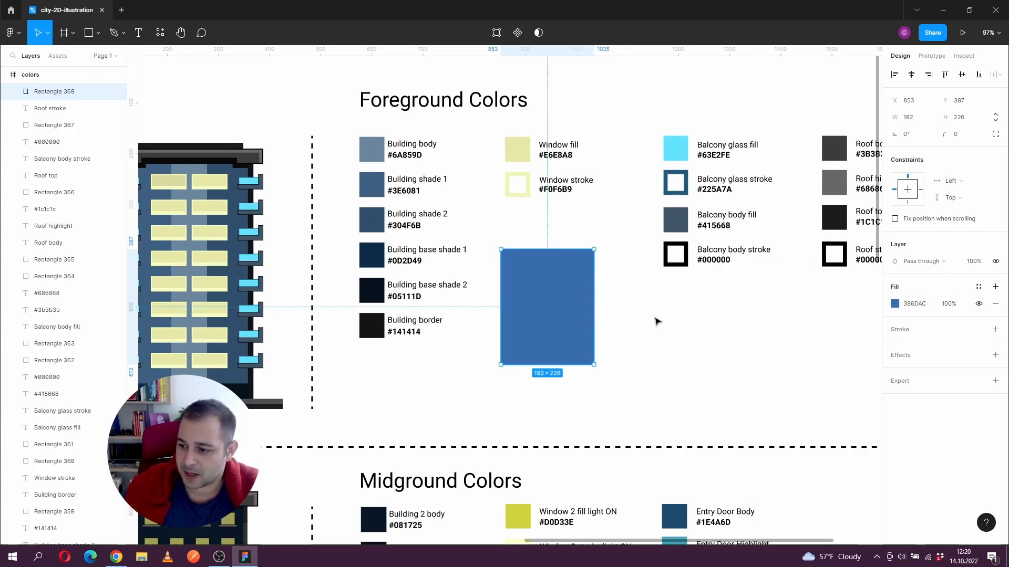
# Step: Apply the building-body color style to the test rectangle's fill
pyautogui.click(978, 287)
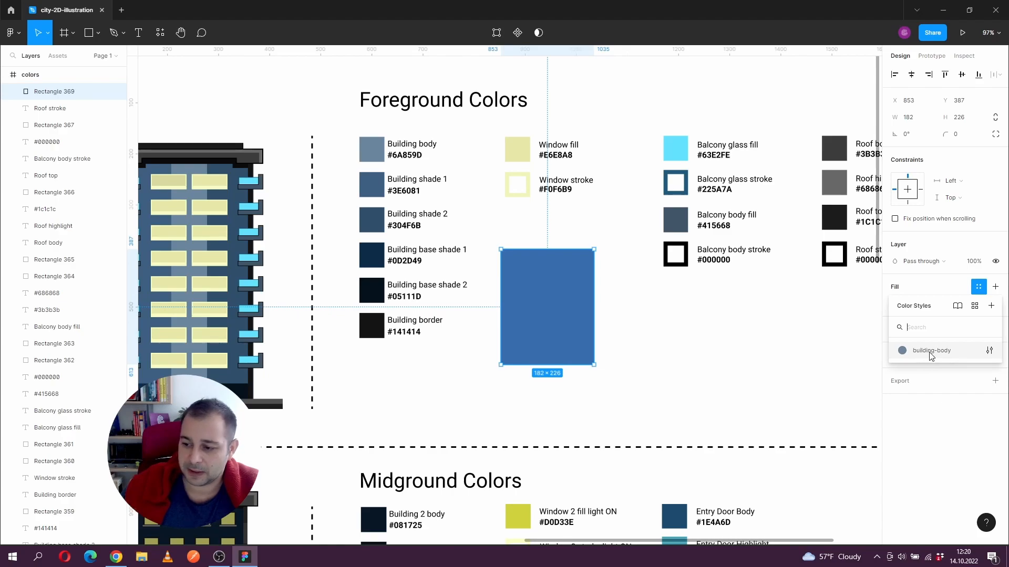
pyautogui.click(975, 306)
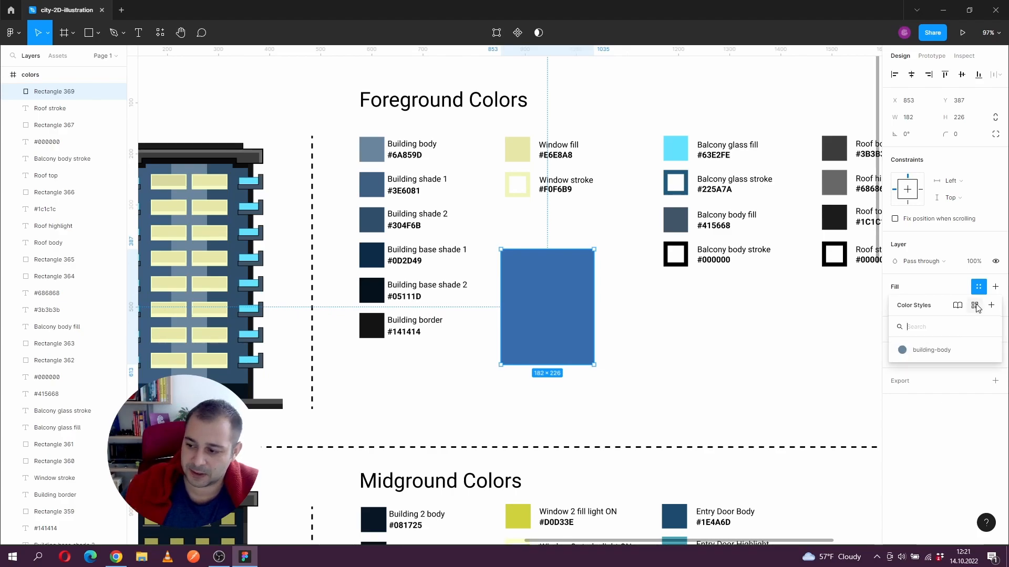
pyautogui.click(975, 306)
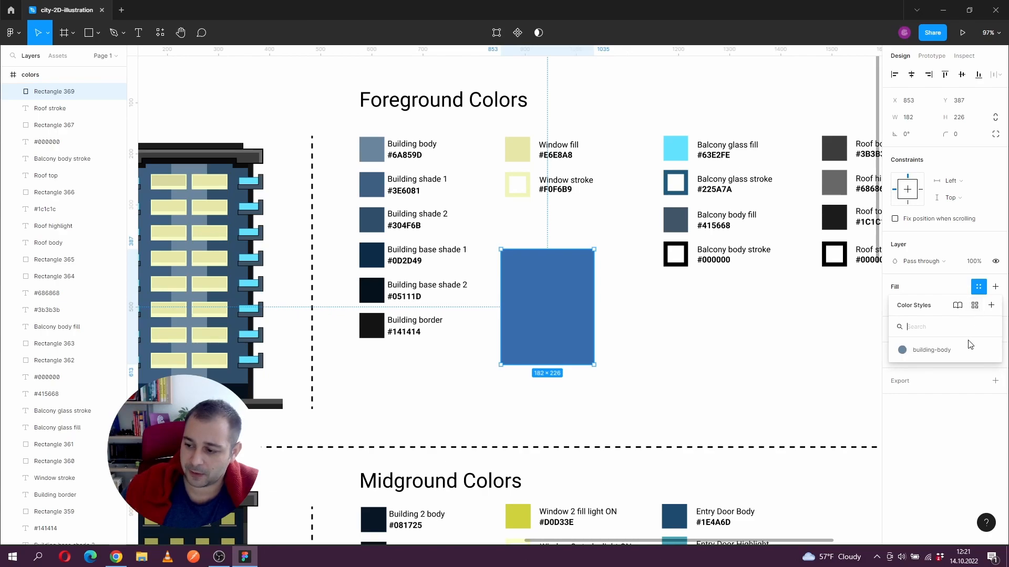
pyautogui.click(940, 351)
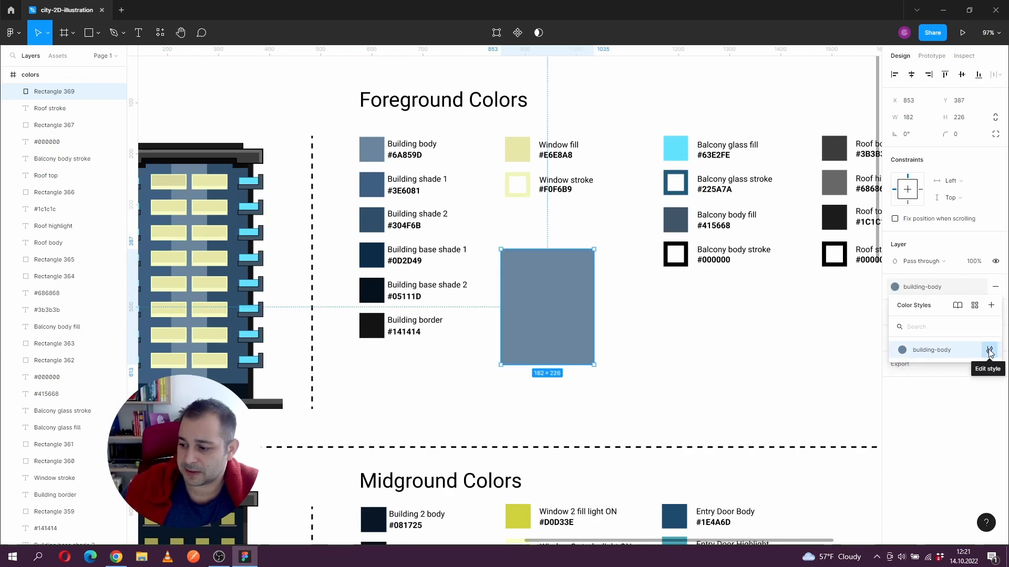
# Step: View the building-body style's editable name, description and color properties
pyautogui.click(990, 351)
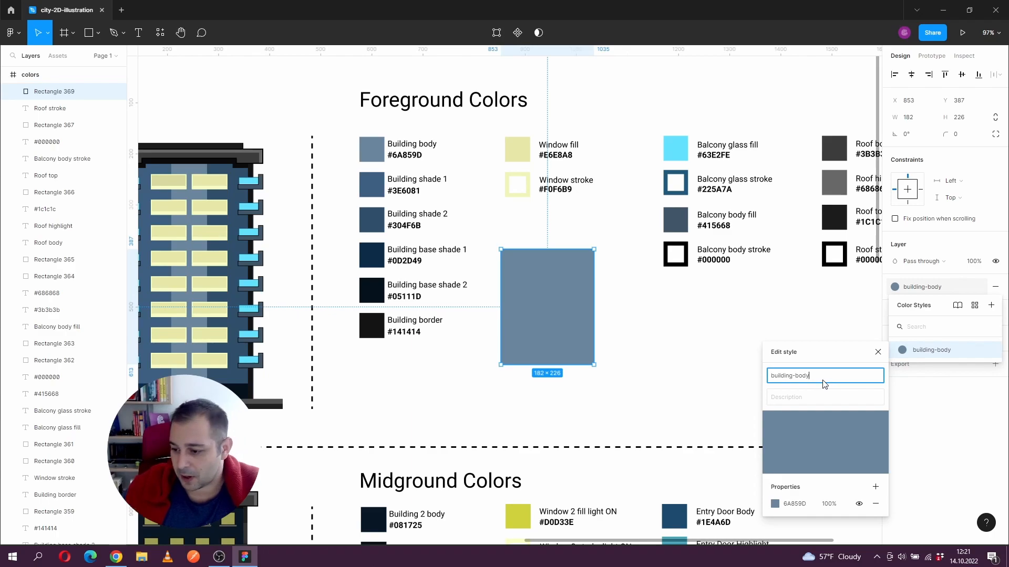
pyautogui.click(877, 353)
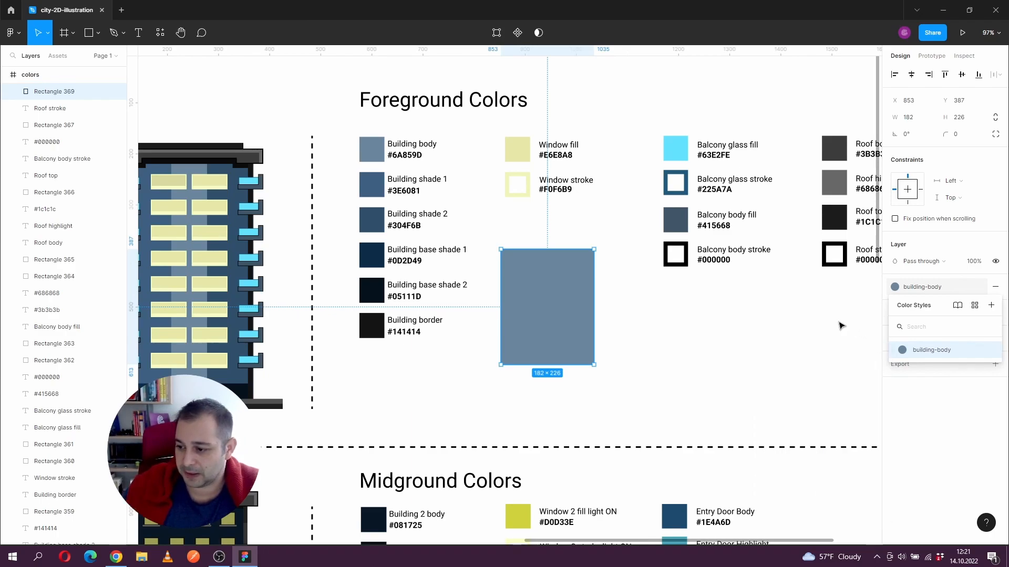
pyautogui.click(841, 324)
# Step: Delete the test rectangle from the Foreground Colors section
pyautogui.click(543, 308)
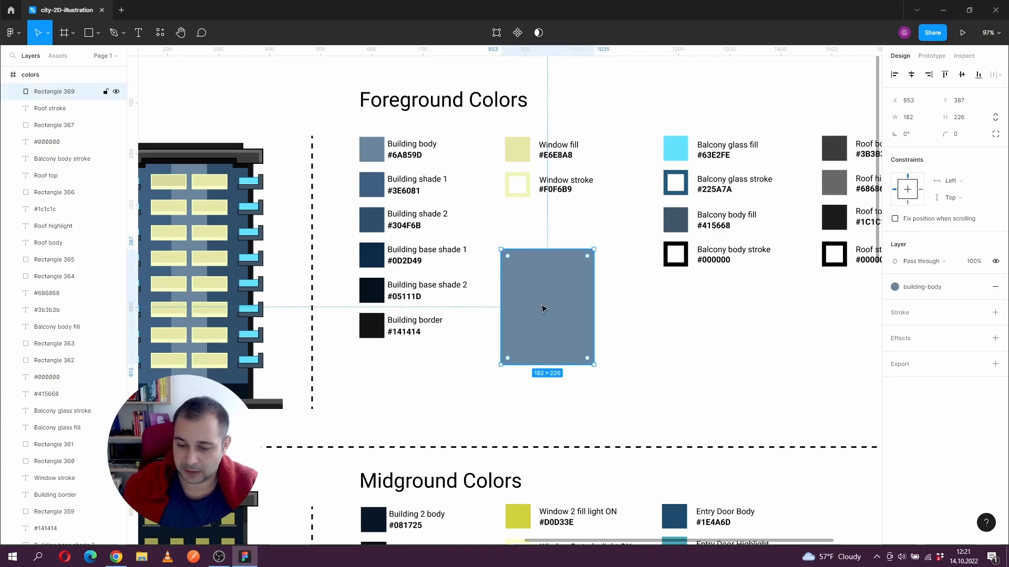
pyautogui.press('Delete')
# Step: Save the Building shade 1 and Building shade 2 swatch fills as color styles building-shade-1 and building-shade-2
pyautogui.moveTo(558, 309); pyautogui.dragTo(515, 314)
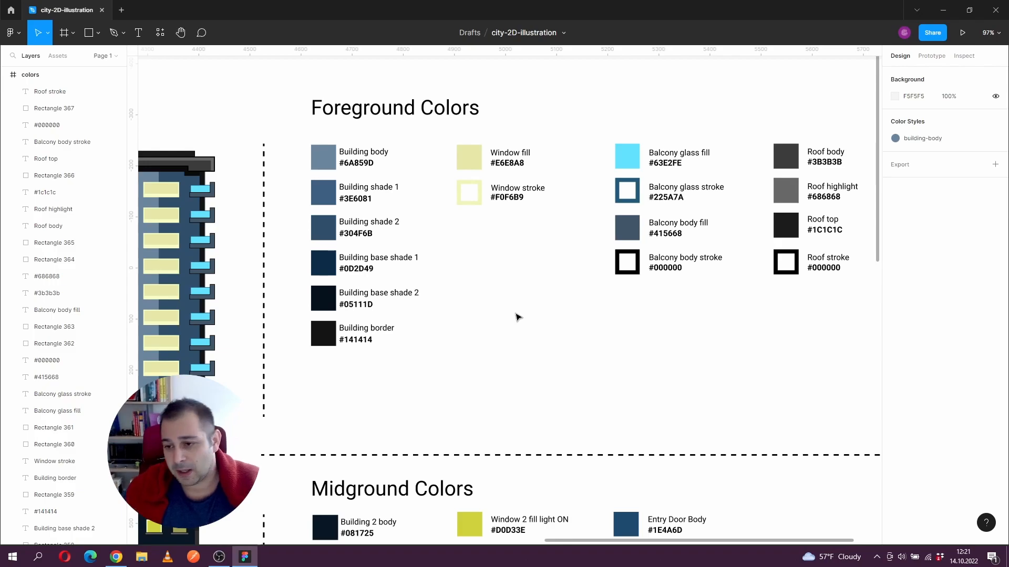
pyautogui.moveTo(517, 313); pyautogui.dragTo(502, 312)
pyautogui.click(307, 227)
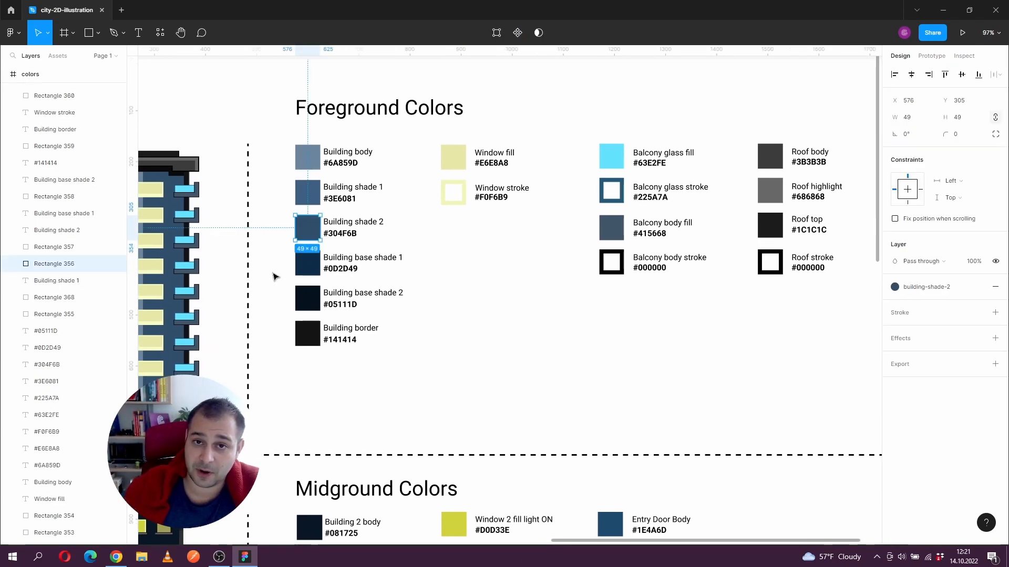
pyautogui.click(277, 265)
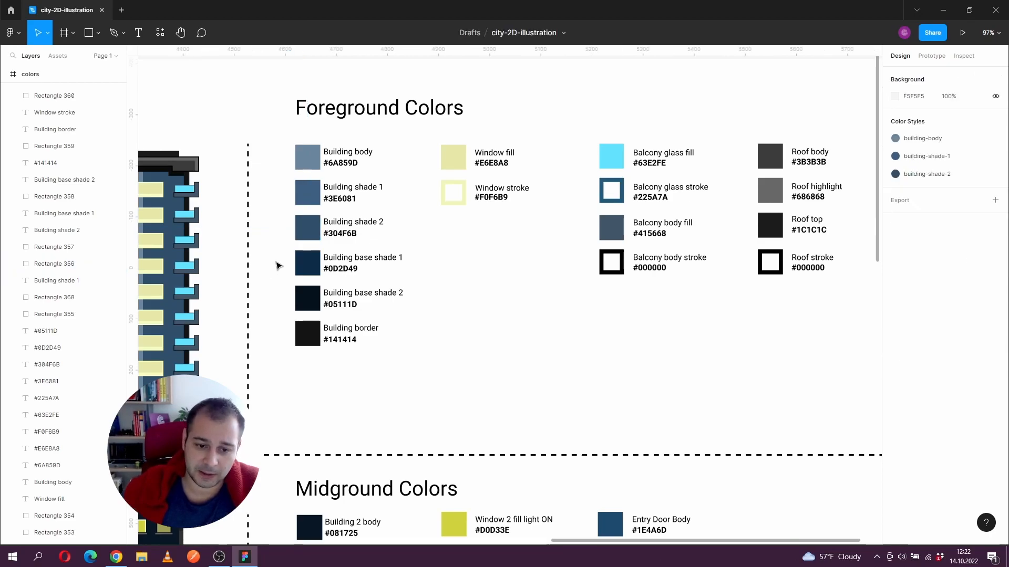
# Step: Create color styles building-base-shade-2, building-base-shade-1 and building-border from the three remaining foreground building swatches
pyautogui.moveTo(276, 253); pyautogui.dragTo(319, 378)
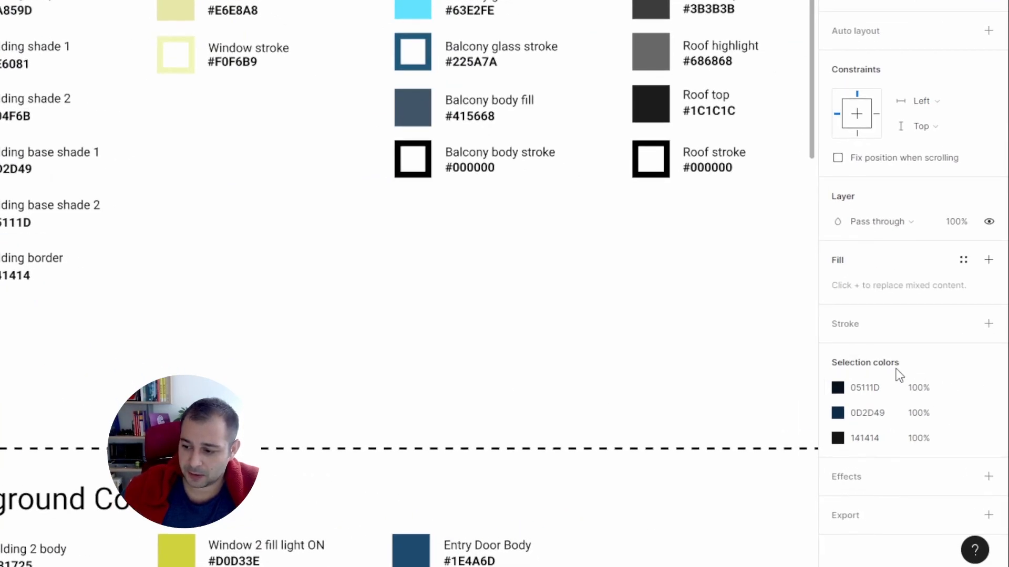
pyautogui.moveTo(982, 389)
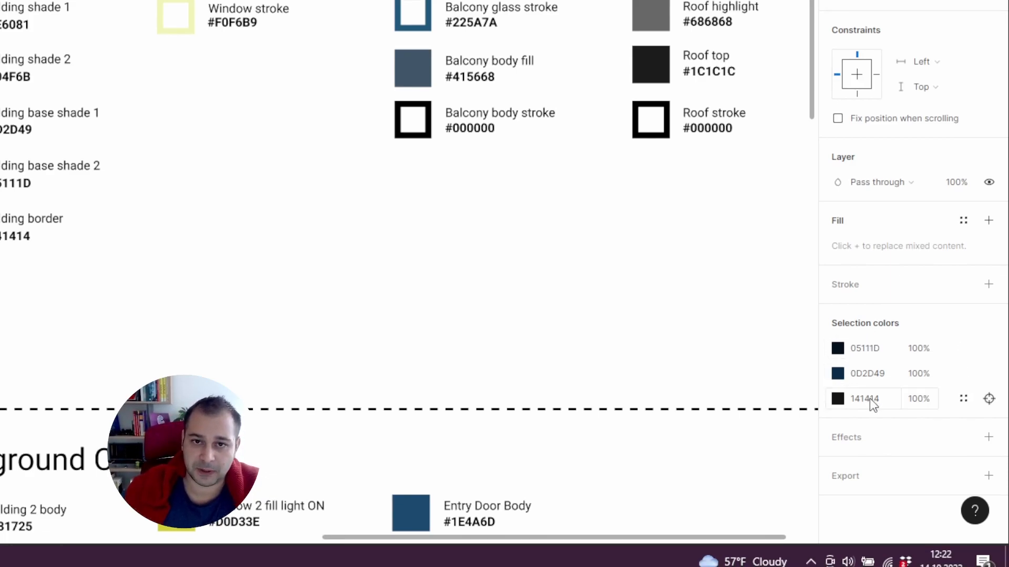
pyautogui.click(963, 348)
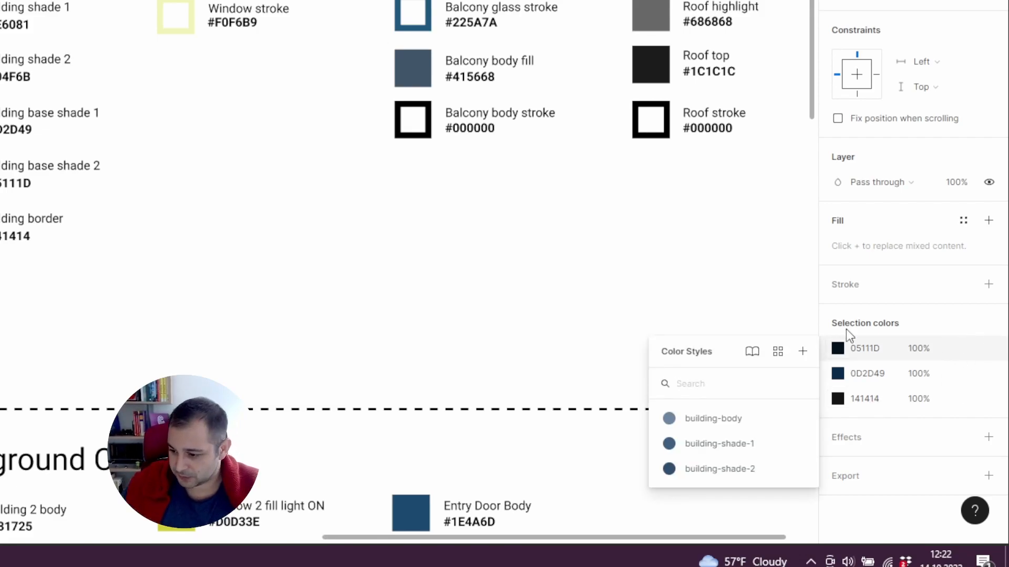
pyautogui.click(802, 351)
pyautogui.write('building-base')
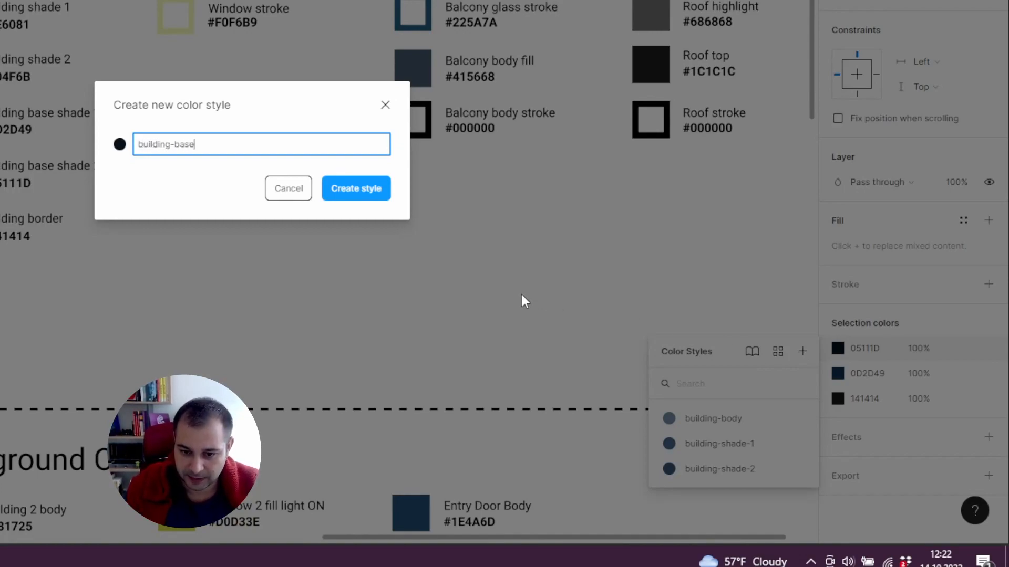
pyautogui.write('-shade-2')
pyautogui.press('Return')
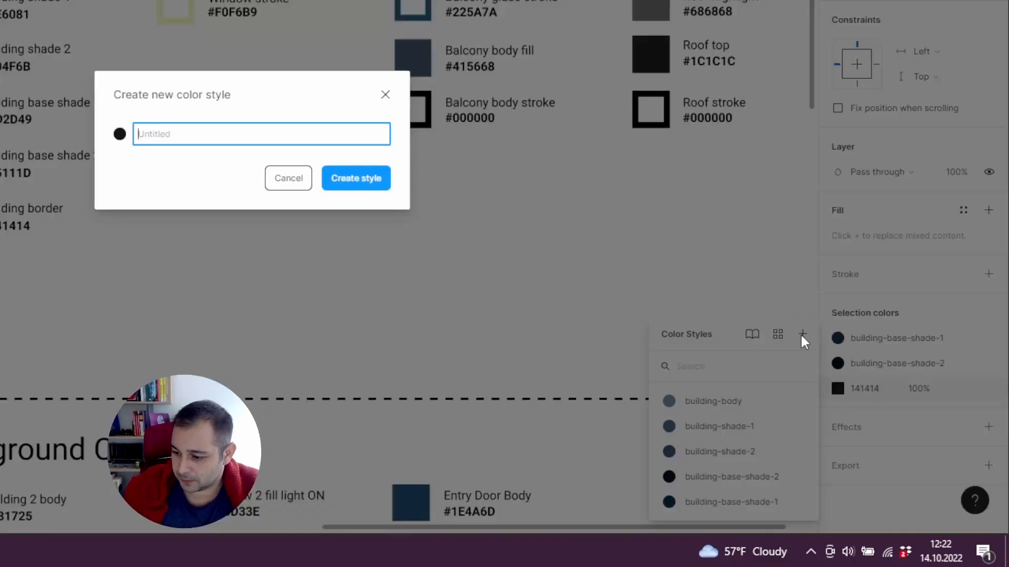
pyautogui.write('building')
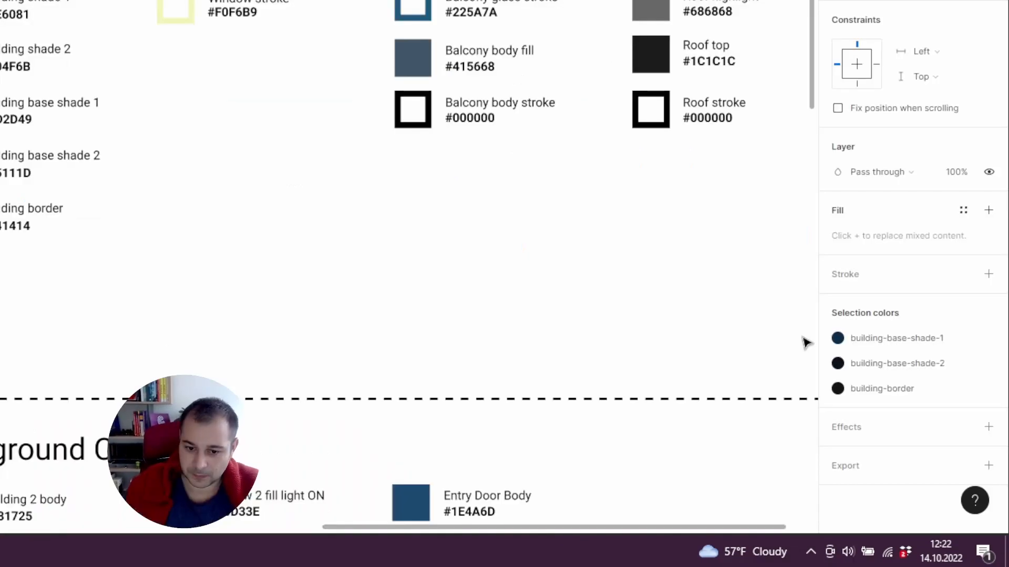
# Step: Create color styles window-fill from E6E8A8 and window-stroke from F0F6B9 using the foreground window swatches
pyautogui.click(978, 448)
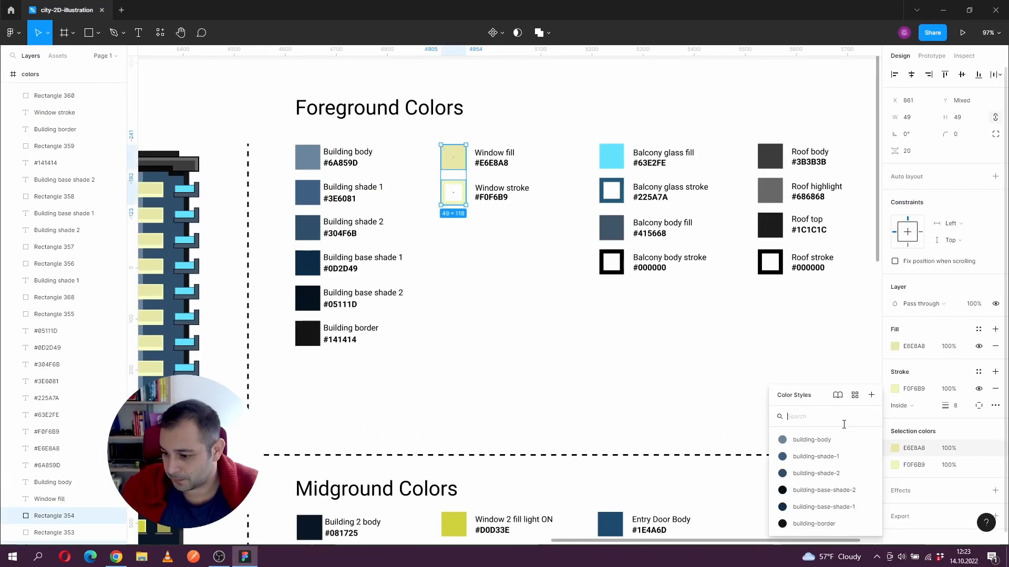
pyautogui.click(872, 397)
pyautogui.write('window-fill')
pyautogui.press('Return')
pyautogui.click(978, 448)
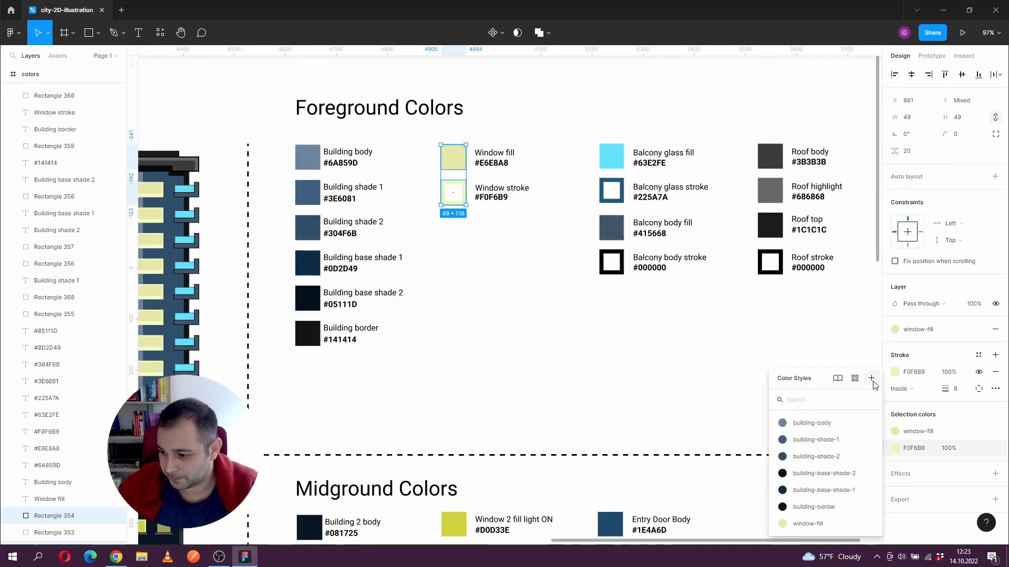
pyautogui.click(871, 378)
pyautogui.write('window-stroke')
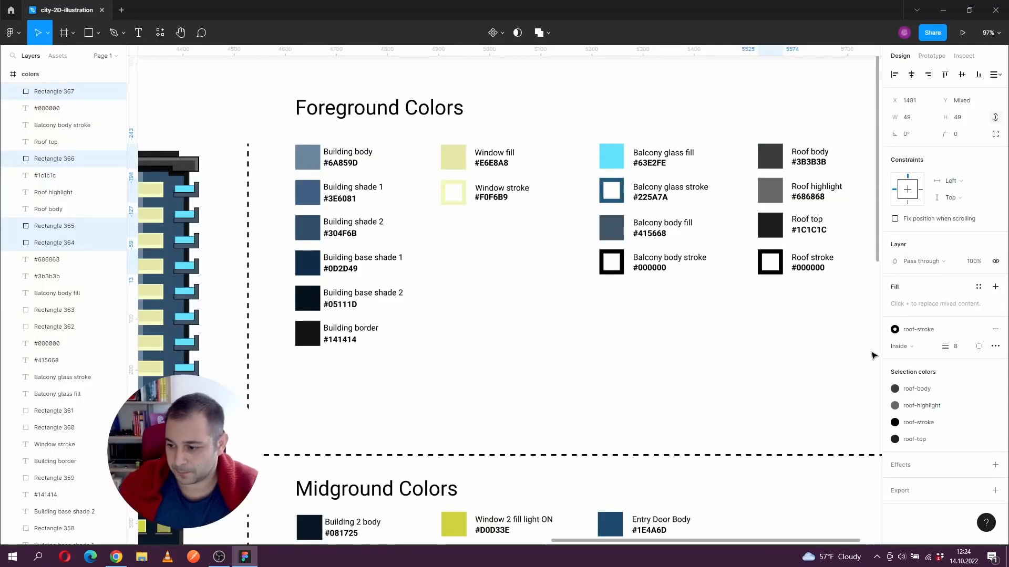
pyautogui.click(657, 309)
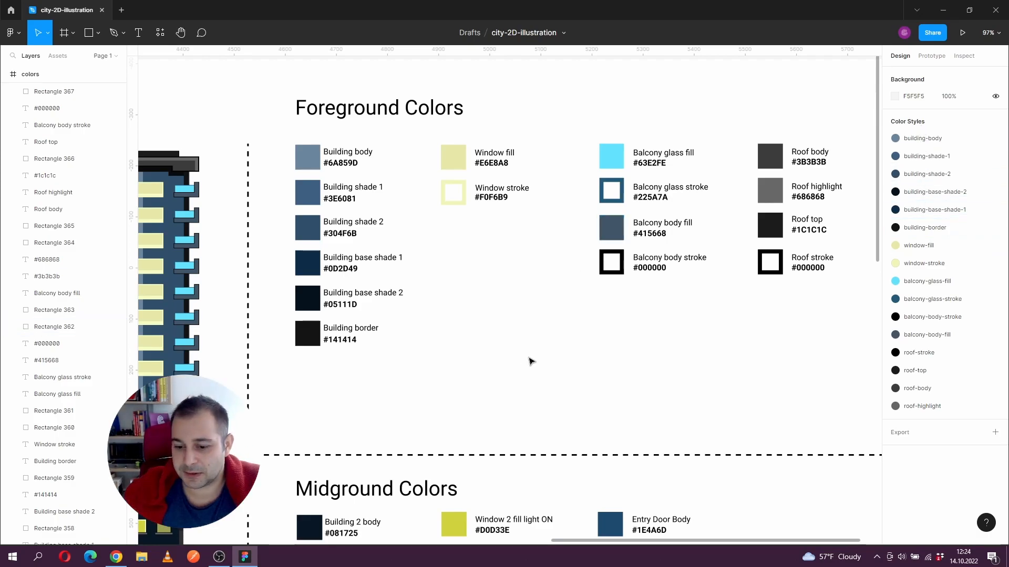
# Step: Select the five Building 2 swatches under Midground Colors and save 000000 as color style building-2-base-bottom
pyautogui.moveTo(511, 379); pyautogui.dragTo(514, 111)
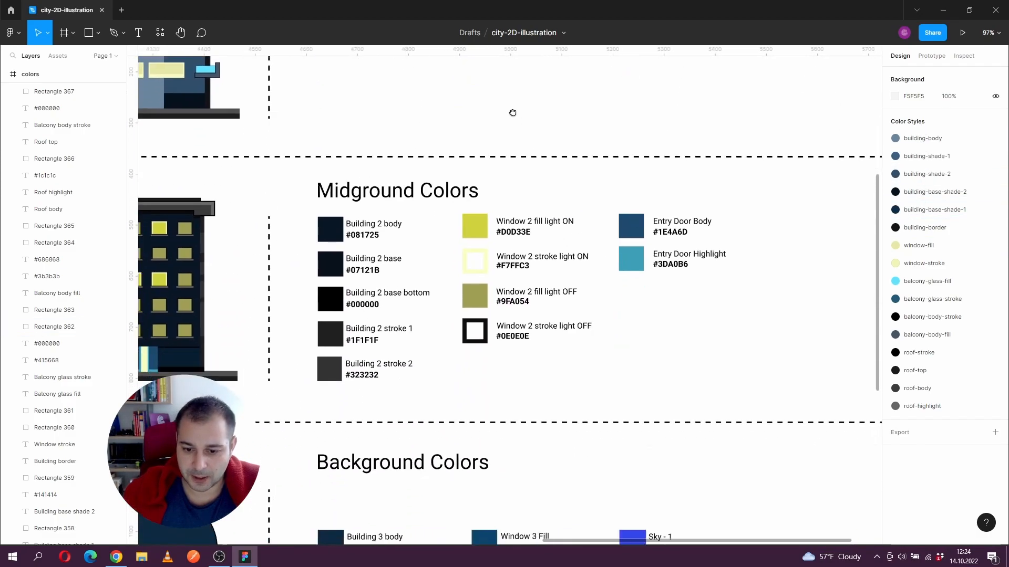
pyautogui.hscroll(-2, 524, 188)
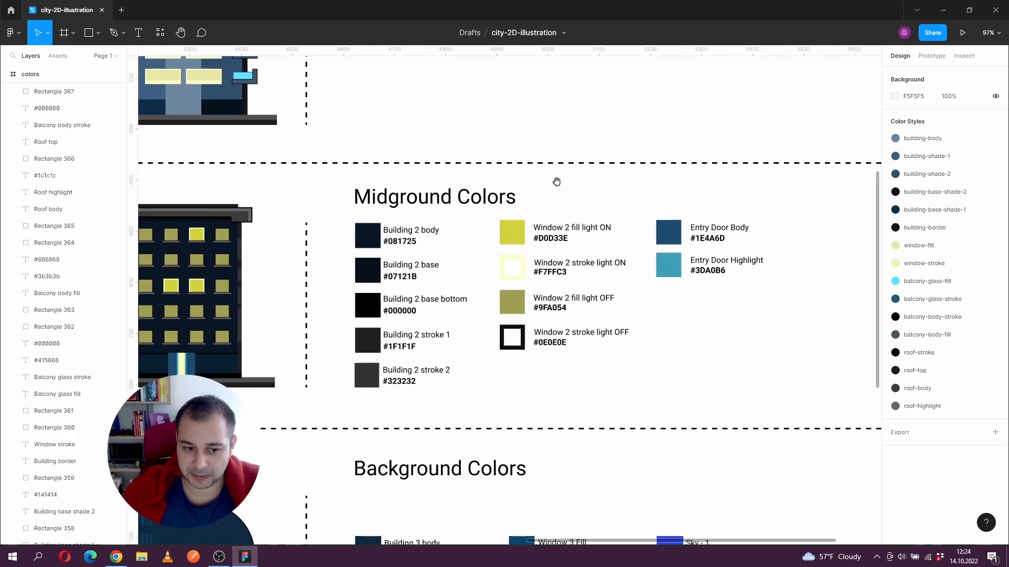
pyautogui.scroll(1, 523, 200)
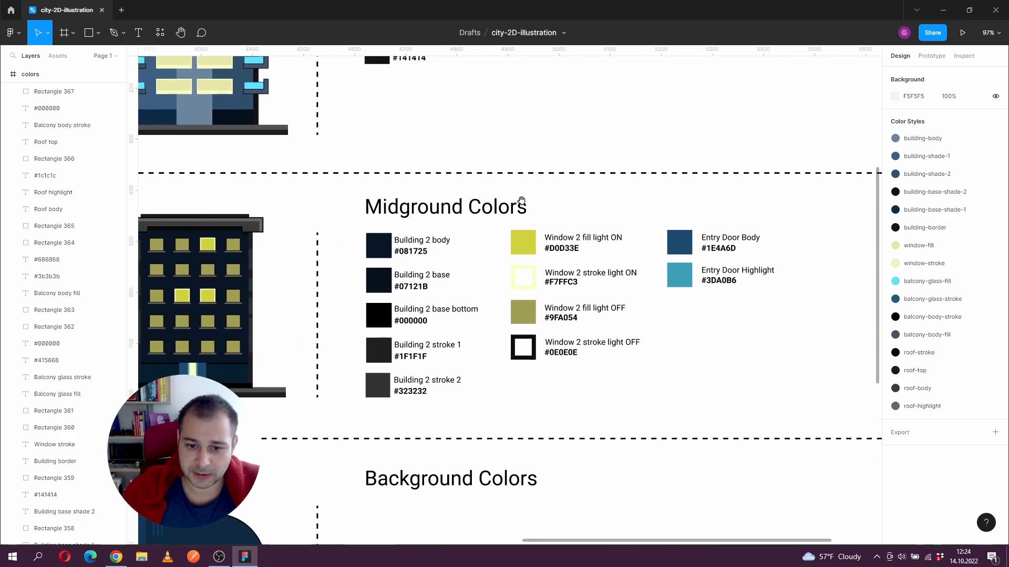
pyautogui.moveTo(330, 230); pyautogui.dragTo(371, 423)
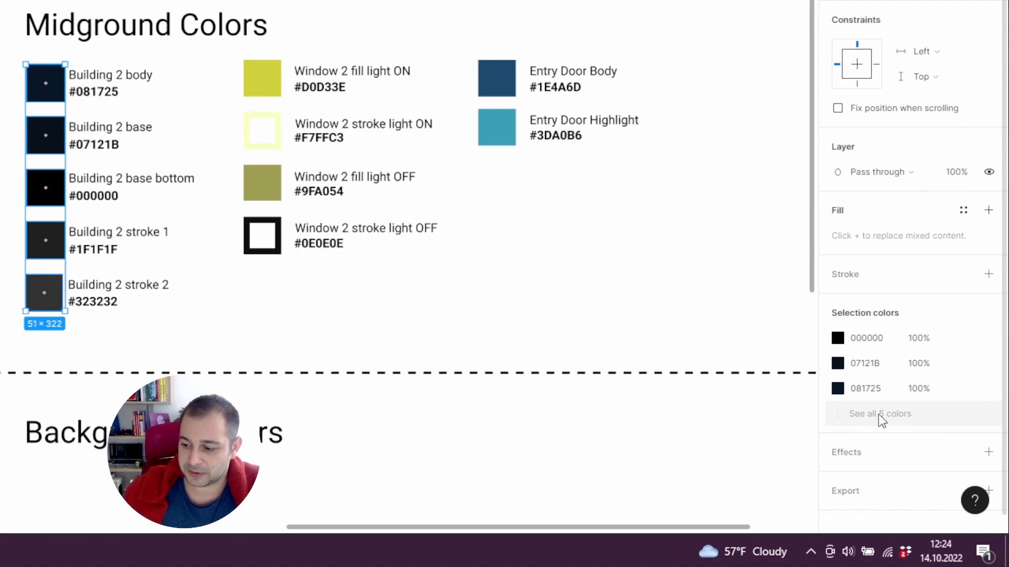
pyautogui.click(897, 414)
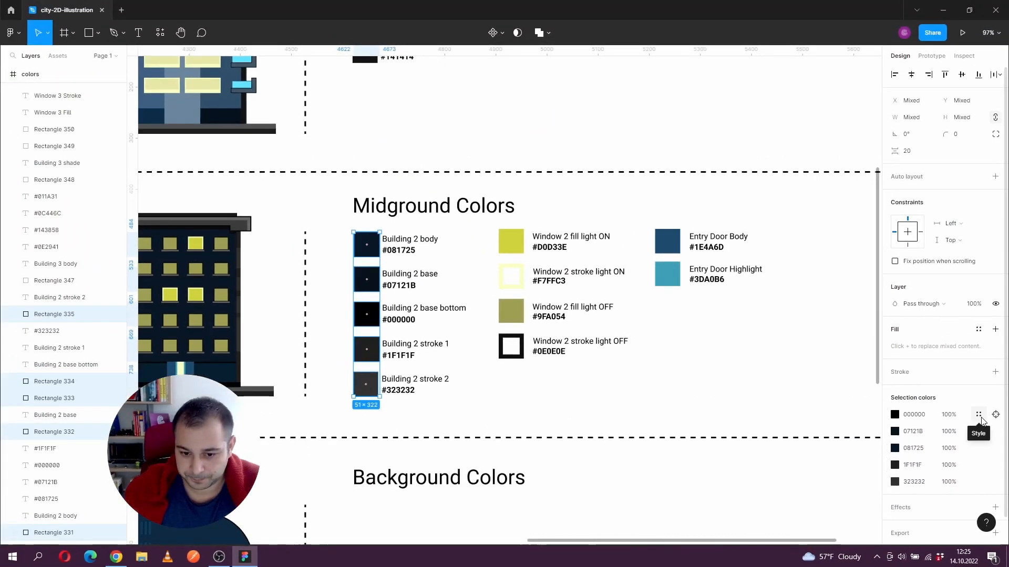
pyautogui.click(963, 413)
pyautogui.click(801, 237)
pyautogui.write('building-base-bottom')
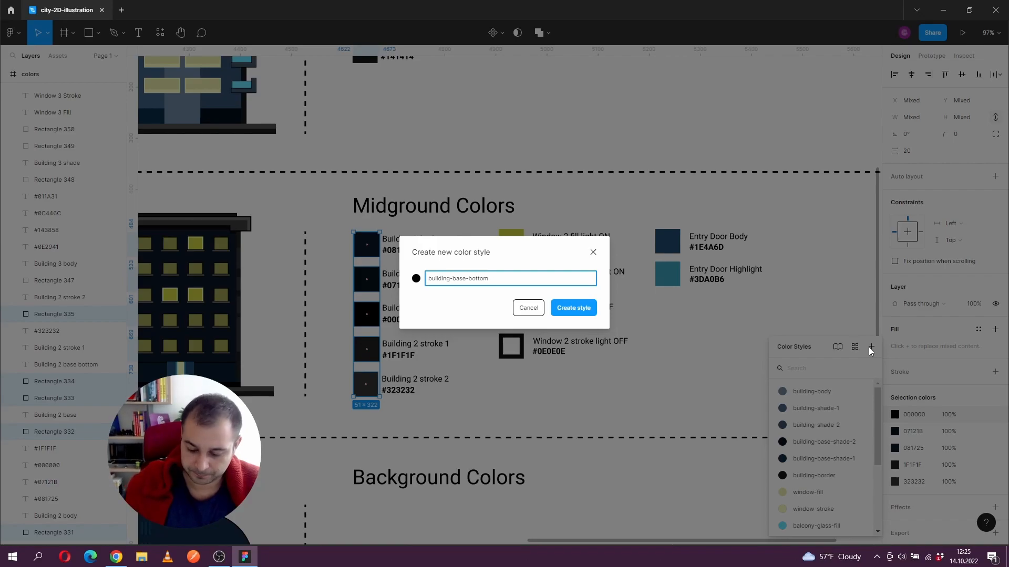
pyautogui.press('Return')
# Step: Save the selection colors 07121B and 081725 as color styles building-2-base and building-2-body
pyautogui.click(871, 347)
pyautogui.write('building-2-base')
pyautogui.press('Return')
pyautogui.click(872, 347)
pyautogui.write('building-2')
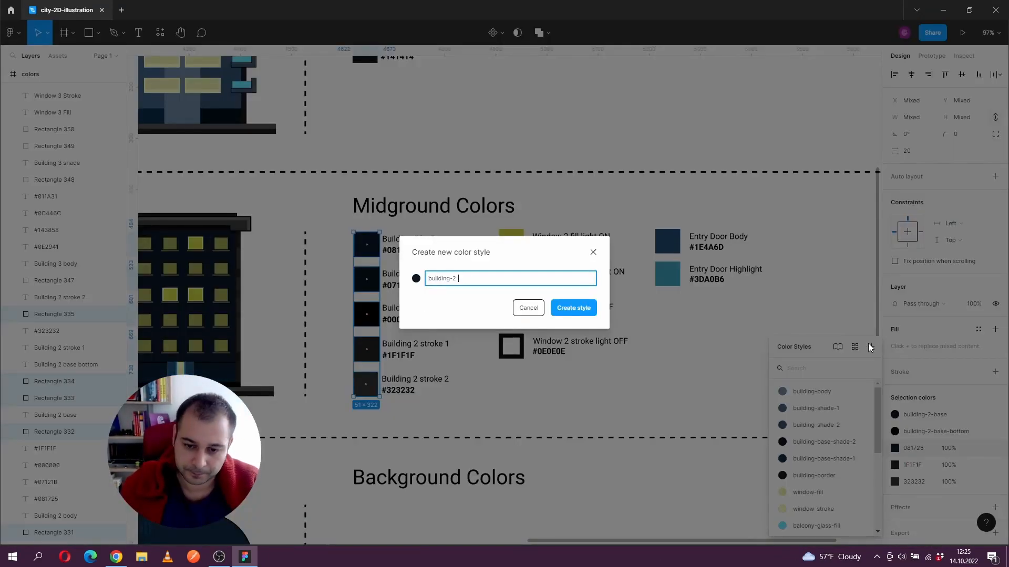
pyautogui.press('Return')
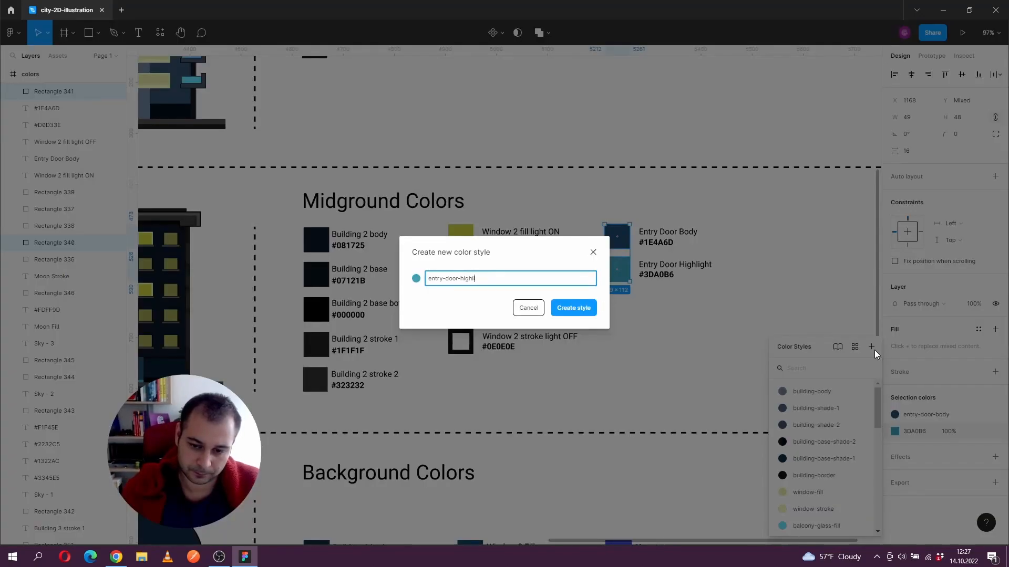
# Step: Save the Entry Door Highlight color 3DA0B6 as color style entry-door-highlight
pyautogui.press('Return')
# Step: Select the three Building 3 swatches under Background Colors and save 0E2941 as color style building-3-body
pyautogui.scroll(-6, 596, 61)
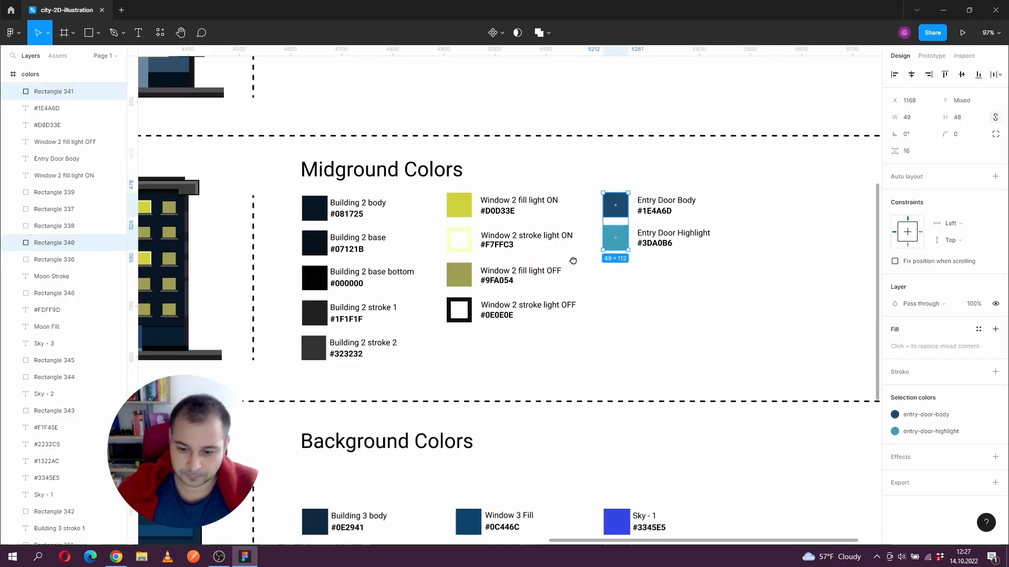
pyautogui.moveTo(527, 164); pyautogui.dragTo(591, 150)
pyautogui.moveTo(605, 328); pyautogui.dragTo(597, 321)
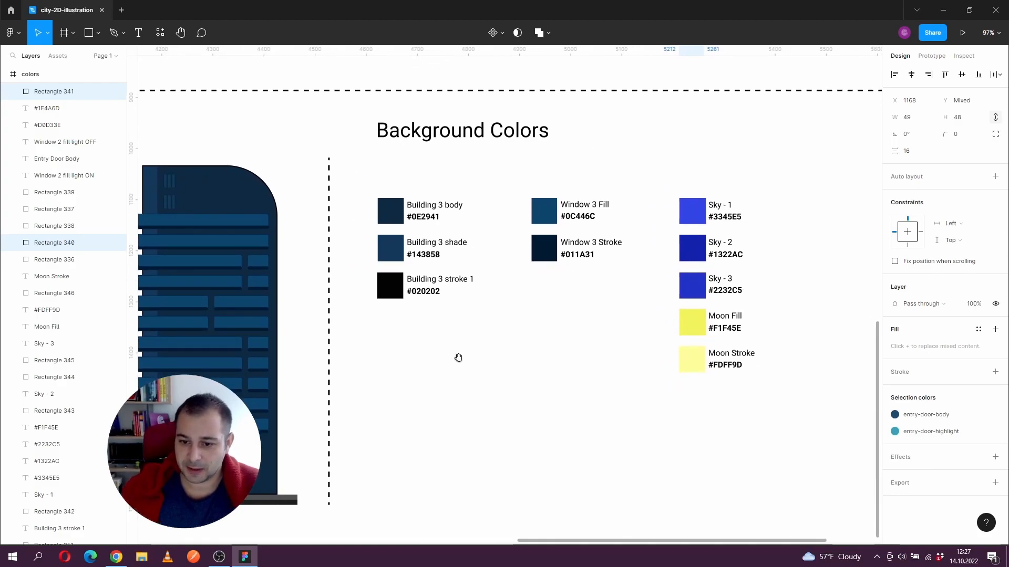
pyautogui.moveTo(458, 357); pyautogui.dragTo(455, 364)
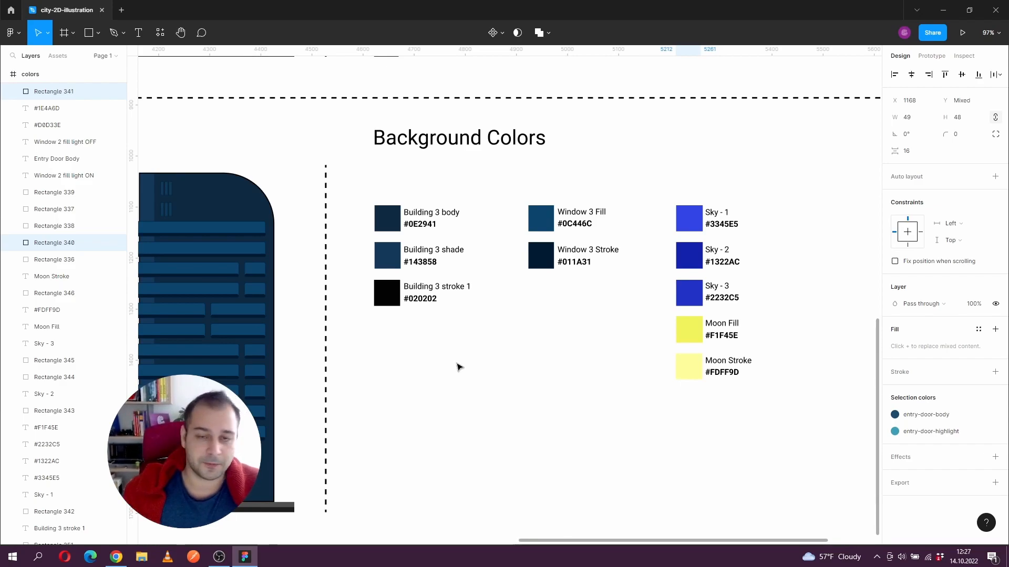
pyautogui.moveTo(362, 183); pyautogui.dragTo(401, 337)
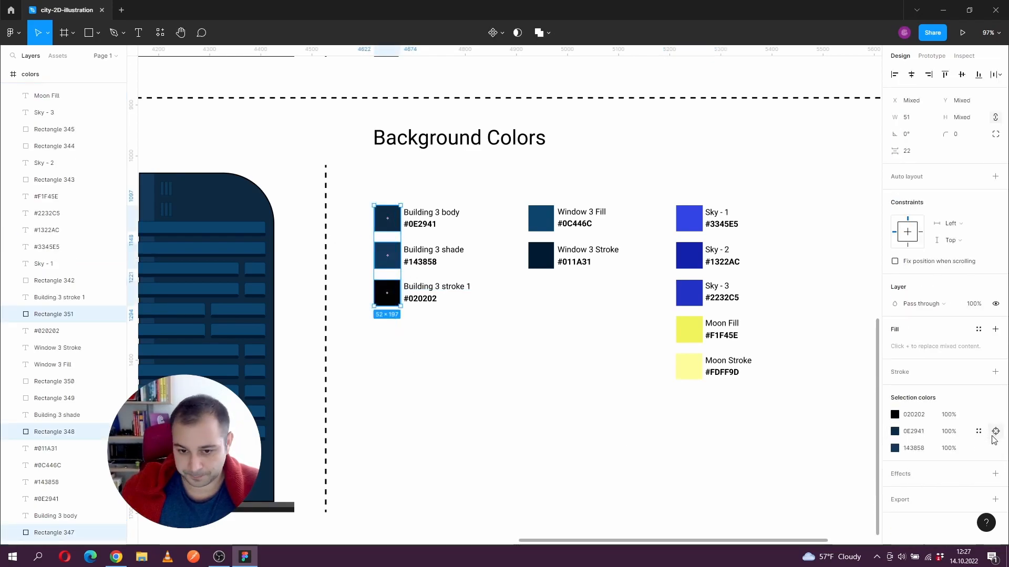
pyautogui.click(996, 432)
pyautogui.click(871, 347)
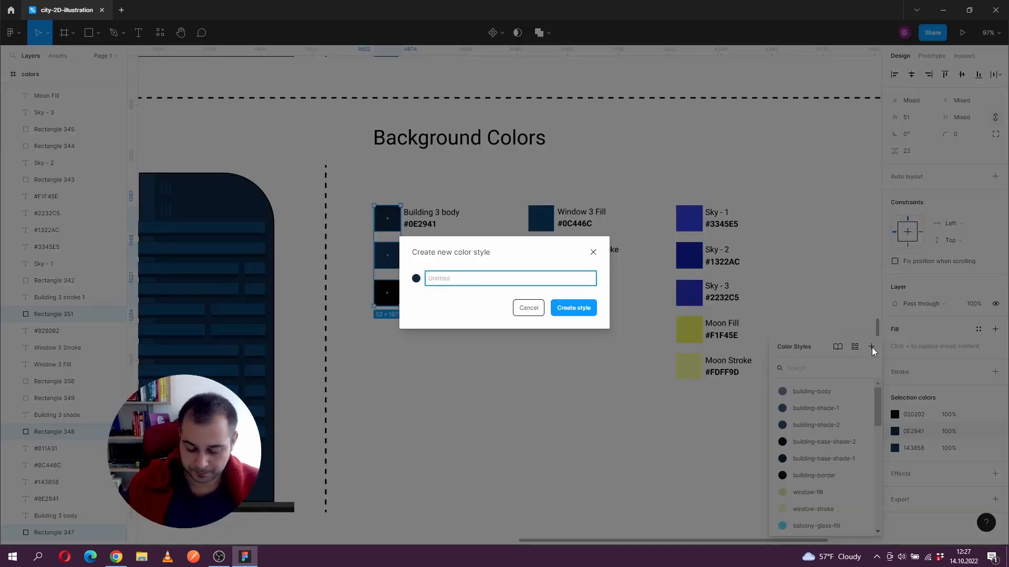
pyautogui.write('building-3-body')
pyautogui.press('Return')
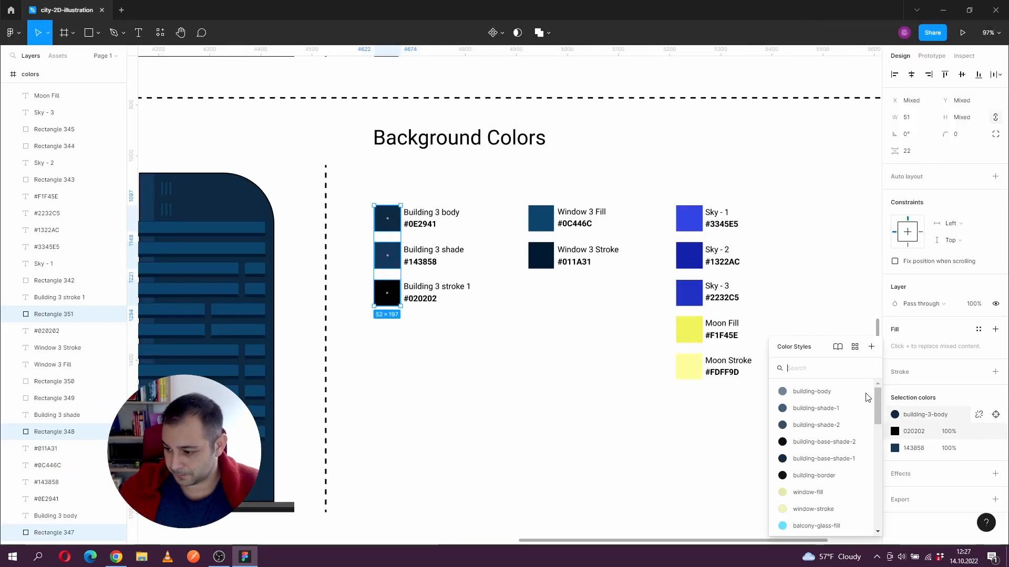
# Step: Save the Moon Stroke swatch color FDFF9D as color style moon-stroke, leaving nothing selected
pyautogui.click(871, 347)
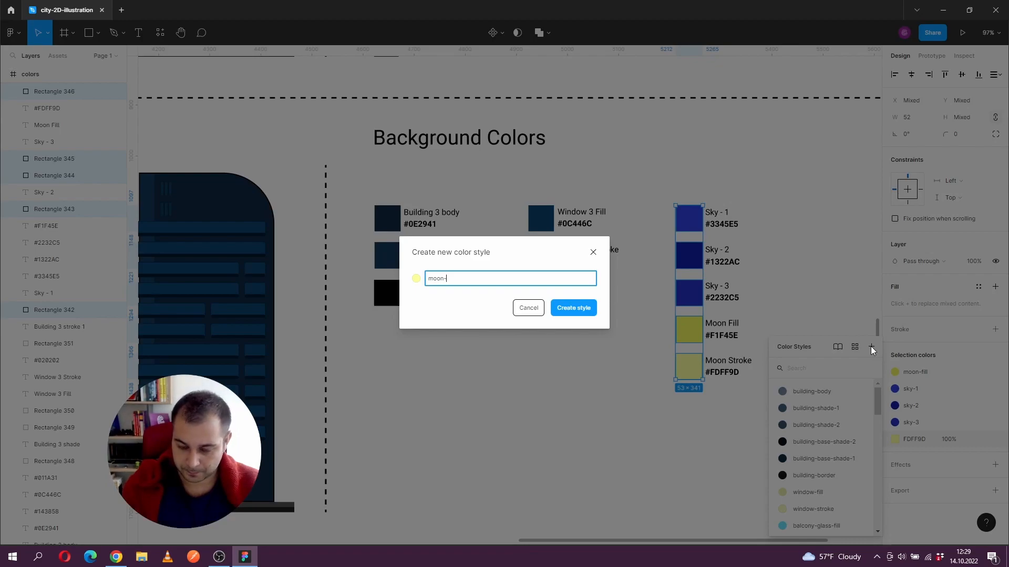
pyautogui.write('moon-stroke')
pyautogui.press('Return')
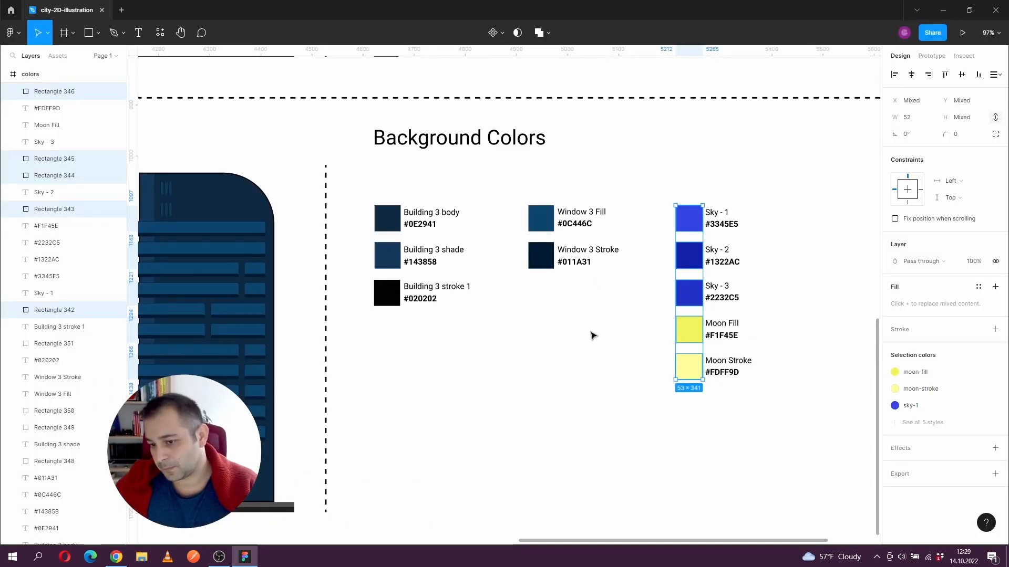
pyautogui.click(499, 313)
# Step: Review the list of color styles against the foreground, midground and background palette sections
pyautogui.scroll(-3, 465, 228)
pyautogui.moveTo(482, 144); pyautogui.dragTo(468, 383)
pyautogui.scroll(3, 429, 219)
pyautogui.scroll(3, 420, 210)
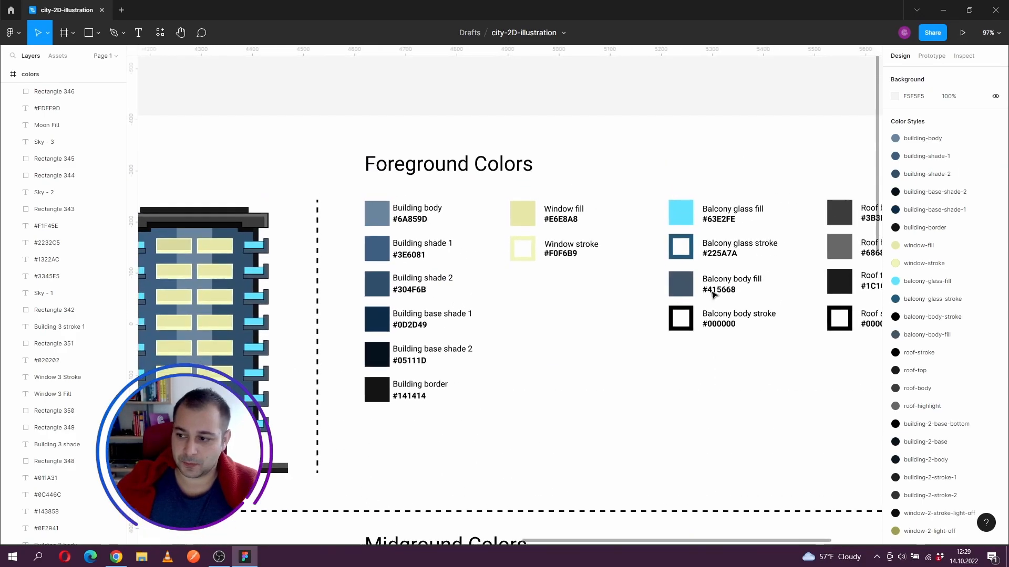
pyautogui.scroll(-5, 940, 226)
pyautogui.scroll(5, 940, 407)
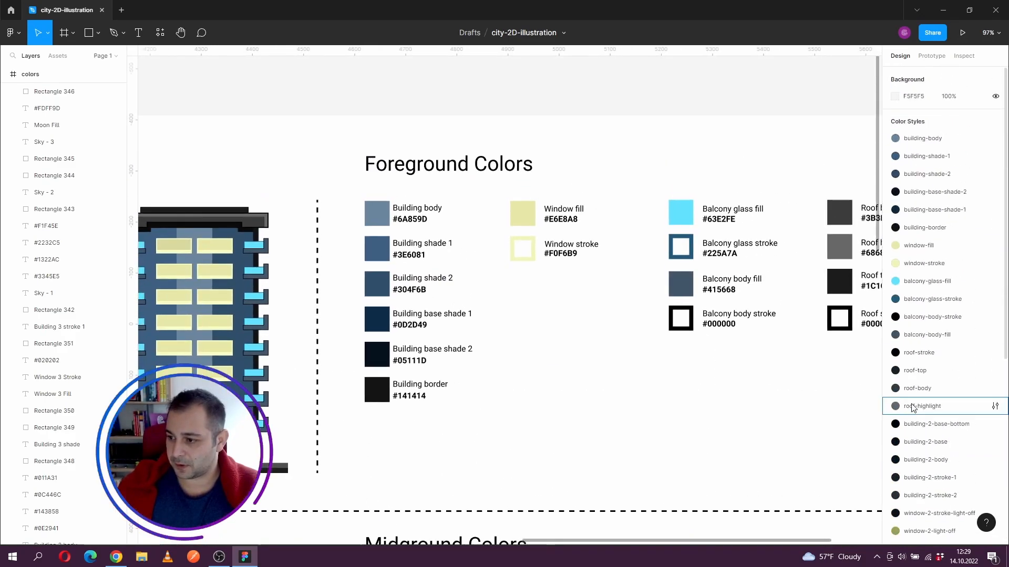
pyautogui.scroll(-3, 573, 106)
pyautogui.hscroll(-1, 577, 174)
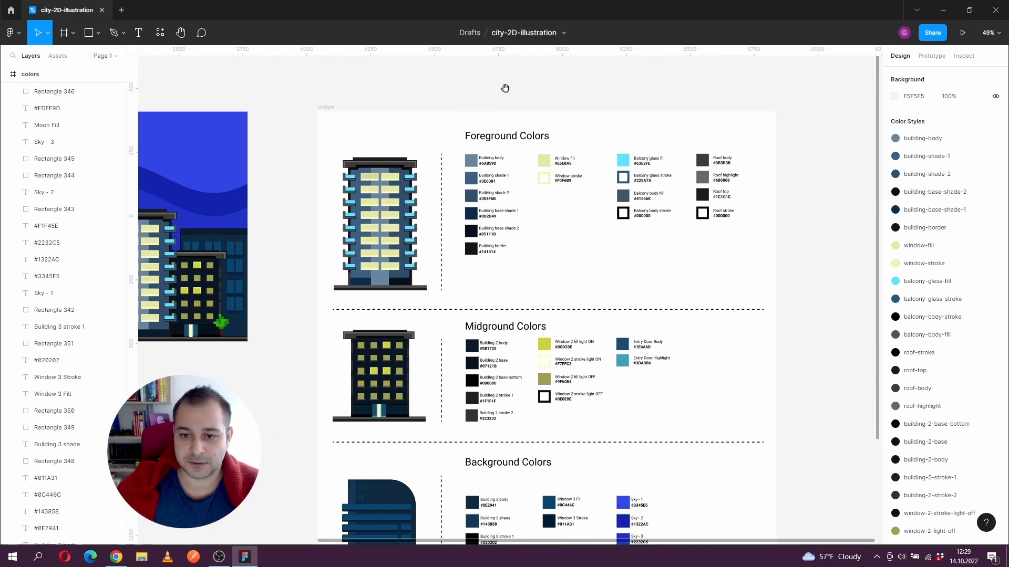
# Step: Collapse the colors and nightscene frames in the layer list
pyautogui.moveTo(770, 92); pyautogui.dragTo(209, 89)
pyautogui.moveTo(419, 124); pyautogui.dragTo(374, 123)
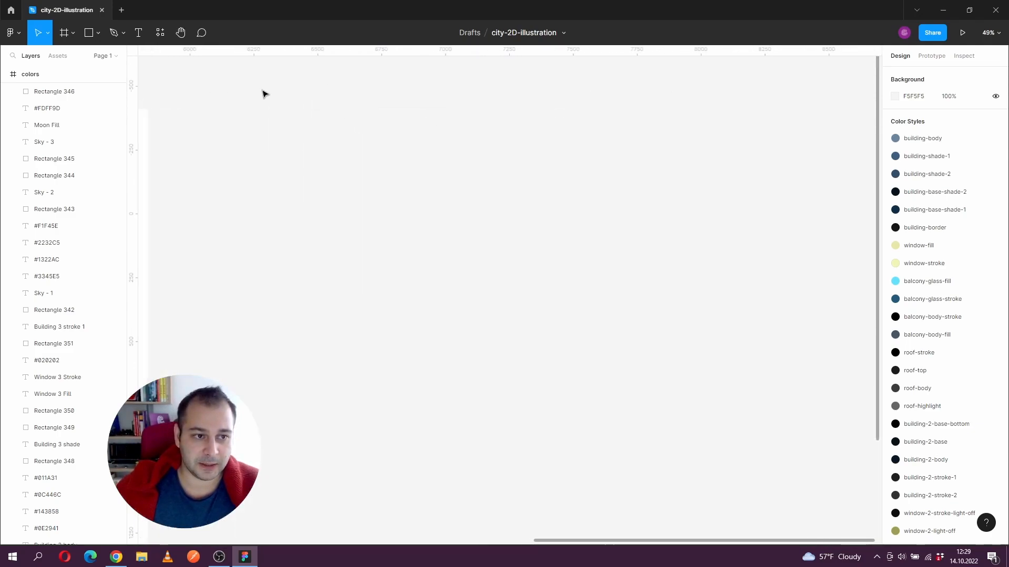
pyautogui.click(5, 74)
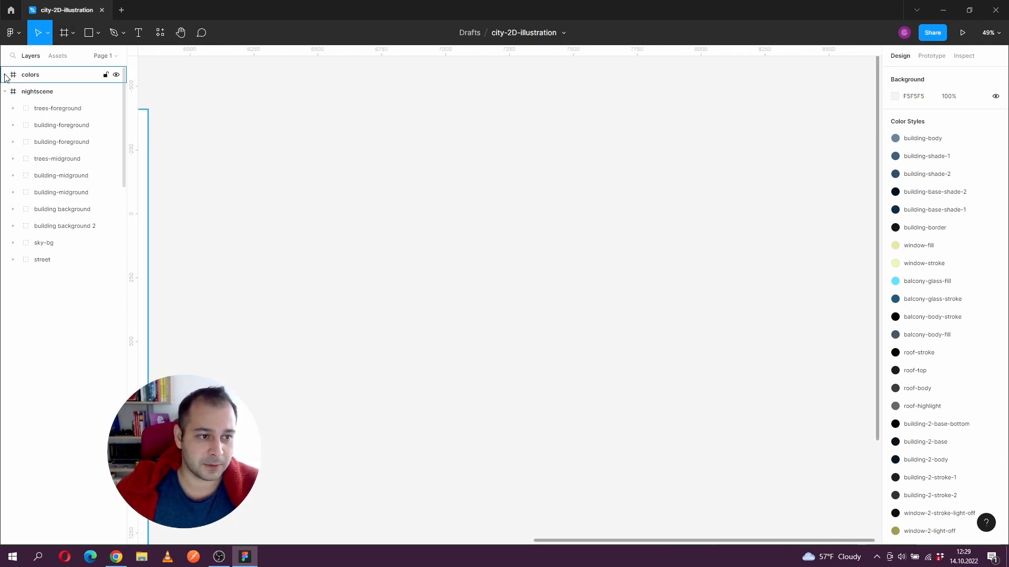
pyautogui.click(5, 92)
# Step: Draw a new frame on the empty canvas and set its size to 1500 by 900
pyautogui.click(73, 32)
pyautogui.click(63, 58)
pyautogui.moveTo(203, 114); pyautogui.dragTo(381, 220)
pyautogui.click(911, 136)
pyautogui.write('1500')
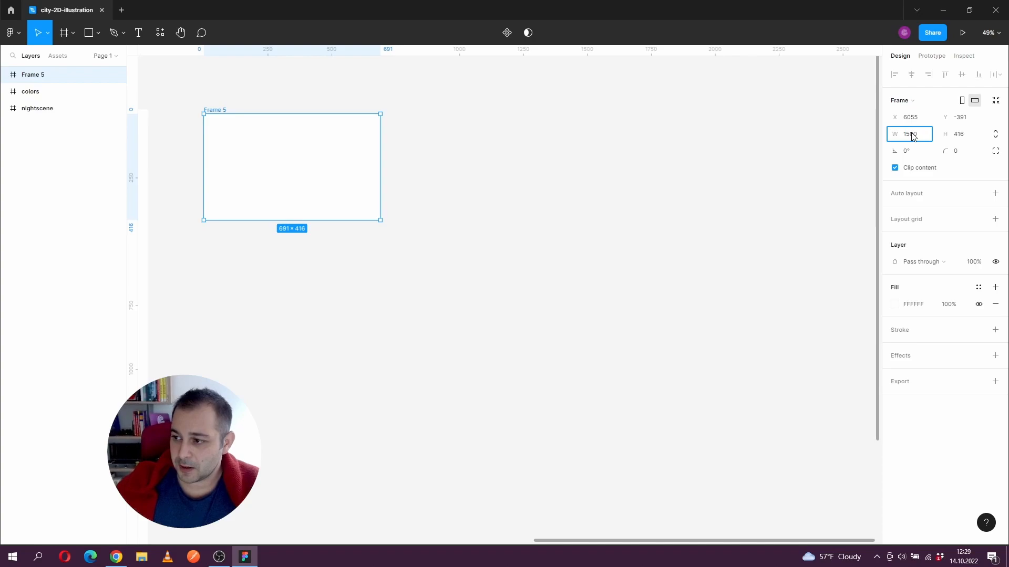
pyautogui.press('Tab')
pyautogui.write('900')
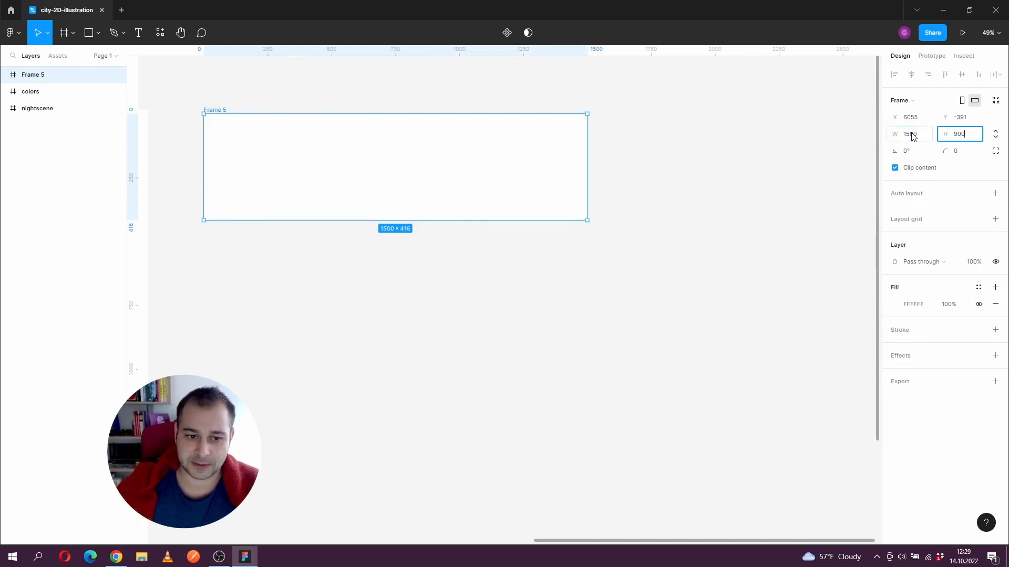
pyautogui.press('Return')
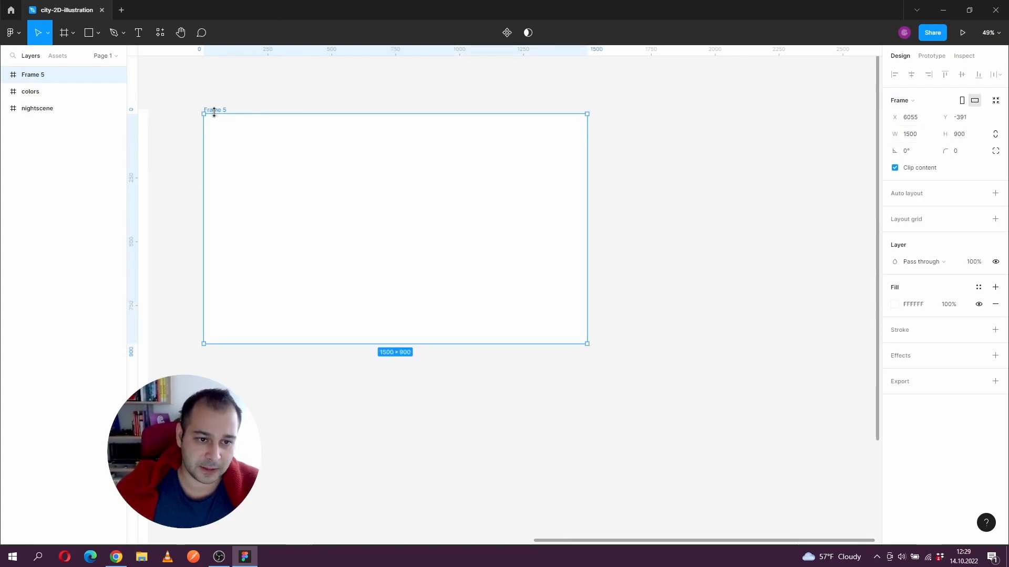
# Step: Shift the new frame slightly on the canvas and rename it scene
pyautogui.moveTo(215, 112); pyautogui.dragTo(218, 108)
pyautogui.doubleClick(32, 74)
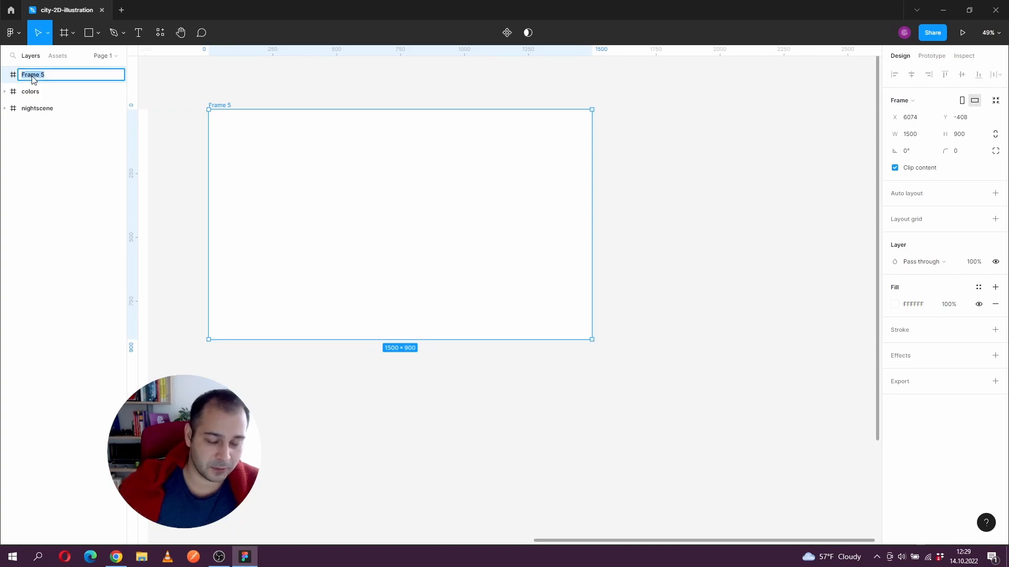
pyautogui.write('scene')
pyautogui.press('Return')
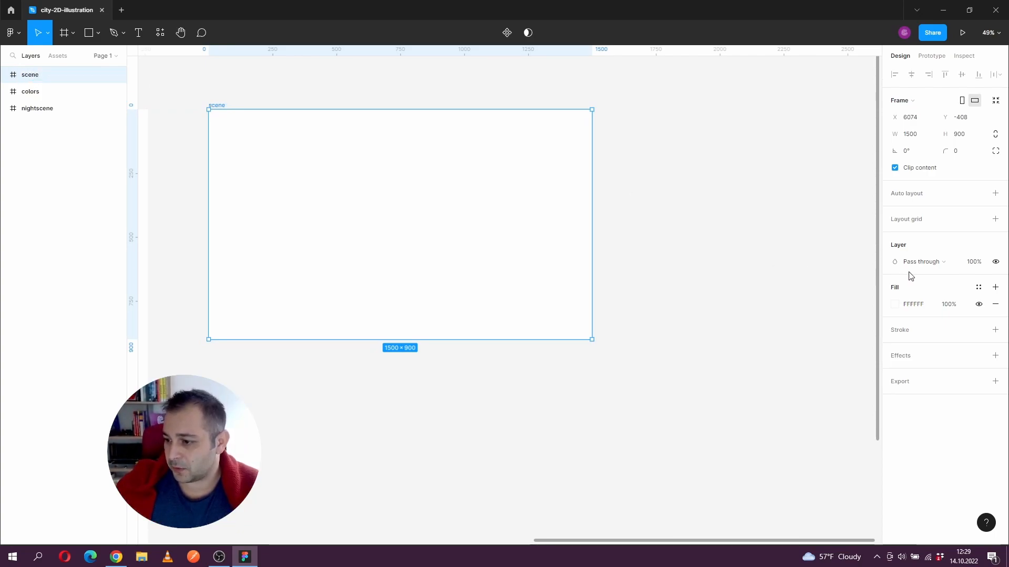
# Step: Add a 10 px layout grid to the scene frame and set the grid color to 9E9E9E
pyautogui.click(995, 219)
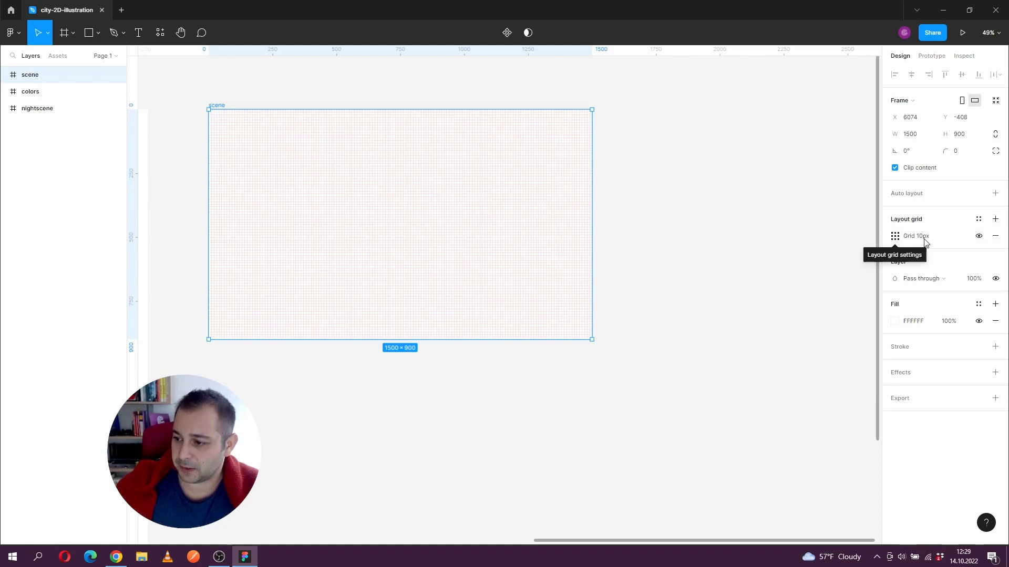
pyautogui.click(894, 237)
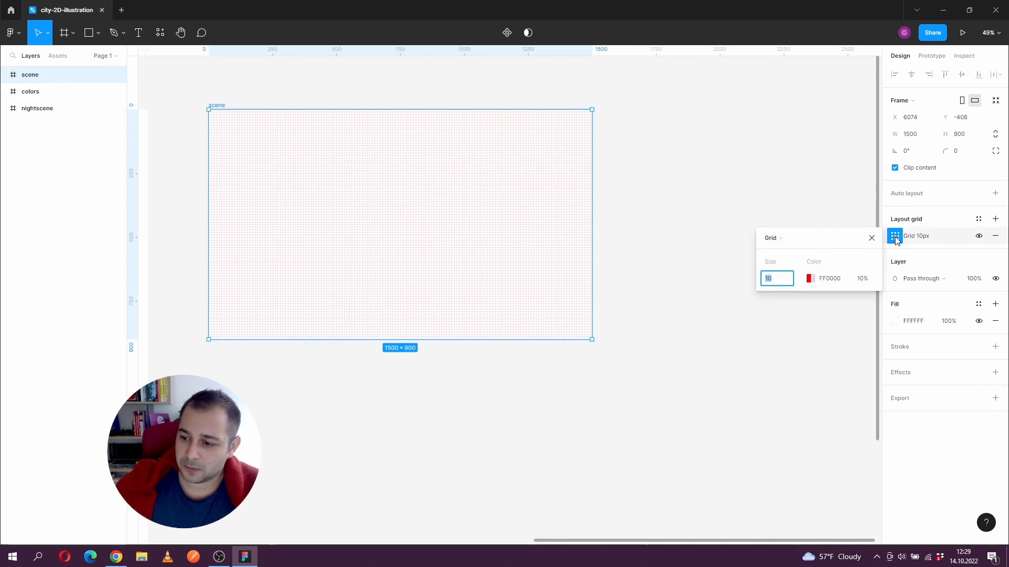
pyautogui.click(811, 283)
pyautogui.moveTo(639, 319); pyautogui.dragTo(611, 334)
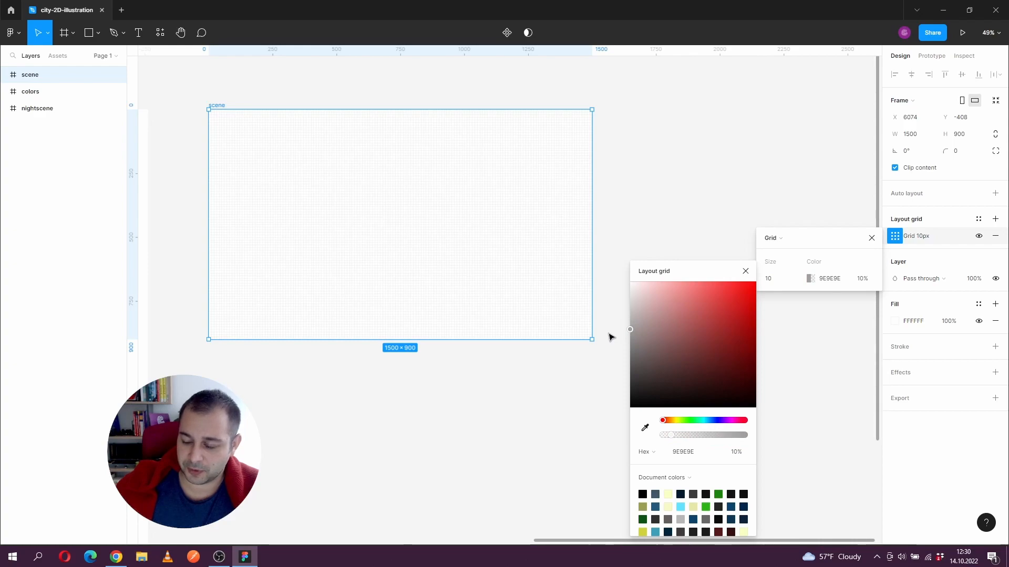
pyautogui.click(745, 272)
pyautogui.click(870, 239)
# Step: Draw a rectangle about 180 by 60 near the lower-left corner of the scene frame
pyautogui.moveTo(353, 235); pyautogui.dragTo(386, 241)
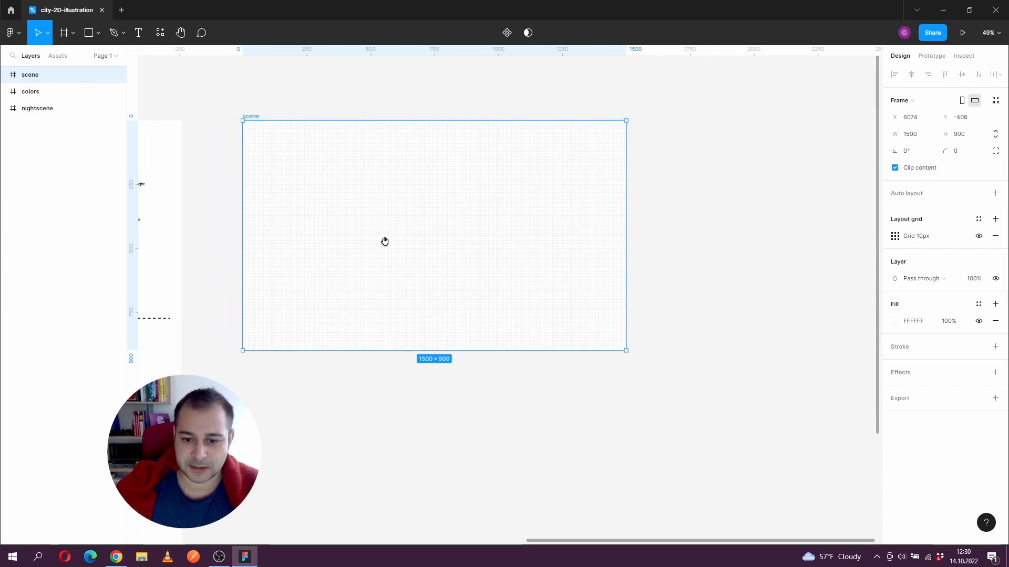
pyautogui.click(336, 267)
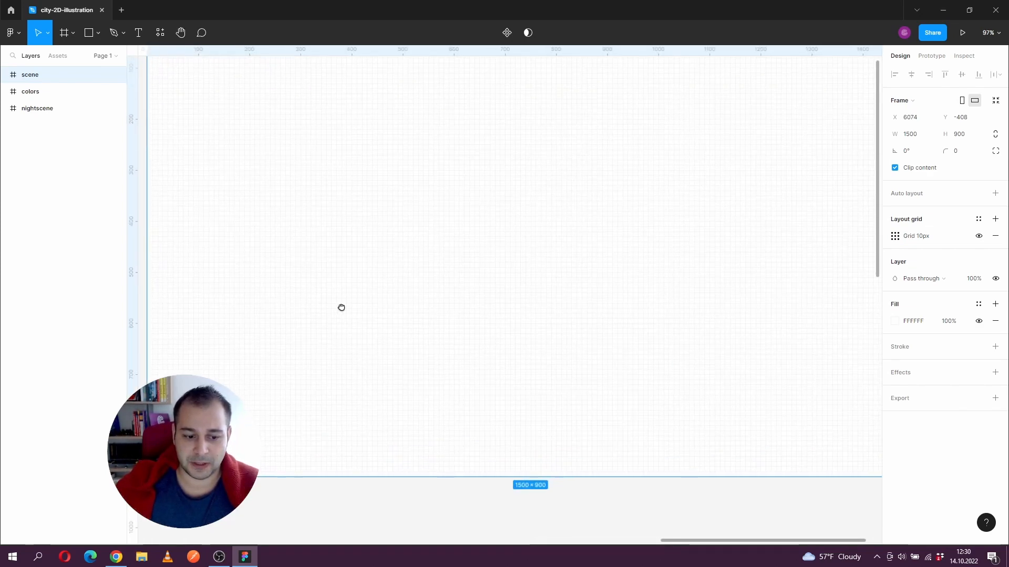
pyautogui.moveTo(347, 306)
pyautogui.mouseDown()
pyautogui.moveTo(311, 298)
pyautogui.moveTo(345, 303)
pyautogui.mouseUp()
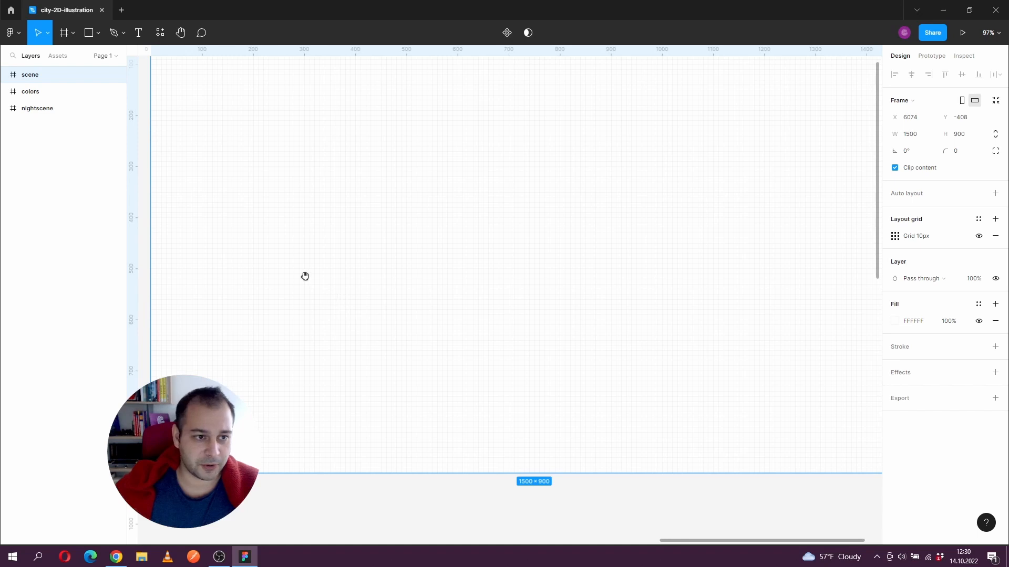
pyautogui.click(98, 32)
pyautogui.click(86, 59)
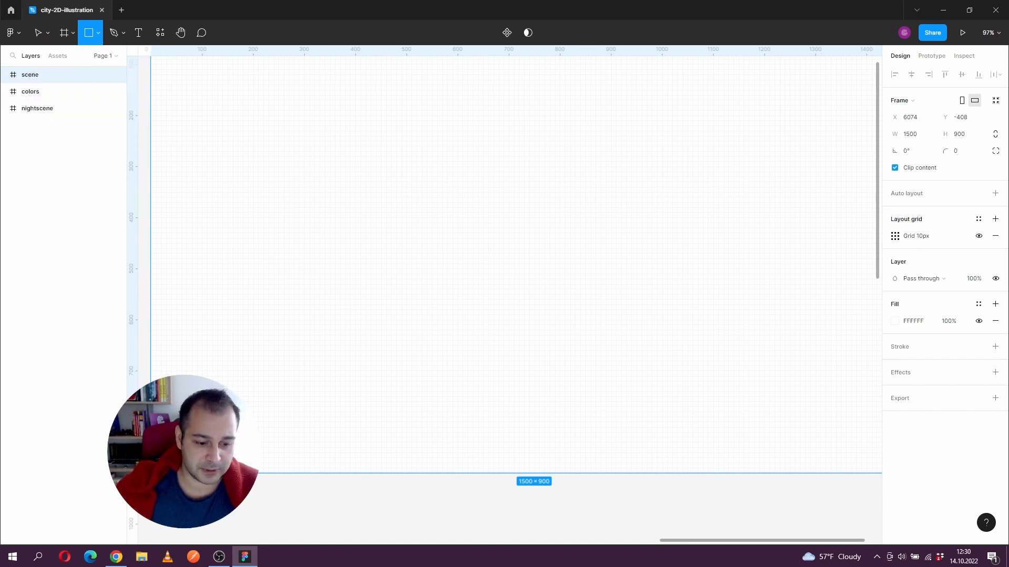
pyautogui.moveTo(161, 426); pyautogui.dragTo(252, 457)
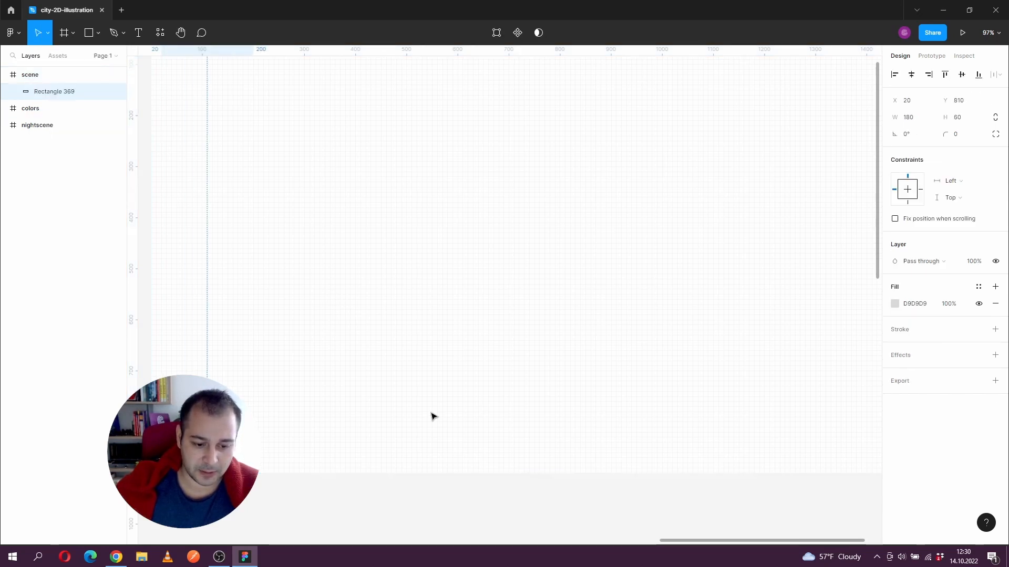
# Step: Set the rectangle's width to 1500 and its height to 10
pyautogui.click(916, 123)
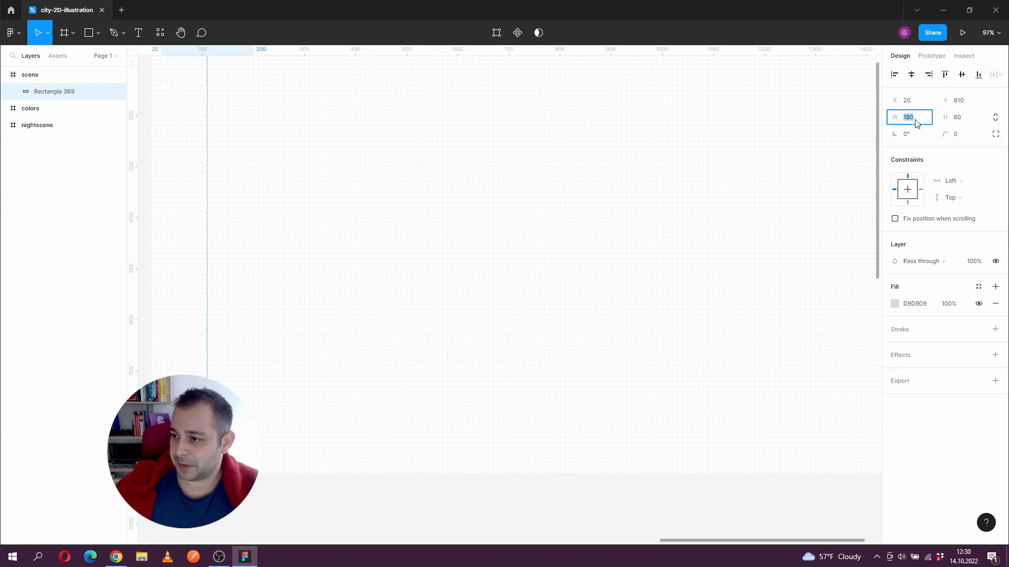
pyautogui.write('1500')
pyautogui.press('Tab')
pyautogui.write('150')
pyautogui.press('Return')
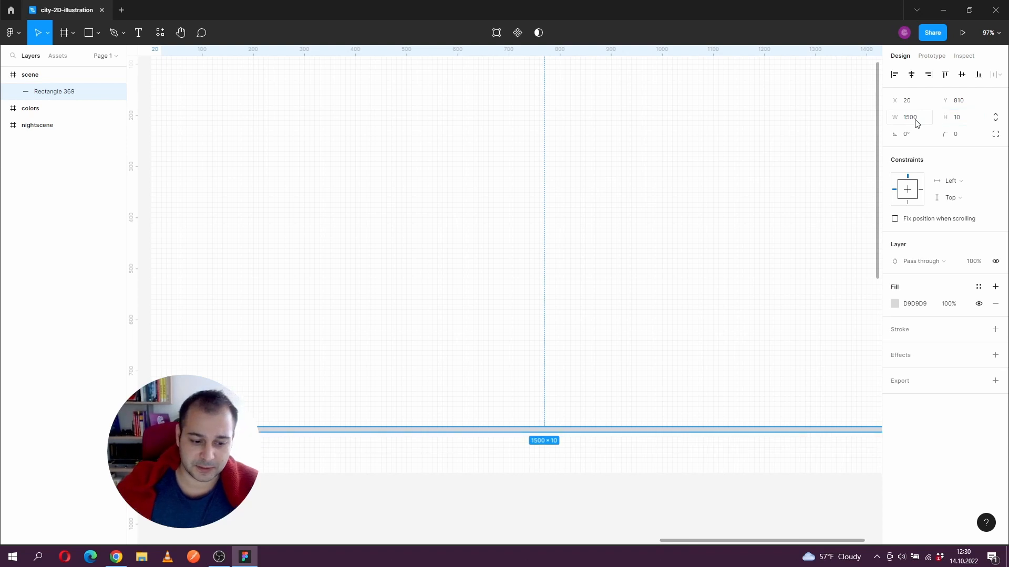
# Step: Align the strip to the horizontal center and bottom edge of the scene frame
pyautogui.scroll(-5, 610, 151)
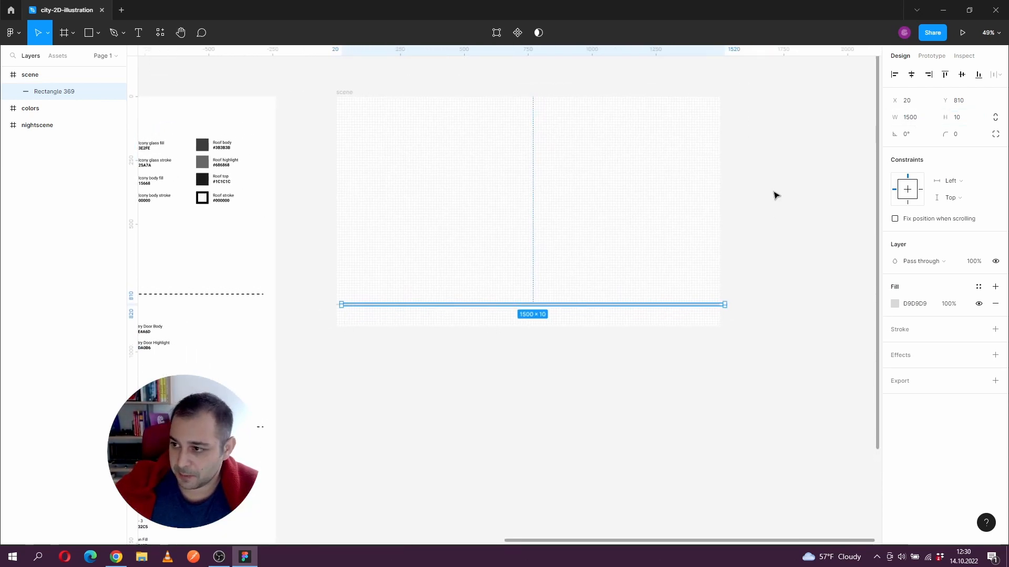
pyautogui.click(911, 75)
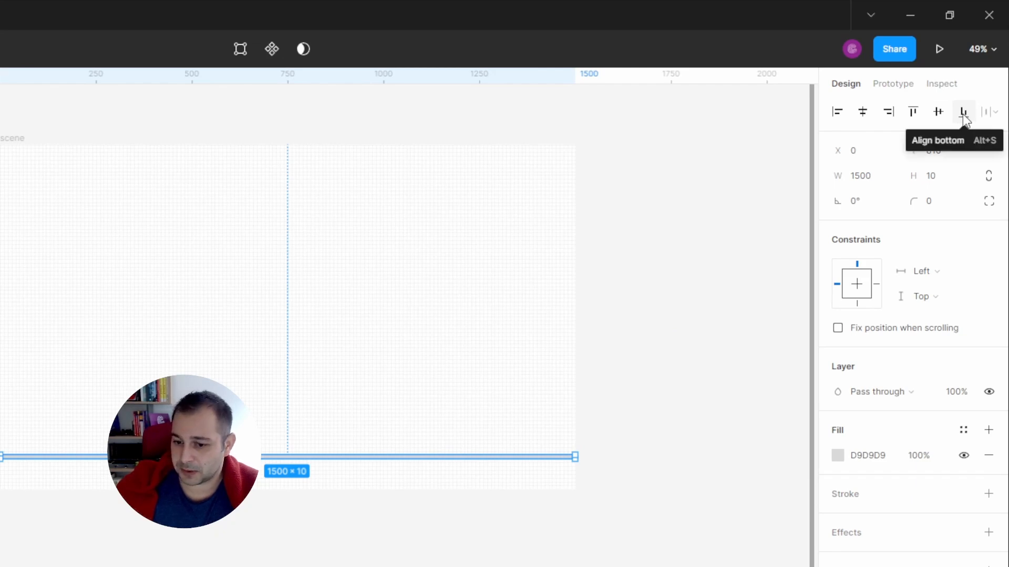
pyautogui.click(962, 112)
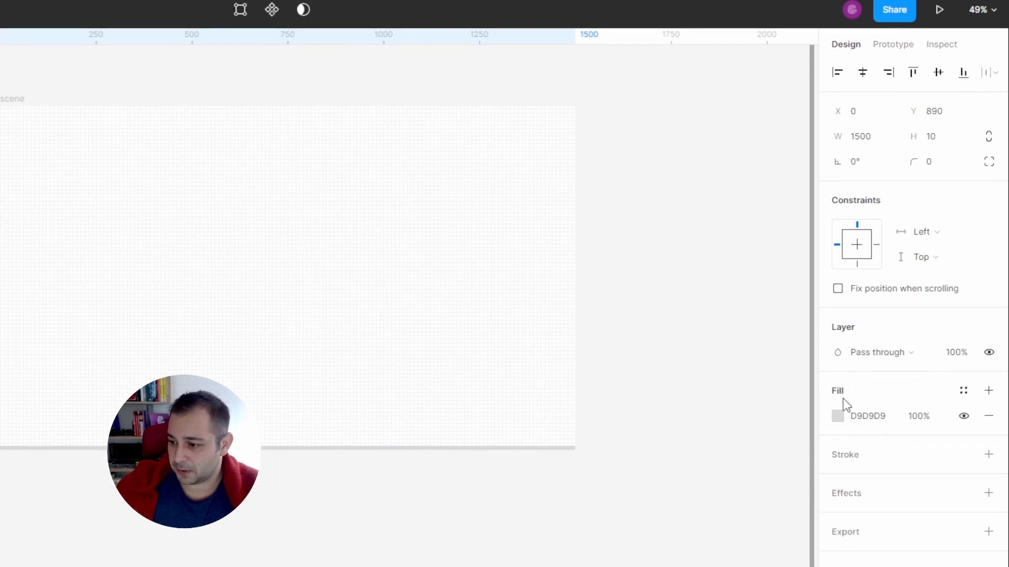
# Step: Set the bottom strip's fill color to 1D1D1D
pyautogui.click(837, 416)
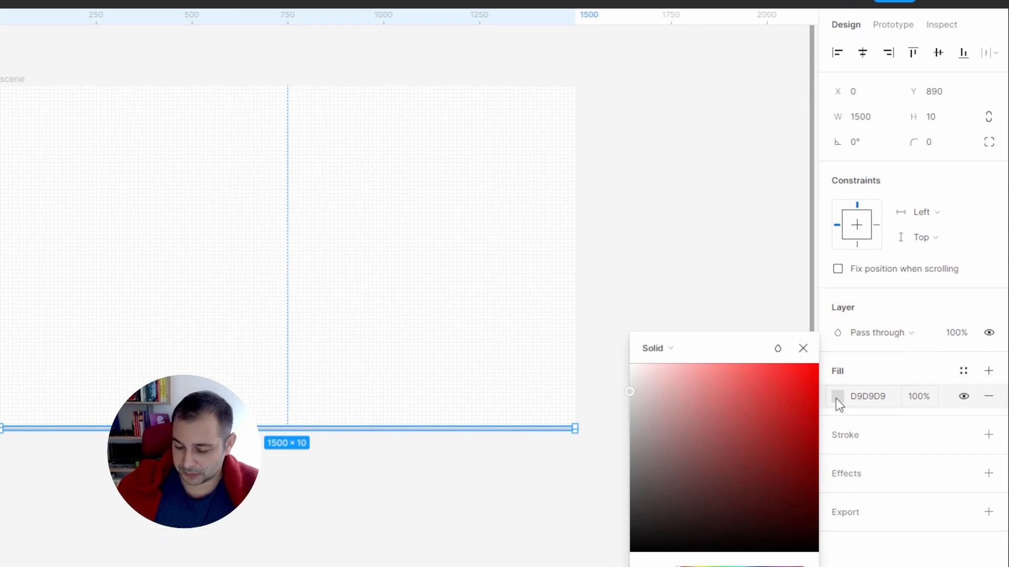
pyautogui.press('Return')
pyautogui.click(804, 350)
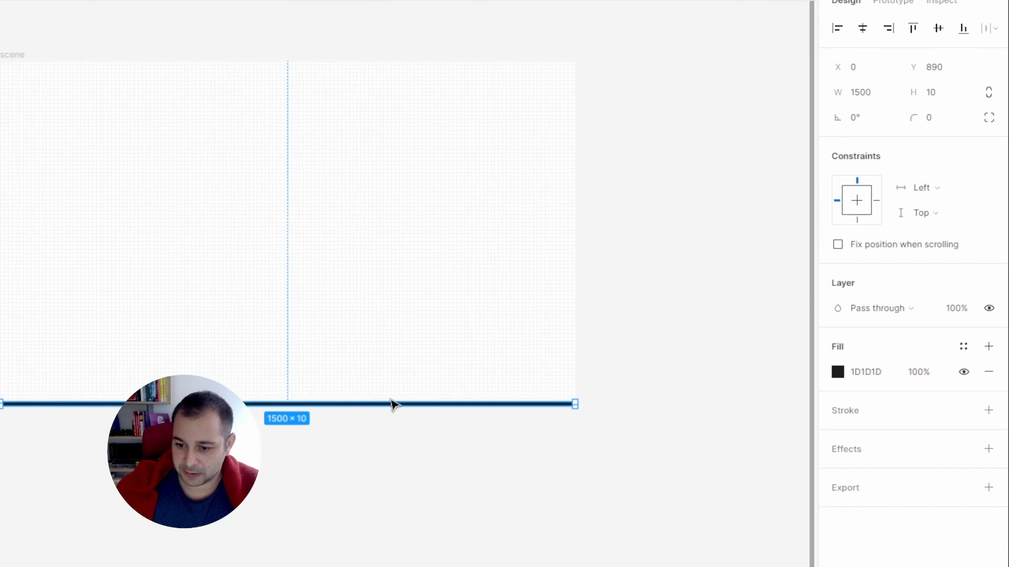
# Step: Duplicate the dark strip and place the copy directly above the original
pyautogui.scroll(3, 231, 333)
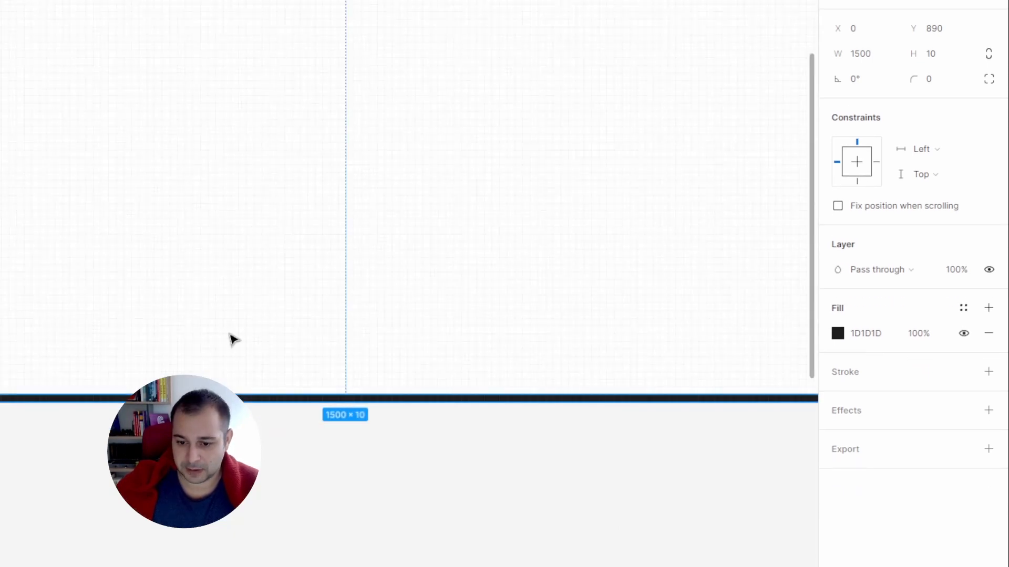
pyautogui.click(168, 425)
pyautogui.click(215, 350)
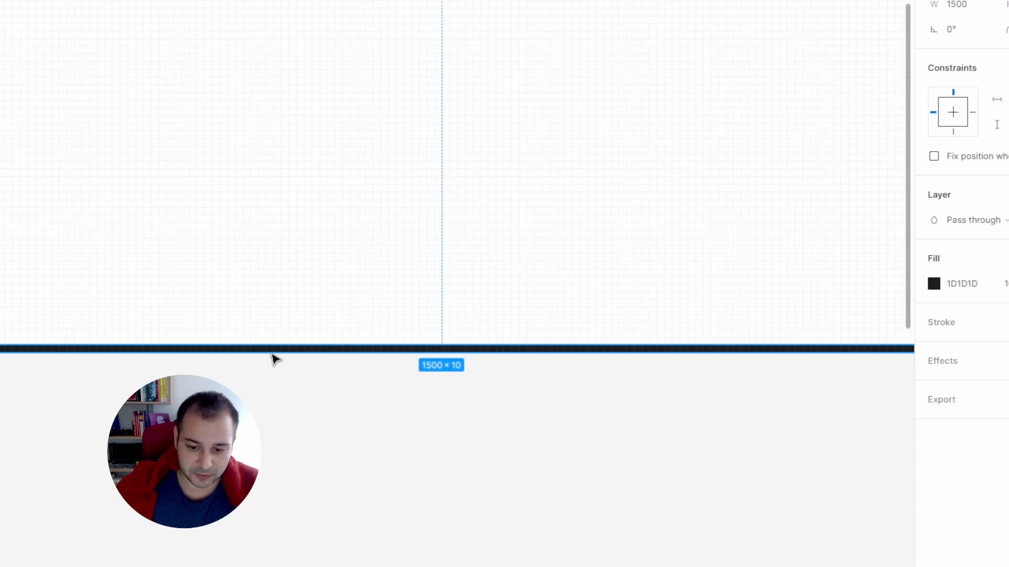
pyautogui.moveTo(275, 349); pyautogui.dragTo(277, 344)
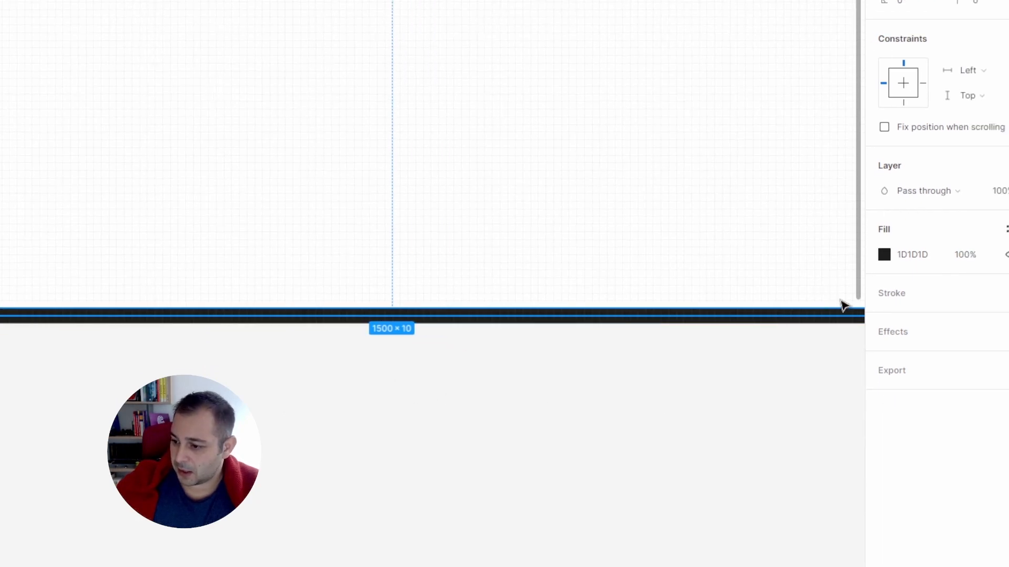
# Step: Set the upper strip's fill color to 505050
pyautogui.click(841, 256)
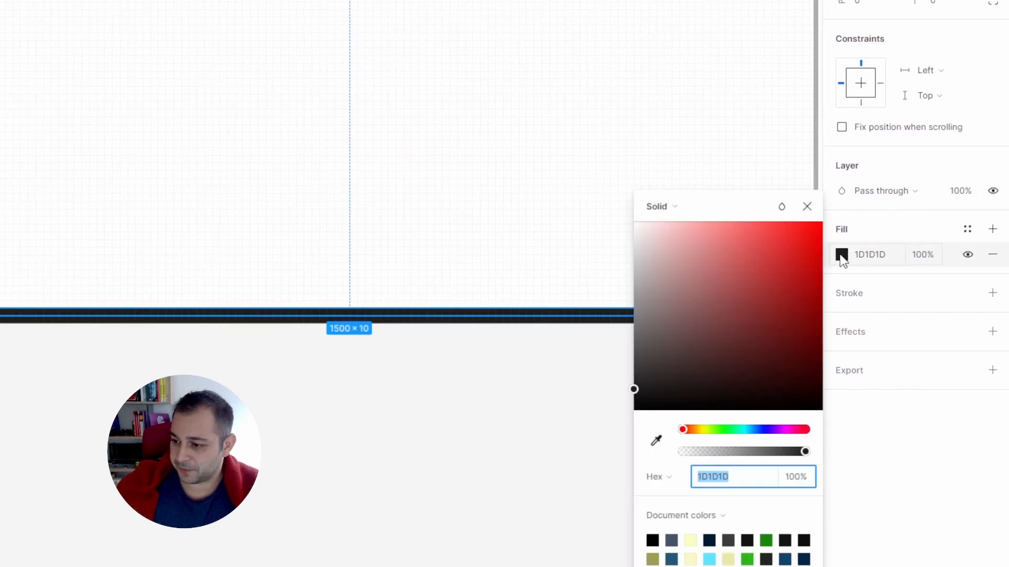
pyautogui.write('505050')
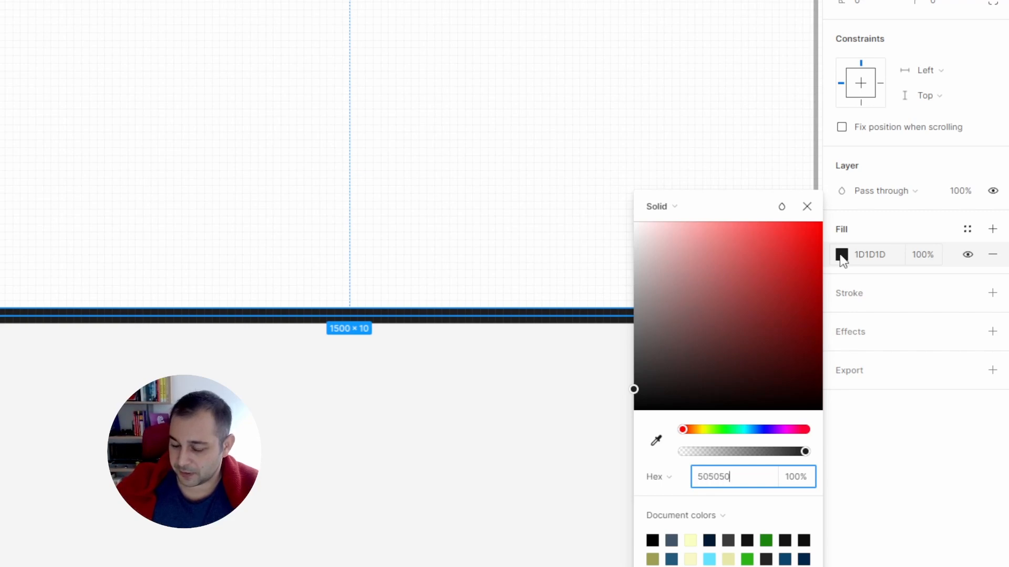
pyautogui.press('Return')
pyautogui.click(808, 205)
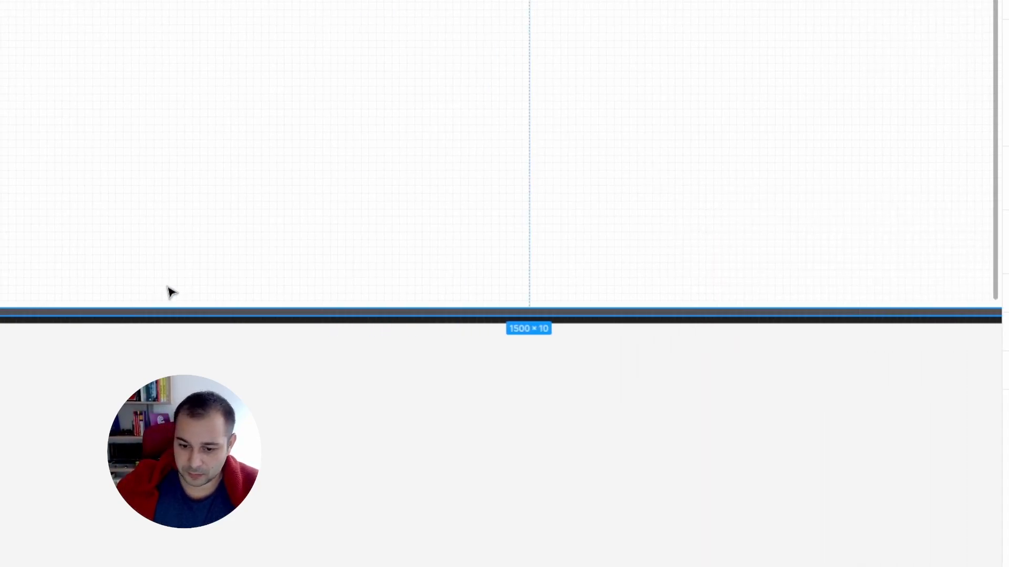
# Step: Group the two strips at the bottom of the scene frame and name the group STREET
pyautogui.click(171, 275)
pyautogui.moveTo(171, 271); pyautogui.dragTo(409, 386)
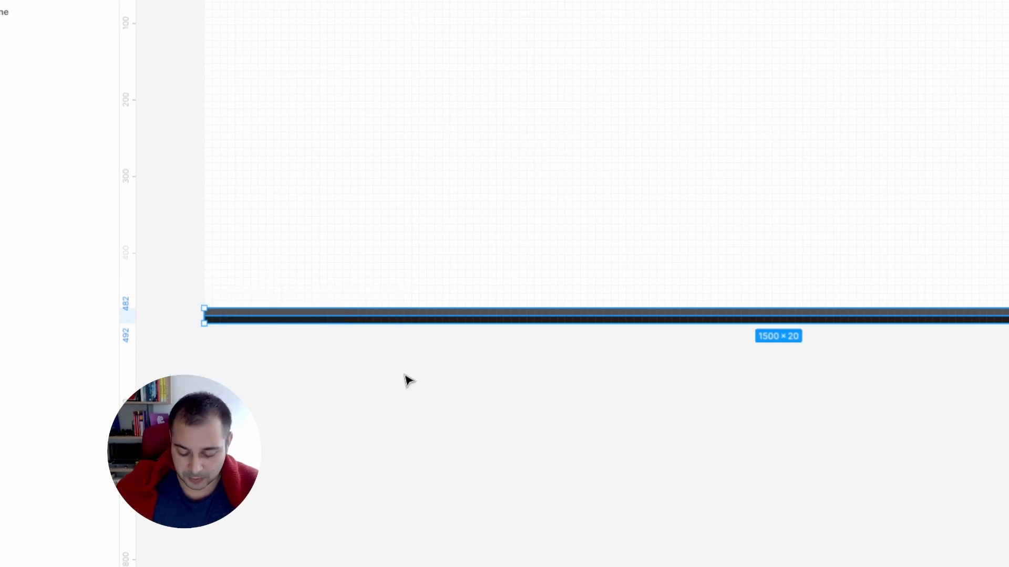
pyautogui.hotkey('ctrl', 'g')
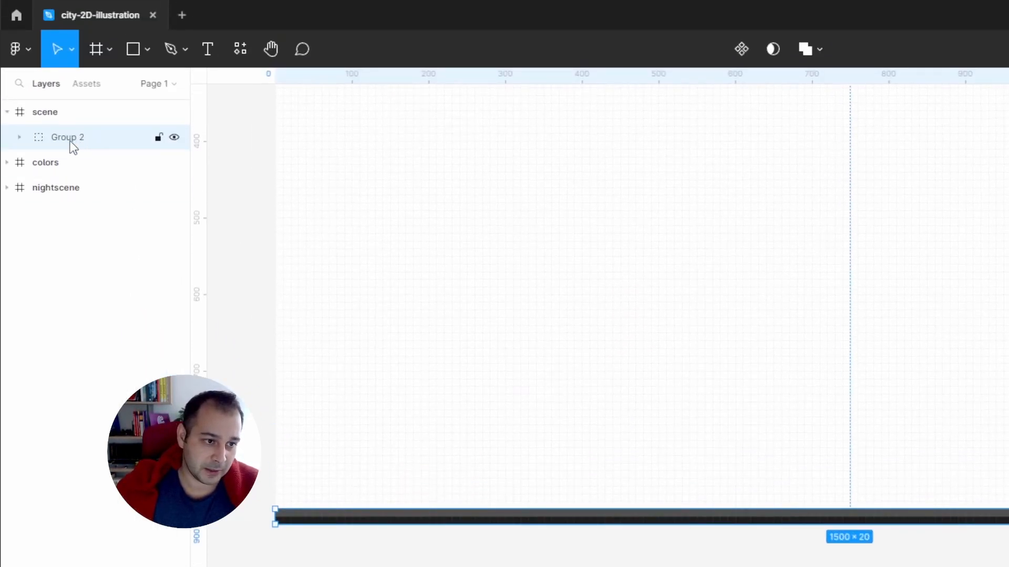
pyautogui.click(20, 137)
pyautogui.click(20, 137)
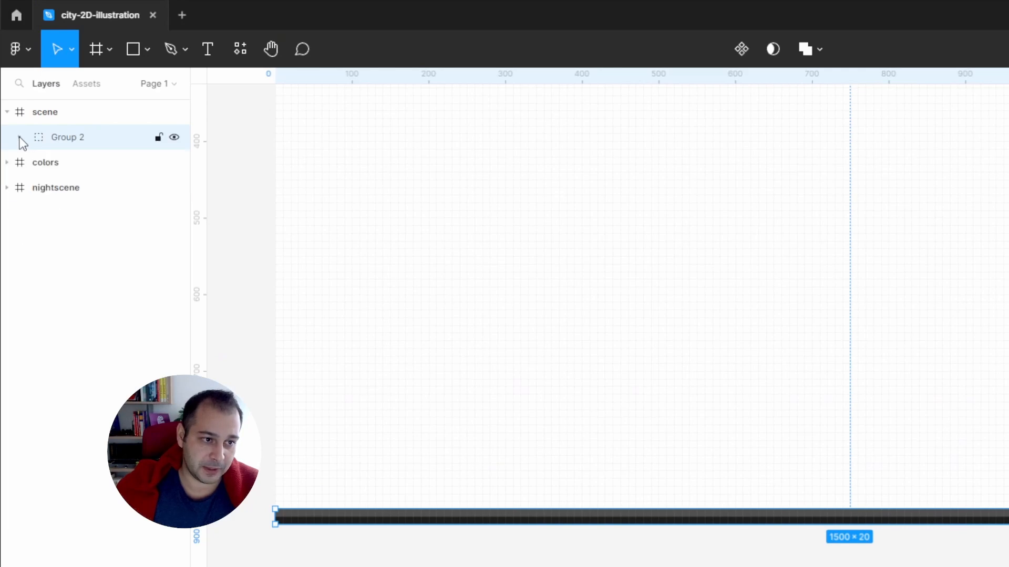
pyautogui.doubleClick(75, 138)
pyautogui.write('STREET')
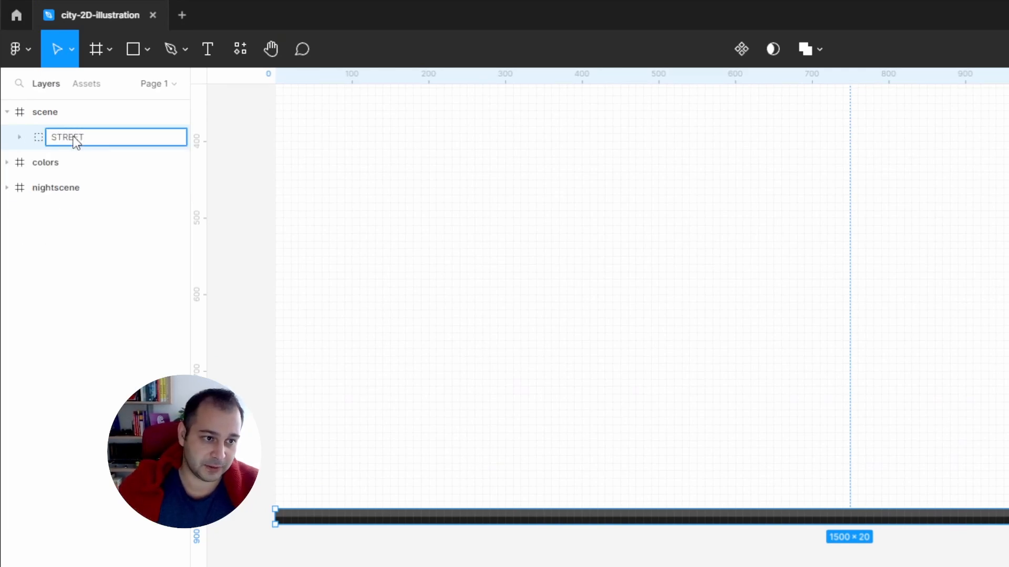
pyautogui.press('Return')
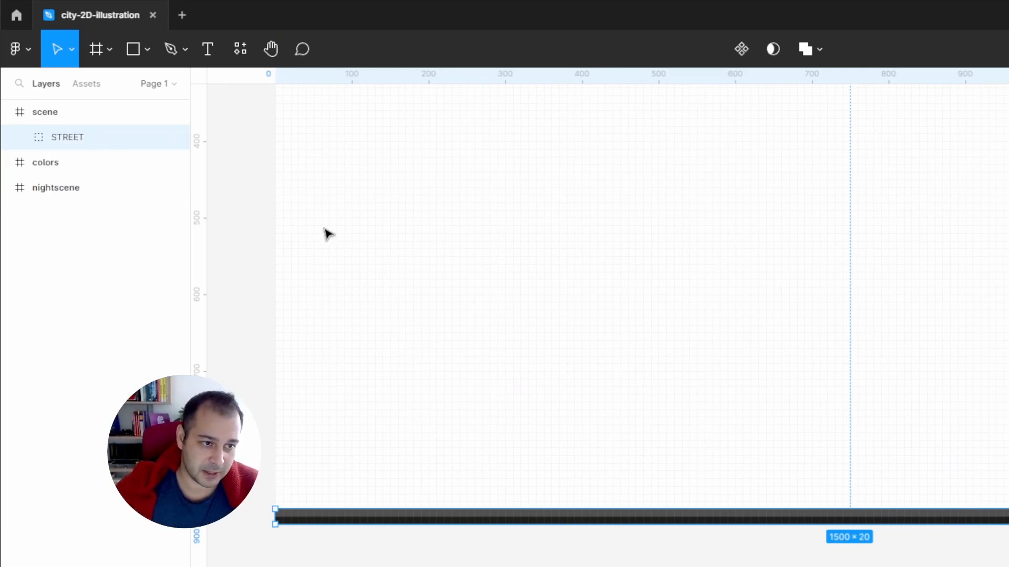
# Step: Draw a rectangle about 120 by 150 above the street in the left part of the scene frame
pyautogui.click(256, 269)
pyautogui.moveTo(517, 283); pyautogui.dragTo(467, 320)
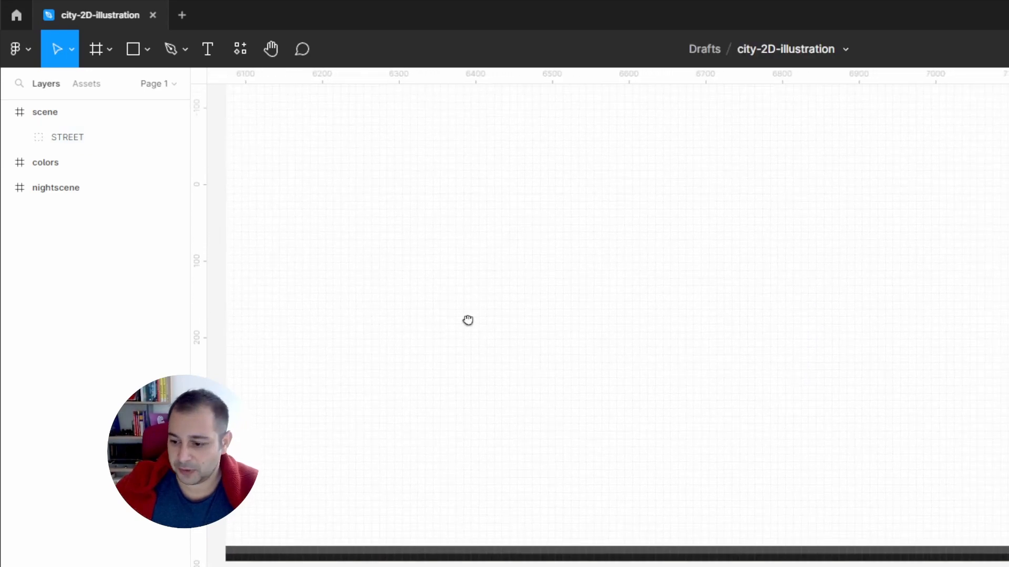
pyautogui.click(147, 57)
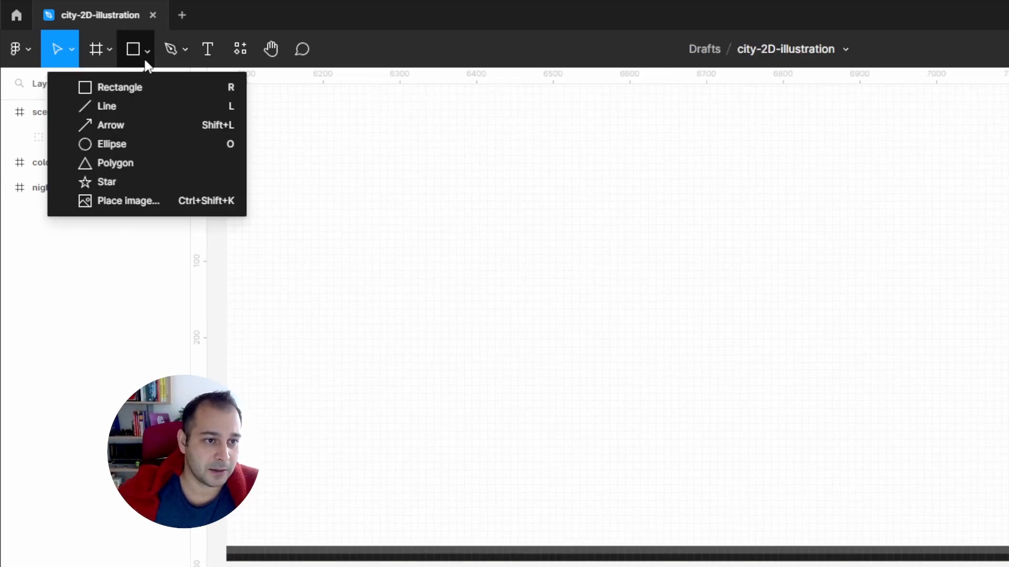
pyautogui.click(139, 89)
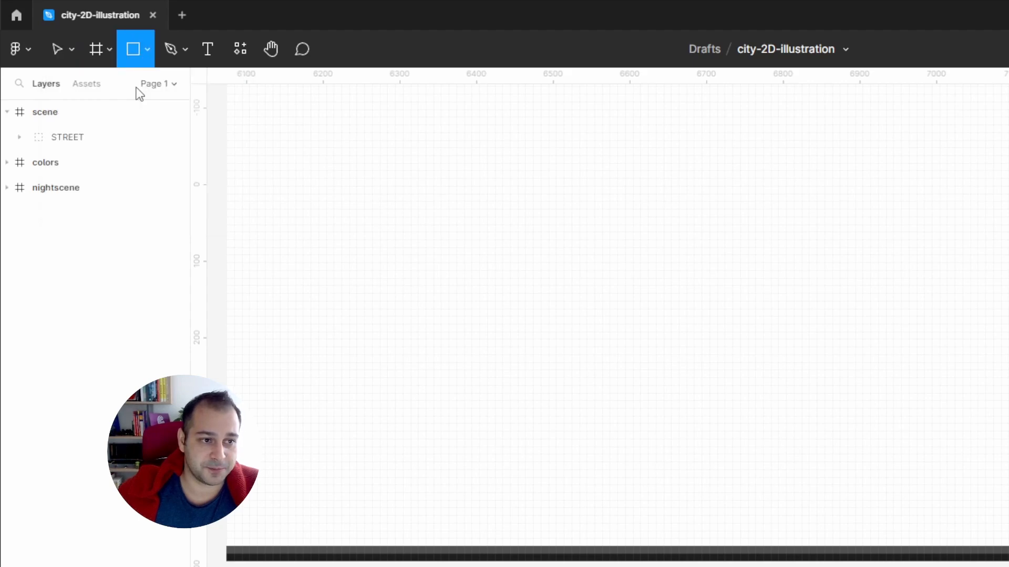
pyautogui.moveTo(431, 200); pyautogui.dragTo(522, 318)
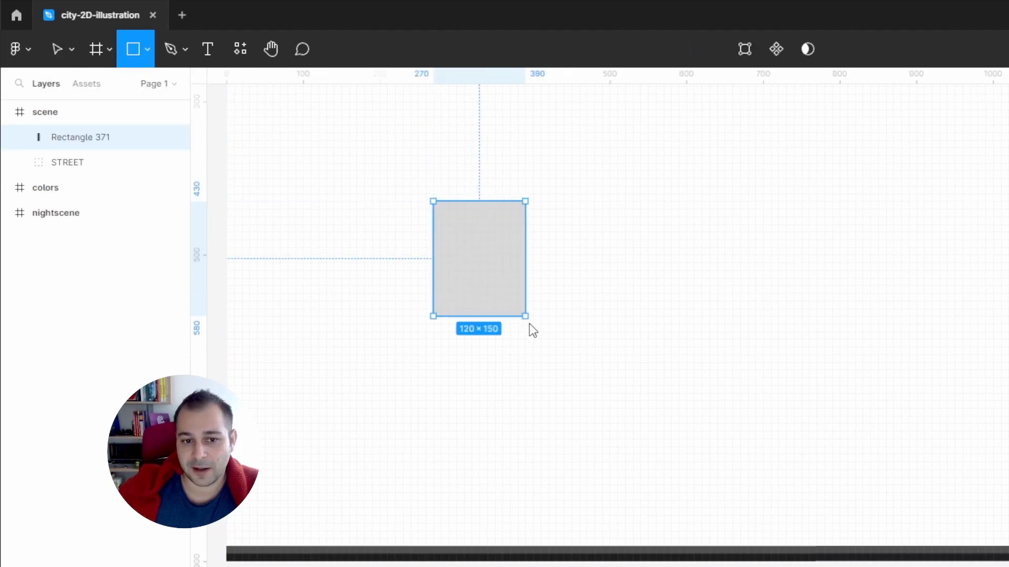
# Step: Resize the grey rectangle to 250 by 490 and stand it on the street at X 320, Y 390
pyautogui.click(863, 179)
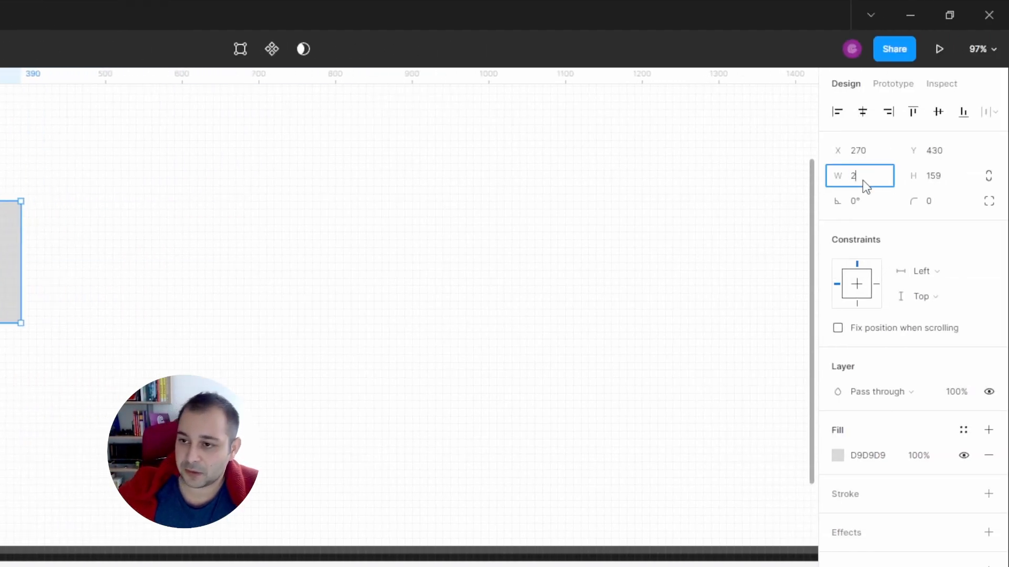
pyautogui.write('250')
pyautogui.press('Tab')
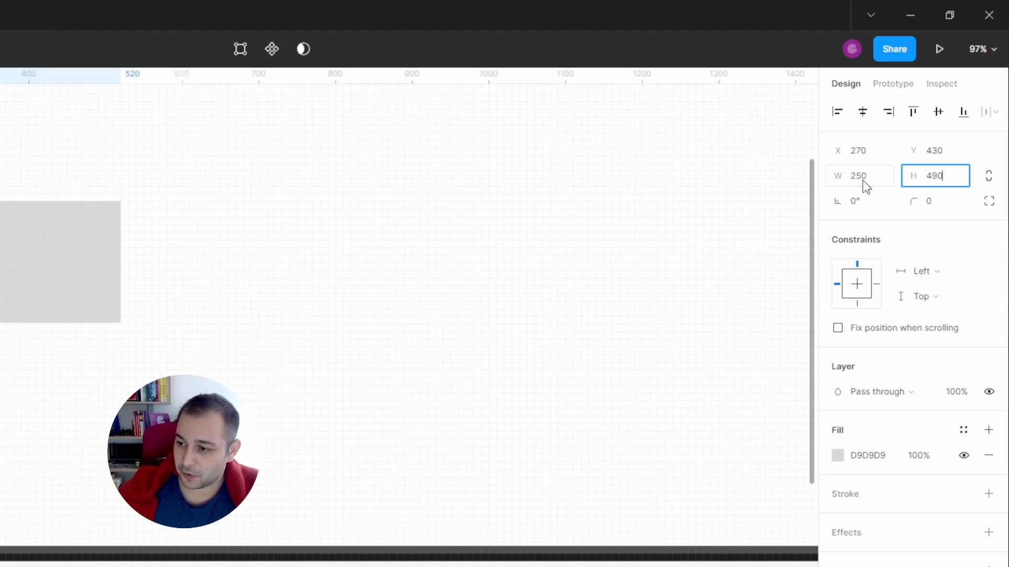
pyautogui.write('490')
pyautogui.press('Return')
pyautogui.moveTo(244, 361); pyautogui.dragTo(247, 367)
pyautogui.click(423, 301)
pyautogui.click(238, 272)
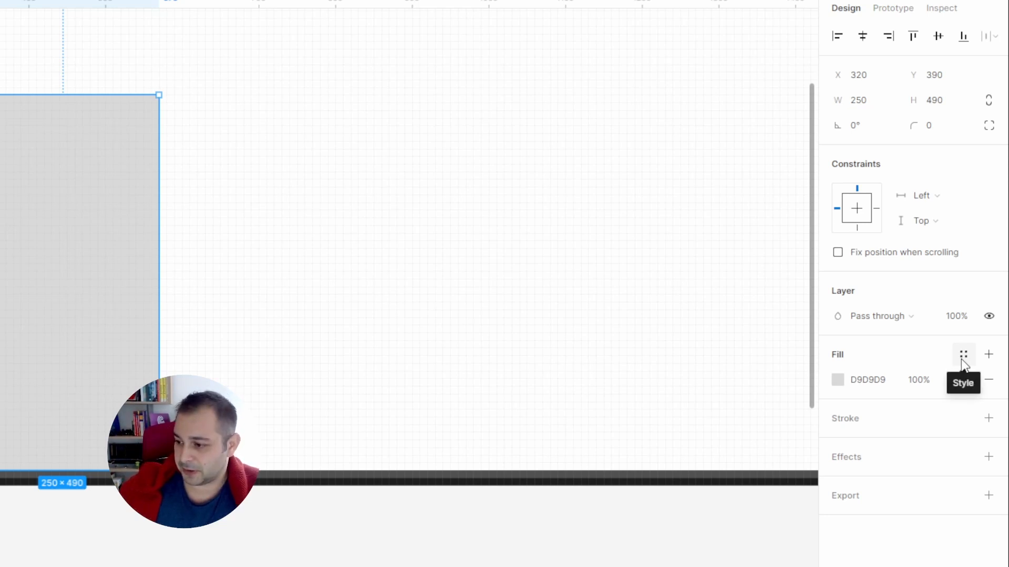
# Step: Apply the building-body color style to the building rectangle's fill and the building-border style to its stroke
pyautogui.click(962, 358)
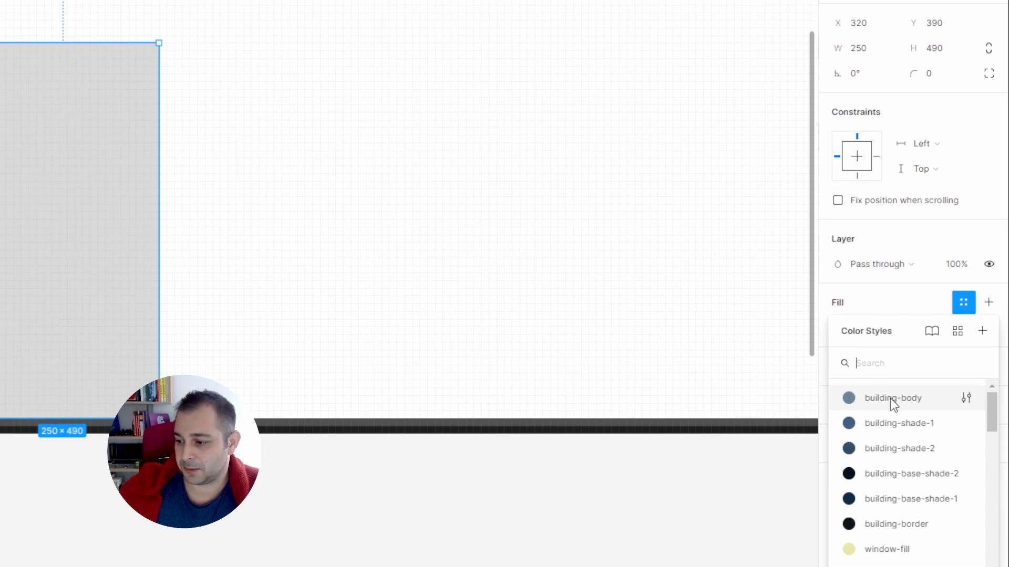
pyautogui.click(889, 398)
pyautogui.click(233, 162)
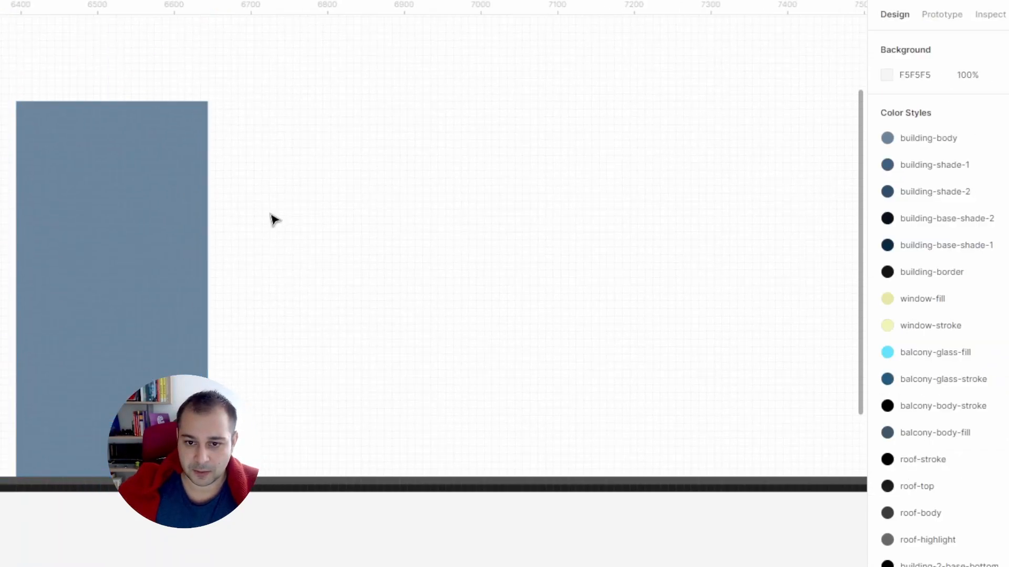
pyautogui.click(165, 223)
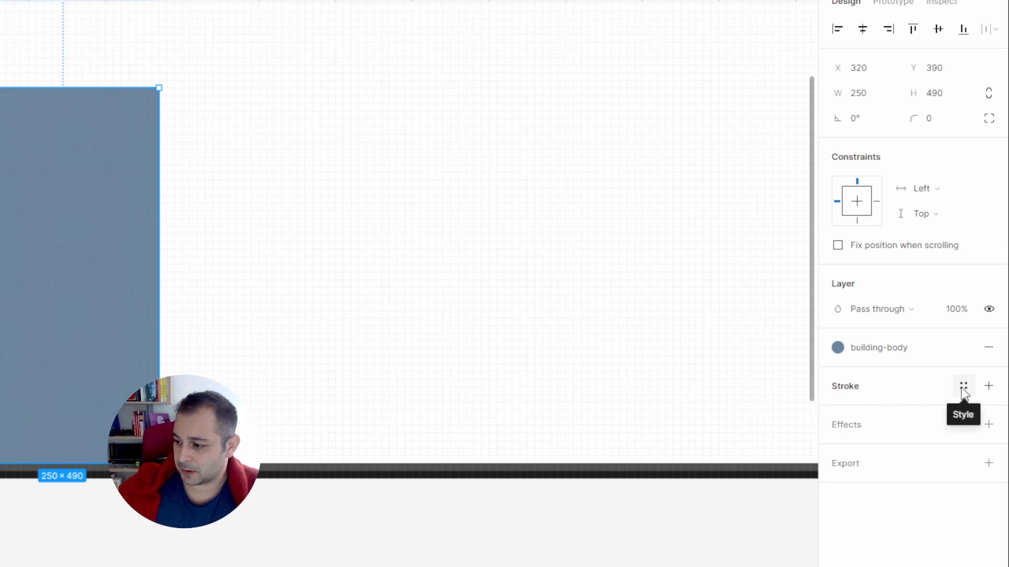
pyautogui.click(963, 388)
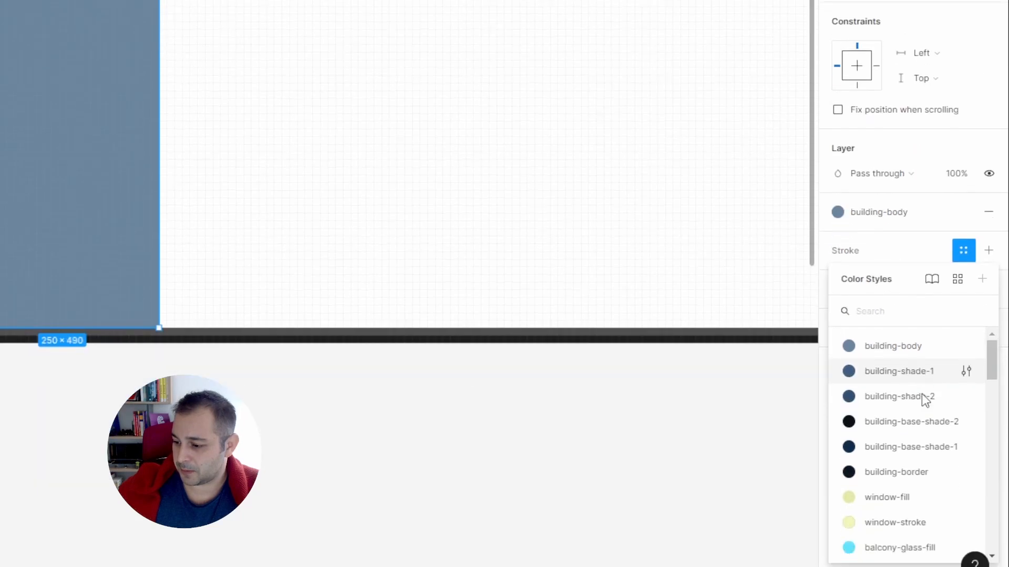
pyautogui.click(916, 408)
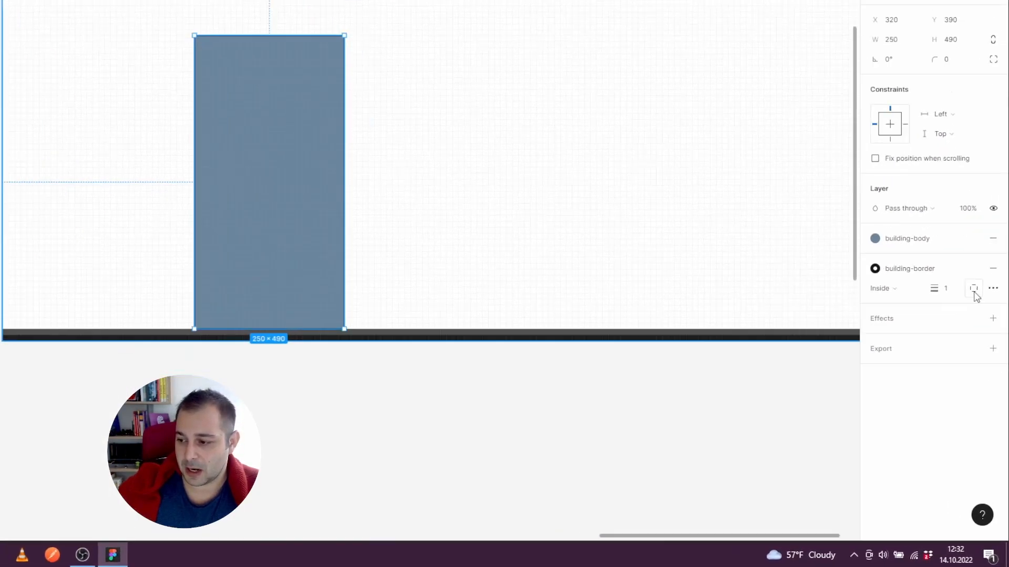
# Step: Give the building an individual inside stroke of 10 on the left, right and top sides, with 0 at the bottom
pyautogui.click(979, 330)
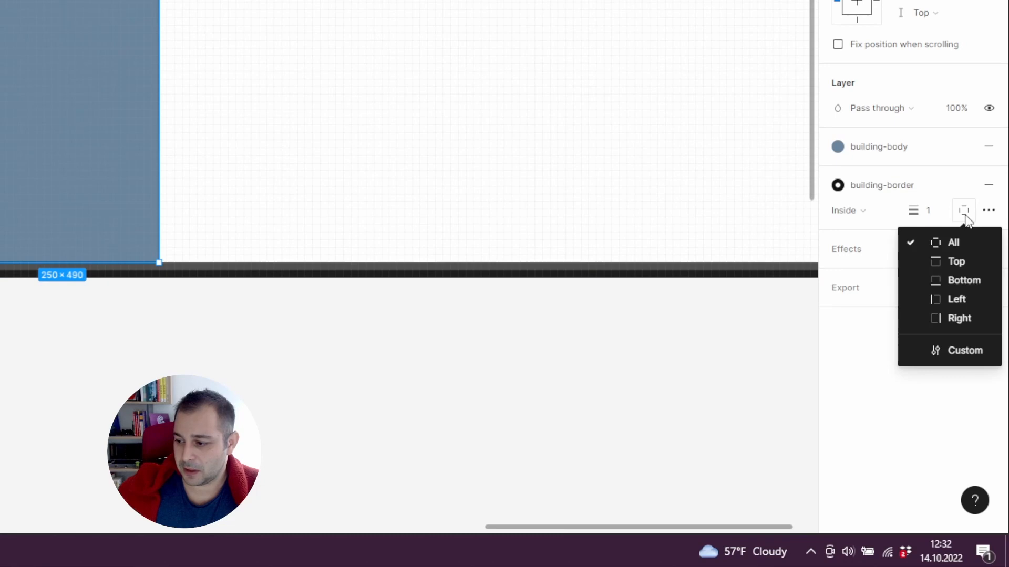
pyautogui.click(963, 351)
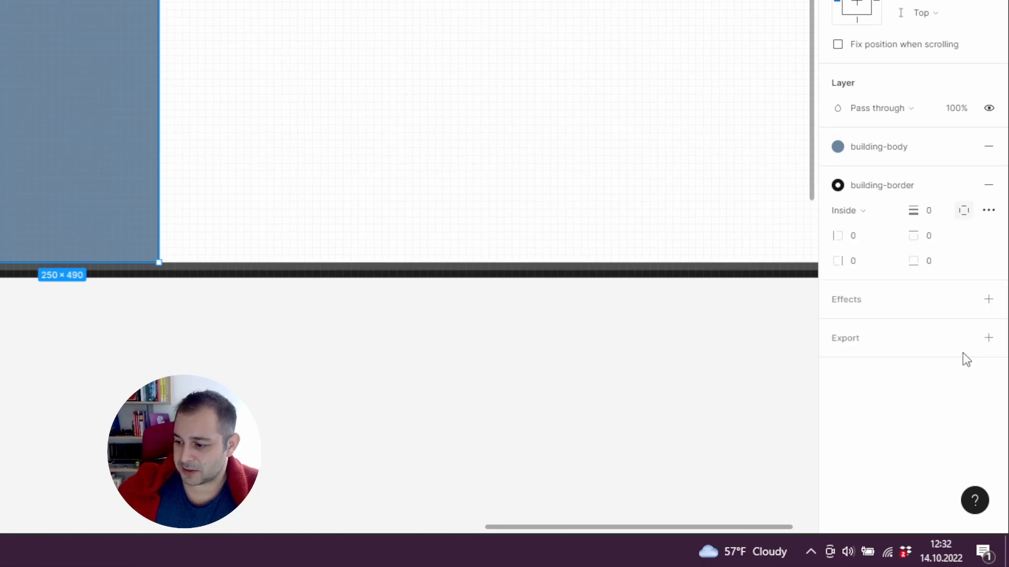
pyautogui.click(863, 243)
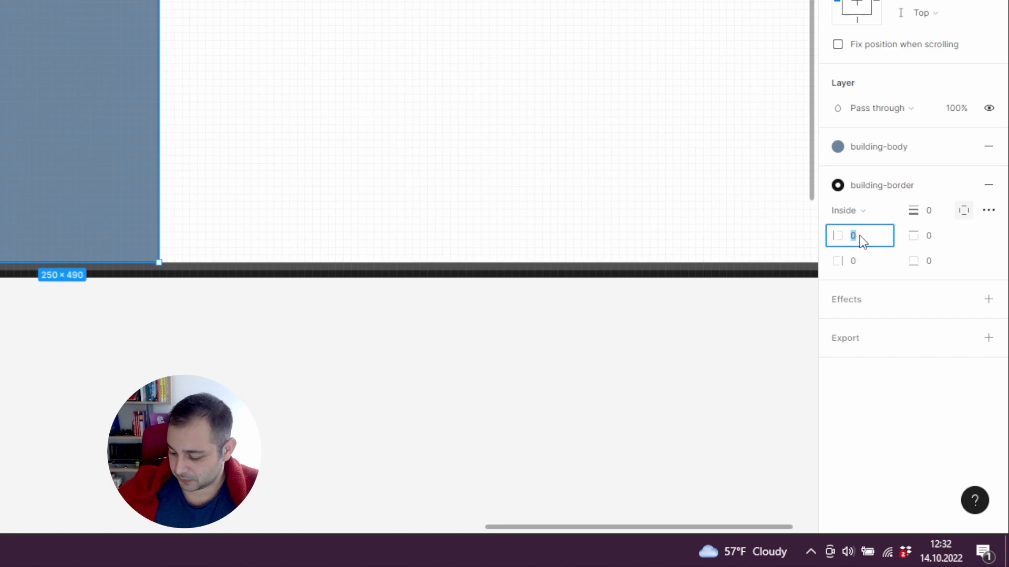
pyautogui.press('Tab')
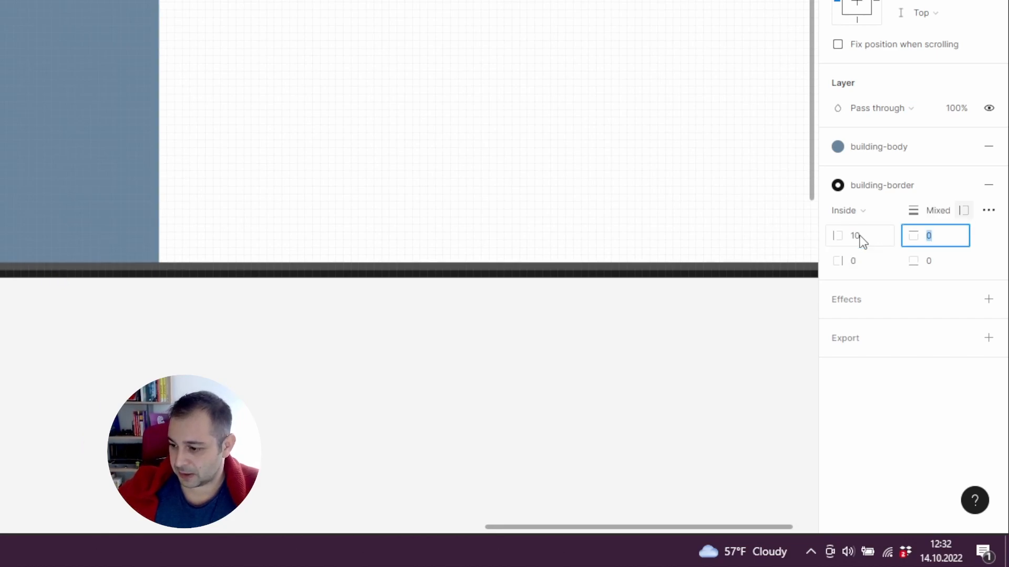
pyautogui.click(852, 259)
pyautogui.write('10')
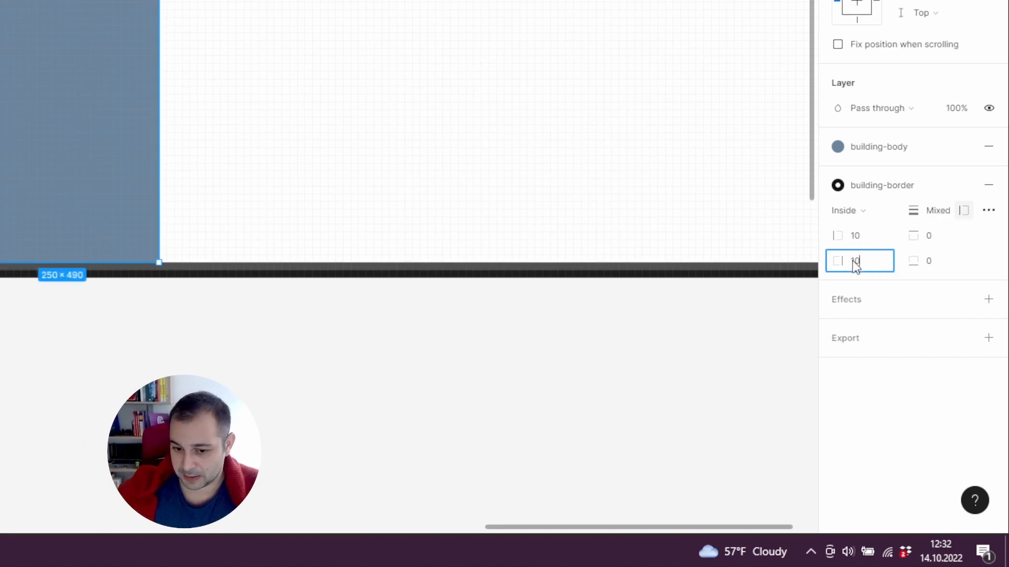
pyautogui.press('Return')
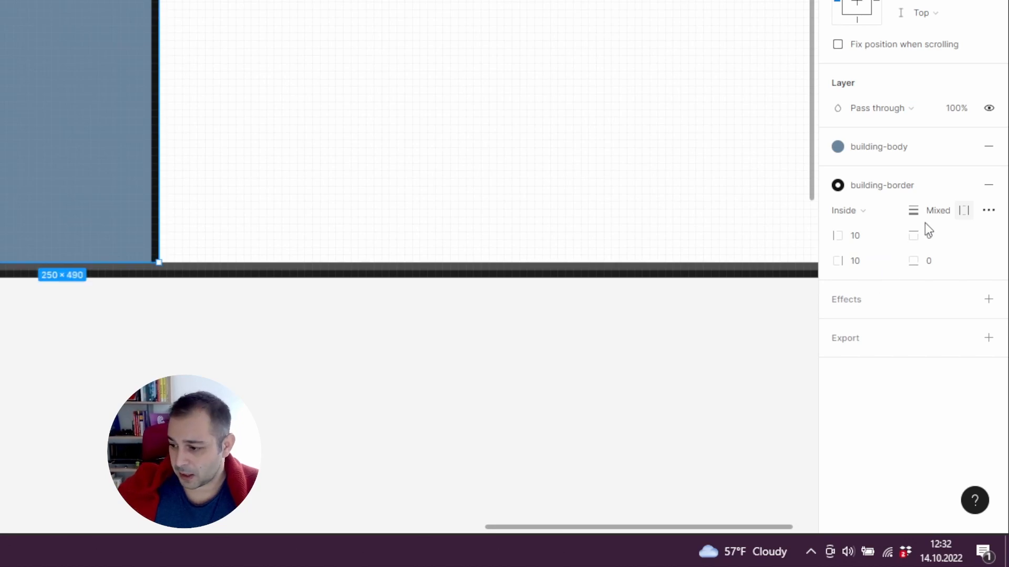
pyautogui.click(937, 237)
pyautogui.write('10')
pyautogui.press('Return')
pyautogui.click(403, 150)
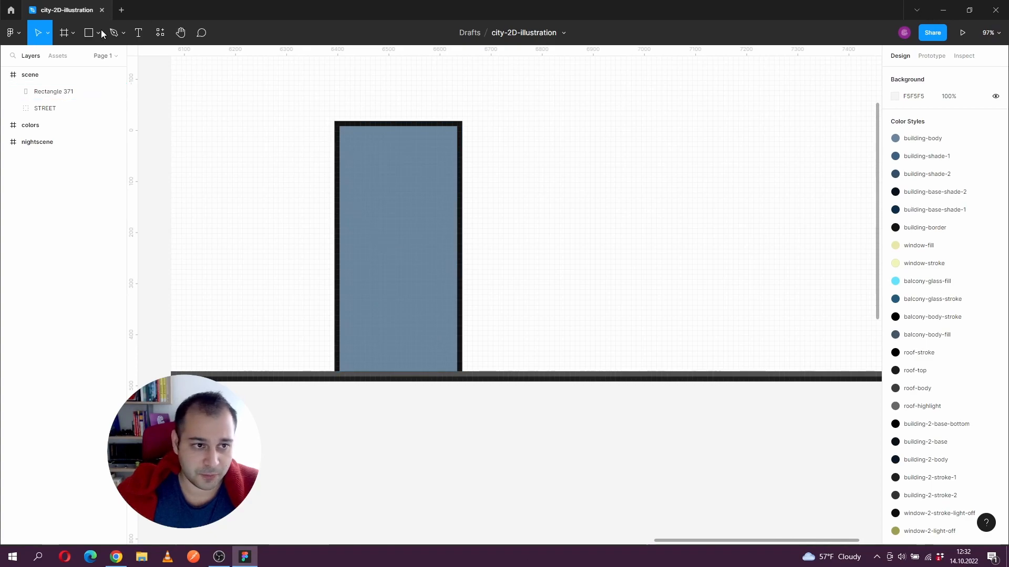
# Step: Draw a rectangle about 40 by 40 in the upper-left corner of the building, just inside its border
pyautogui.click(342, 177)
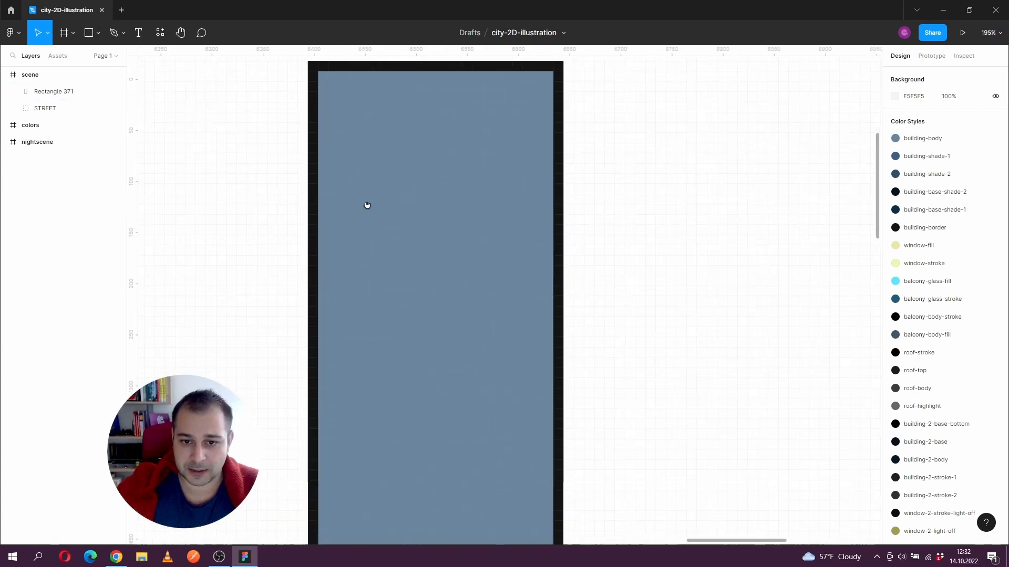
pyautogui.click(98, 32)
pyautogui.click(80, 58)
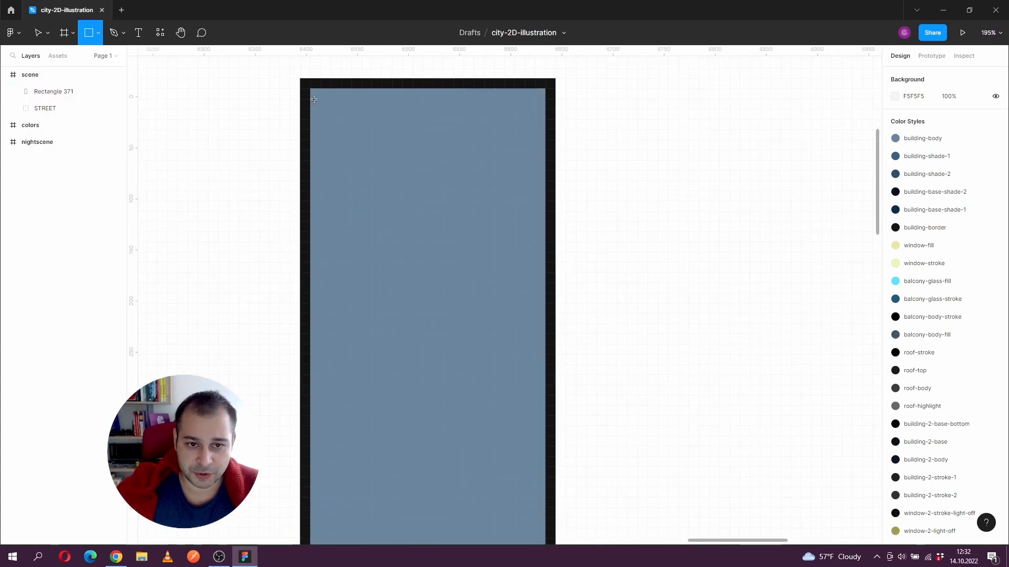
pyautogui.moveTo(310, 89); pyautogui.dragTo(351, 131)
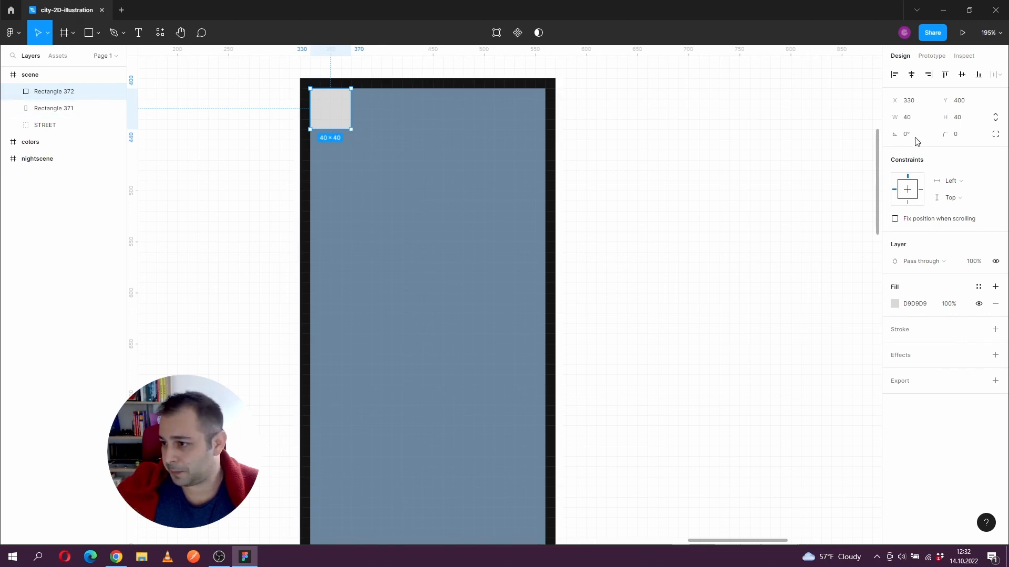
# Step: Set the new rectangle's size to 80 by 480 to form a vertical strip inside the building
pyautogui.click(911, 121)
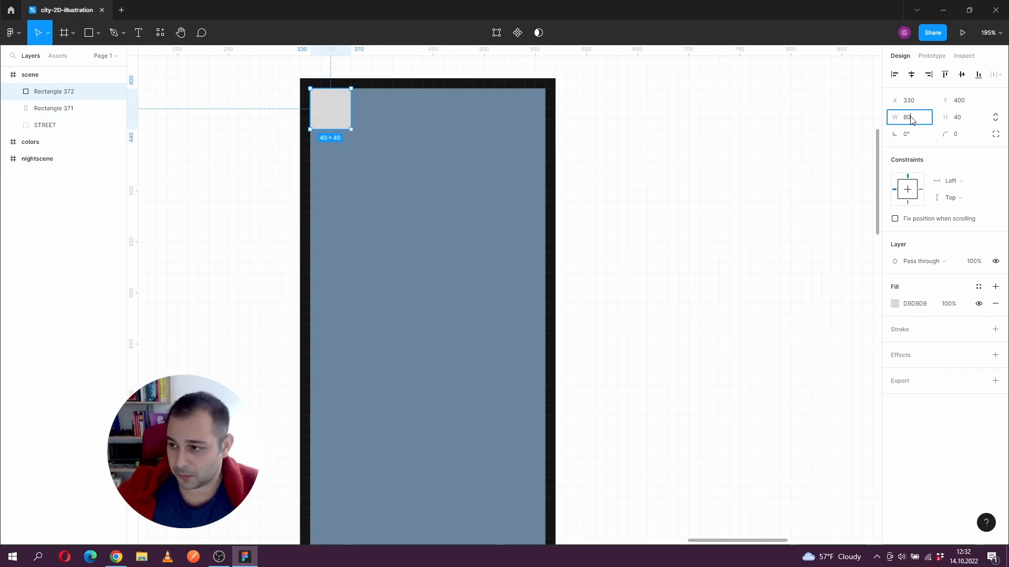
pyautogui.press('Tab')
pyautogui.write('480')
pyautogui.press('Return')
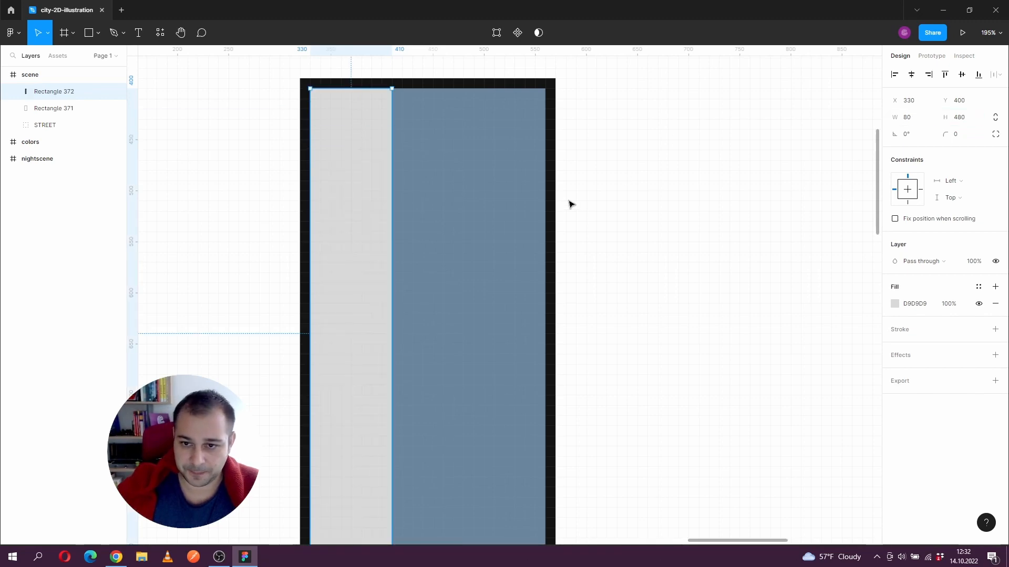
# Step: Duplicate the vertical strip and place the copy against the building's right inner border at X 480
pyautogui.click(579, 202)
pyautogui.moveTo(614, 372)
pyautogui.mouseDown()
pyautogui.moveTo(612, 161)
pyautogui.moveTo(618, 372)
pyautogui.mouseUp()
pyautogui.click(356, 236)
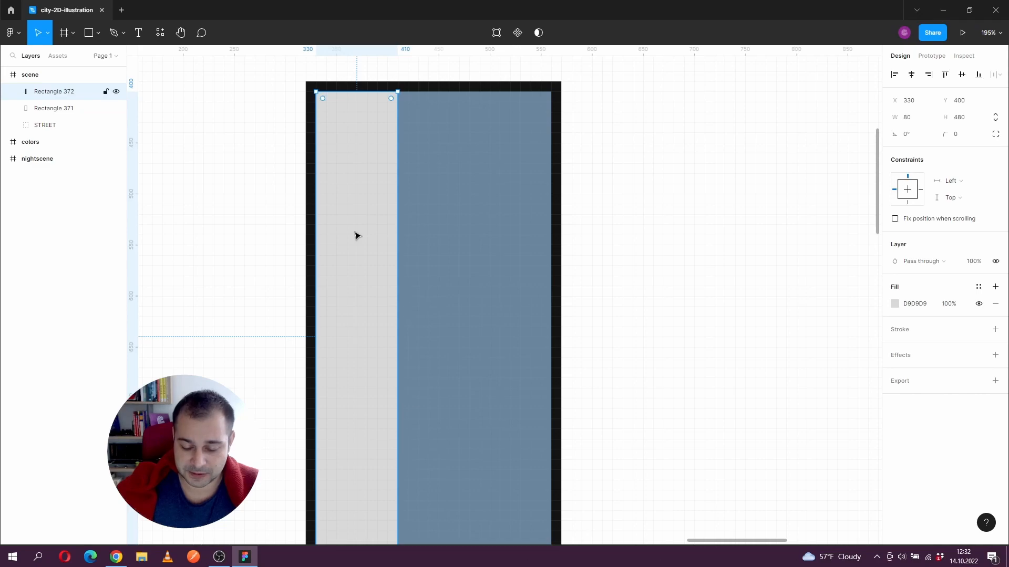
pyautogui.moveTo(356, 236); pyautogui.dragTo(507, 243)
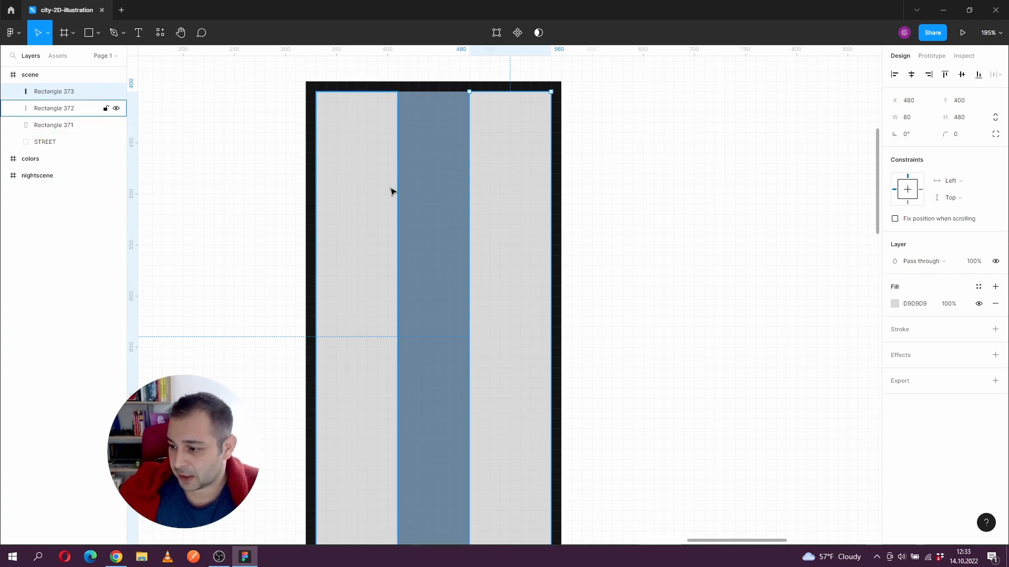
# Step: Fill the left strip with the building-shade-1 color style and the right strip with building-shade-2
pyautogui.click(386, 210)
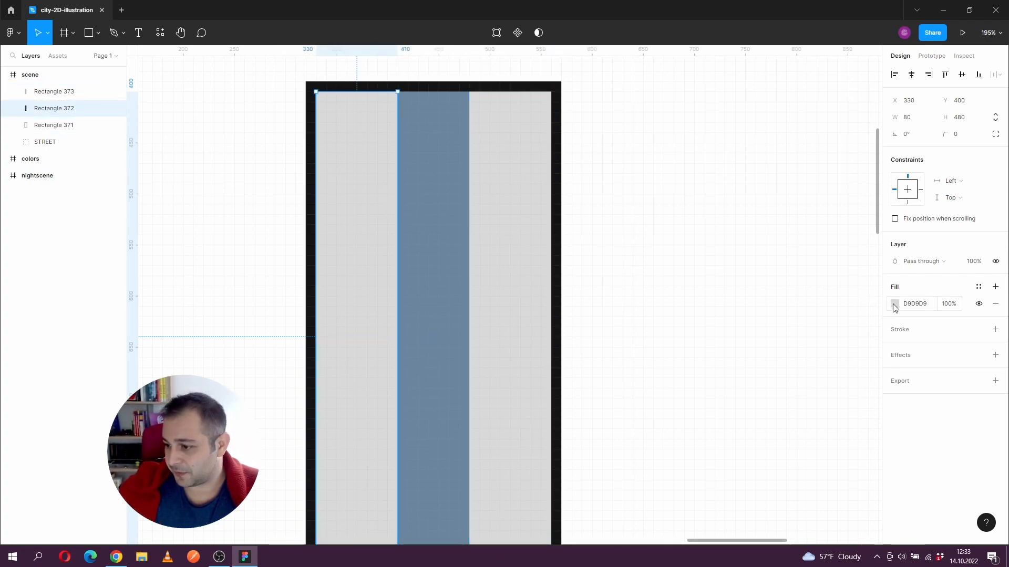
pyautogui.click(978, 286)
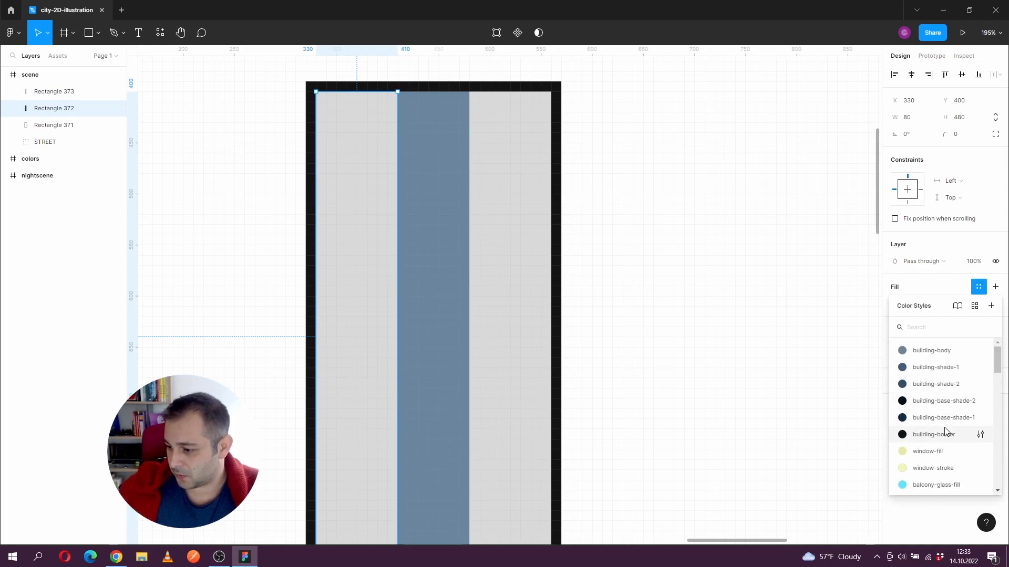
pyautogui.click(940, 368)
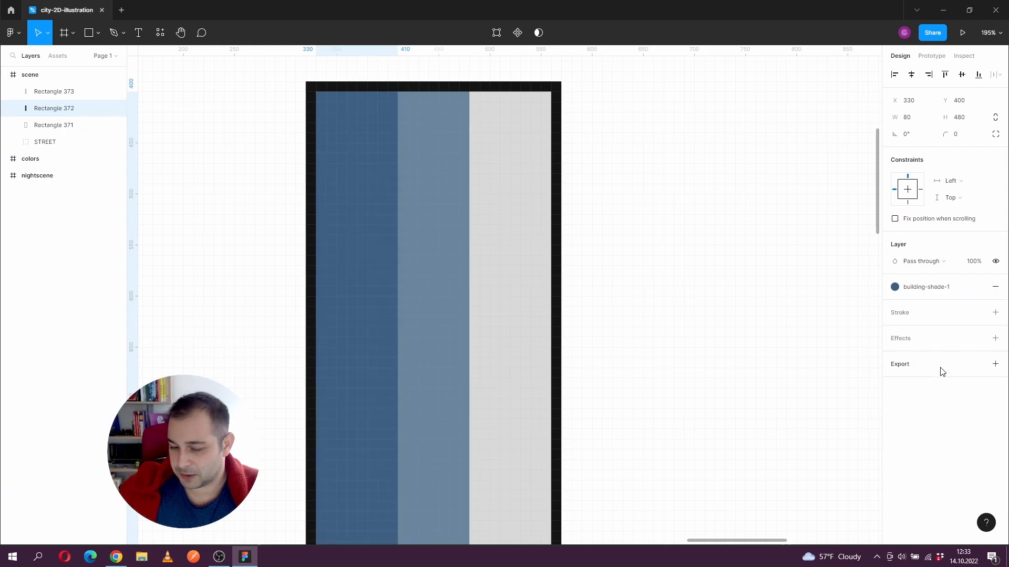
pyautogui.click(508, 243)
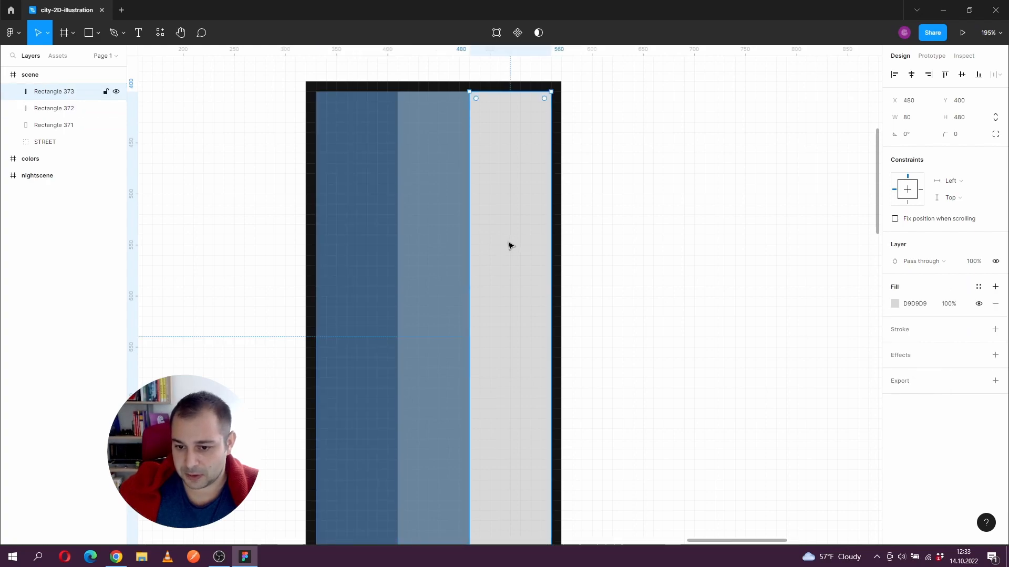
pyautogui.click(980, 287)
pyautogui.click(951, 387)
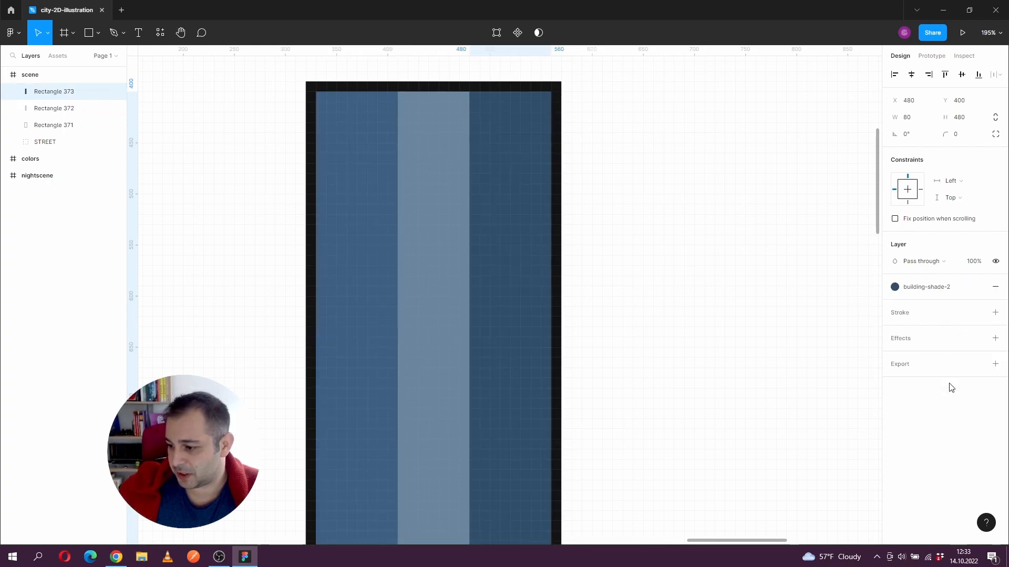
pyautogui.click(689, 310)
# Step: Duplicate the left strip and shorten the copy from its top edge to 80 by 50 at the building's base
pyautogui.keyDown('alt'); pyautogui.click(587, 254); pyautogui.keyUp('alt')
pyautogui.scroll(-3, 607, 279)
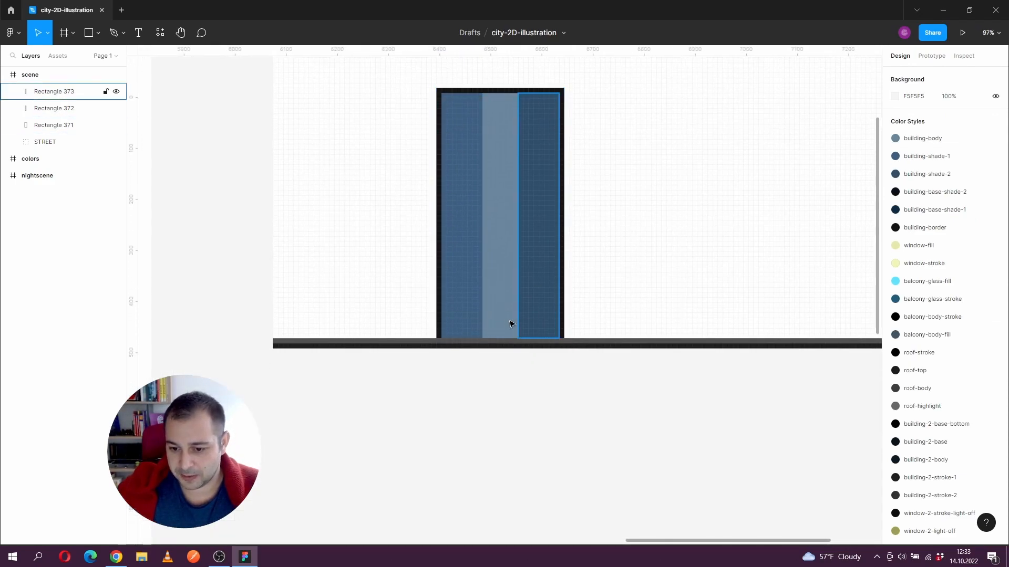
pyautogui.click(464, 265)
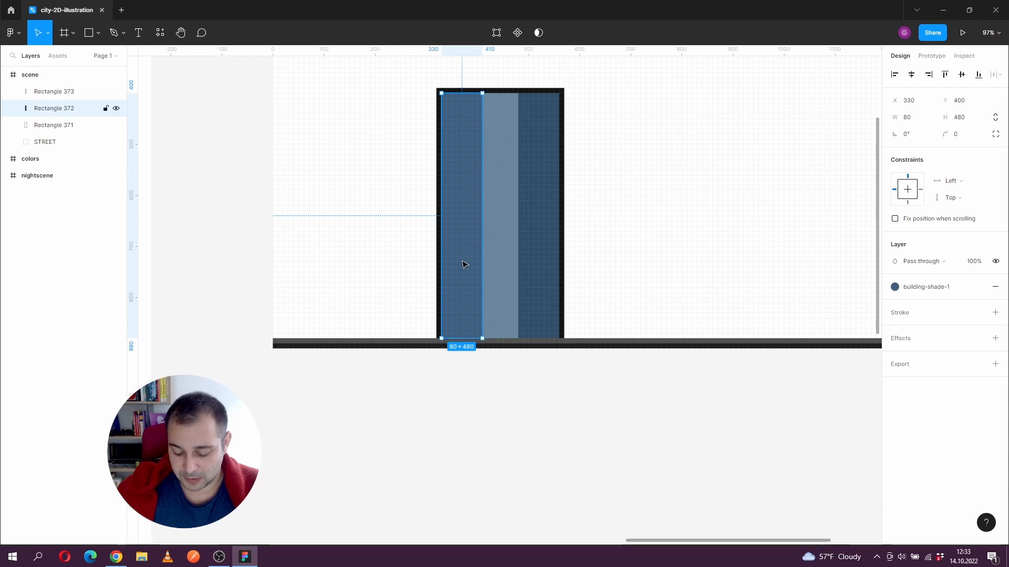
pyautogui.hotkey('ctrl', 'v')
pyautogui.moveTo(444, 93); pyautogui.dragTo(447, 314)
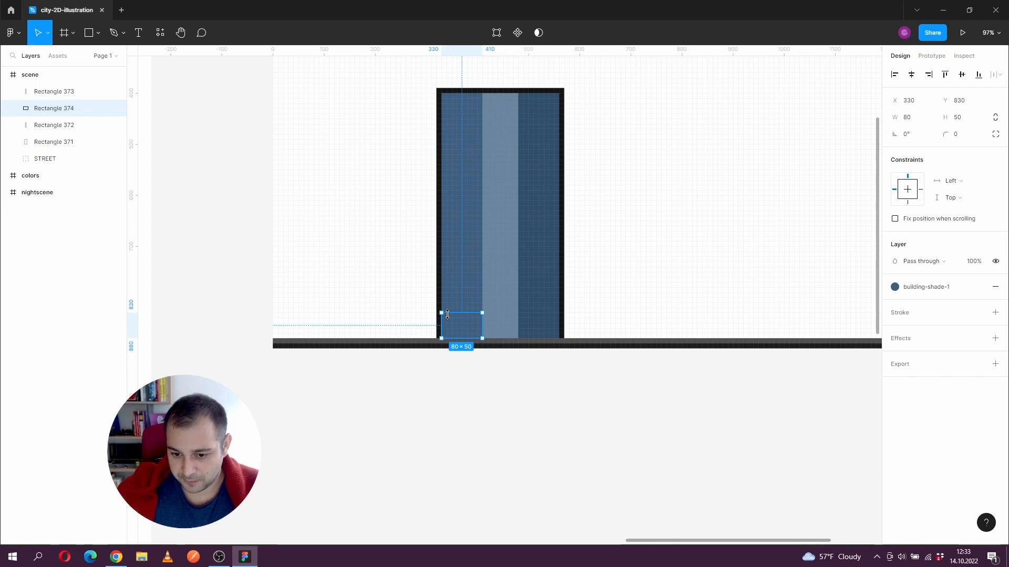
# Step: Change the left base block's fill to the building-base-shade-1 color style
pyautogui.click(471, 317)
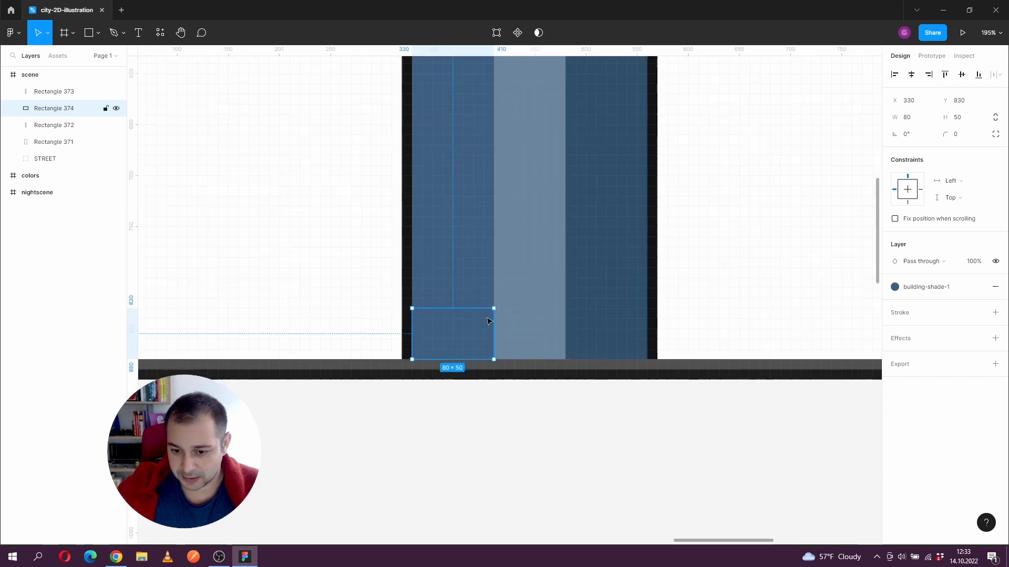
pyautogui.click(951, 292)
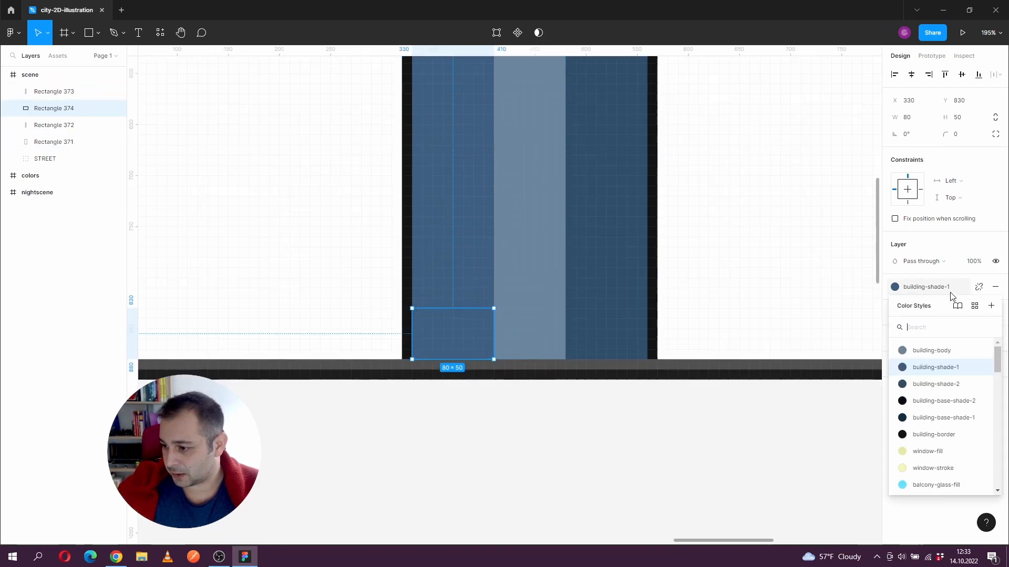
pyautogui.click(948, 417)
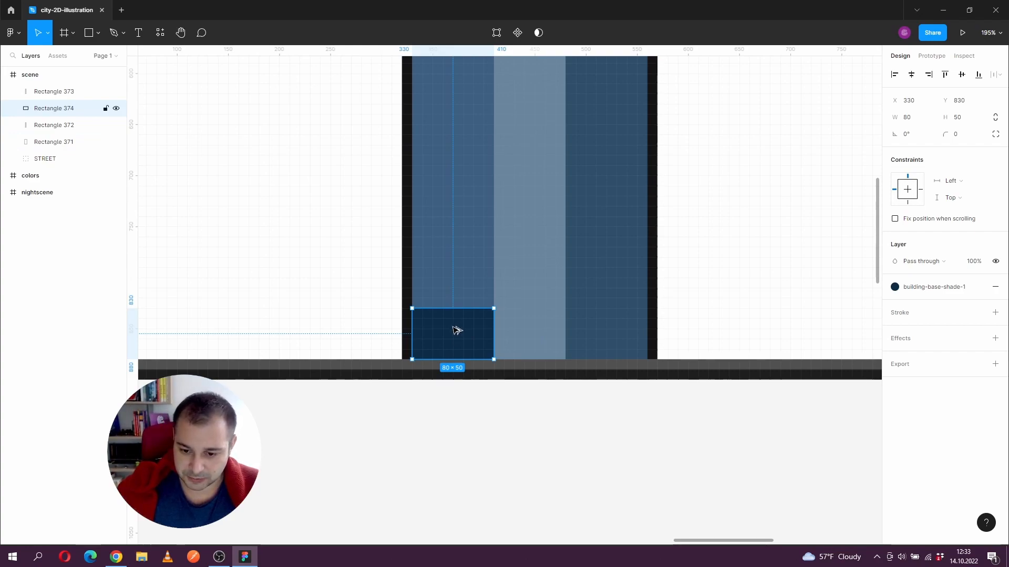
# Step: Duplicate the left base block, bring the copy to the front, and place it at X 480 at the right strip's base
pyautogui.moveTo(457, 330); pyautogui.dragTo(589, 335)
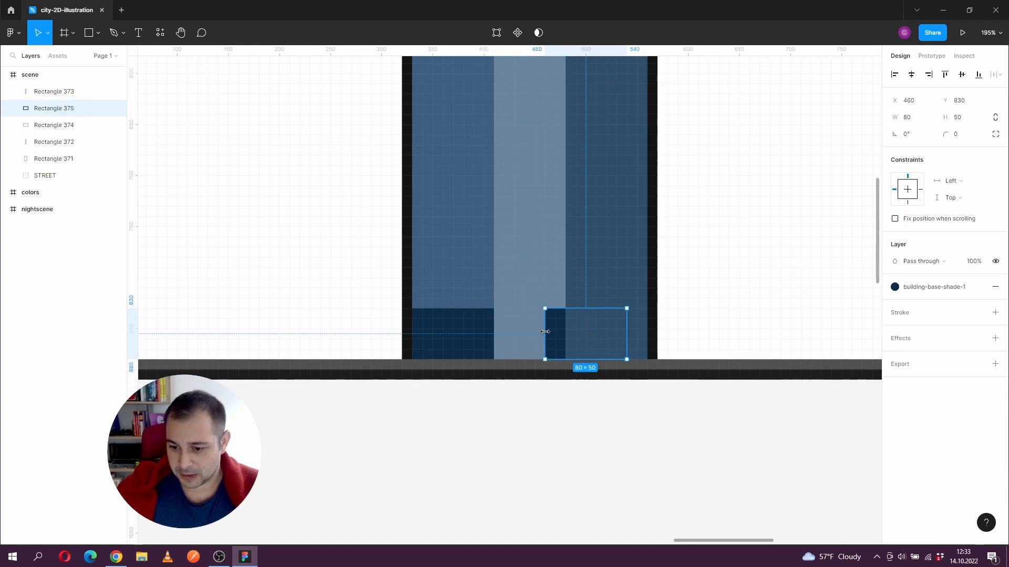
pyautogui.rightClick(556, 331)
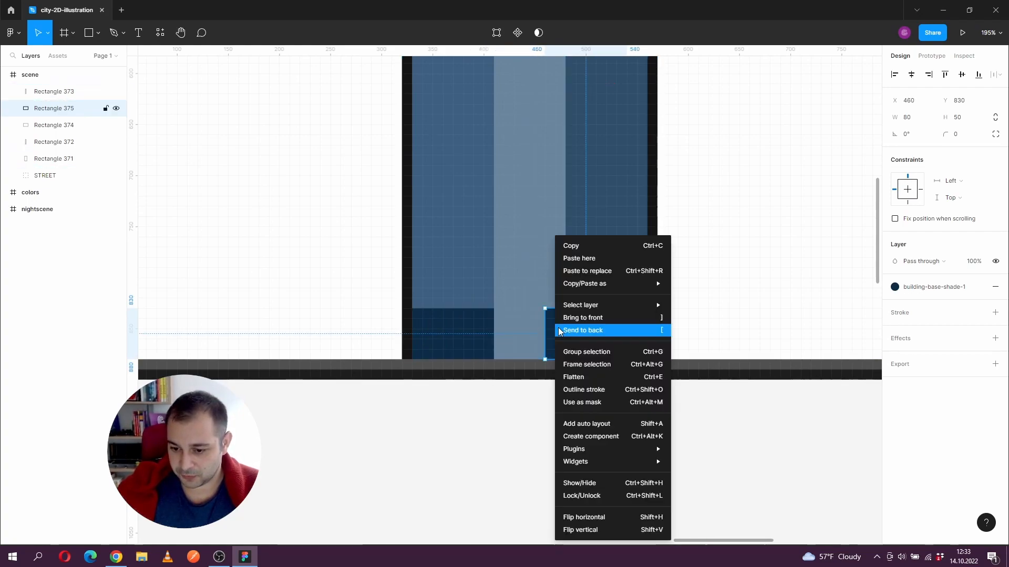
pyautogui.click(591, 318)
pyautogui.moveTo(582, 332); pyautogui.dragTo(606, 333)
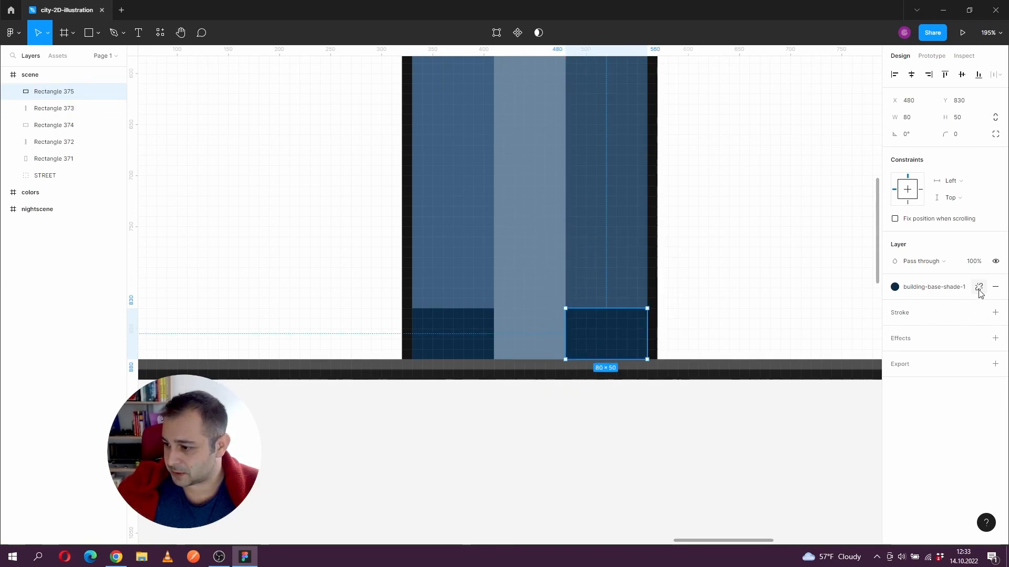
# Step: Change the right base block's fill to the building-base-shade-2 color style
pyautogui.click(944, 288)
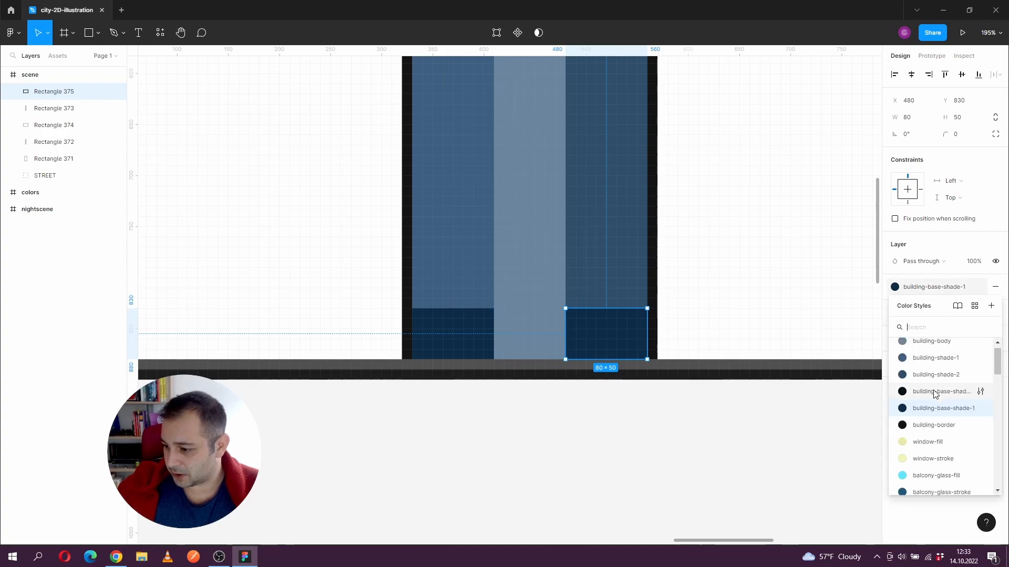
pyautogui.click(914, 391)
pyautogui.scroll(-5, 581, 268)
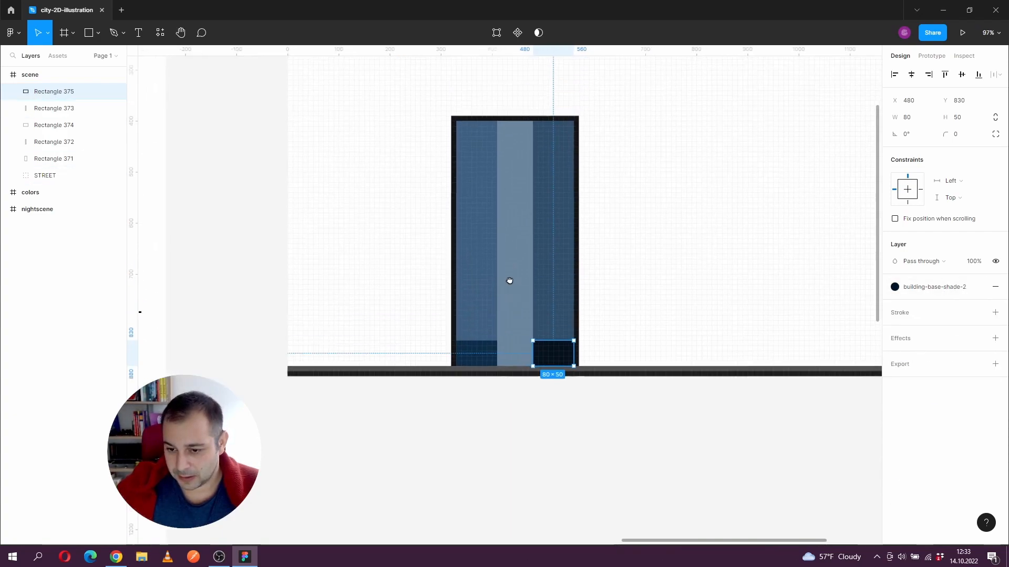
pyautogui.scroll(2, 455, 228)
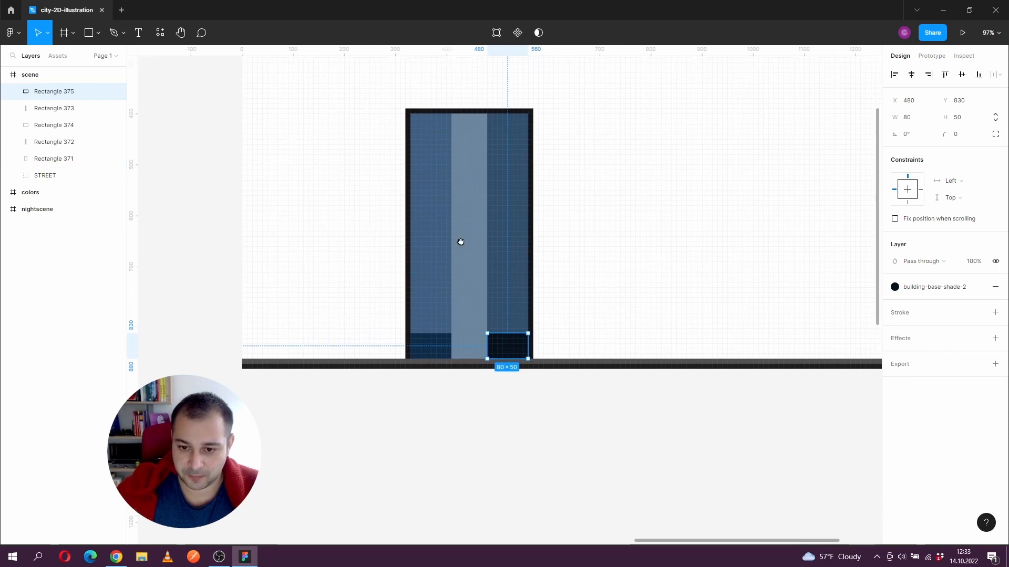
pyautogui.moveTo(420, 133); pyautogui.dragTo(433, 186)
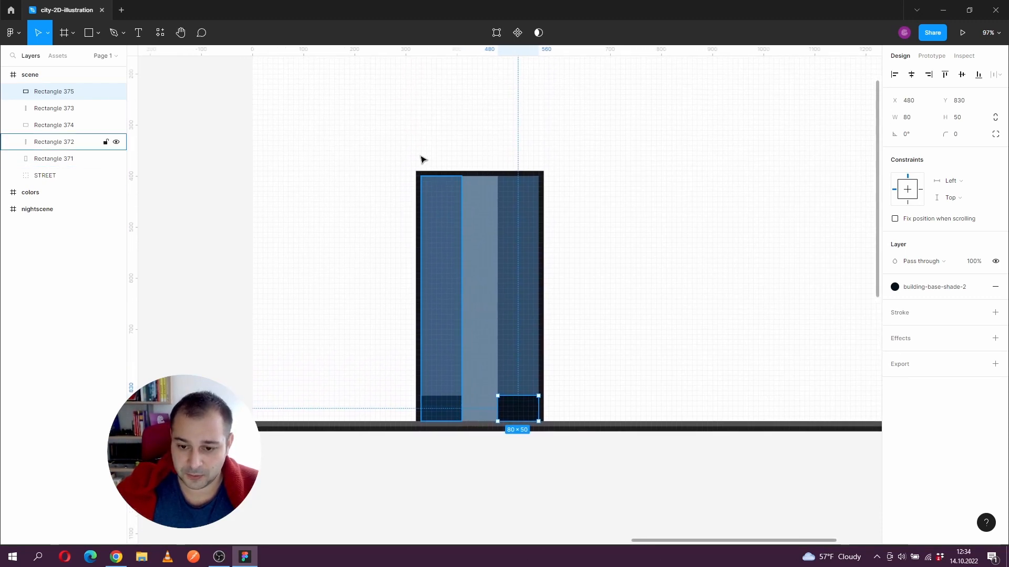
pyautogui.click(412, 217)
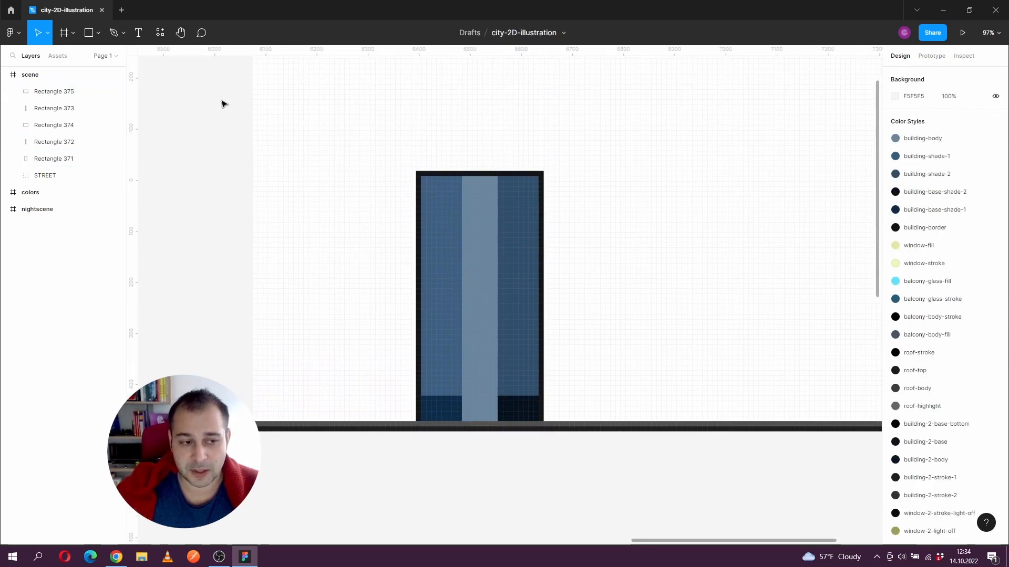
# Step: Draw a window rectangle above the building at X 260, Y 300 and size it to 70 by 30
pyautogui.click(98, 32)
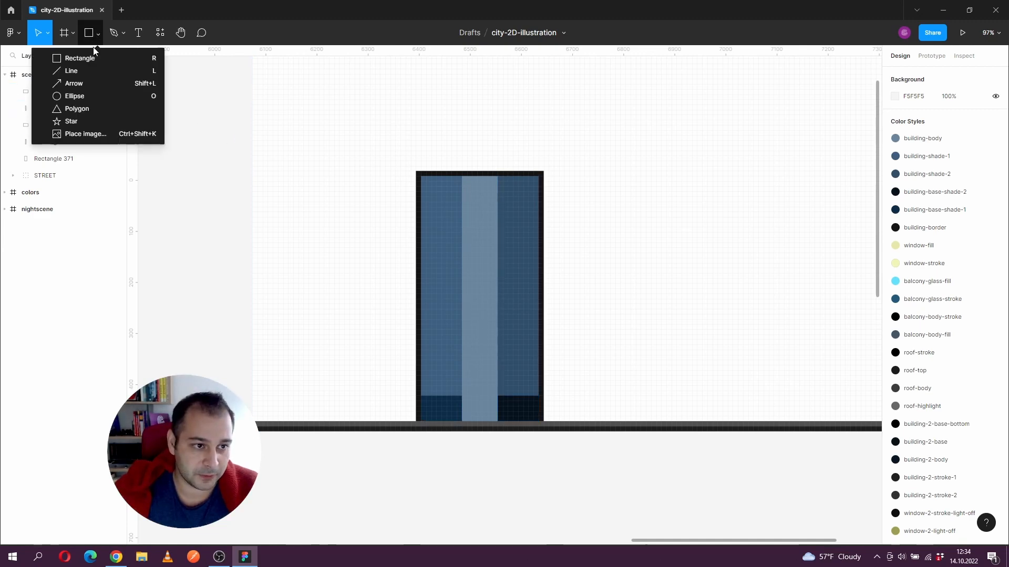
pyautogui.click(68, 54)
pyautogui.scroll(5, 405, 139)
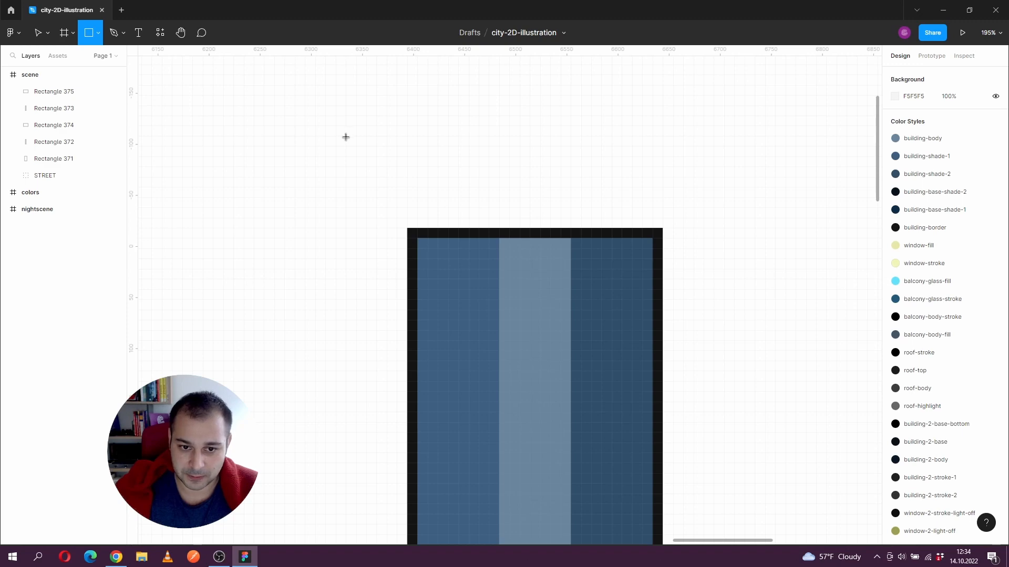
pyautogui.moveTo(346, 136); pyautogui.dragTo(367, 159)
pyautogui.moveTo(396, 166); pyautogui.dragTo(397, 159)
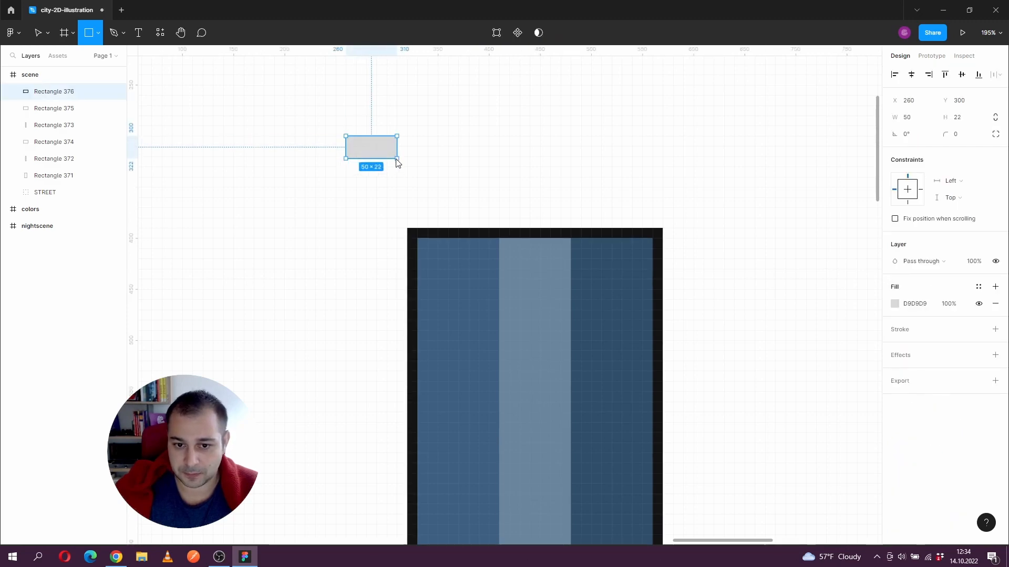
pyautogui.click(904, 119)
pyautogui.write('70')
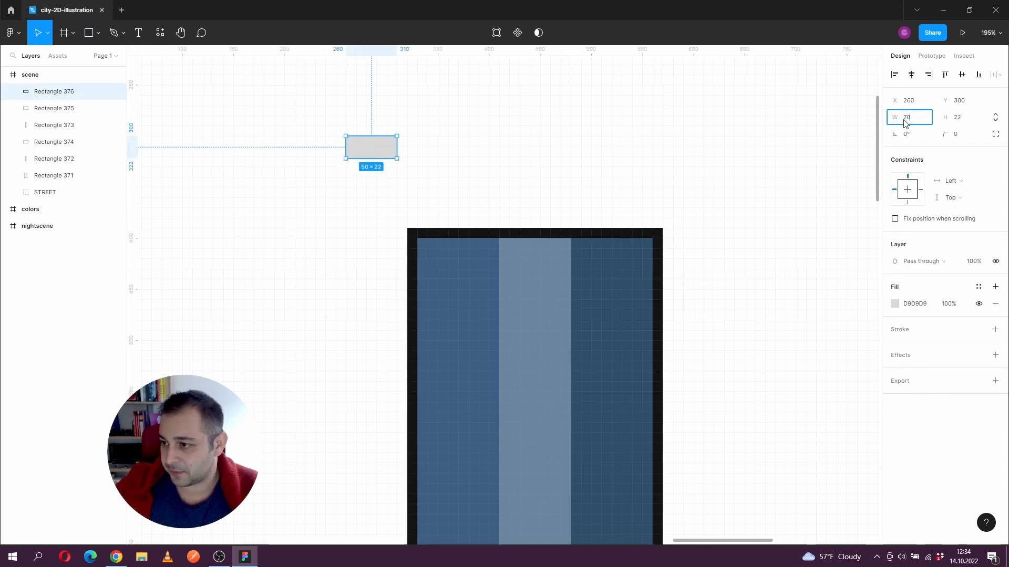
pyautogui.press('Tab')
pyautogui.write('30')
pyautogui.press('Return')
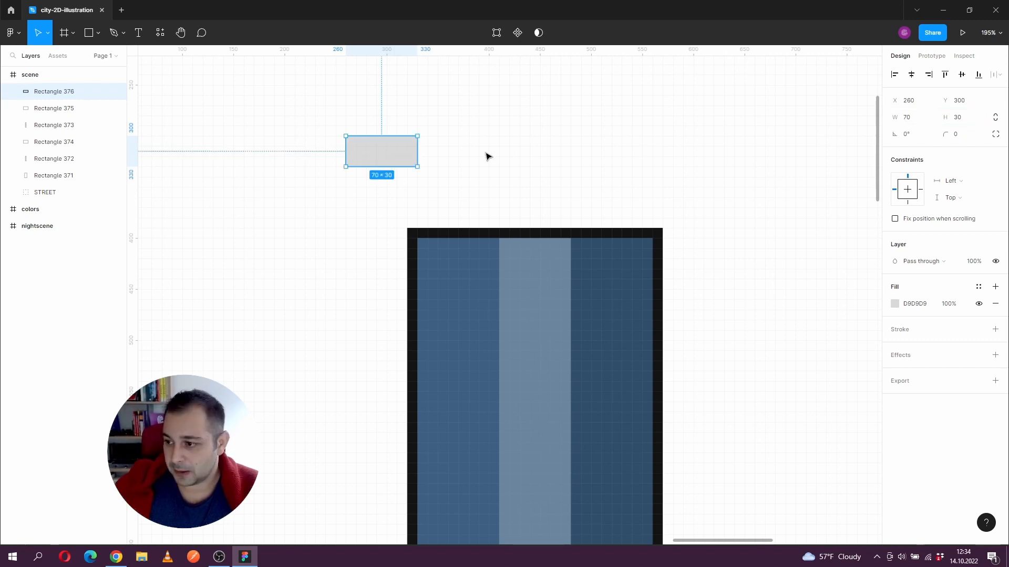
# Step: Apply the window-fill color style to the rectangle's fill and window-stroke to its stroke
pyautogui.click(978, 286)
pyautogui.click(933, 452)
pyautogui.click(995, 312)
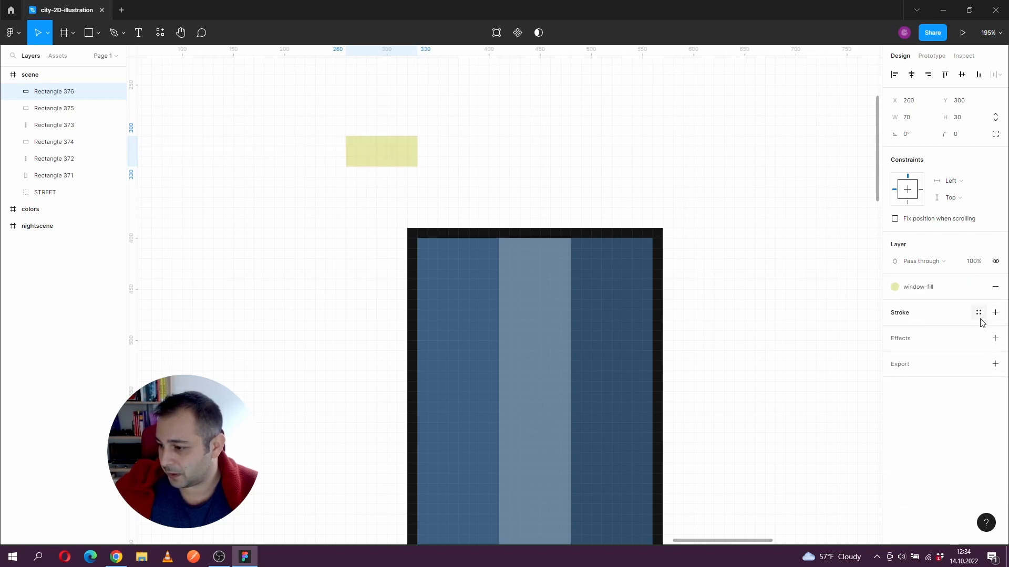
pyautogui.click(978, 312)
pyautogui.click(933, 495)
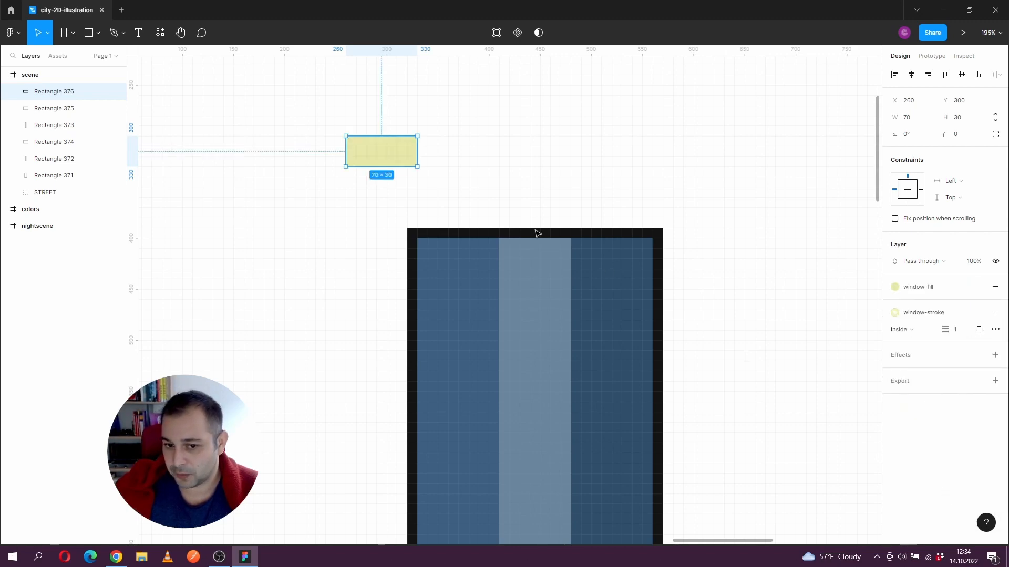
pyautogui.click(337, 201)
# Step: Duplicate the window rectangle in place and shorten the copy from its top edge to a 4-high strip at Y 326
pyautogui.keyDown('ctrl'); pyautogui.click(363, 150); pyautogui.keyUp('ctrl')
pyautogui.moveTo(376, 160); pyautogui.dragTo(378, 185)
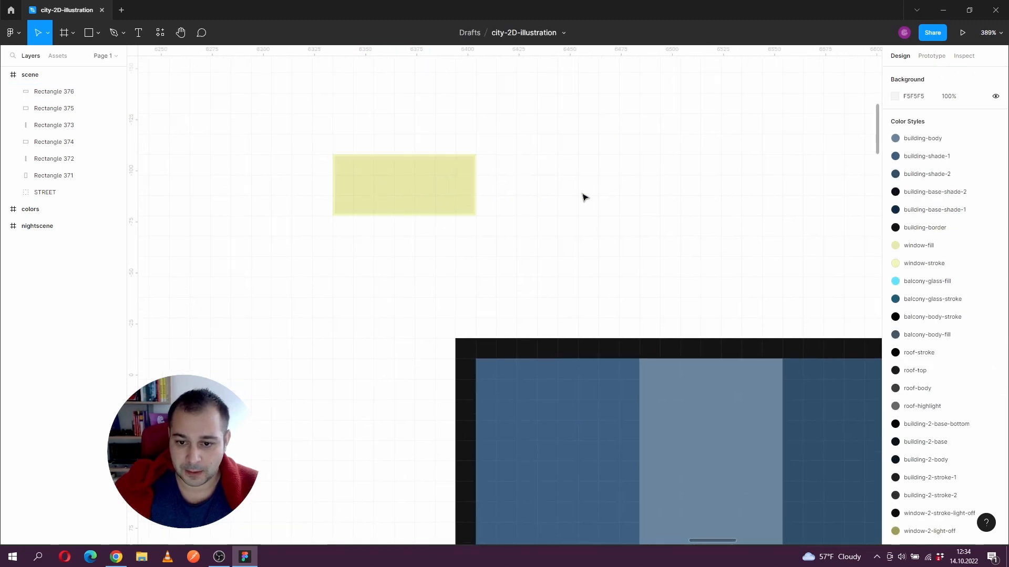
pyautogui.click(448, 197)
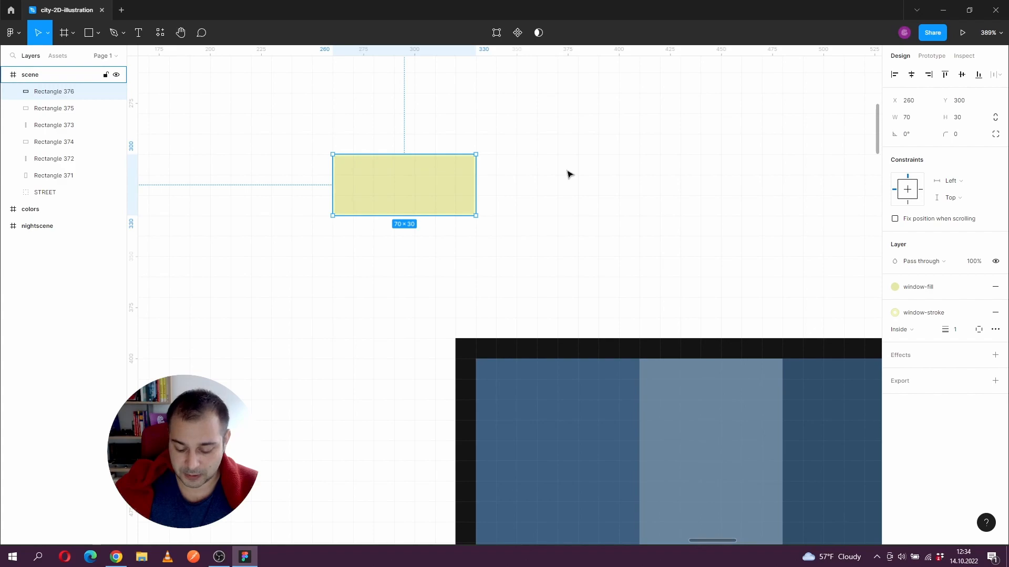
pyautogui.hotkey('ctrl', 'v')
pyautogui.moveTo(406, 153); pyautogui.dragTo(404, 208)
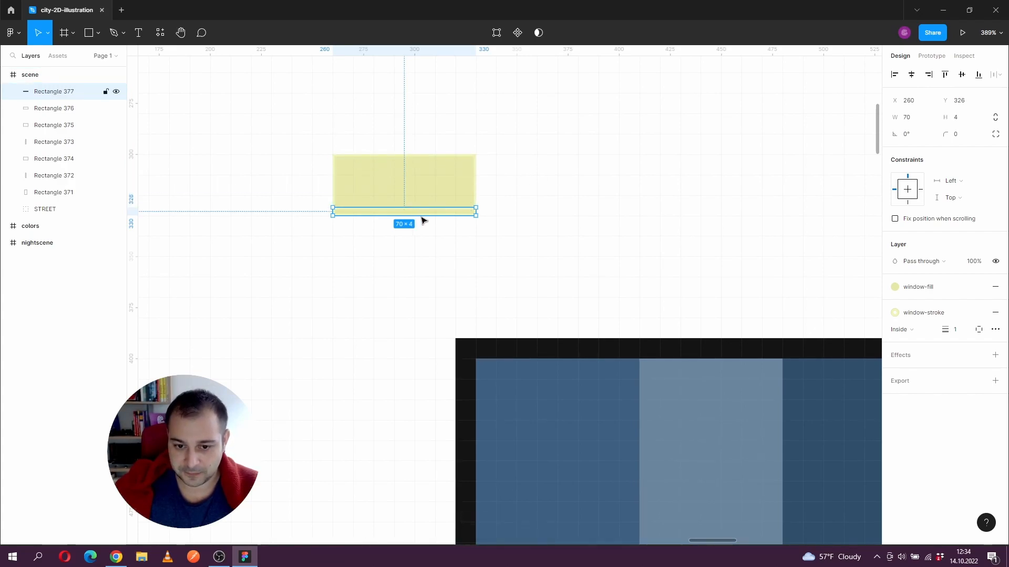
# Step: Remove the window sill strip's stroke and change its fill to the window-stroke color style
pyautogui.click(995, 314)
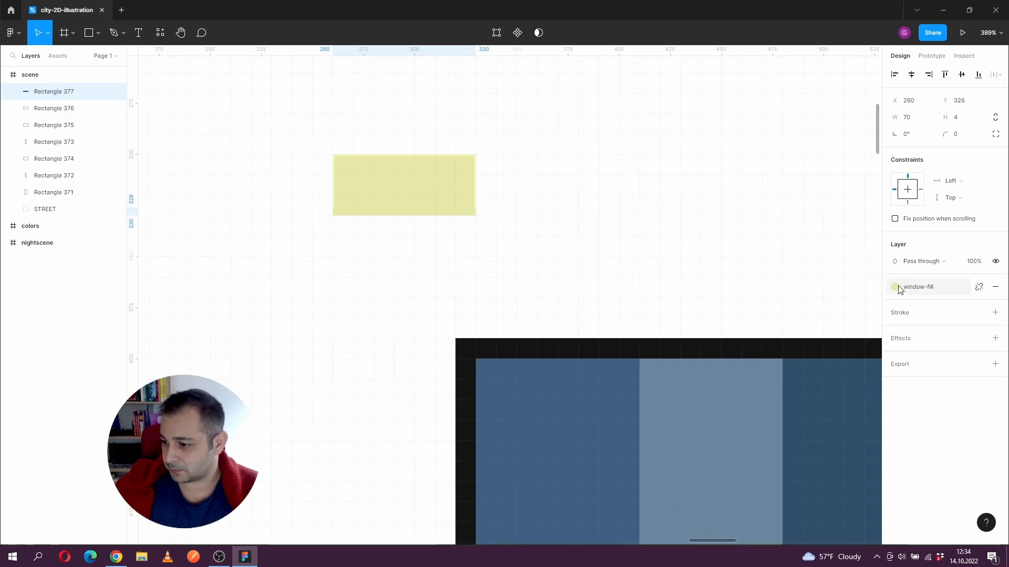
pyautogui.click(934, 290)
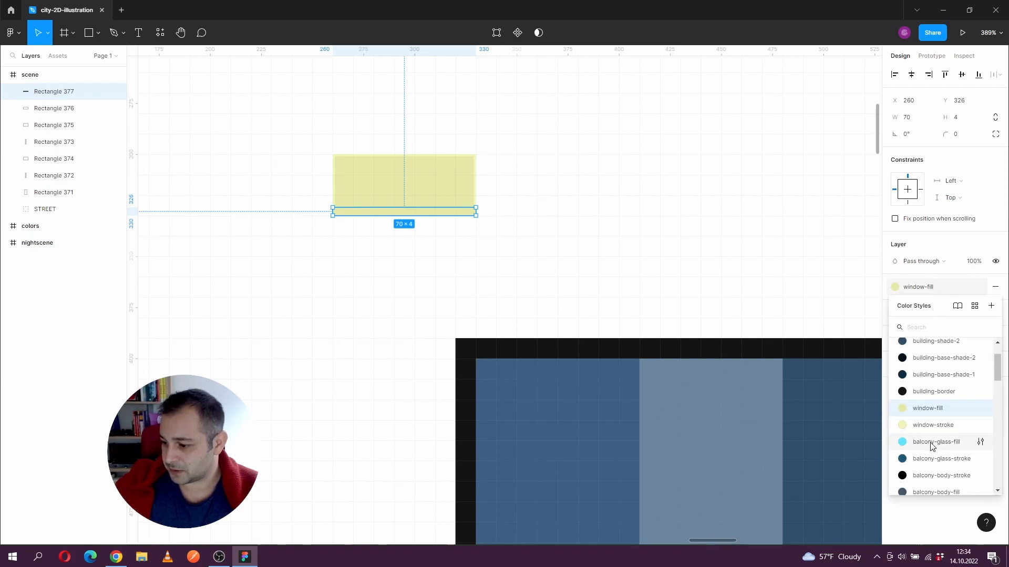
pyautogui.click(938, 428)
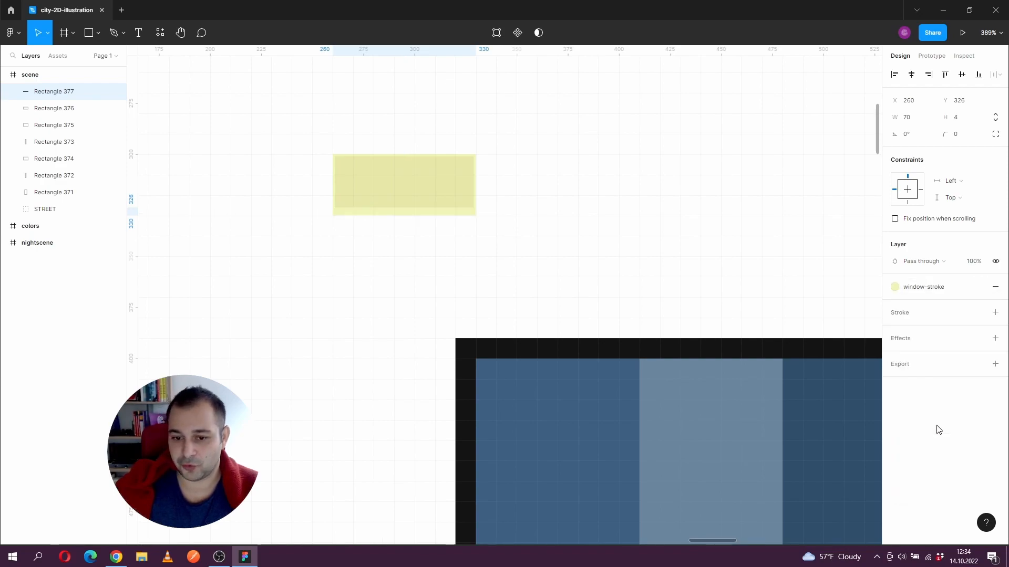
pyautogui.click(358, 252)
pyautogui.press('z')
pyautogui.click(386, 221)
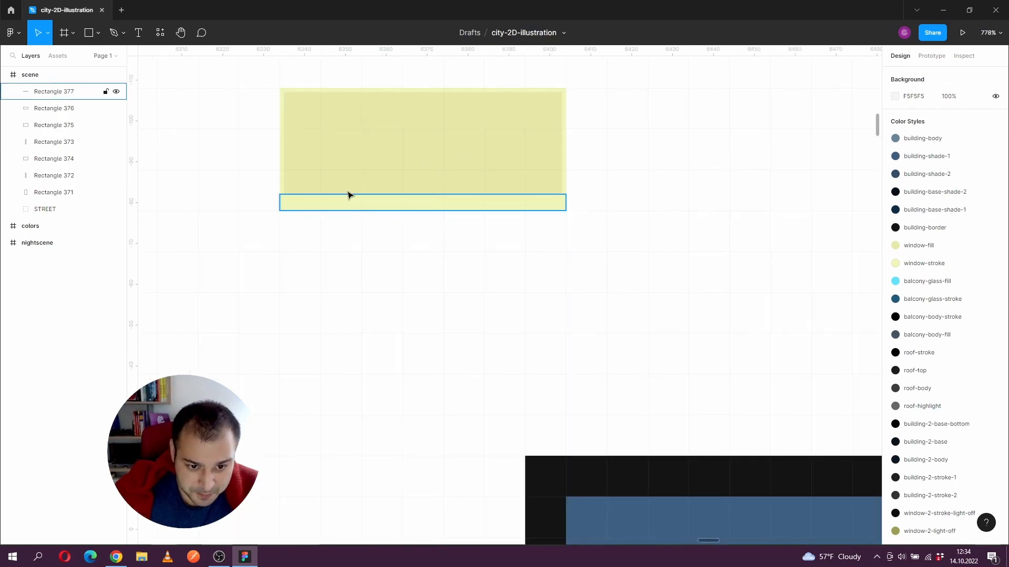
pyautogui.press('z')
pyautogui.keyDown('alt'); pyautogui.click(438, 213); pyautogui.keyUp('alt')
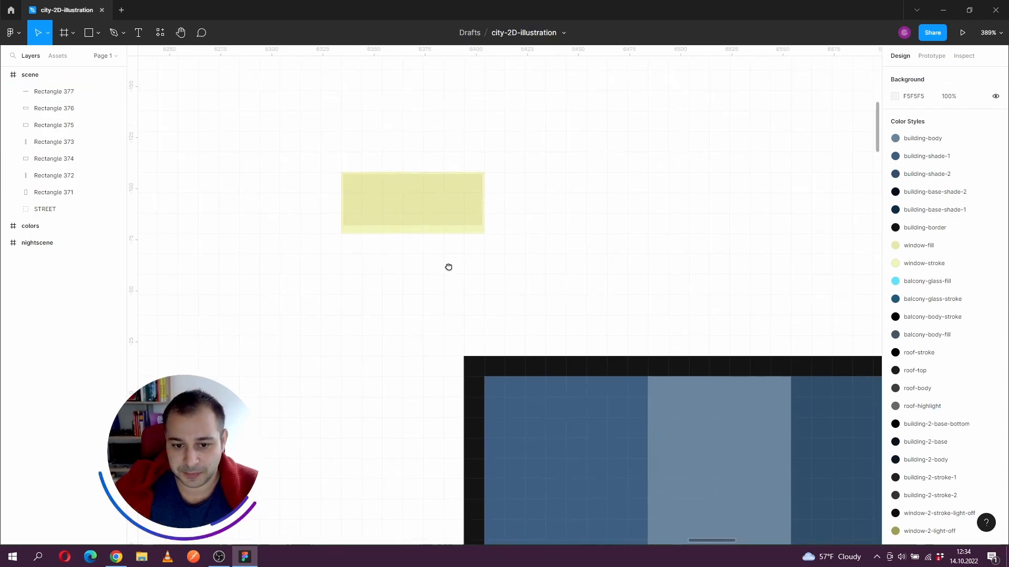
# Step: Duplicate the window with its sill into a two-by-two grid with columns at X 260 and 340, rows at Y 260 and 300
pyautogui.moveTo(467, 286); pyautogui.dragTo(472, 294)
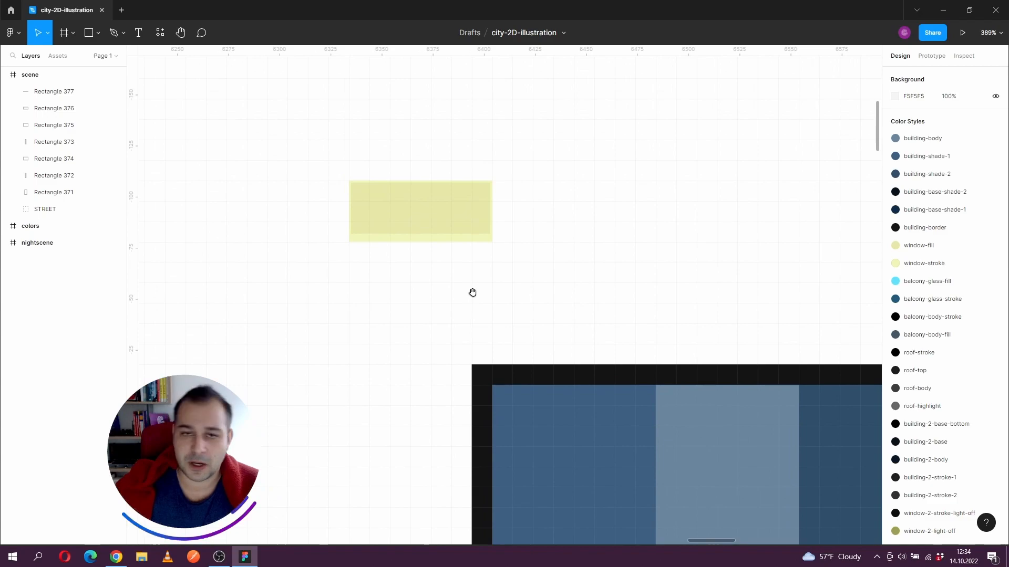
pyautogui.hscroll(4, 473, 296)
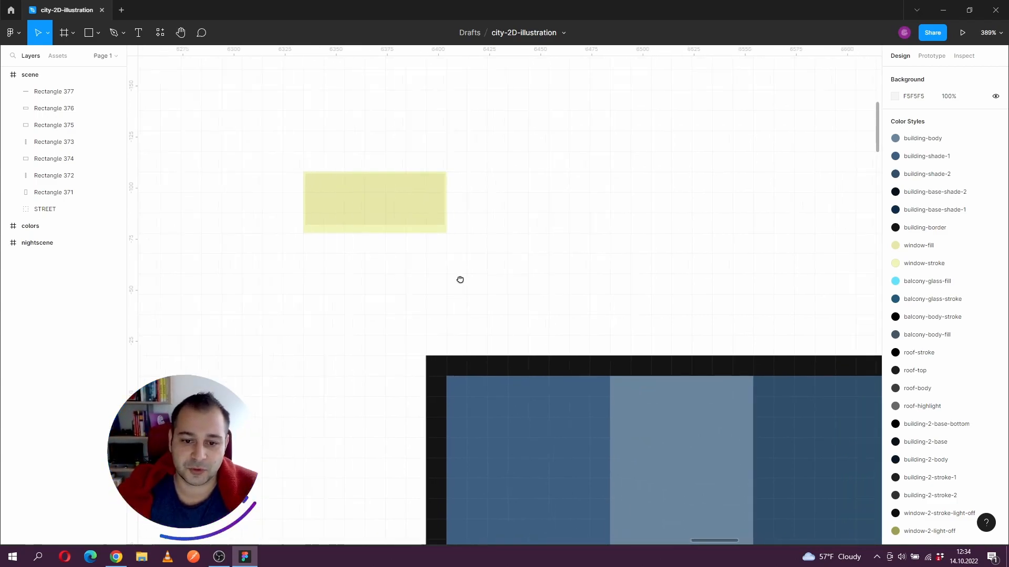
pyautogui.moveTo(191, 117); pyautogui.dragTo(456, 281)
pyautogui.scroll(-3, 455, 263)
pyautogui.moveTo(453, 245); pyautogui.dragTo(420, 199)
pyautogui.moveTo(357, 184); pyautogui.dragTo(435, 197)
pyautogui.moveTo(263, 156); pyautogui.dragTo(520, 244)
pyautogui.moveTo(345, 184)
pyautogui.mouseDown()
pyautogui.moveTo(349, 140)
pyautogui.moveTo(345, 214)
pyautogui.moveTo(350, 182)
pyautogui.mouseUp()
pyautogui.click(336, 210)
pyautogui.keyDown('ctrl'); pyautogui.click(353, 103); pyautogui.keyUp('ctrl')
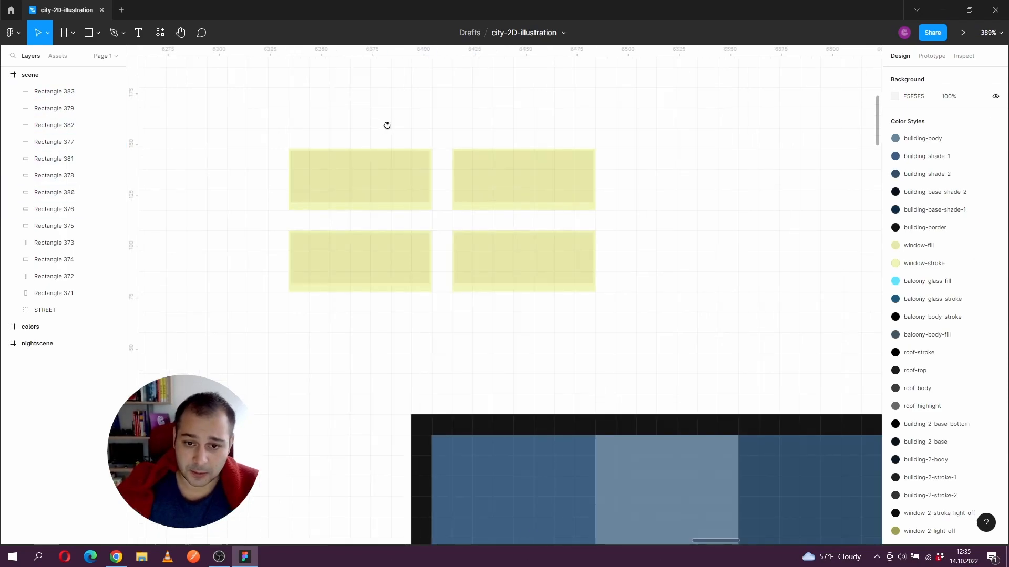
pyautogui.moveTo(386, 125); pyautogui.dragTo(400, 125)
pyautogui.click(370, 179)
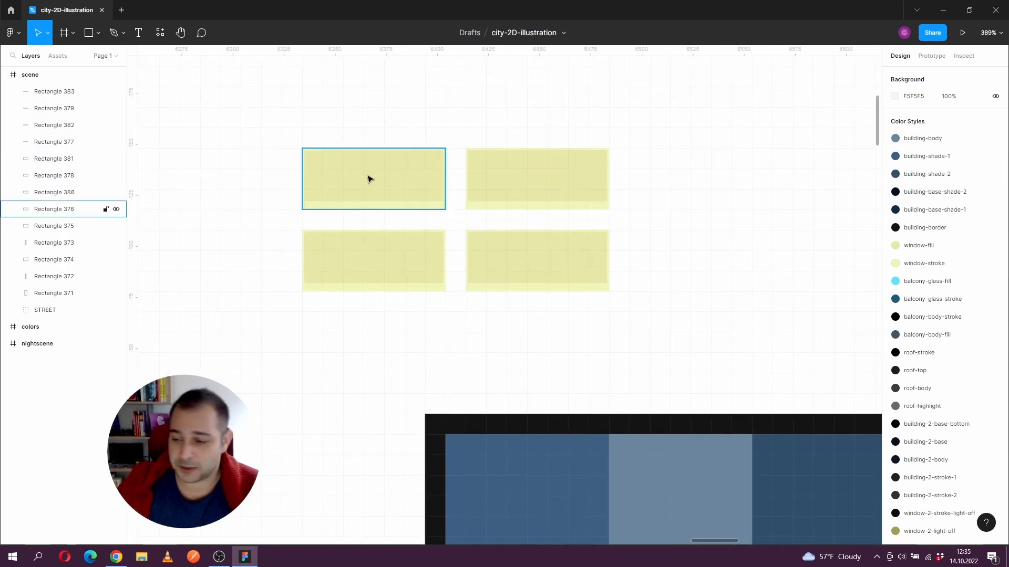
pyautogui.doubleClick(390, 191)
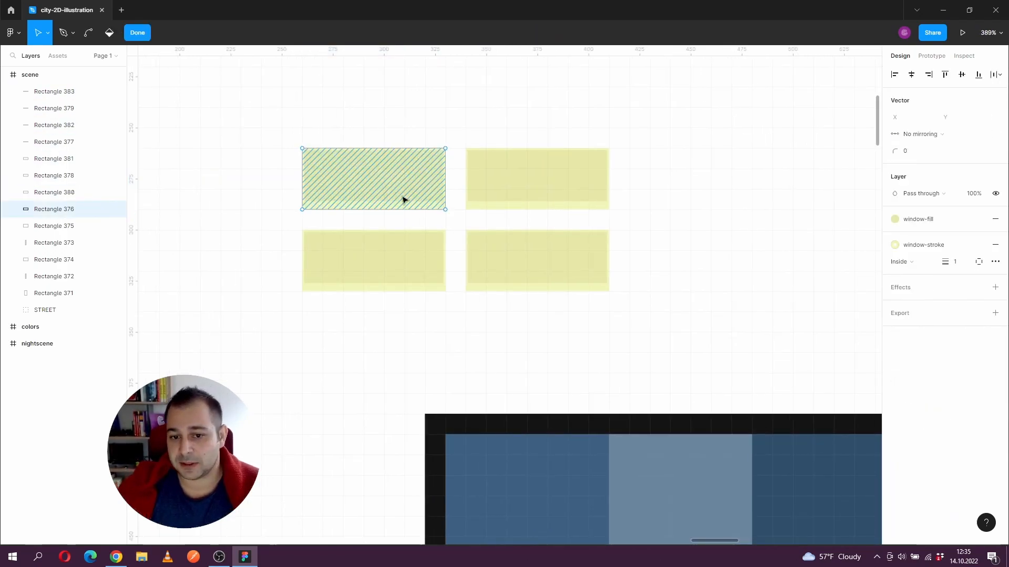
pyautogui.click(688, 255)
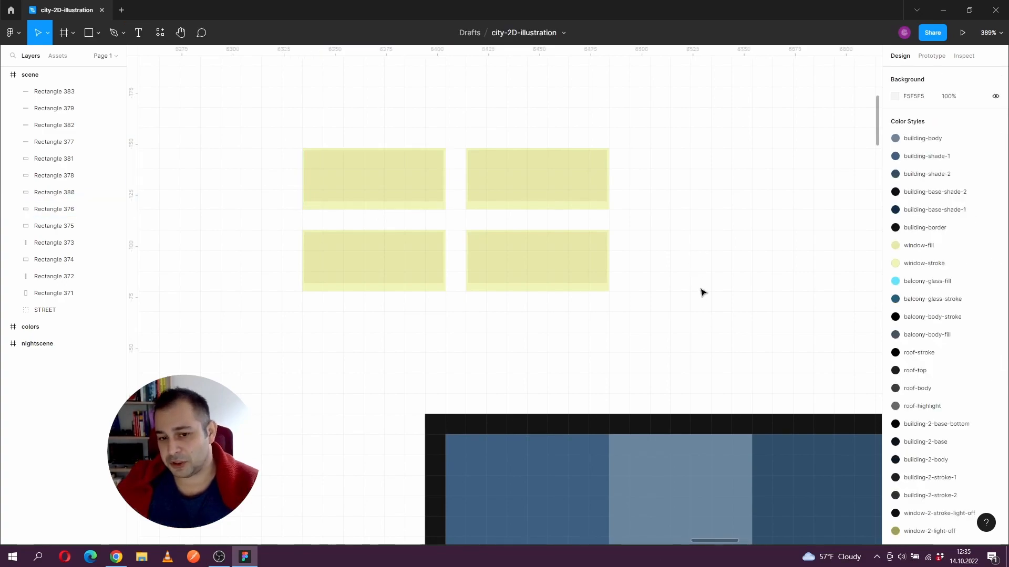
# Step: Change the top-left window's fill to the balcony-glass-fill color style
pyautogui.click(369, 173)
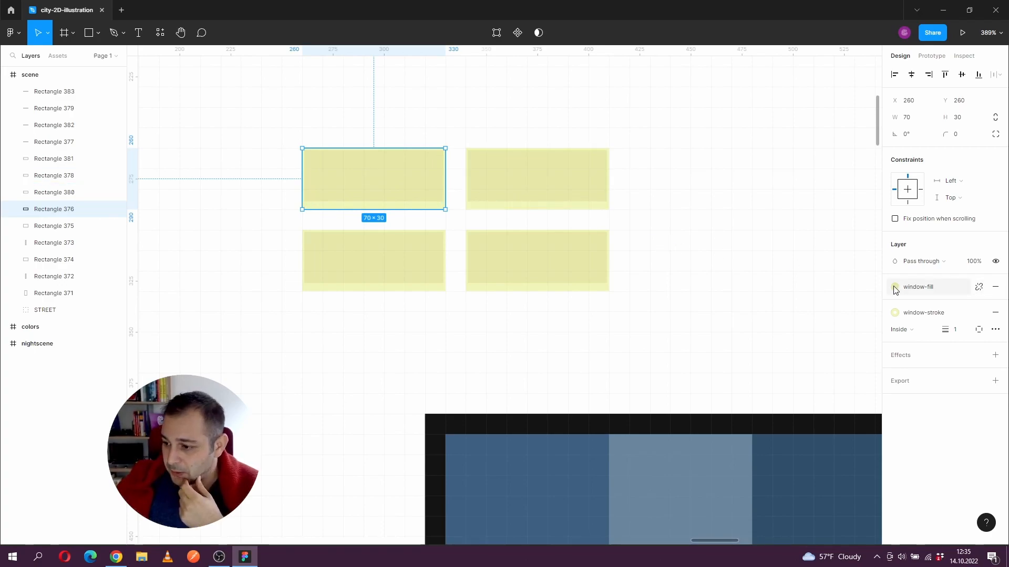
pyautogui.click(918, 297)
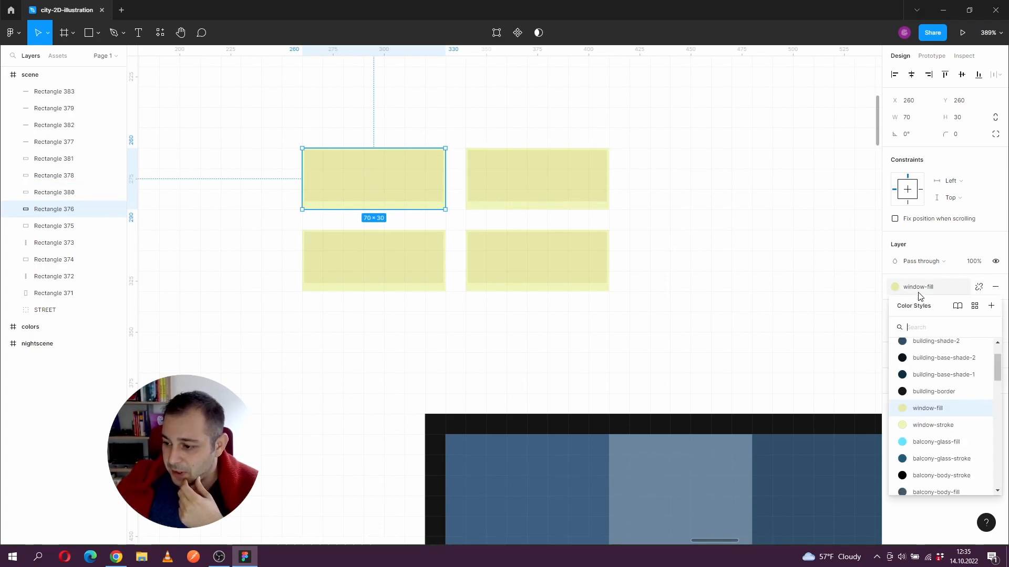
pyautogui.click(935, 441)
pyautogui.click(663, 365)
# Step: Try pasting the top-left window's copied properties onto the top-right and bottom-left windows
pyautogui.click(522, 173)
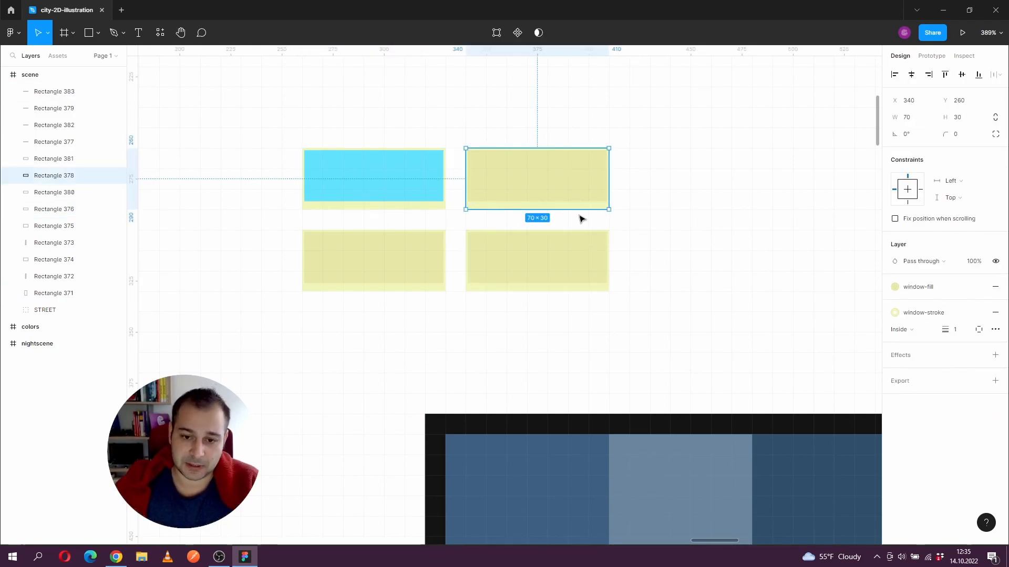
pyautogui.rightClick(369, 169)
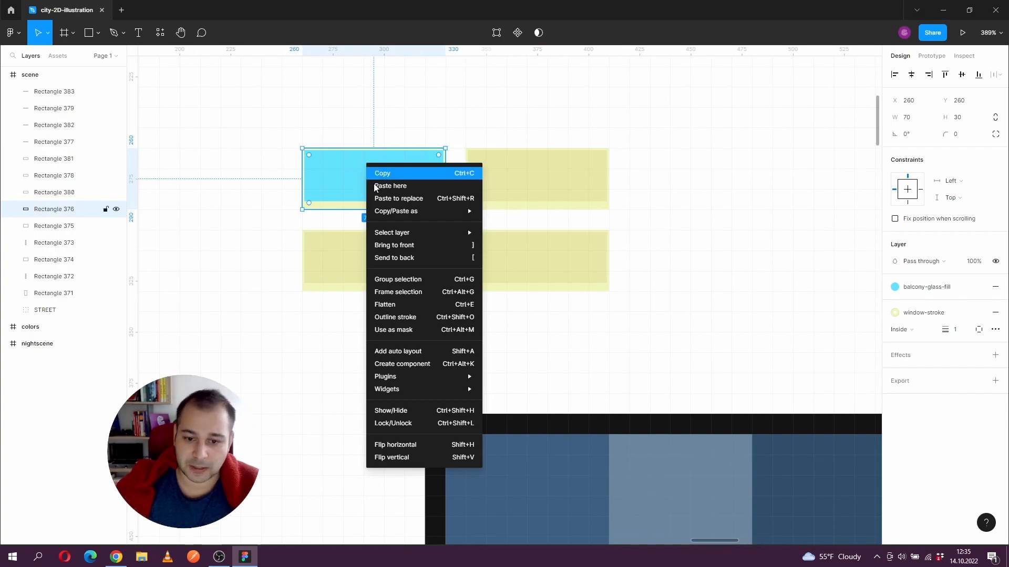
pyautogui.moveTo(403, 214)
pyautogui.click(522, 261)
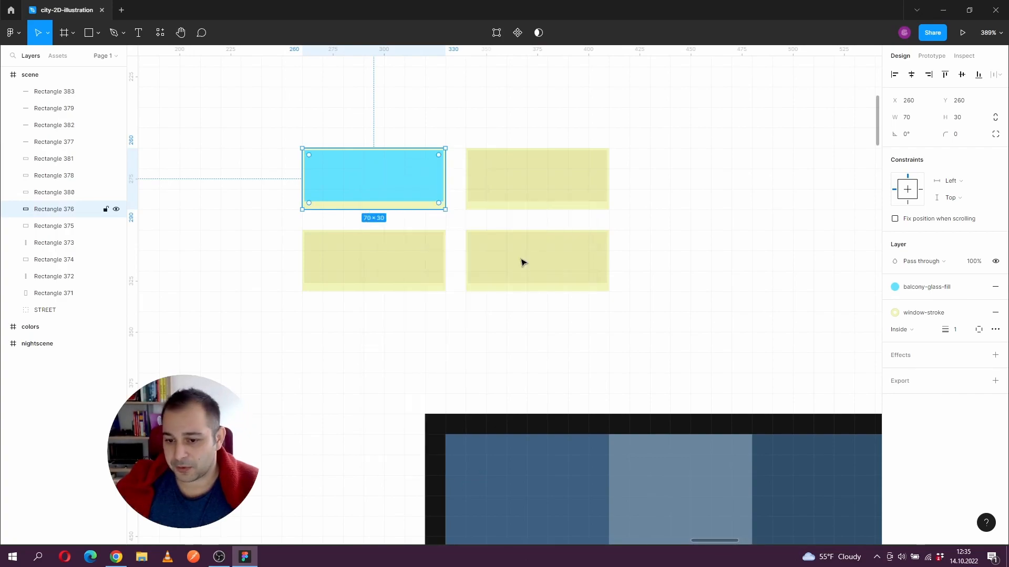
pyautogui.click(540, 187)
pyautogui.keyDown('shift'); pyautogui.click(429, 247); pyautogui.keyUp('shift')
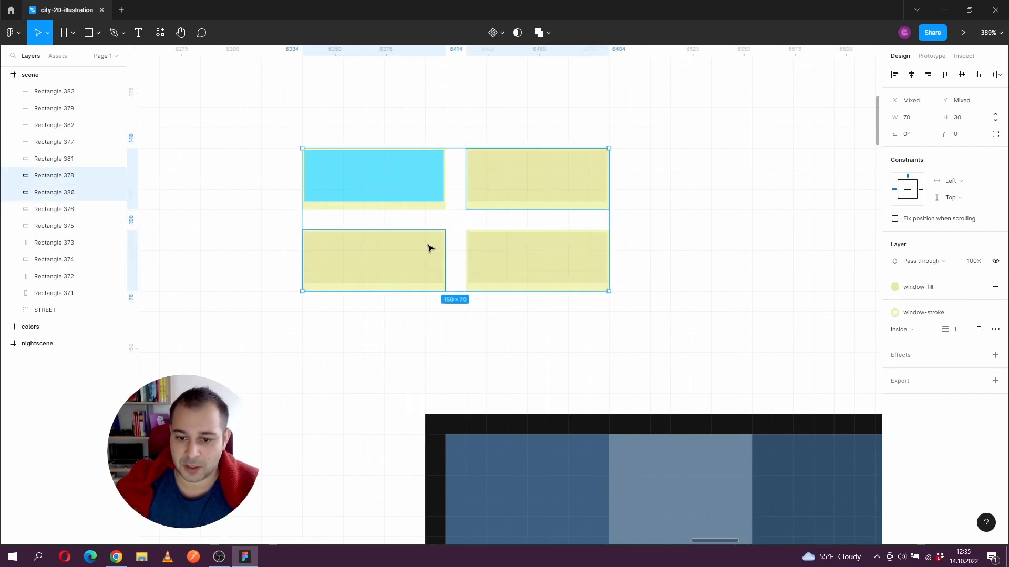
pyautogui.rightClick(429, 247)
pyautogui.moveTo(452, 286)
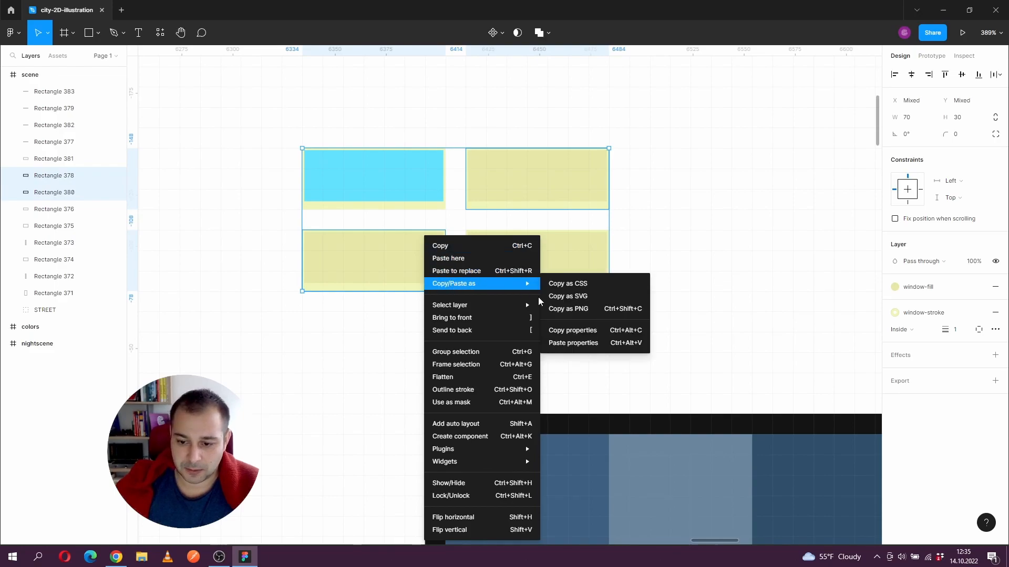
pyautogui.click(559, 343)
pyautogui.click(506, 342)
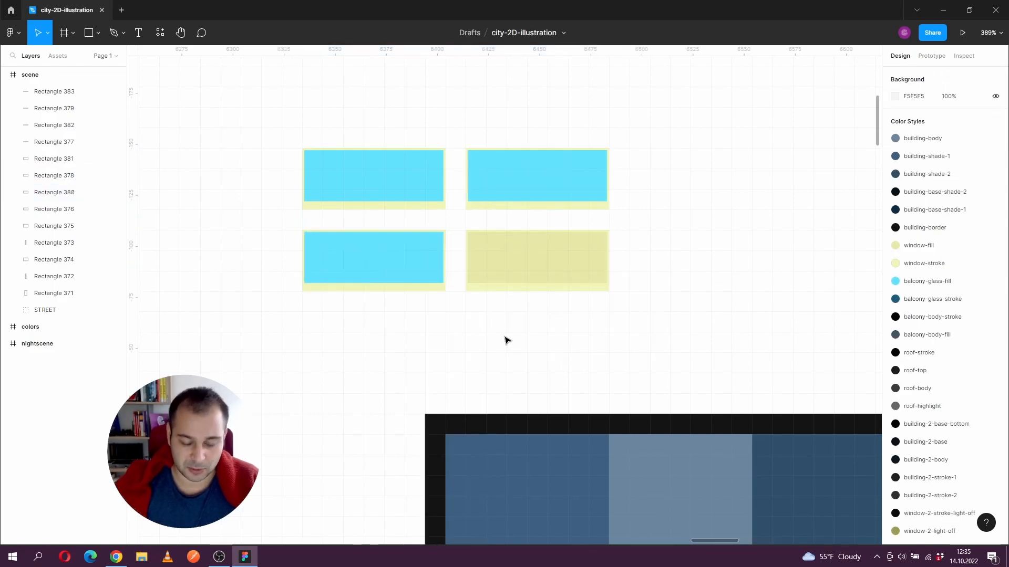
# Step: Undo the pasted window properties and the top-left window's balcony-glass-fill change
pyautogui.hotkey('ctrl', 'z')
pyautogui.hotkey('ctrl', 'z')
pyautogui.hotkey('ctrl', 'z')
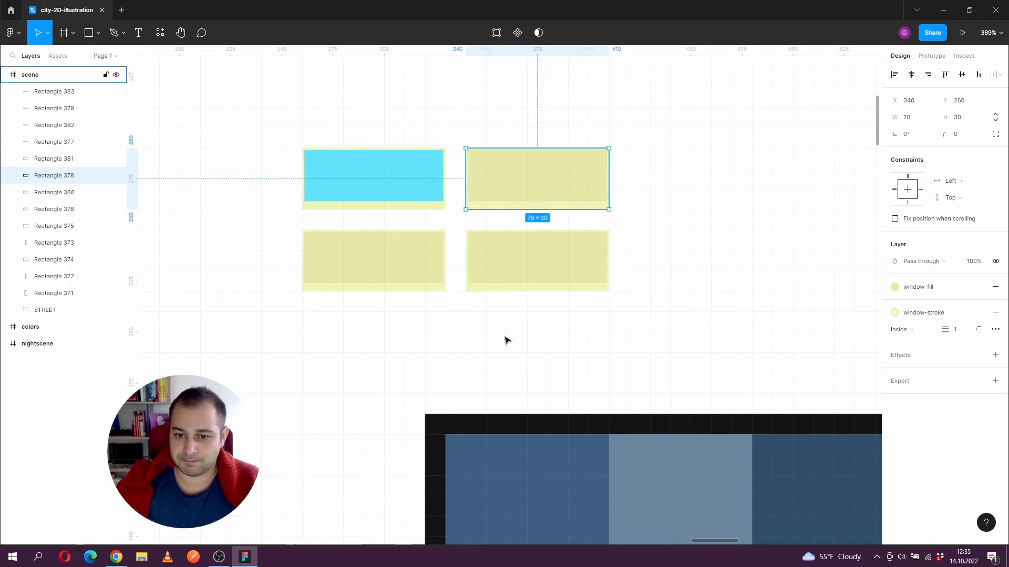
pyautogui.hotkey('ctrl', 'z')
pyautogui.hotkey('ctrl', 'z')
pyautogui.hotkey('ctrl', 'z')
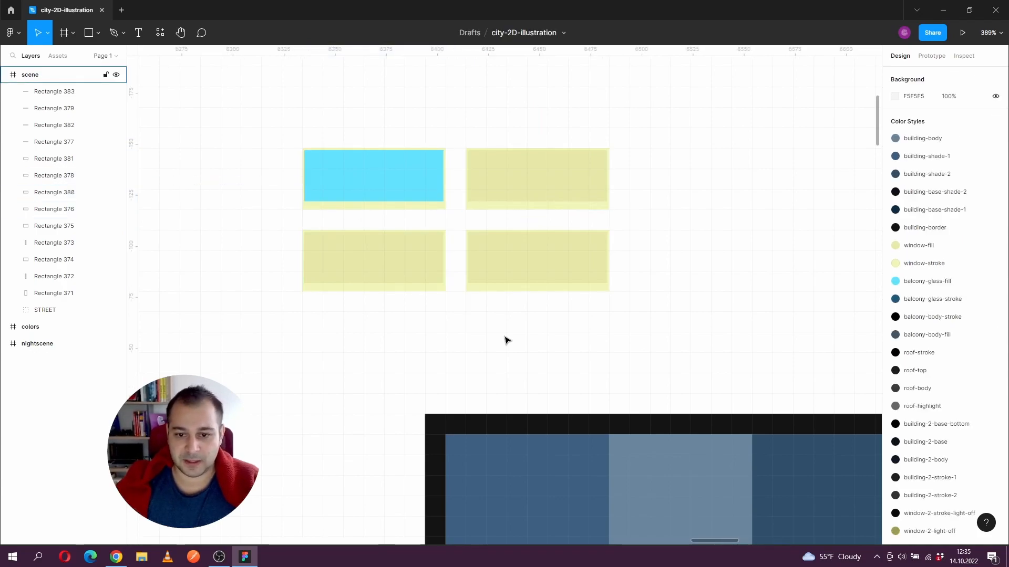
pyautogui.hotkey('ctrl', 'z')
pyautogui.hotkey('ctrl', 'z')
pyautogui.hotkey('ctrl', 'z')
# Step: Move the top-left window together with its sill out of the scene frame, above its top-left corner at X 6074, Y -478
pyautogui.moveTo(479, 329); pyautogui.dragTo(537, 349)
pyautogui.scroll(-5, 482, 243)
pyautogui.moveTo(482, 243); pyautogui.dragTo(439, 254)
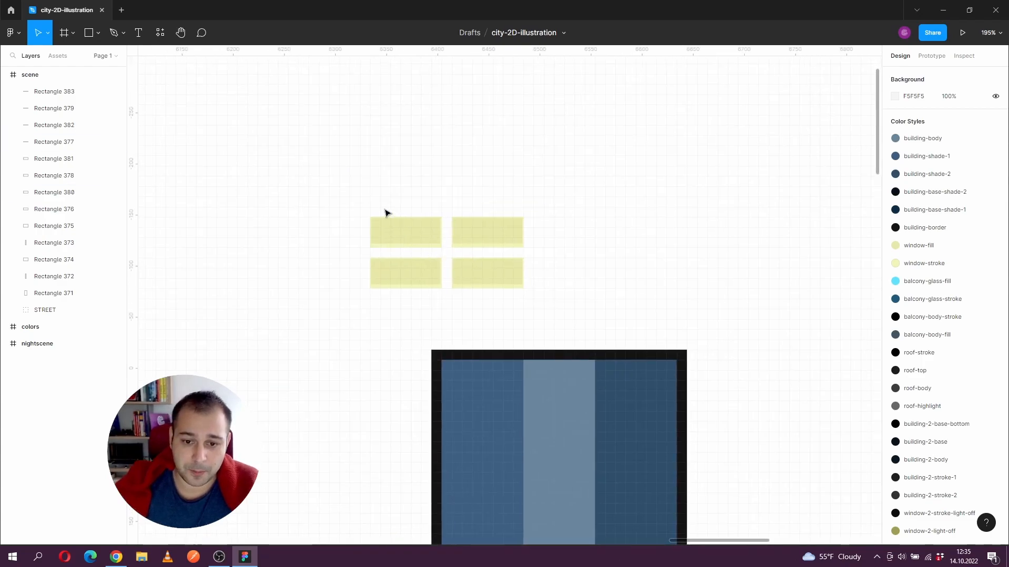
pyautogui.moveTo(316, 205); pyautogui.dragTo(445, 258)
pyautogui.moveTo(394, 201); pyautogui.dragTo(457, 302)
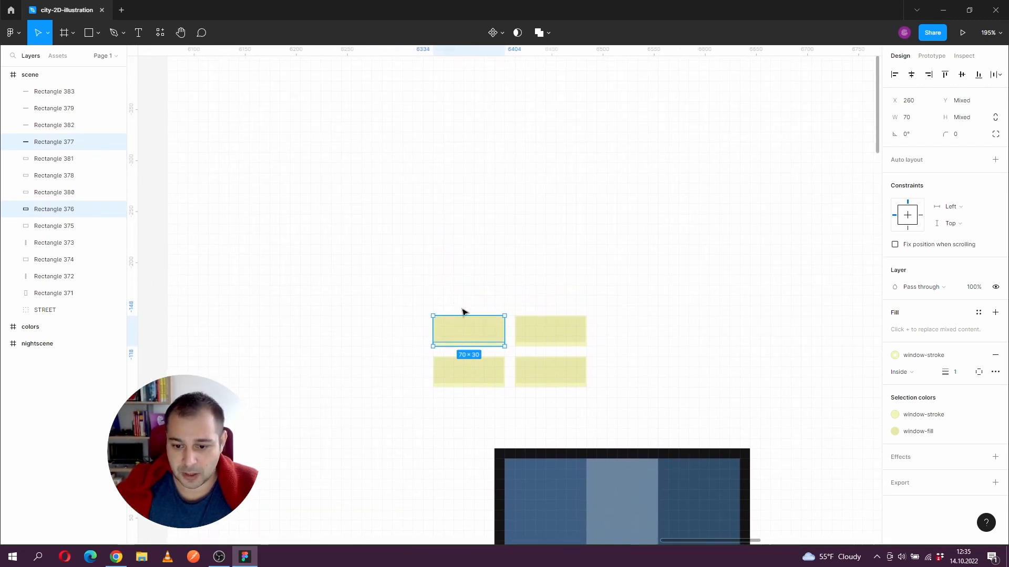
pyautogui.moveTo(466, 216); pyautogui.dragTo(458, 222)
pyautogui.click(458, 222)
pyautogui.moveTo(457, 288); pyautogui.dragTo(327, 109)
pyautogui.click(327, 109)
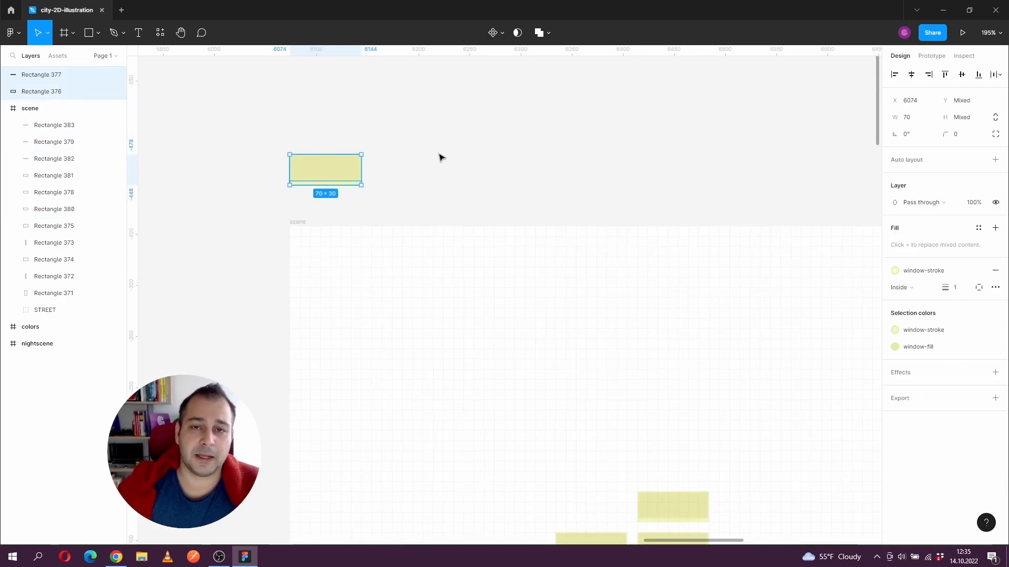
# Step: Create a component from the window rectangle and sill placed above the scene frame
pyautogui.click(440, 157)
pyautogui.moveTo(250, 123); pyautogui.dragTo(426, 205)
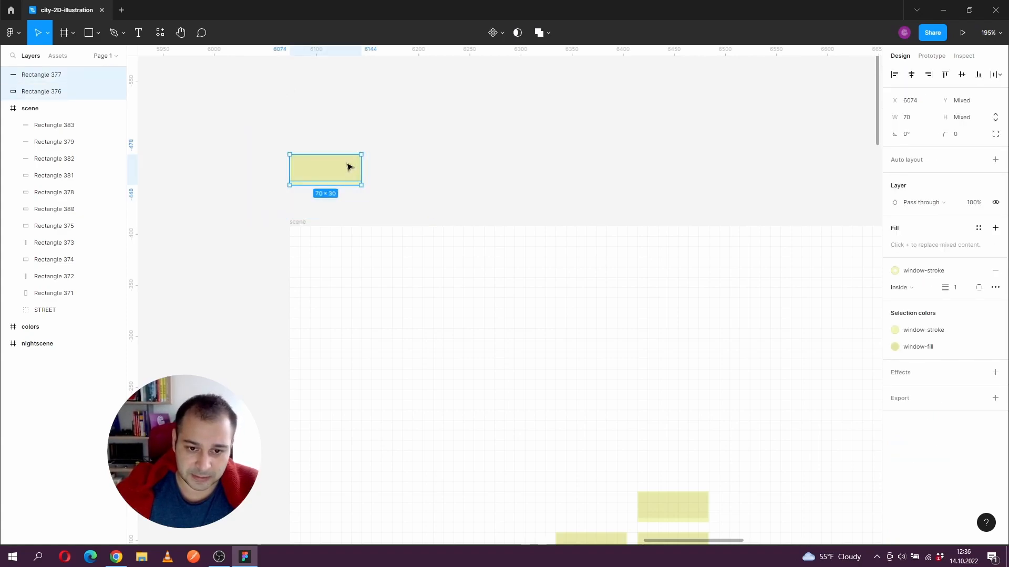
pyautogui.rightClick(347, 167)
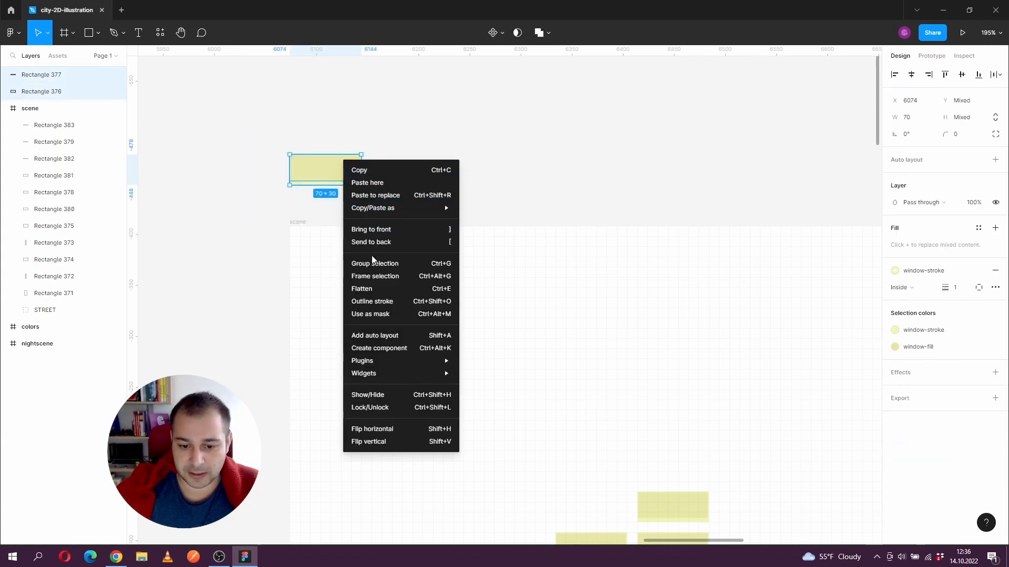
pyautogui.click(438, 355)
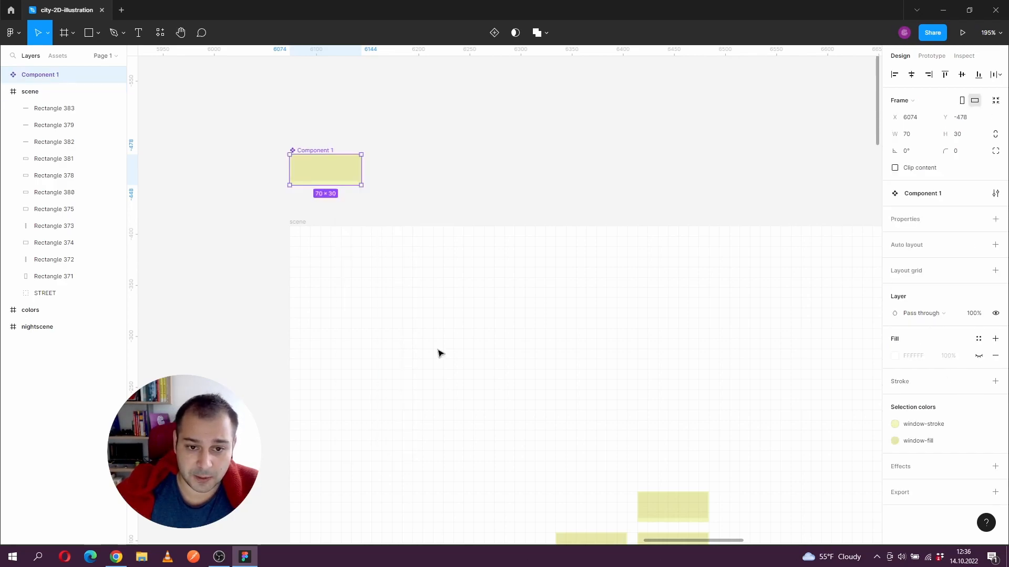
# Step: Rename the new window component to window-1
pyautogui.click(445, 177)
pyautogui.click(319, 150)
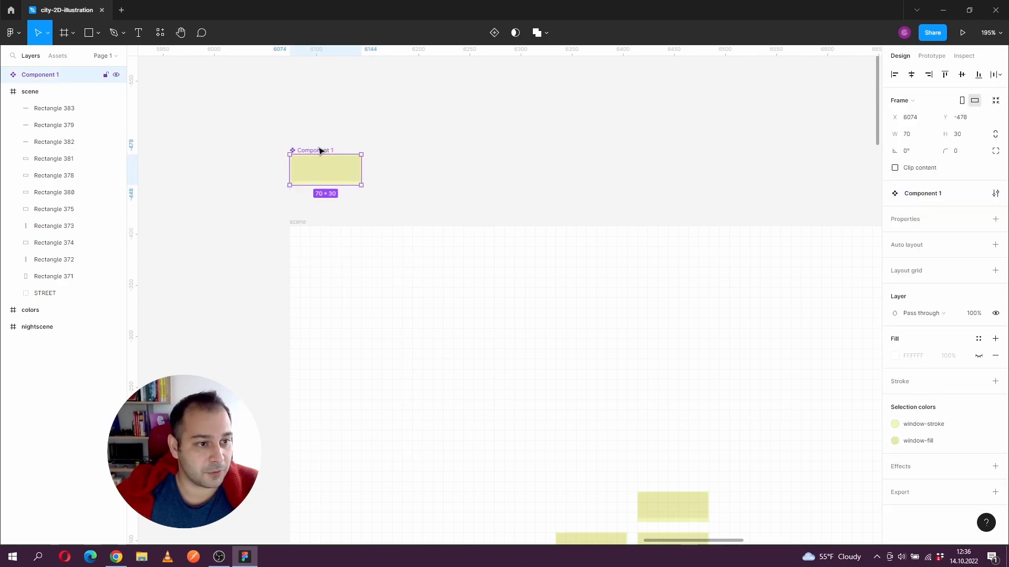
pyautogui.doubleClick(51, 75)
pyautogui.write('window-1')
pyautogui.press('Return')
pyautogui.click(419, 178)
pyautogui.click(314, 150)
# Step: Duplicate the window-1 component into two side-by-side instances to its right, the first at X 6250, Y -478
pyautogui.moveTo(417, 192); pyautogui.dragTo(365, 184)
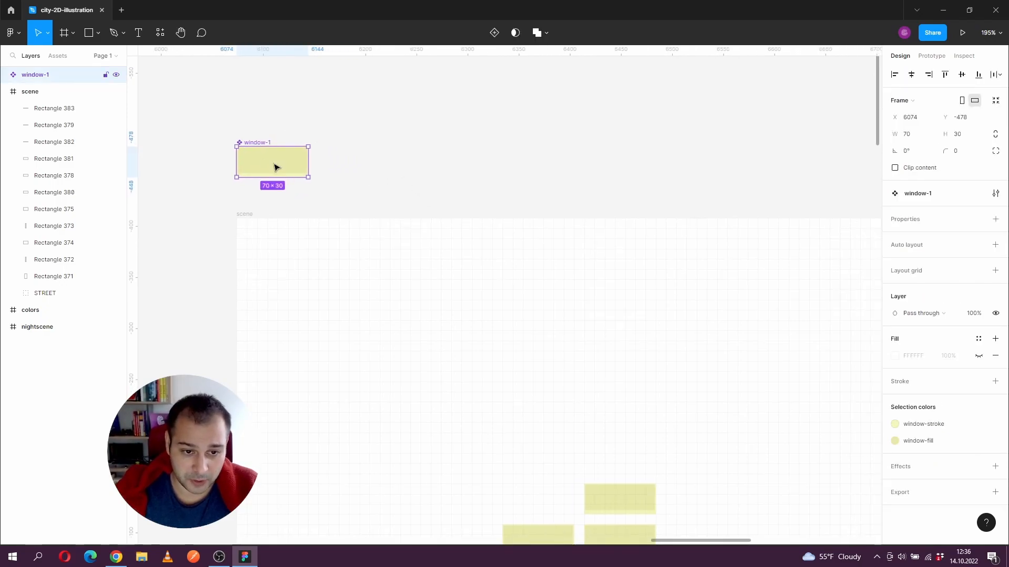
pyautogui.moveTo(269, 162); pyautogui.dragTo(450, 163)
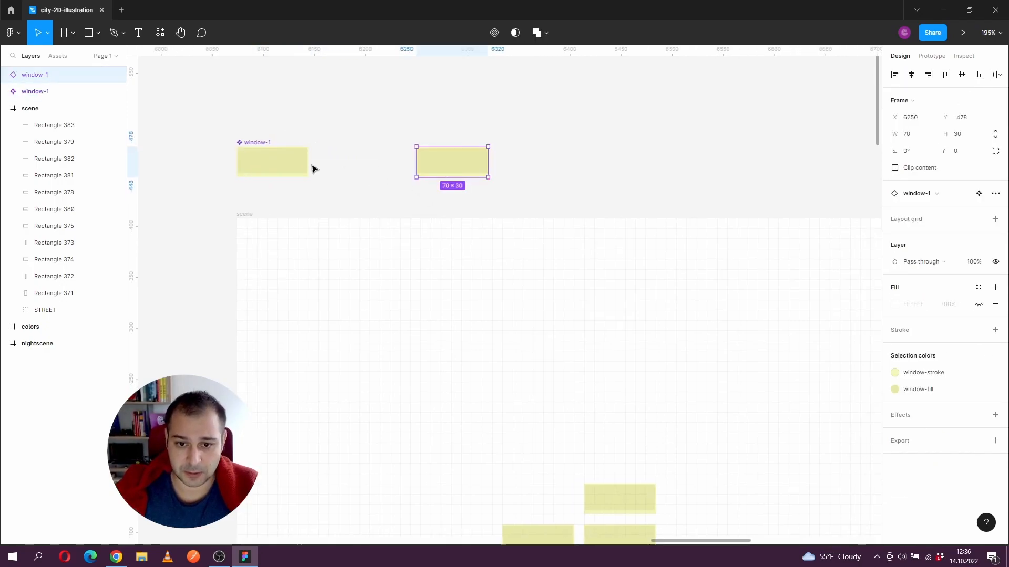
pyautogui.moveTo(268, 162); pyautogui.dragTo(528, 169)
pyautogui.click(436, 212)
pyautogui.click(452, 159)
# Step: Try the balcony-glass-fill color style on the window rectangle inside the main window-1 component, and undo it
pyautogui.click(275, 160)
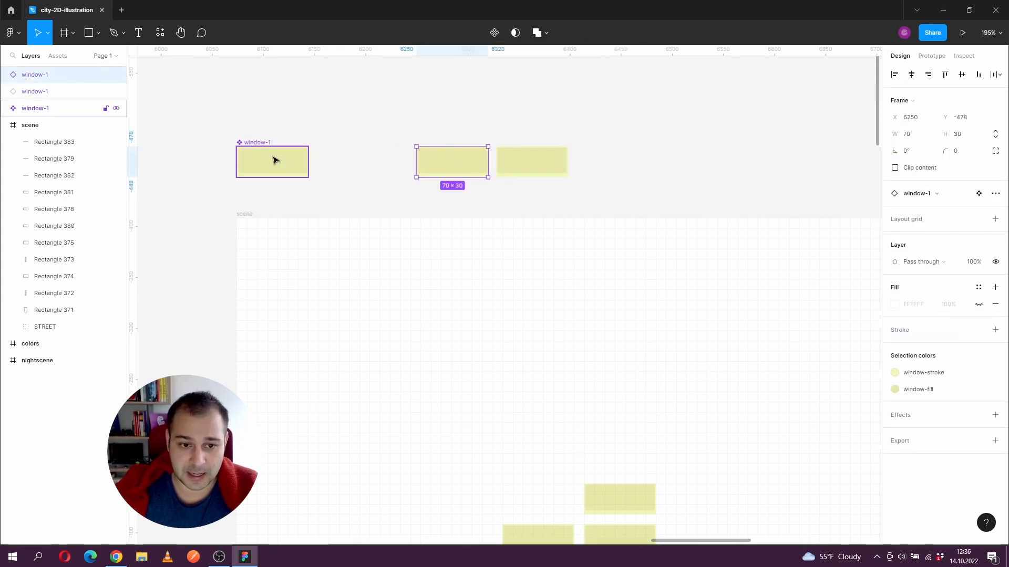
pyautogui.doubleClick(275, 161)
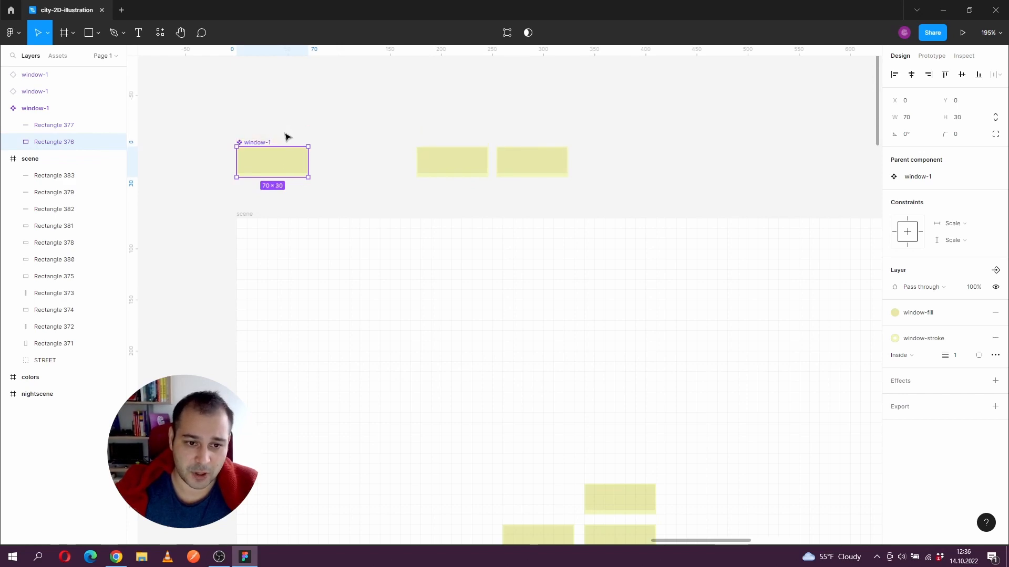
pyautogui.click(343, 157)
pyautogui.doubleClick(284, 161)
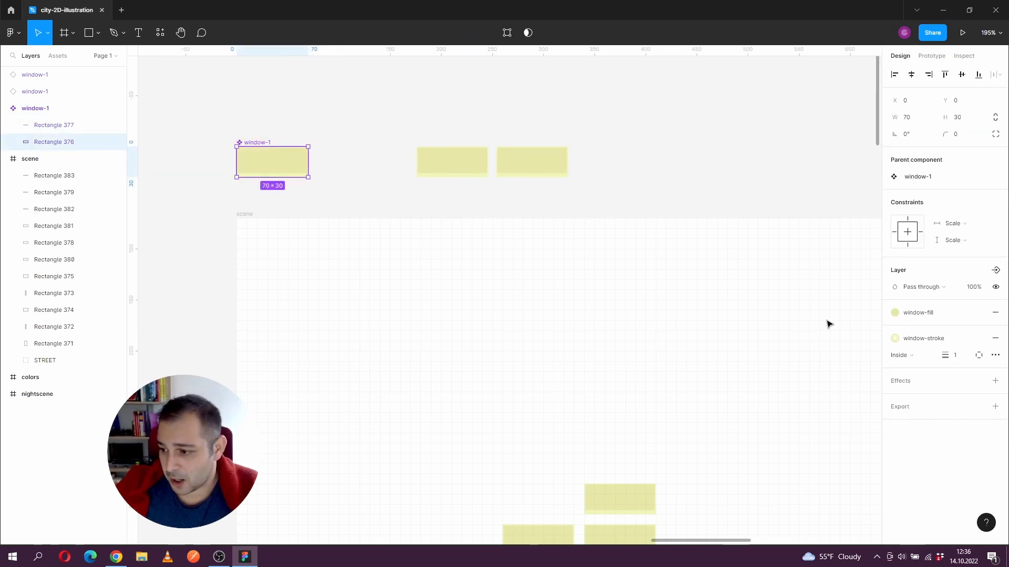
pyautogui.click(931, 312)
pyautogui.click(922, 468)
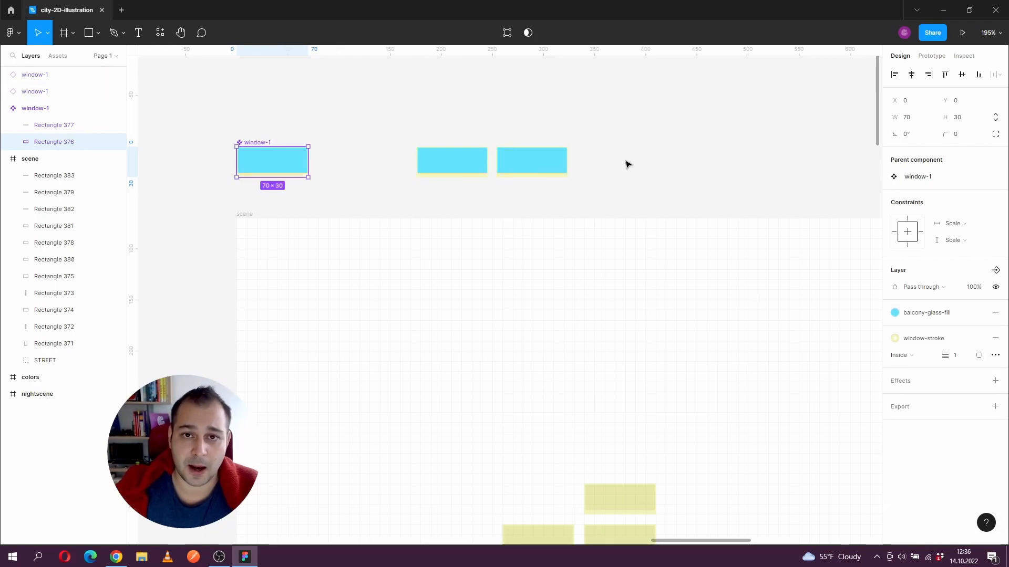
pyautogui.hotkey('ctrl', 'z')
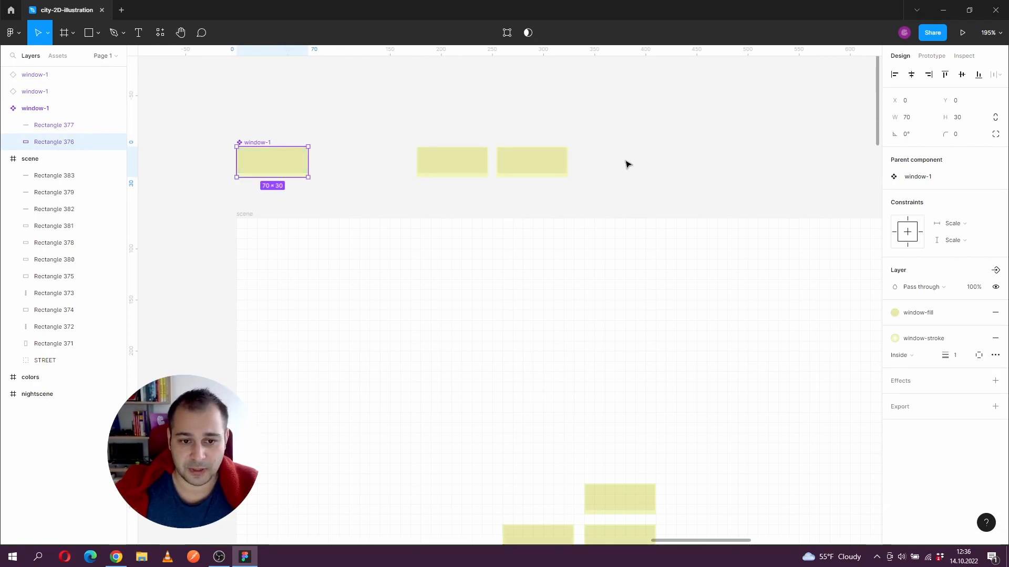
# Step: Delete the three remaining plain-rectangle windows and their sills from the scene frame
pyautogui.click(618, 176)
pyautogui.moveTo(618, 175); pyautogui.dragTo(560, 78)
pyautogui.moveTo(373, 334); pyautogui.dragTo(637, 468)
pyautogui.press('Delete')
# Step: Collapse the main window-1 component and reorder it above its two instances in the layer list
pyautogui.moveTo(450, 168); pyautogui.dragTo(486, 329)
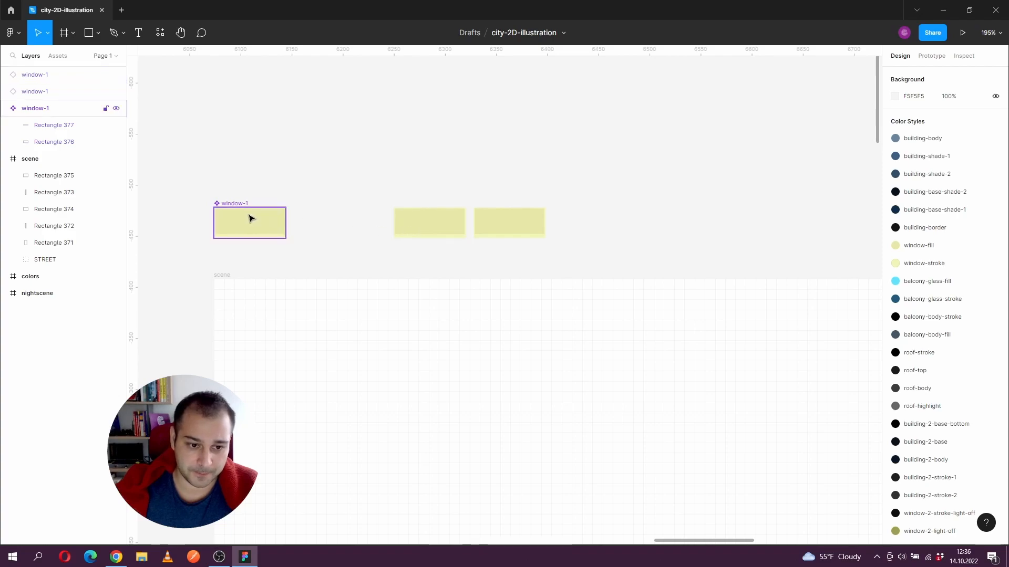
pyautogui.click(250, 216)
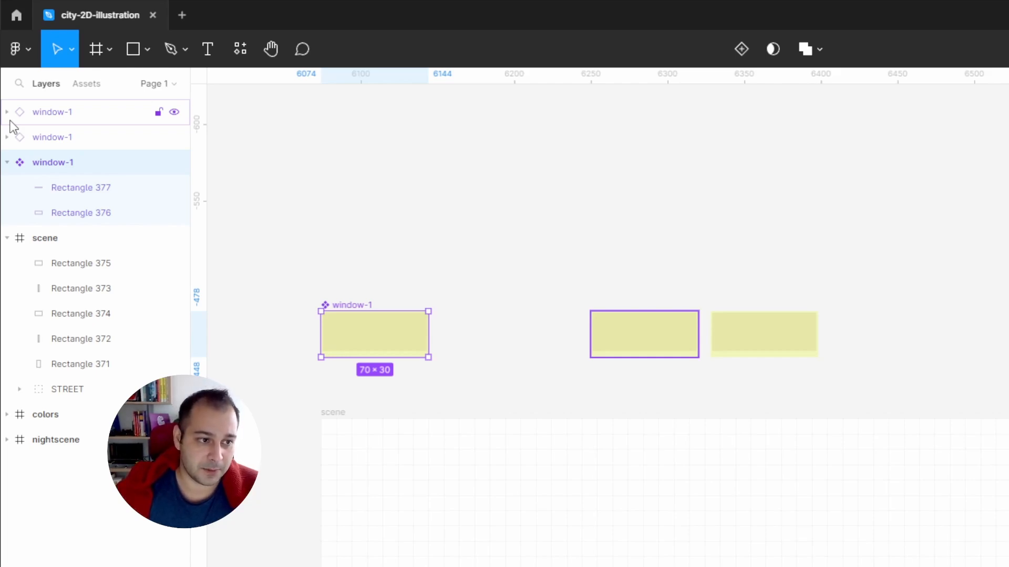
pyautogui.click(6, 164)
pyautogui.moveTo(100, 166); pyautogui.dragTo(98, 105)
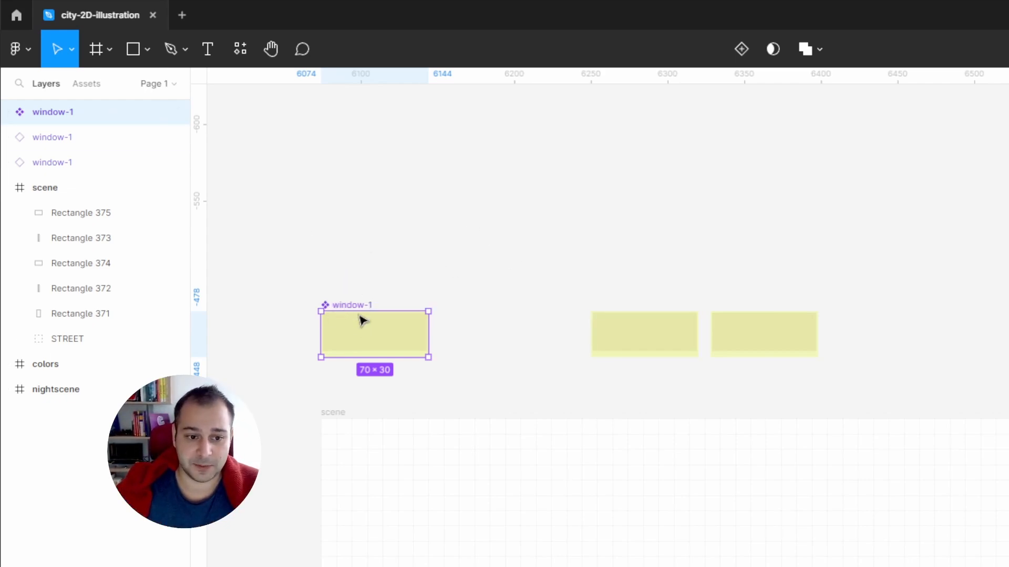
# Step: Move both window-1 instances together onto the upper part of the building, at Y 452 in the scene frame
pyautogui.moveTo(604, 415); pyautogui.dragTo(488, 307)
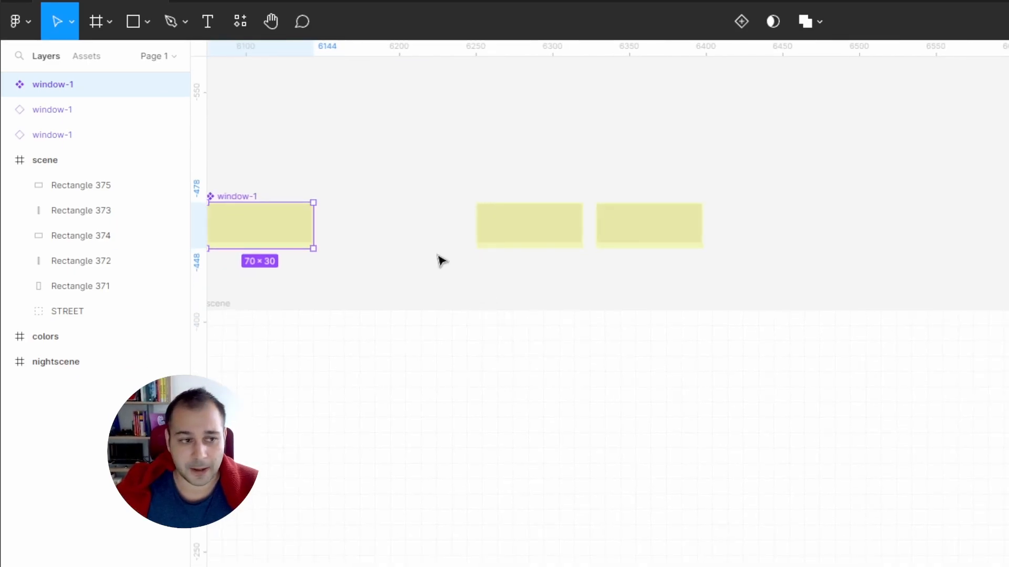
pyautogui.click(529, 266)
pyautogui.click(518, 241)
pyautogui.keyDown('shift'); pyautogui.click(631, 231); pyautogui.keyUp('shift')
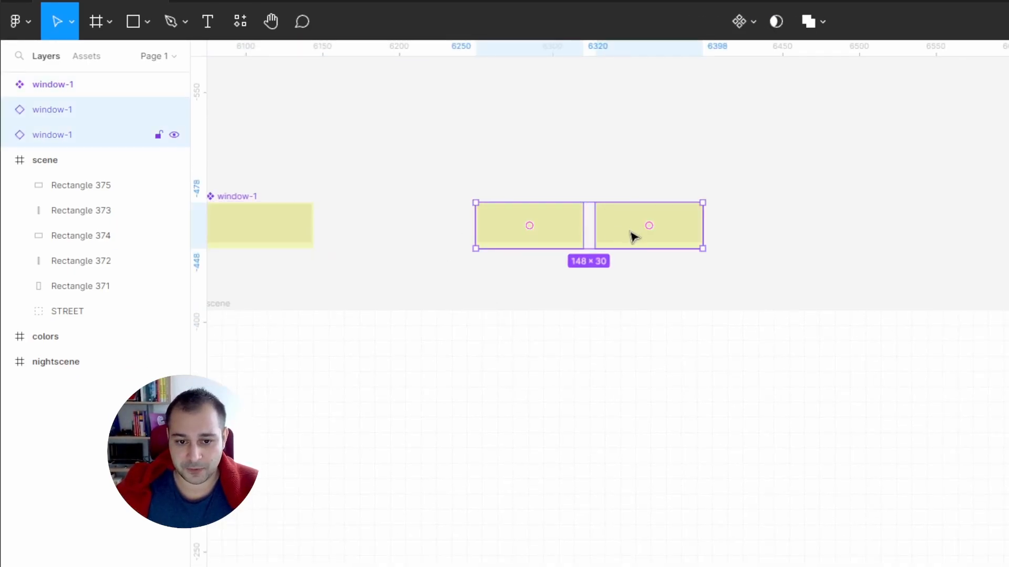
pyautogui.keyDown('alt'); pyautogui.click(692, 267); pyautogui.keyUp('alt')
pyautogui.moveTo(783, 485); pyautogui.dragTo(633, 341)
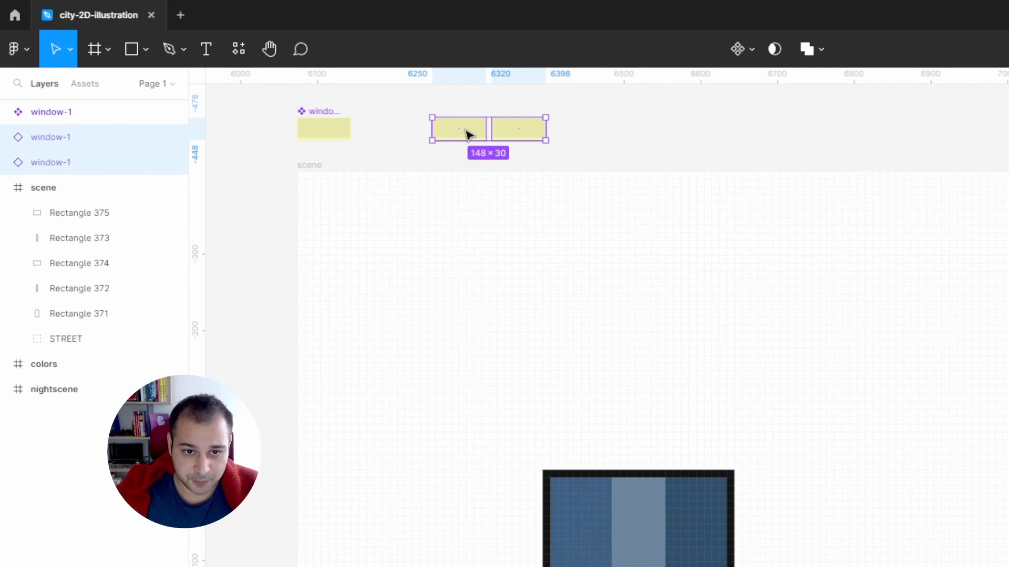
pyautogui.moveTo(469, 134); pyautogui.dragTo(620, 522)
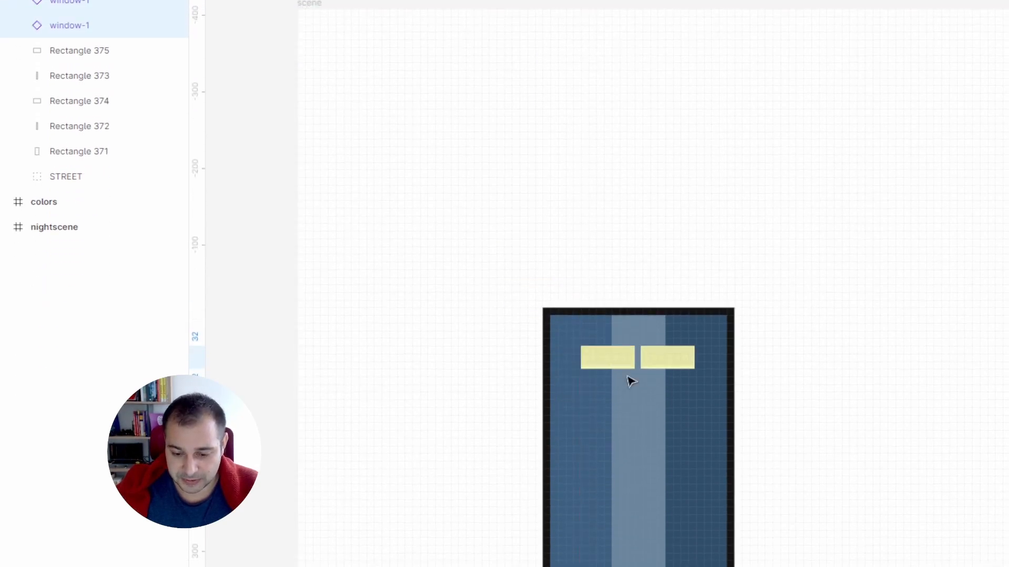
pyautogui.click(646, 373)
pyautogui.click(621, 387)
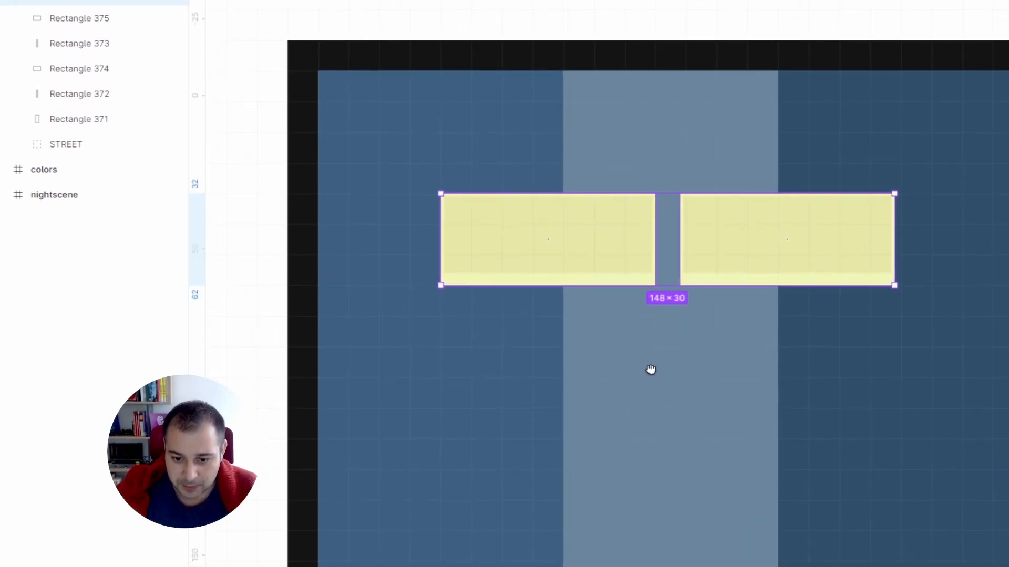
pyautogui.moveTo(623, 265); pyautogui.dragTo(623, 302)
# Step: Place the left window 50 below the top of the building's left shade strip and the right window level with it, 10 apart
pyautogui.click(556, 268)
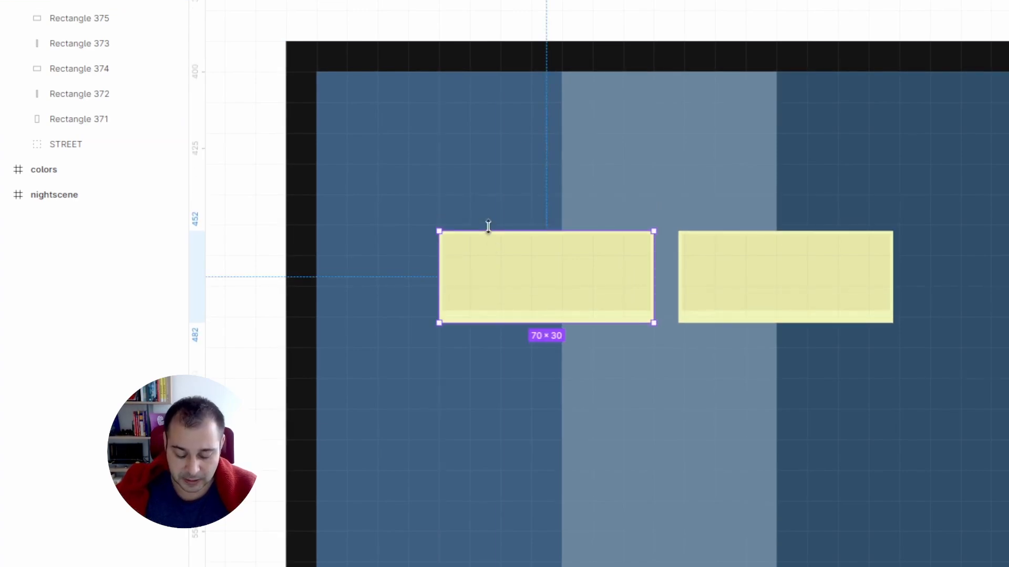
pyautogui.press('alt')
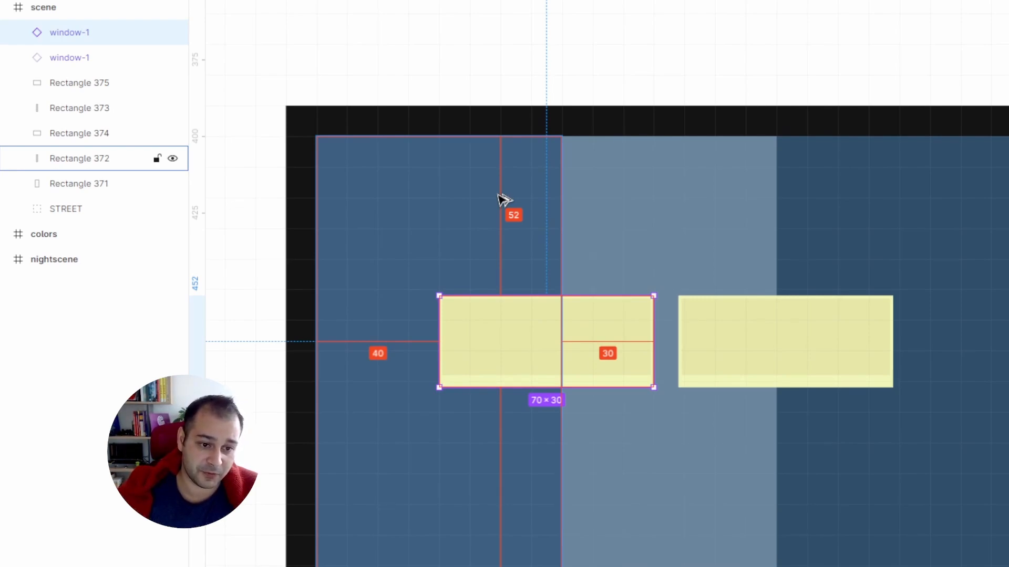
pyautogui.moveTo(498, 365)
pyautogui.mouseDown()
pyautogui.moveTo(503, 352)
pyautogui.moveTo(506, 366)
pyautogui.mouseUp()
pyautogui.press('alt')
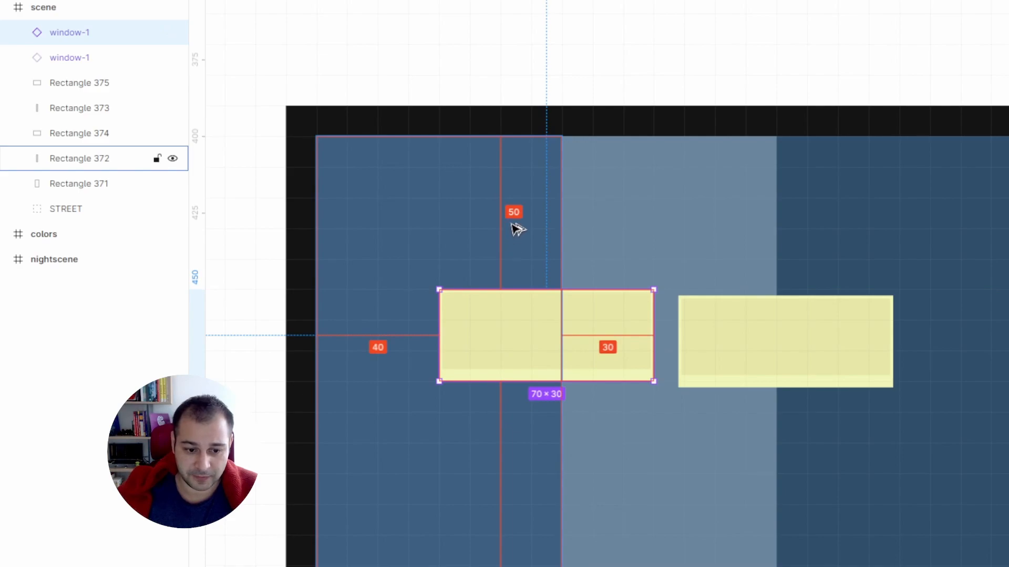
pyautogui.moveTo(729, 343); pyautogui.dragTo(733, 338)
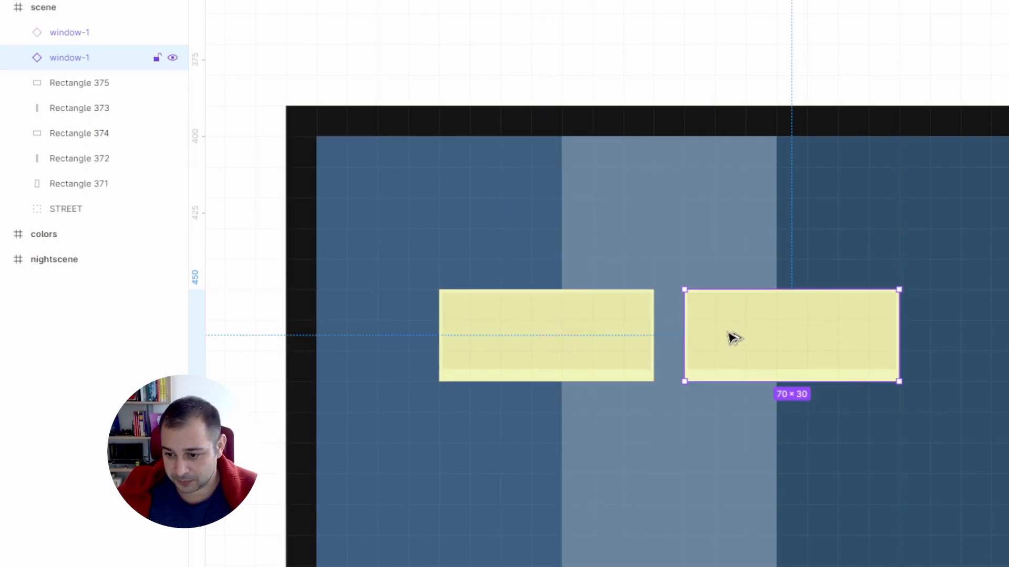
pyautogui.keyDown('shift'); pyautogui.click(620, 349); pyautogui.keyUp('shift')
pyautogui.moveTo(620, 349)
pyautogui.mouseDown()
pyautogui.moveTo(630, 349)
pyautogui.moveTo(621, 350)
pyautogui.mouseUp()
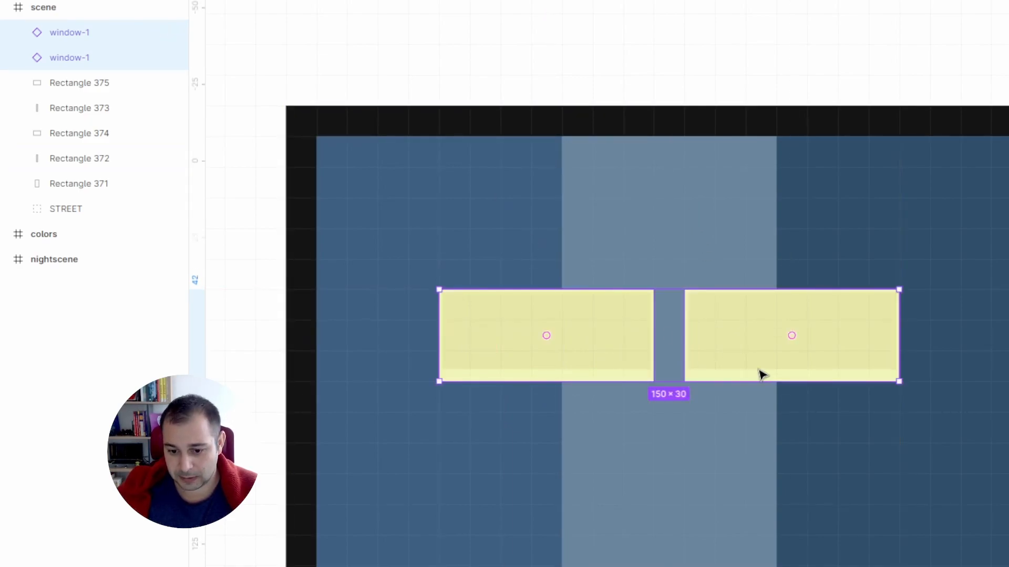
# Step: Move the right window horizontally away from the left one so the gap between them is 20
pyautogui.press('Escape')
pyautogui.moveTo(731, 366); pyautogui.dragTo(772, 364)
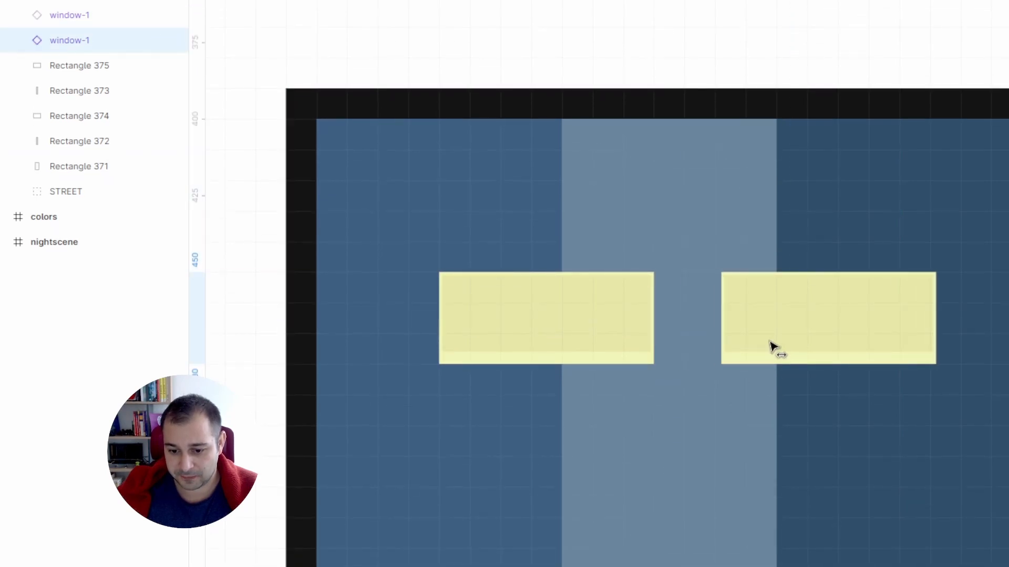
pyautogui.press('Left')
pyautogui.press('Left')
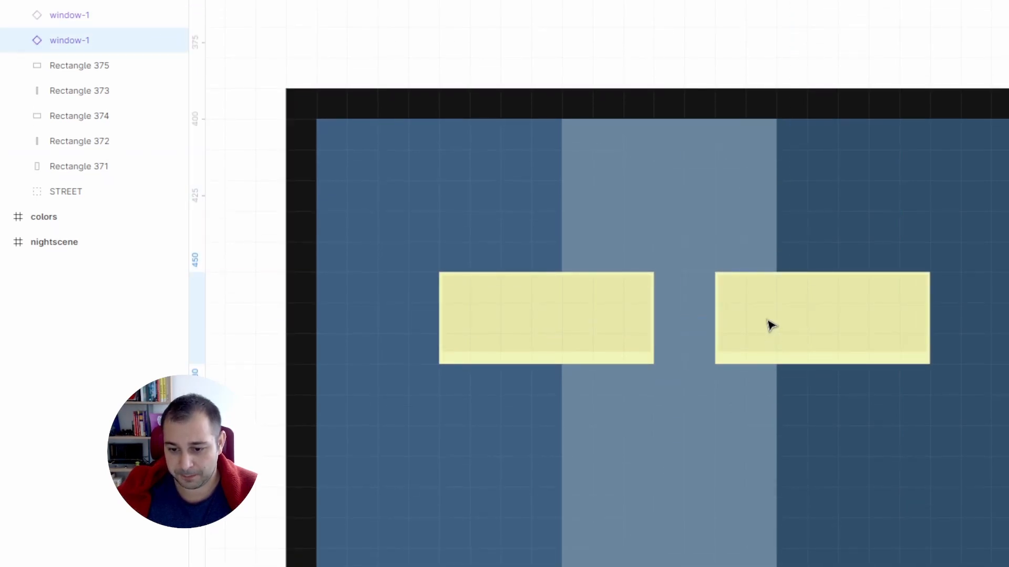
pyautogui.press('alt')
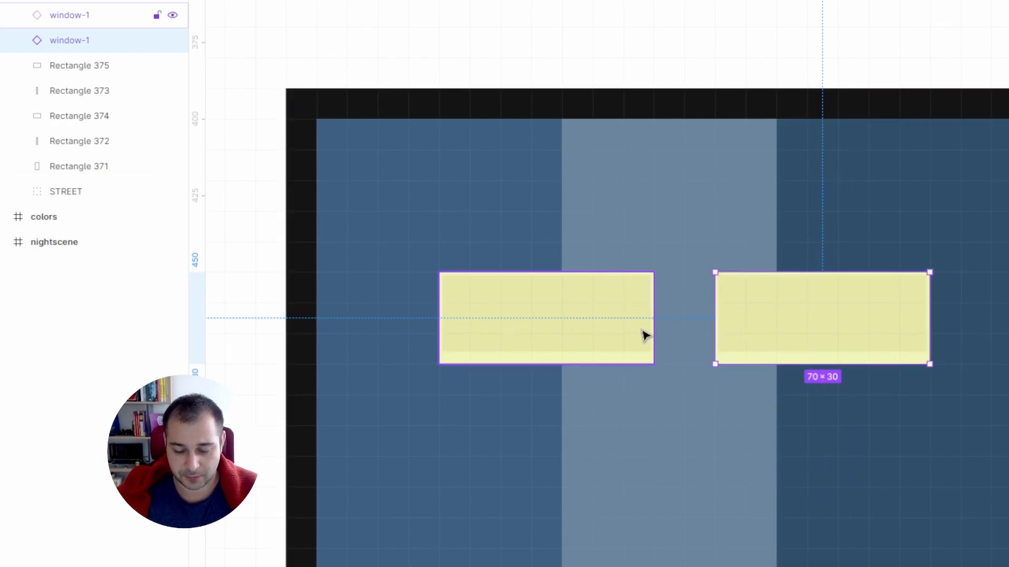
# Step: Duplicate both windows as a second row placed 20 below the first row on the building
pyautogui.keyDown('ctrl'); pyautogui.scroll(-5, 654, 314); pyautogui.keyUp('ctrl')
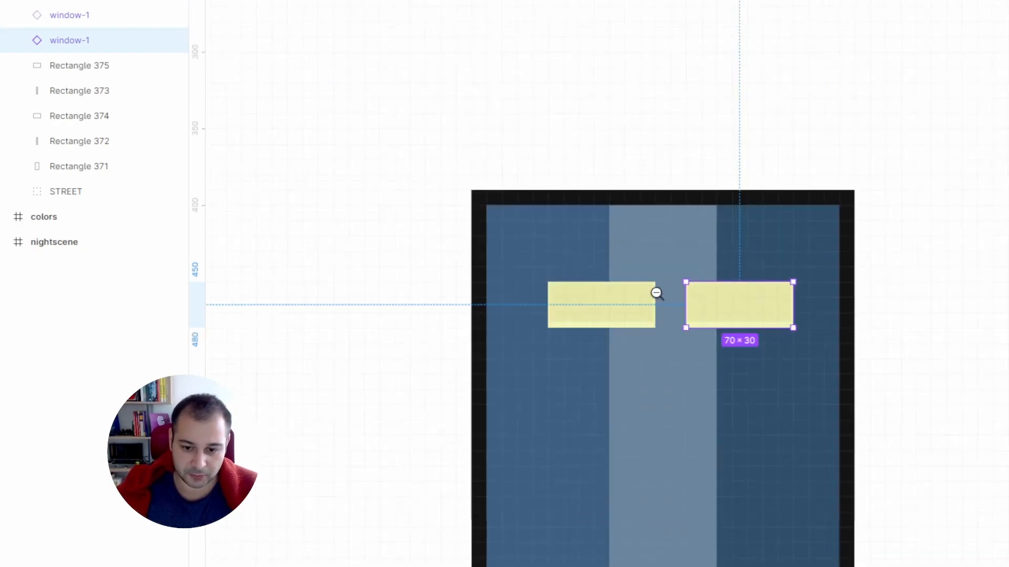
pyautogui.scroll(-3, 633, 345)
pyautogui.click(592, 261)
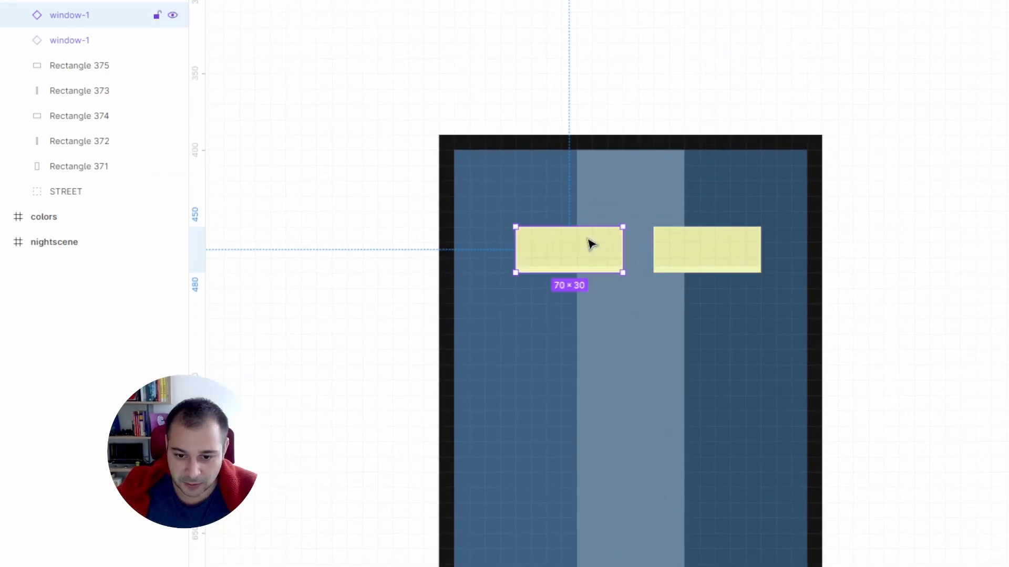
pyautogui.keyDown('shift'); pyautogui.click(708, 257); pyautogui.keyUp('shift')
pyautogui.click(619, 254)
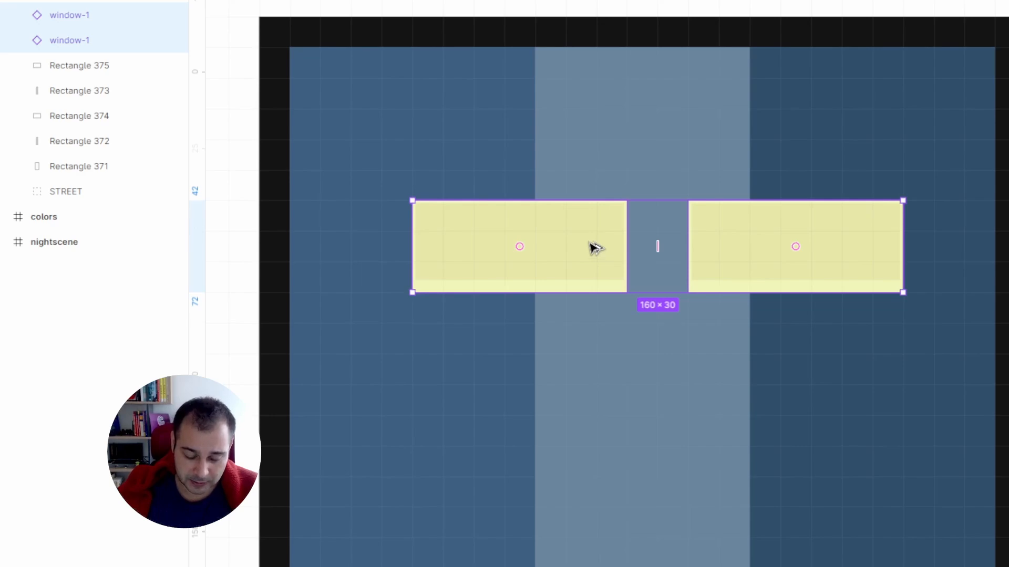
pyautogui.keyDown('alt'); pyautogui.moveTo(592, 247); pyautogui.dragTo(575, 402); pyautogui.keyUp('alt')
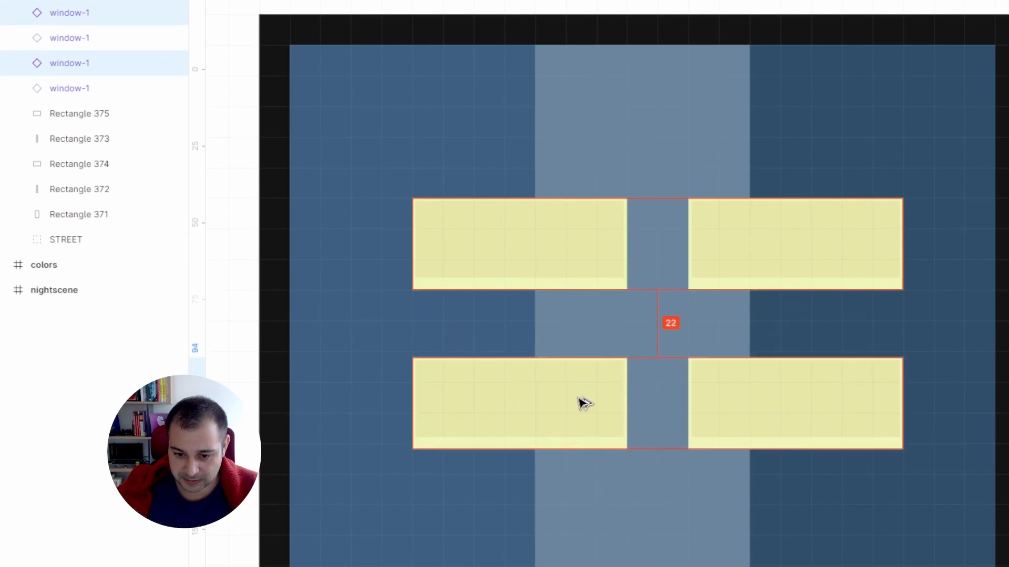
pyautogui.scroll(-5, 578, 401)
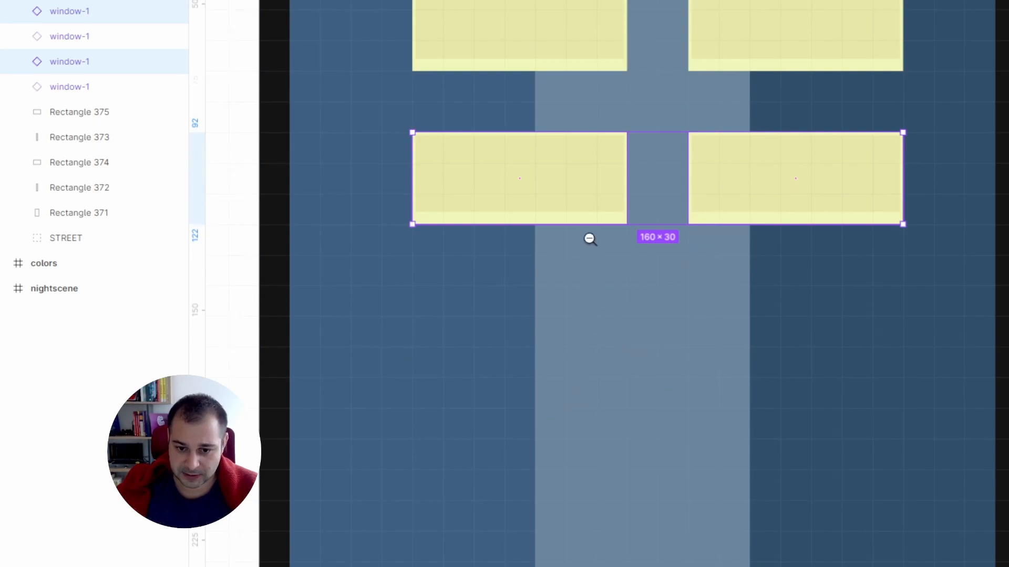
pyautogui.keyDown('alt'); pyautogui.click(590, 239); pyautogui.keyUp('alt')
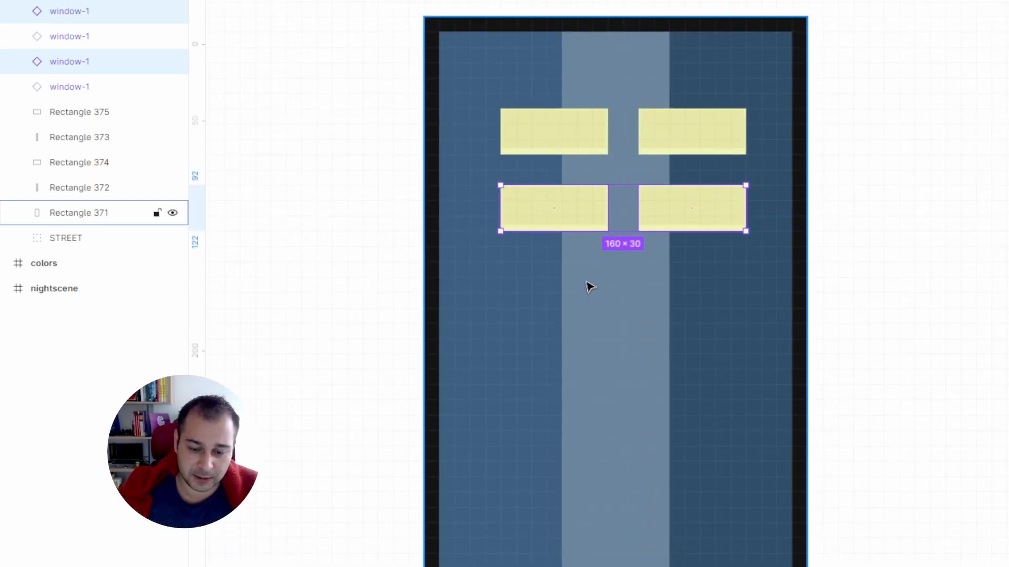
# Step: Repeat the window-row duplication down the building at the same spacing until there are eight rows, ending at the dark base
pyautogui.hotkey('ctrl', 'd')
pyautogui.hotkey('ctrl', 'd')
pyautogui.hotkey('ctrl', 'd')
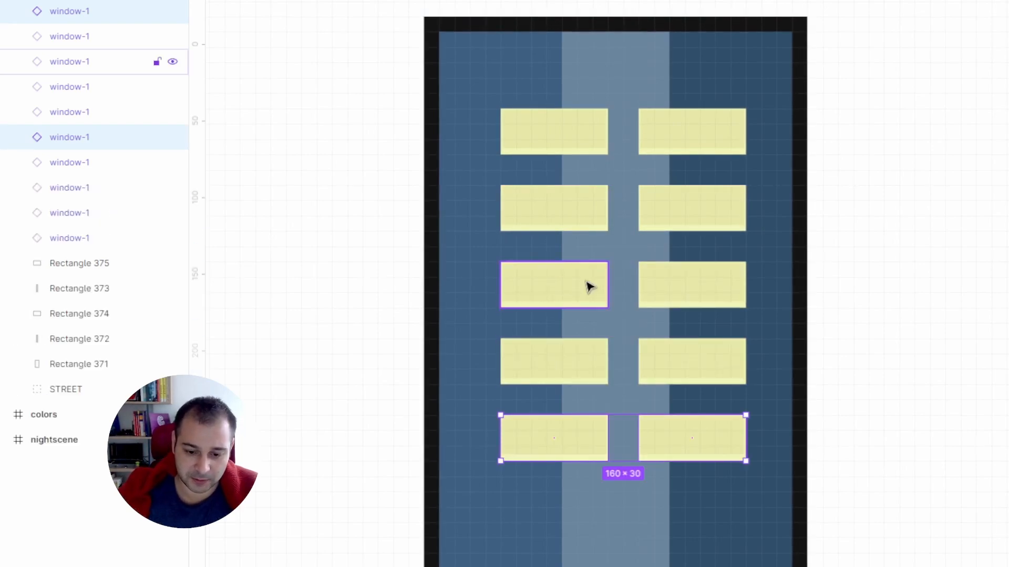
pyautogui.scroll(-2, 588, 298)
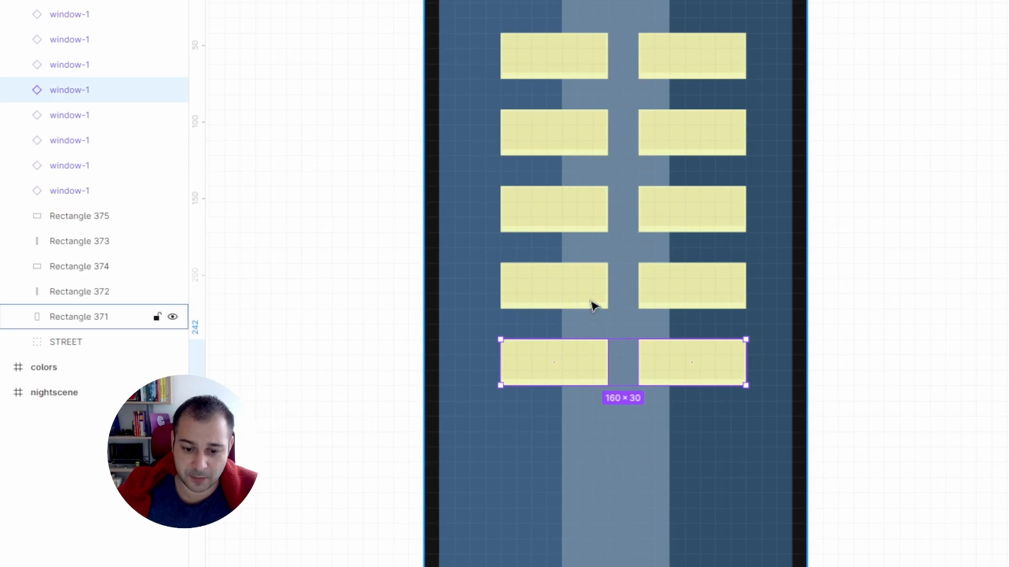
pyautogui.hotkey('ctrl', 'd')
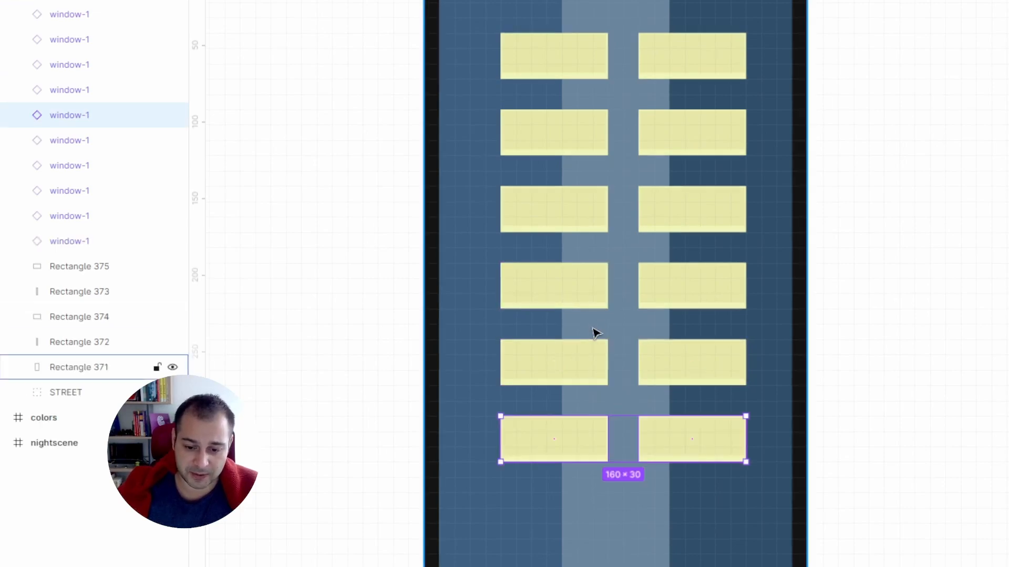
pyautogui.hotkey('ctrl', 'd')
pyautogui.scroll(-2, 602, 347)
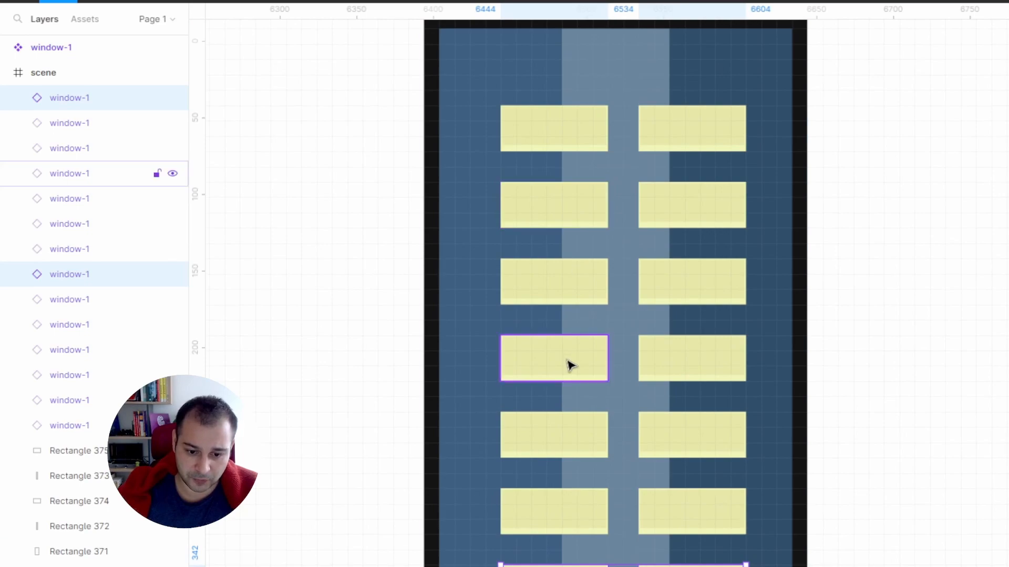
pyautogui.scroll(-1, 560, 400)
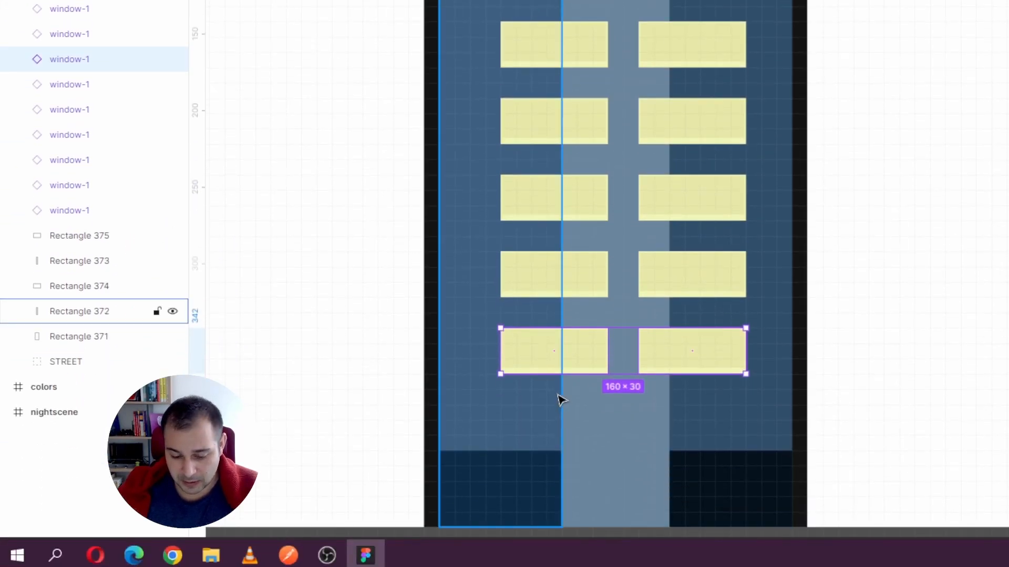
pyautogui.hotkey('ctrl', 'd')
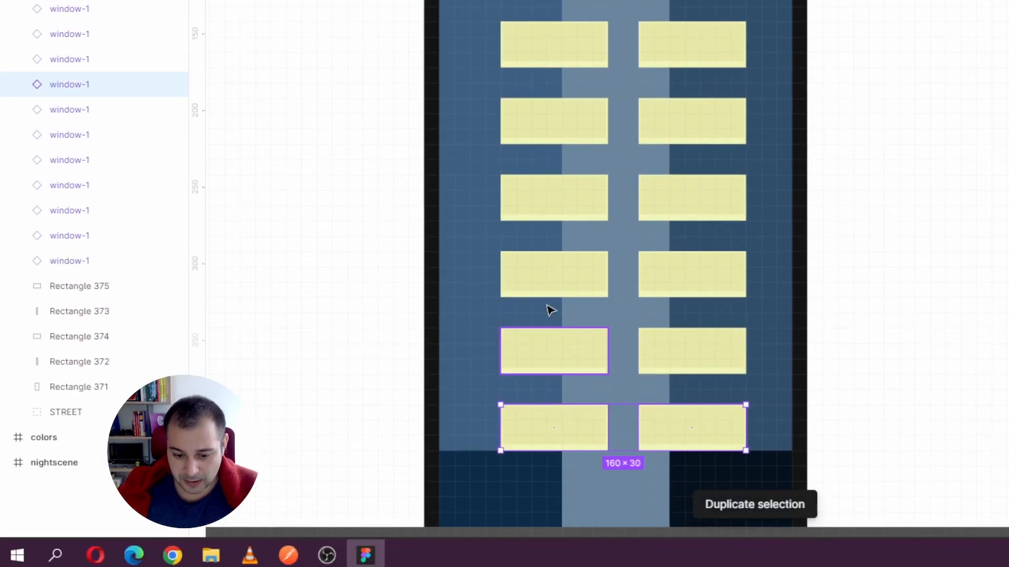
pyautogui.moveTo(640, 260); pyautogui.dragTo(648, 81)
pyautogui.click(864, 11)
pyautogui.moveTo(865, 10); pyautogui.dragTo(892, 118)
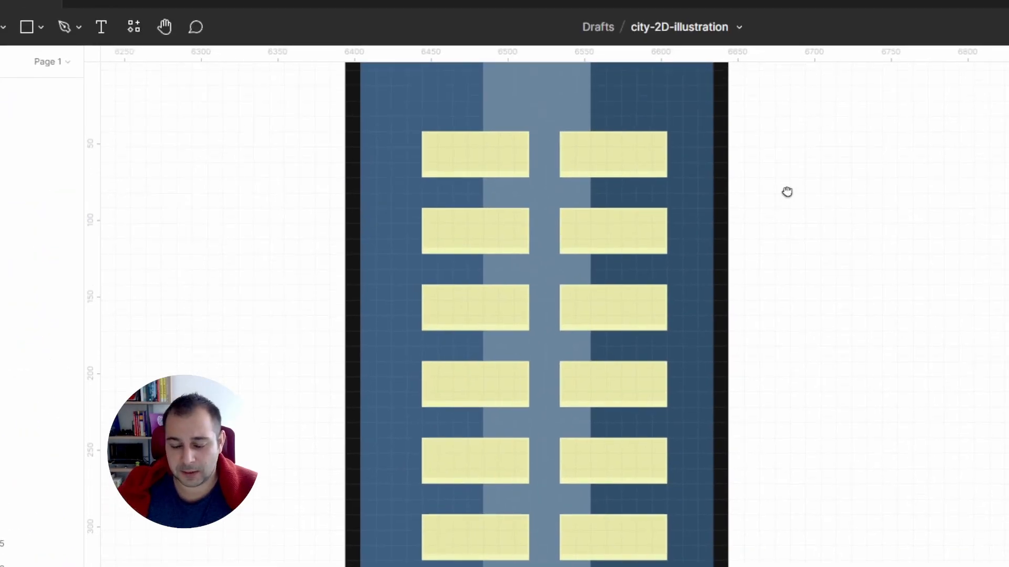
pyautogui.scroll(2, 787, 192)
pyautogui.click(479, 212)
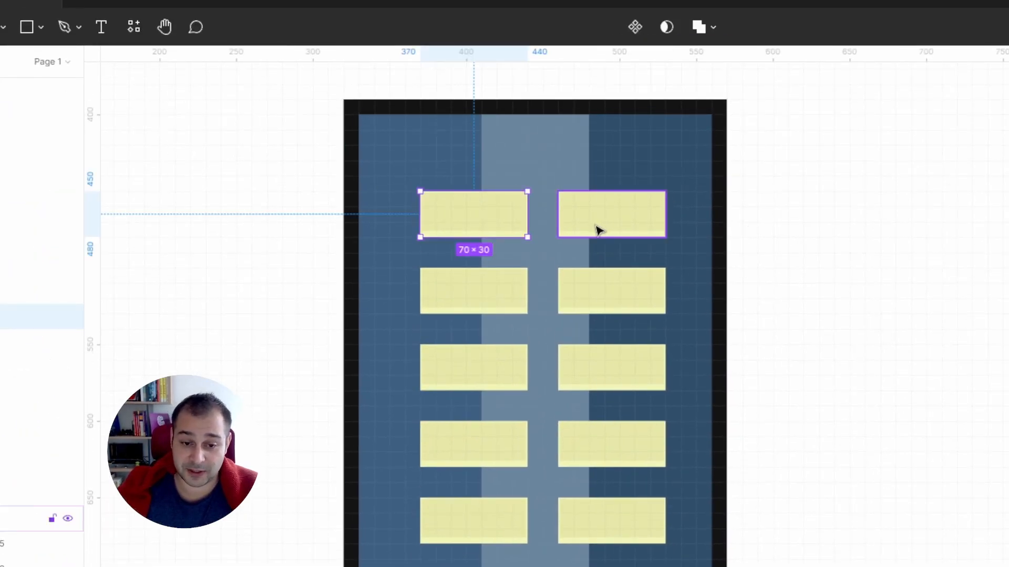
pyautogui.click(277, 218)
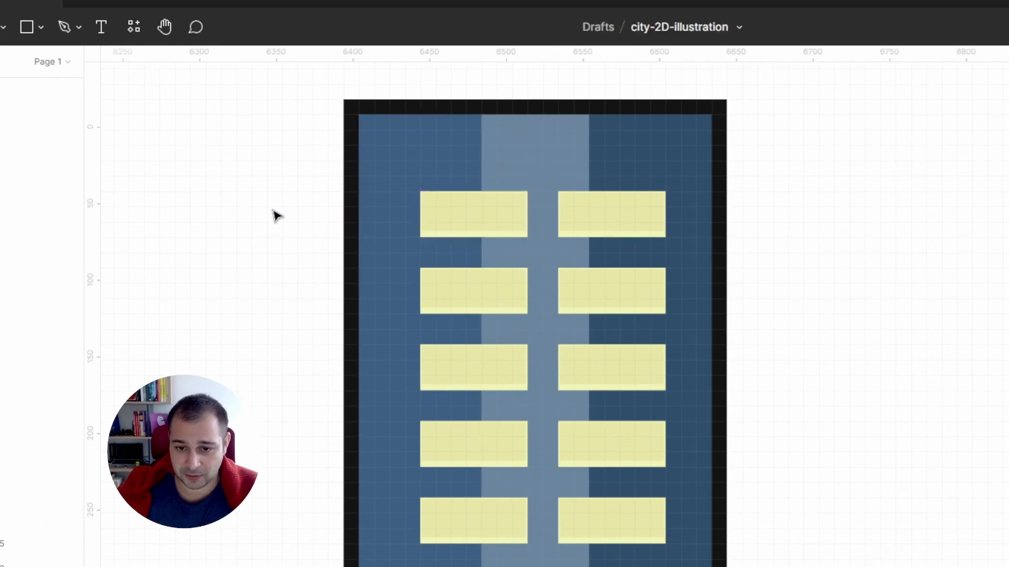
# Step: Select all sixteen windows without the building's background rectangles and examine the spacing between them
pyautogui.moveTo(269, 213); pyautogui.dragTo(652, 503)
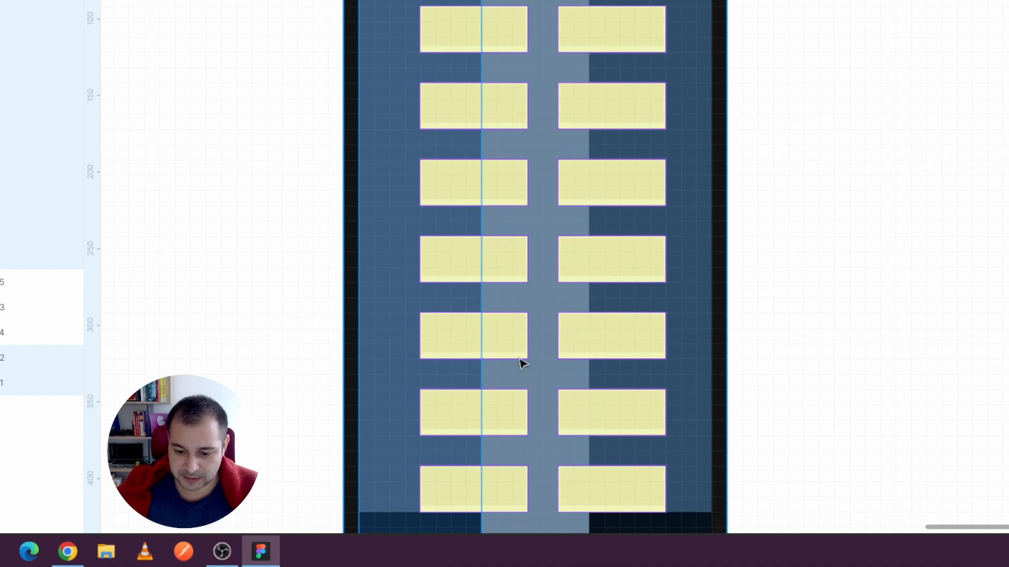
pyautogui.keyDown('shift'); pyautogui.click(393, 350); pyautogui.keyUp('shift')
pyautogui.keyDown('shift'); pyautogui.click(535, 130); pyautogui.keyUp('shift')
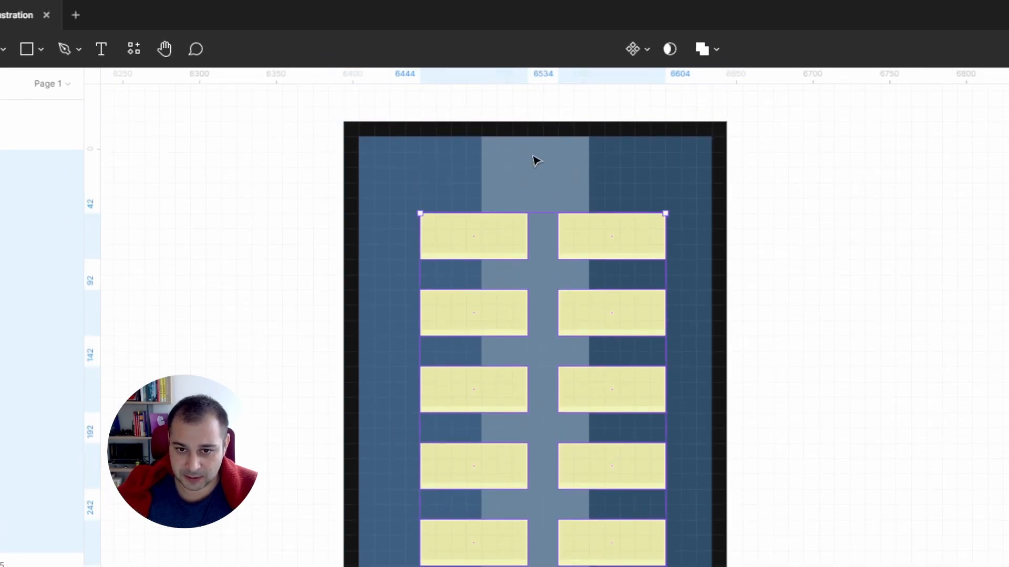
pyautogui.moveTo(474, 277)
pyautogui.mouseDown()
pyautogui.moveTo(477, 268)
pyautogui.moveTo(483, 280)
pyautogui.mouseUp()
pyautogui.click(486, 272)
pyautogui.moveTo(589, 349); pyautogui.dragTo(597, 350)
pyautogui.moveTo(462, 270)
pyautogui.mouseDown()
pyautogui.moveTo(459, 279)
pyautogui.moveTo(468, 257)
pyautogui.moveTo(469, 287)
pyautogui.moveTo(474, 277)
pyautogui.mouseUp()
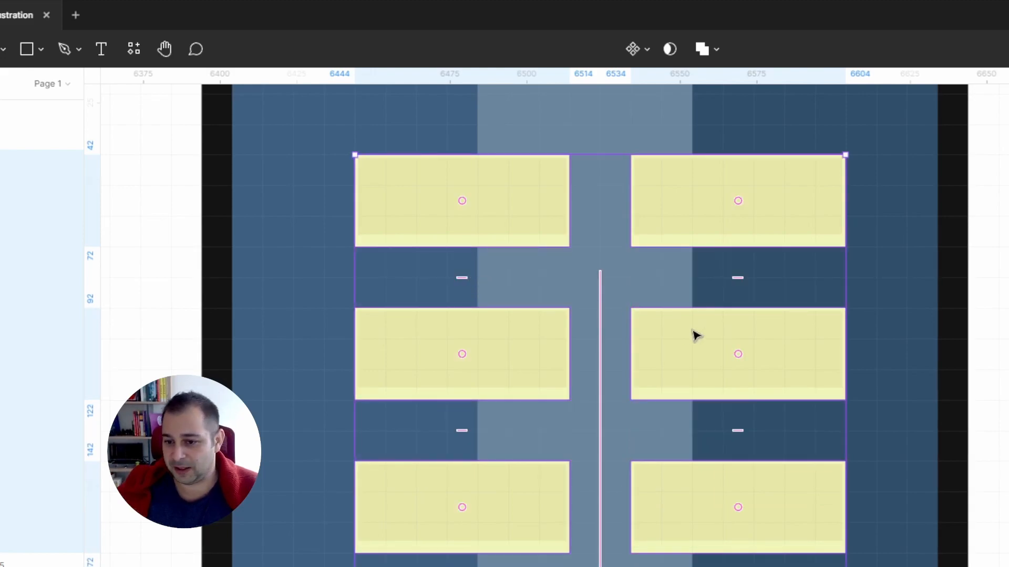
pyautogui.scroll(-1, 545, 430)
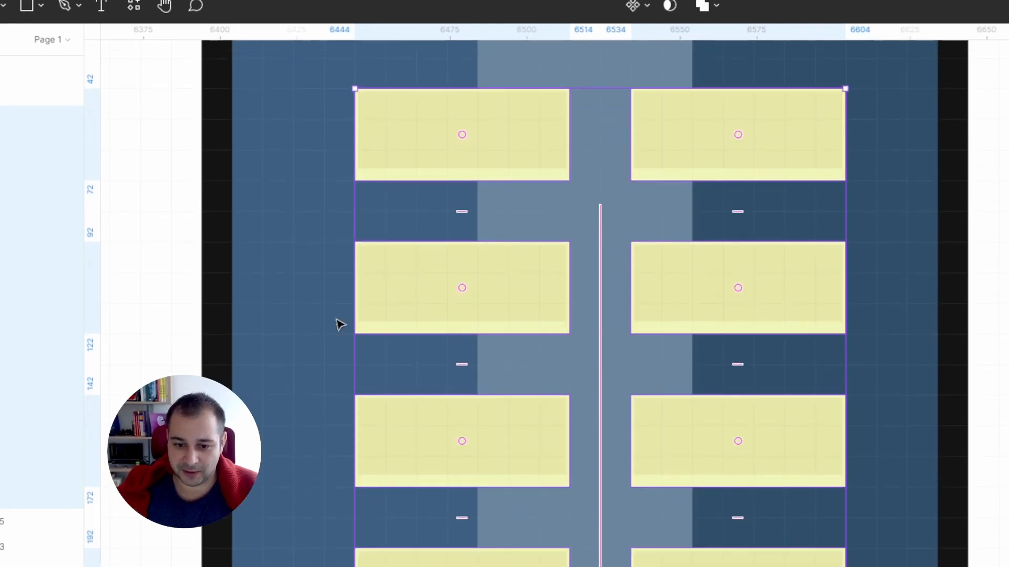
pyautogui.click(157, 318)
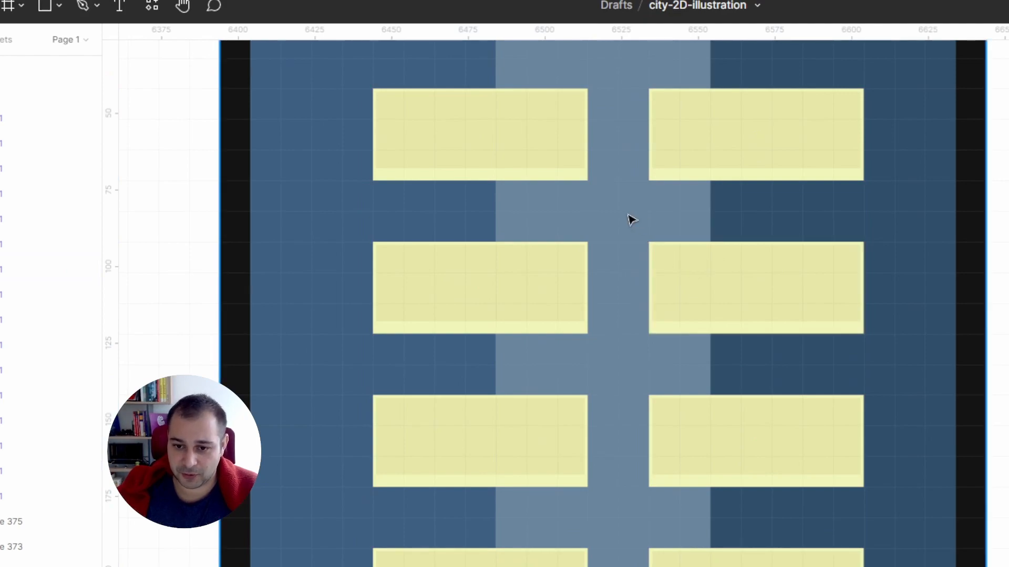
# Step: Draw a vertical 10 × 30 rectangle in the empty upper-left area of the scene frame, at X 120, Y 20
pyautogui.scroll(-5, 632, 203)
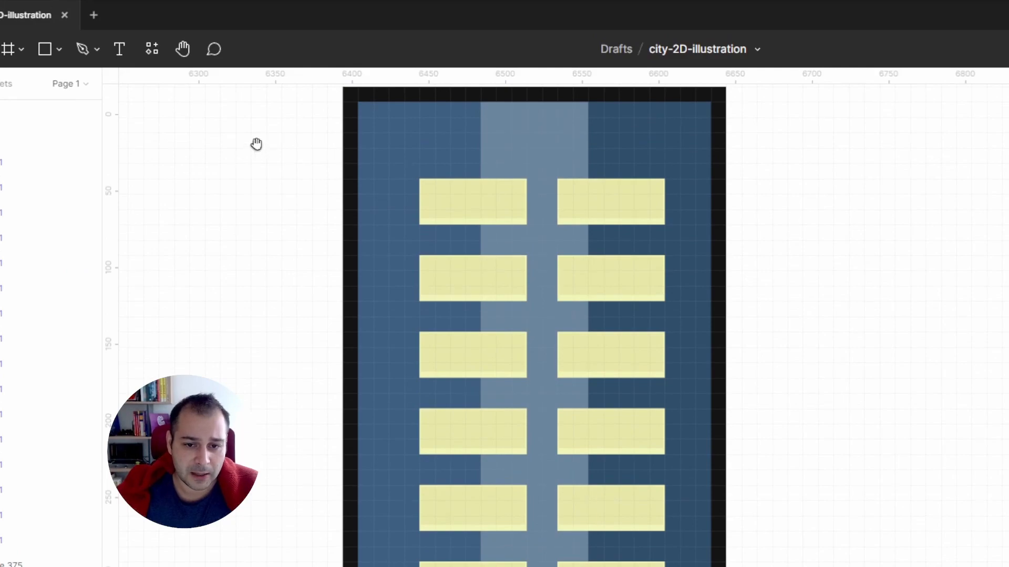
pyautogui.moveTo(256, 144); pyautogui.dragTo(302, 362)
pyautogui.moveTo(270, 207); pyautogui.dragTo(543, 401)
pyautogui.moveTo(401, 101); pyautogui.dragTo(413, 330)
pyautogui.click(148, 53)
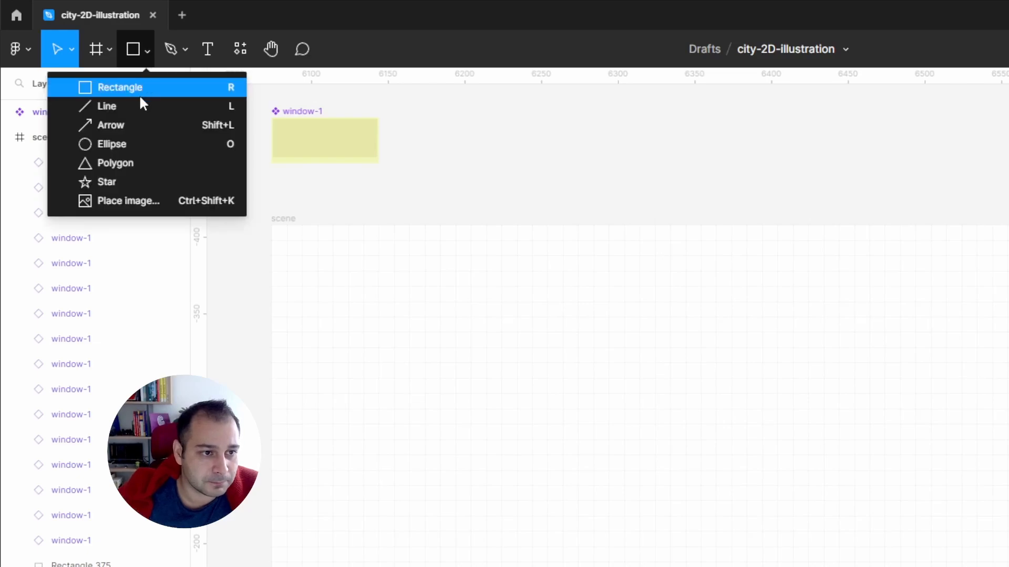
pyautogui.click(139, 88)
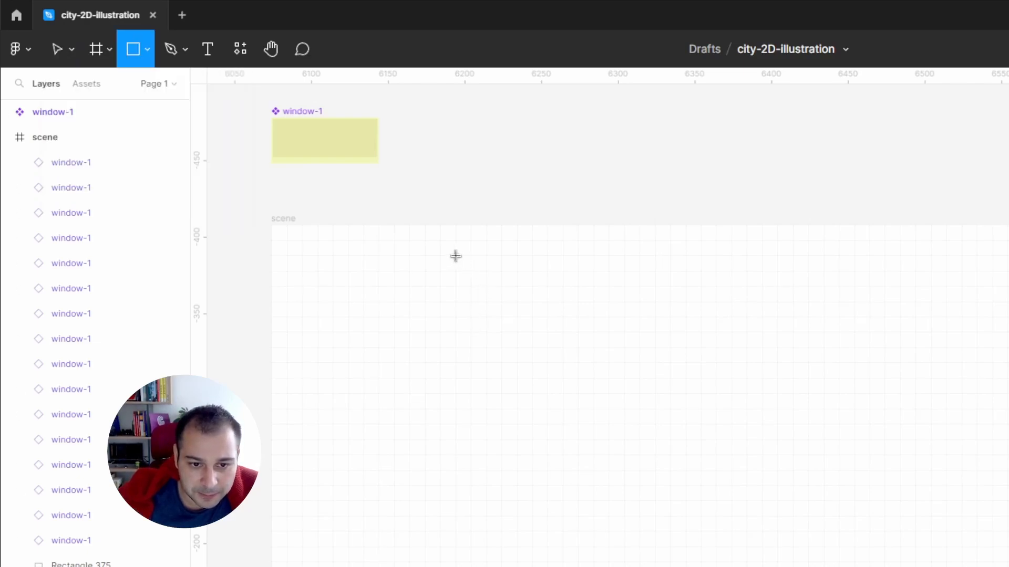
pyautogui.moveTo(456, 256); pyautogui.dragTo(474, 310)
# Step: Duplicate the small rectangle, rotate the copy to horizontal, and lengthen it to 50 from the original's lower-left corner to form an L
pyautogui.scroll(2, 445, 265)
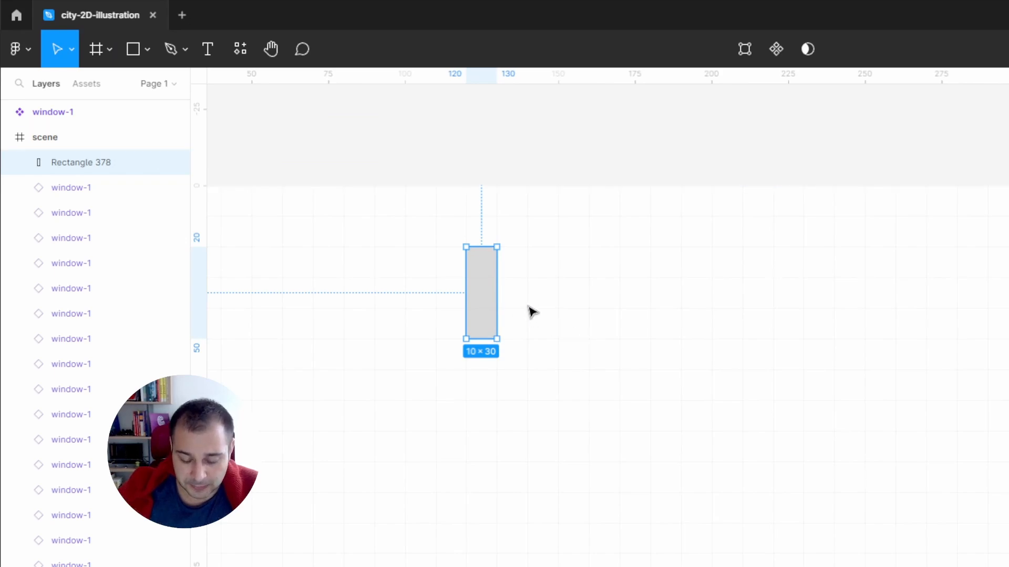
pyautogui.moveTo(507, 241); pyautogui.dragTo(566, 348)
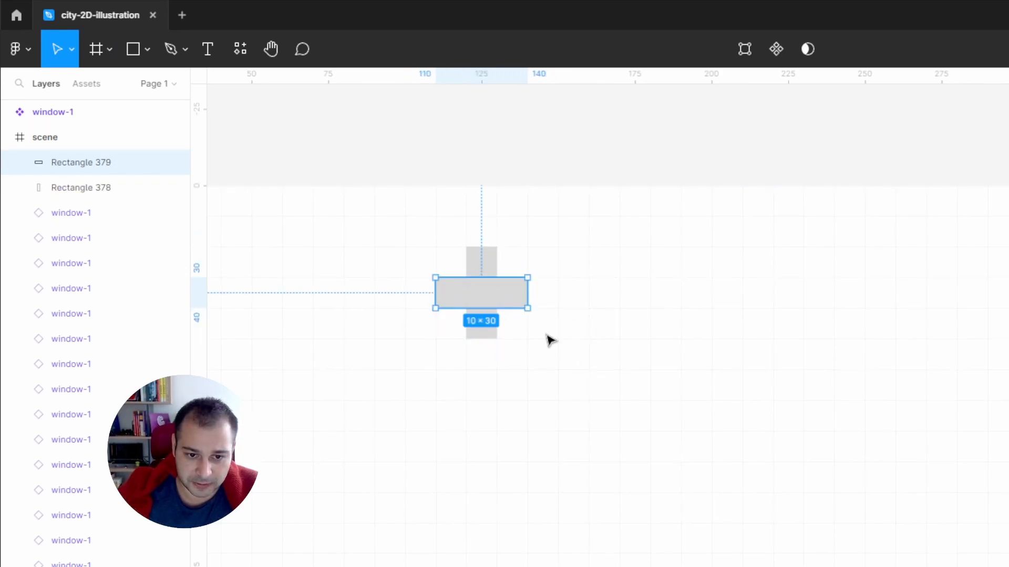
pyautogui.moveTo(494, 304); pyautogui.dragTo(618, 331)
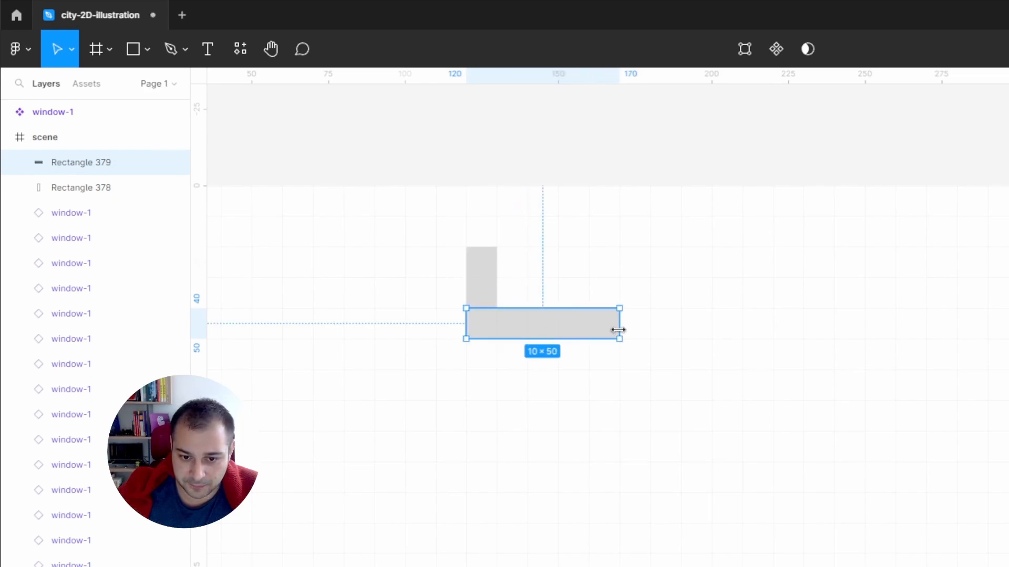
# Step: Combine the vertical and horizontal rectangles into one L shape with Union selection
pyautogui.click(452, 290)
pyautogui.moveTo(398, 152); pyautogui.dragTo(738, 344)
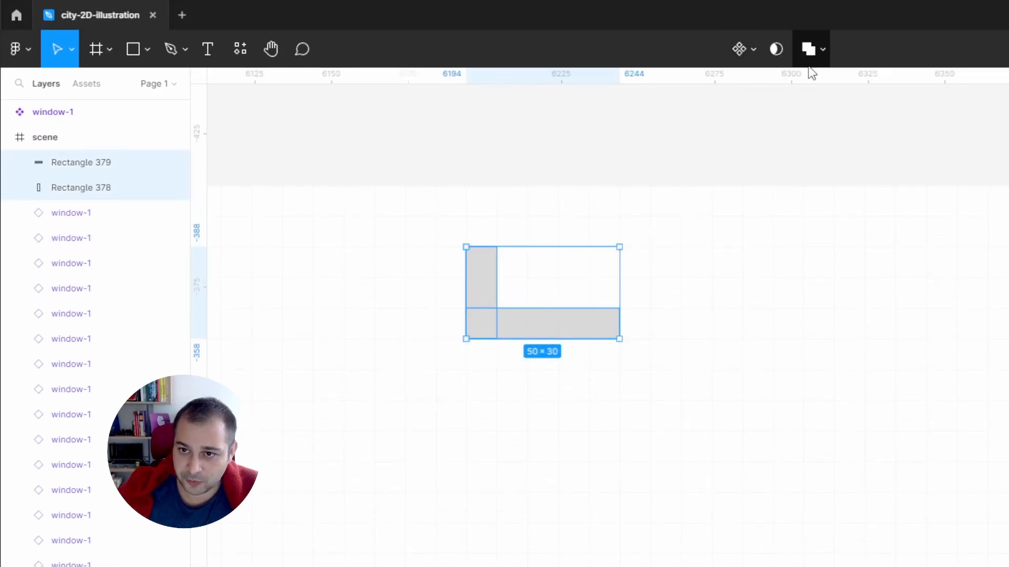
pyautogui.click(823, 0)
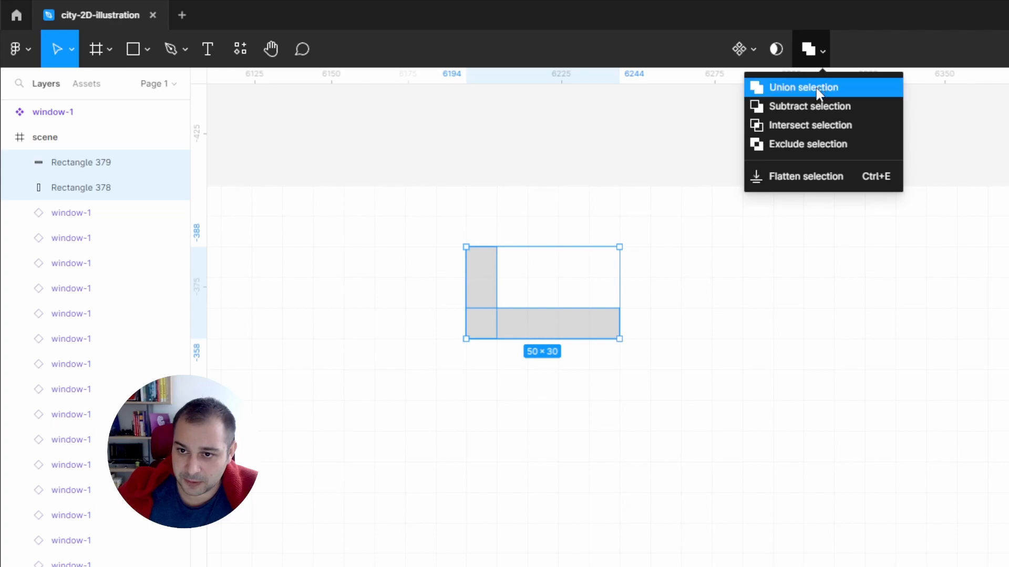
pyautogui.click(815, 87)
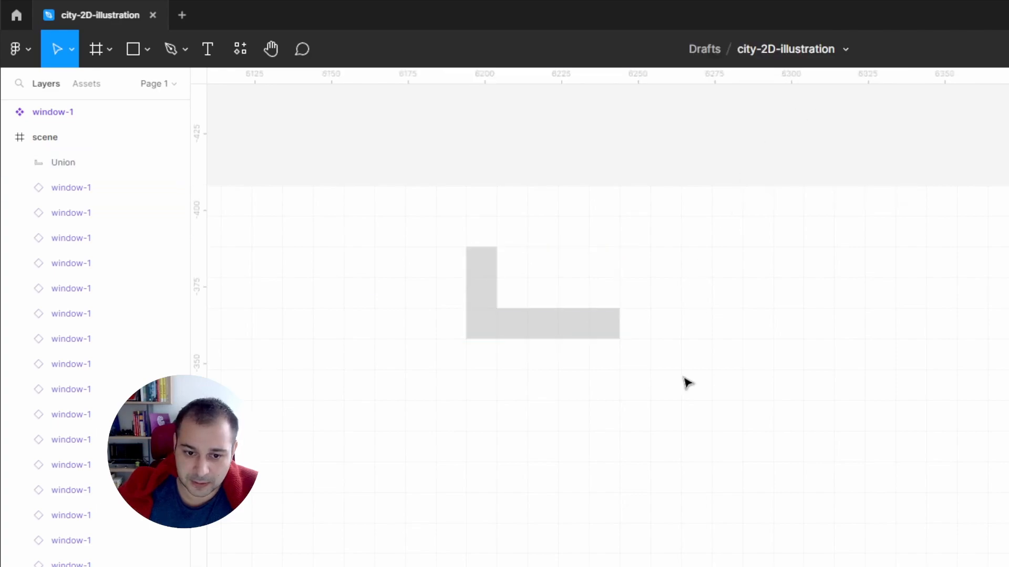
# Step: Apply the balcony-body-fill color style to the L shape's fill and balcony-body-stroke to its stroke
pyautogui.click(563, 329)
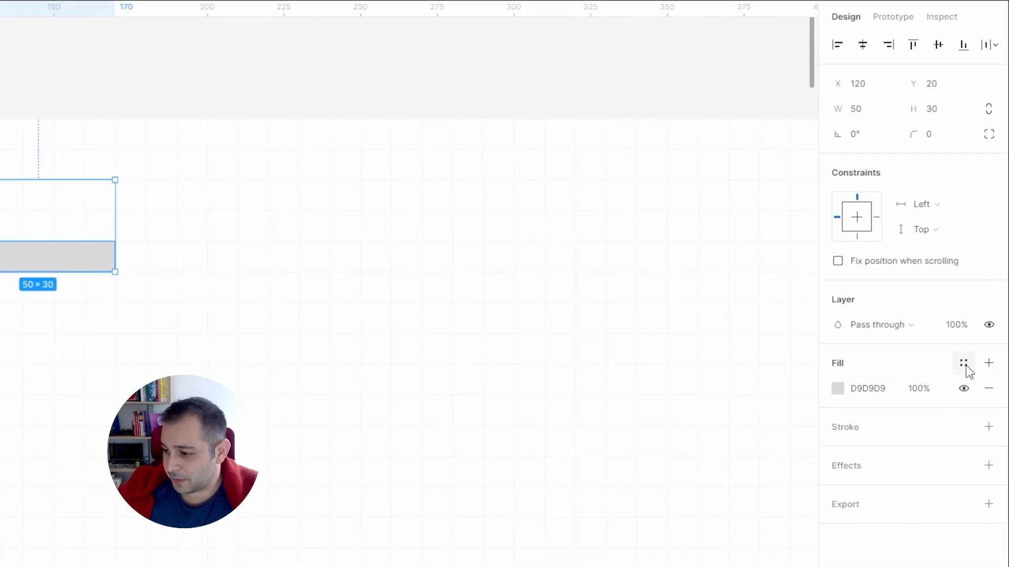
pyautogui.click(964, 363)
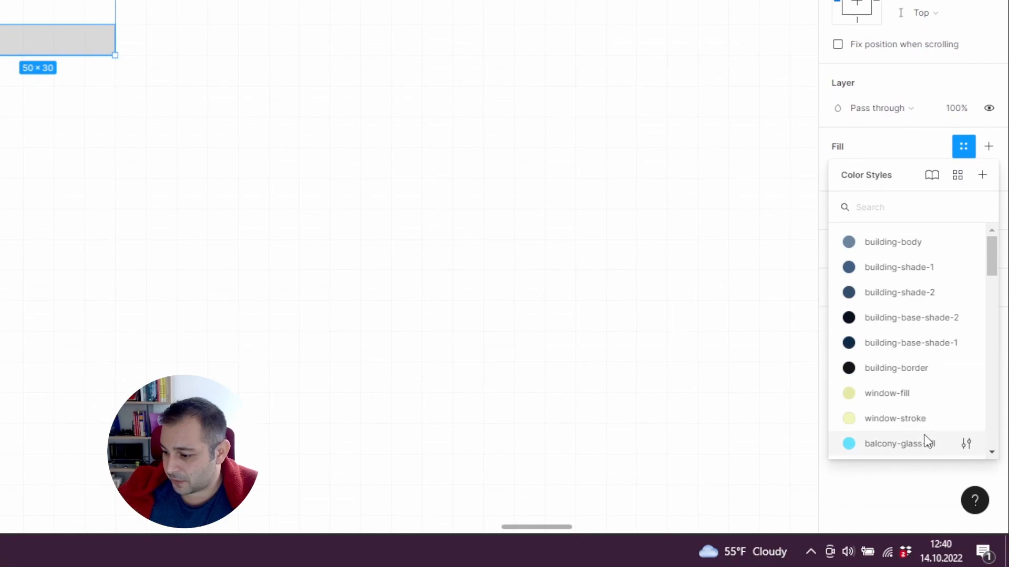
pyautogui.scroll(-3, 925, 442)
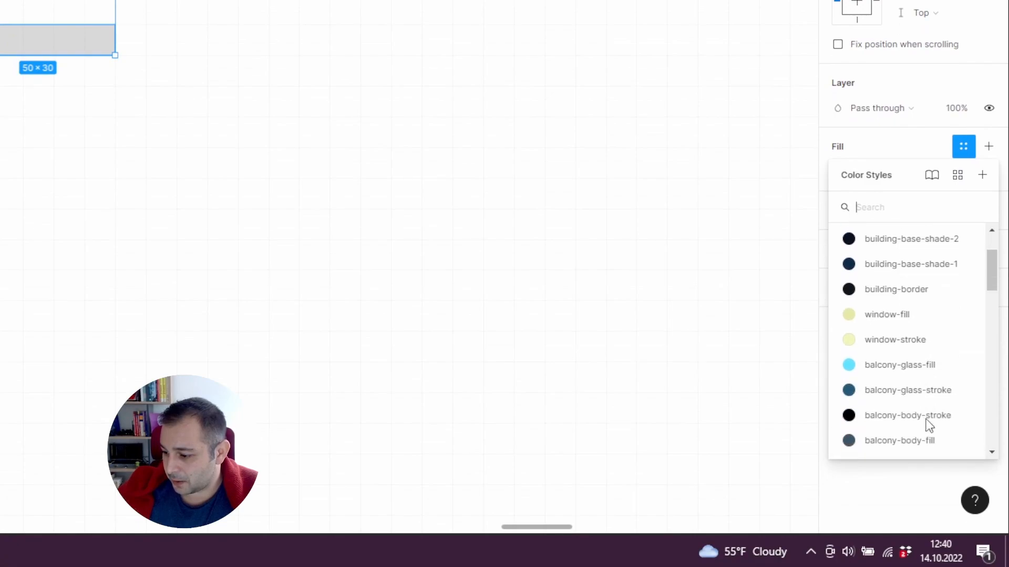
pyautogui.click(899, 440)
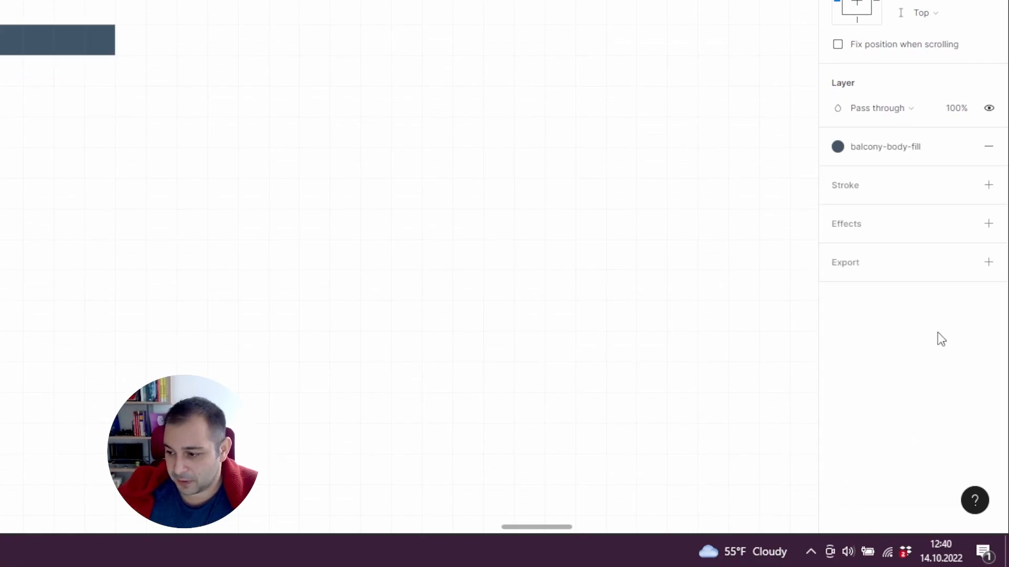
pyautogui.click(964, 189)
pyautogui.write('ba')
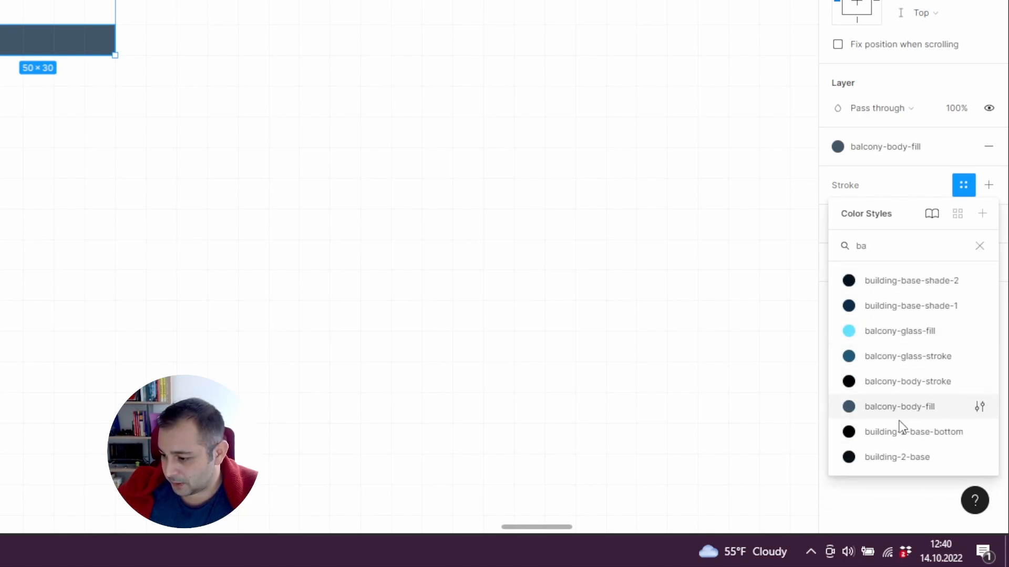
pyautogui.click(916, 384)
pyautogui.click(246, 193)
pyautogui.moveTo(273, 51)
pyautogui.mouseDown()
pyautogui.moveTo(290, 70)
pyautogui.moveTo(268, 63)
pyautogui.mouseUp()
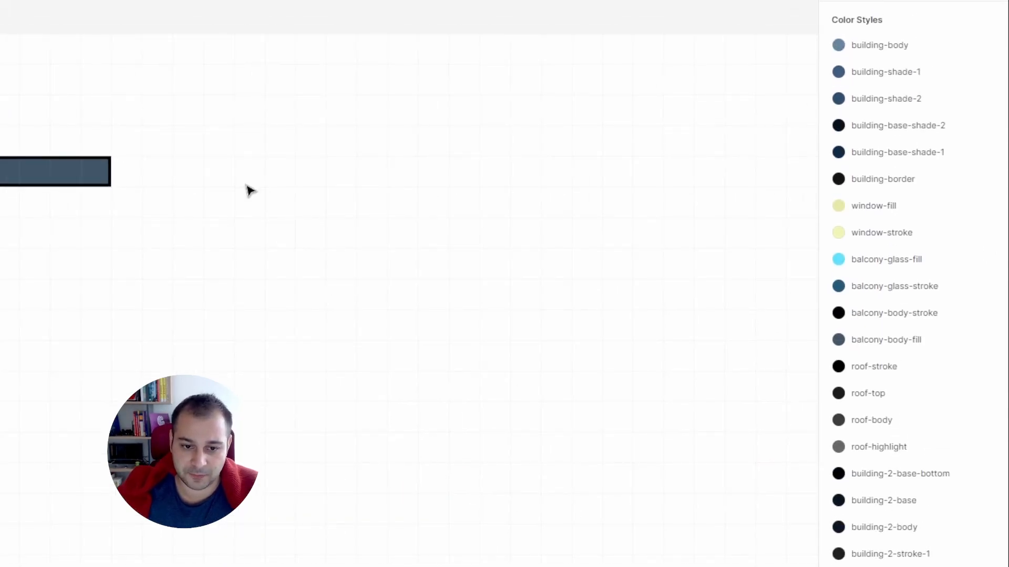
# Step: Draw a rectangle over the inner corner of the L shape at X 126, Y 23 and size it to 40 × 24
pyautogui.click(147, 51)
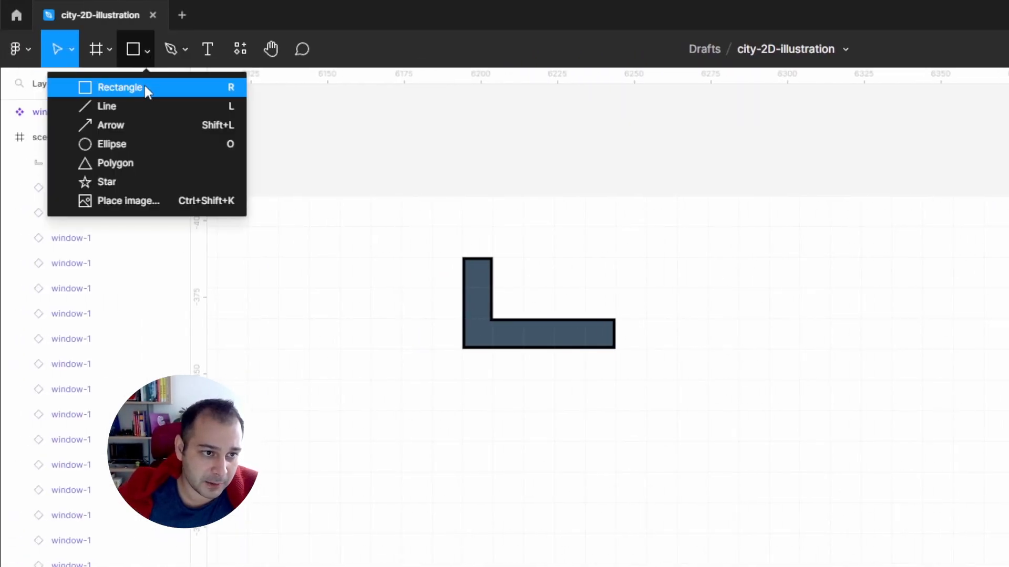
pyautogui.click(144, 86)
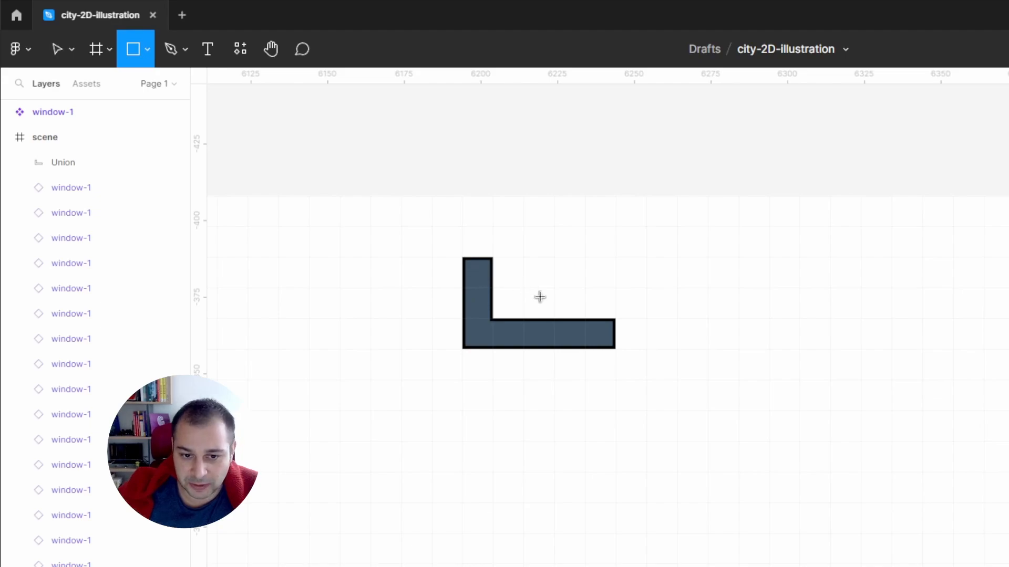
pyautogui.moveTo(482, 266); pyautogui.dragTo(608, 333)
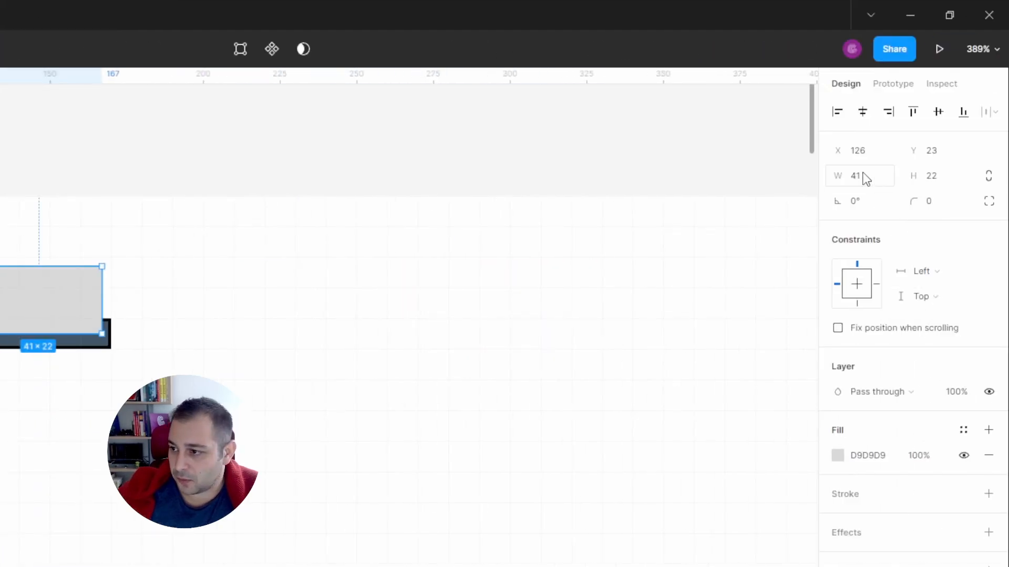
pyautogui.press('Tab')
pyautogui.write('24')
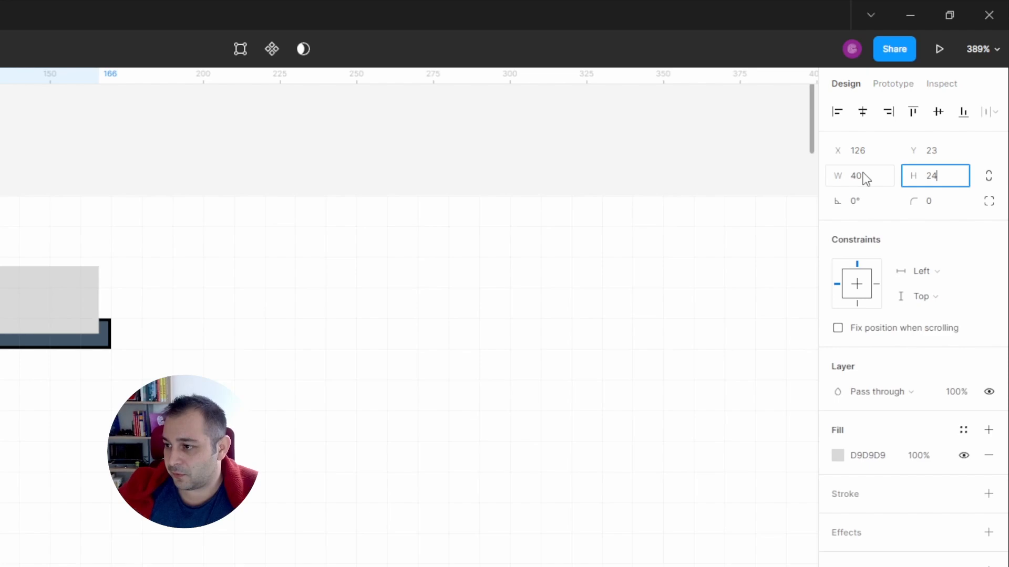
pyautogui.press('Return')
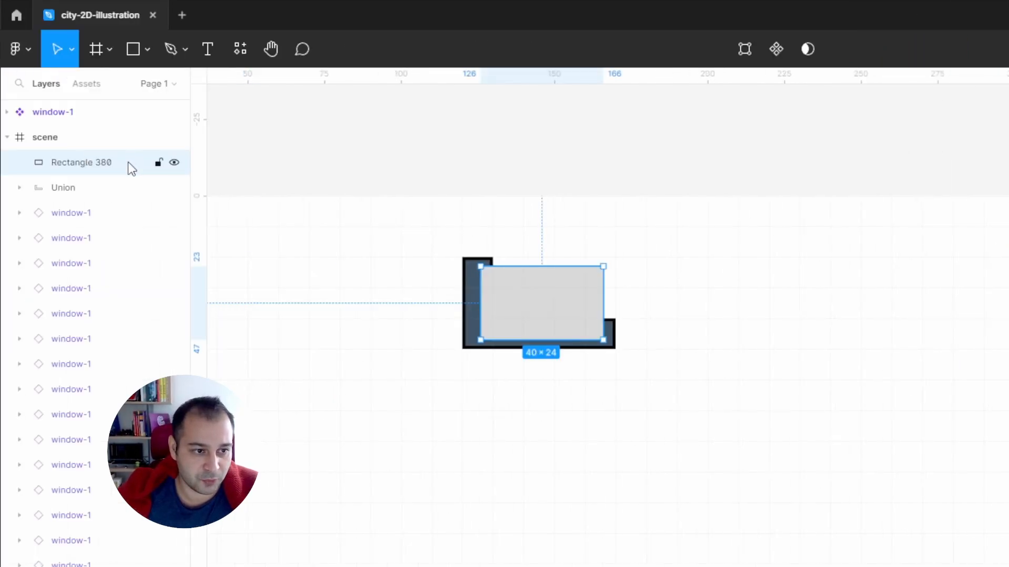
# Step: Place the new rectangle behind the L shape in the layer order and shift it horizontally to X 128
pyautogui.moveTo(132, 168); pyautogui.dragTo(119, 202)
pyautogui.click(678, 312)
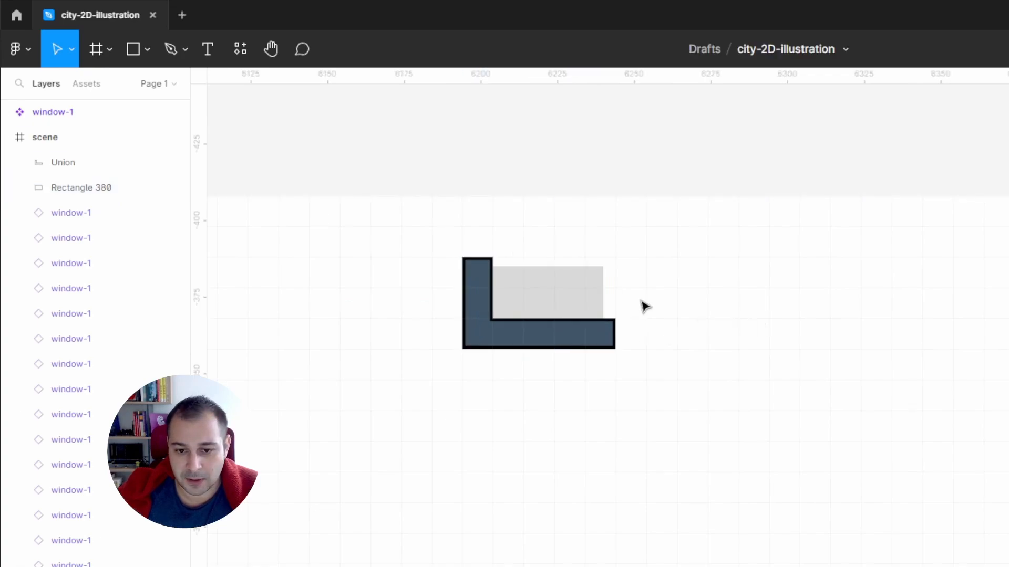
pyautogui.click(578, 297)
pyautogui.moveTo(578, 297); pyautogui.dragTo(584, 297)
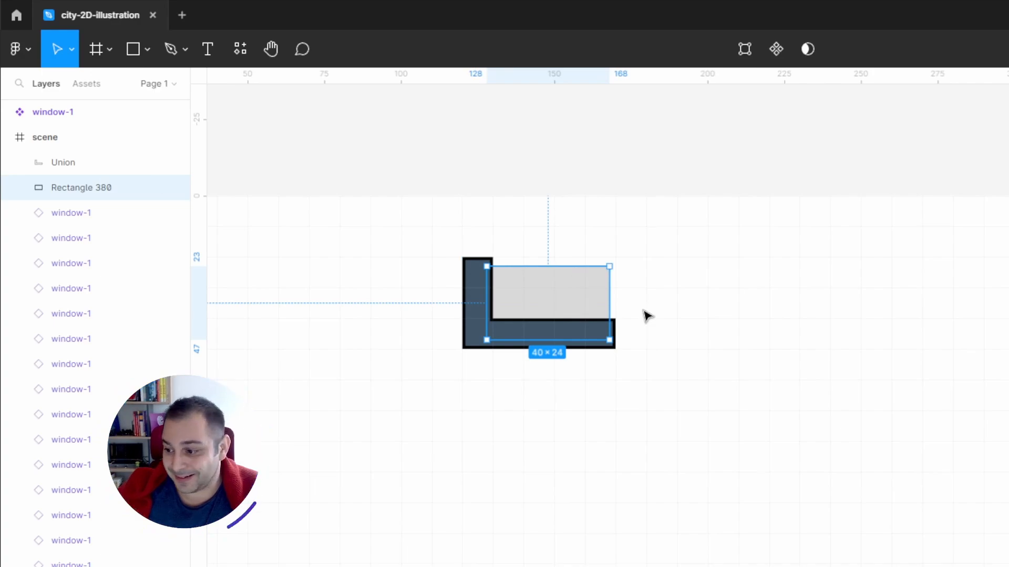
# Step: Apply the balcony-glass-fill color style to the rectangle's fill and balcony-glass-stroke to its stroke
pyautogui.click(963, 366)
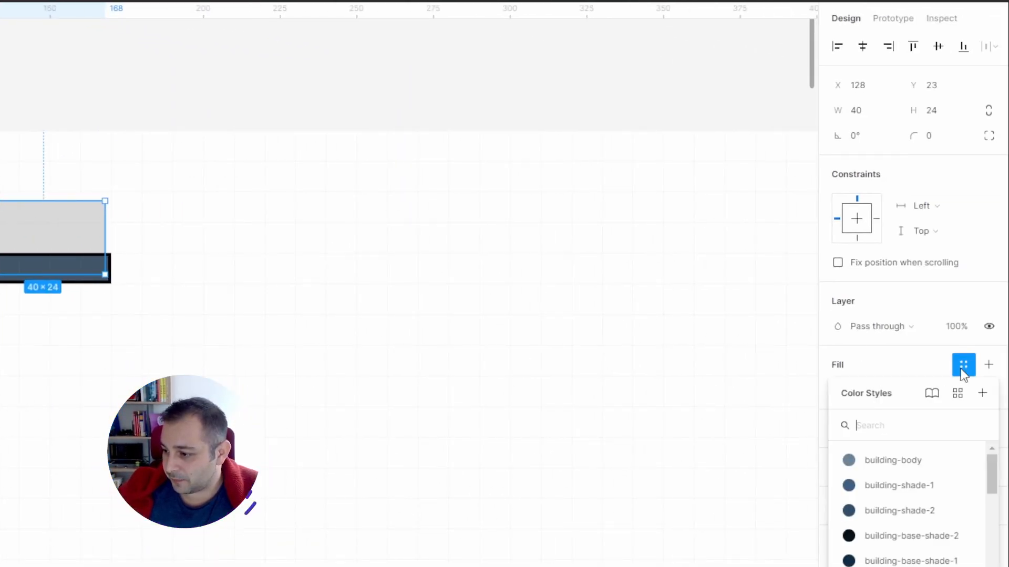
pyautogui.write('ba')
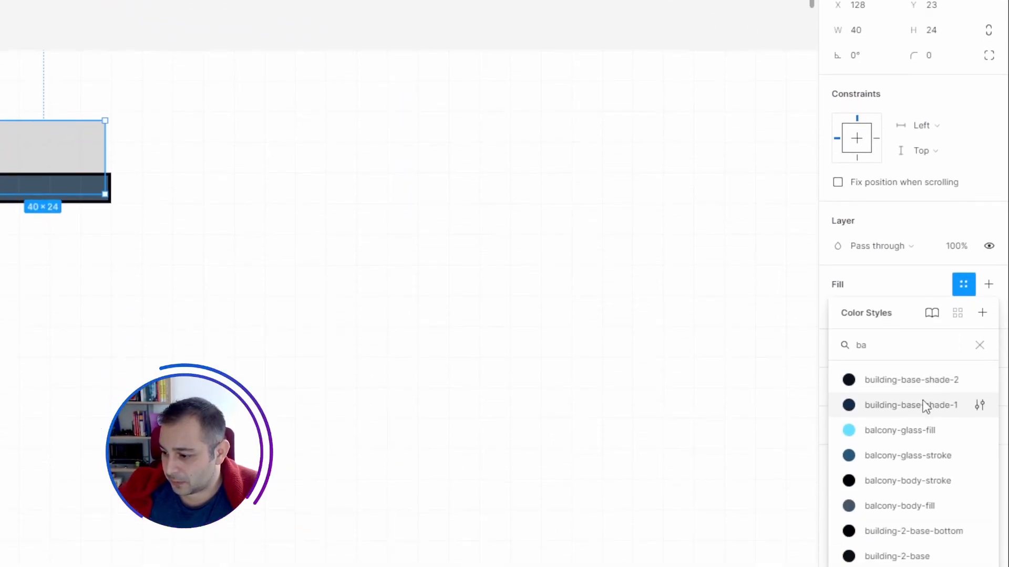
pyautogui.click(911, 402)
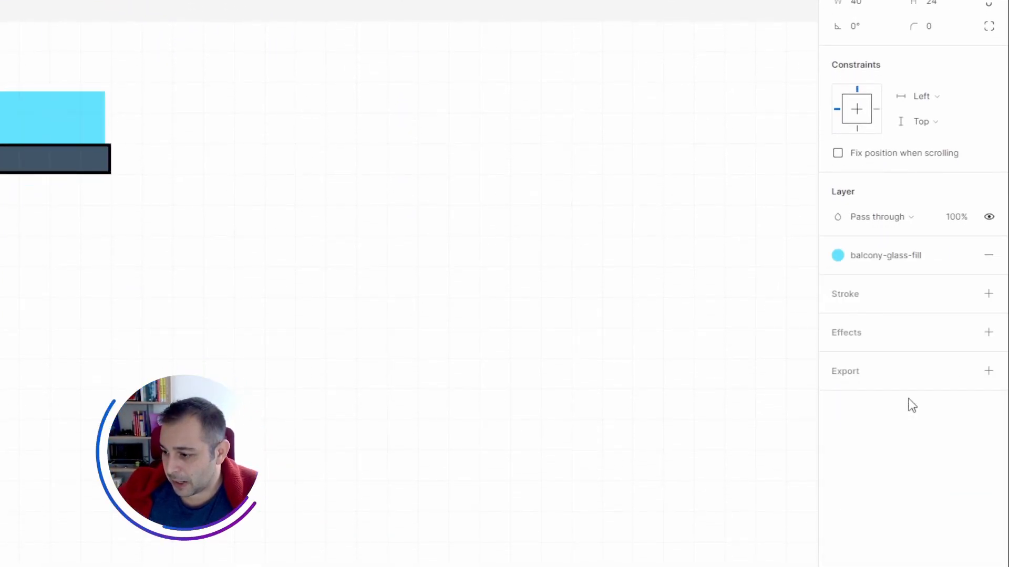
pyautogui.click(965, 296)
pyautogui.write('ba')
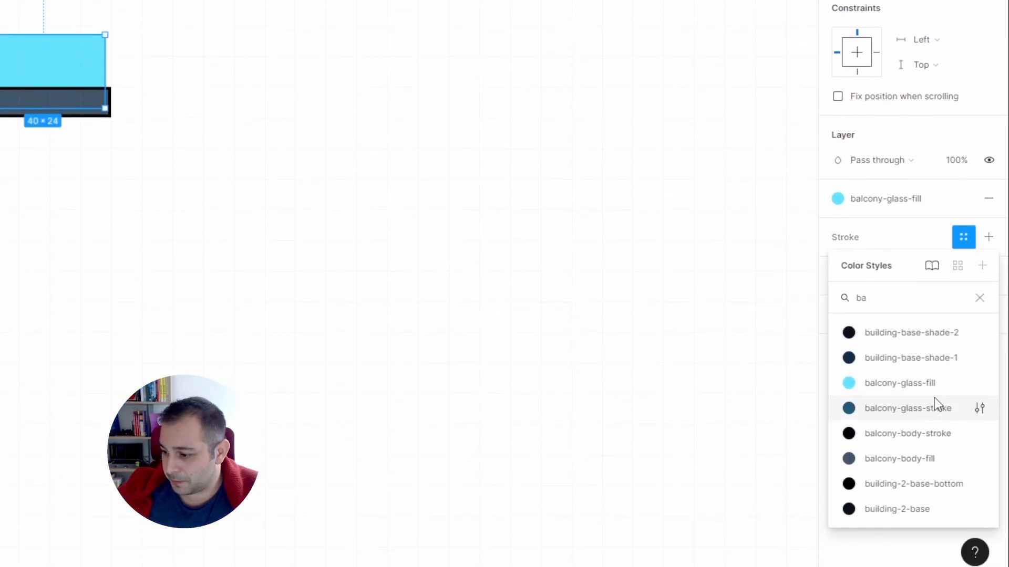
pyautogui.click(875, 397)
pyautogui.click(297, 284)
# Step: Create a component from the L shape and the glass rectangle and rename it balcony
pyautogui.moveTo(97, 184); pyautogui.dragTo(490, 406)
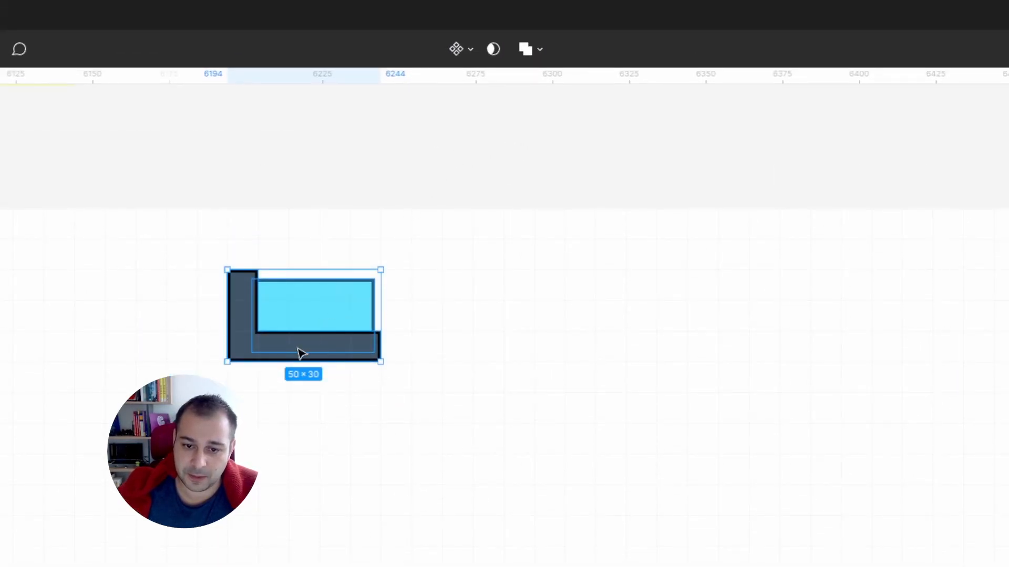
pyautogui.rightClick(297, 305)
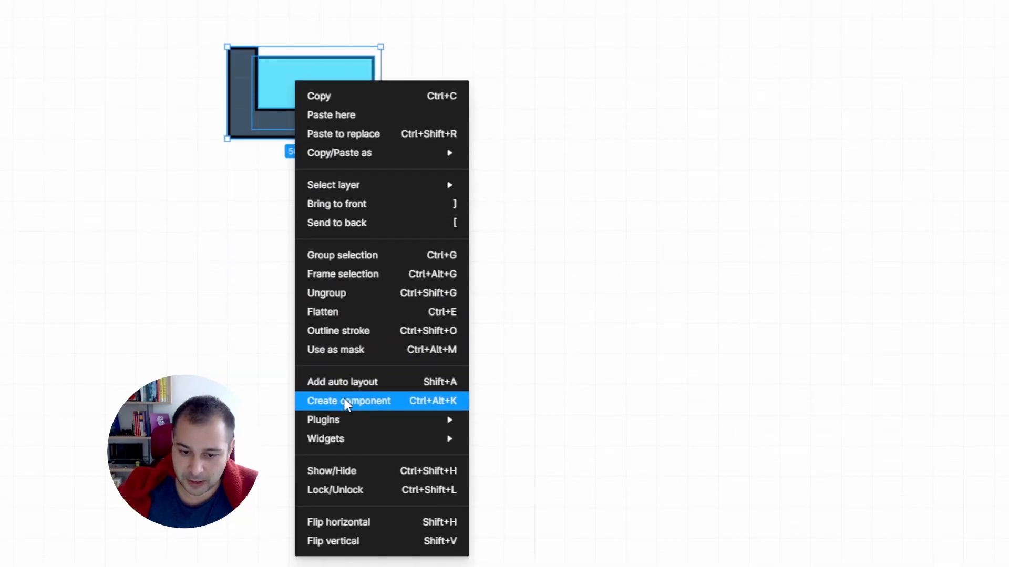
pyautogui.click(347, 402)
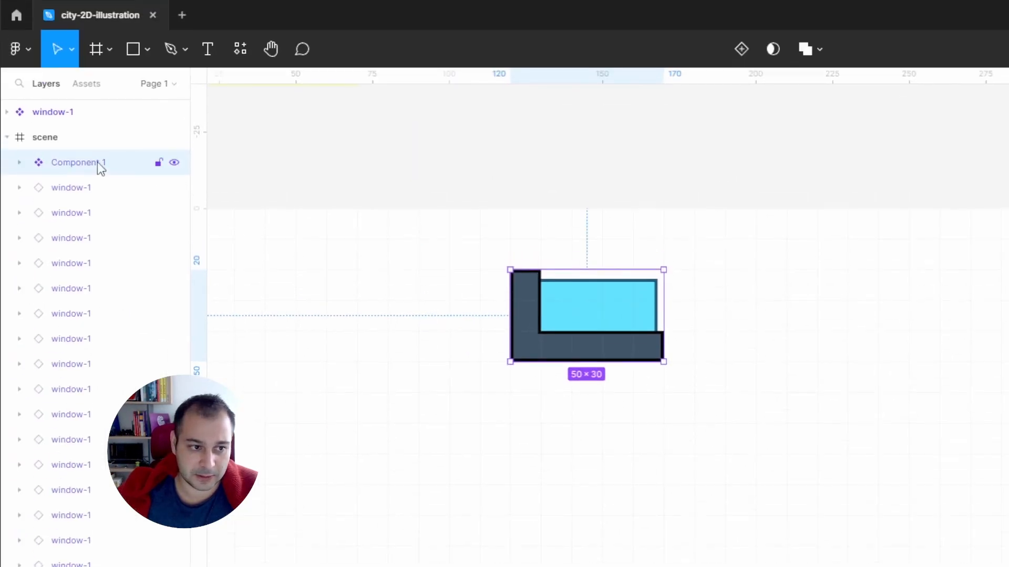
pyautogui.doubleClick(96, 162)
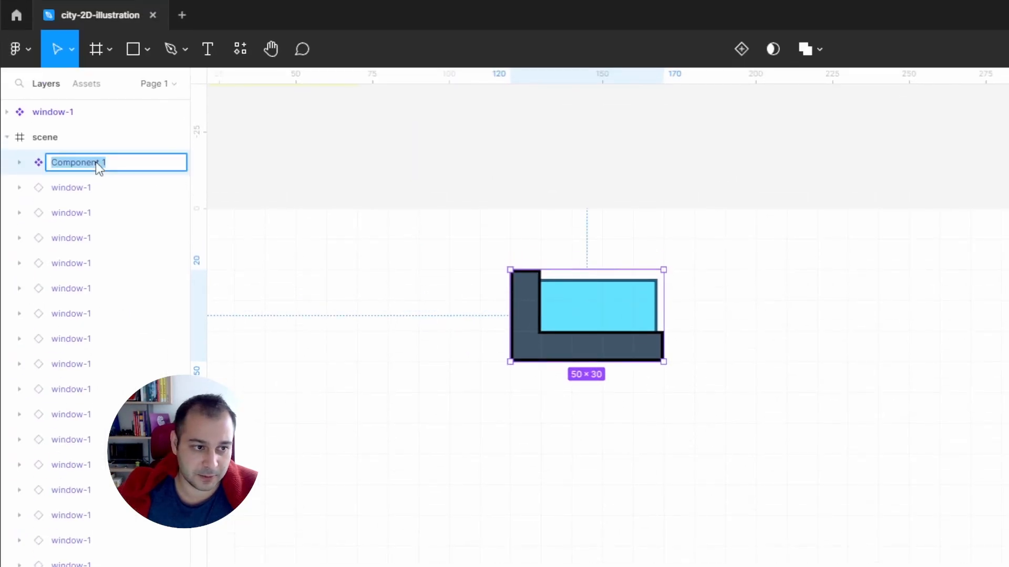
pyautogui.write('balcony')
pyautogui.press('Return')
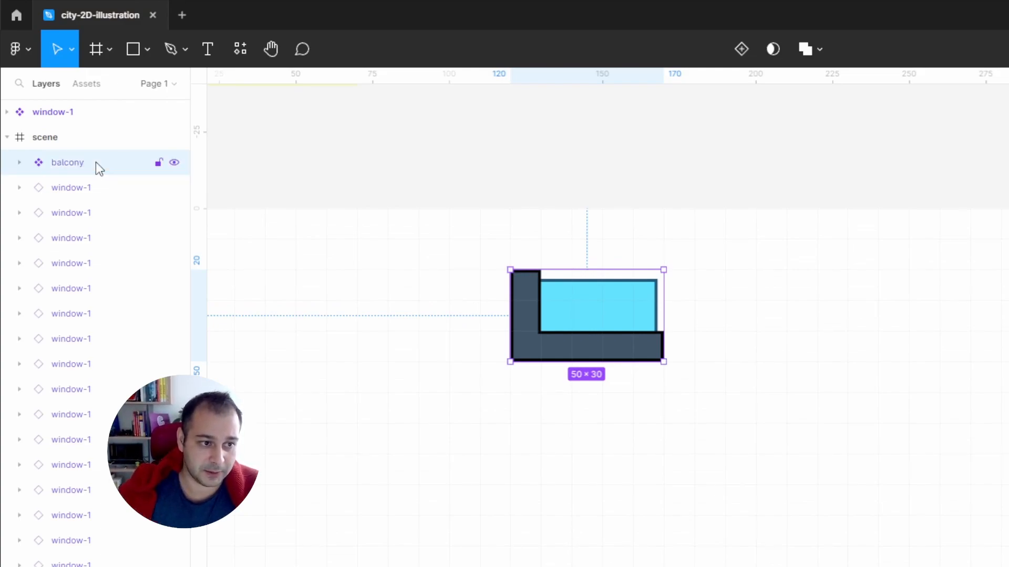
# Step: Move the balcony component out of the scene frame, placing it beside the window-1 component above the frame
pyautogui.scroll(-2, 379, 242)
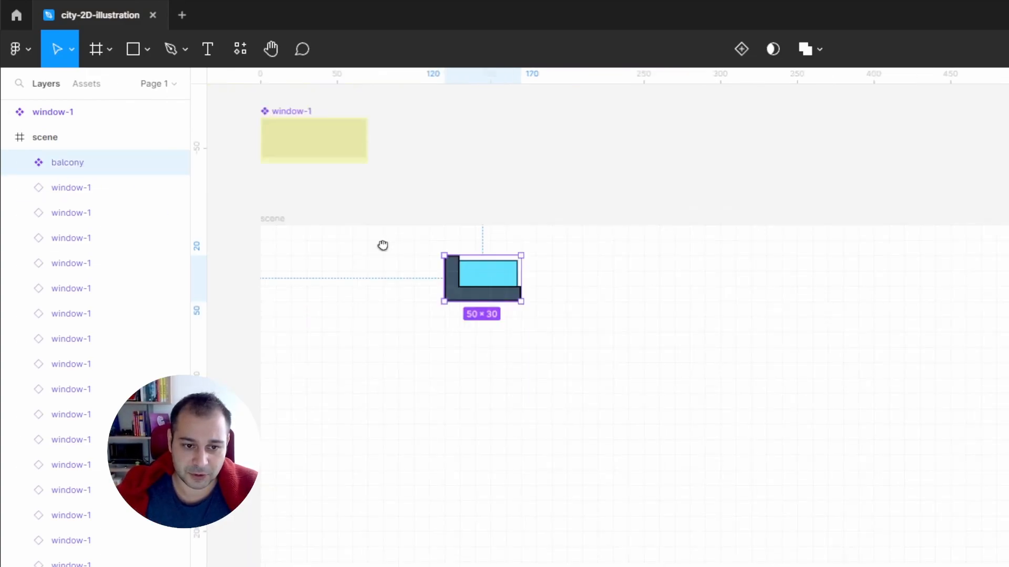
pyautogui.moveTo(380, 243); pyautogui.dragTo(415, 297)
pyautogui.moveTo(507, 350); pyautogui.dragTo(449, 215)
pyautogui.click(540, 238)
pyautogui.scroll(-1, 602, 363)
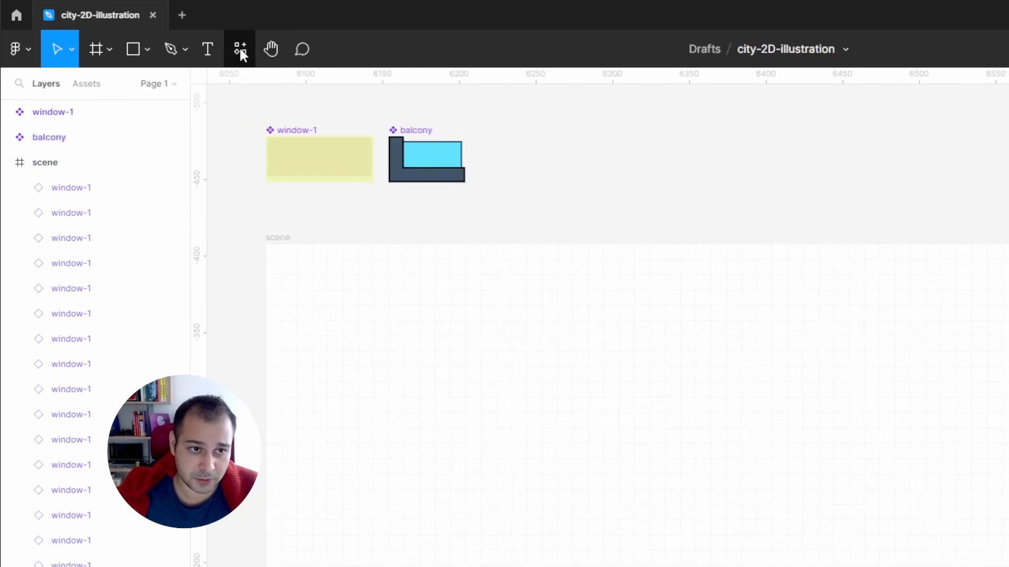
# Step: Insert an instance of the balcony component and place it over the building's left edge by the top windows, at X 300, Y 460
pyautogui.click(240, 49)
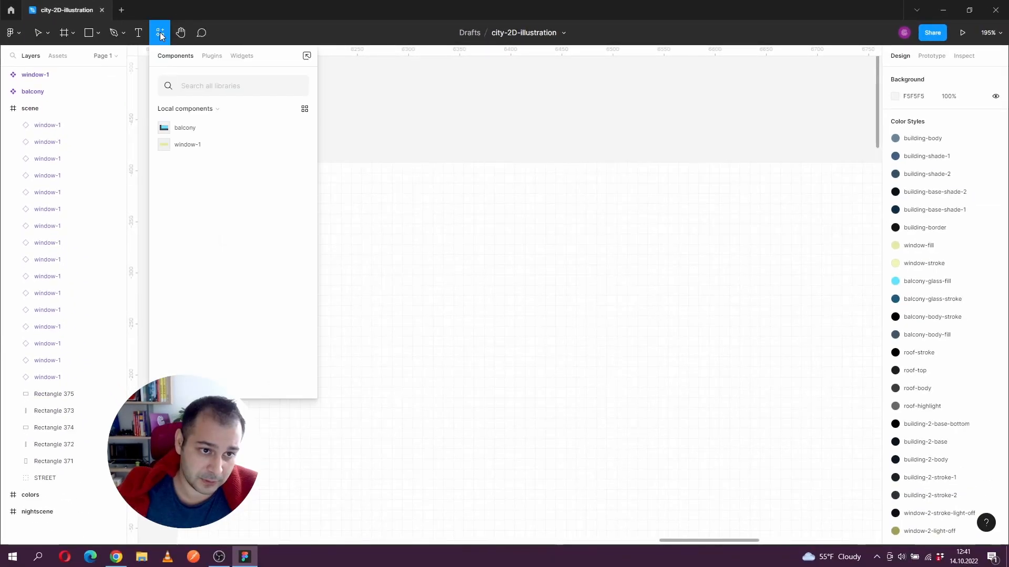
pyautogui.click(185, 129)
pyautogui.scroll(-2, 580, 358)
pyautogui.moveTo(594, 401); pyautogui.dragTo(497, 245)
pyautogui.scroll(2, 505, 237)
pyautogui.moveTo(389, 99); pyautogui.dragTo(395, 453)
pyautogui.scroll(3, 435, 465)
pyautogui.scroll(-3, 410, 322)
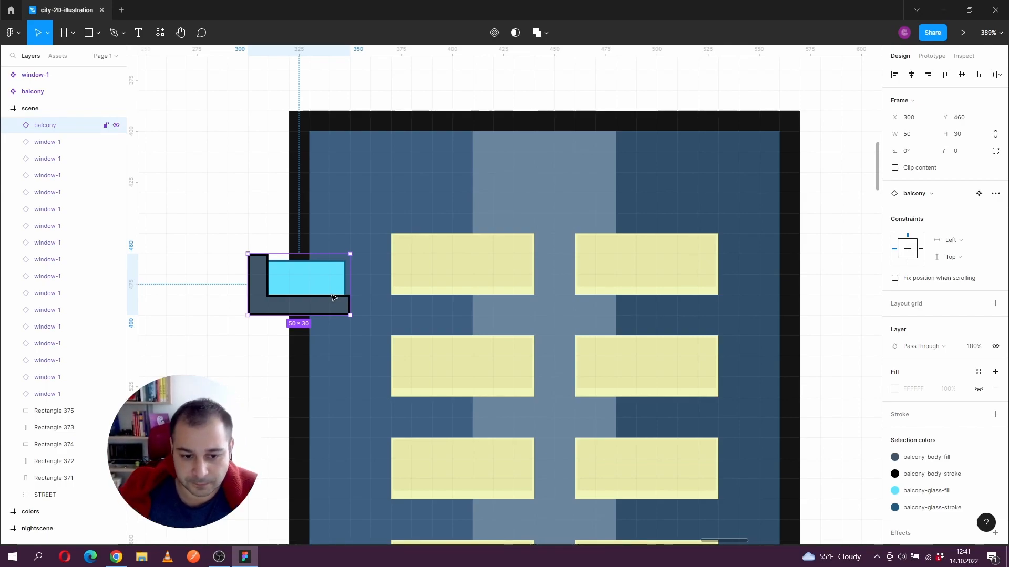
pyautogui.click(210, 317)
pyautogui.click(296, 291)
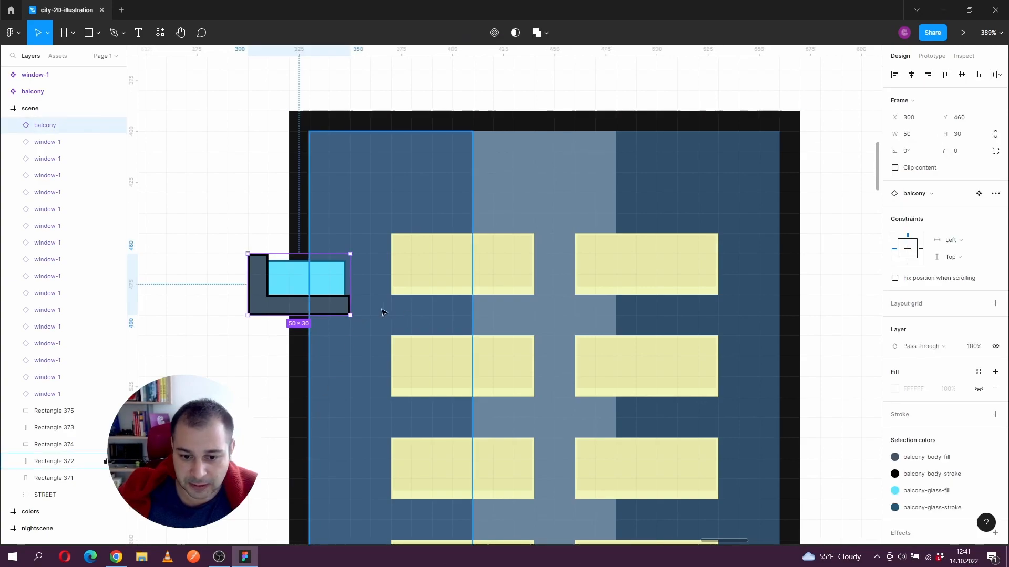
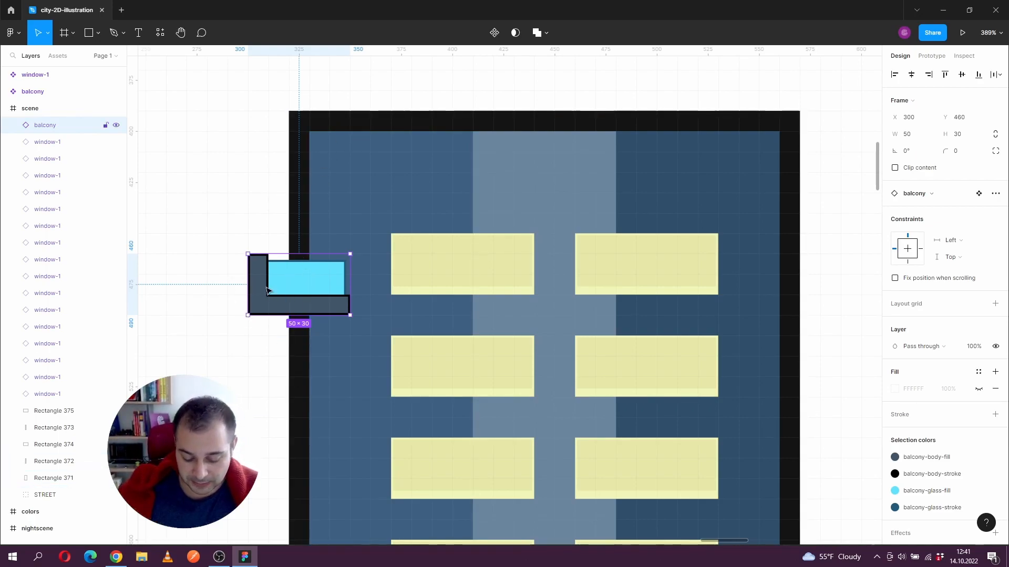
# Step: Duplicate the balcony onto the building's right edge at X 540, Y 460, and flip the copy horizontally
pyautogui.keyDown('alt'); pyautogui.moveTo(266, 291); pyautogui.dragTo(766, 302); pyautogui.keyUp('alt')
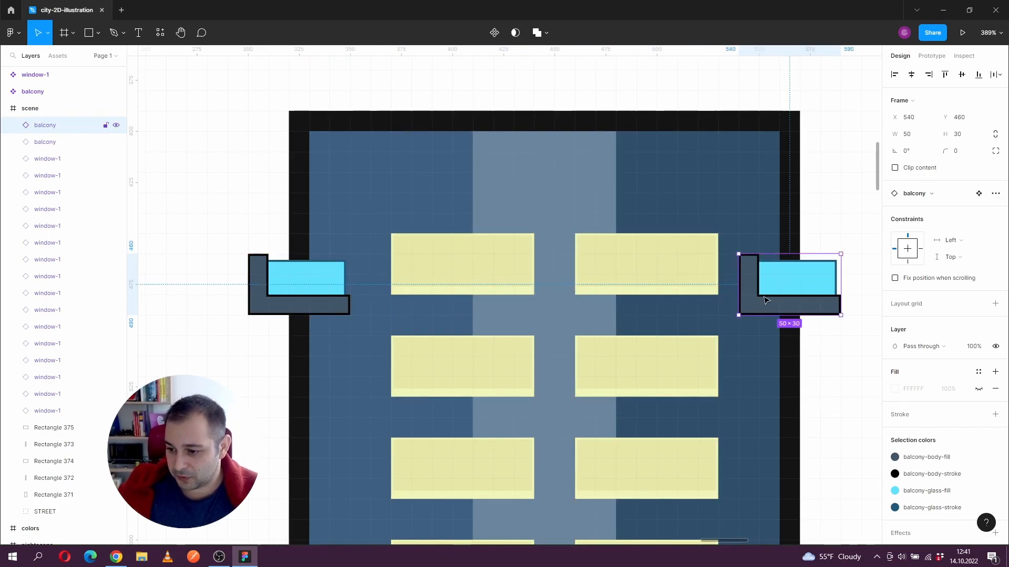
pyautogui.rightClick(786, 293)
pyautogui.click(827, 516)
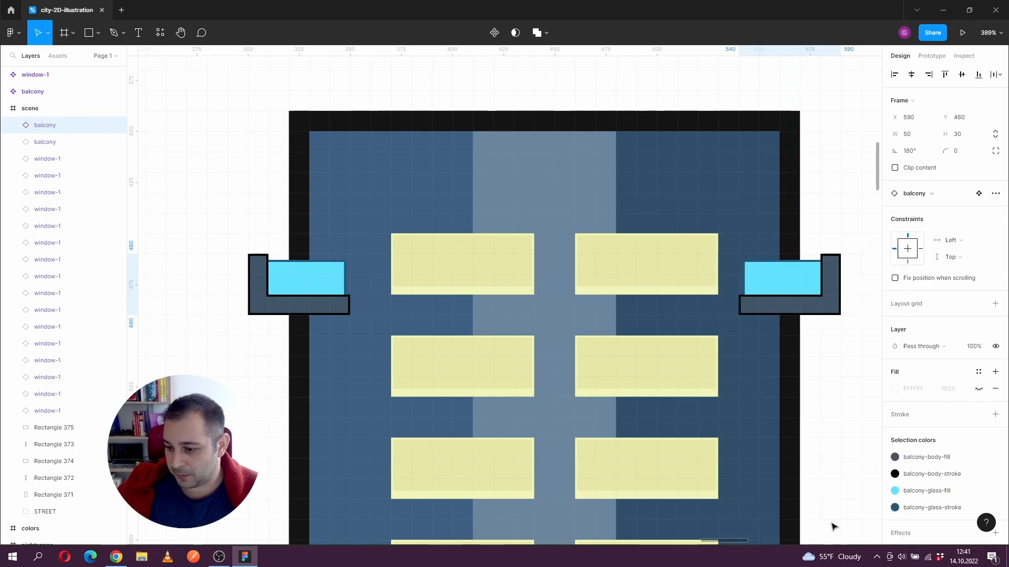
pyautogui.scroll(-5, 368, 249)
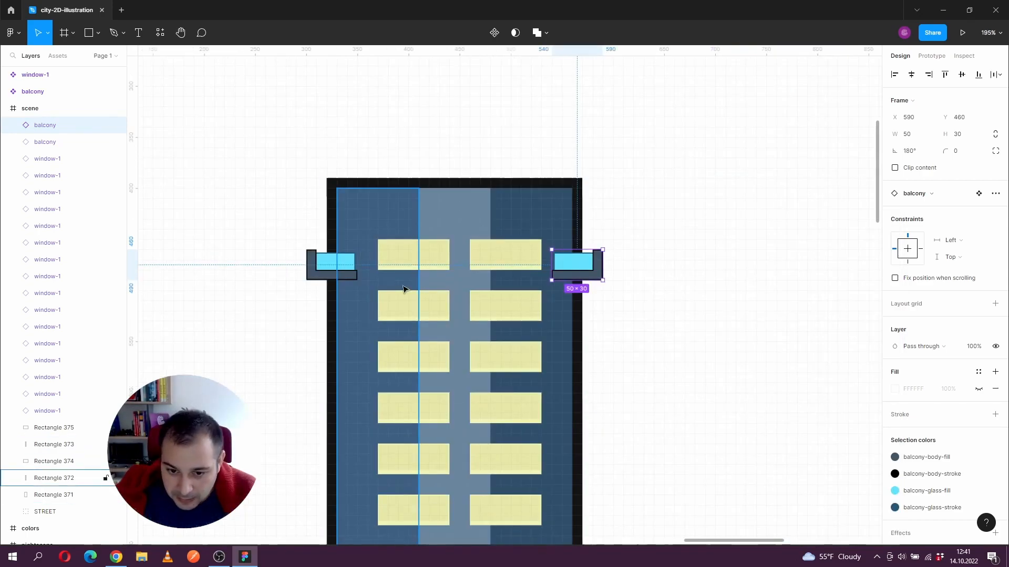
# Step: Select the left and right balconies together and duplicate the pair down to the second window row, at Y 510
pyautogui.click(330, 269)
pyautogui.keyDown('shift'); pyautogui.click(576, 265); pyautogui.keyUp('shift')
pyautogui.moveTo(438, 315); pyautogui.dragTo(459, 264)
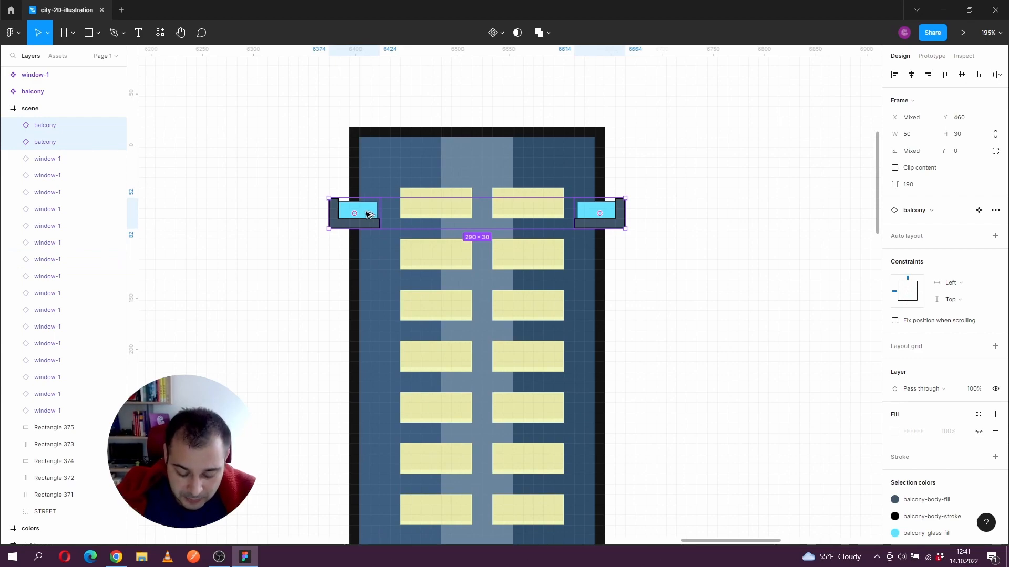
pyautogui.moveTo(368, 215); pyautogui.dragTo(366, 264)
pyautogui.scroll(-5, 639, 333)
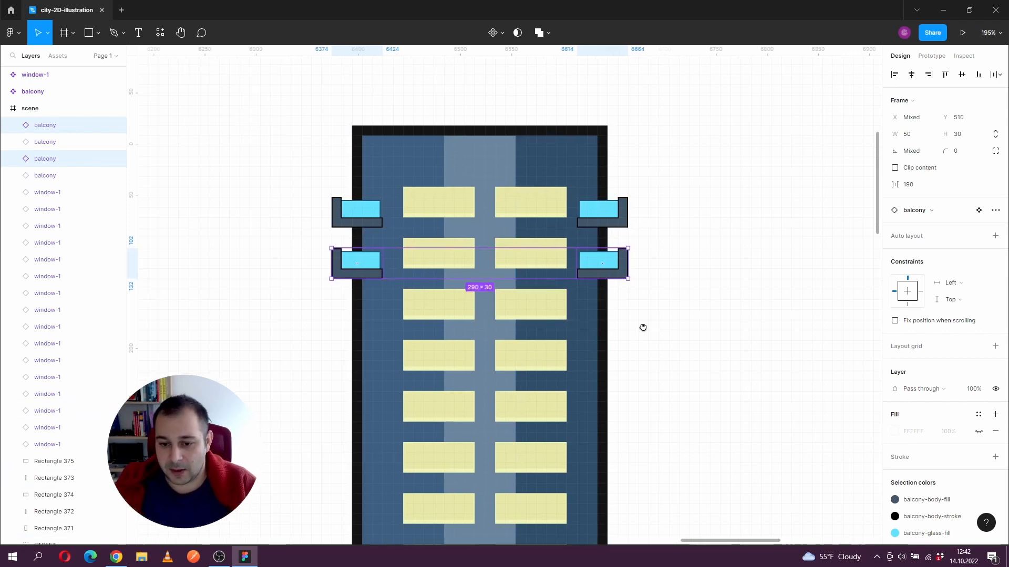
# Step: Duplicate the balcony pair down the building's sides at the same 50 px spacing, one pair per window row to Y 810
pyautogui.scroll(2, 650, 314)
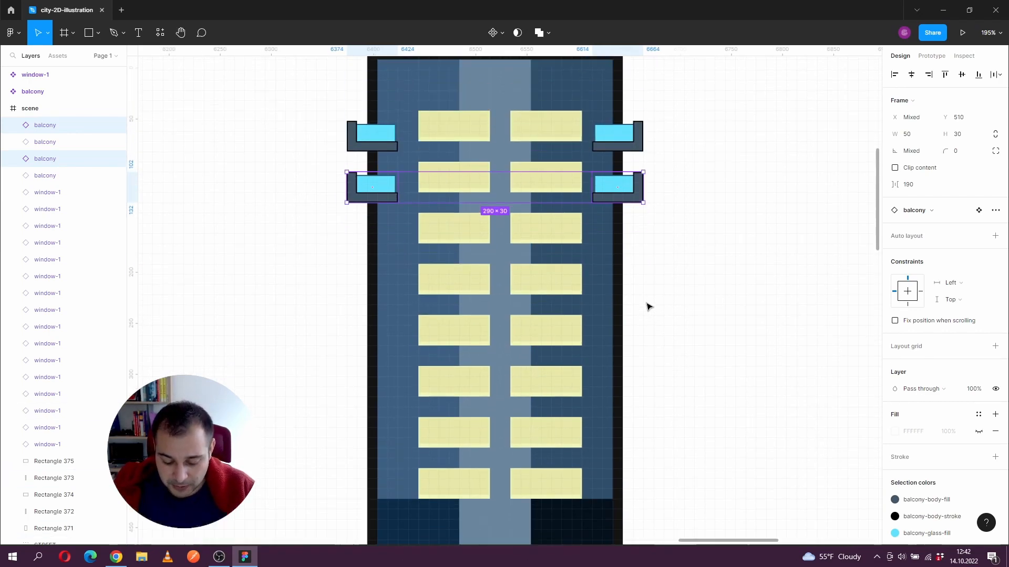
pyautogui.hotkey('ctrl', 'd')
pyautogui.hotkey('ctrl', 'd')
pyautogui.hotkey('ctrl', 'd')
pyautogui.hotkey('ctrl', 'd')
pyautogui.hotkey('ctrl', 'd')
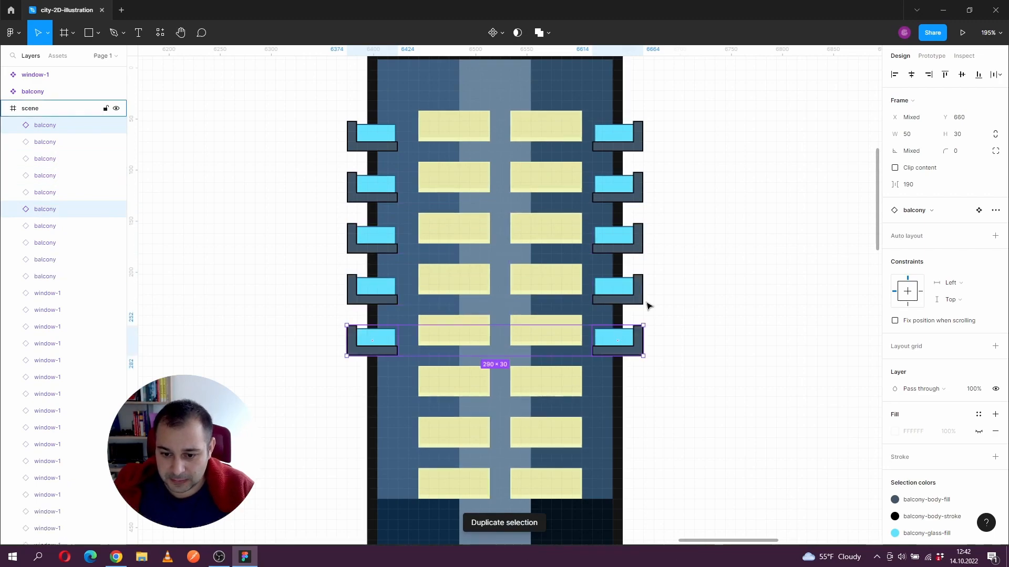
pyautogui.hotkey('ctrl', 'd')
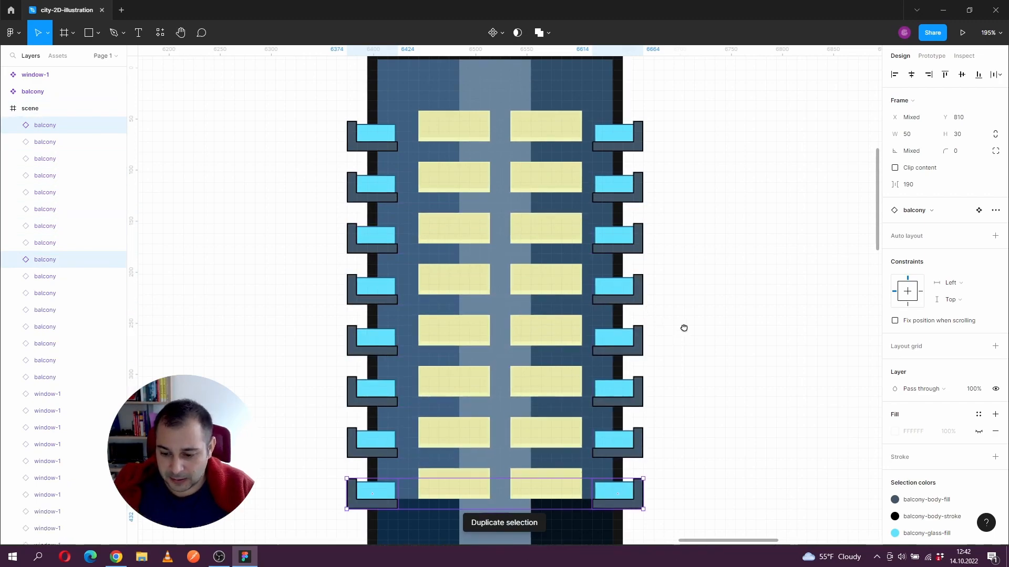
pyautogui.scroll(-2, 683, 333)
pyautogui.click(736, 447)
pyautogui.press('-')
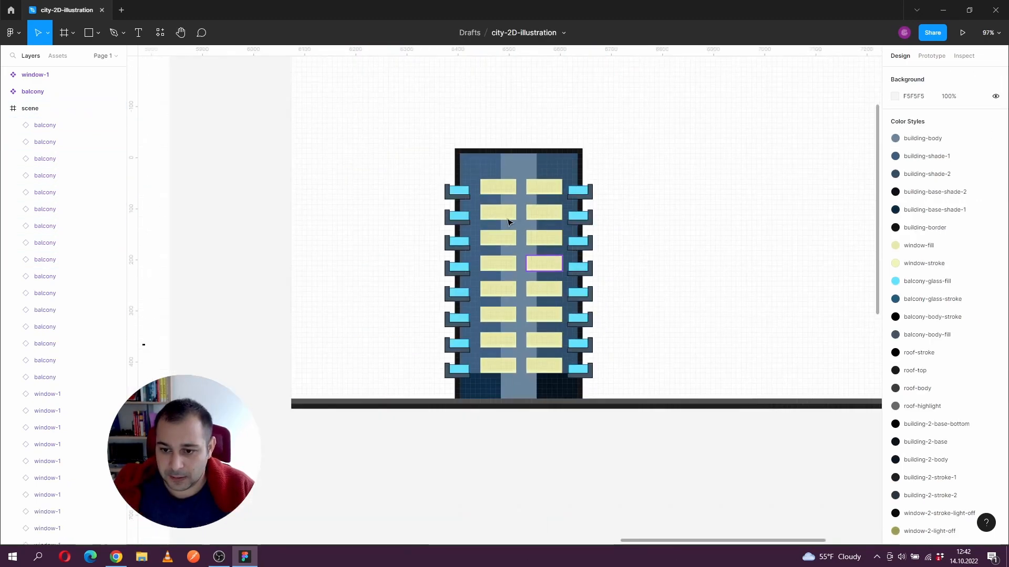
# Step: Draw a rectangle about 65 × 30 over the building's top-left corner at X 290, Y 370
pyautogui.scroll(2, 512, 215)
pyautogui.scroll(3, 511, 206)
pyautogui.moveTo(500, 181); pyautogui.dragTo(525, 217)
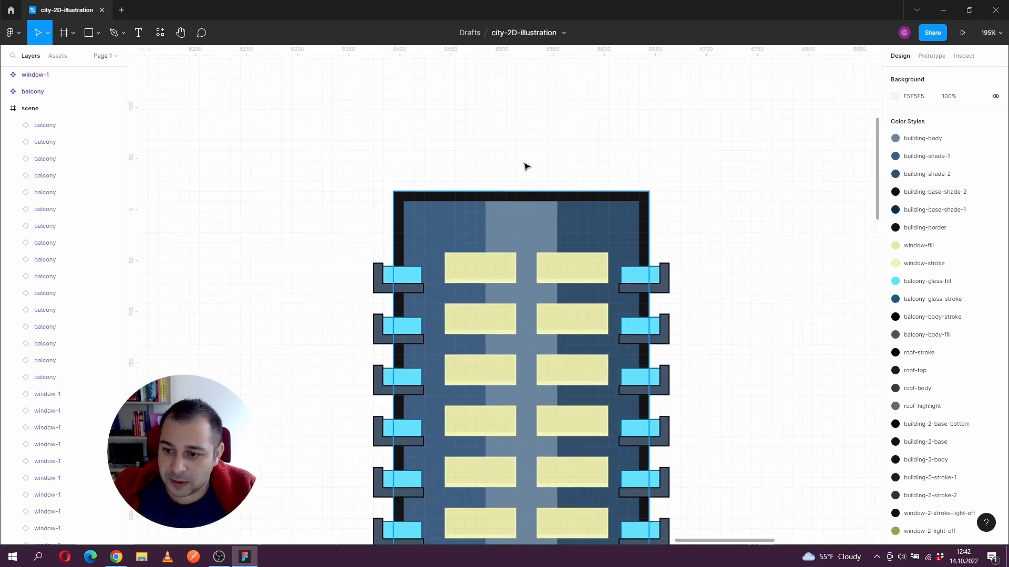
pyautogui.scroll(1, 522, 157)
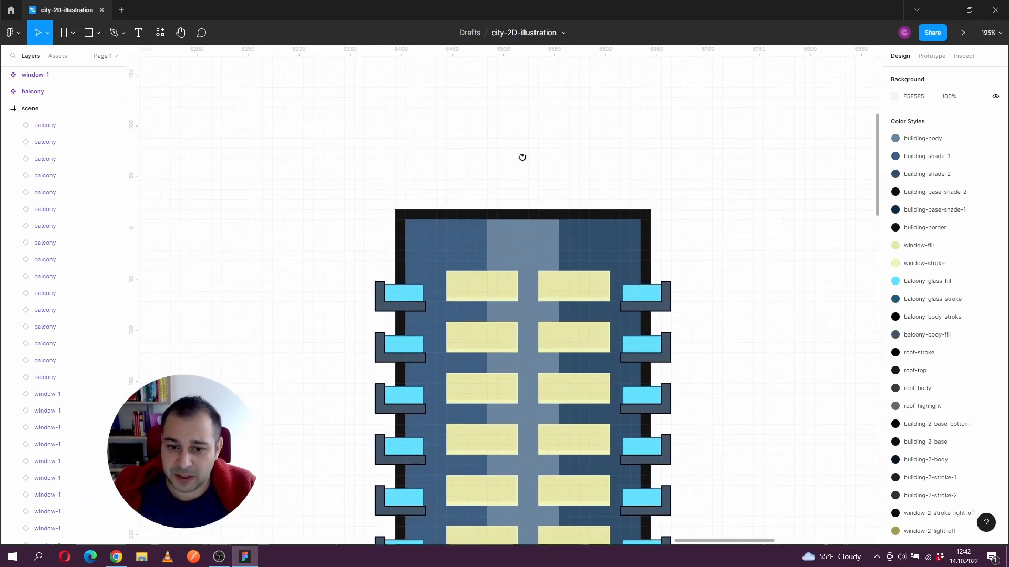
pyautogui.click(98, 33)
pyautogui.click(88, 59)
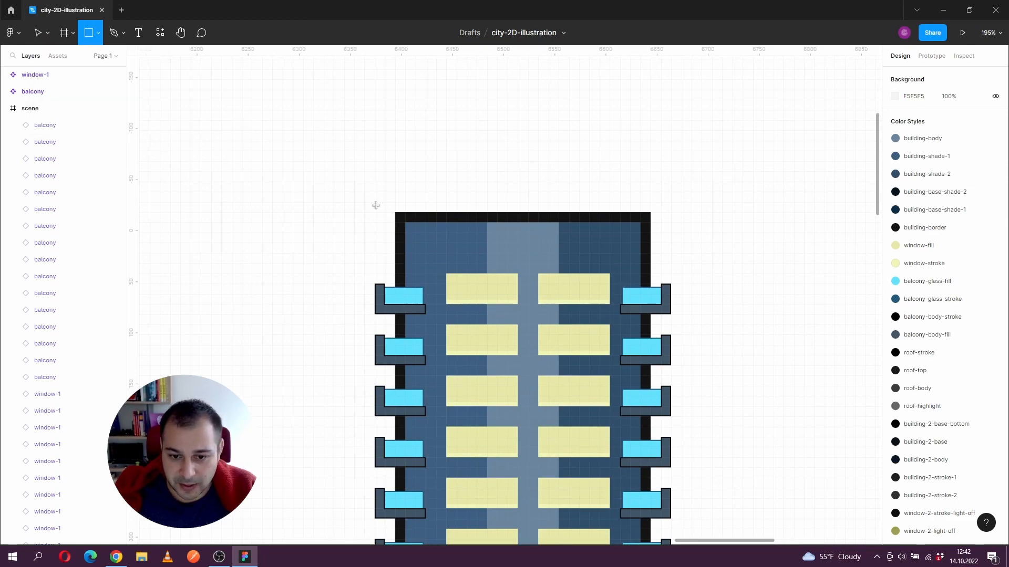
pyautogui.moveTo(364, 192); pyautogui.dragTo(431, 222)
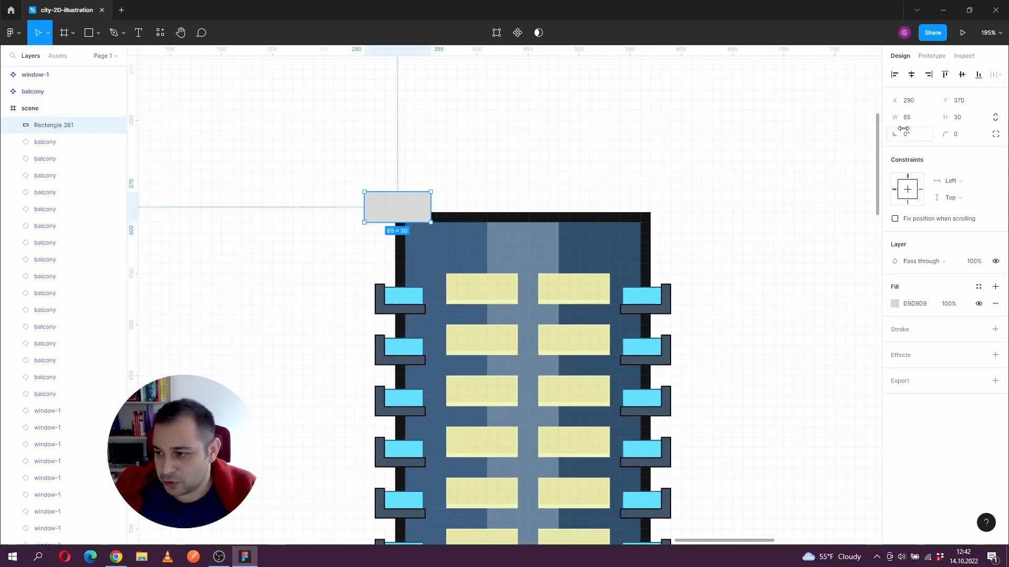
# Step: Set the corner rectangle's width to 50 and move it down to Y 380
pyautogui.click(917, 118)
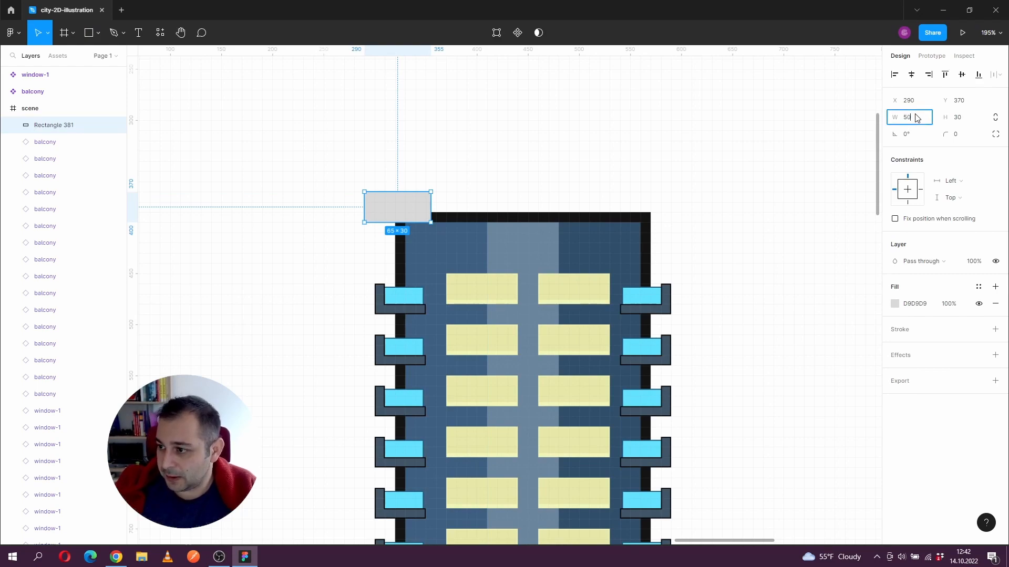
pyautogui.press('Tab')
pyautogui.press('Escape')
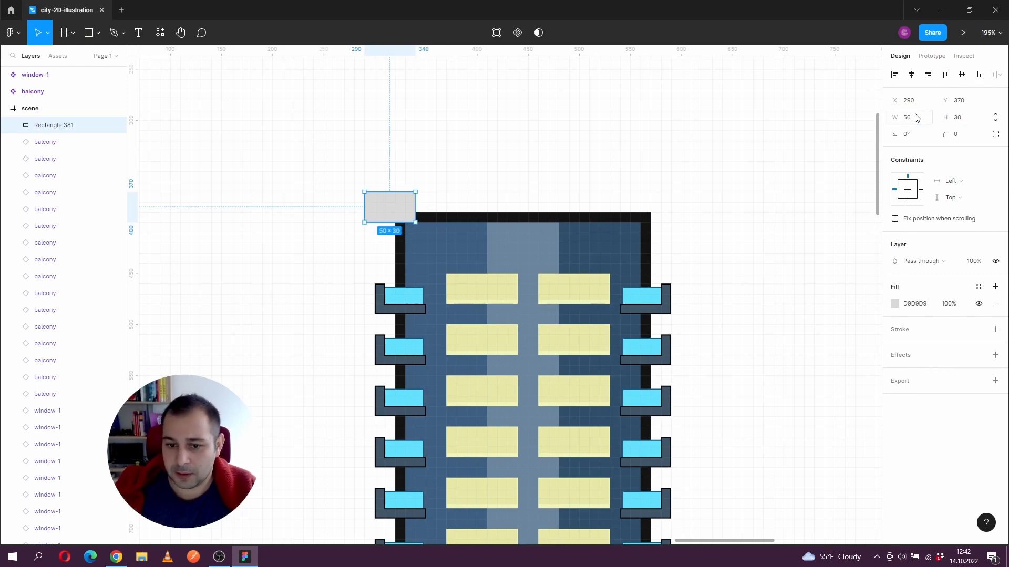
pyautogui.click(484, 200)
pyautogui.moveTo(383, 214); pyautogui.dragTo(380, 224)
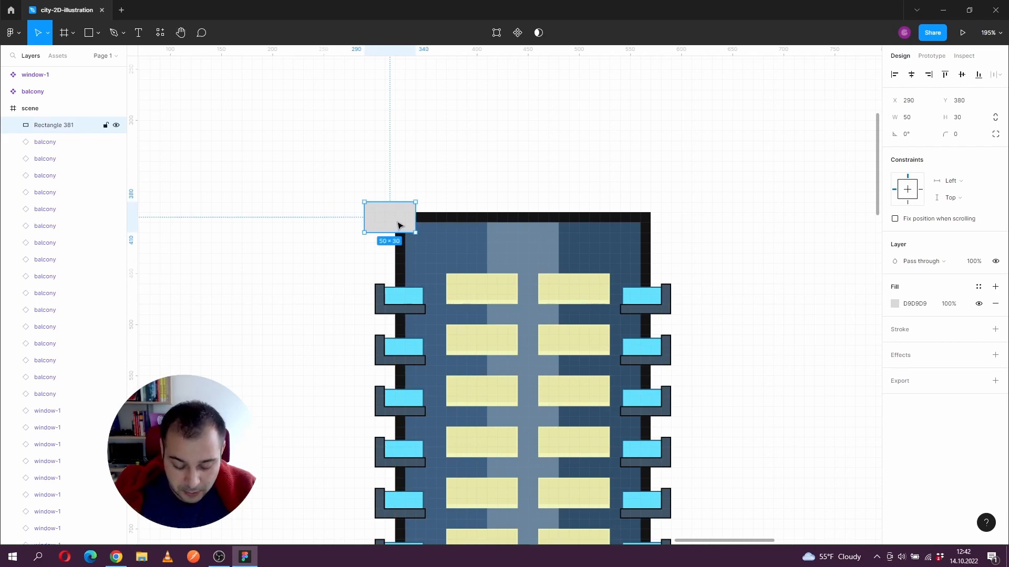
# Step: Duplicate the corner rectangle onto the building's top-right corner at X 550, Y 380, and fill both rectangles with red BB3636
pyautogui.moveTo(401, 226); pyautogui.dragTo(667, 225)
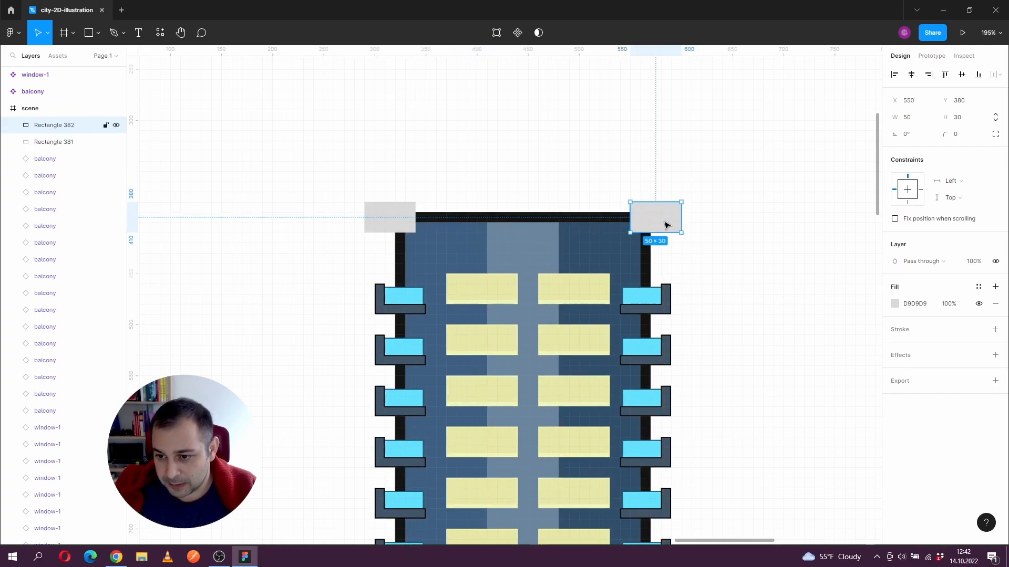
pyautogui.keyDown('shift'); pyautogui.click(414, 221); pyautogui.keyUp('shift')
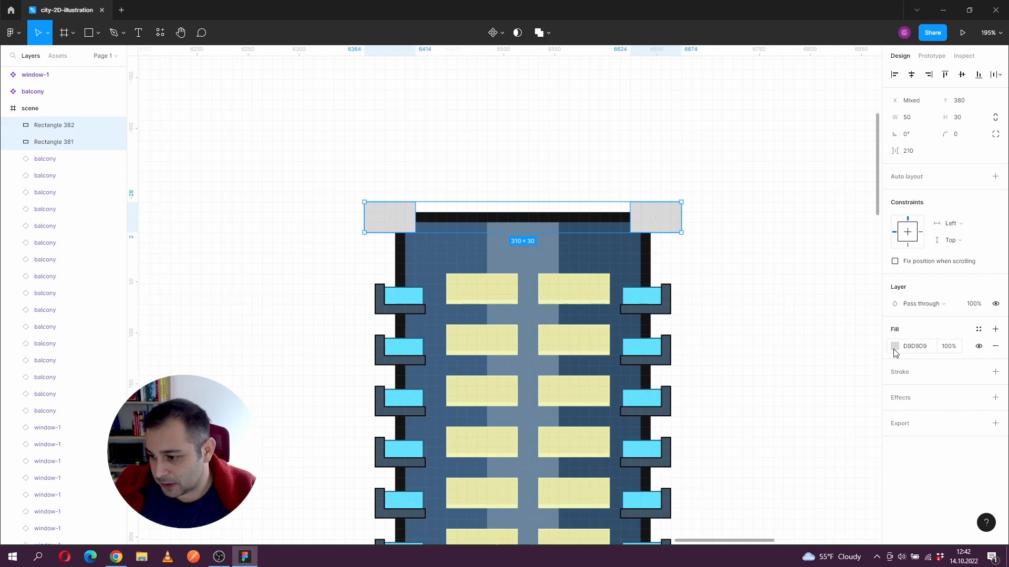
pyautogui.click(894, 348)
pyautogui.click(846, 316)
pyautogui.click(871, 273)
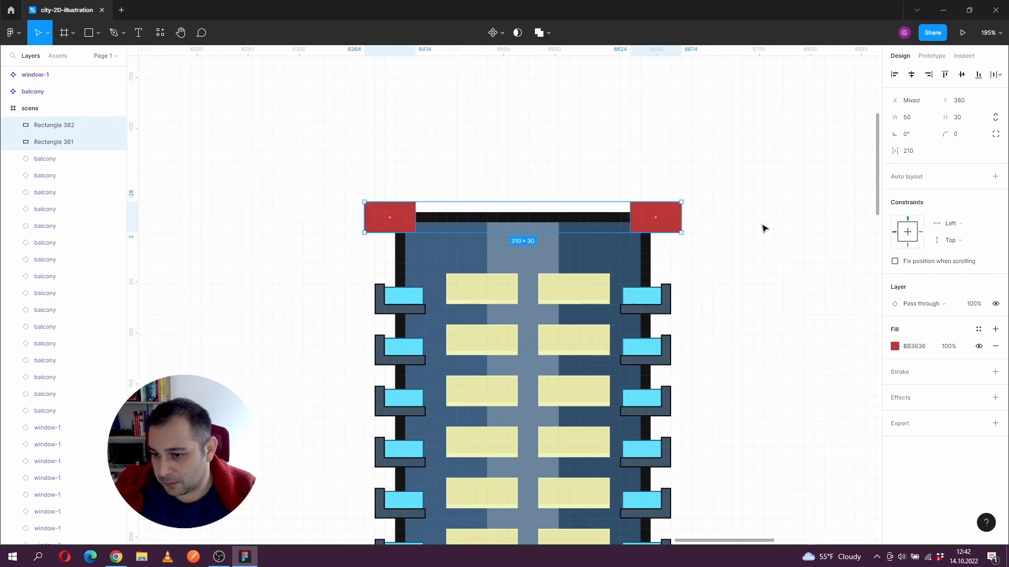
pyautogui.click(763, 228)
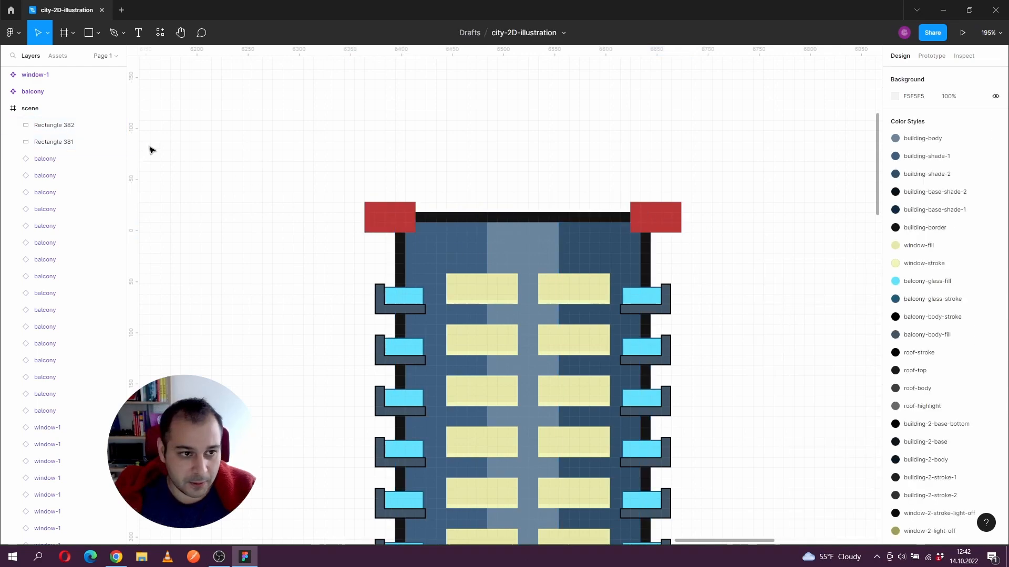
# Step: Draw a 250 × 20 rectangle along the building's top edge at X 320, Y 370, overlapping both red corner rectangles
pyautogui.click(98, 33)
pyautogui.click(89, 60)
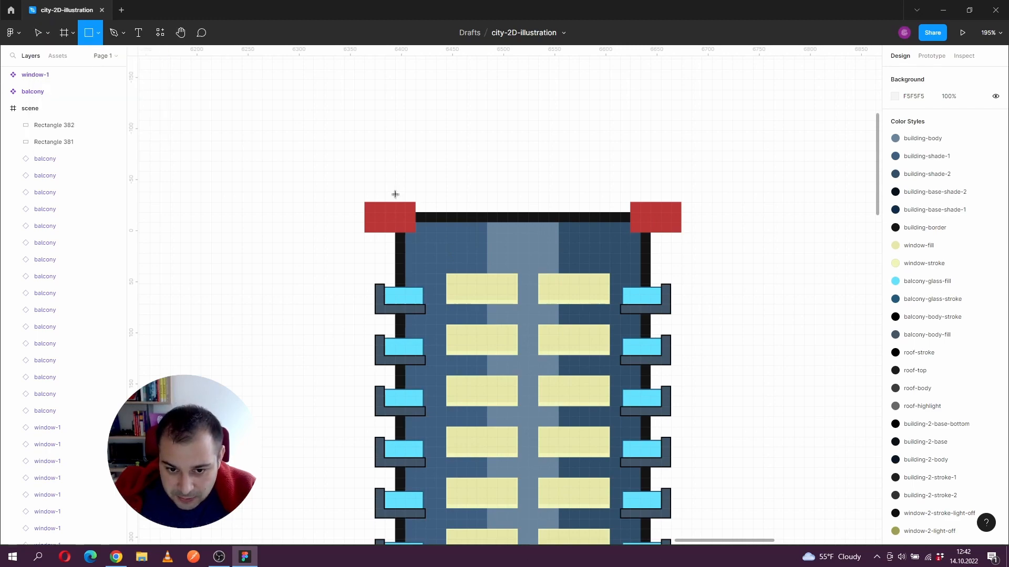
pyautogui.moveTo(396, 193); pyautogui.dragTo(653, 212)
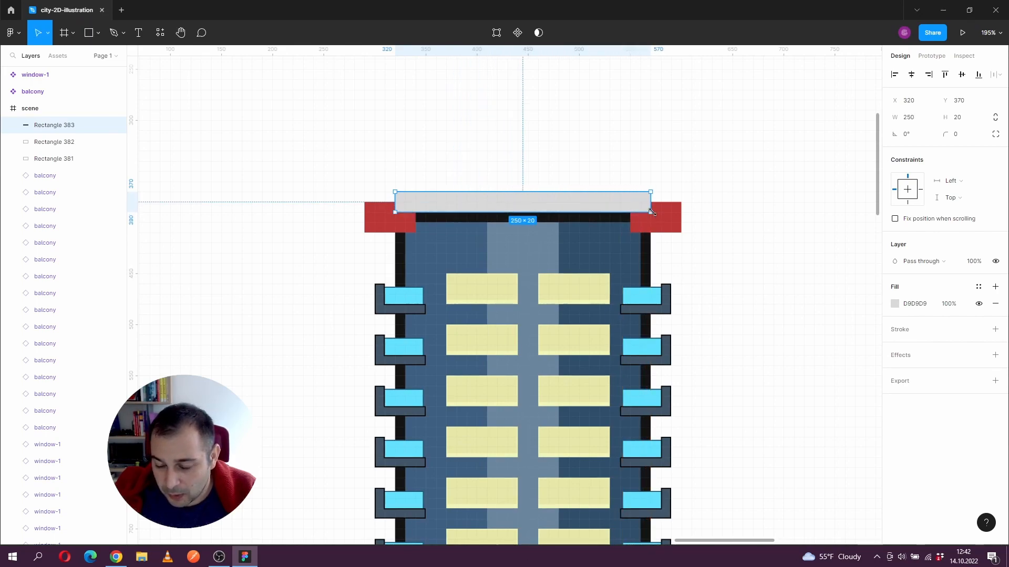
# Step: Combine the two corner rectangles and the long top rectangle into one roof shape with a boolean union
pyautogui.click(382, 228)
pyautogui.keyDown('shift'); pyautogui.click(484, 203); pyautogui.keyUp('shift')
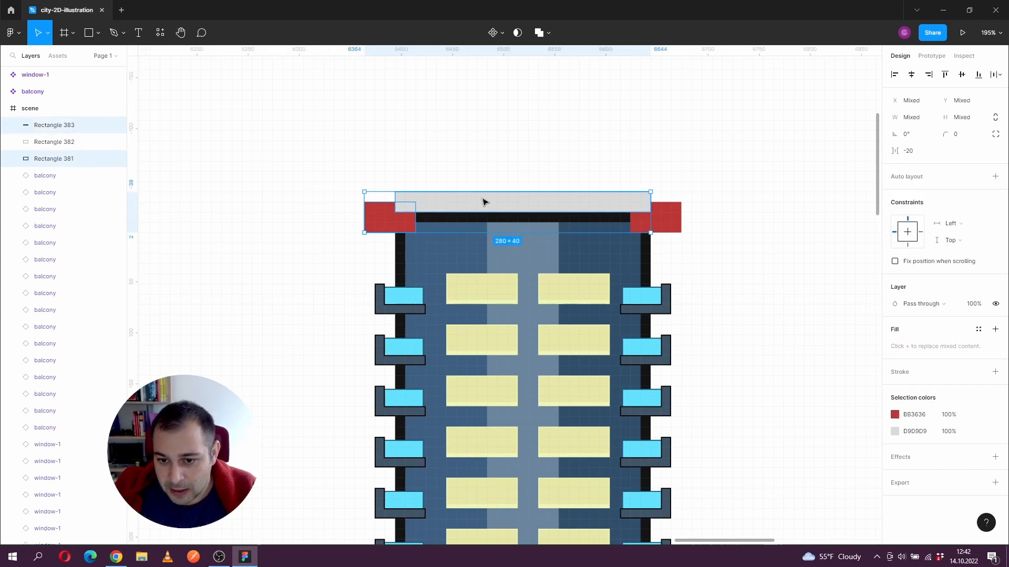
pyautogui.keyDown('shift'); pyautogui.click(672, 218); pyautogui.keyUp('shift')
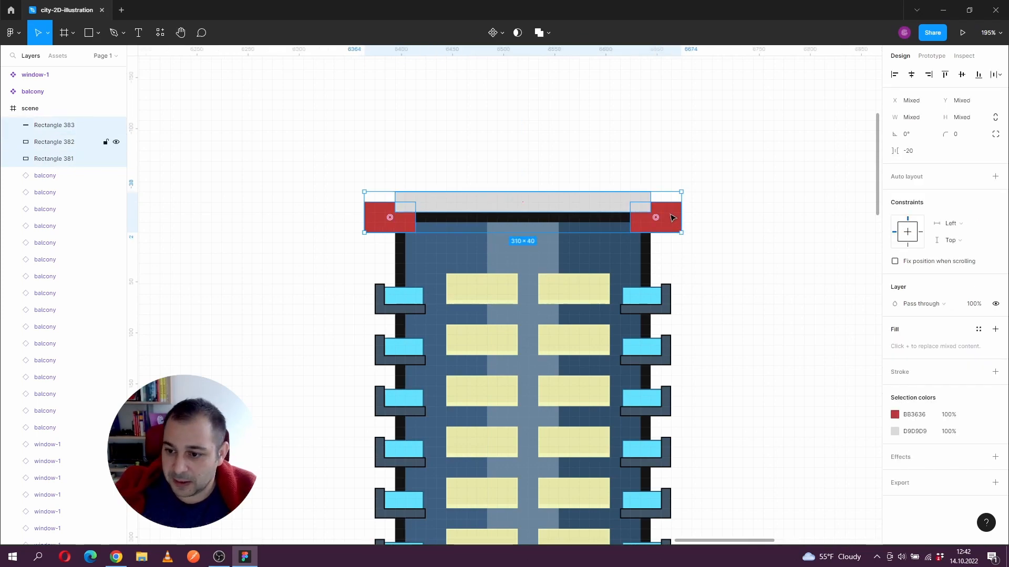
pyautogui.click(538, 33)
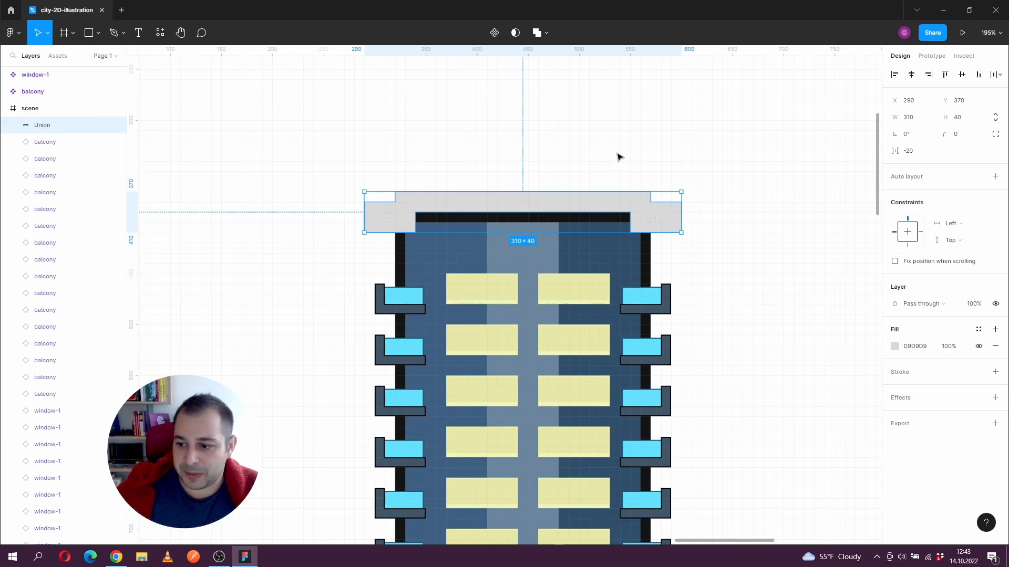
pyautogui.click(690, 159)
# Step: Apply the roof-body color style to the united roof shape's fill
pyautogui.click(594, 203)
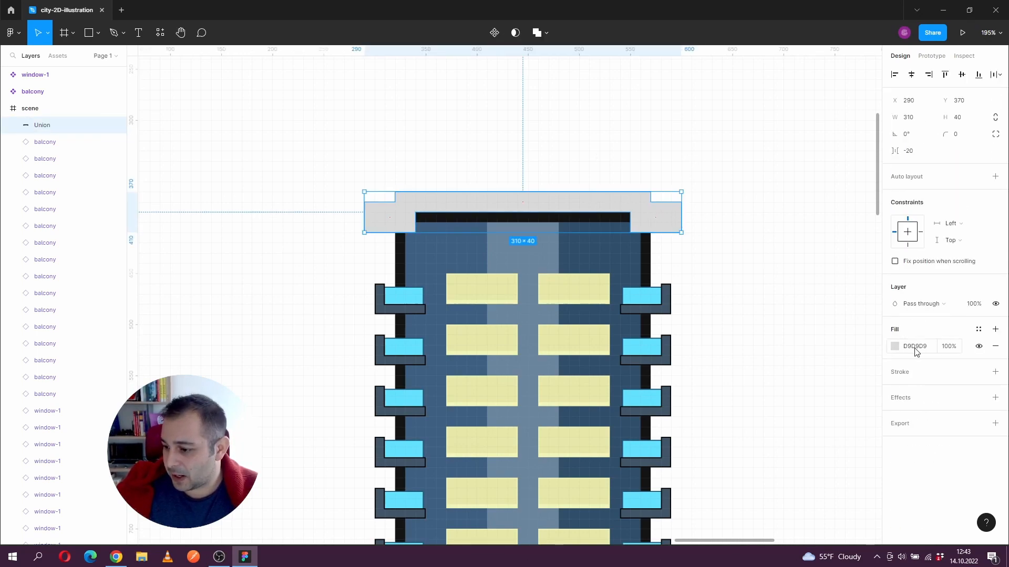
pyautogui.click(979, 331)
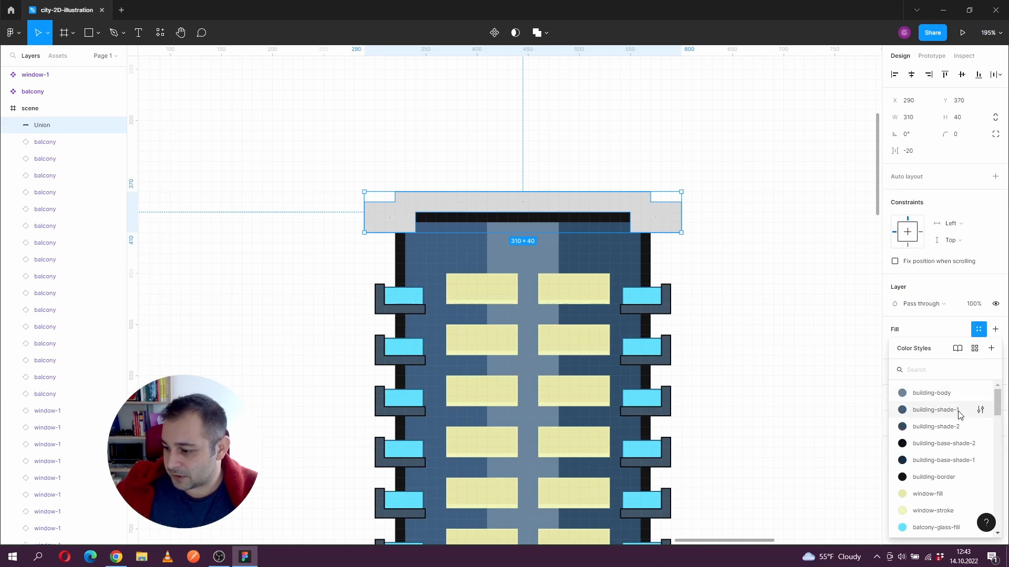
pyautogui.write('roo')
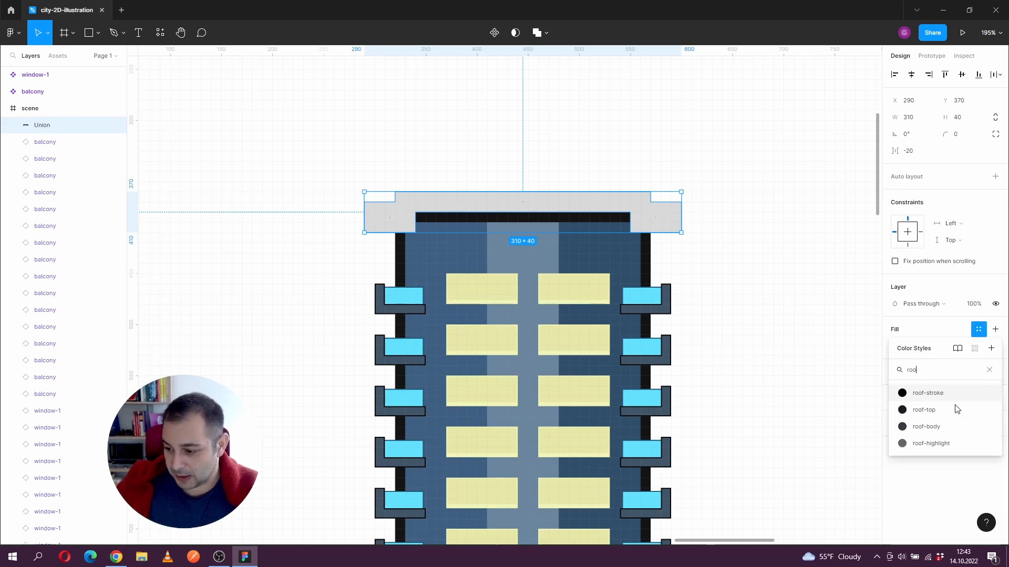
pyautogui.click(926, 427)
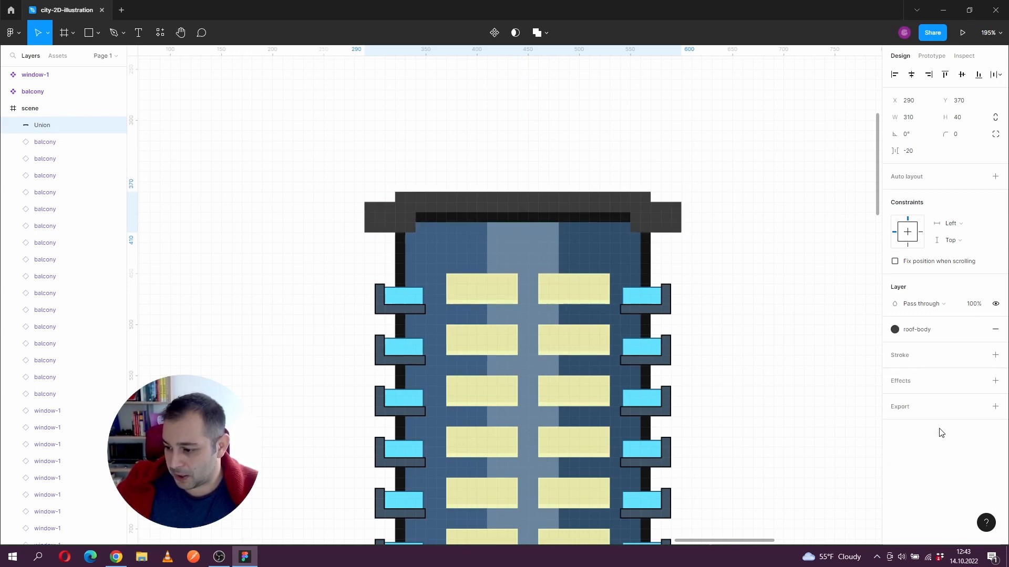
# Step: Add a stroke to the roof shape using the roof-stroke color style
pyautogui.click(978, 355)
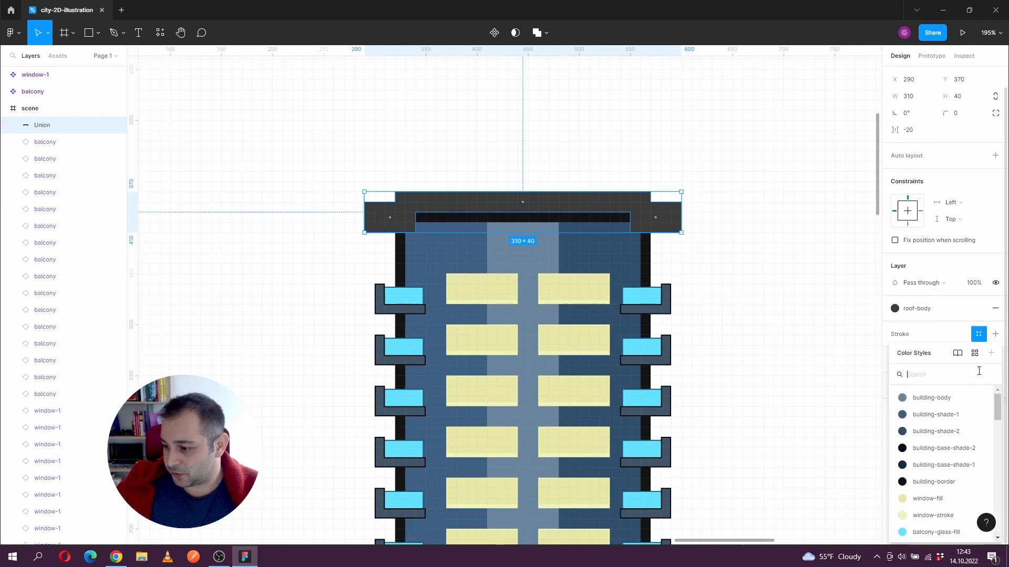
pyautogui.write('rpoo')
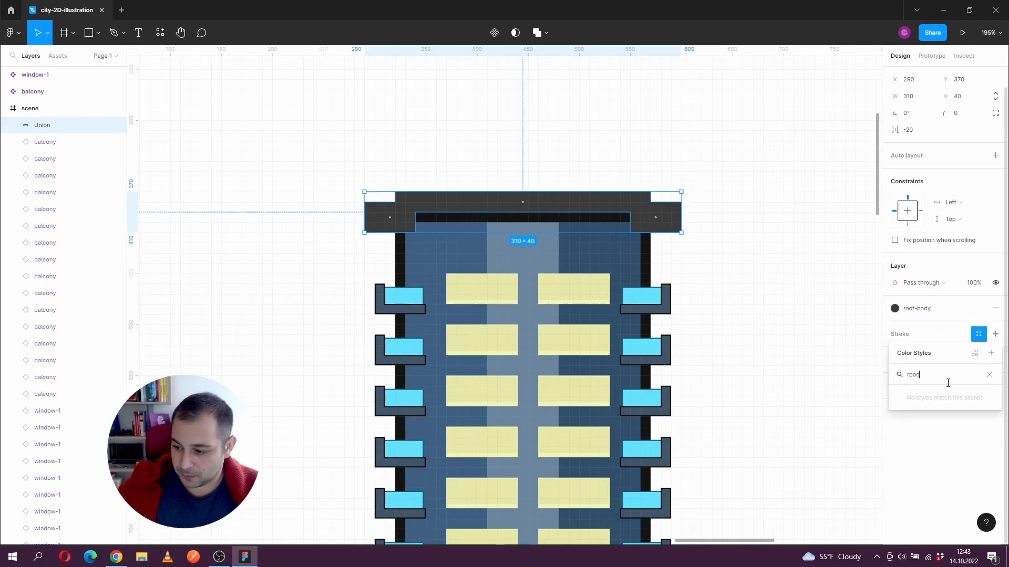
pyautogui.press('BackSpace')
pyautogui.press('BackSpace')
pyautogui.write('oo')
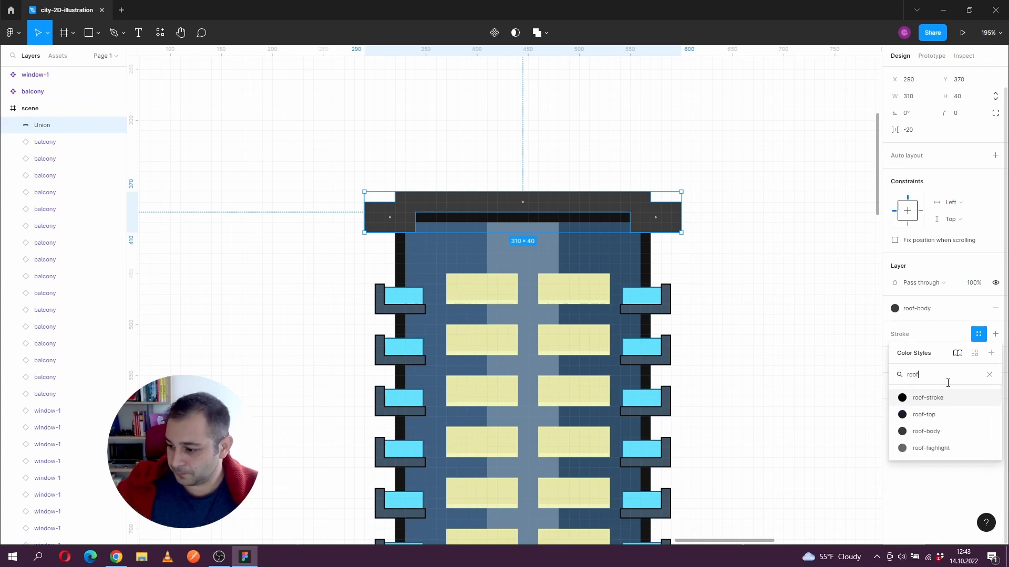
pyautogui.click(940, 399)
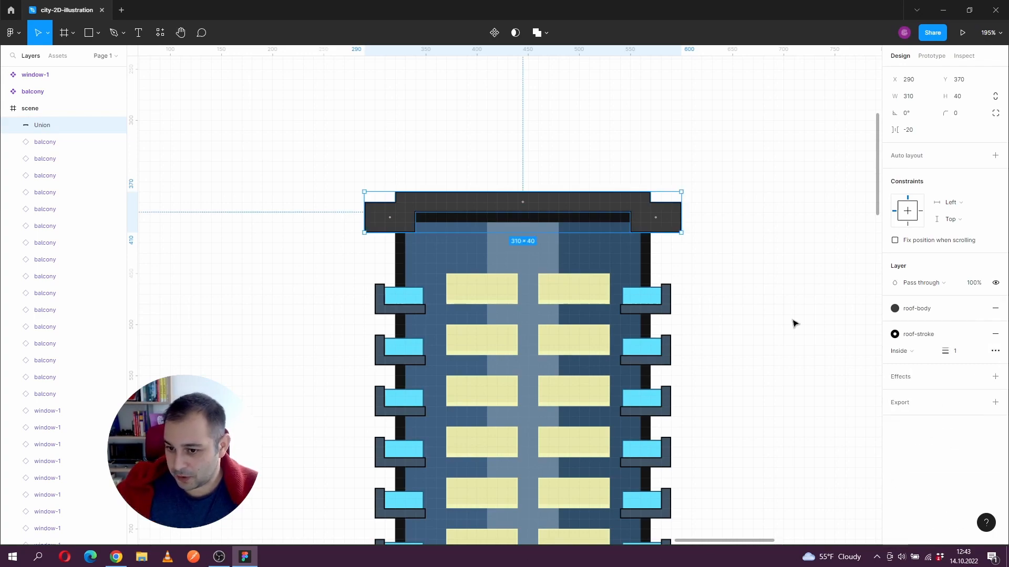
pyautogui.click(746, 268)
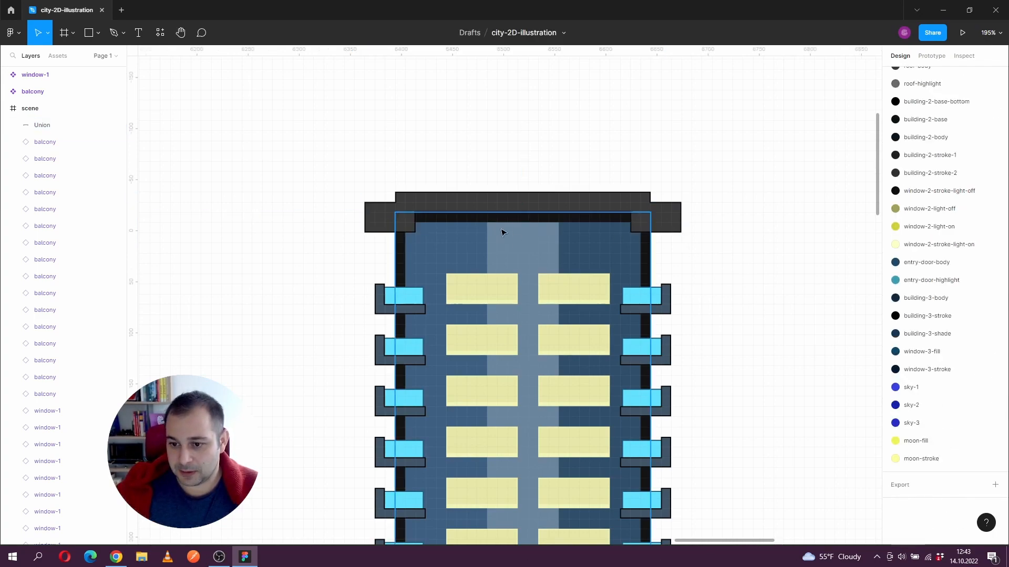
# Step: Draw a 200 × 20 rectangle on top of the roof shape at X 350, Y 350
pyautogui.click(502, 177)
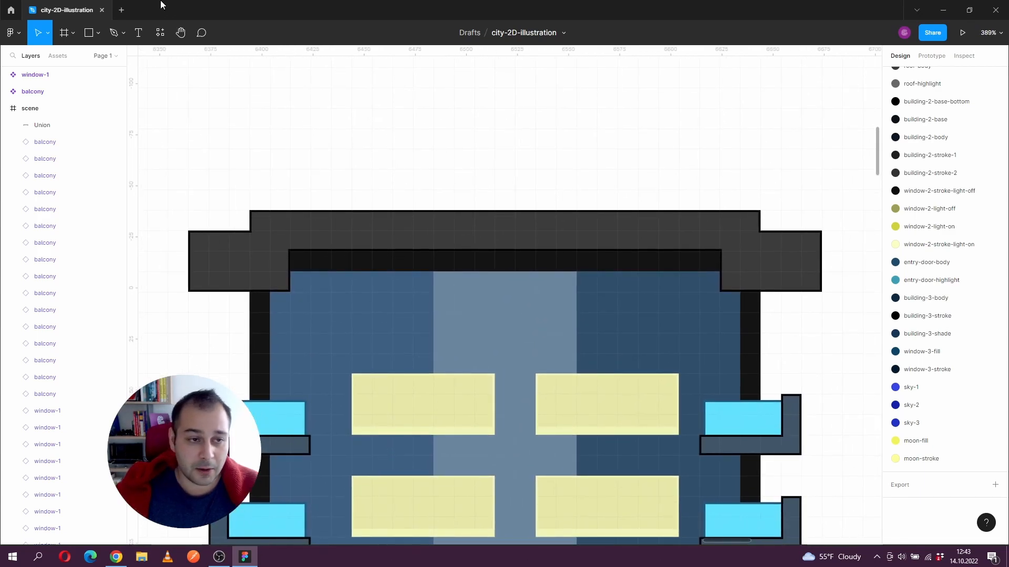
pyautogui.click(90, 32)
pyautogui.click(98, 33)
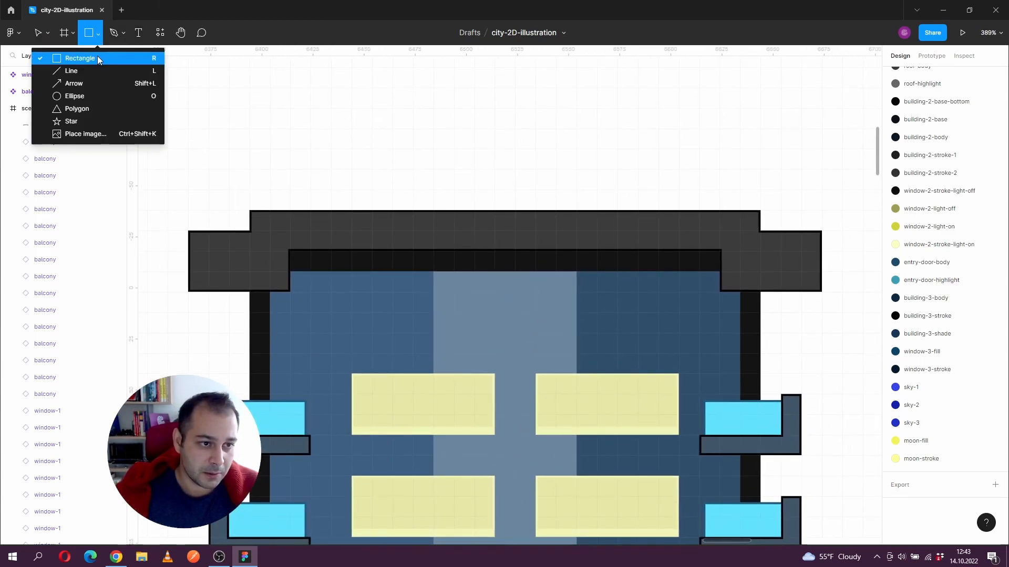
pyautogui.click(97, 55)
pyautogui.moveTo(310, 170)
pyautogui.mouseDown()
pyautogui.moveTo(363, 215)
pyautogui.moveTo(730, 213)
pyautogui.moveTo(702, 211)
pyautogui.moveTo(720, 210)
pyautogui.mouseUp()
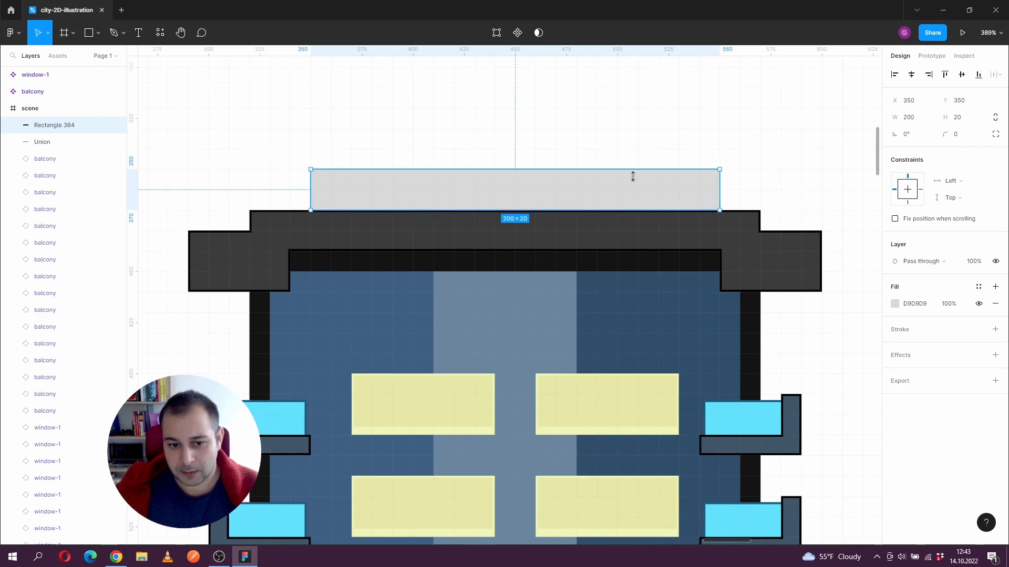
# Step: Reposition and resize the rectangle above the roof to 210 × 10 at X 340, Y 360, resting on the roof
pyautogui.moveTo(510, 197); pyautogui.dragTo(503, 197)
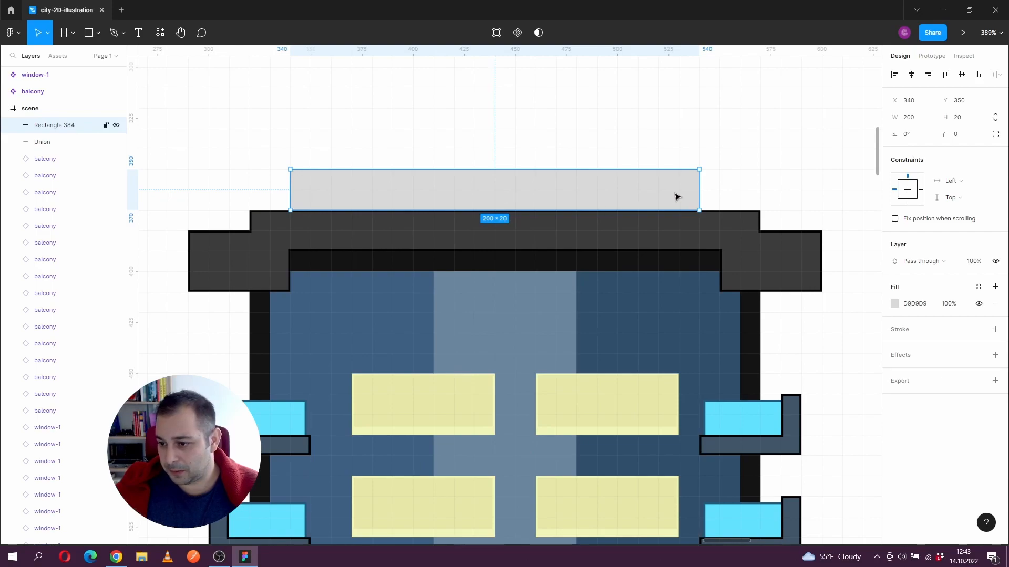
pyautogui.moveTo(702, 190); pyautogui.dragTo(721, 189)
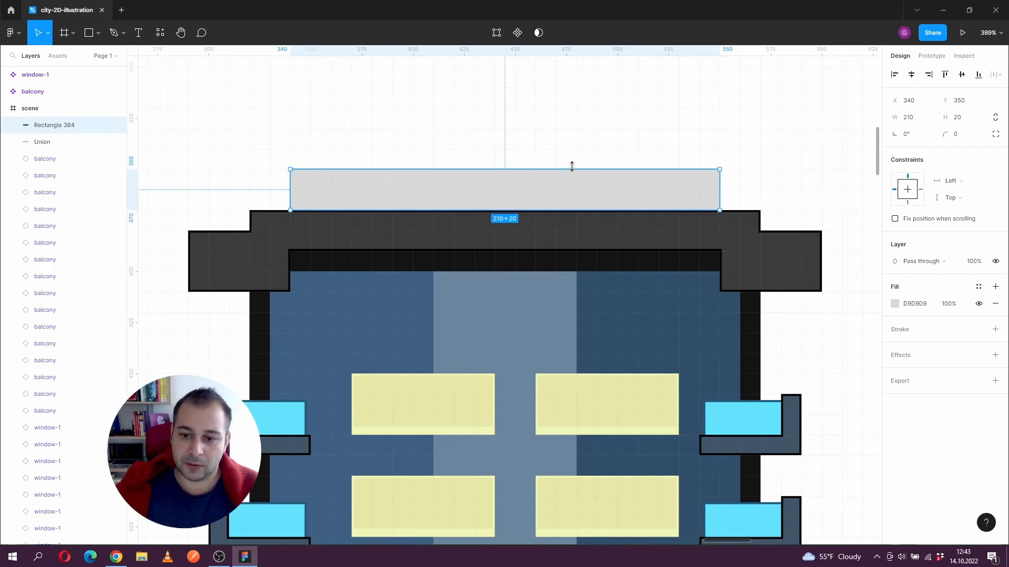
pyautogui.moveTo(572, 169); pyautogui.dragTo(572, 188)
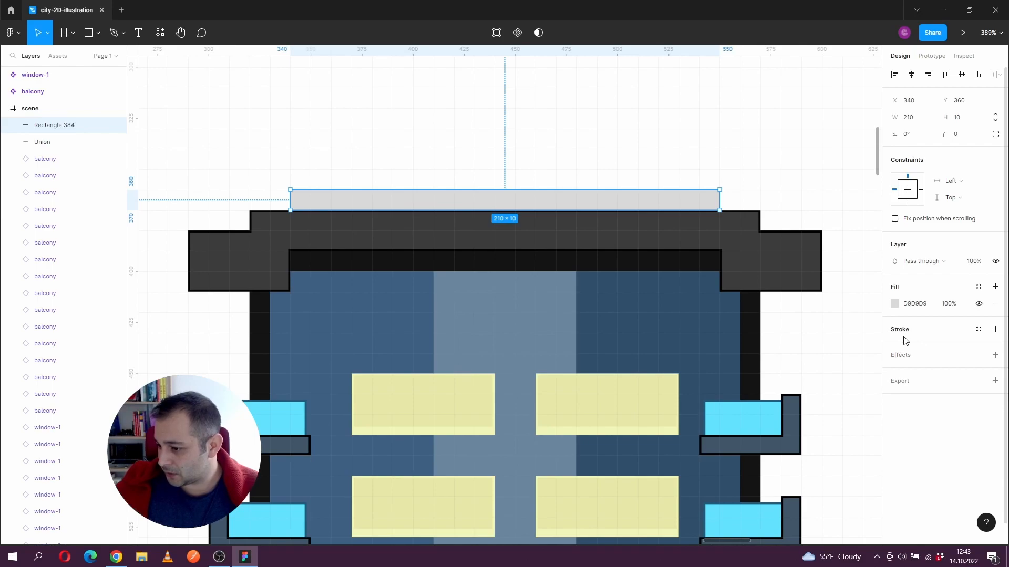
# Step: Apply the roof-top color style to the fill of the rectangle above the roof and the roof-stroke style to its stroke
pyautogui.click(978, 287)
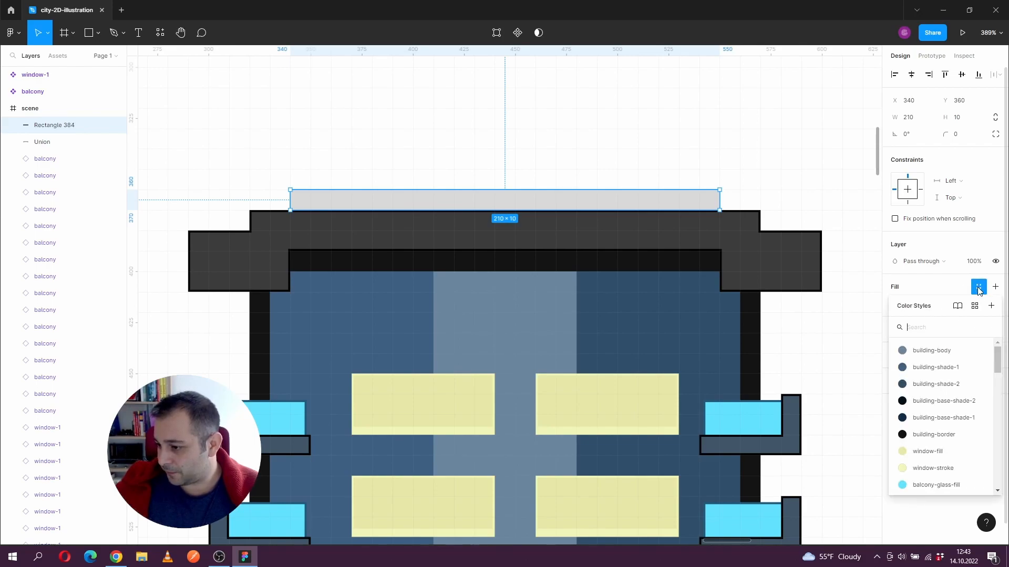
pyautogui.write('roof')
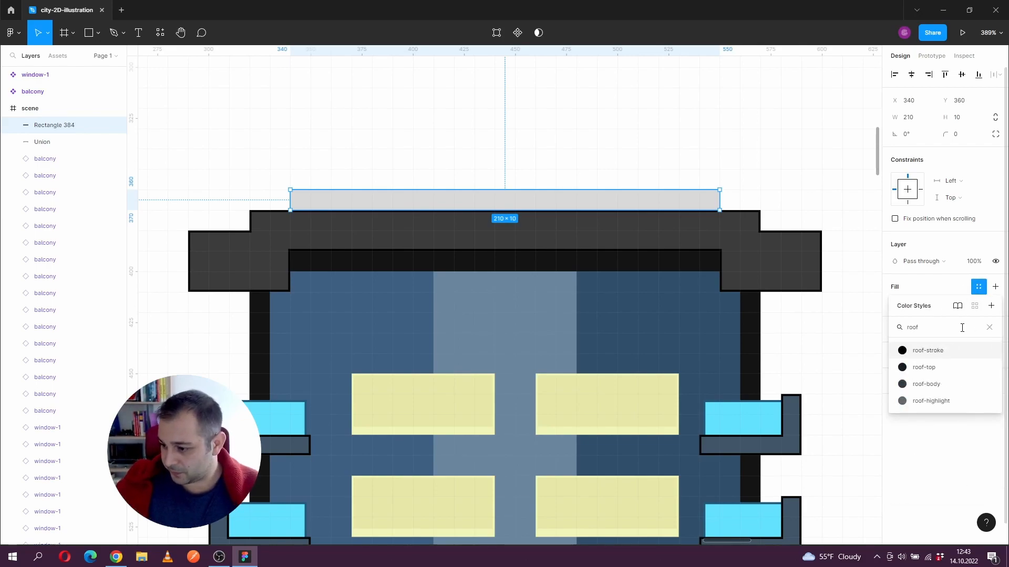
pyautogui.click(955, 370)
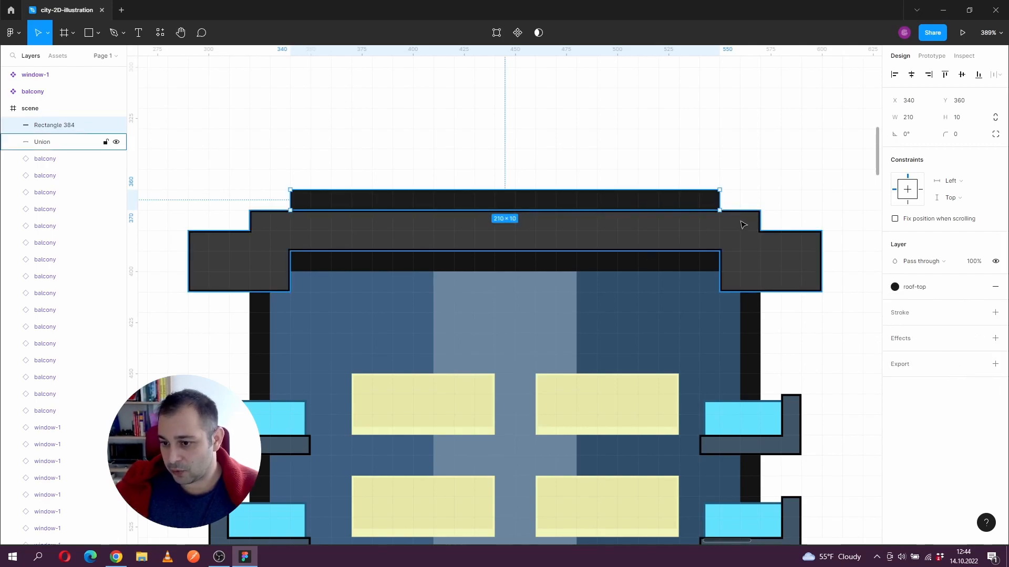
pyautogui.click(978, 313)
pyautogui.write('roo')
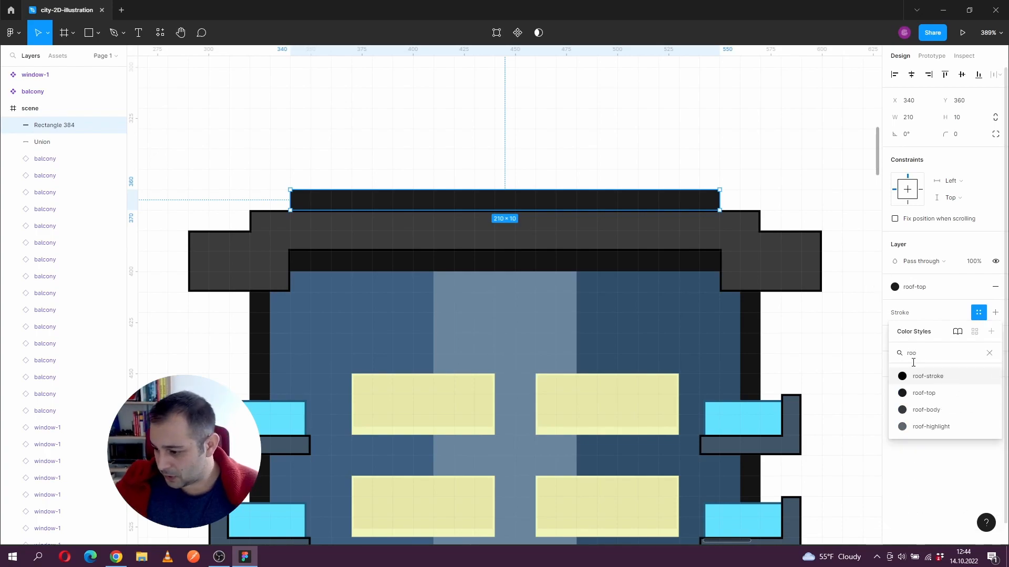
pyautogui.click(944, 377)
pyautogui.click(822, 332)
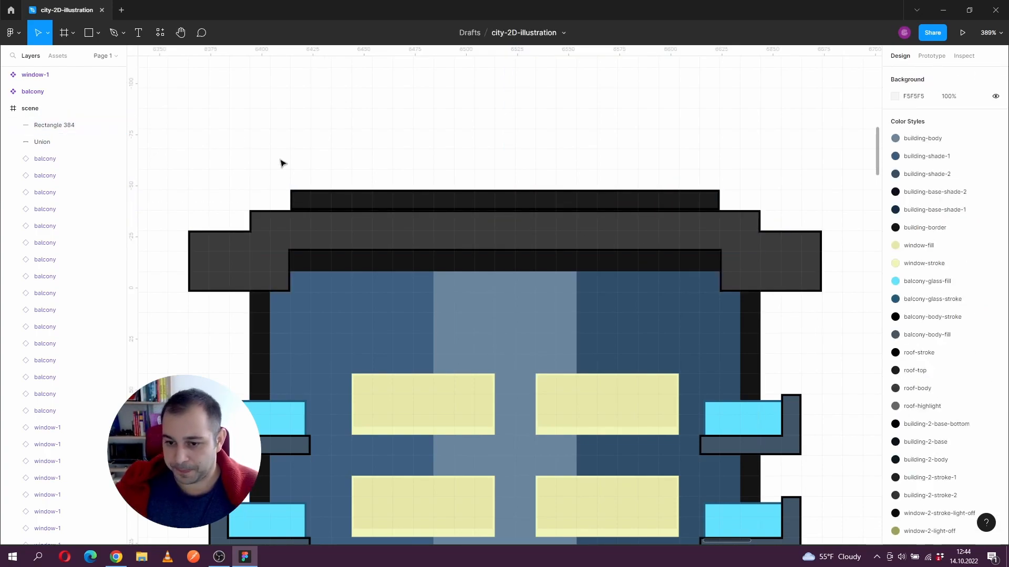
# Step: Move the roof-top rectangle down to Y 361 so its bottom stroke overlaps the roof's upper outline
pyautogui.click(259, 193)
pyautogui.click(311, 226)
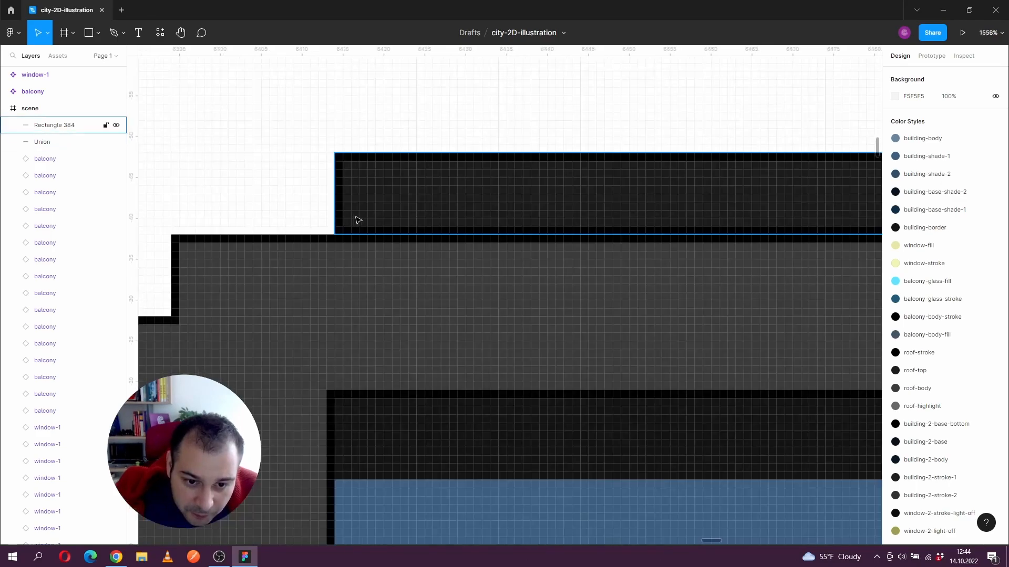
pyautogui.moveTo(374, 214); pyautogui.dragTo(376, 222)
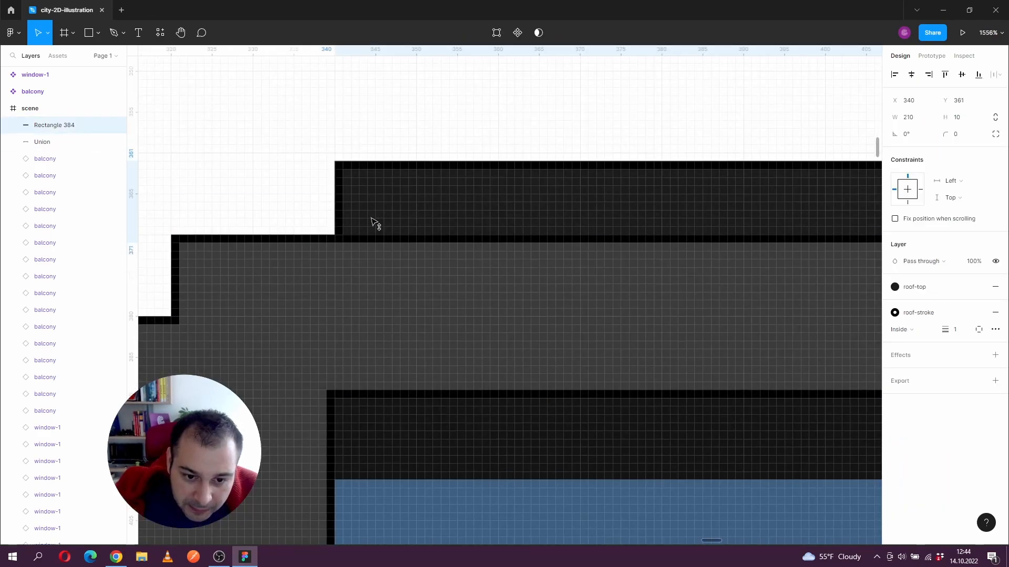
pyautogui.keyDown('alt'); pyautogui.click(414, 206); pyautogui.keyUp('alt')
pyautogui.keyDown('alt'); pyautogui.click(413, 205); pyautogui.keyUp('alt')
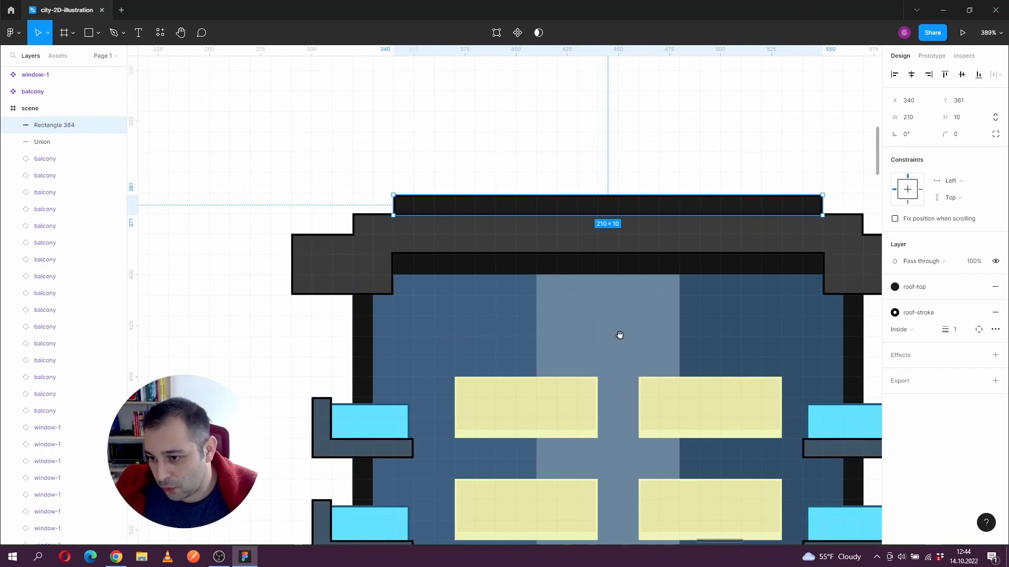
# Step: Draw a narrow 4 × 27 rectangle at X 291, Y 381, just inside the left edge of the roof shape
pyautogui.moveTo(620, 338); pyautogui.dragTo(552, 325)
pyautogui.keyDown('alt'); pyautogui.click(566, 260); pyautogui.keyUp('alt')
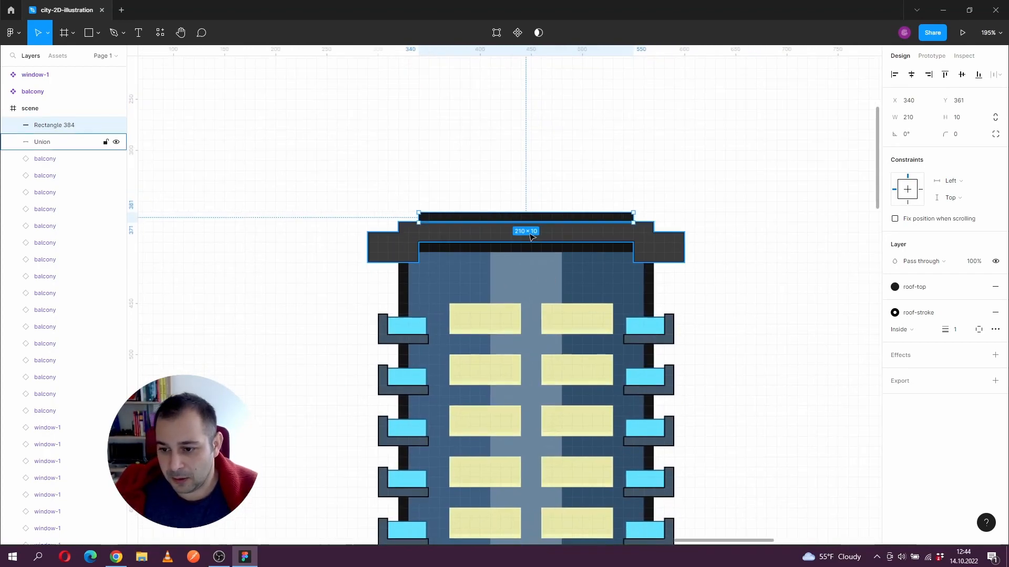
pyautogui.click(520, 240)
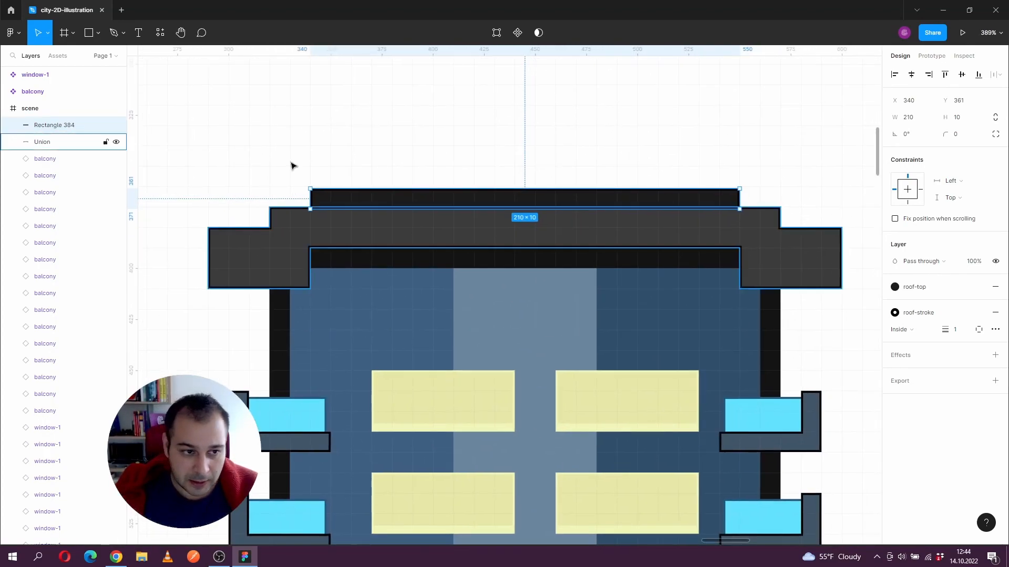
pyautogui.click(92, 40)
pyautogui.click(98, 33)
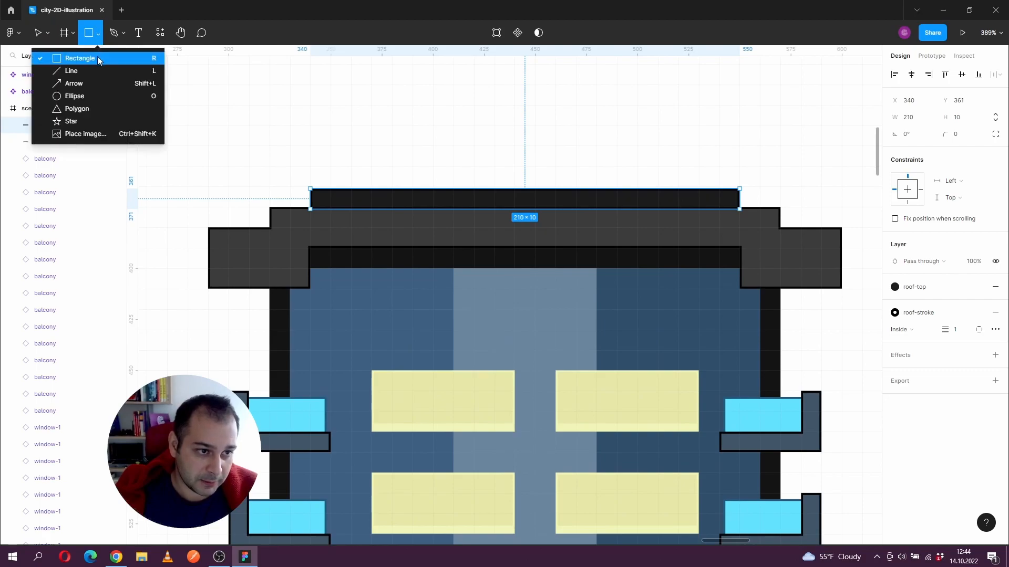
pyautogui.click(100, 55)
pyautogui.moveTo(215, 284)
pyautogui.mouseDown()
pyautogui.moveTo(209, 230)
pyautogui.moveTo(234, 252)
pyautogui.moveTo(227, 258)
pyautogui.mouseUp()
pyautogui.click(205, 240)
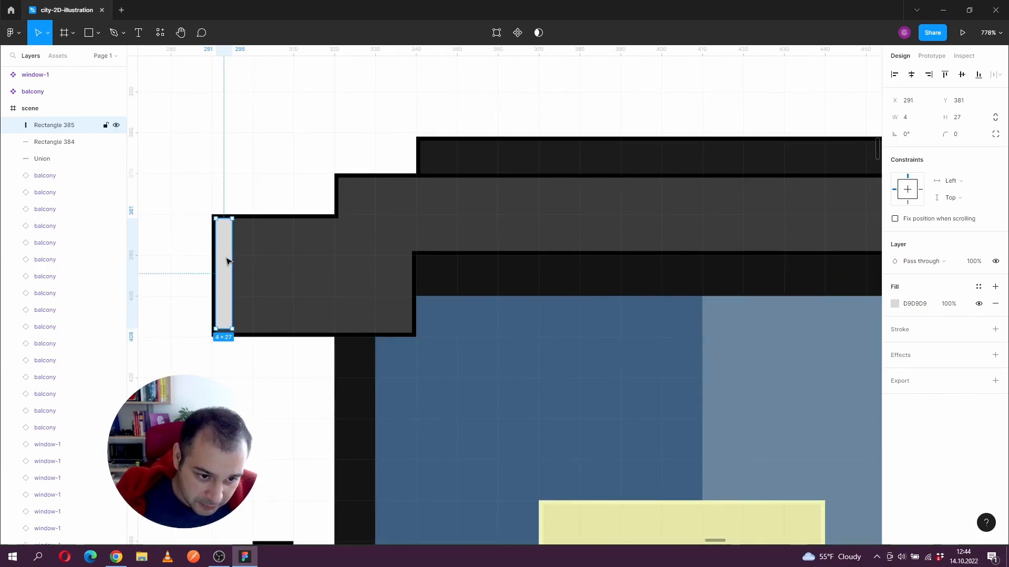
# Step: Resize the narrow rectangle at the roof's left edge to 6 × 28, filling the height inside the outline
pyautogui.press('z')
pyautogui.click(228, 275)
pyautogui.moveTo(219, 384); pyautogui.dragTo(220, 391)
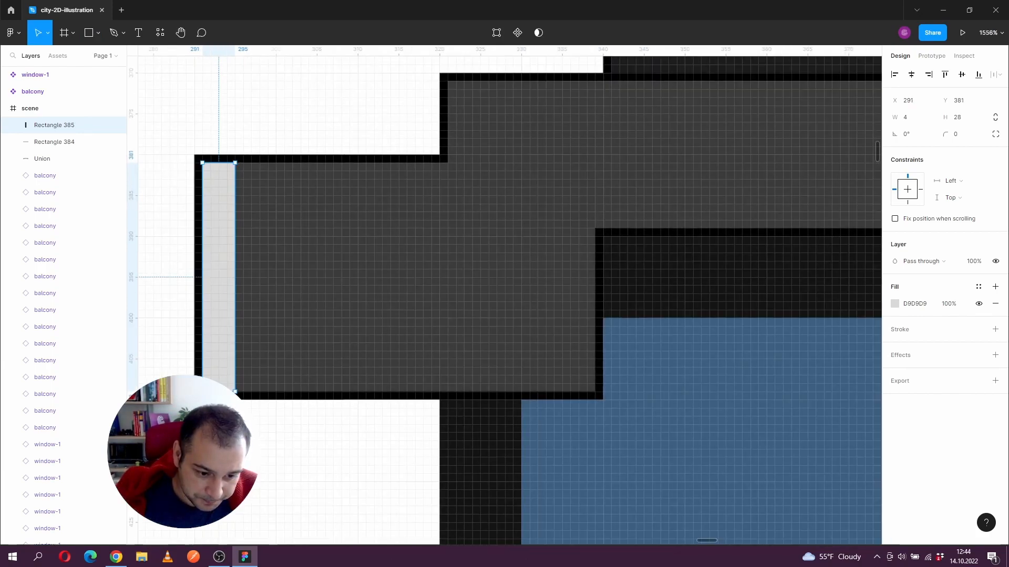
pyautogui.moveTo(238, 342); pyautogui.dragTo(251, 344)
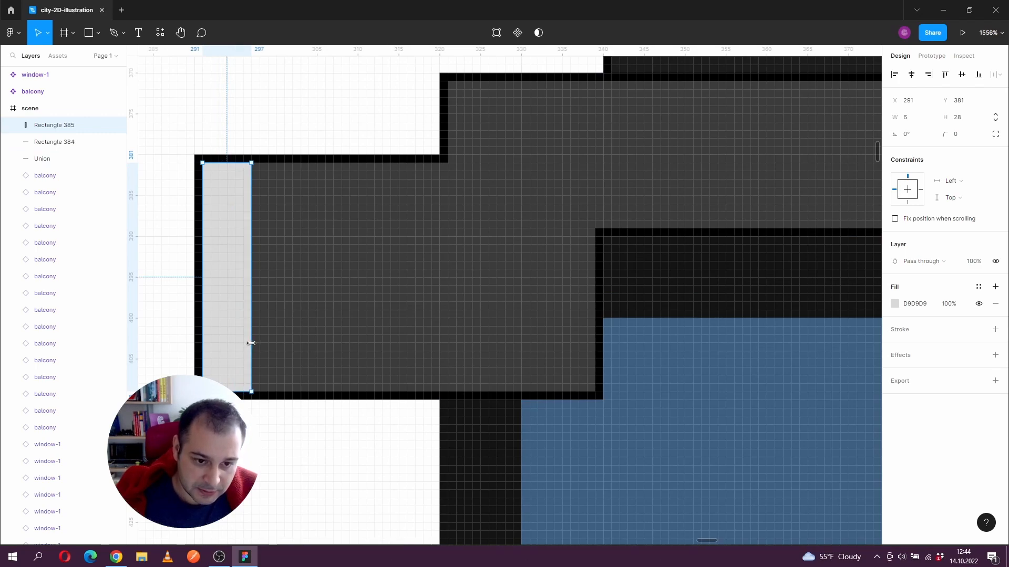
pyautogui.press('Return')
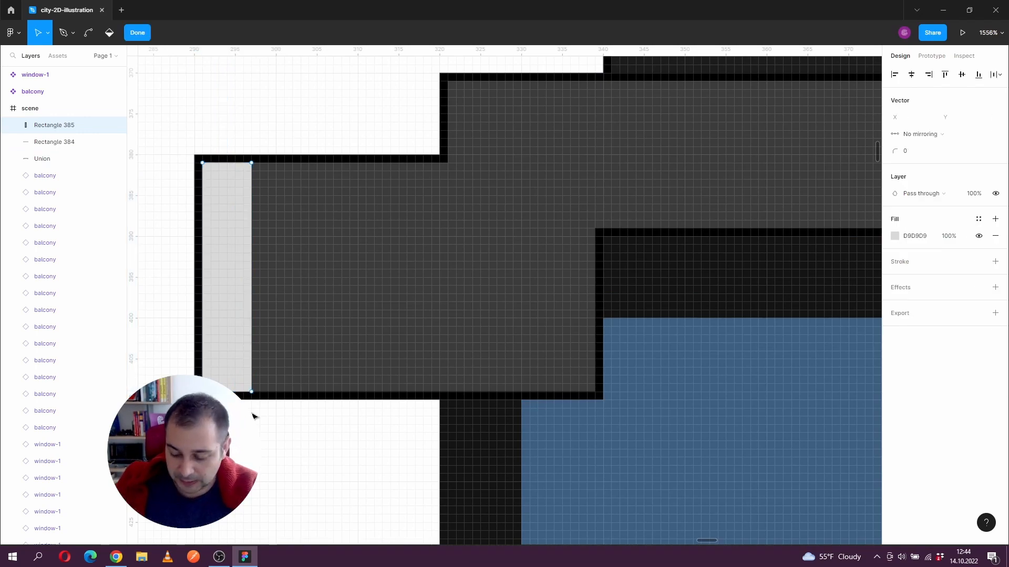
pyautogui.press('Escape')
pyautogui.press('Escape')
# Step: Duplicate the 6 × 28 strip, rotate the copy to horizontal and place it beneath the upper outline of the roof's left step
pyautogui.click(245, 349)
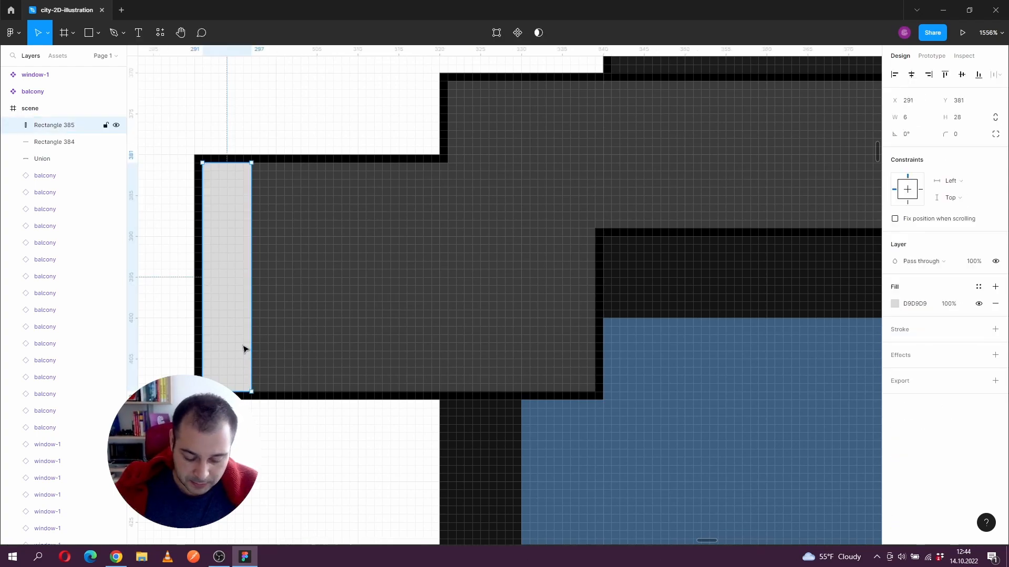
pyautogui.hotkey('ctrl', 'v')
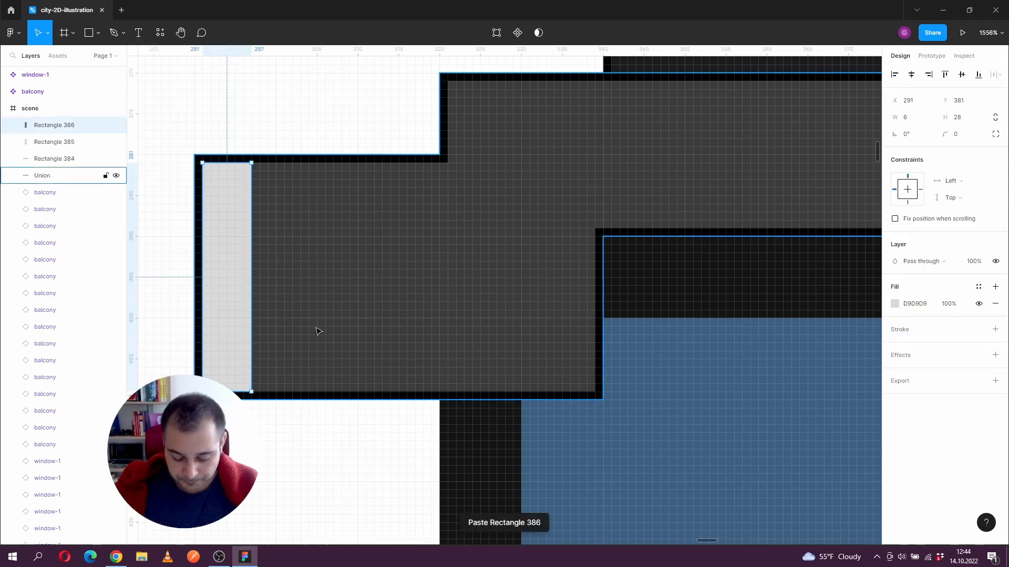
pyautogui.scroll(-5, 318, 331)
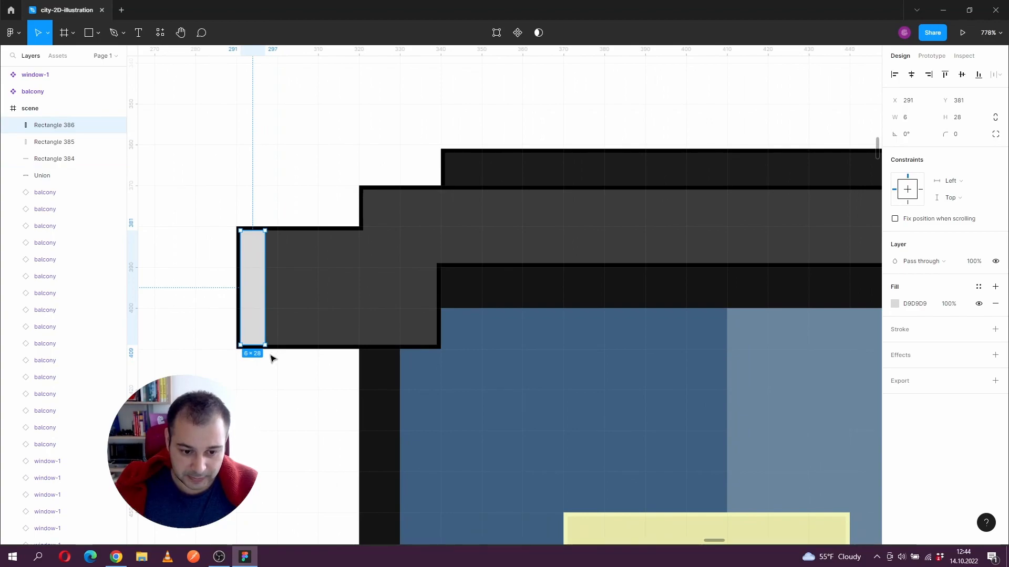
pyautogui.moveTo(268, 350); pyautogui.dragTo(315, 273)
pyautogui.moveTo(261, 293); pyautogui.dragTo(378, 243)
# Step: Duplicate the vertical strip and place the copy inside the roof's upper-left corner at X 321, Y 371
pyautogui.click(259, 303)
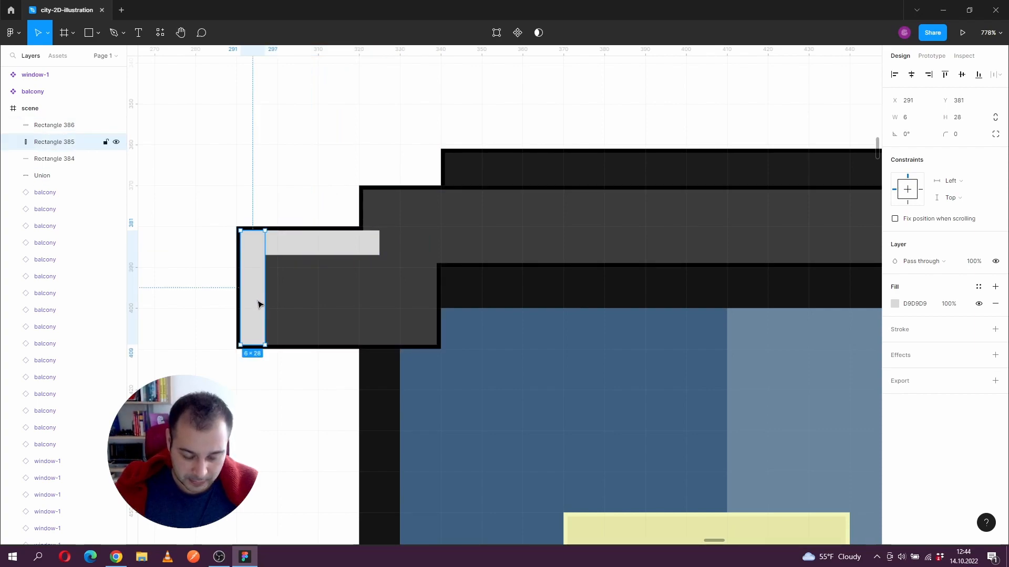
pyautogui.moveTo(258, 306); pyautogui.dragTo(367, 277)
pyautogui.moveTo(381, 265); pyautogui.dragTo(383, 261)
pyautogui.scroll(2, 379, 217)
pyautogui.moveTo(382, 219); pyautogui.dragTo(376, 218)
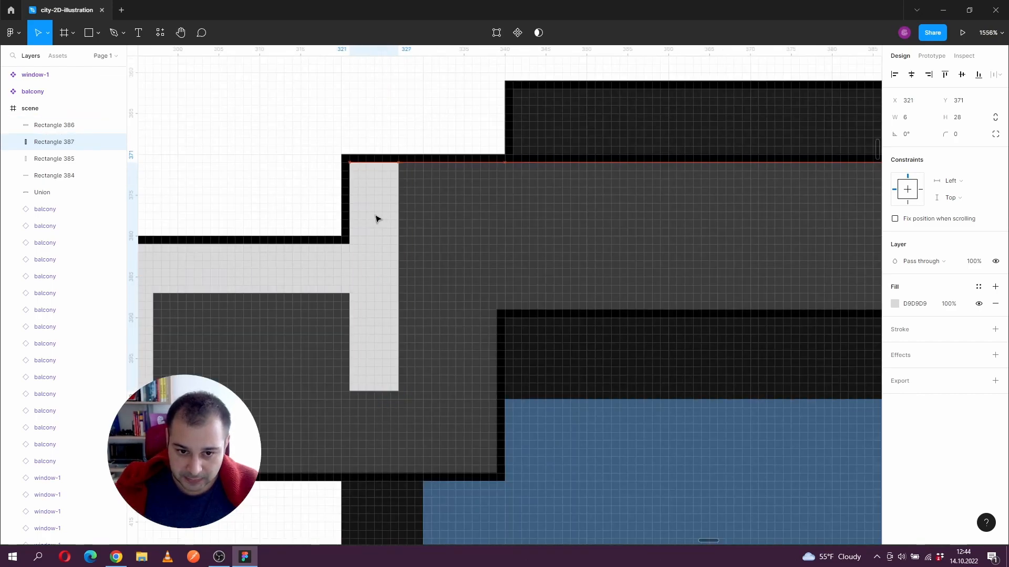
# Step: Shorten the upper vertical strip to end at the horizontal one, and extend the horizontal strip to a length of 36 from X 291
pyautogui.moveTo(369, 389); pyautogui.dragTo(398, 273)
pyautogui.click(292, 282)
pyautogui.scroll(-10, 488, 244)
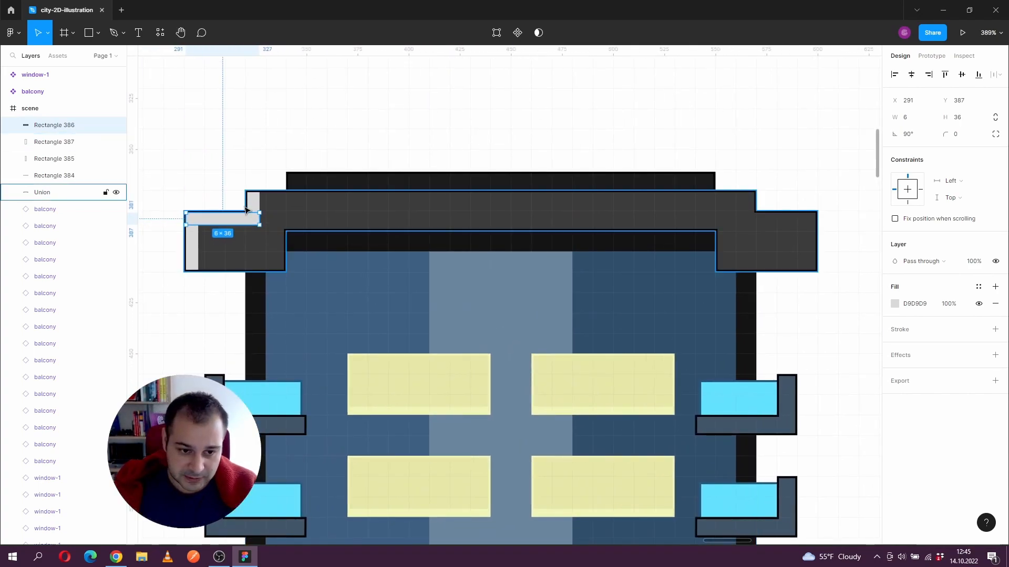
# Step: Duplicate the horizontal strip and stretch the copy along the roof's upper edge to a length of 245 at X 324, Y 377
pyautogui.hotkey('ctrl', 'v')
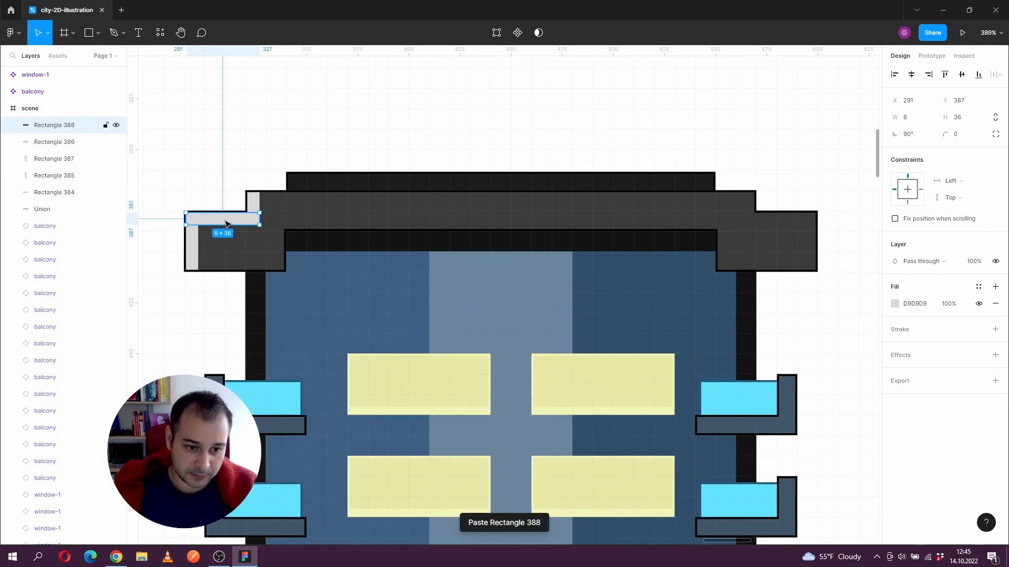
pyautogui.moveTo(227, 222); pyautogui.dragTo(753, 195)
pyautogui.doubleClick(767, 196)
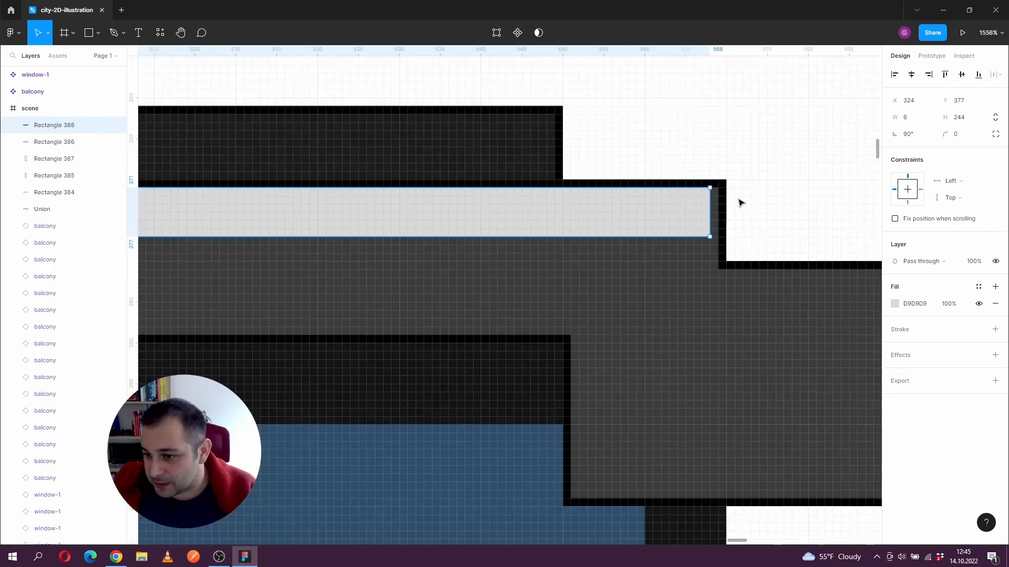
pyautogui.moveTo(709, 215); pyautogui.dragTo(715, 215)
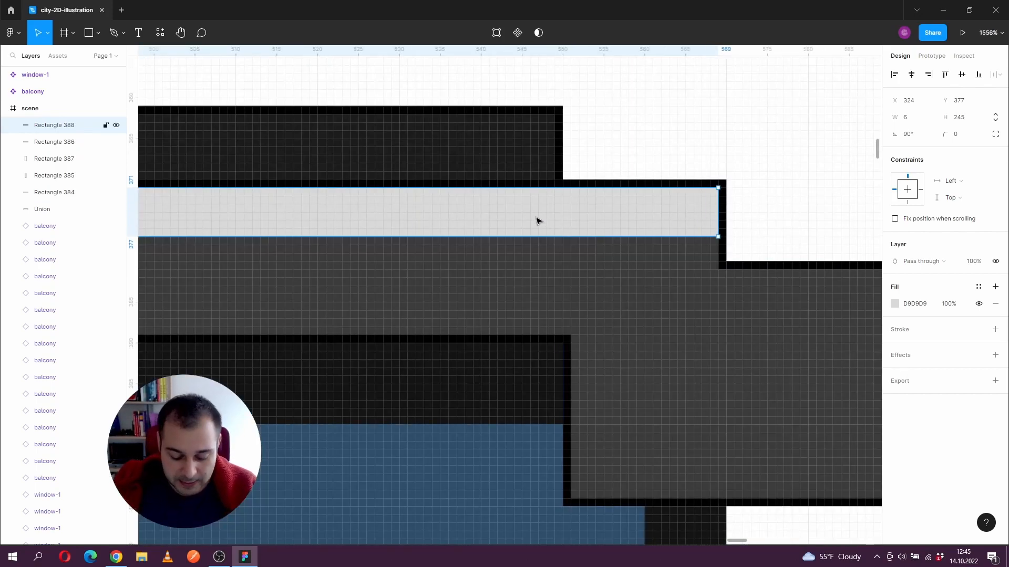
# Step: Duplicate the three short strips at the roof's left end and place the copies at its right end
pyautogui.scroll(-5, 541, 222)
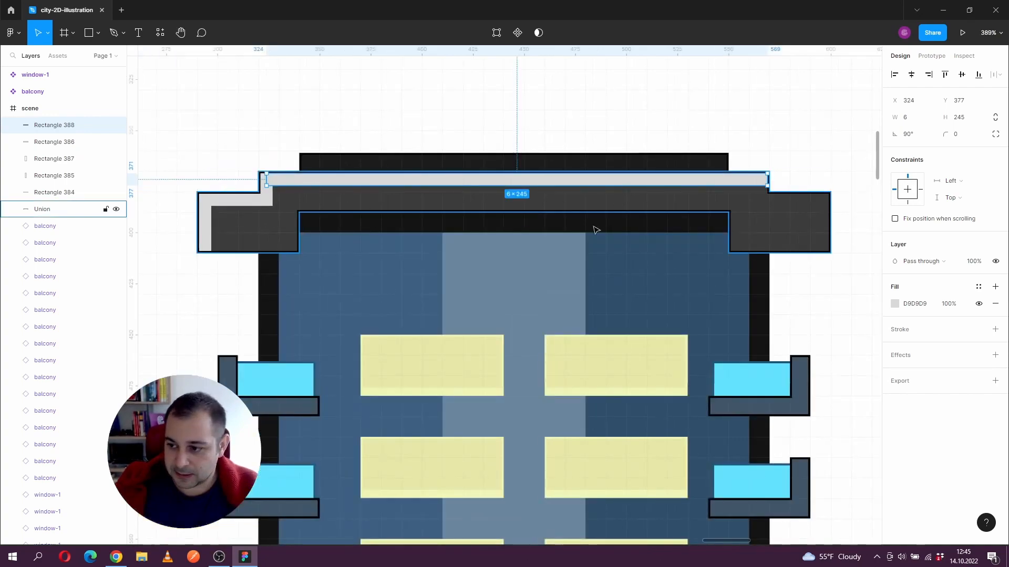
pyautogui.moveTo(605, 221); pyautogui.dragTo(621, 220)
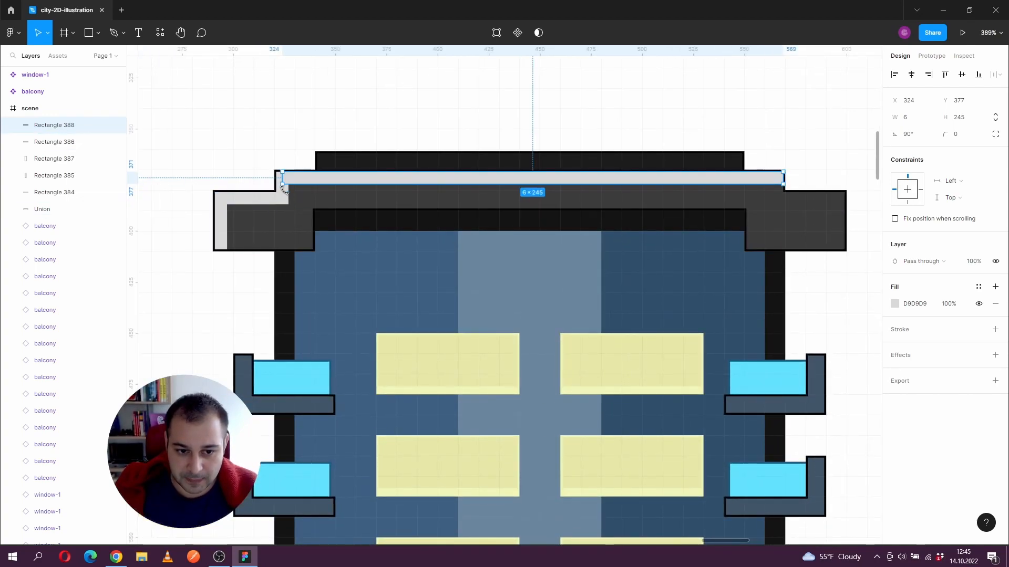
pyautogui.click(222, 224)
pyautogui.keyDown('shift'); pyautogui.click(261, 200); pyautogui.keyUp('shift')
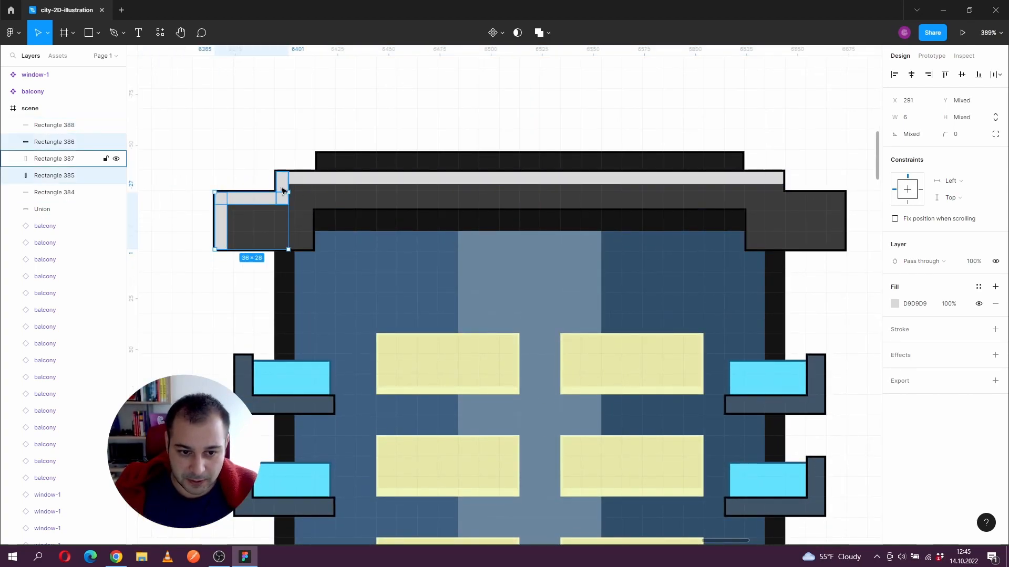
pyautogui.keyDown('shift'); pyautogui.click(282, 189); pyautogui.keyUp('shift')
pyautogui.hotkey('ctrl', 'c')
pyautogui.hotkey('ctrl', 'v')
pyautogui.moveTo(265, 199); pyautogui.dragTo(822, 201)
pyautogui.rightClick(815, 196)
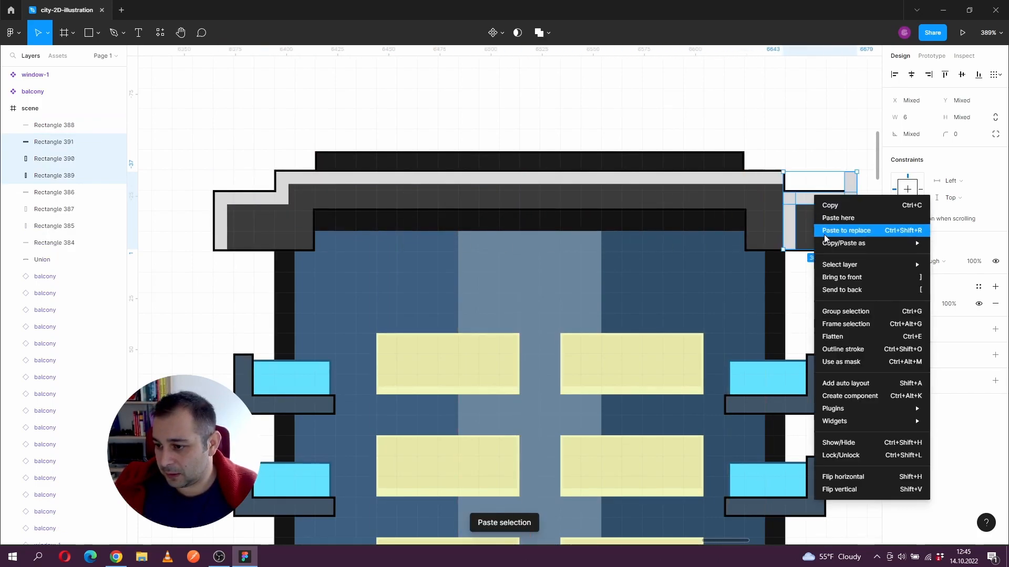
# Step: Flip the three copied roof highlight pieces horizontally and fit them inside the roof's right end
pyautogui.click(822, 477)
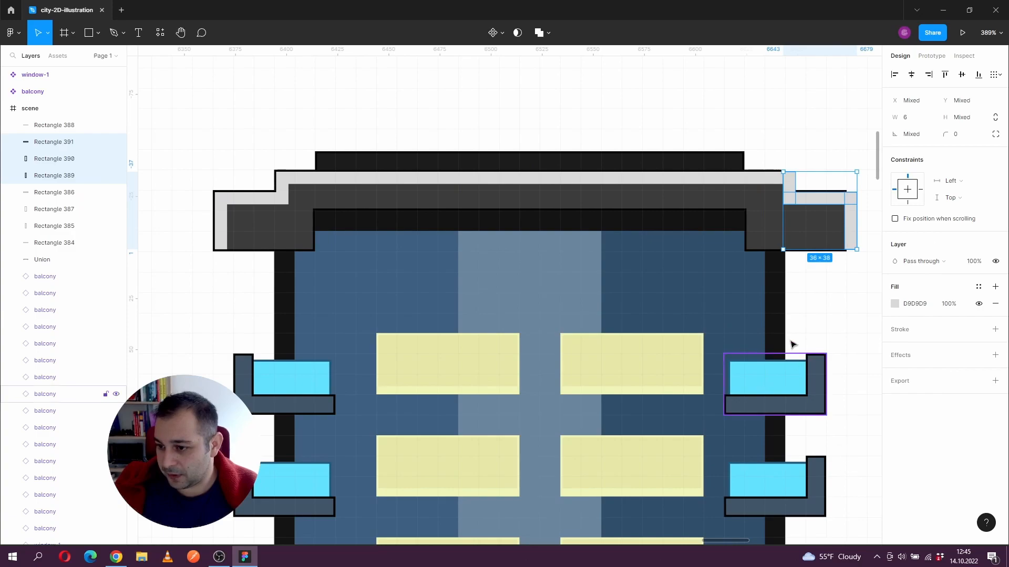
pyautogui.moveTo(807, 198); pyautogui.dragTo(797, 200)
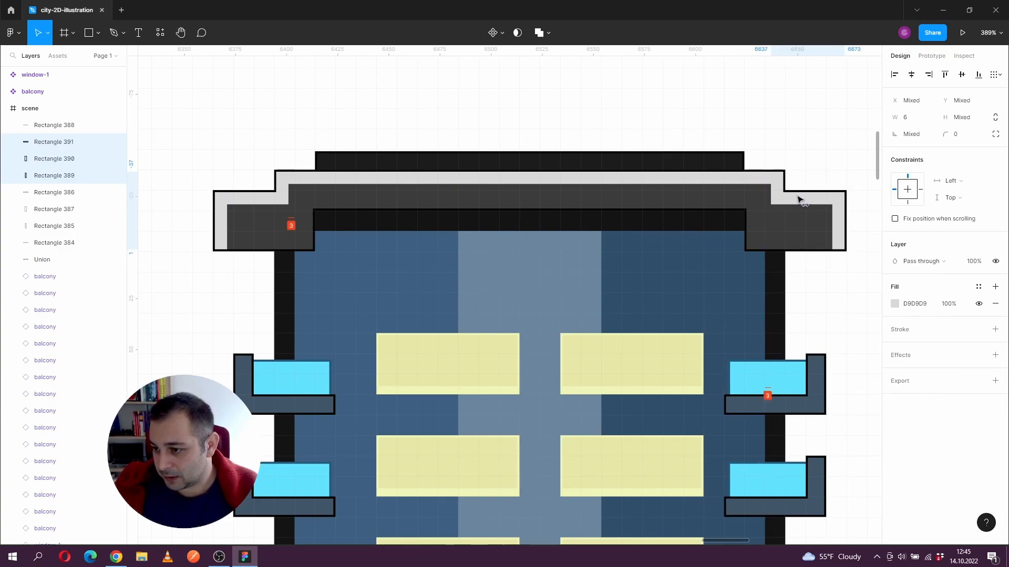
# Step: Add the long top strip and the left-end highlight pieces to the selection and combine them all with Union
pyautogui.keyDown('shift'); pyautogui.click(551, 181); pyautogui.keyUp('shift')
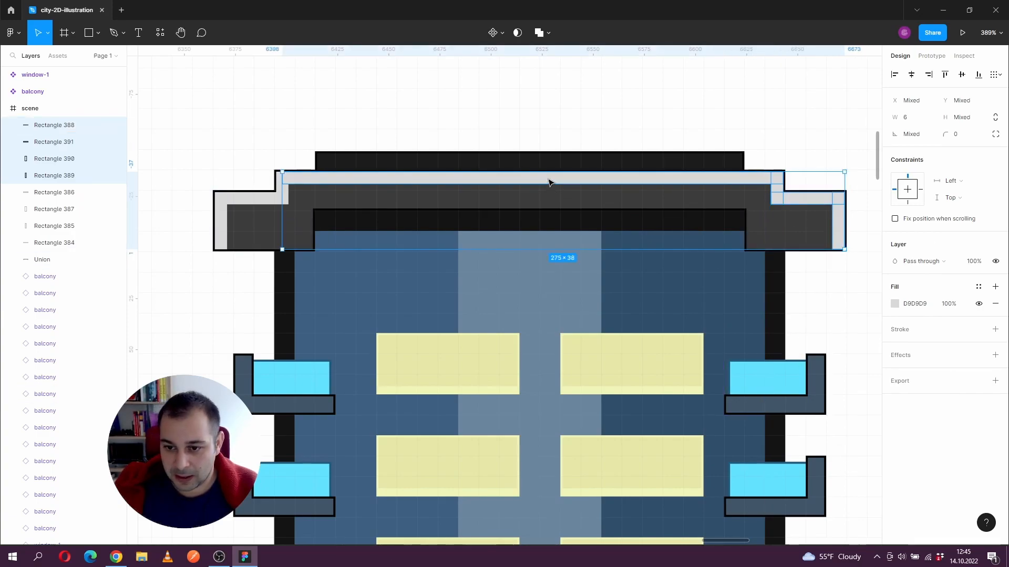
pyautogui.keyDown('shift'); pyautogui.click(261, 195); pyautogui.keyUp('shift')
pyautogui.keyDown('shift'); pyautogui.click(228, 224); pyautogui.keyUp('shift')
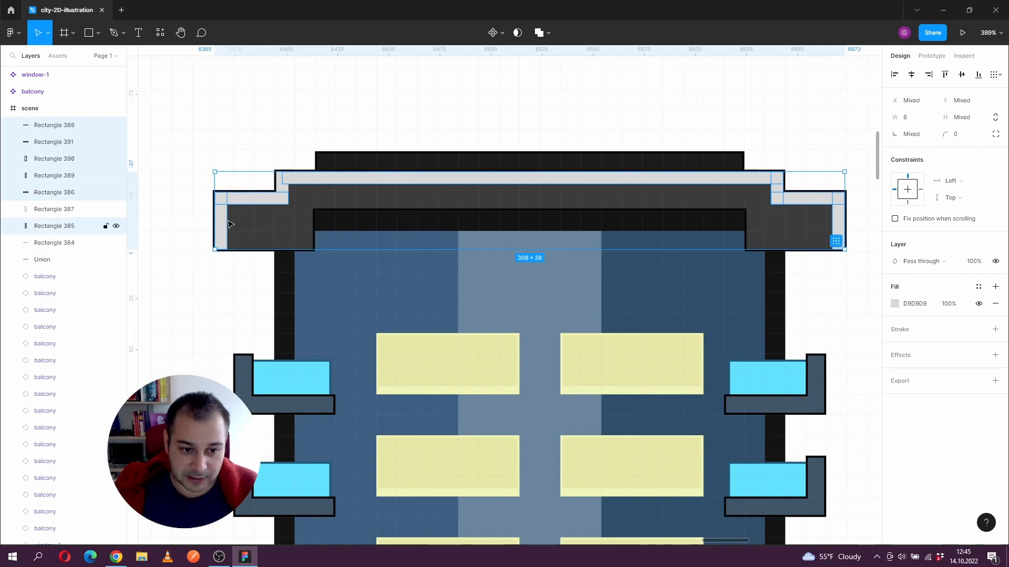
pyautogui.click(538, 32)
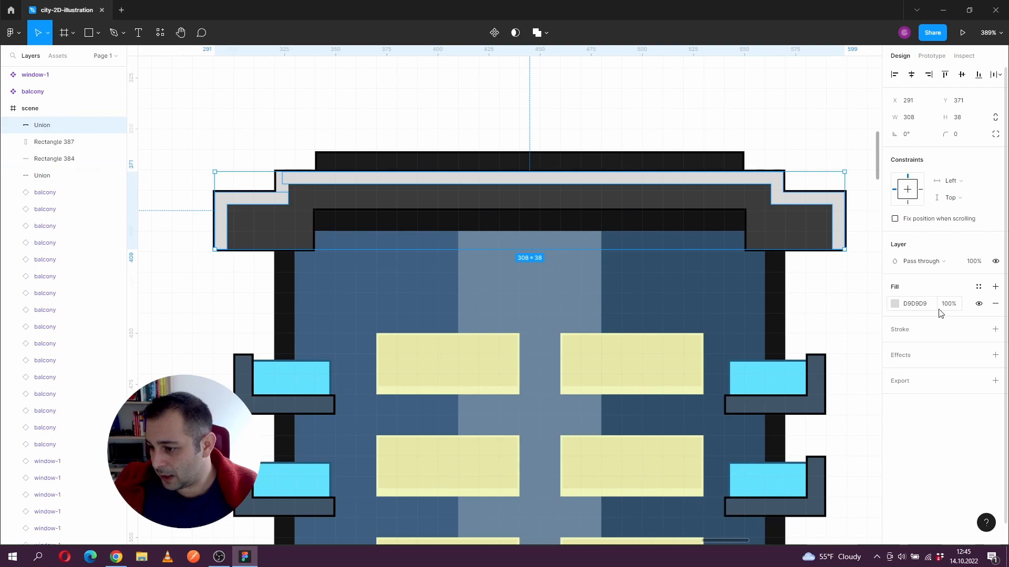
# Step: Apply the roof-highlight color style to the fill of the combined roof highlight shape
pyautogui.click(978, 288)
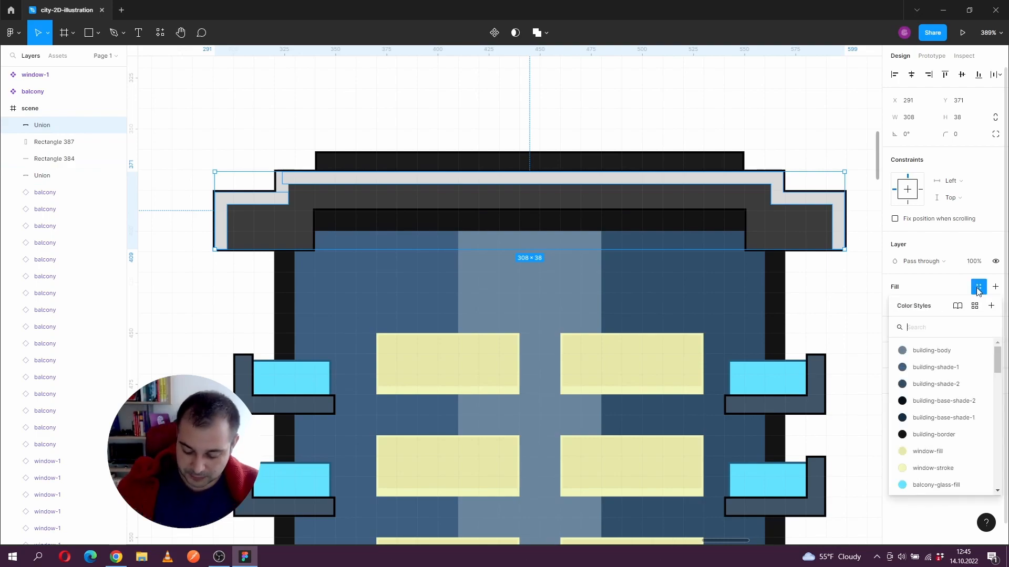
pyautogui.write('roo')
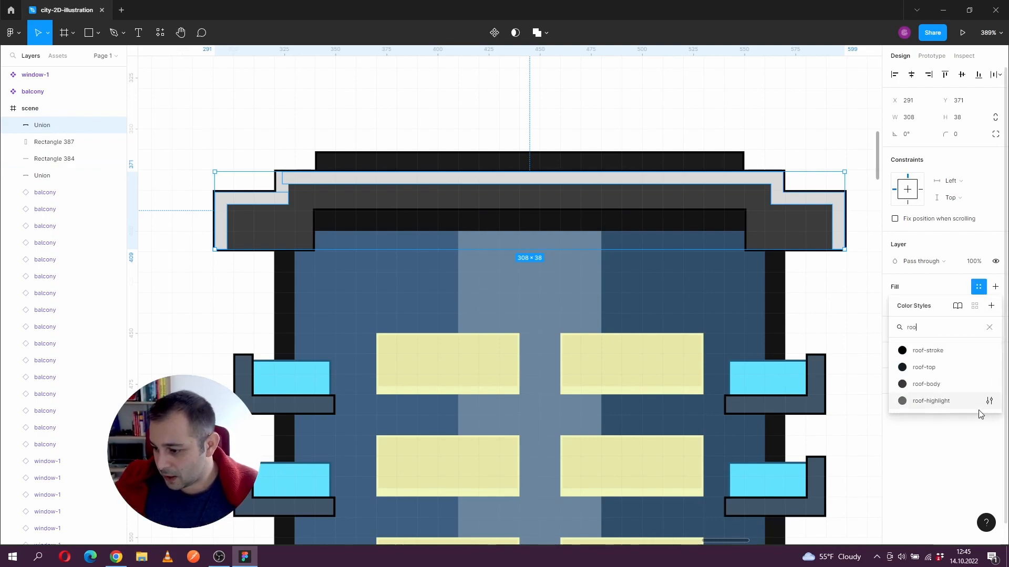
pyautogui.click(951, 401)
pyautogui.click(523, 68)
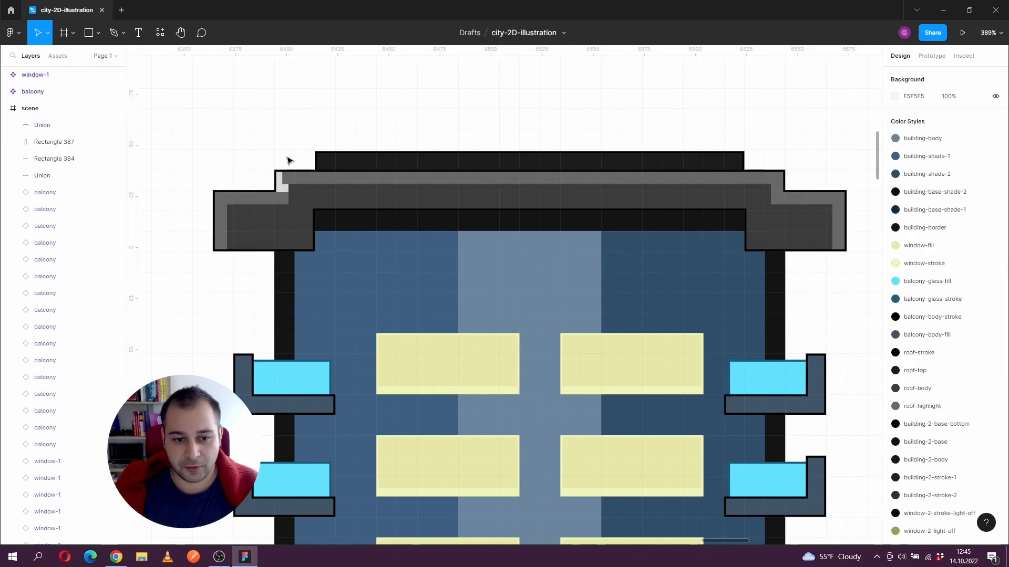
# Step: Fill the leftover light rectangle at the roof's left step with the roof-highlight style and union it with the highlight shape
pyautogui.click(278, 198)
pyautogui.moveTo(278, 198)
pyautogui.mouseDown()
pyautogui.moveTo(304, 198)
pyautogui.moveTo(278, 192)
pyautogui.mouseUp()
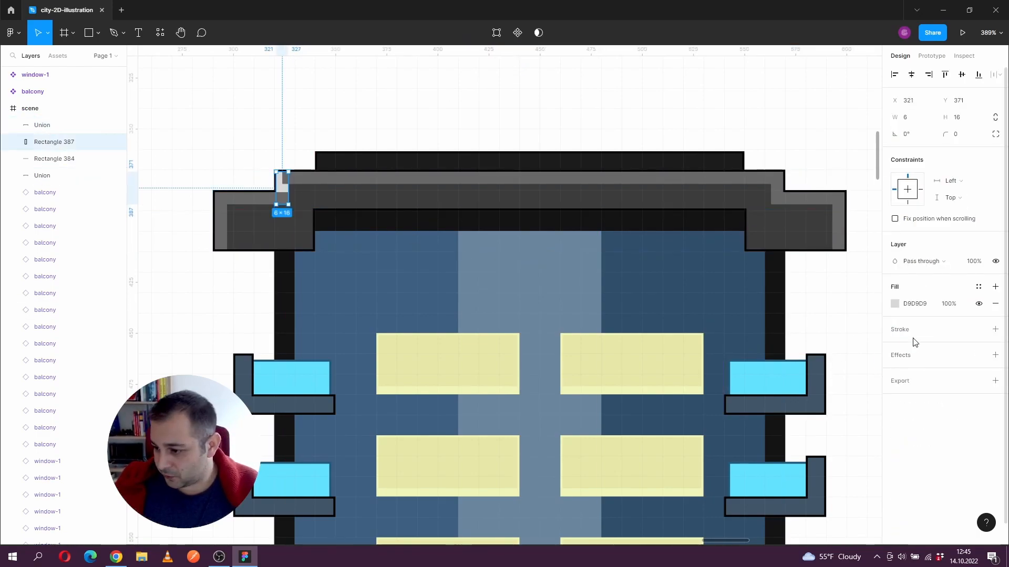
pyautogui.click(978, 288)
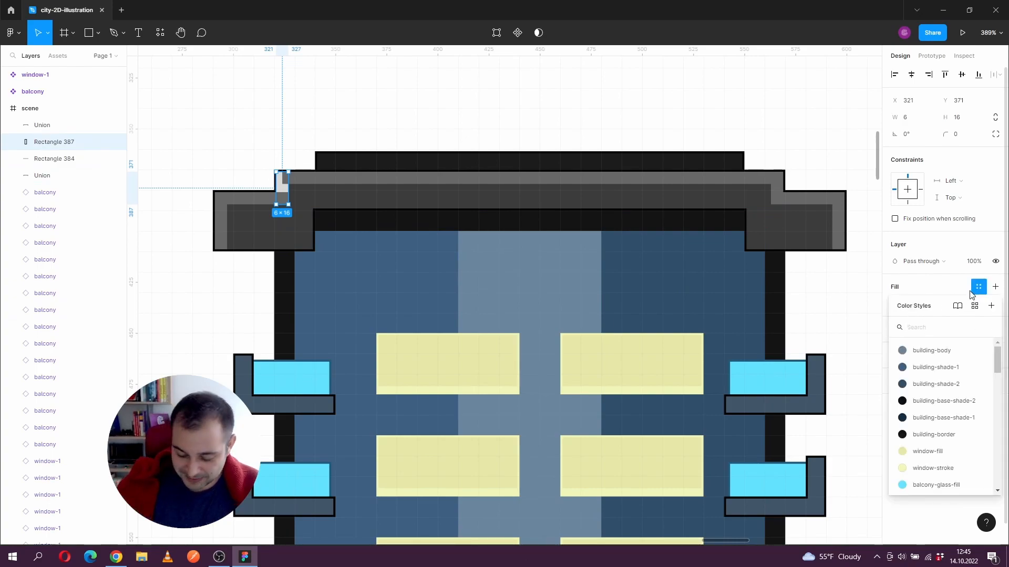
pyautogui.write('roo')
pyautogui.click(935, 401)
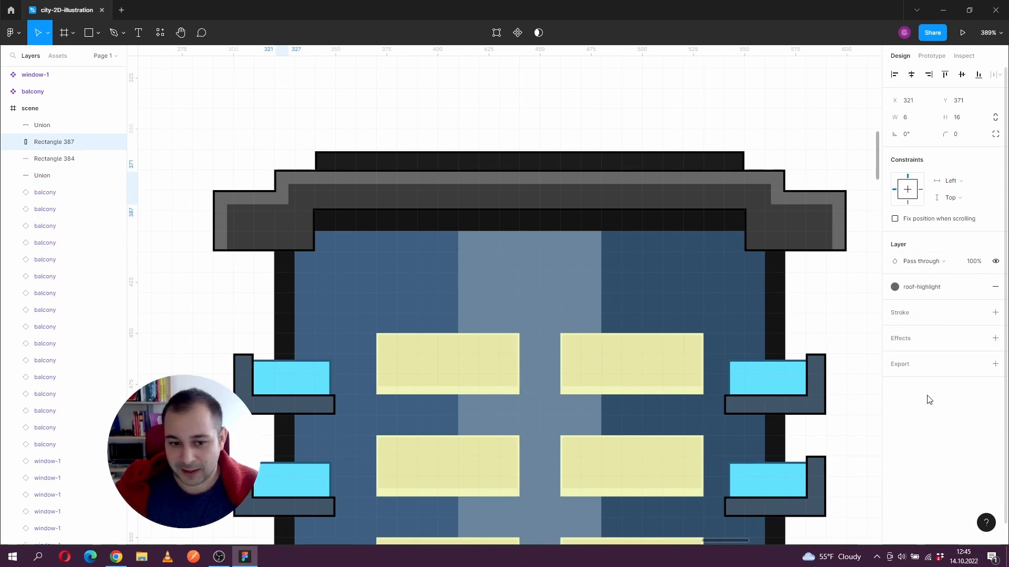
pyautogui.keyDown('shift'); pyautogui.click(314, 180); pyautogui.keyUp('shift')
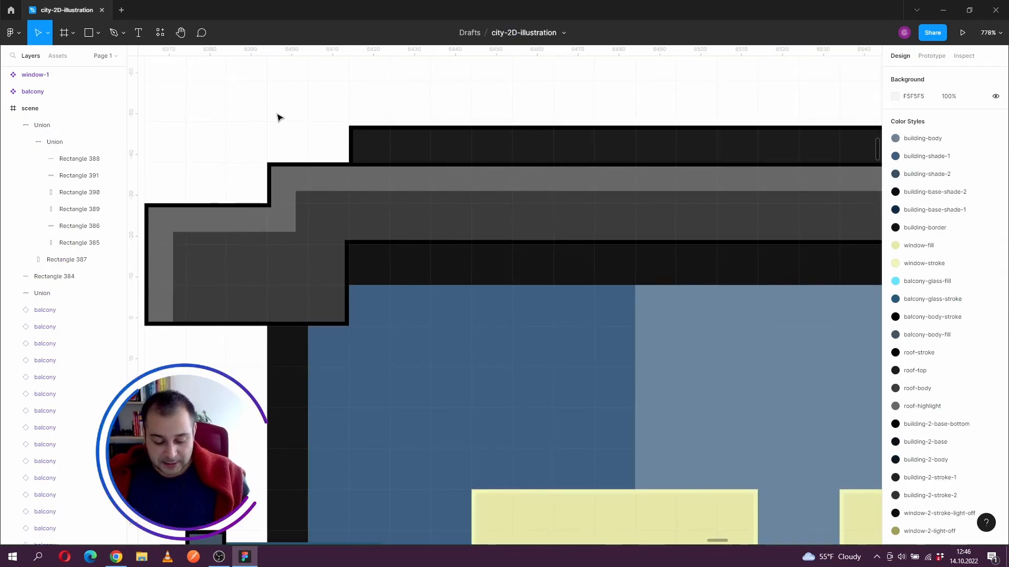
# Step: Select the building body with all its windows, balconies and shade rectangles, and move them up 20 px
pyautogui.scroll(-3, 310, 119)
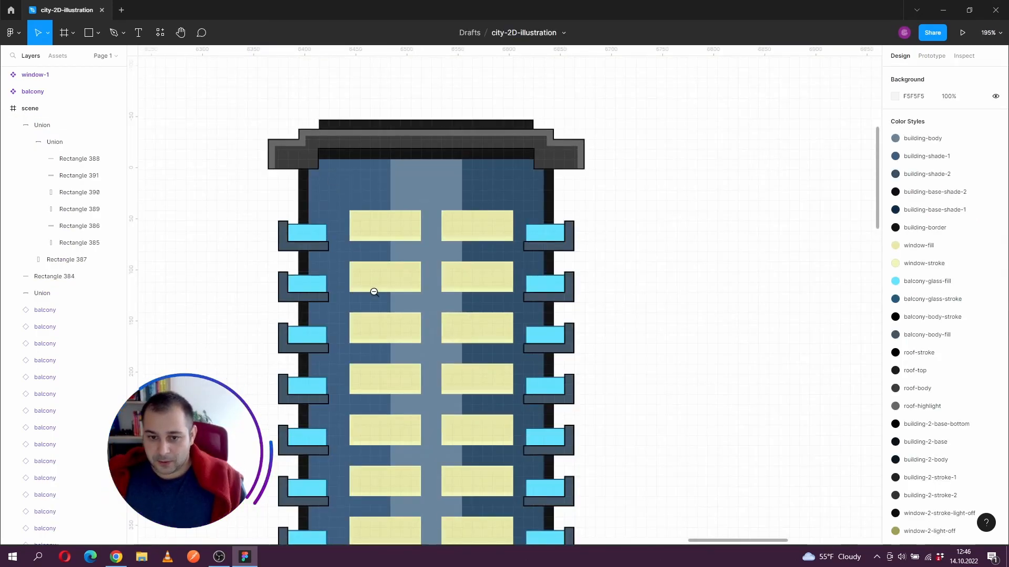
pyautogui.scroll(-3, 374, 292)
pyautogui.moveTo(381, 299); pyautogui.dragTo(428, 223)
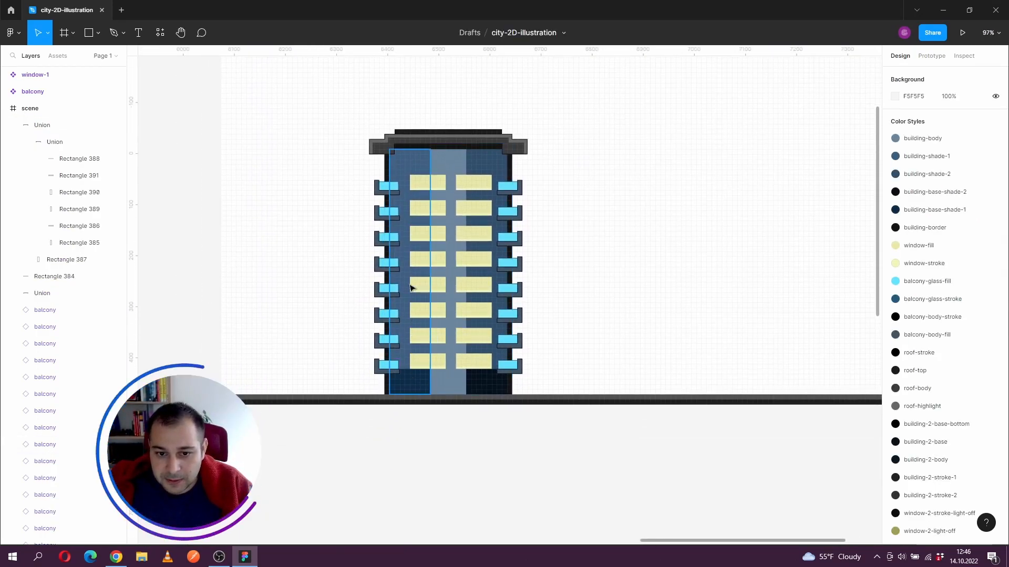
pyautogui.click(392, 185)
pyautogui.click(427, 182)
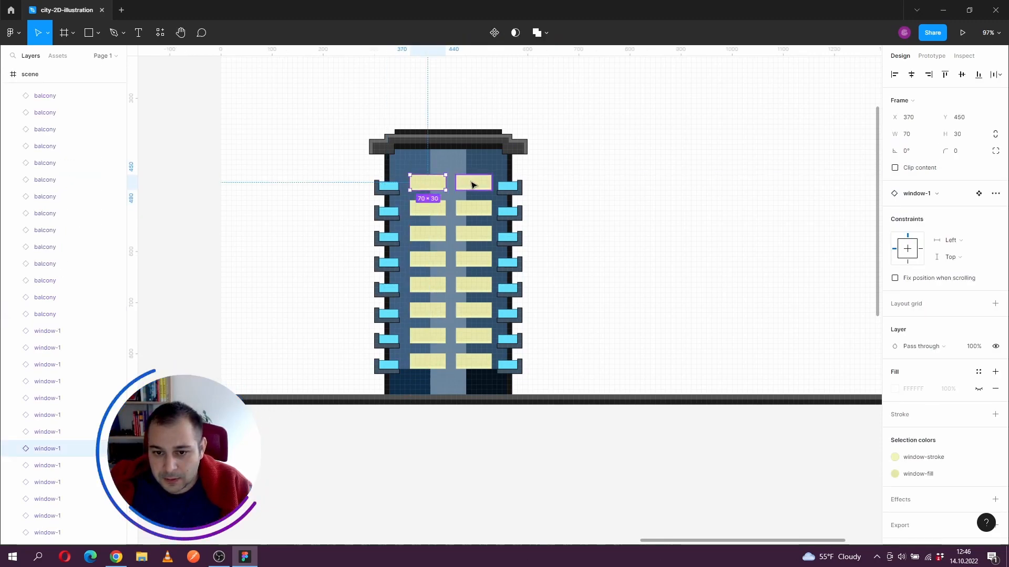
pyautogui.click(387, 364)
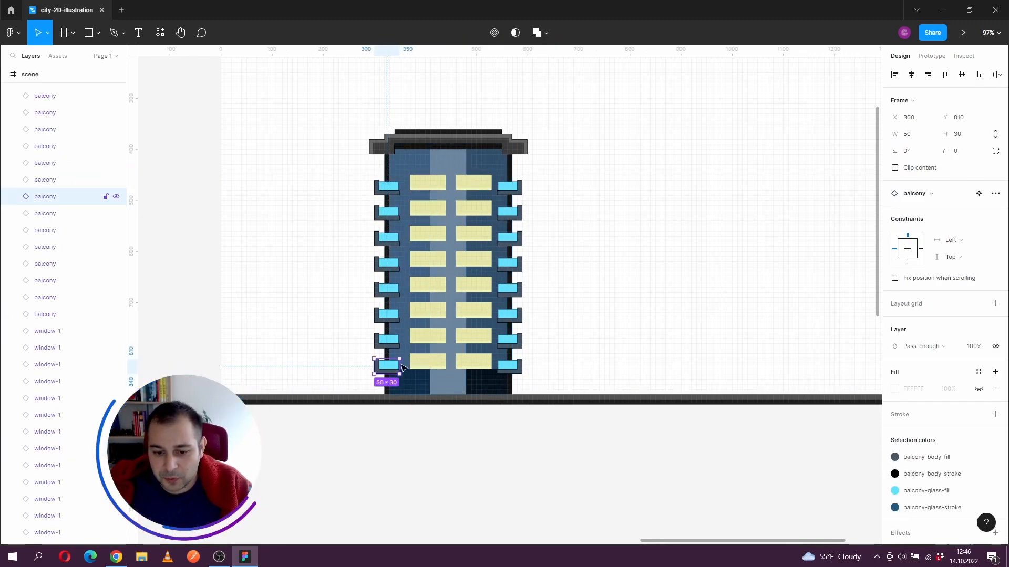
pyautogui.click(361, 197)
pyautogui.moveTo(347, 170); pyautogui.dragTo(536, 375)
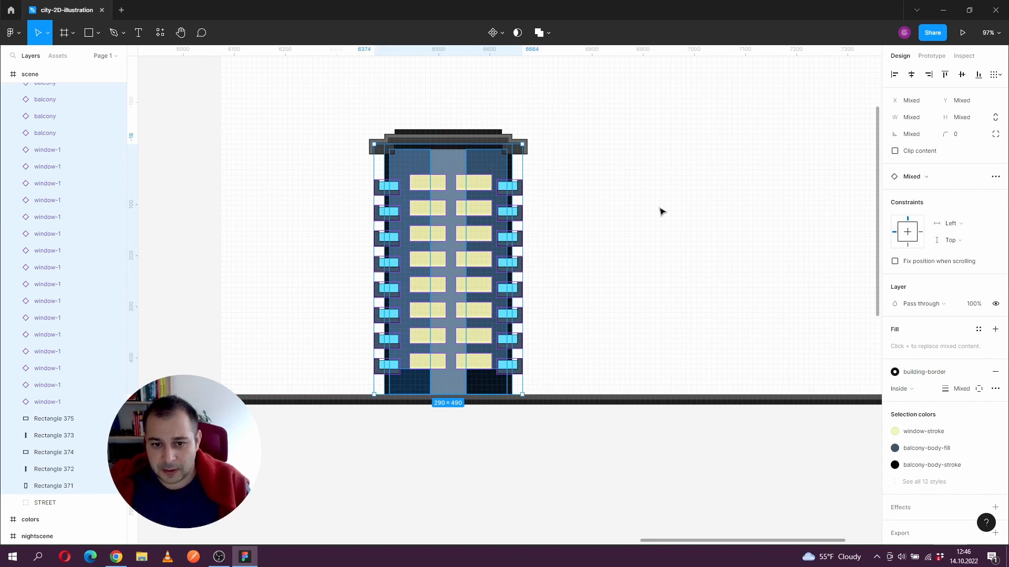
pyautogui.hotkey('shift', 'Up')
pyautogui.hotkey('shift', 'Up')
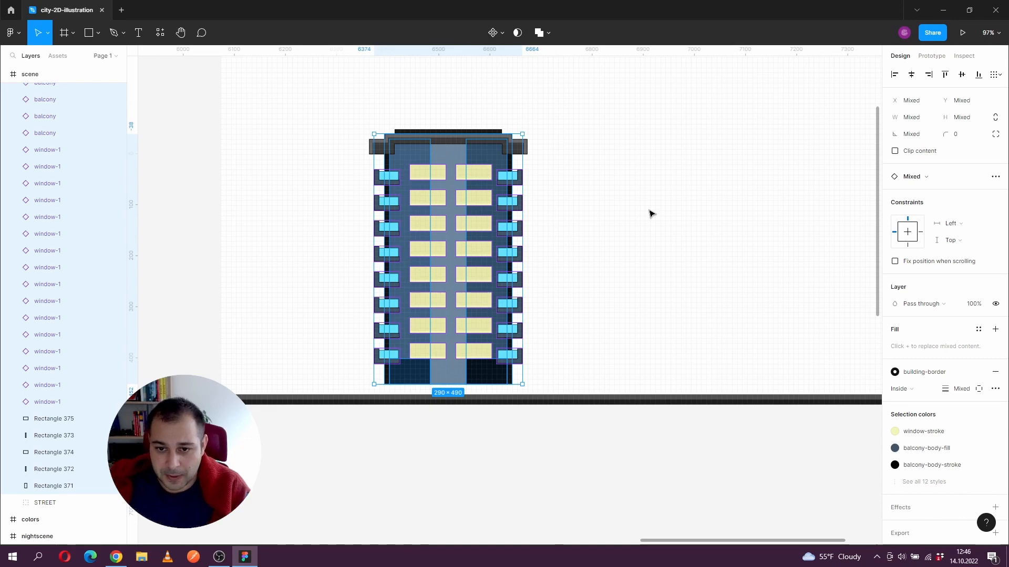
# Step: Move the building body rectangle and the two dark base shade rectangles back down 20 px to the street
pyautogui.click(615, 261)
pyautogui.click(443, 382)
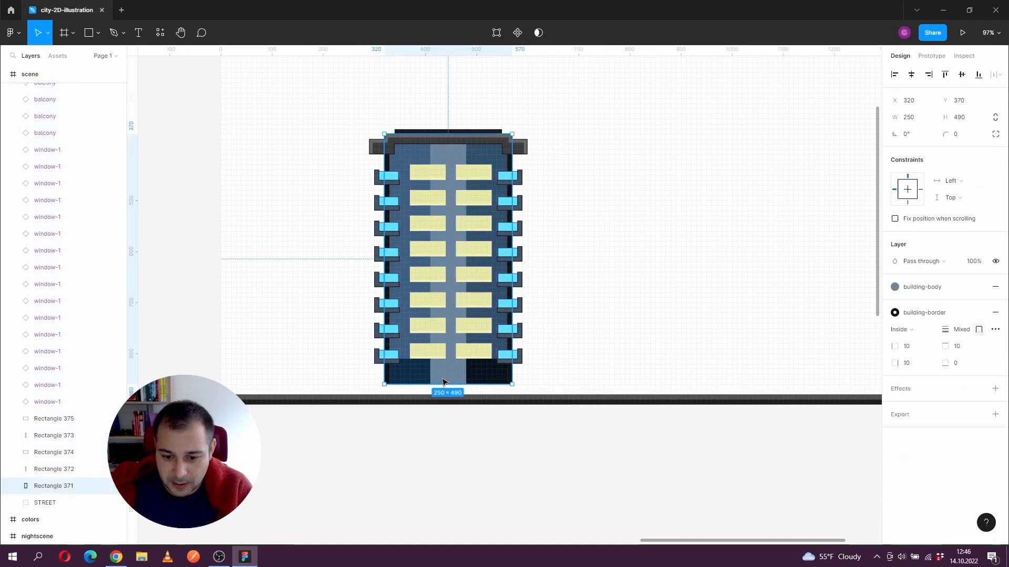
pyautogui.click(618, 361)
pyautogui.click(410, 372)
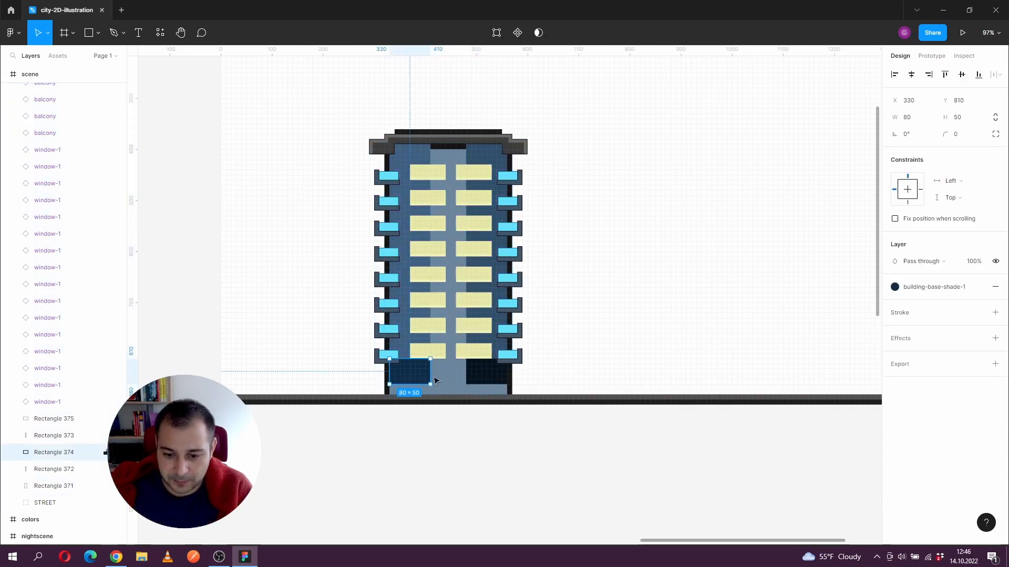
pyautogui.keyDown('shift'); pyautogui.click(487, 372); pyautogui.keyUp('shift')
pyautogui.hotkey('shift', 'Down')
pyautogui.hotkey('shift', 'Down')
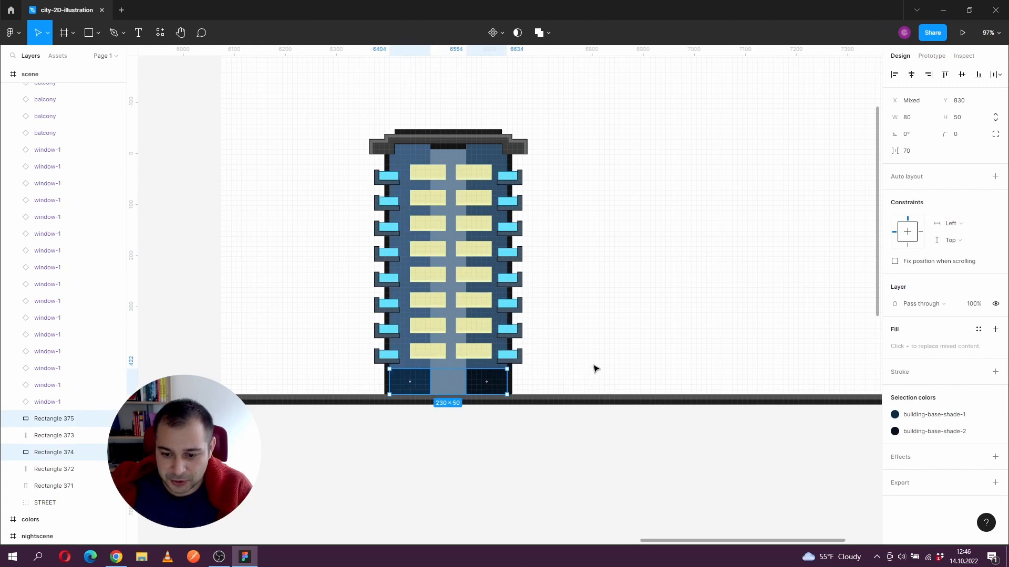
pyautogui.click(595, 369)
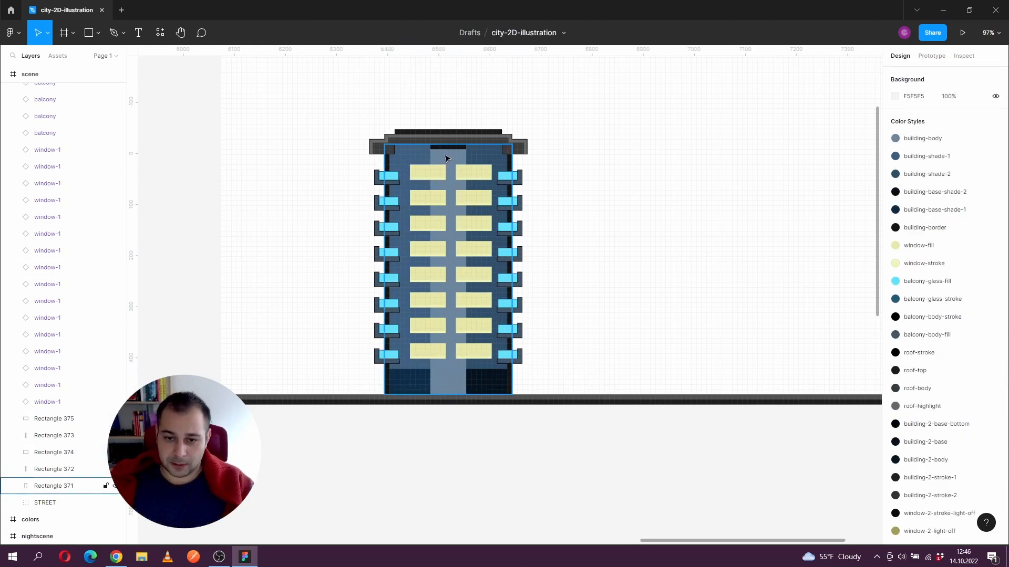
# Step: Move the two tall side shade rectangles of the building body down 20 px to Y 400
pyautogui.click(444, 158)
pyautogui.click(415, 151)
pyautogui.keyDown('shift'); pyautogui.click(472, 161); pyautogui.keyUp('shift')
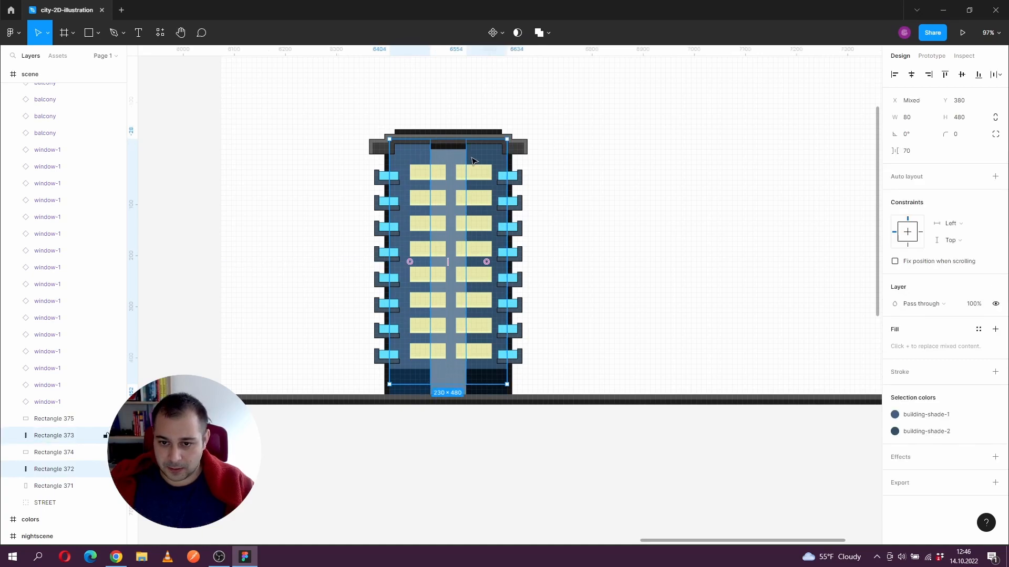
pyautogui.hotkey('shift', 'Down')
pyautogui.hotkey('shift', 'Down')
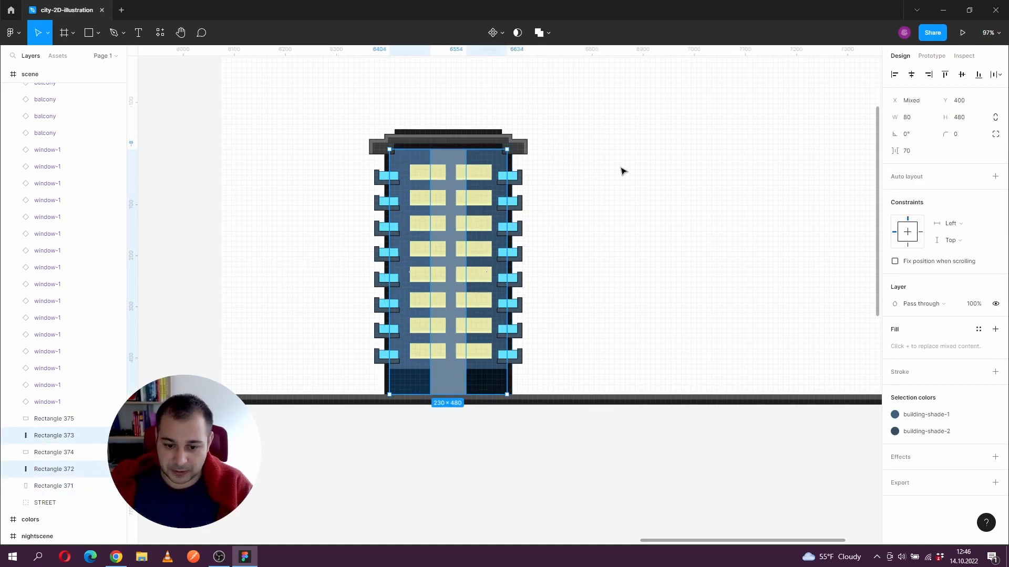
pyautogui.click(621, 168)
# Step: Draw a rectangle about 150 × 280 in the empty area to the right of the finished building
pyautogui.moveTo(624, 169); pyautogui.dragTo(473, 200)
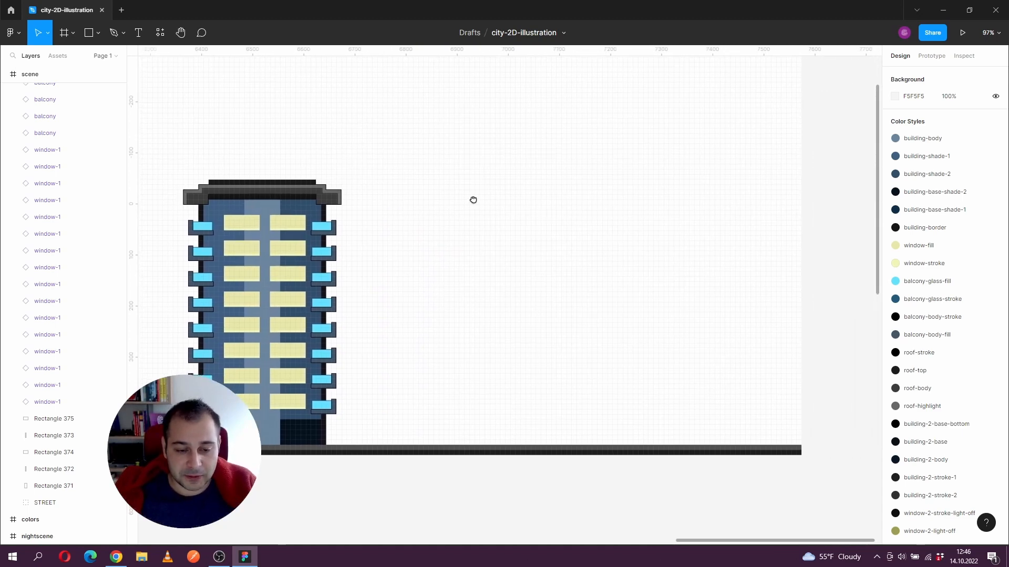
pyautogui.click(99, 34)
pyautogui.click(95, 56)
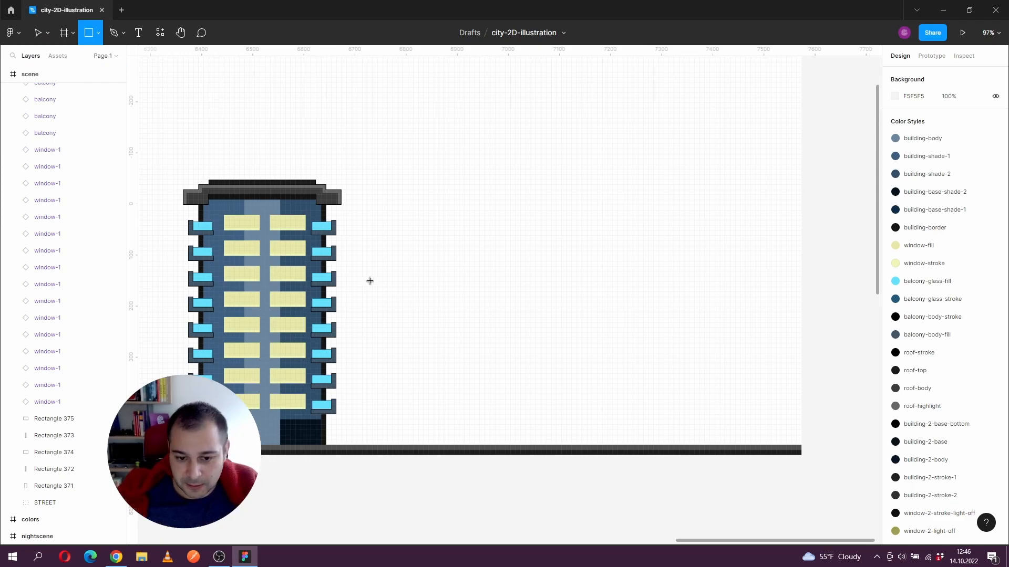
pyautogui.moveTo(366, 282); pyautogui.dragTo(444, 424)
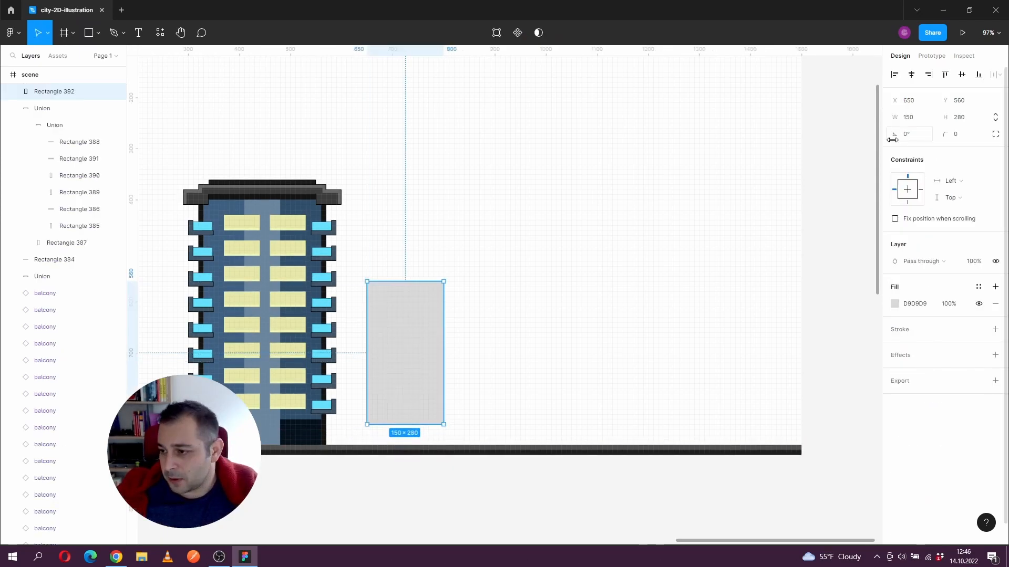
# Step: Set the new rectangle's width to 230 and its height to 330
pyautogui.click(913, 121)
pyautogui.write('230')
pyautogui.press('Tab')
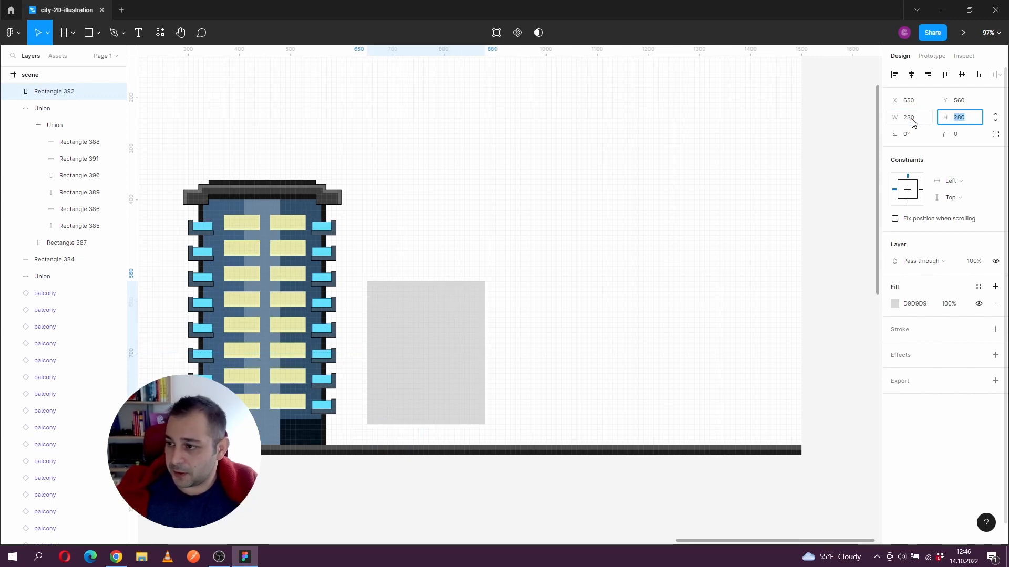
pyautogui.write('330')
pyautogui.press('Return')
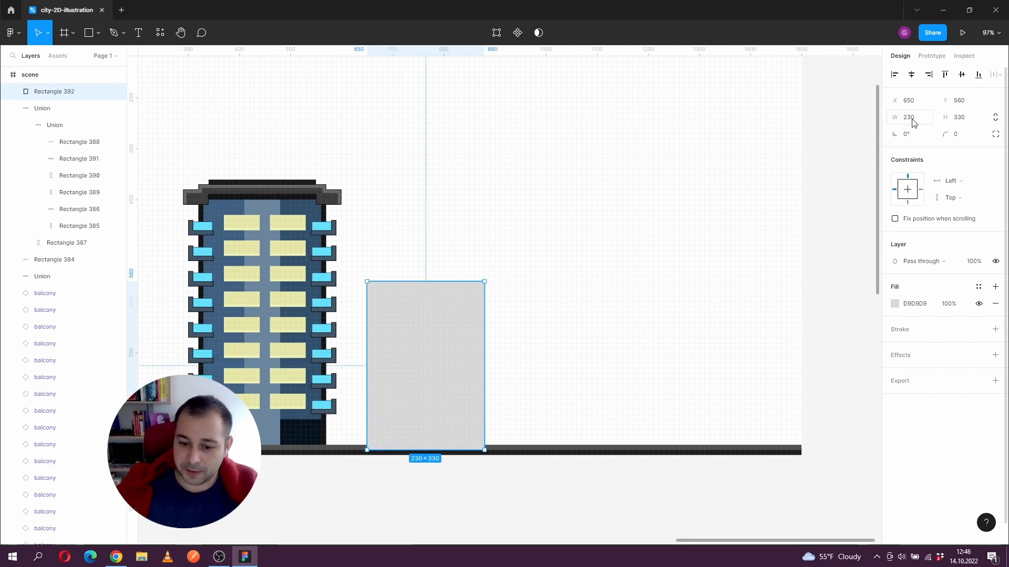
# Step: Move the new rectangle up to Y 550 so that it stands on the street
pyautogui.click(532, 366)
pyautogui.moveTo(487, 362); pyautogui.dragTo(467, 357)
pyautogui.click(575, 328)
pyautogui.moveTo(579, 317); pyautogui.dragTo(607, 327)
# Step: Apply the building-2-body color style to the new rectangle's fill
pyautogui.click(515, 335)
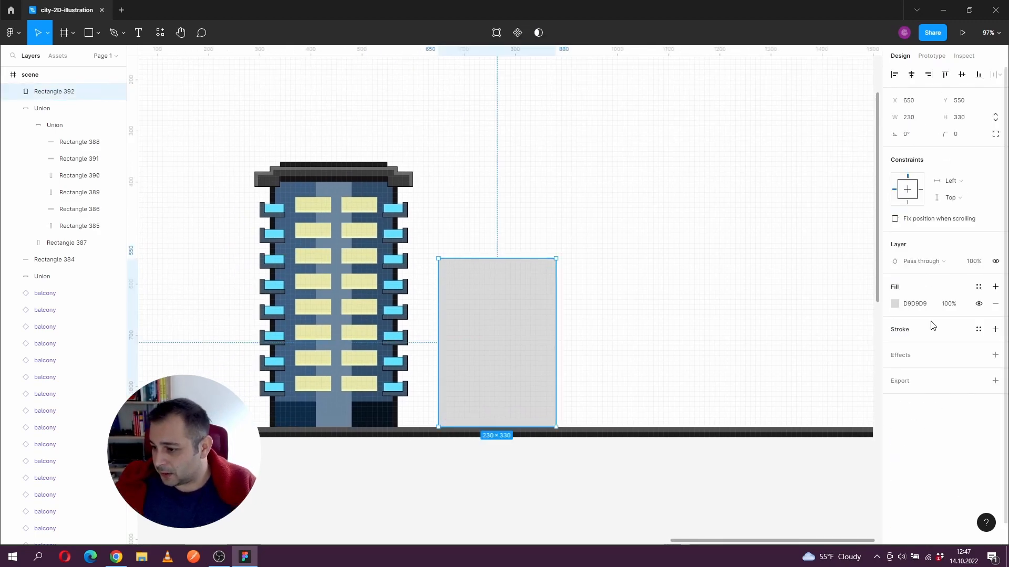
pyautogui.click(980, 288)
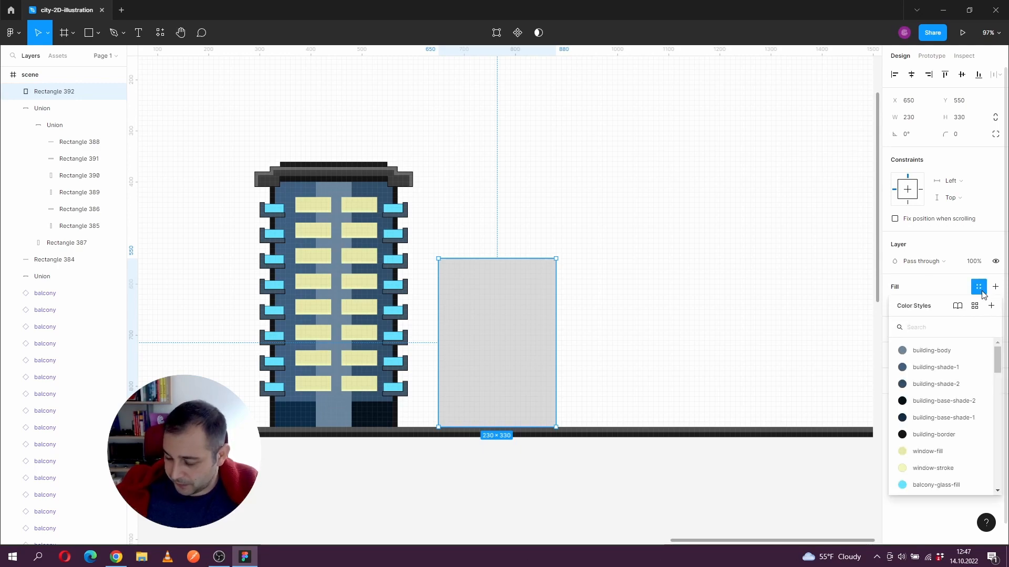
pyautogui.write('building')
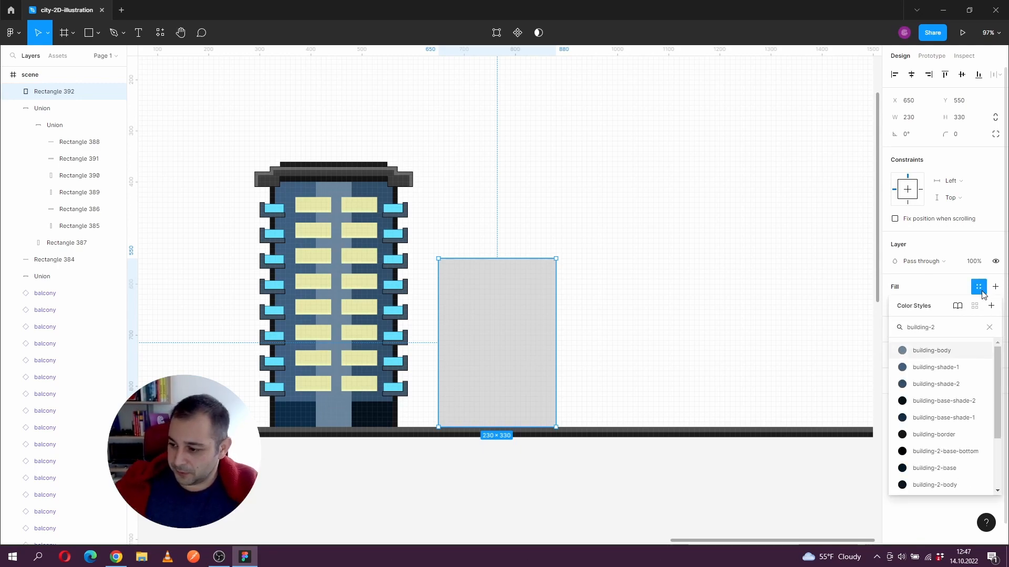
pyautogui.write('-2')
pyautogui.click(972, 485)
pyautogui.click(704, 349)
# Step: Duplicate the dark building rectangle in place and shrink the copy from its top edge to a 40 px high base strip
pyautogui.click(505, 354)
pyautogui.hotkey('ctrl', 'c')
pyautogui.hotkey('ctrl', 'v')
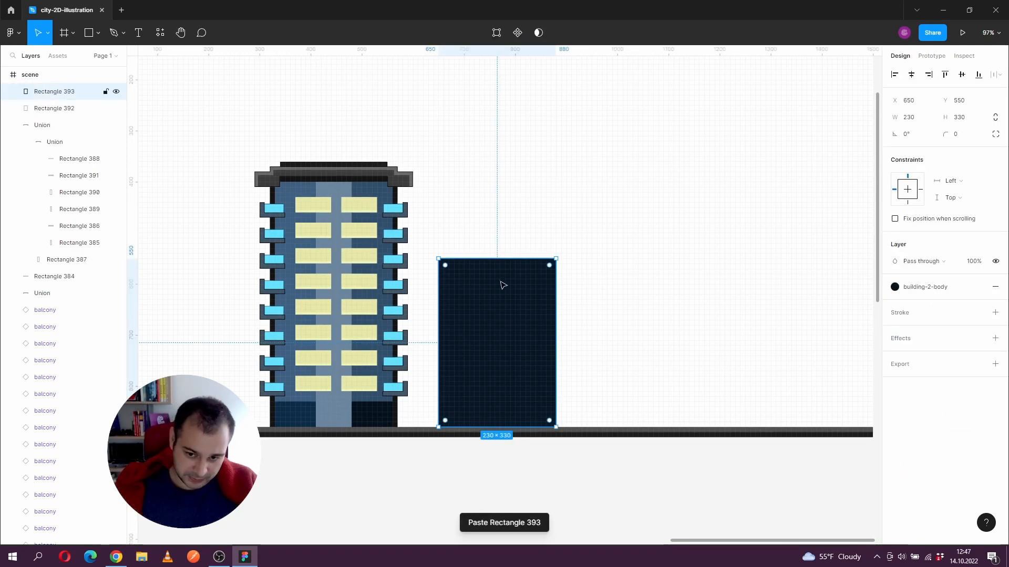
pyautogui.moveTo(501, 258); pyautogui.dragTo(492, 407)
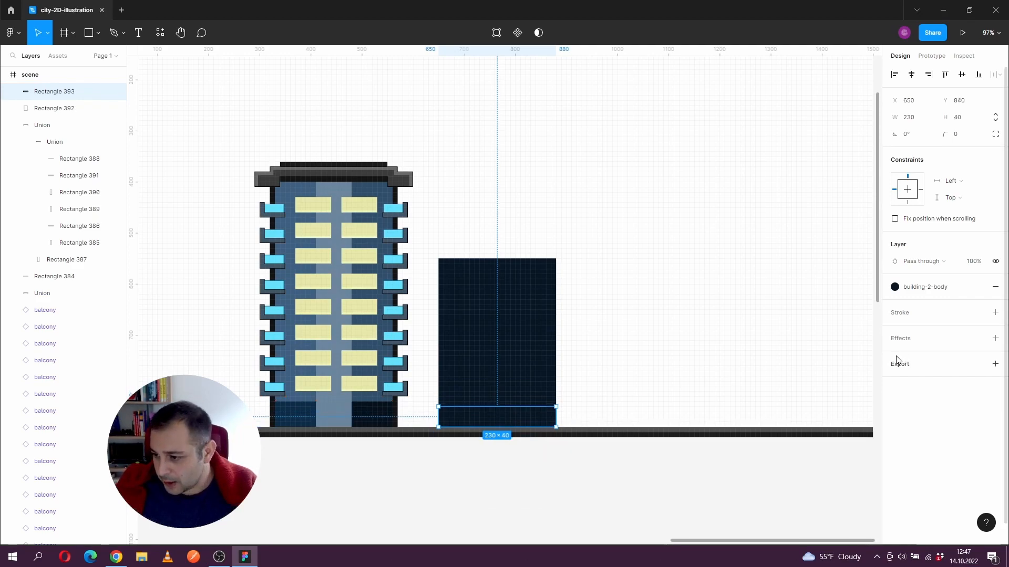
# Step: Apply the building-2-base color style to the base strip and duplicate it as a 10 px high strip along its bottom edge
pyautogui.click(954, 292)
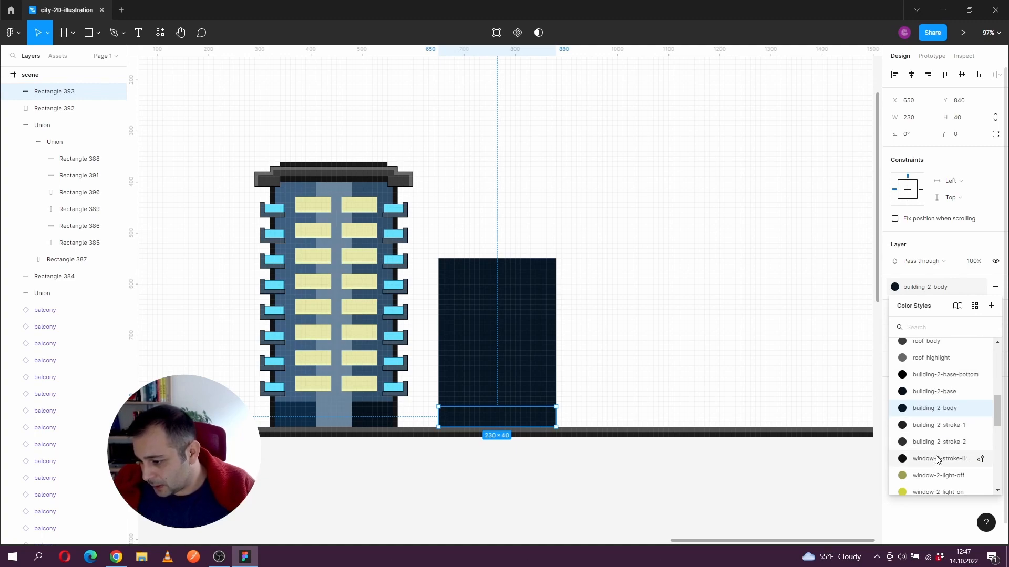
pyautogui.click(953, 397)
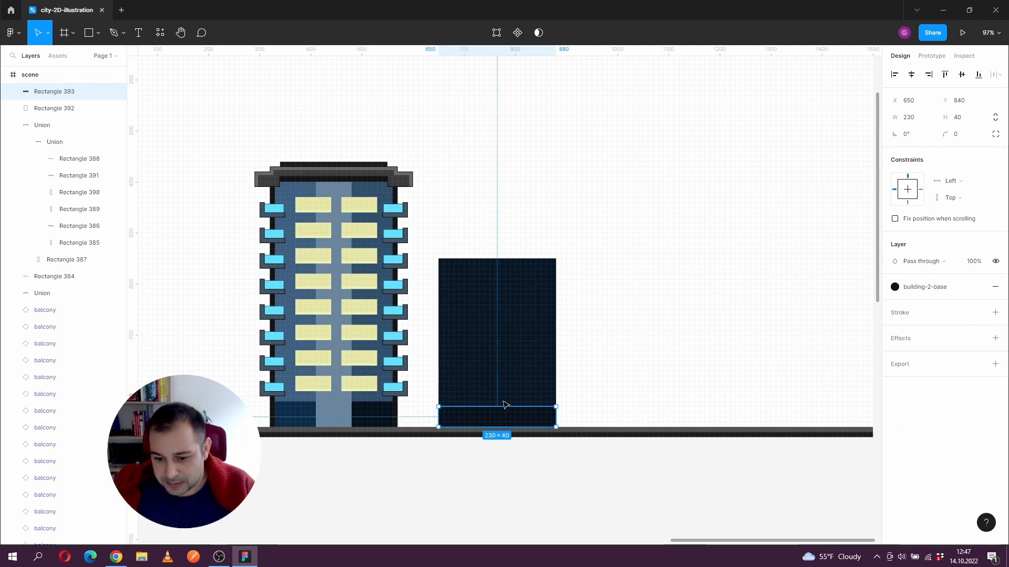
pyautogui.scroll(5, 494, 415)
pyautogui.moveTo(501, 412); pyautogui.dragTo(549, 408)
pyautogui.click(692, 372)
pyautogui.click(574, 395)
pyautogui.hotkey('ctrl', 'v')
# Step: Apply the building-2-base-bottom color style to the 10 px high bottom strip
pyautogui.click(939, 287)
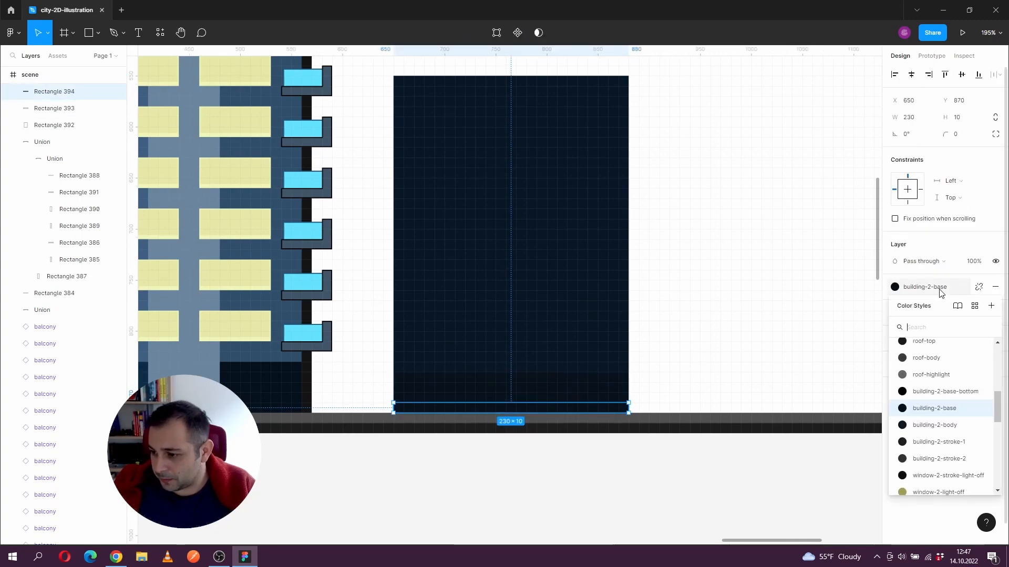
pyautogui.click(939, 392)
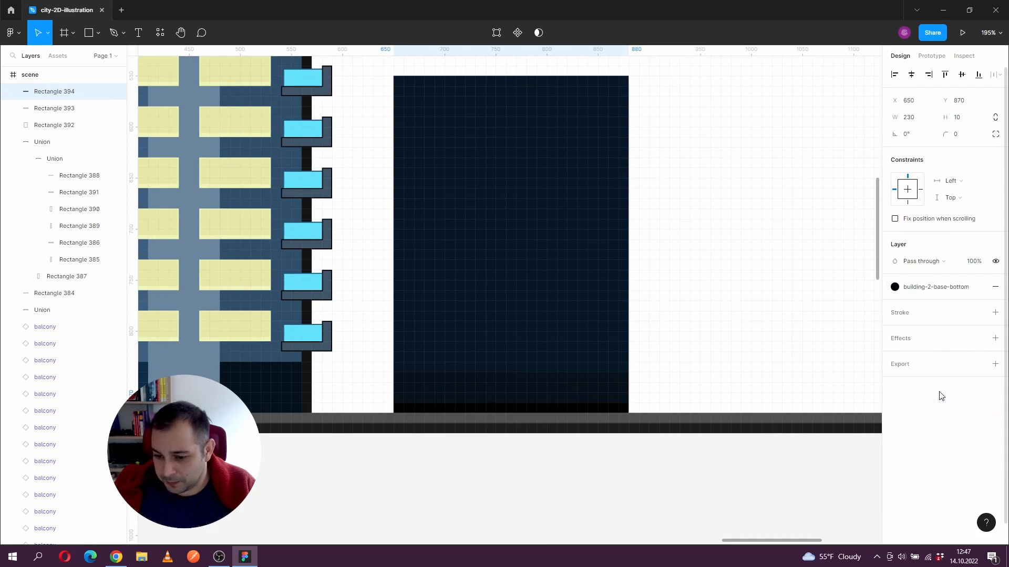
pyautogui.click(680, 393)
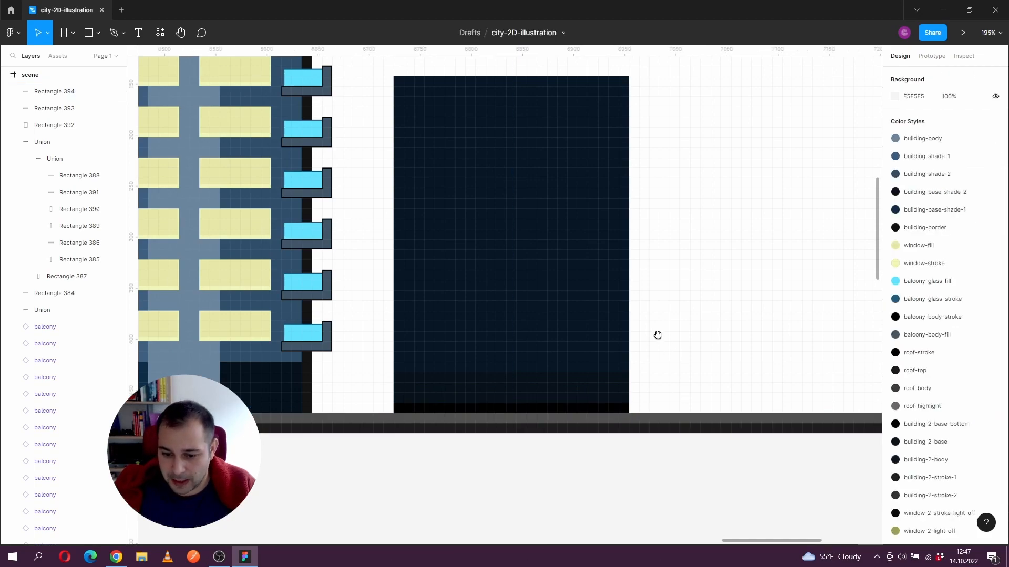
# Step: Draw a 40 × 40 rectangle near the middle of the second building's base strip, standing on the street
pyautogui.scroll(1, 668, 338)
pyautogui.click(536, 284)
pyautogui.moveTo(700, 243); pyautogui.dragTo(725, 259)
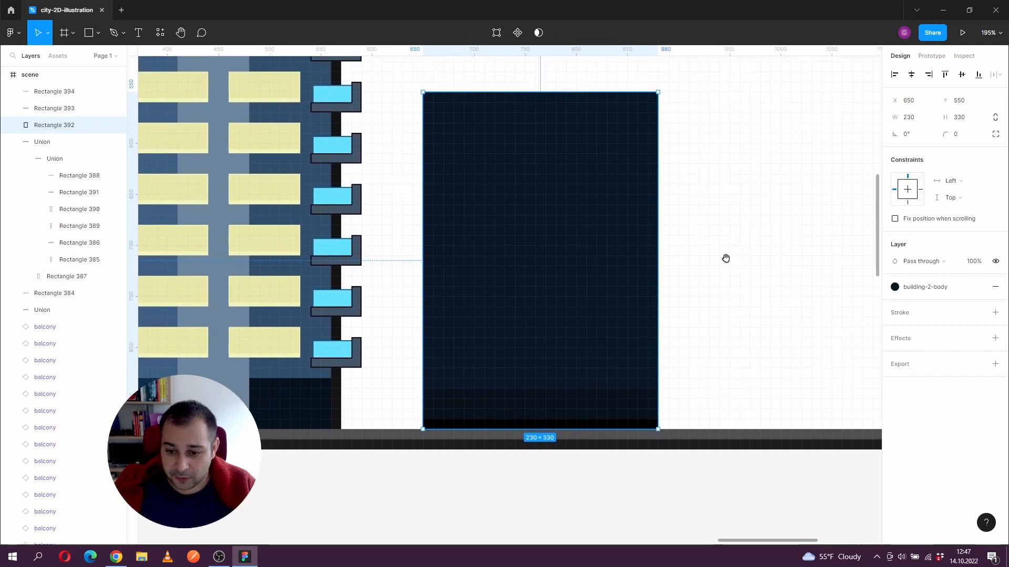
pyautogui.click(563, 410)
pyautogui.moveTo(585, 309); pyautogui.dragTo(575, 284)
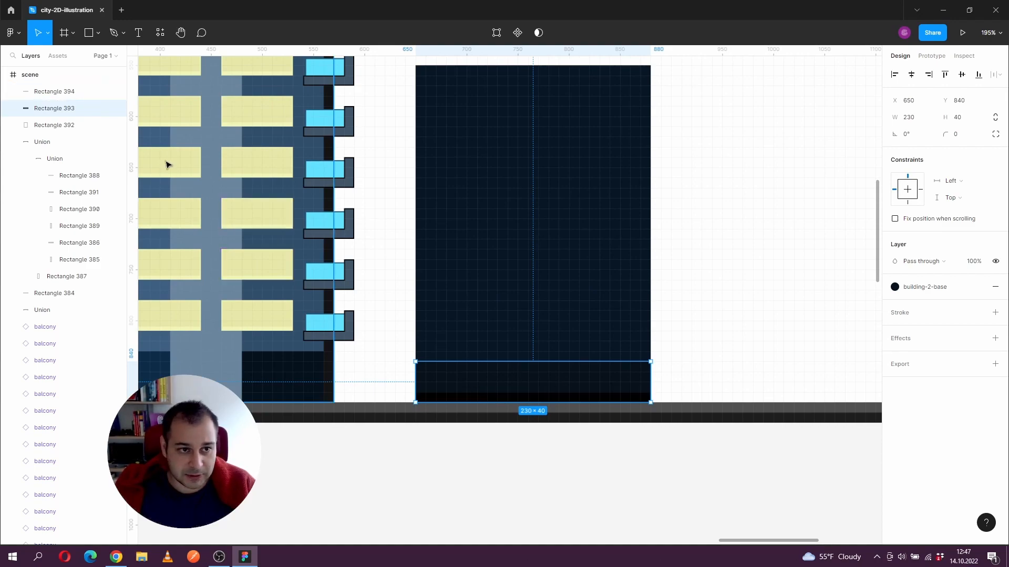
pyautogui.click(97, 34)
pyautogui.click(98, 57)
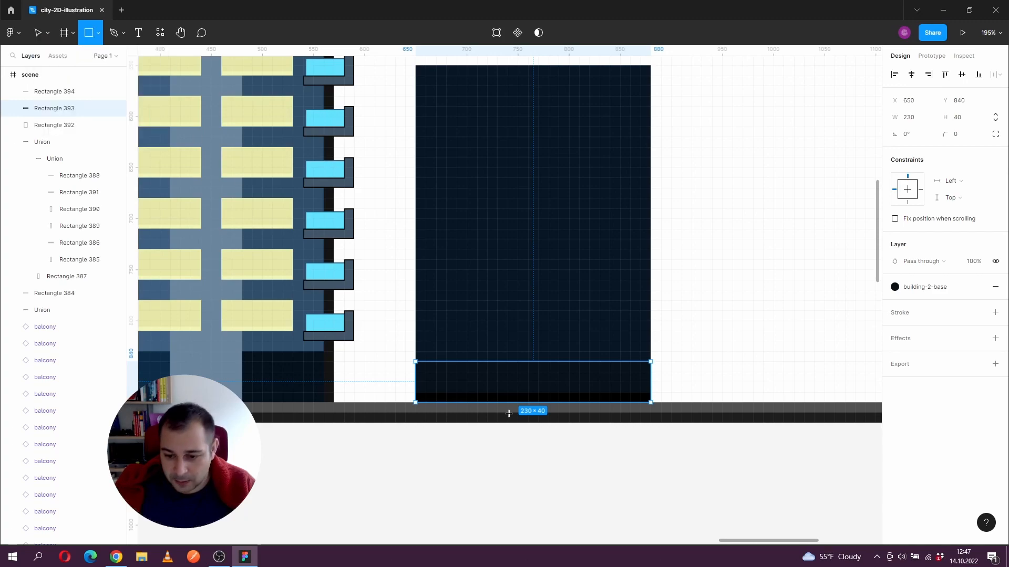
pyautogui.moveTo(508, 362); pyautogui.dragTo(546, 403)
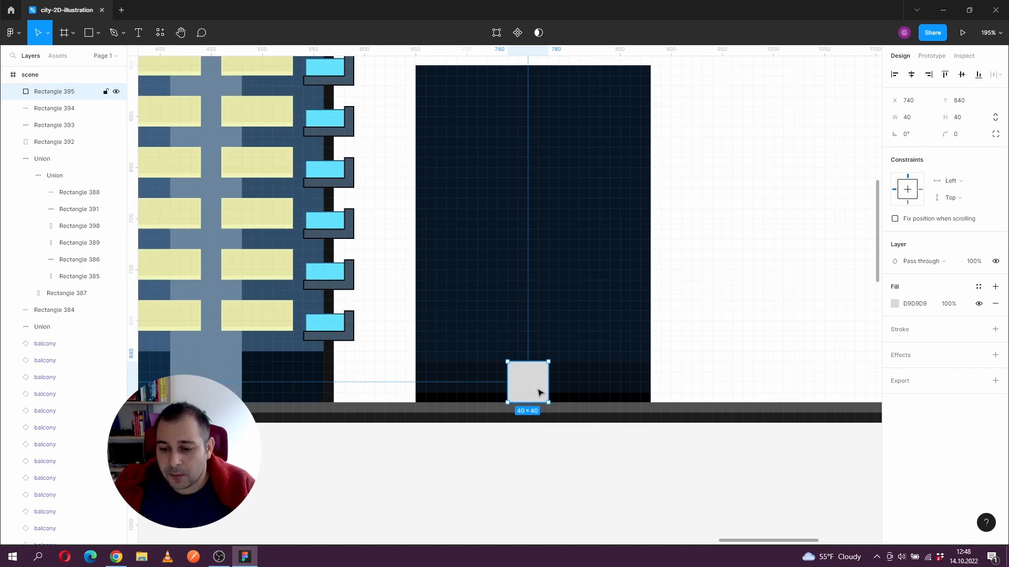
# Step: Center the gray rectangle horizontally on the second building's base strip
pyautogui.keyDown('shift'); pyautogui.click(568, 296); pyautogui.keyUp('shift')
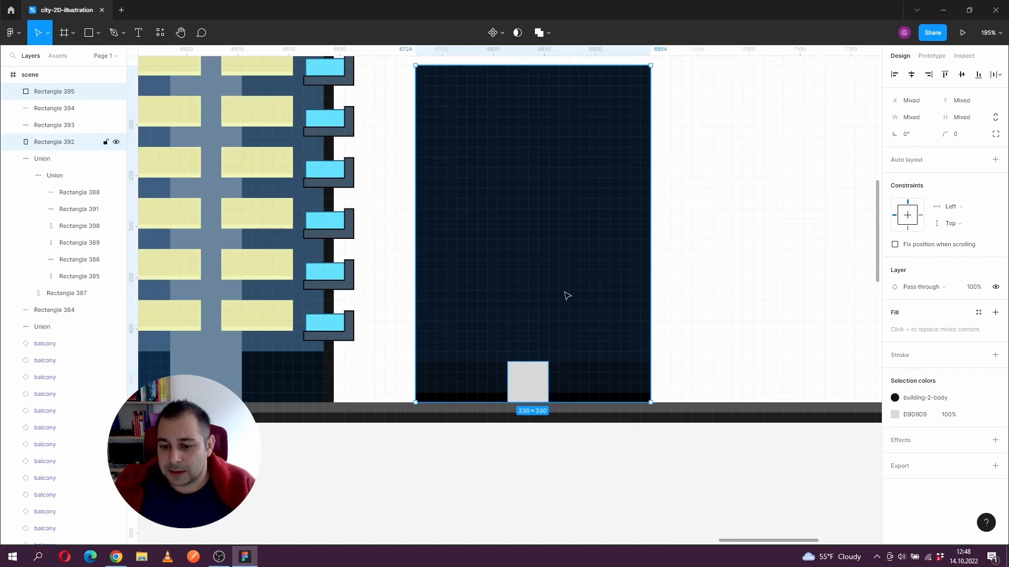
pyautogui.click(536, 389)
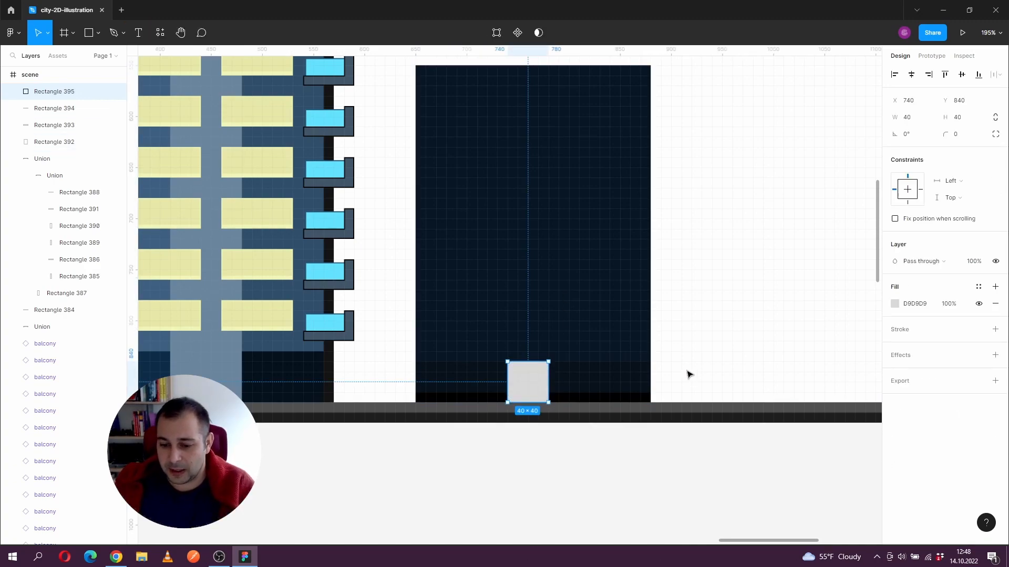
pyautogui.keyDown('shift'); pyautogui.click(596, 380); pyautogui.keyUp('shift')
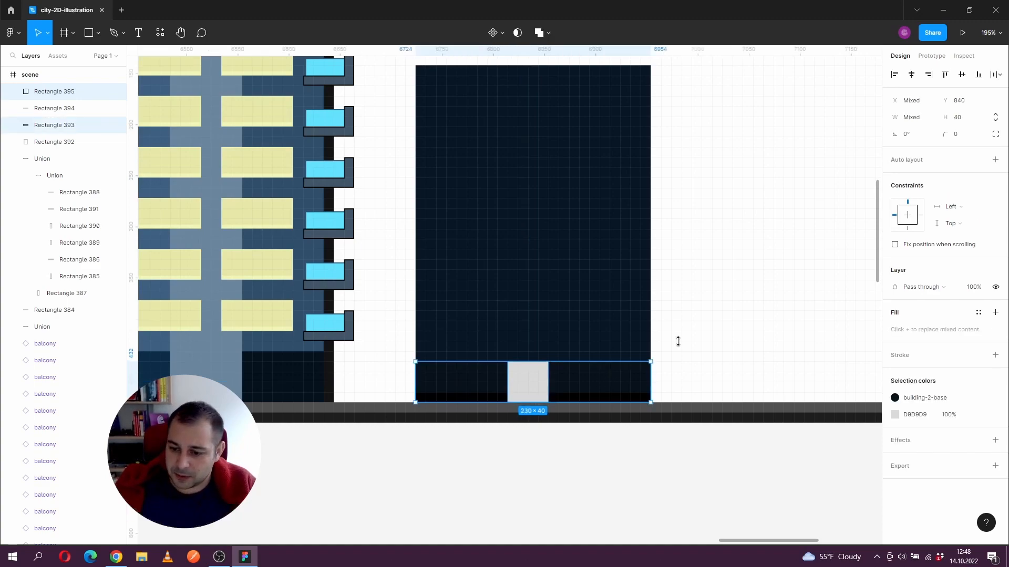
pyautogui.click(913, 78)
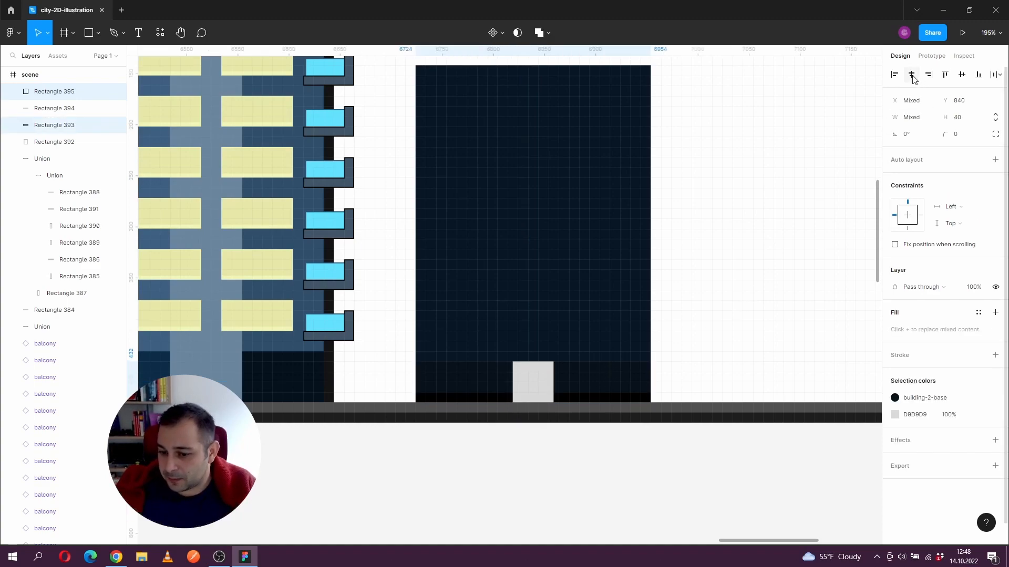
# Step: Narrow the gray rectangle by 5 px on each side to a width of 30 px
pyautogui.click(527, 384)
pyautogui.click(526, 388)
pyautogui.moveTo(502, 386); pyautogui.dragTo(507, 386)
pyautogui.moveTo(579, 385); pyautogui.dragTo(569, 385)
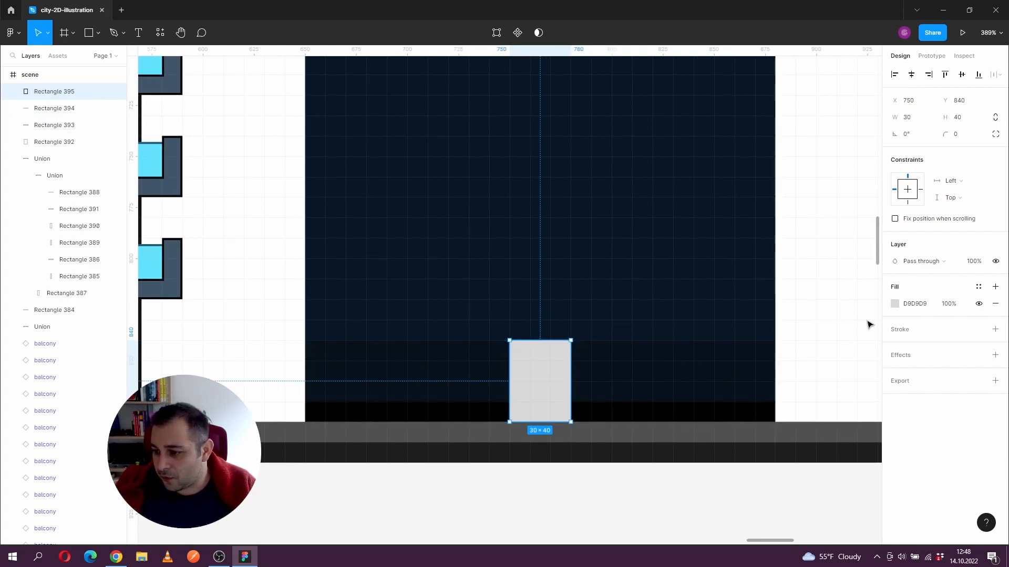
# Step: Apply the window-fill color style to the 30 × 40 entrance rectangle
pyautogui.click(978, 288)
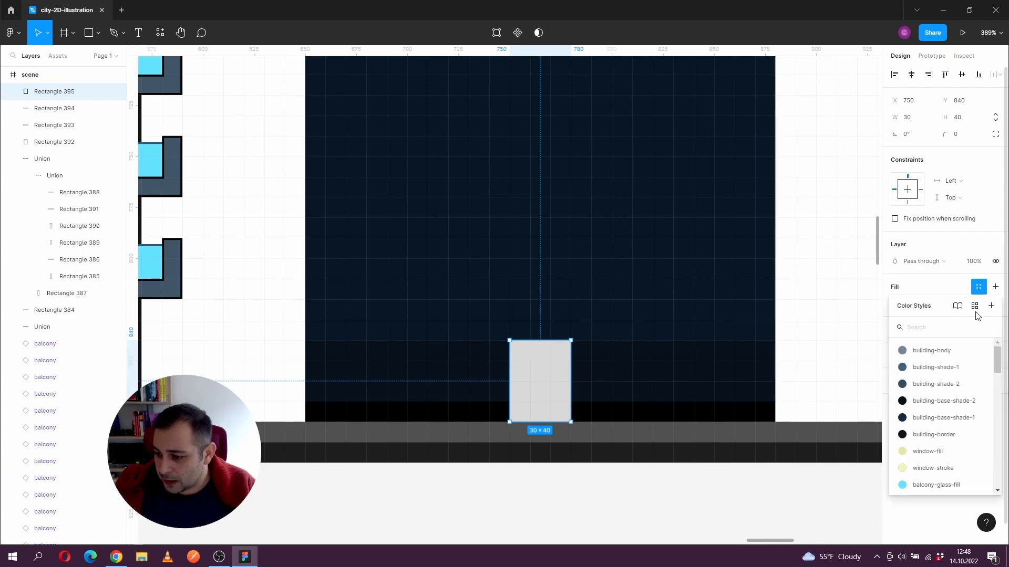
pyautogui.click(946, 454)
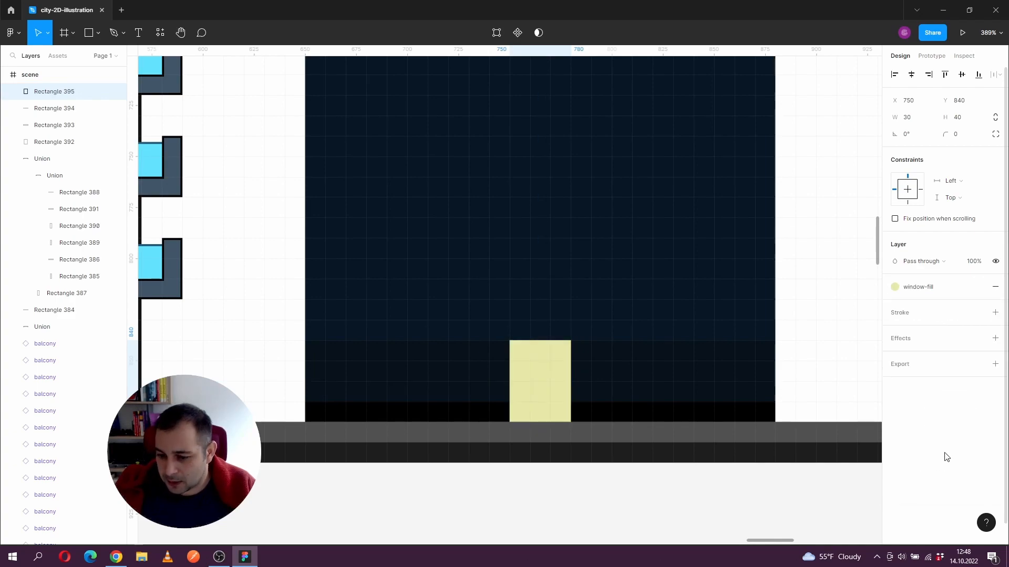
pyautogui.click(811, 383)
# Step: Duplicate the yellow entrance rectangle and place the copy directly against its left side at X 720
pyautogui.moveTo(646, 309); pyautogui.dragTo(632, 335)
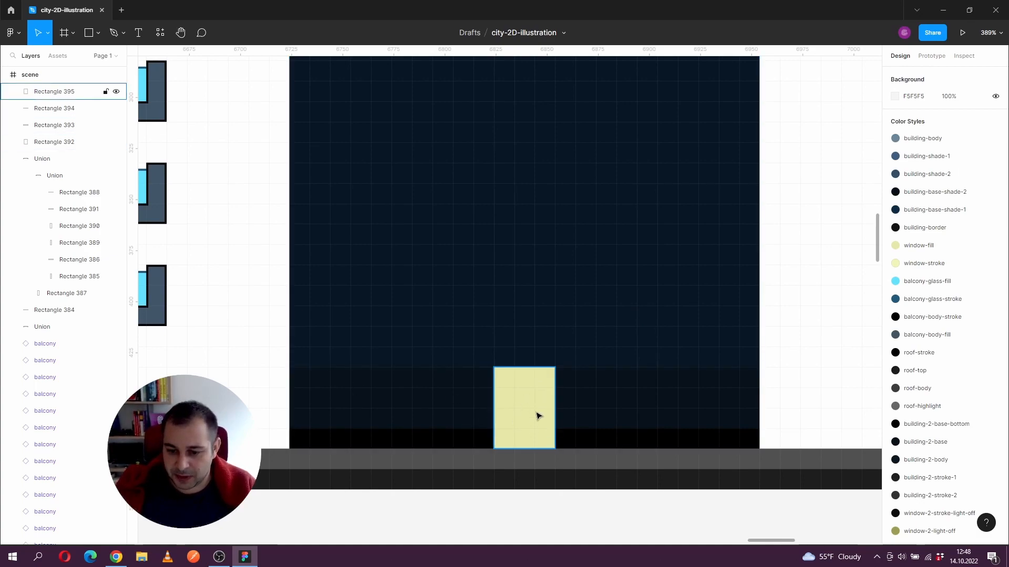
pyautogui.click(517, 404)
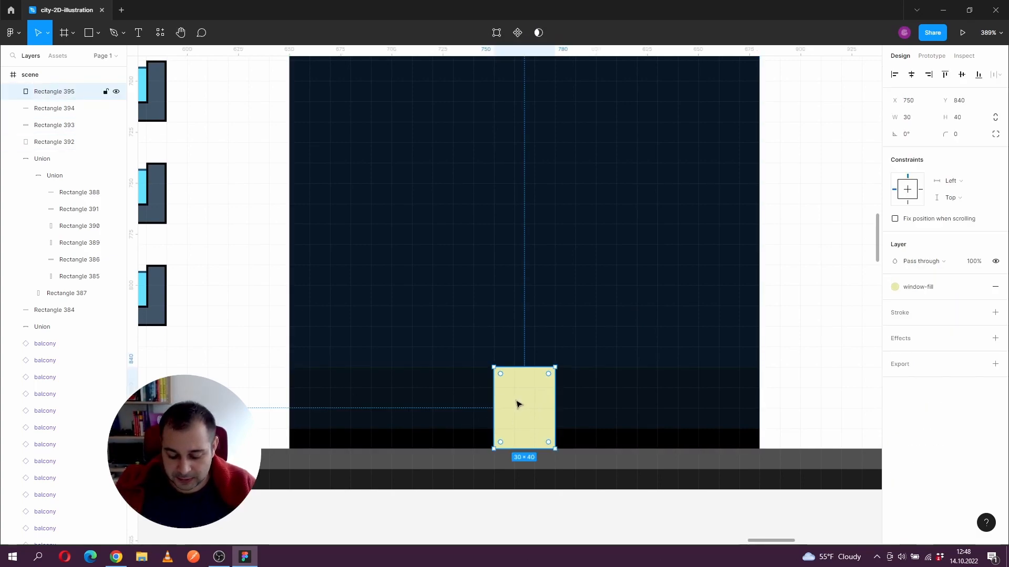
pyautogui.hotkey('ctrl', 'v')
pyautogui.moveTo(531, 410); pyautogui.dragTo(470, 411)
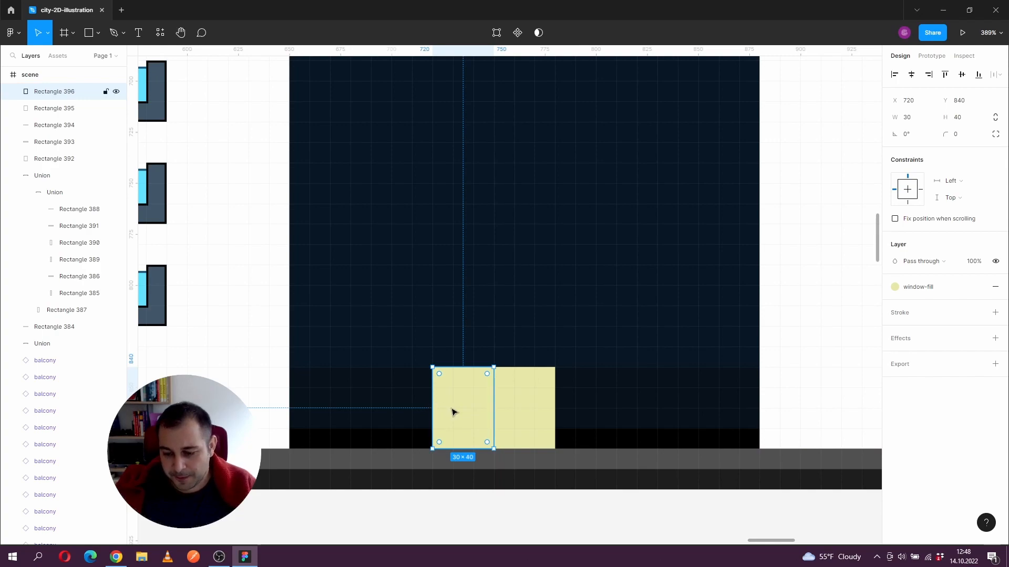
# Step: Apply the entry-door-body color style to the left rectangle and copy it to the other side of the yellow entrance at X 780
pyautogui.click(934, 290)
pyautogui.scroll(-2, 940, 450)
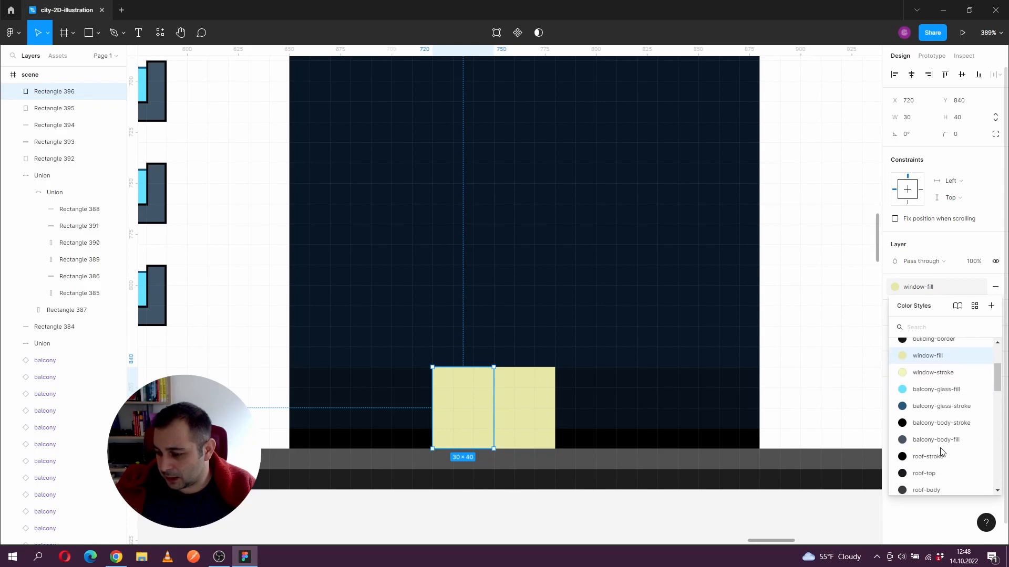
pyautogui.scroll(-2, 940, 451)
pyautogui.write('e')
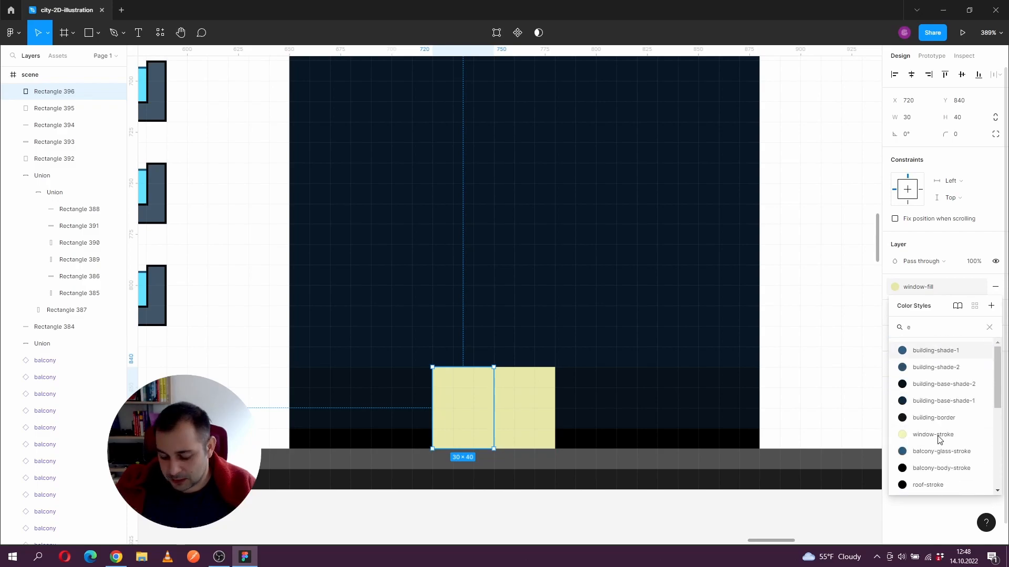
pyautogui.write('n')
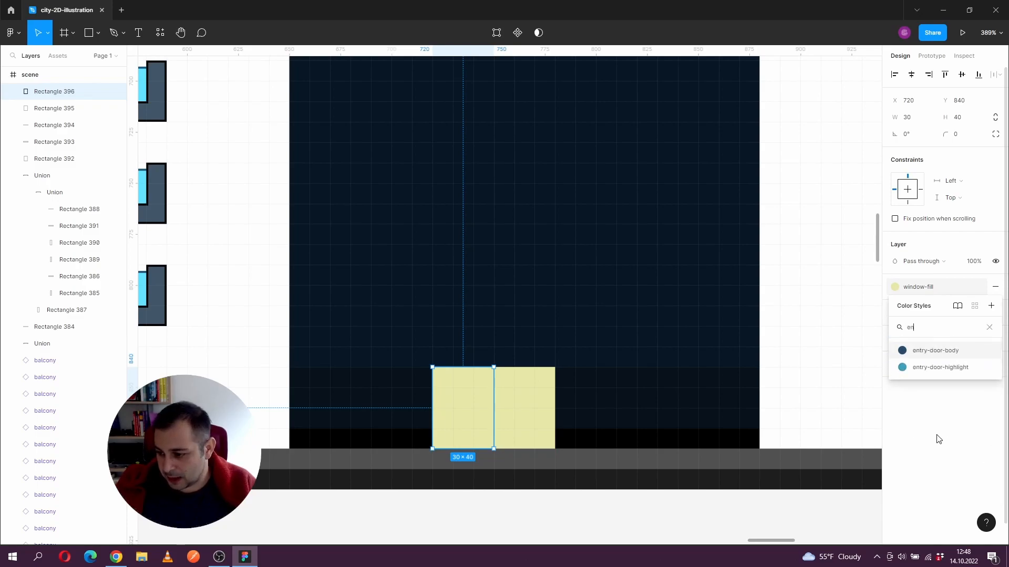
pyautogui.click(935, 351)
pyautogui.moveTo(465, 409); pyautogui.dragTo(589, 410)
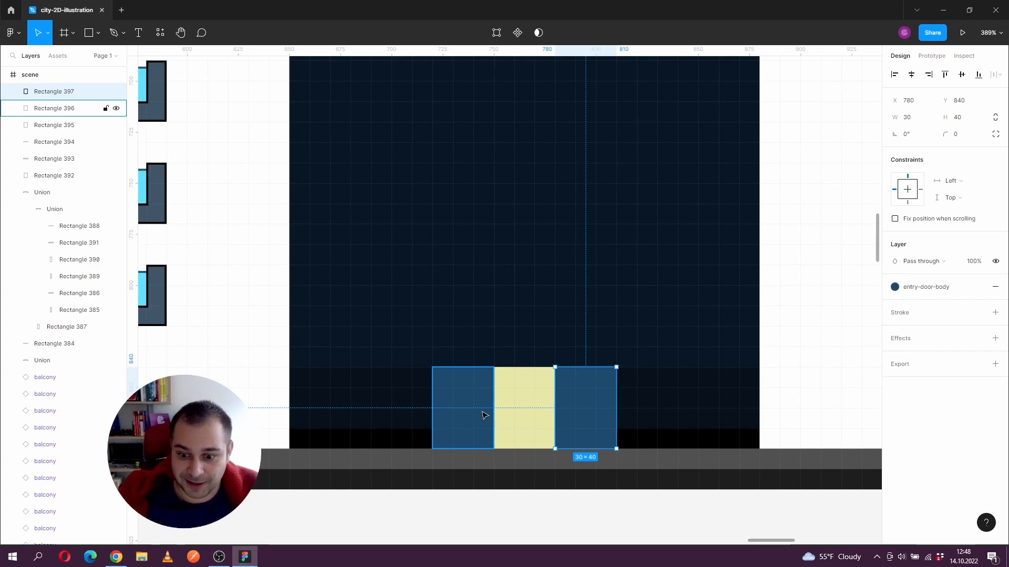
# Step: Duplicate the left door panel, narrow the copy to a 4 px strip along its inner edge, and apply the entry-door-highlight style
pyautogui.click(484, 416)
pyautogui.hotkey('ctrl', 'v')
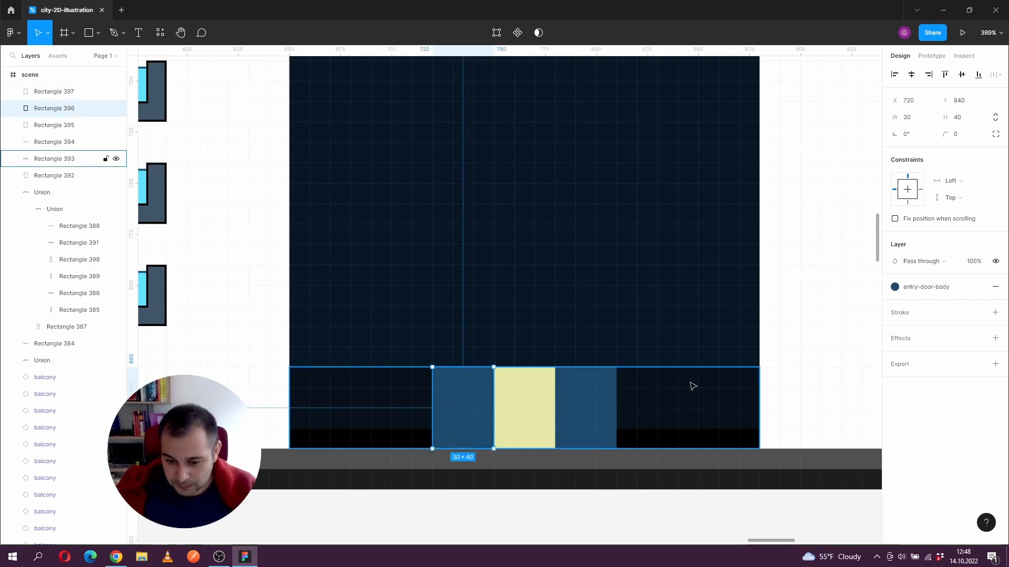
pyautogui.moveTo(433, 422); pyautogui.dragTo(486, 418)
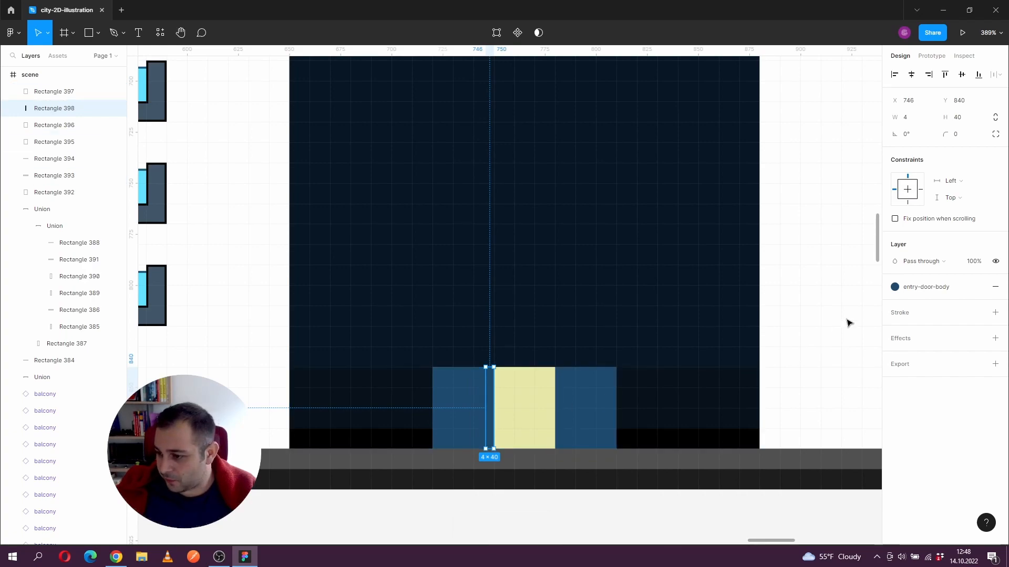
pyautogui.click(940, 289)
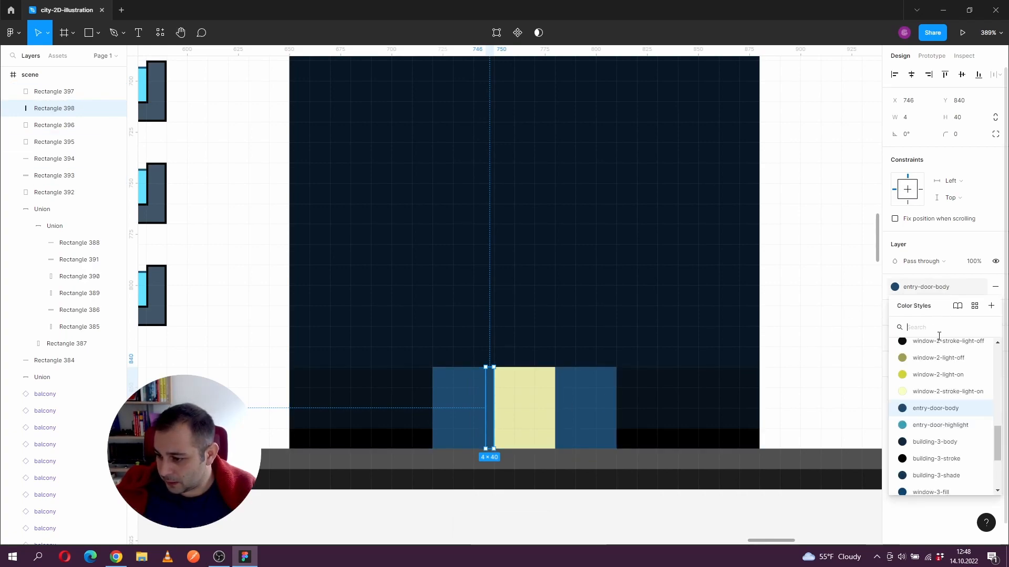
pyautogui.click(925, 427)
# Step: Copy the highlight strip to the right door panel, bring it to the front, and align it with the panel's inner edge at X 780
pyautogui.moveTo(489, 419); pyautogui.dragTo(551, 417)
pyautogui.rightClick(551, 420)
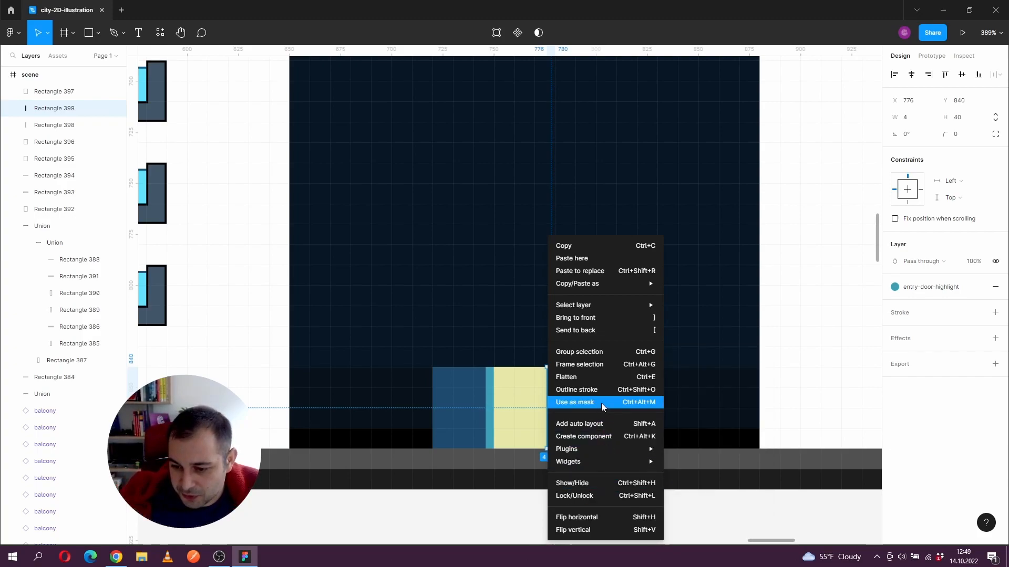
pyautogui.click(587, 318)
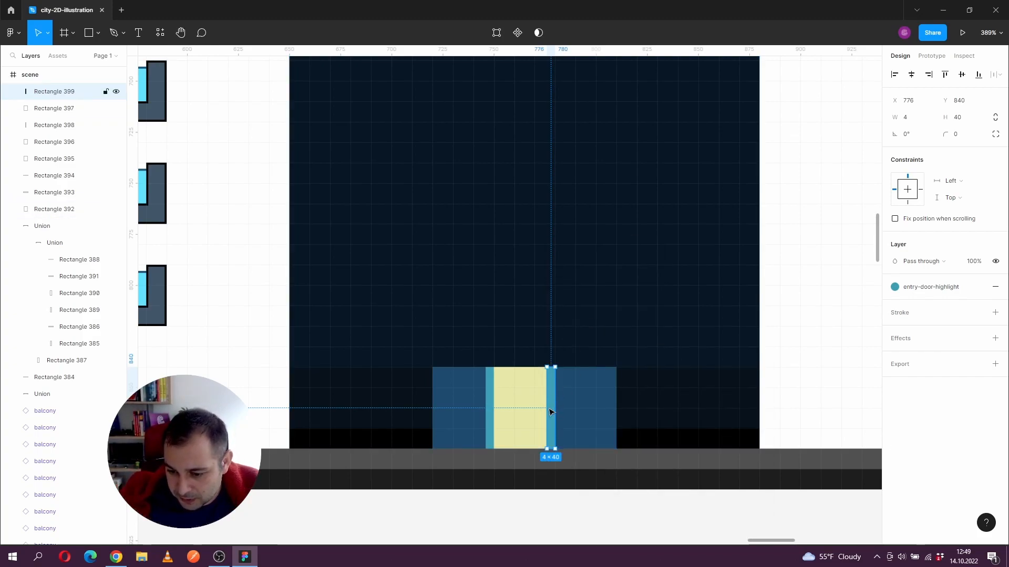
pyautogui.moveTo(552, 412); pyautogui.dragTo(559, 412)
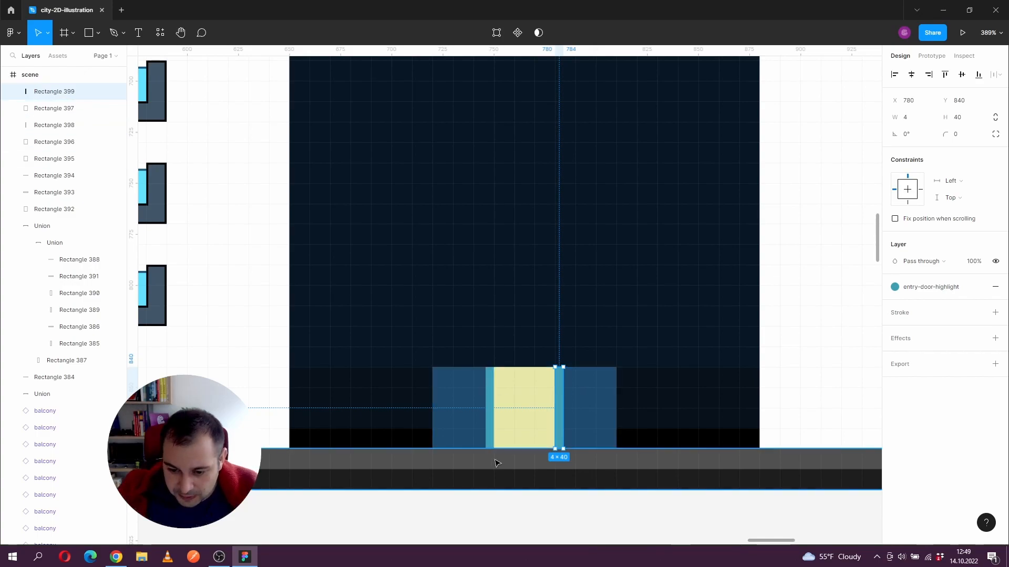
pyautogui.click(487, 422)
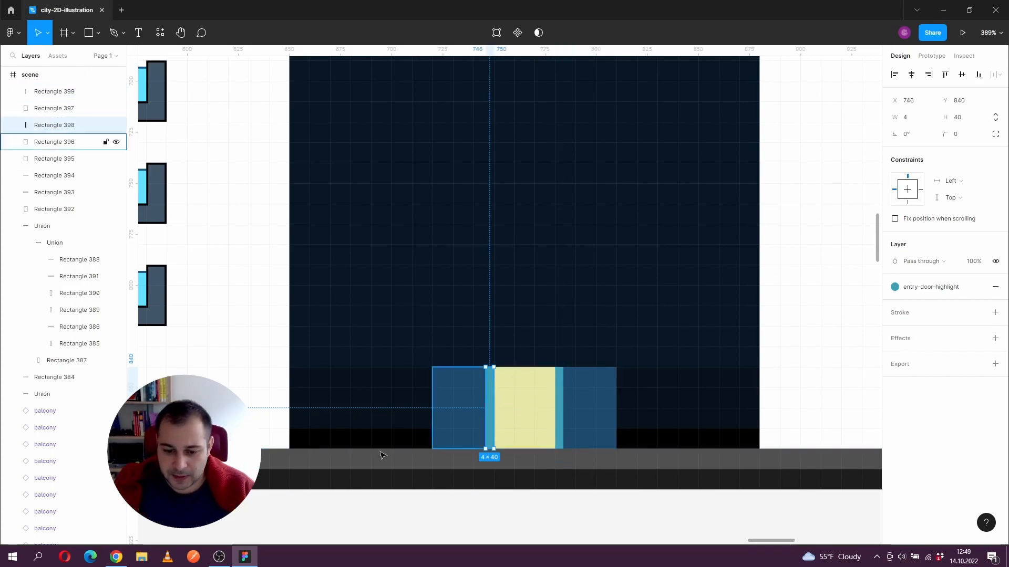
# Step: Draw a 10 × 320 strip down the second building's left edge, ending above the black bottom strip, and copy it to the right edge
pyautogui.scroll(-3, 456, 329)
pyautogui.click(775, 292)
pyautogui.moveTo(689, 234); pyautogui.dragTo(709, 309)
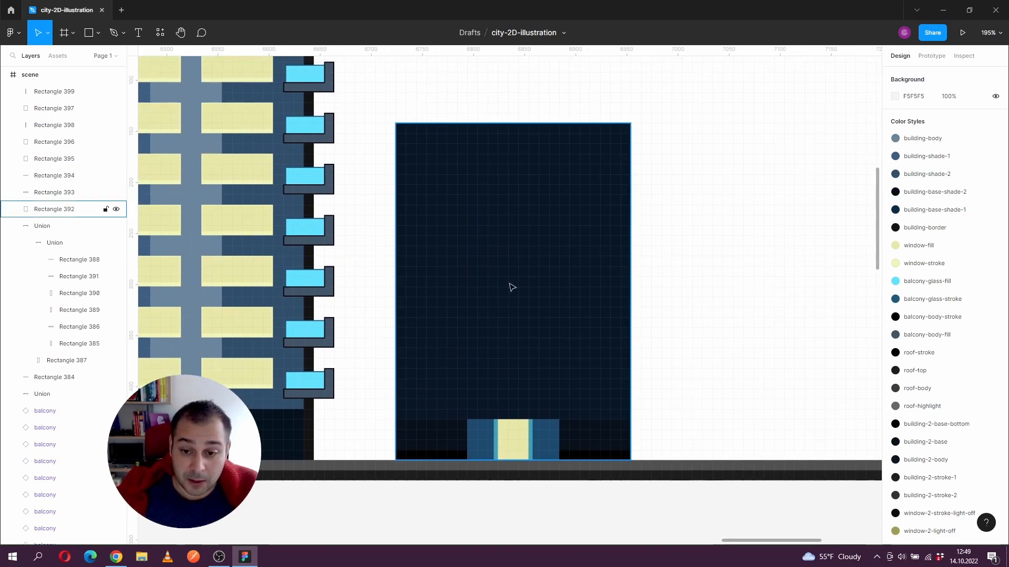
pyautogui.moveTo(712, 191); pyautogui.dragTo(705, 199)
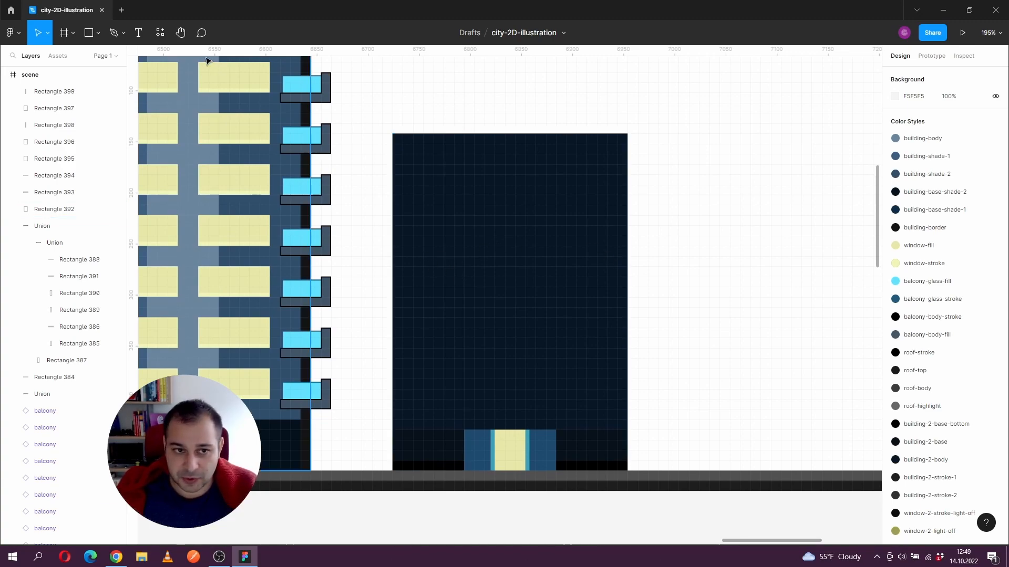
pyautogui.click(98, 33)
pyautogui.click(91, 59)
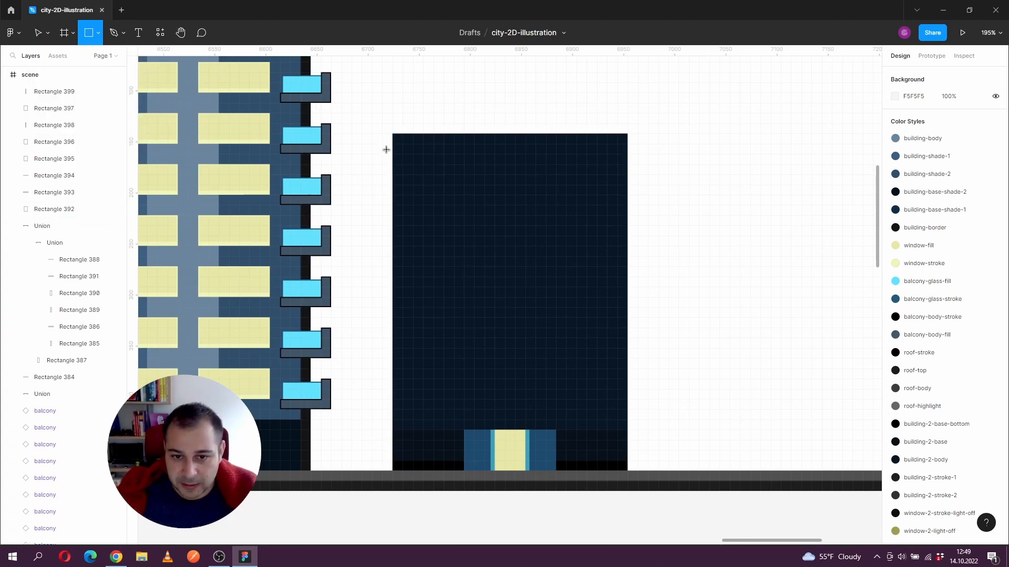
pyautogui.moveTo(392, 133); pyautogui.dragTo(402, 463)
pyautogui.moveTo(397, 380); pyautogui.dragTo(621, 383)
# Step: Apply the building-2-stroke-1 color style to both 10 × 320 side strips of the second building
pyautogui.keyDown('shift'); pyautogui.click(398, 318); pyautogui.keyUp('shift')
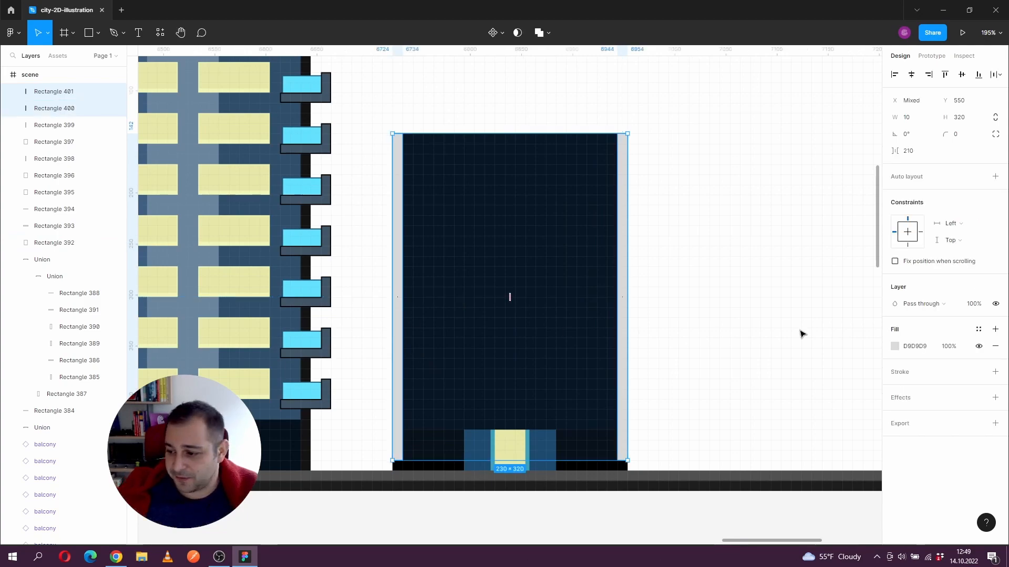
pyautogui.click(978, 329)
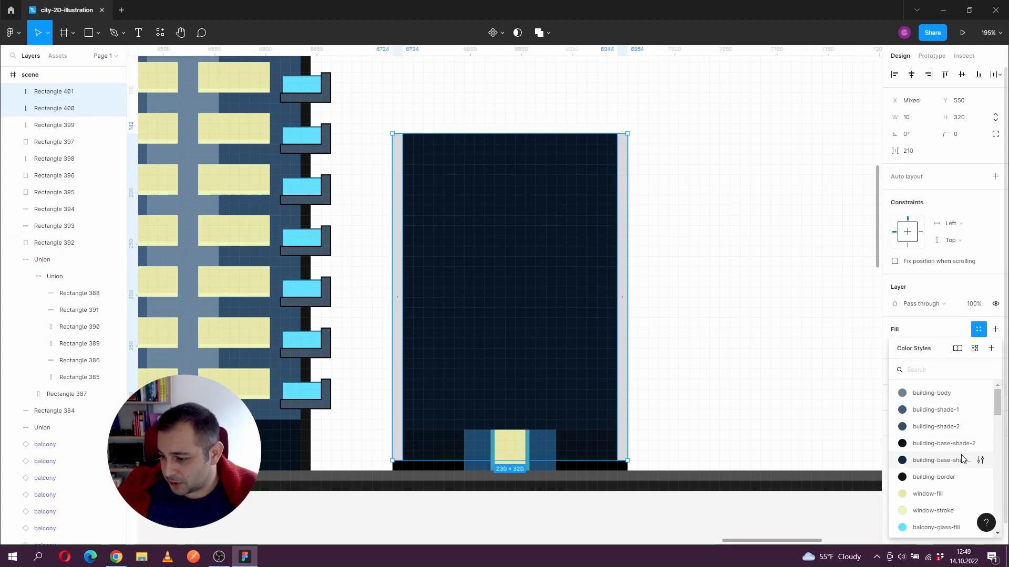
pyautogui.scroll(-10, 962, 459)
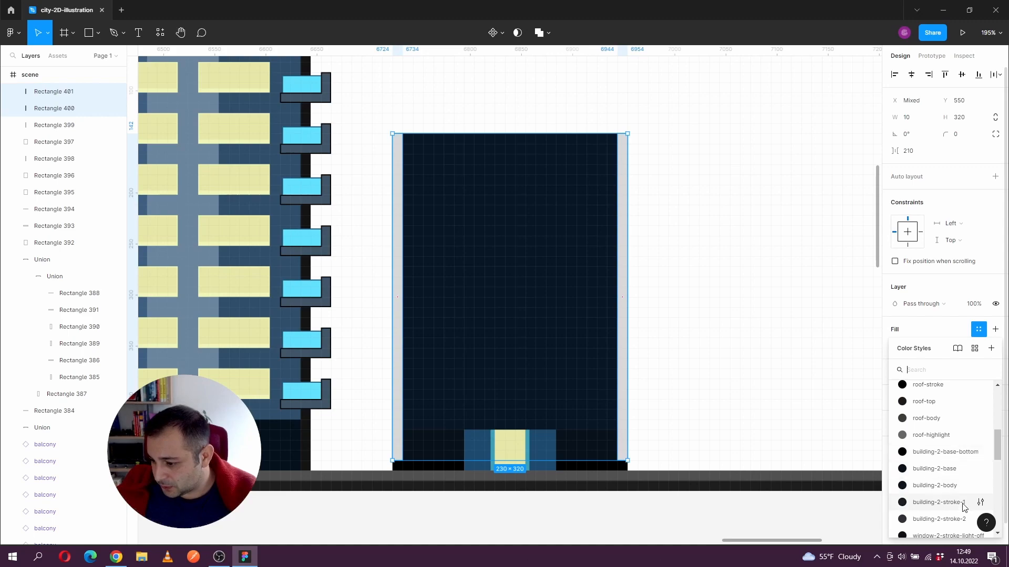
pyautogui.click(955, 451)
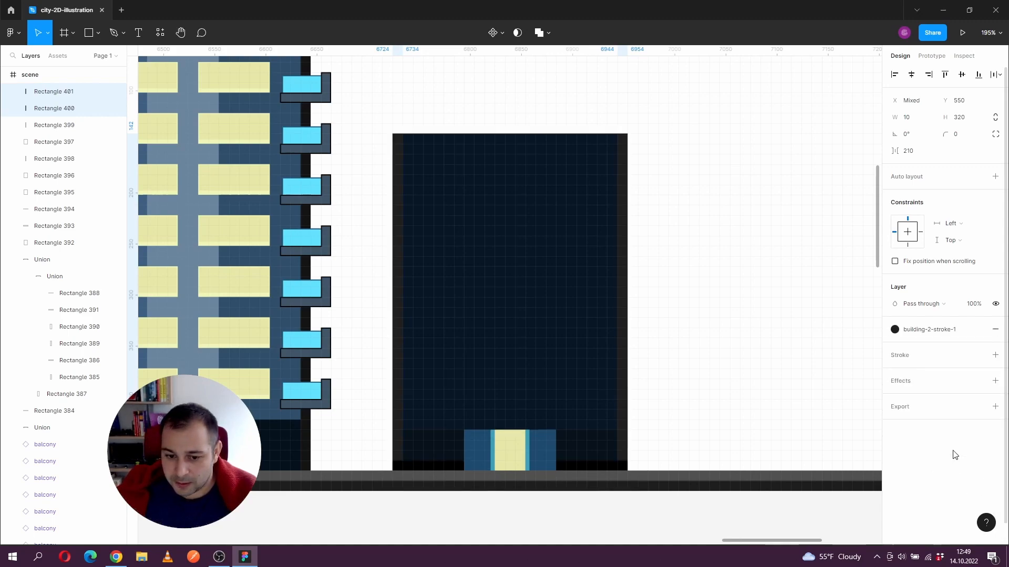
pyautogui.click(736, 347)
# Step: Duplicate the left side strip, shorten the copy to 90 px at the building's top, and copy that segment 60 px below it at Y 700
pyautogui.click(403, 350)
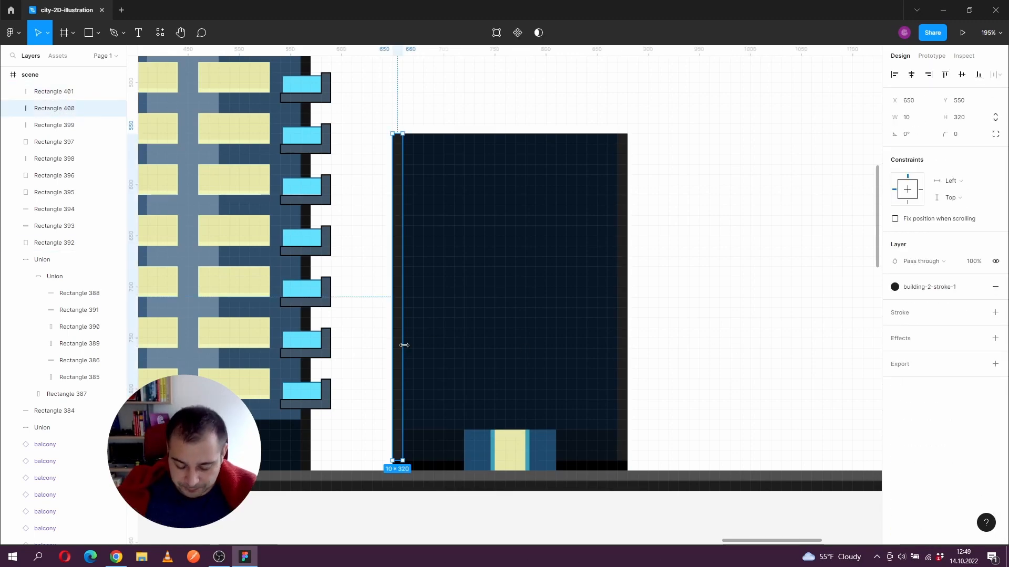
pyautogui.hotkey('ctrl', 'v')
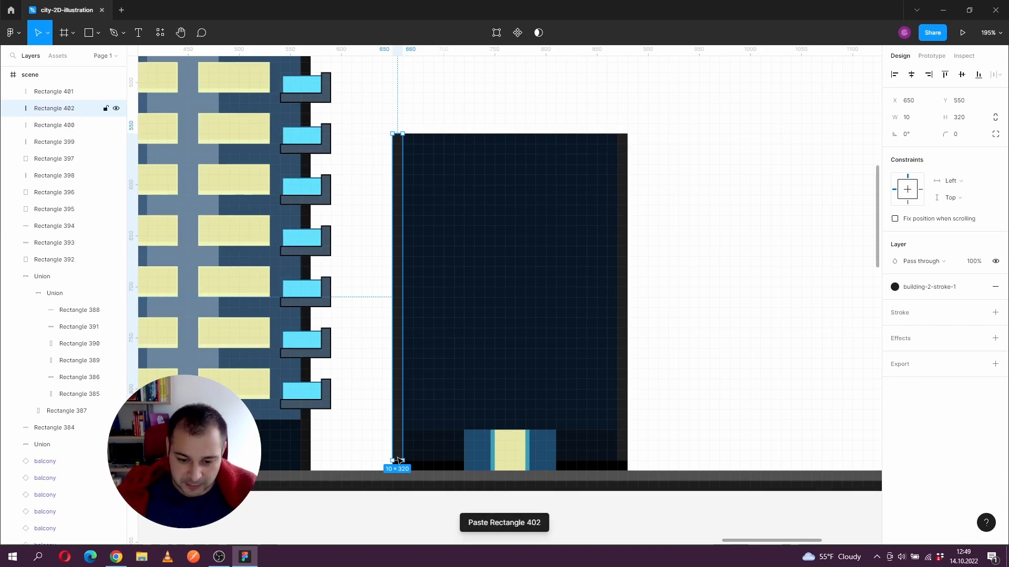
pyautogui.moveTo(399, 462); pyautogui.dragTo(389, 336)
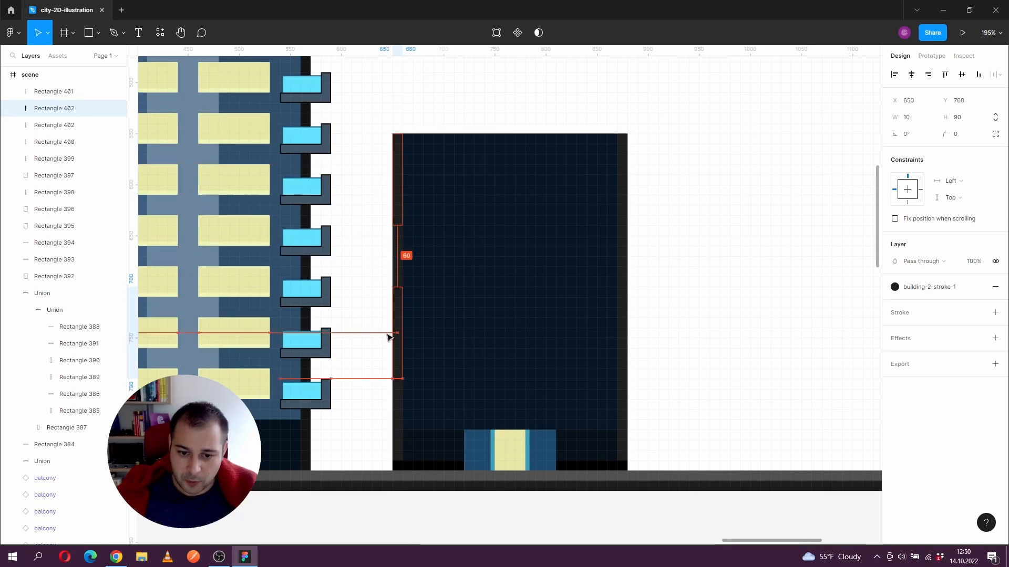
# Step: Apply the building-2-stroke-2 color style to both 90 px segments on the left strip
pyautogui.keyDown('shift'); pyautogui.click(397, 218); pyautogui.keyUp('shift')
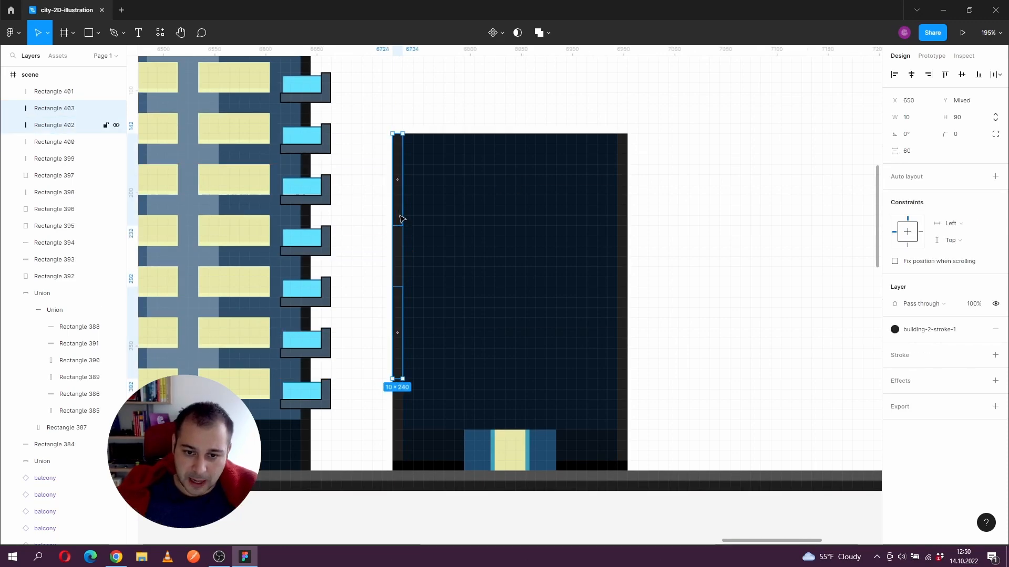
pyautogui.click(952, 335)
pyautogui.click(953, 468)
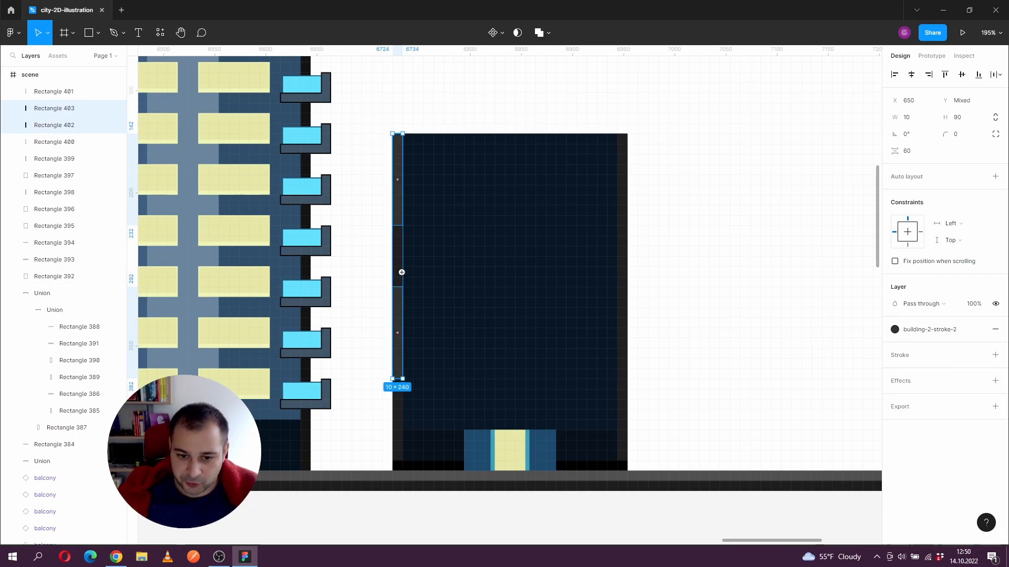
# Step: Copy the two lighter segments onto the right side strip, bring them to the front, and offset them about 40 px lower than the left pair
pyautogui.click(397, 264)
pyautogui.keyDown('alt'); pyautogui.click(504, 274); pyautogui.keyUp('alt')
pyautogui.moveTo(581, 283); pyautogui.dragTo(521, 277)
pyautogui.moveTo(392, 215); pyautogui.dragTo(605, 227)
pyautogui.rightClick(603, 213)
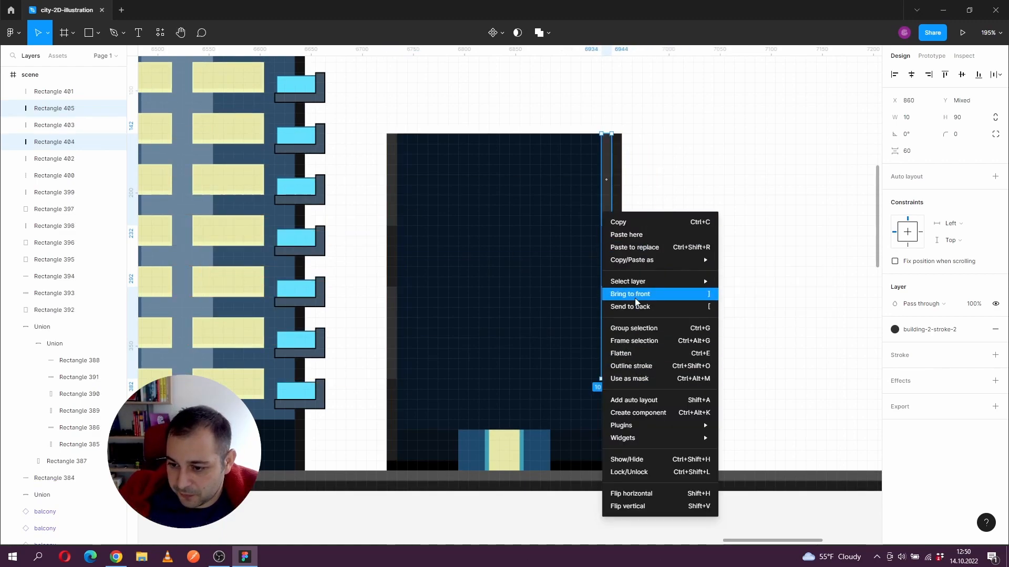
pyautogui.click(635, 293)
pyautogui.moveTo(609, 215); pyautogui.dragTo(620, 252)
pyautogui.click(718, 268)
pyautogui.moveTo(718, 268); pyautogui.dragTo(687, 279)
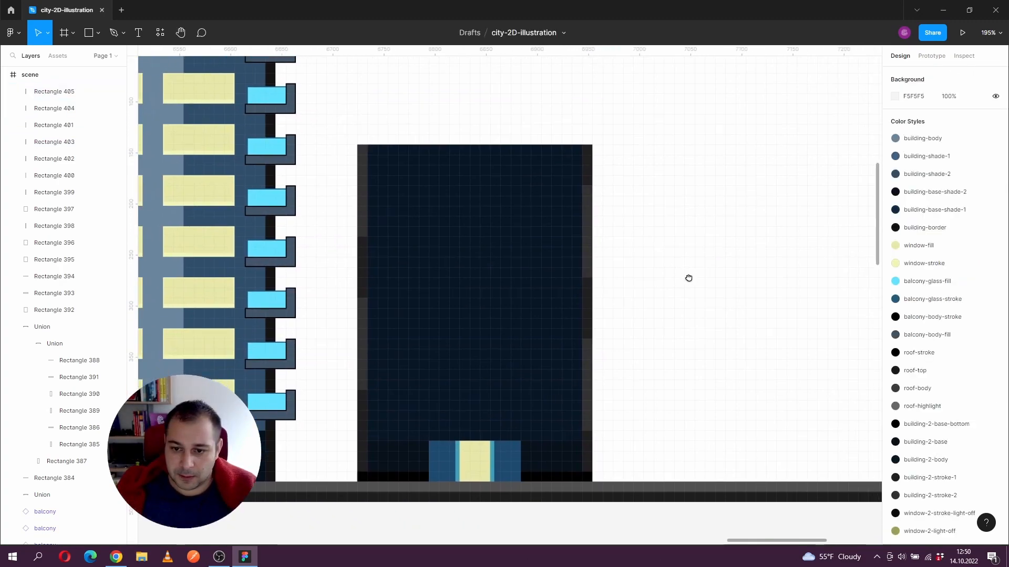
pyautogui.moveTo(428, 93); pyautogui.dragTo(443, 131)
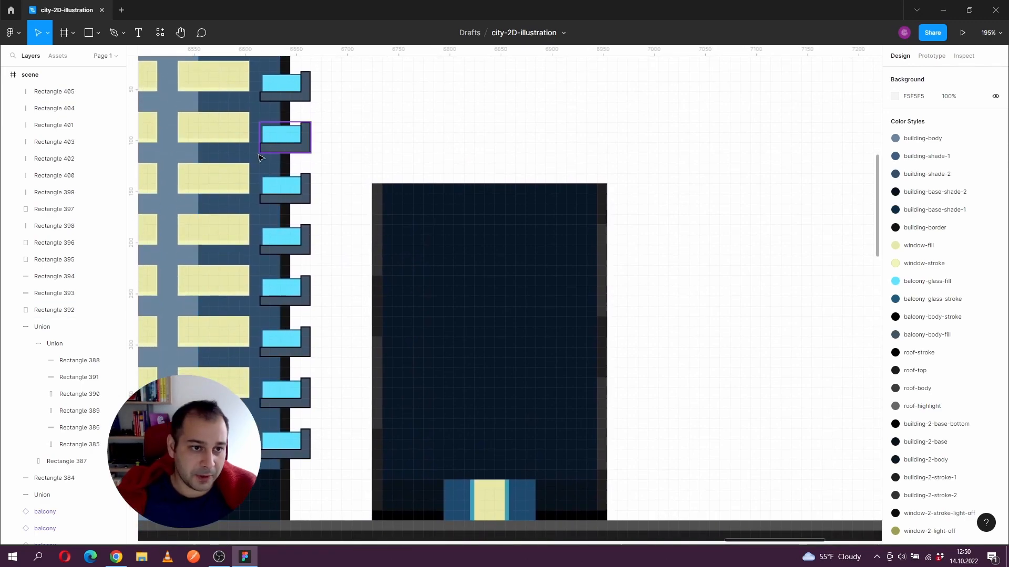
pyautogui.click(160, 36)
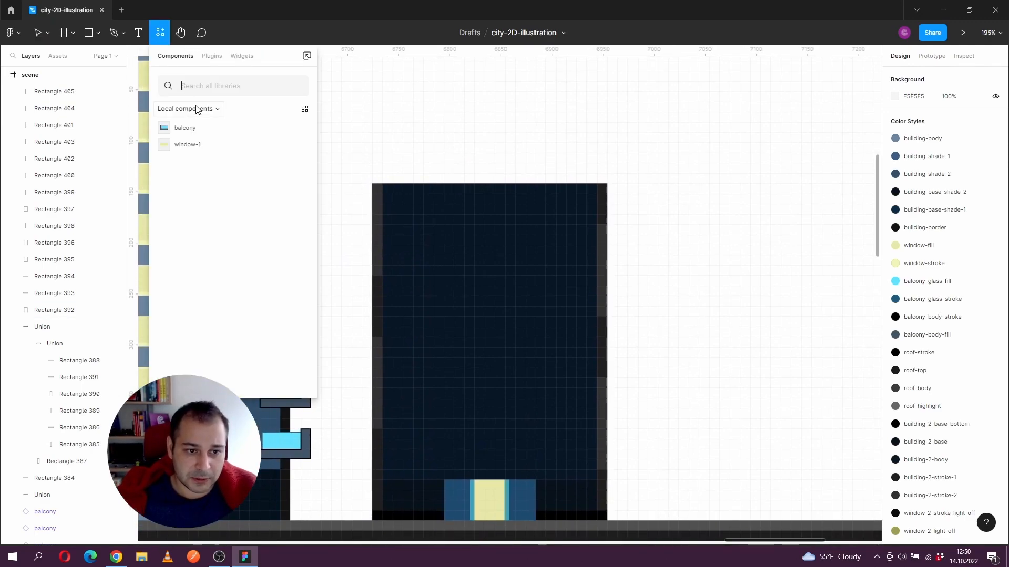
pyautogui.click(411, 139)
# Step: Duplicate the first building's complete roof, including its dark top bar, and place the copy in the empty area above the buildings
pyautogui.scroll(-5, 412, 134)
pyautogui.scroll(3, 448, 205)
pyautogui.hscroll(-2, 448, 205)
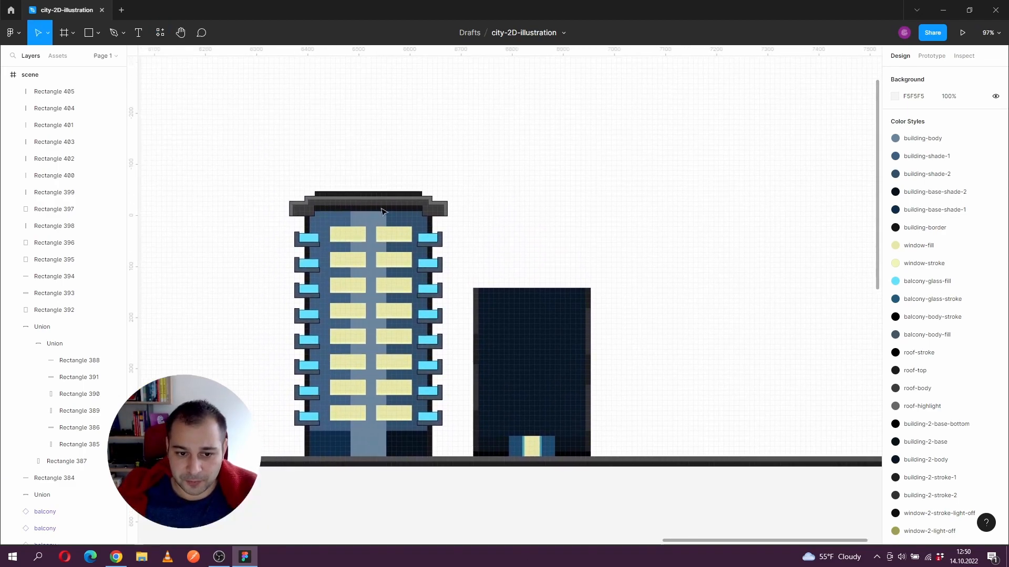
pyautogui.scroll(5, 345, 210)
pyautogui.click(321, 202)
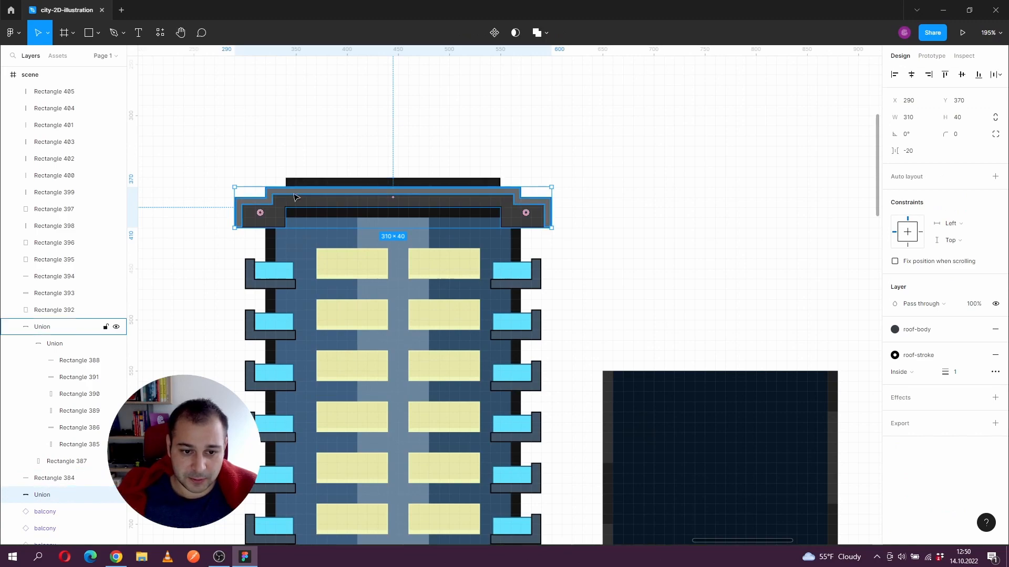
pyautogui.keyDown('shift'); pyautogui.click(308, 181); pyautogui.keyUp('shift')
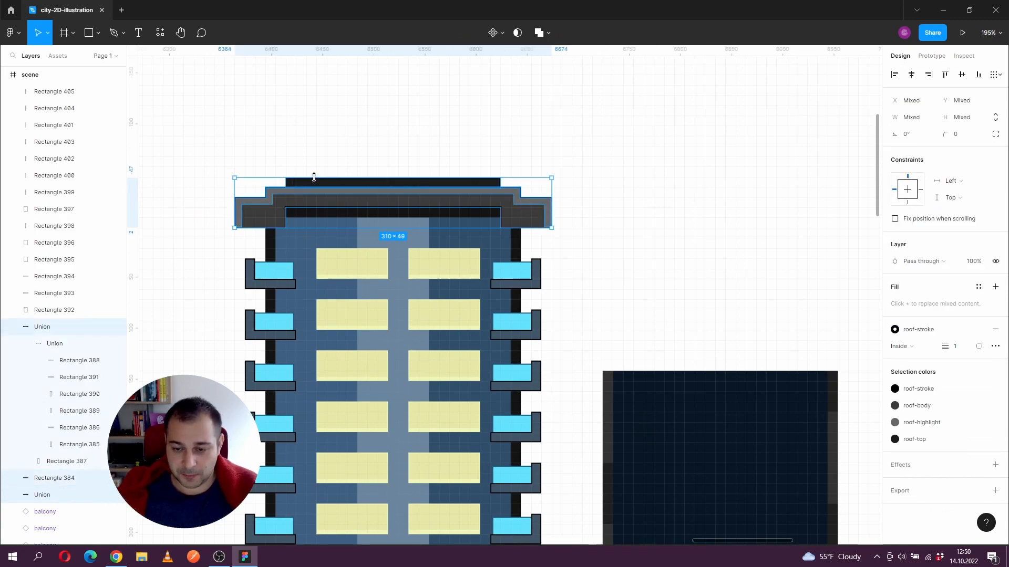
pyautogui.hotkey('ctrl', 'v')
pyautogui.moveTo(333, 202); pyautogui.dragTo(625, 124)
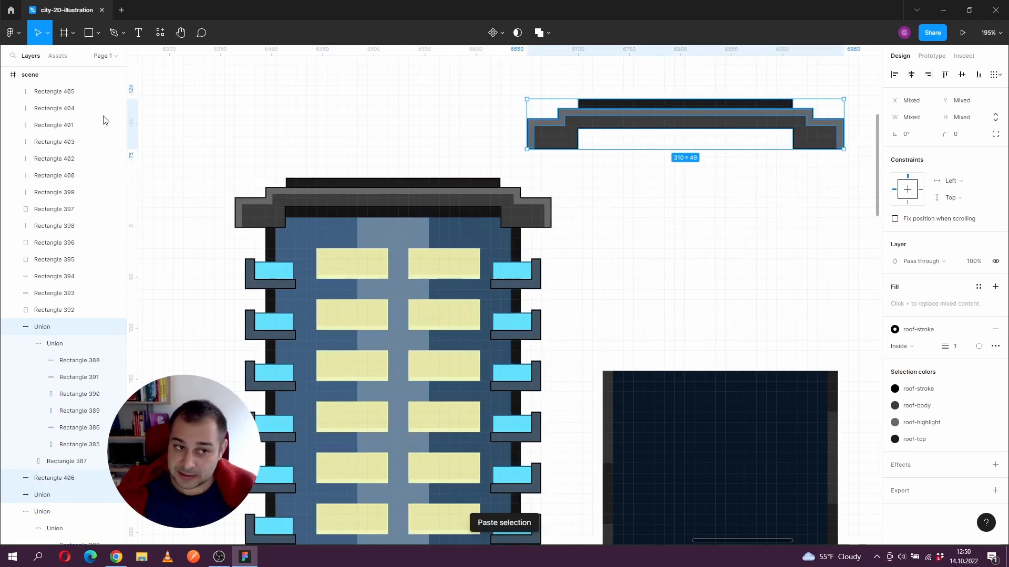
pyautogui.moveTo(420, 121); pyautogui.dragTo(397, 187)
pyautogui.moveTo(578, 185); pyautogui.dragTo(467, 140)
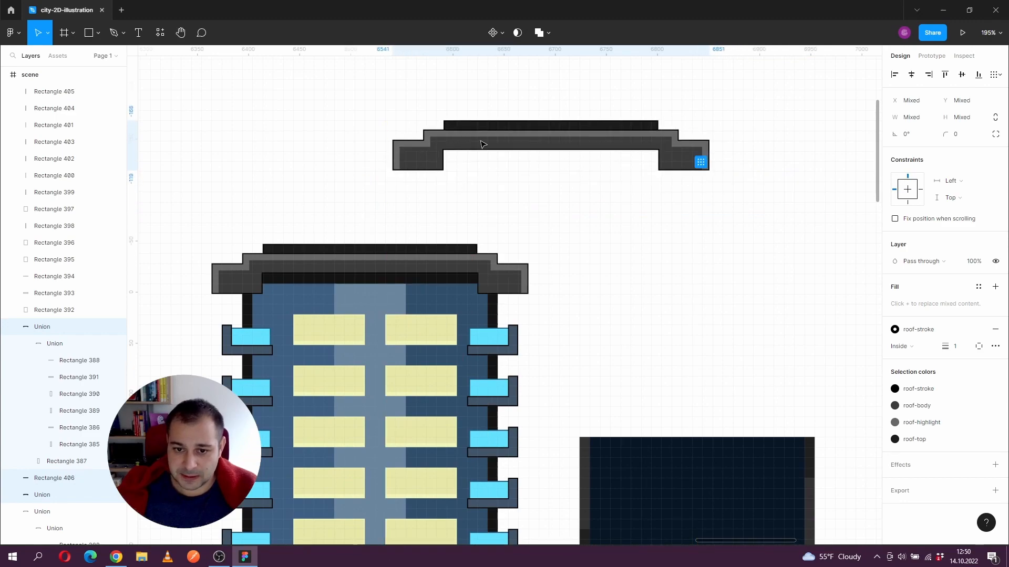
# Step: Turn the copied roof into a component and name it rooftop
pyautogui.rightClick(480, 141)
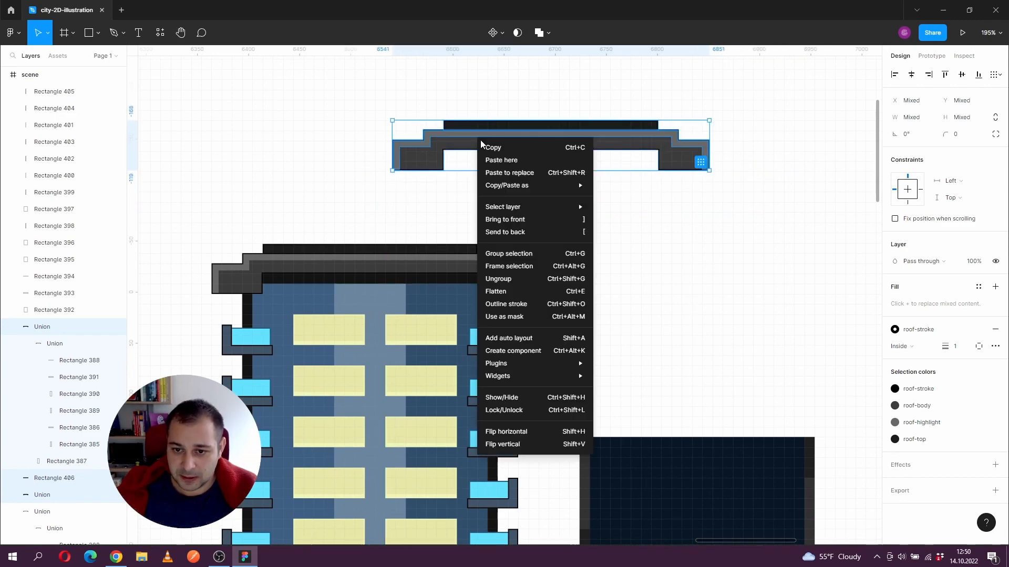
pyautogui.click(523, 350)
pyautogui.doubleClick(50, 326)
pyautogui.write('rooftop')
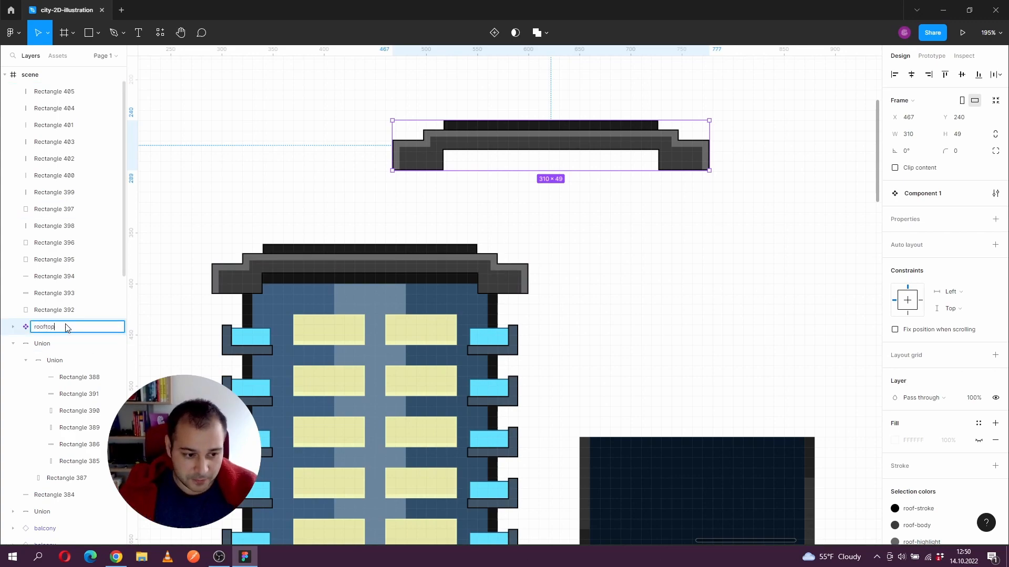
pyautogui.press('Return')
# Step: Move the rooftop component out of the scene frame and bottom-align it beside the window-1 and balcony components
pyautogui.scroll(-5, 378, 252)
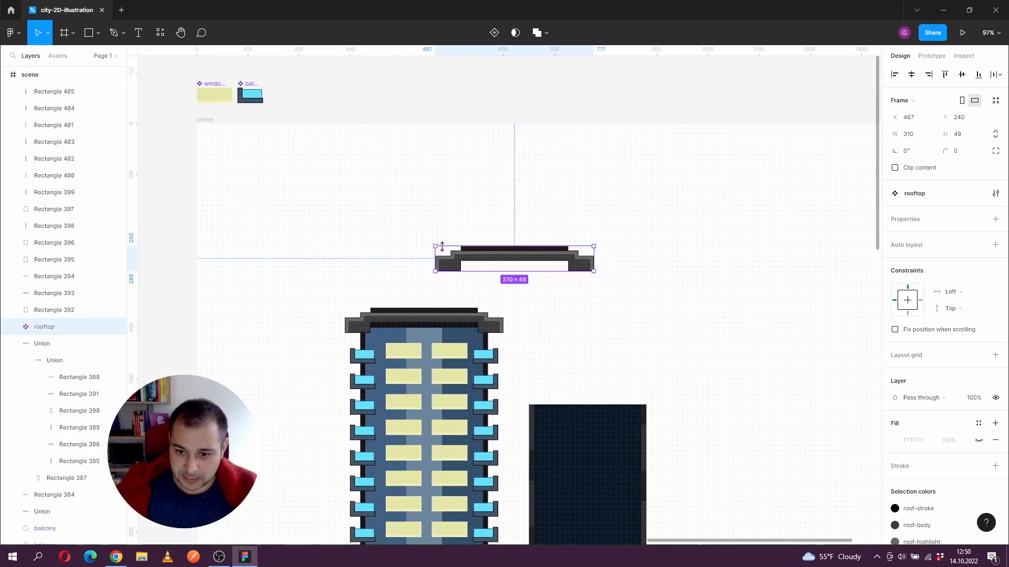
pyautogui.moveTo(471, 257); pyautogui.dragTo(310, 92)
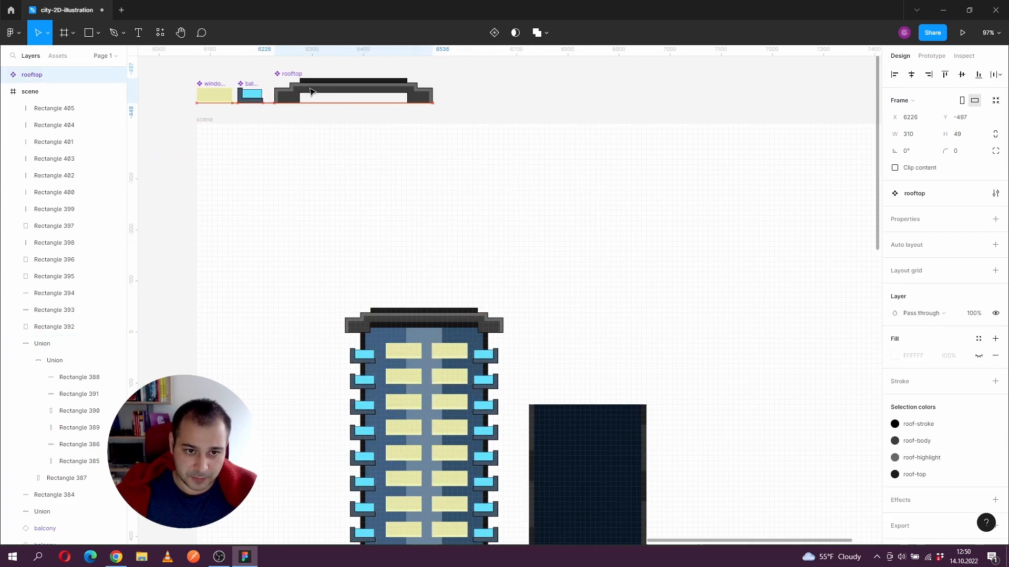
pyautogui.moveTo(277, 144); pyautogui.dragTo(297, 171)
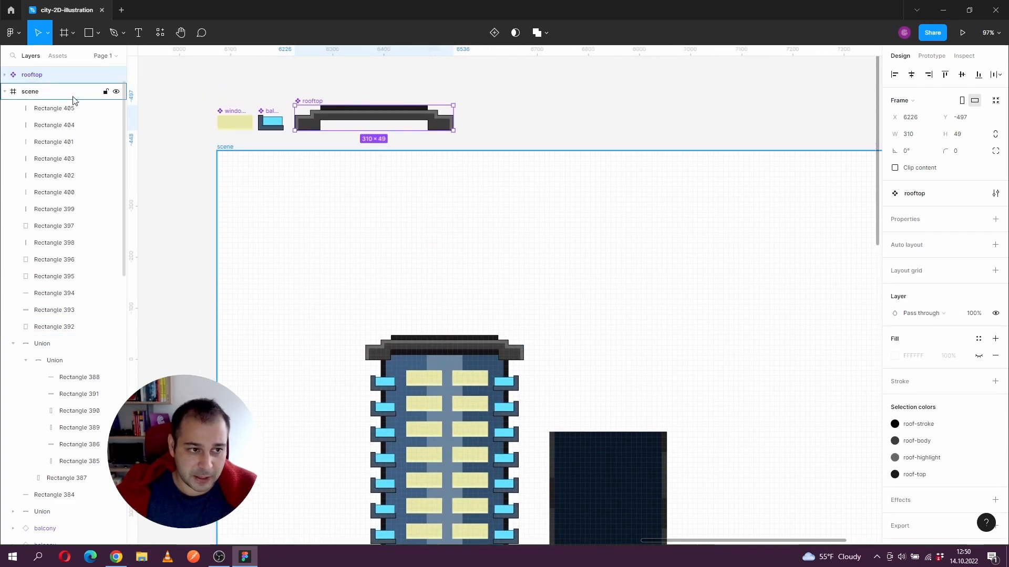
# Step: Group the window-1, balcony and rooftop components and name the group art-components
pyautogui.click(237, 100)
pyautogui.moveTo(217, 79); pyautogui.dragTo(471, 139)
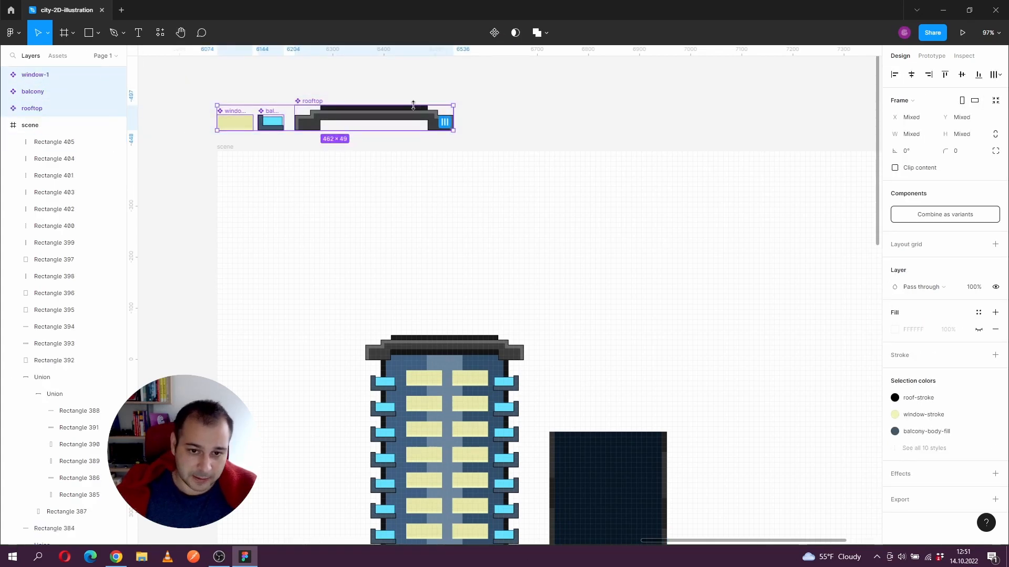
pyautogui.hotkey('ctrl', 'g')
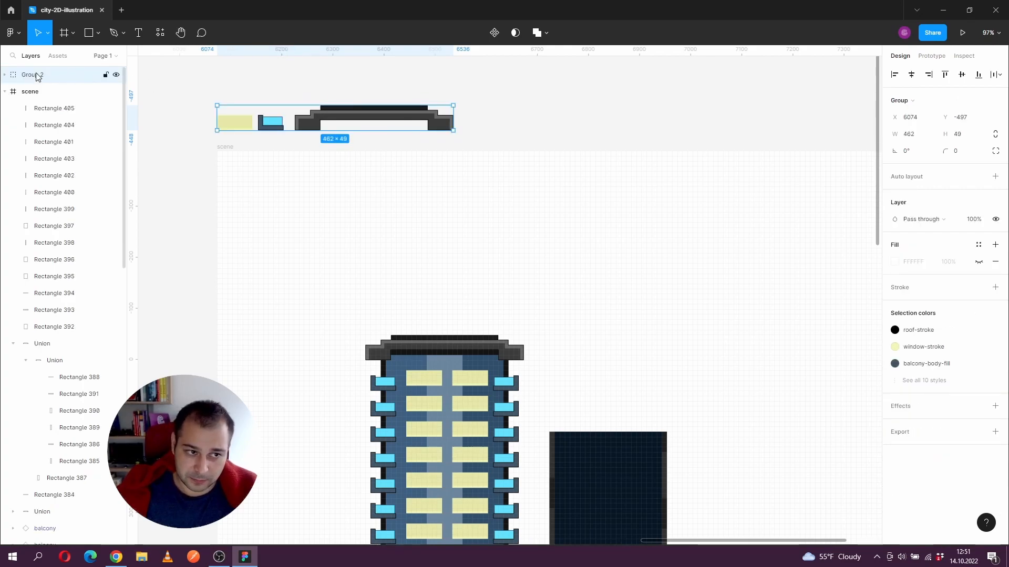
pyautogui.doubleClick(37, 76)
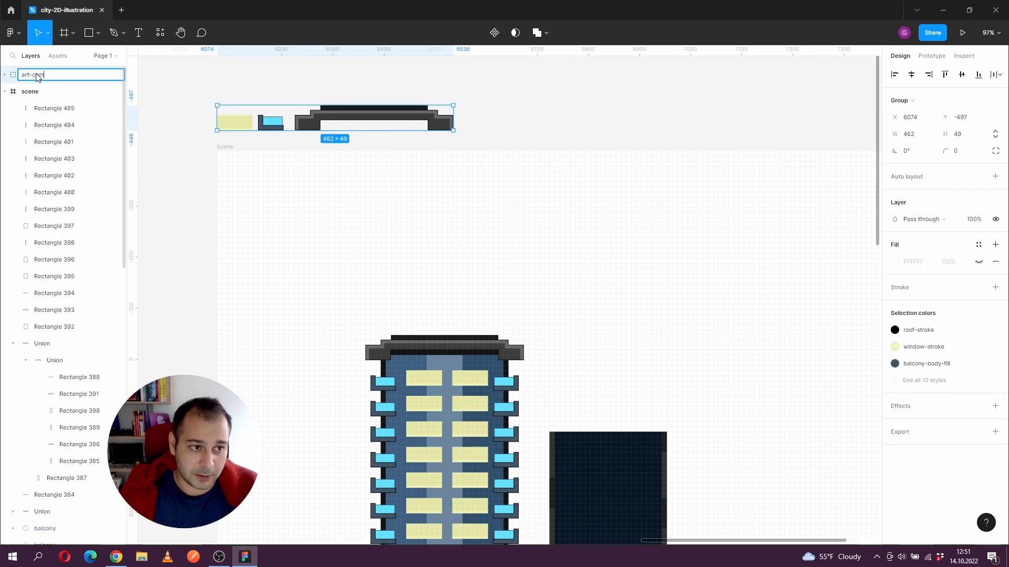
pyautogui.write('art-components')
pyautogui.press('Return')
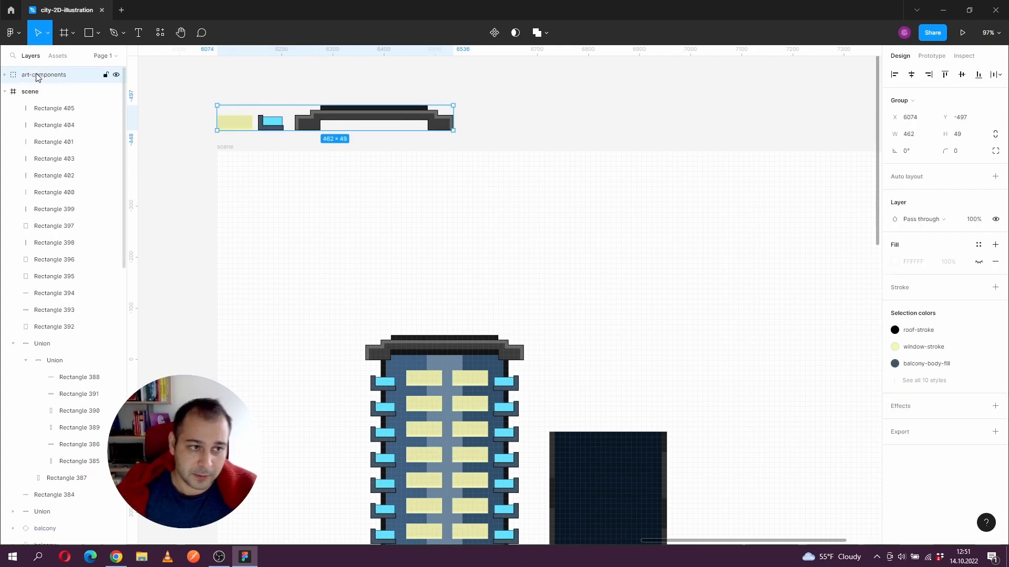
# Step: Insert an instance of the rooftop component into the scene and place it over the top of the second building
pyautogui.click(568, 93)
pyautogui.moveTo(646, 273); pyautogui.dragTo(556, 133)
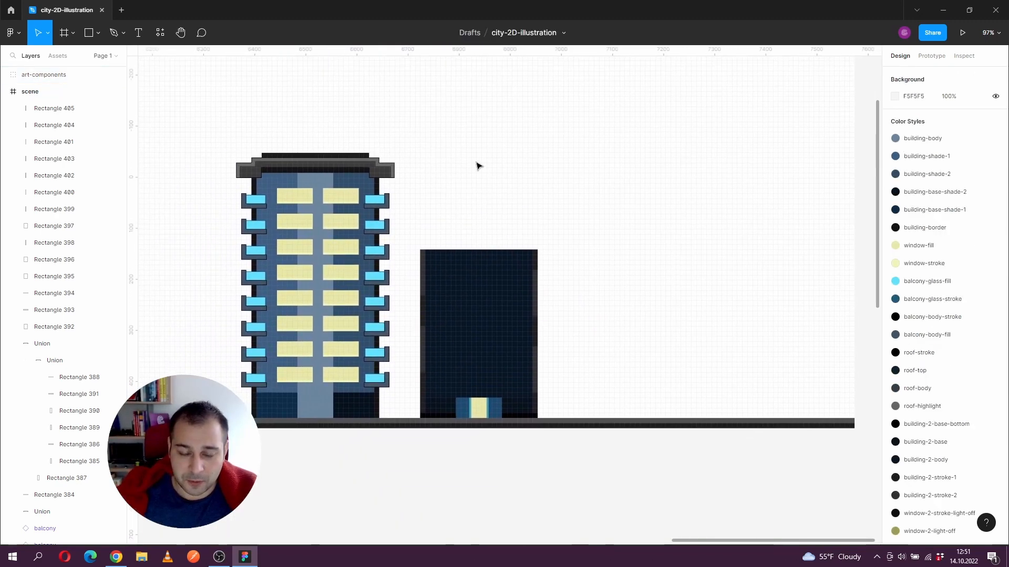
pyautogui.scroll(-2, 216, 116)
pyautogui.moveTo(249, 120); pyautogui.dragTo(306, 205)
pyautogui.click(165, 35)
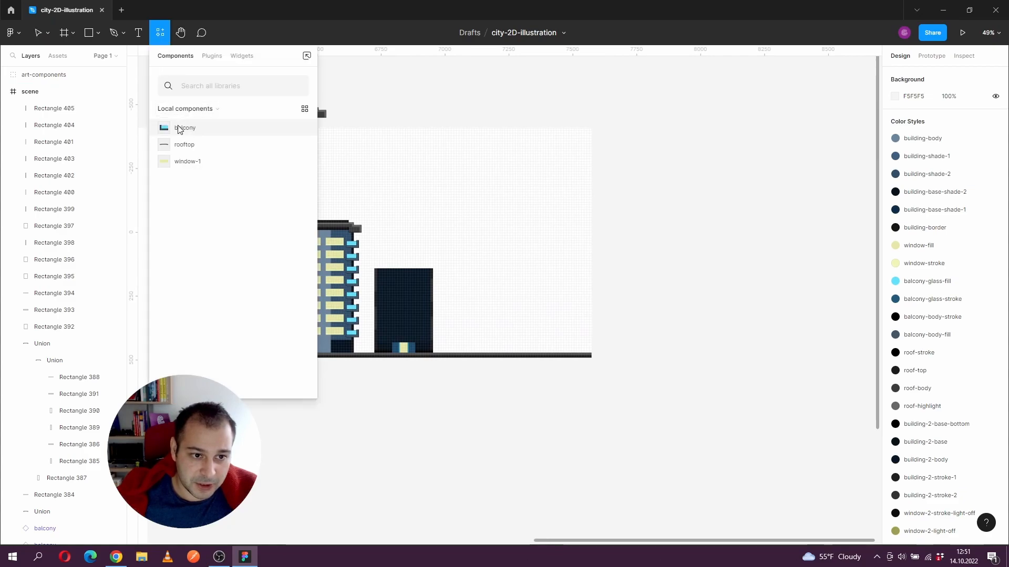
pyautogui.click(190, 148)
pyautogui.scroll(2, 423, 258)
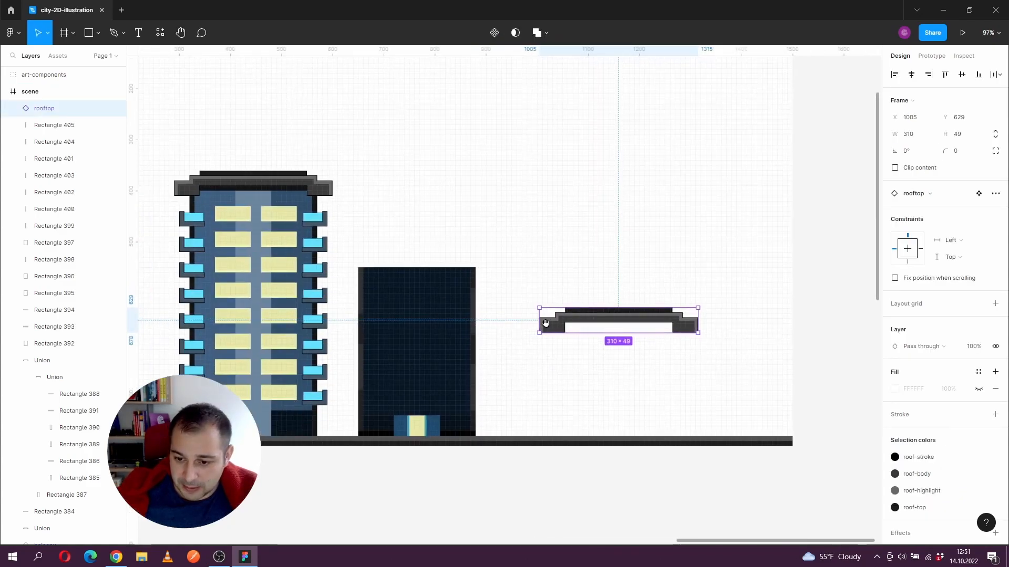
pyautogui.moveTo(554, 311); pyautogui.dragTo(390, 264)
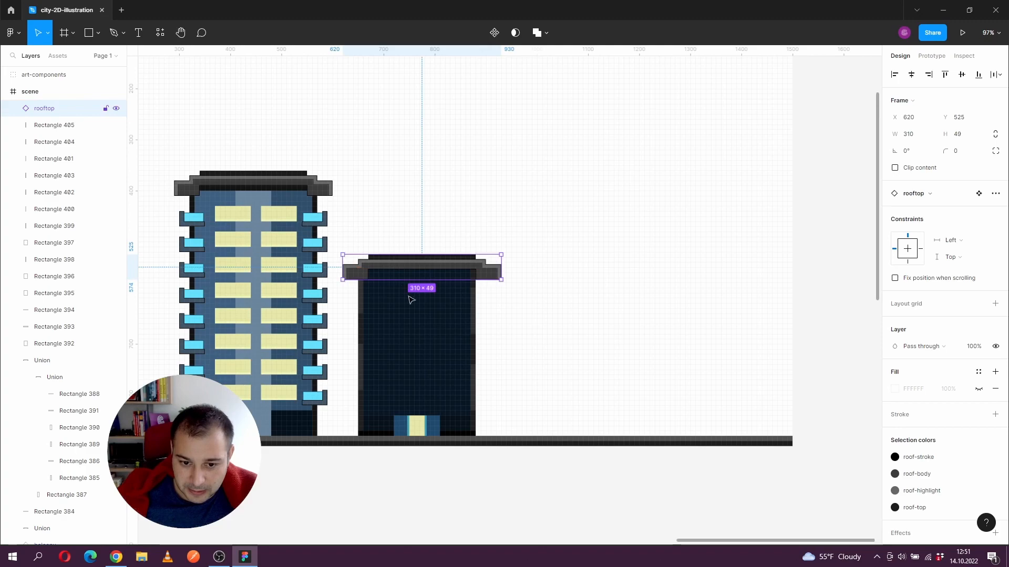
# Step: Center the rooftop instance on the second building at X 610, Y 521
pyautogui.scroll(2, 400, 298)
pyautogui.moveTo(400, 305); pyautogui.dragTo(397, 318)
pyautogui.click(408, 153)
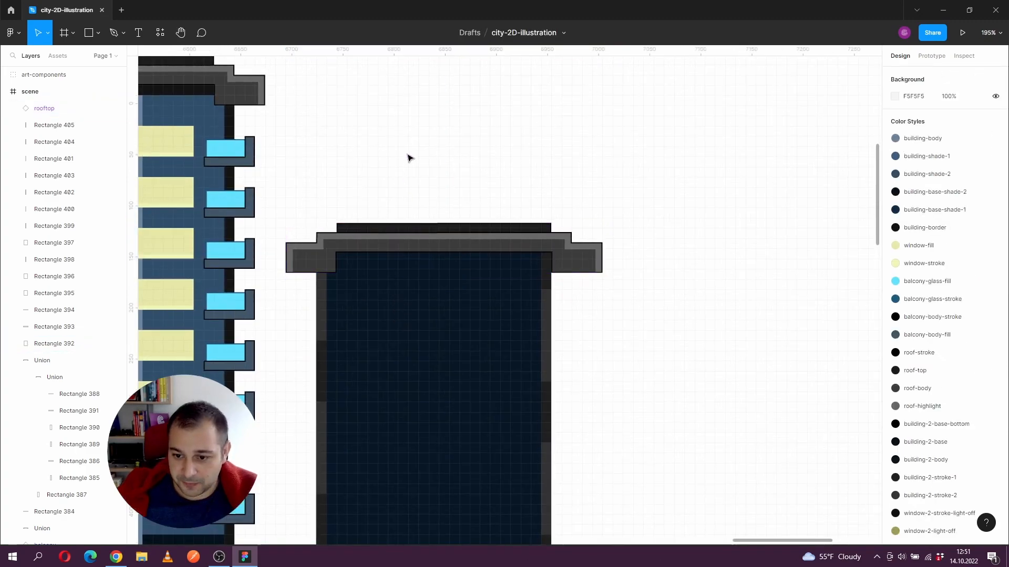
pyautogui.click(421, 241)
pyautogui.moveTo(420, 241); pyautogui.dragTo(419, 241)
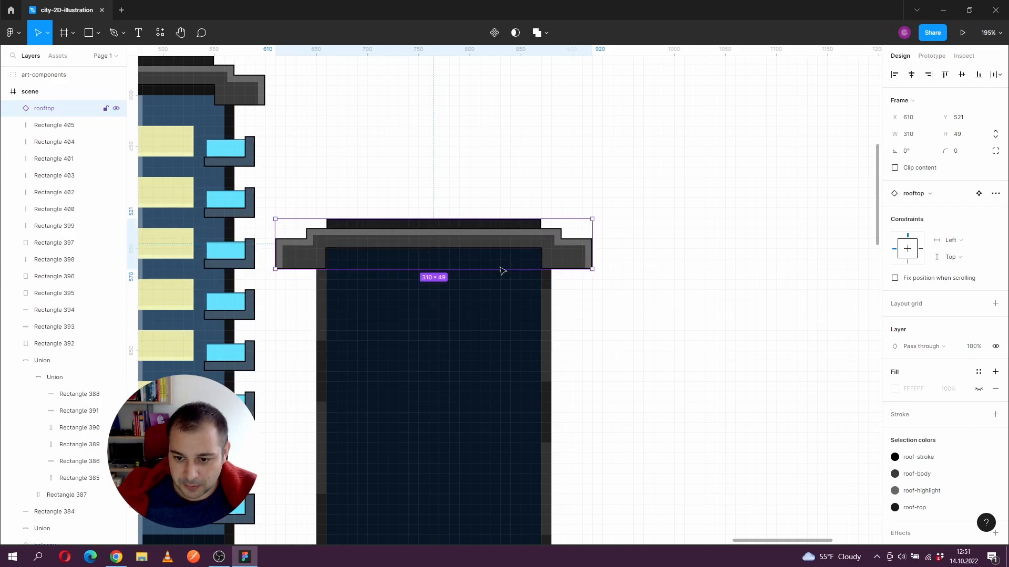
pyautogui.click(580, 284)
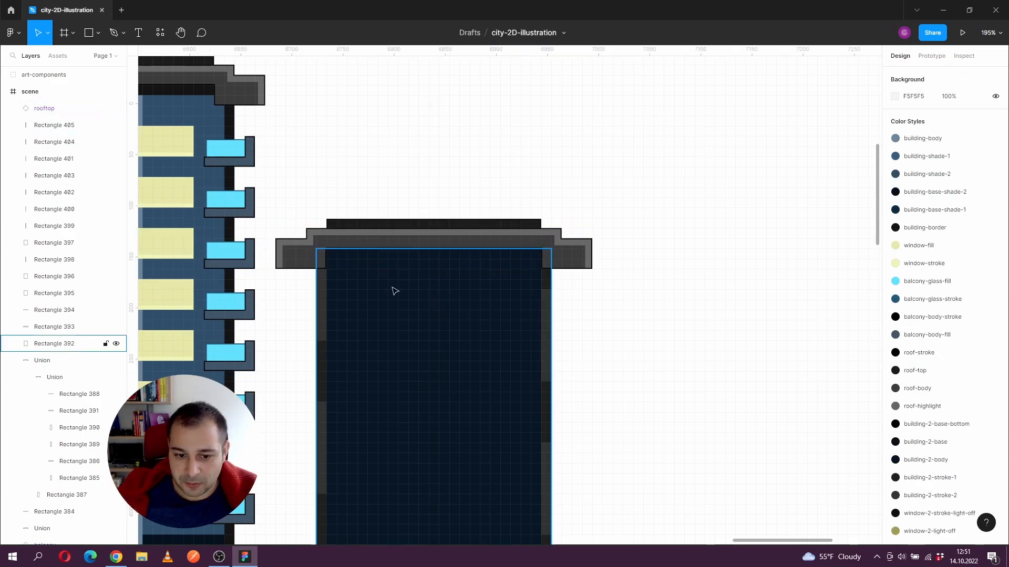
# Step: Build a 210 × 20 bracket shape inside the second building's top edge from two 10 × 20 end pieces and a joining strip, merged together
pyautogui.click(98, 33)
pyautogui.click(68, 59)
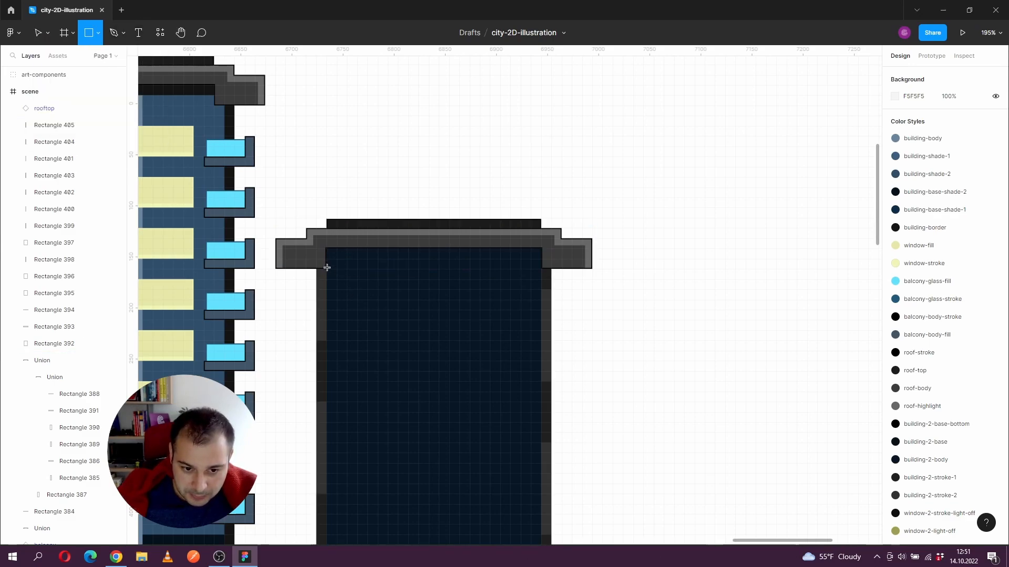
pyautogui.moveTo(326, 269); pyautogui.dragTo(336, 251)
pyautogui.scroll(3, 353, 253)
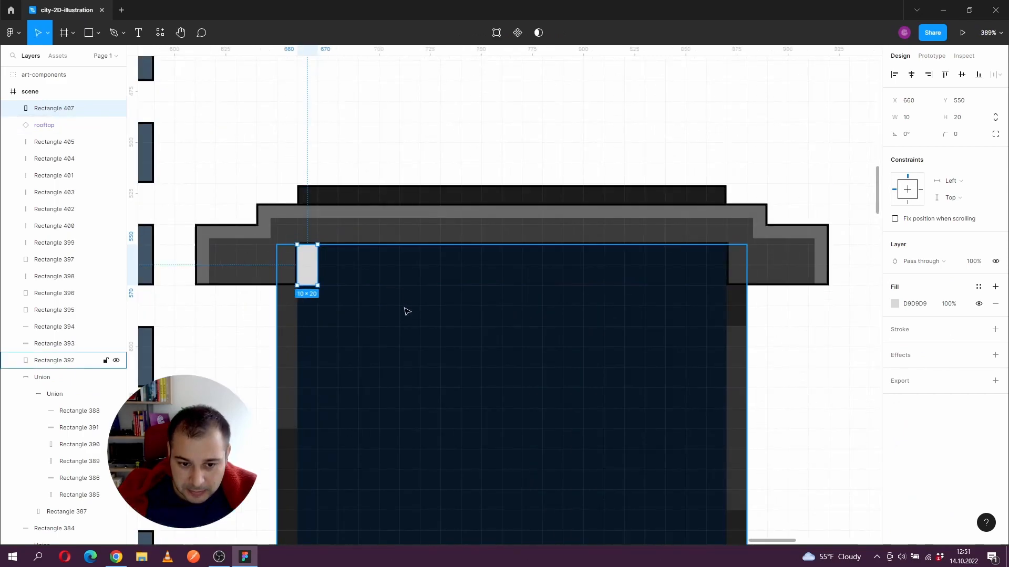
pyautogui.moveTo(313, 278); pyautogui.dragTo(722, 271)
pyautogui.moveTo(345, 266); pyautogui.dragTo(711, 262)
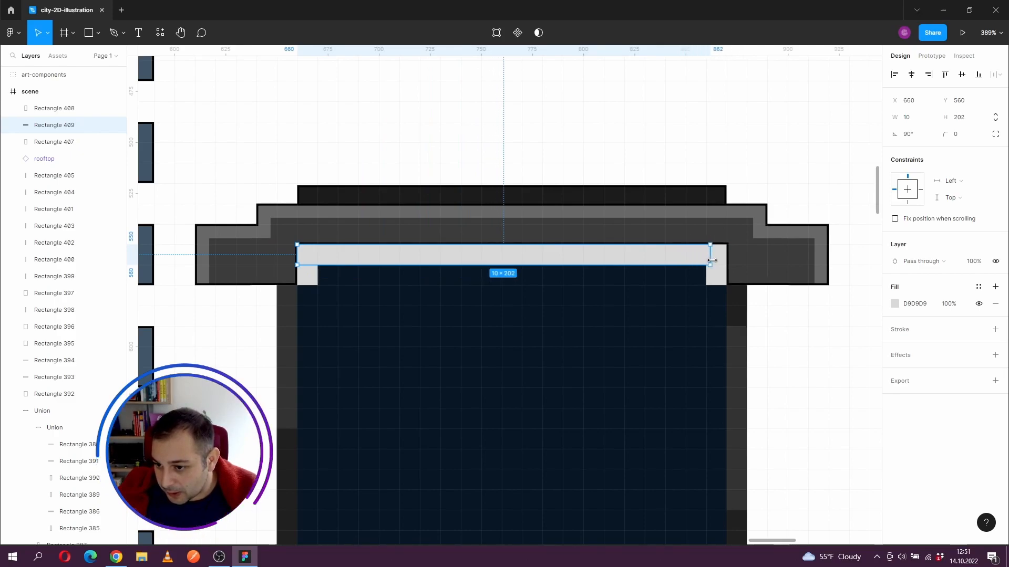
pyautogui.hotkey('ctrl', 'e')
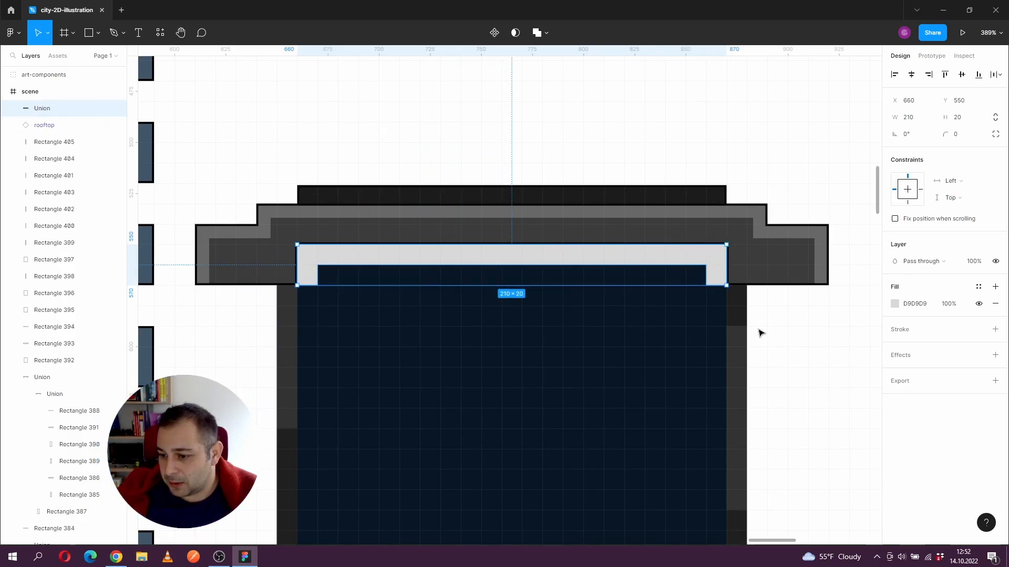
# Step: Fill the merged bracket shape under the second building's rooftop with the dark grey 1B1B1B
pyautogui.click(894, 304)
pyautogui.moveTo(777, 364); pyautogui.dragTo(709, 399)
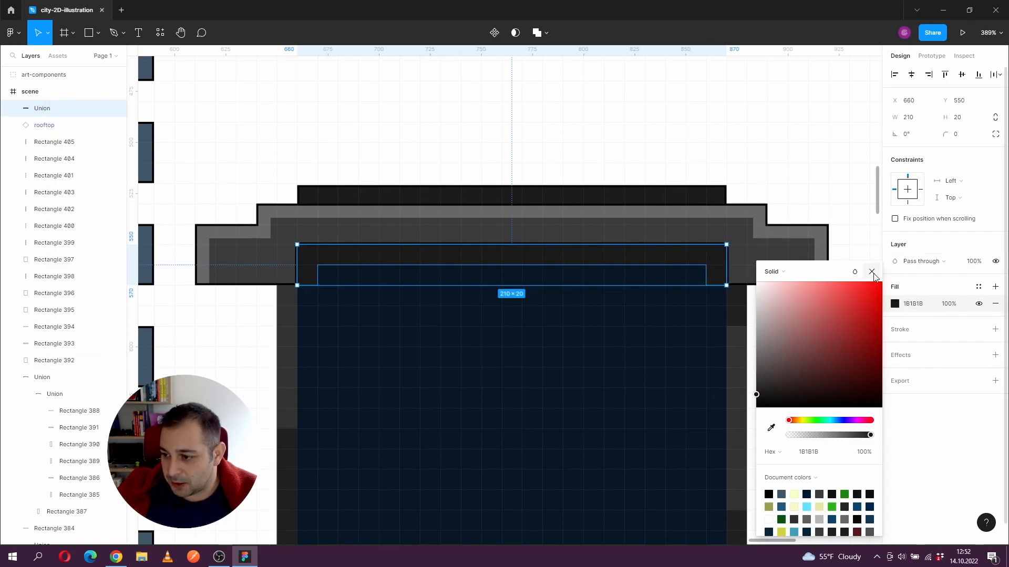
pyautogui.click(871, 273)
pyautogui.click(656, 134)
pyautogui.scroll(-1, 517, 173)
pyautogui.moveTo(496, 295); pyautogui.dragTo(536, 333)
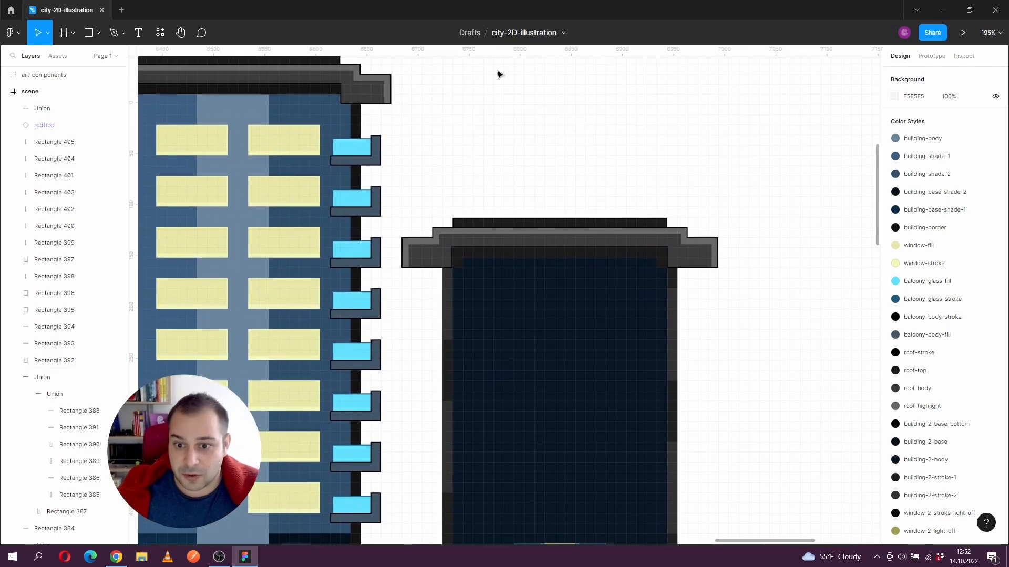
# Step: Draw a 30 × 30 square in the empty area above the second building's rooftop
pyautogui.scroll(-3, 480, 151)
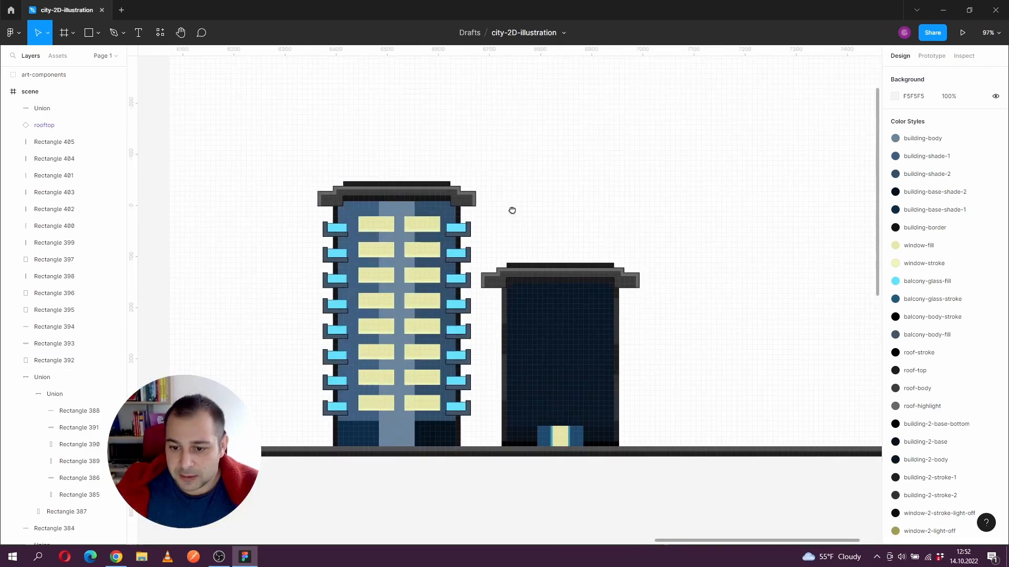
pyautogui.moveTo(512, 210); pyautogui.dragTo(439, 342)
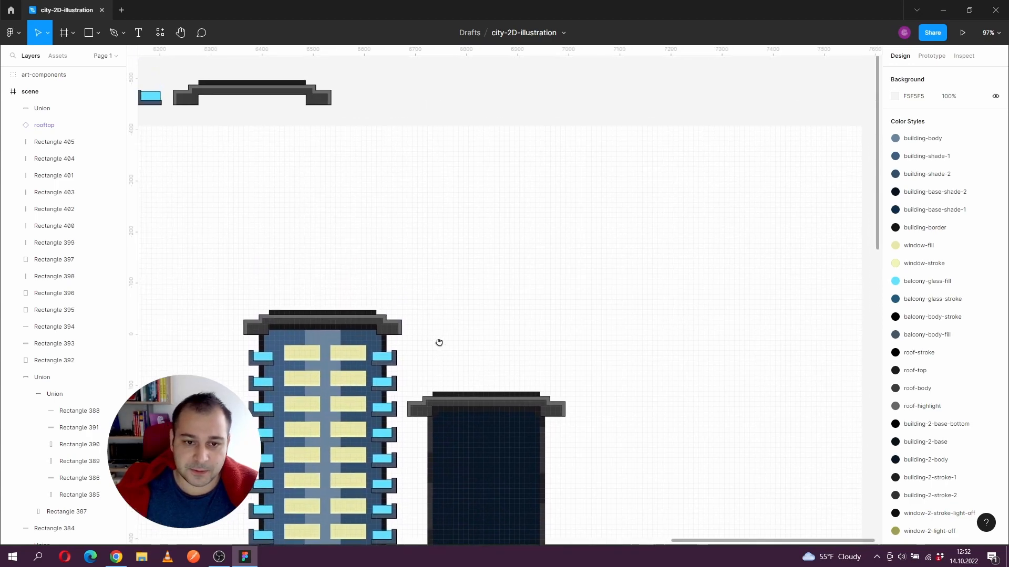
pyautogui.moveTo(410, 214); pyautogui.dragTo(355, 146)
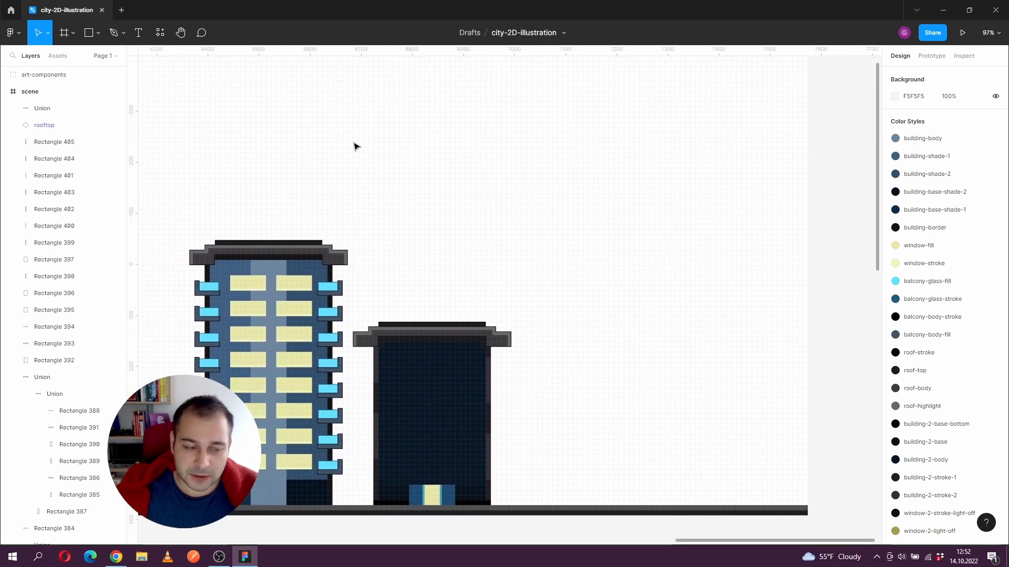
pyautogui.click(98, 33)
pyautogui.click(94, 57)
pyautogui.scroll(5, 410, 205)
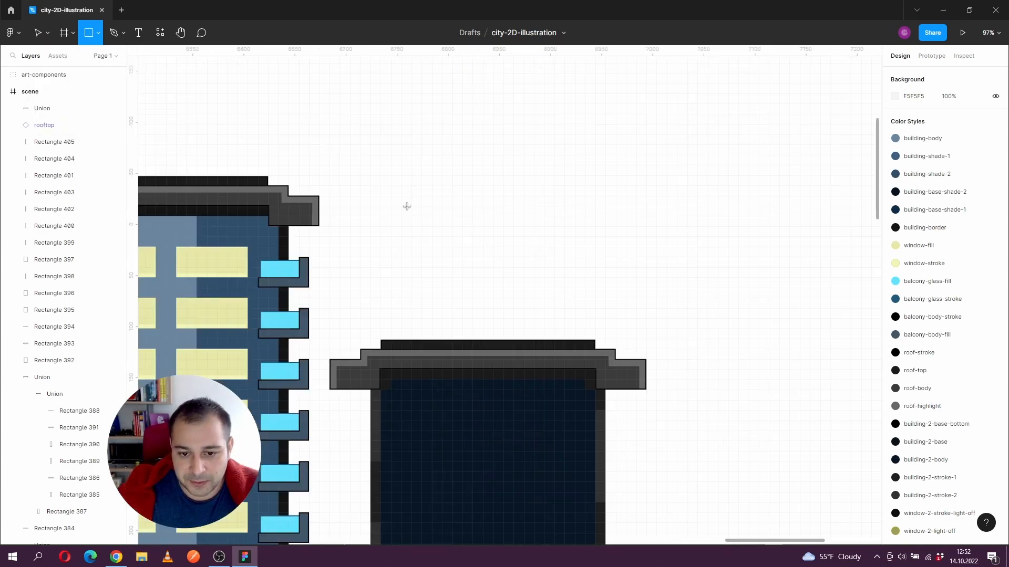
pyautogui.moveTo(390, 195)
pyautogui.mouseDown()
pyautogui.moveTo(432, 238)
pyautogui.moveTo(423, 227)
pyautogui.mouseUp()
pyautogui.click(443, 261)
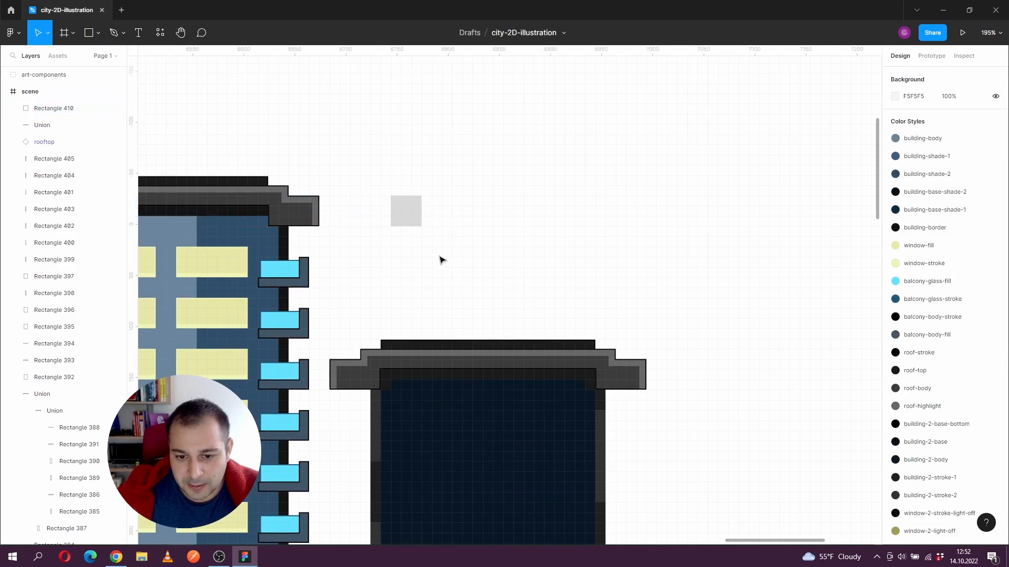
# Step: Apply the window-2-light-on color style as the fill of the new square
pyautogui.scroll(5, 415, 215)
pyautogui.click(414, 216)
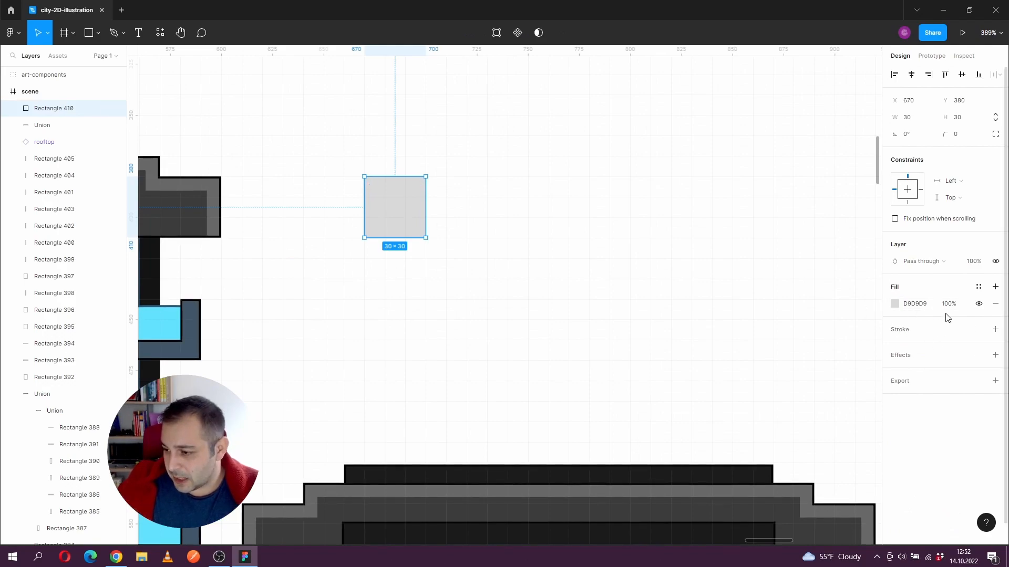
pyautogui.click(981, 287)
pyautogui.write('wind0')
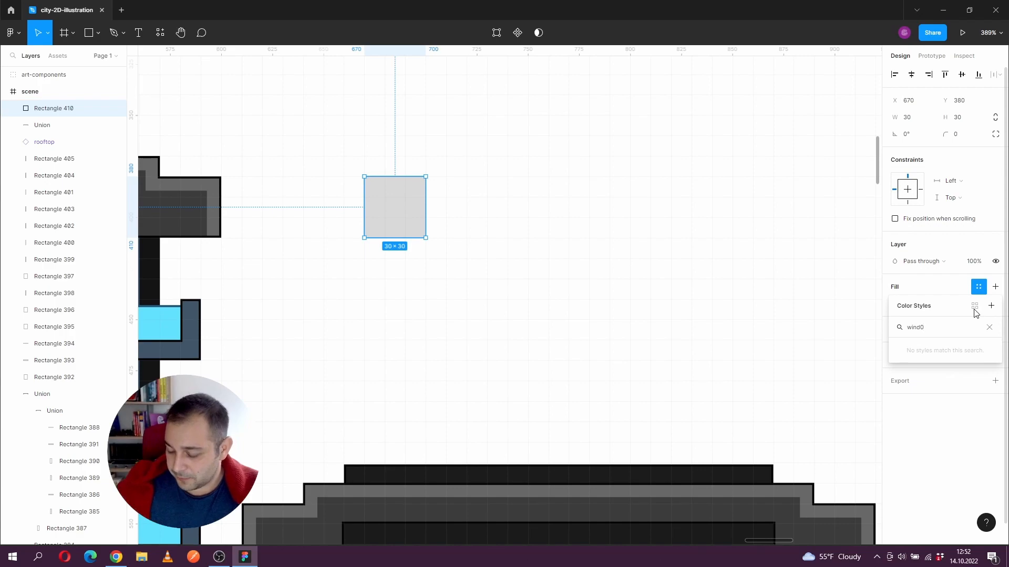
pyautogui.press('BackSpace')
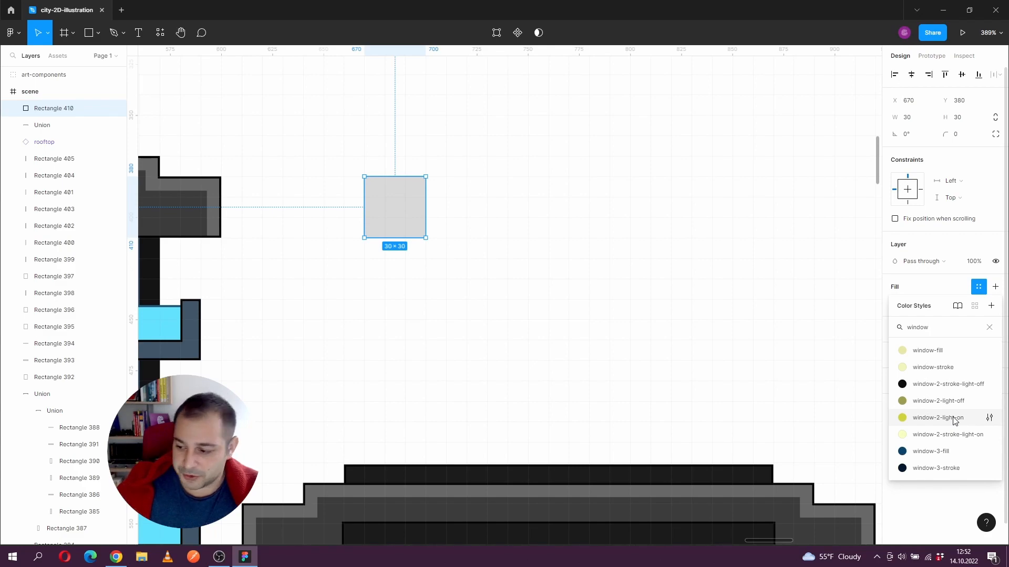
pyautogui.click(954, 419)
# Step: Apply the window-2-stroke-light-on color style as the square's stroke
pyautogui.click(978, 313)
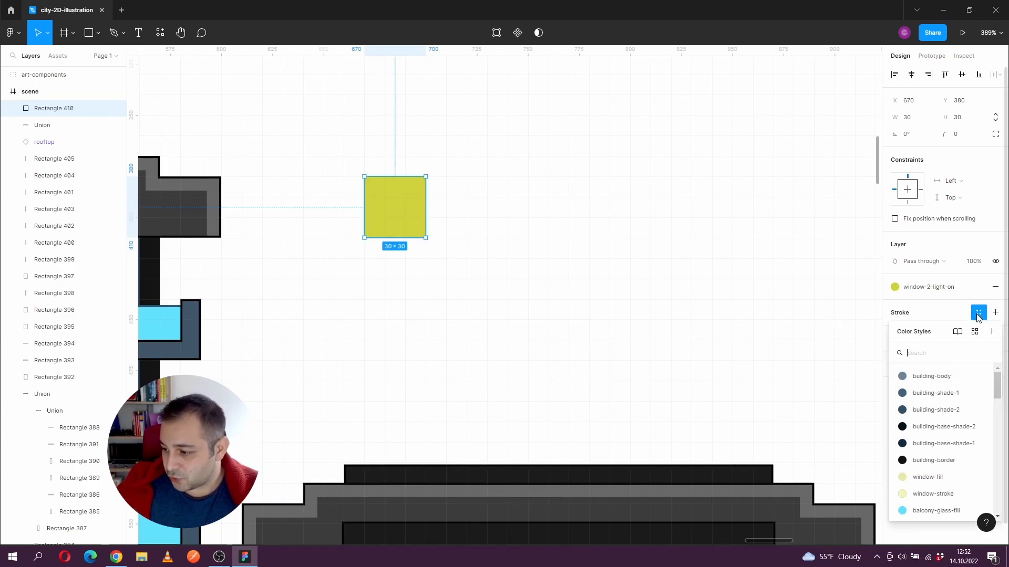
pyautogui.write('window-2li')
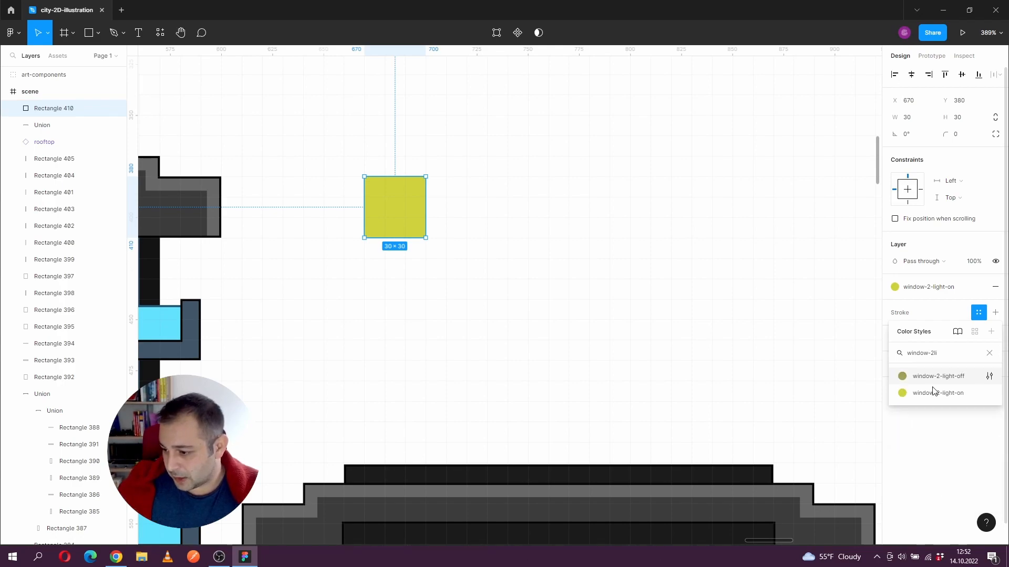
pyautogui.press('BackSpace')
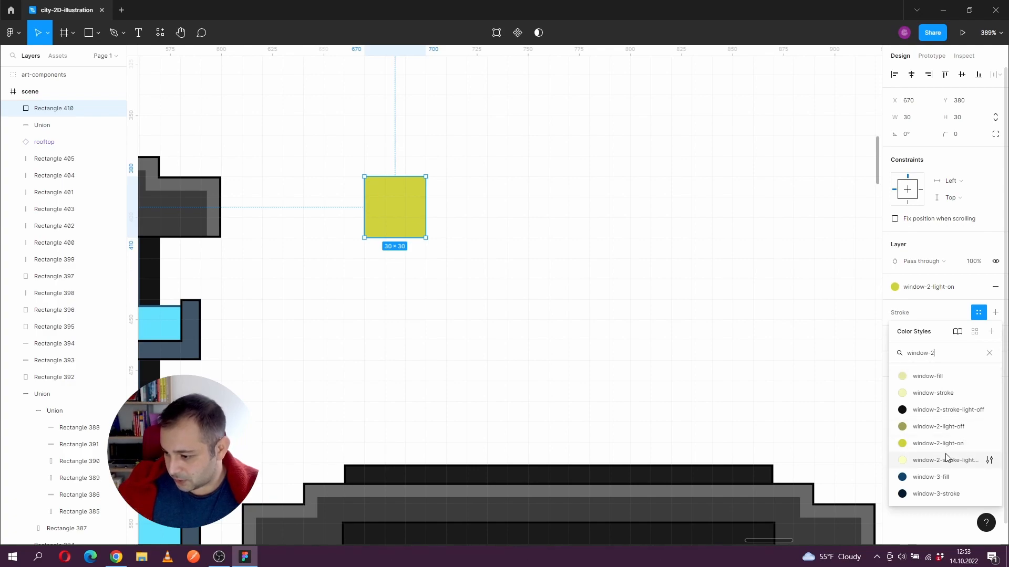
pyautogui.click(955, 461)
pyautogui.click(446, 300)
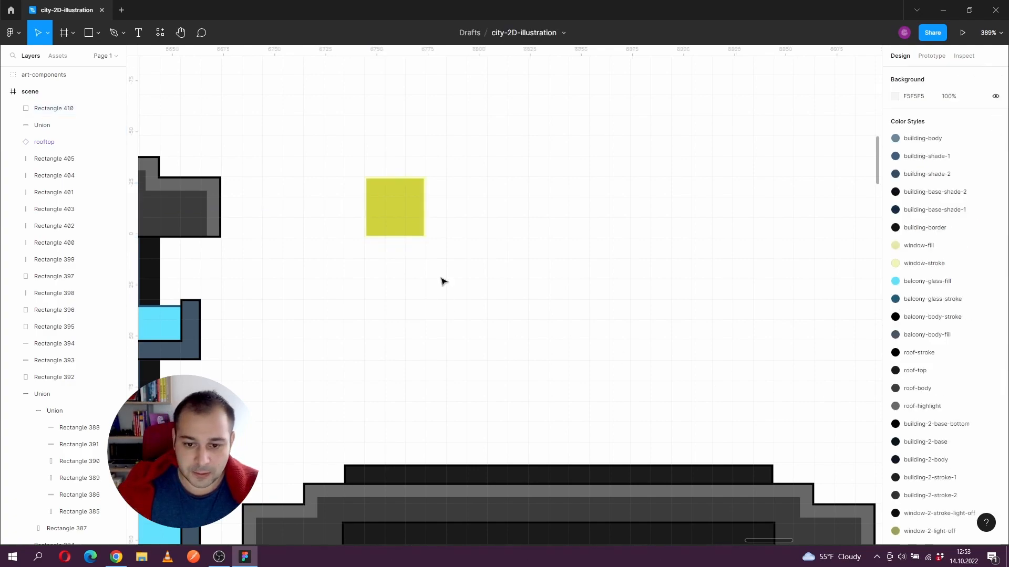
# Step: Draw a 36 × 3 window sill over the bottom edge of the yellow square, centered on it at X 667, Y 407
pyautogui.press('z')
pyautogui.click(389, 206)
pyautogui.moveTo(515, 211); pyautogui.dragTo(516, 243)
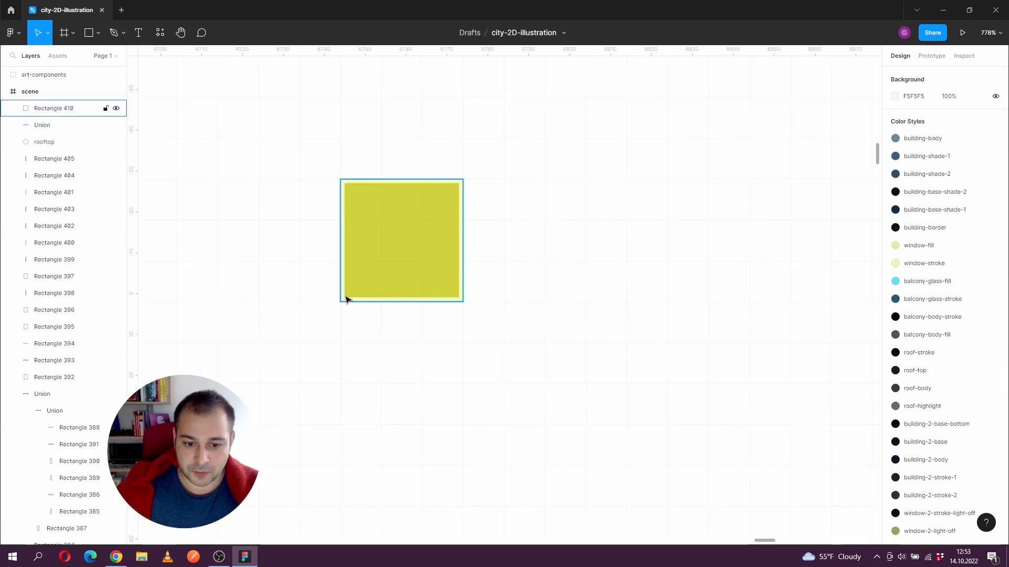
pyautogui.moveTo(492, 313)
pyautogui.mouseDown()
pyautogui.moveTo(472, 277)
pyautogui.moveTo(493, 306)
pyautogui.mouseUp()
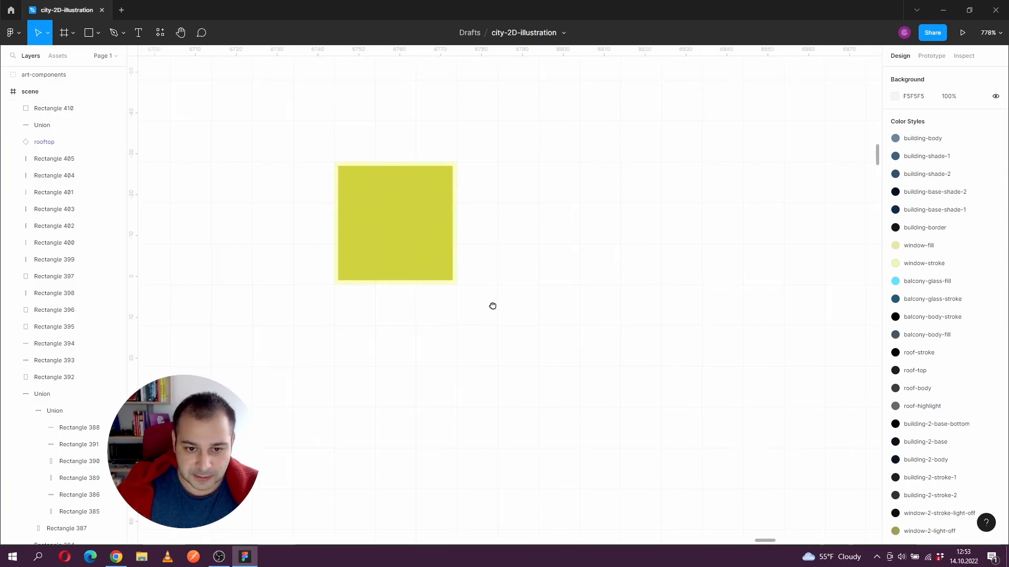
pyautogui.click(99, 33)
pyautogui.click(96, 57)
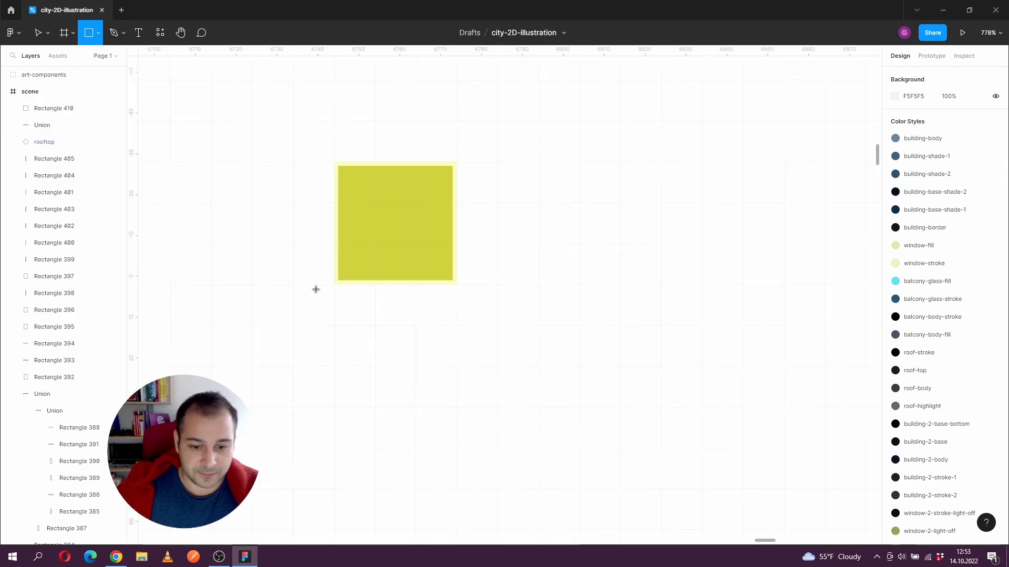
pyautogui.moveTo(322, 273); pyautogui.dragTo(469, 286)
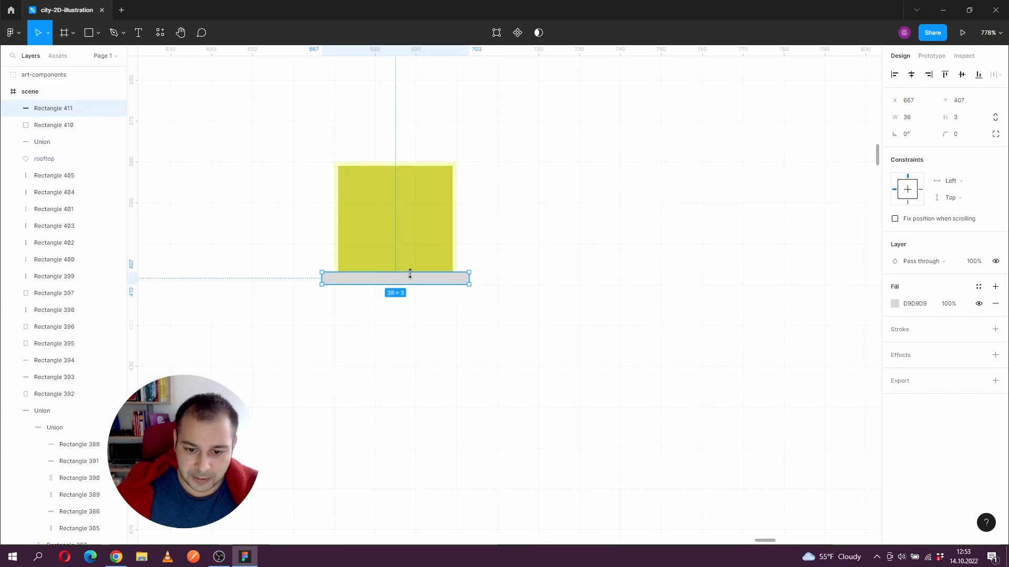
pyautogui.moveTo(385, 277)
pyautogui.mouseDown()
pyautogui.moveTo(384, 257)
pyautogui.moveTo(383, 279)
pyautogui.mouseUp()
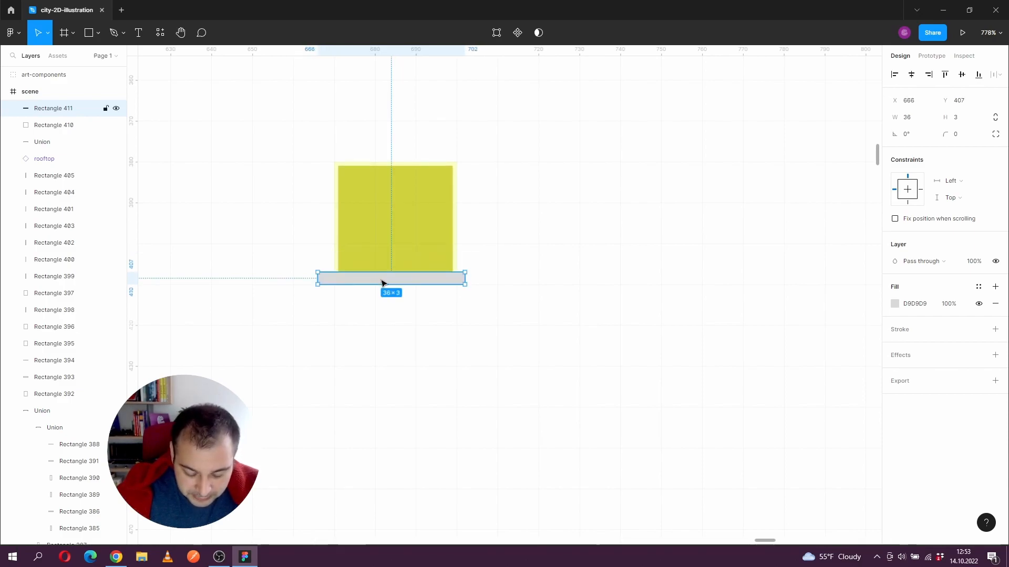
pyautogui.click(383, 296)
pyautogui.moveTo(439, 268); pyautogui.dragTo(445, 271)
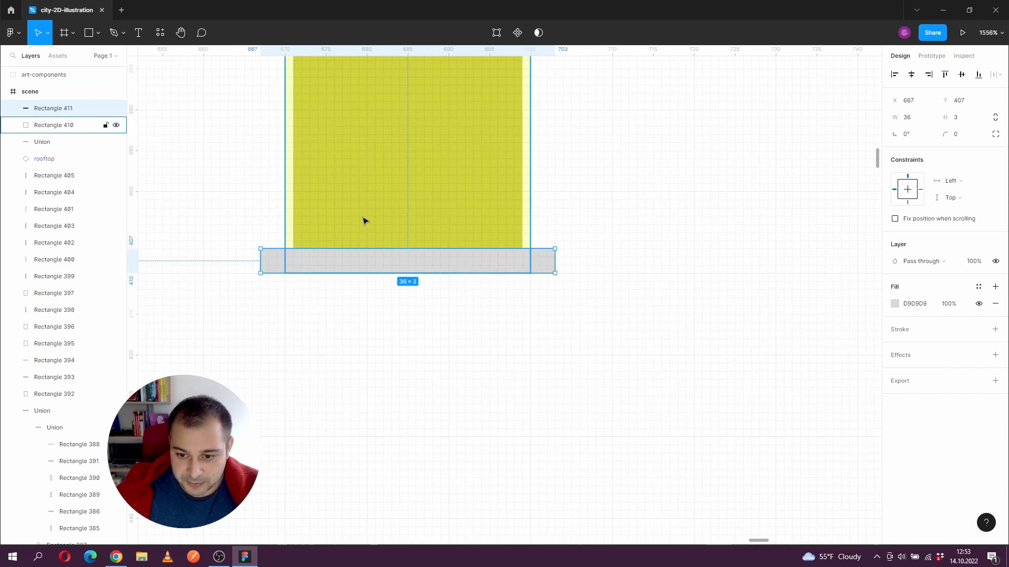
pyautogui.keyDown('alt'); pyautogui.click(388, 189); pyautogui.keyUp('alt')
pyautogui.moveTo(391, 161); pyautogui.dragTo(409, 185)
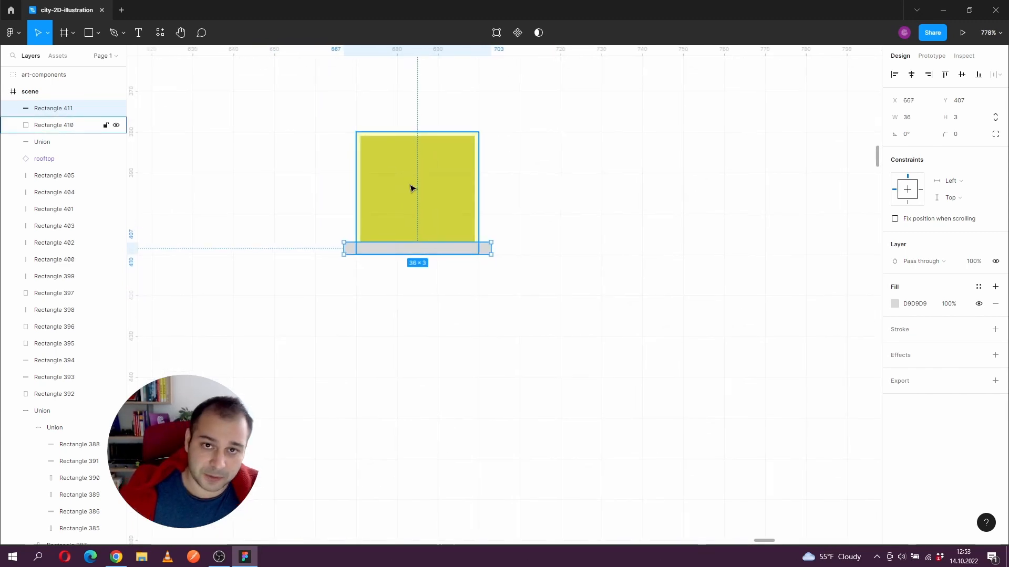
pyautogui.click(616, 316)
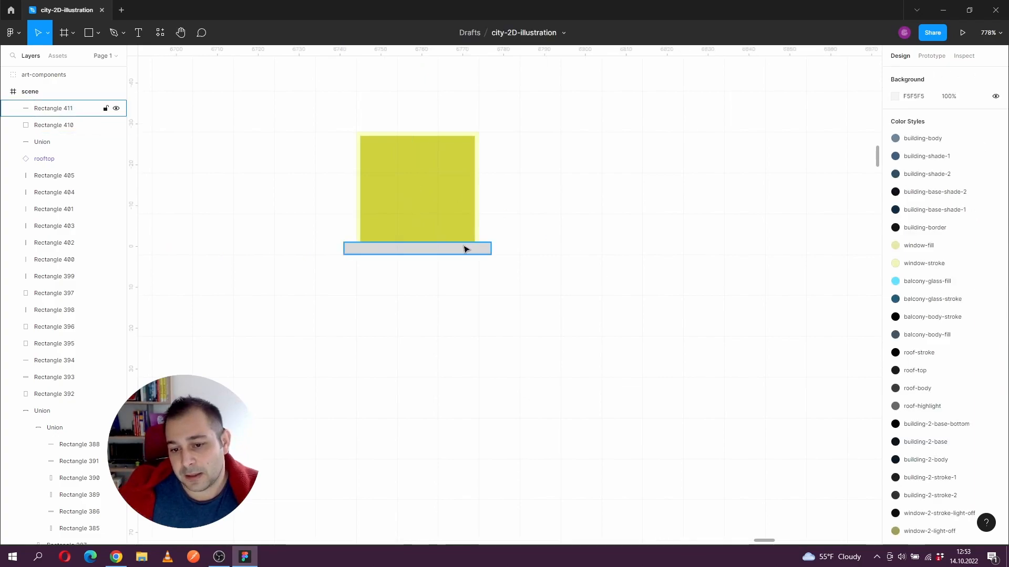
# Step: Fill the window sill with the dark grey 404040
pyautogui.click(464, 247)
pyautogui.click(895, 305)
pyautogui.write('525252')
pyautogui.press('Return')
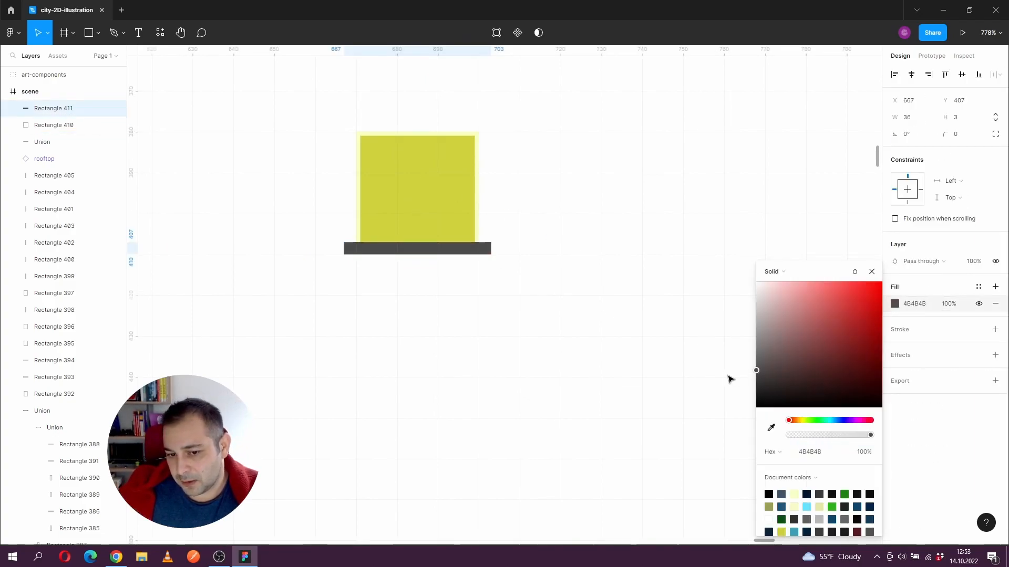
pyautogui.moveTo(712, 371); pyautogui.dragTo(700, 380)
pyautogui.click(547, 232)
pyautogui.scroll(-2, 547, 232)
pyautogui.moveTo(547, 234); pyautogui.dragTo(467, 210)
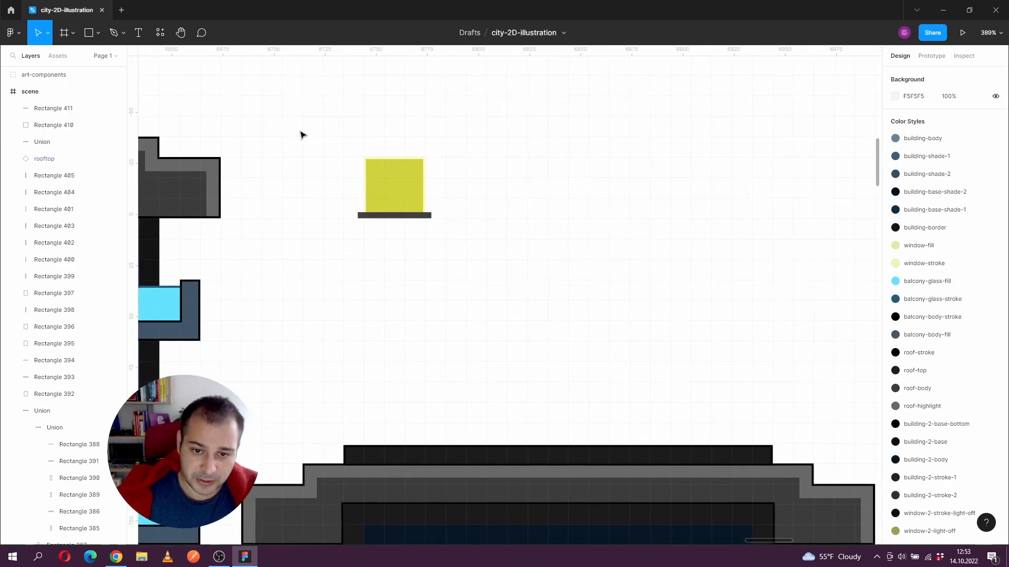
# Step: Turn the yellow window square and its sill into a single component
pyautogui.moveTo(323, 135); pyautogui.dragTo(501, 288)
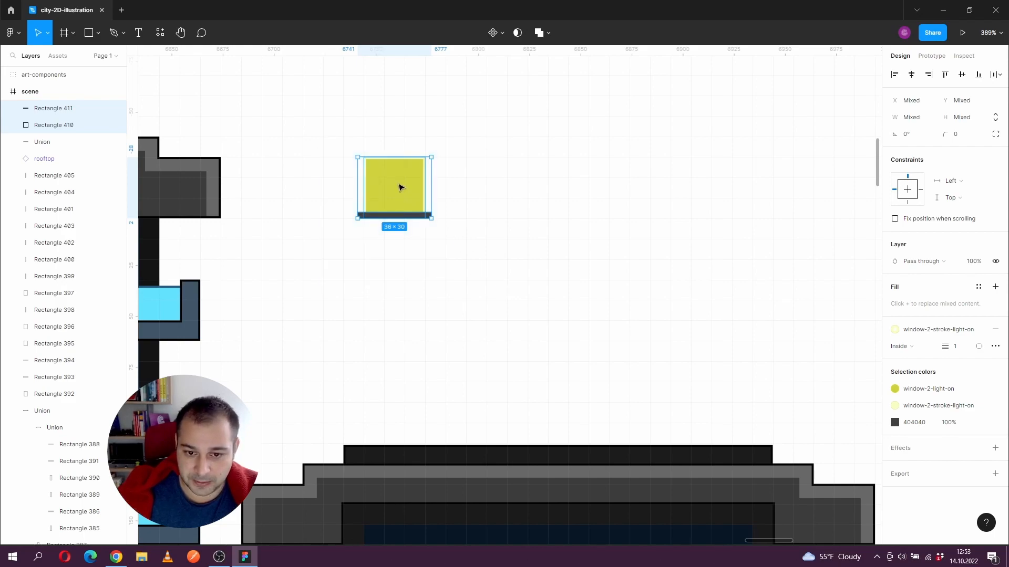
pyautogui.rightClick(399, 187)
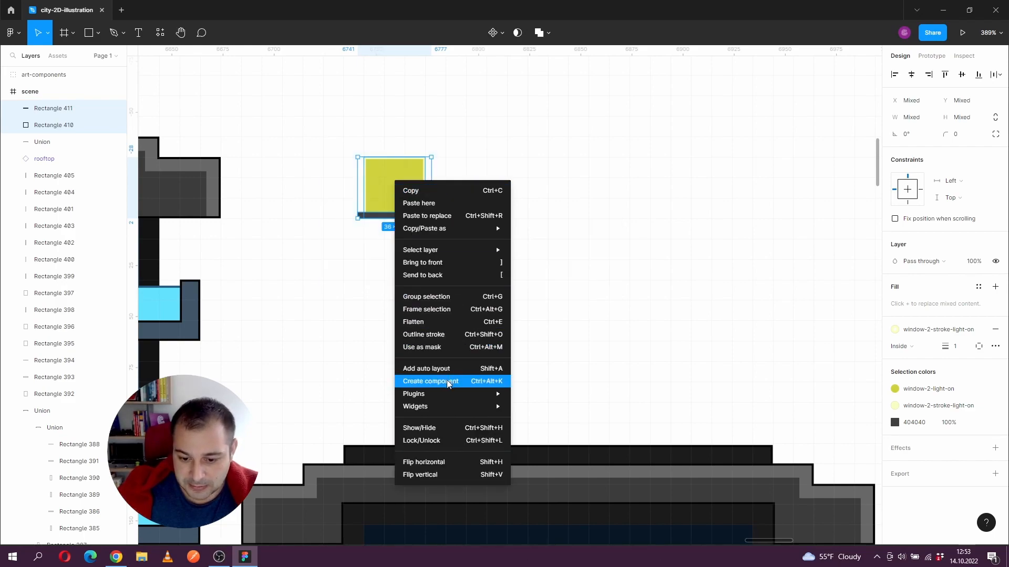
pyautogui.click(447, 382)
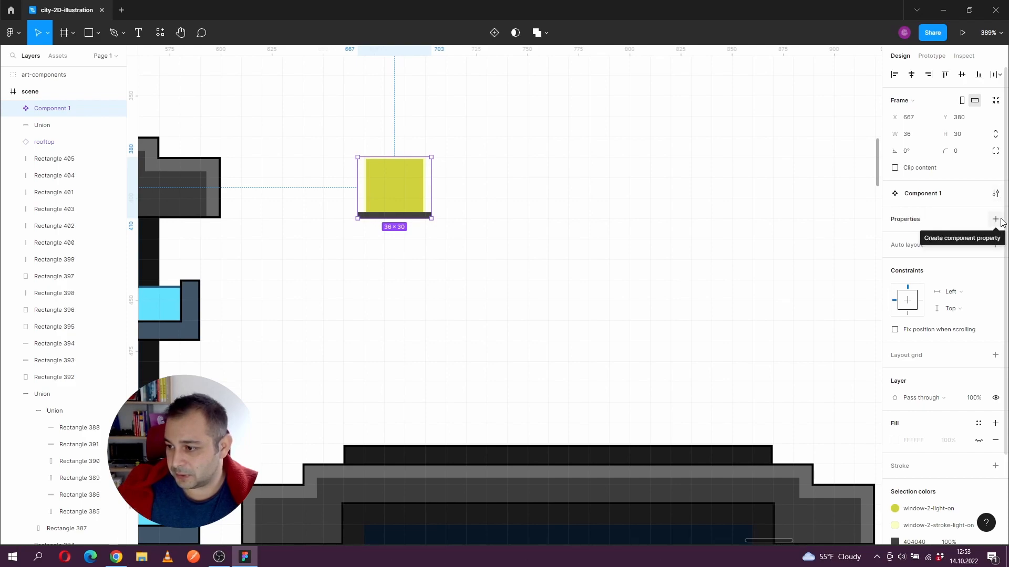
# Step: Add a variant property to the window component and create a second variant of it
pyautogui.click(996, 220)
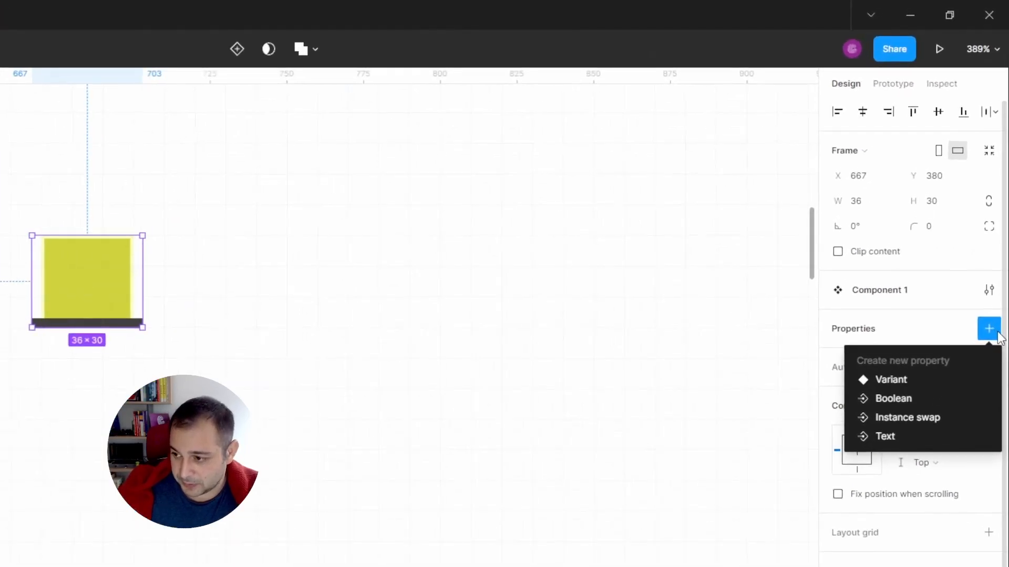
pyautogui.click(935, 378)
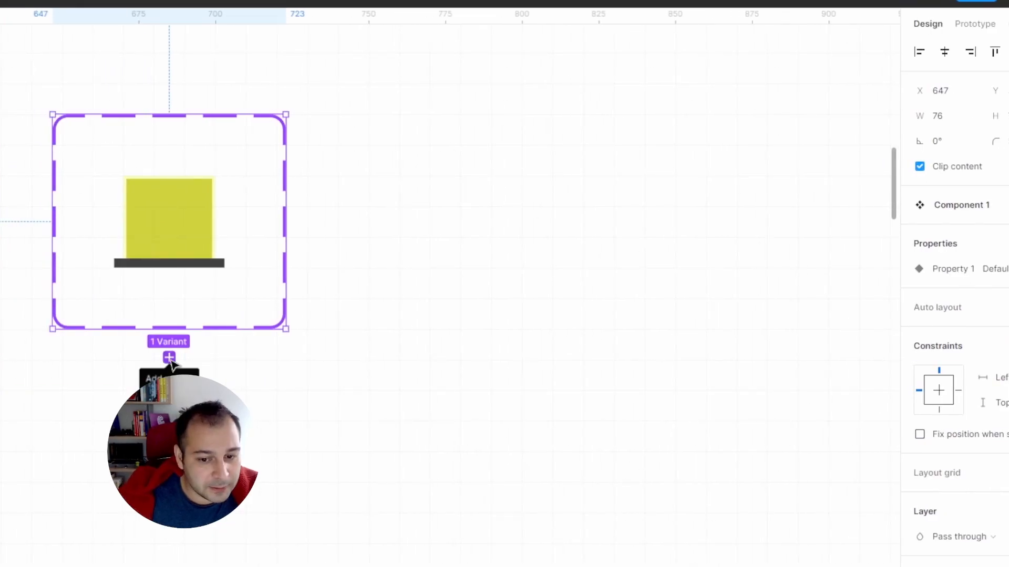
pyautogui.click(169, 357)
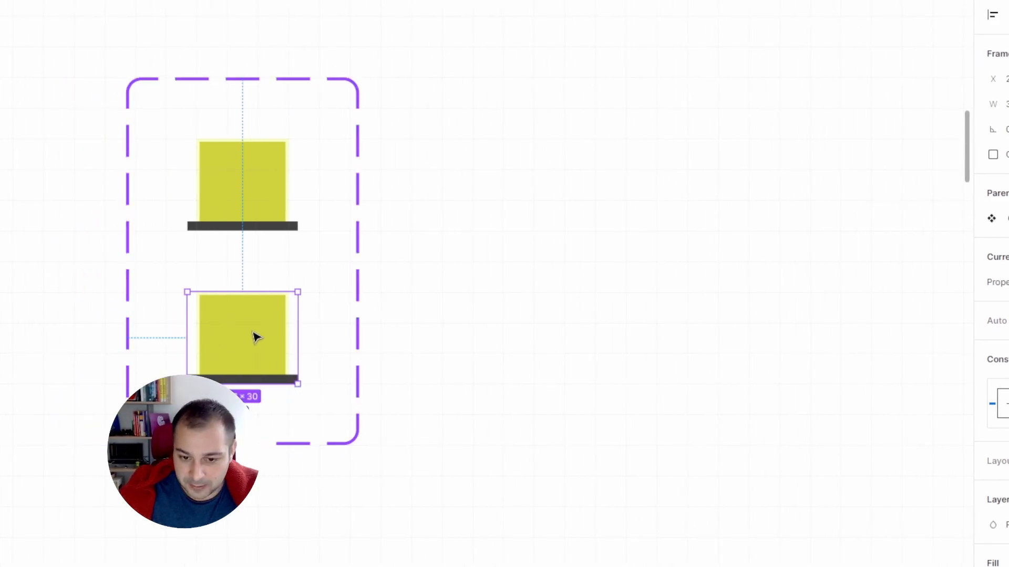
# Step: Recolor the second variant's window square with the window-2-light-off fill style and the window-2-stroke-light-off stroke style
pyautogui.doubleClick(256, 337)
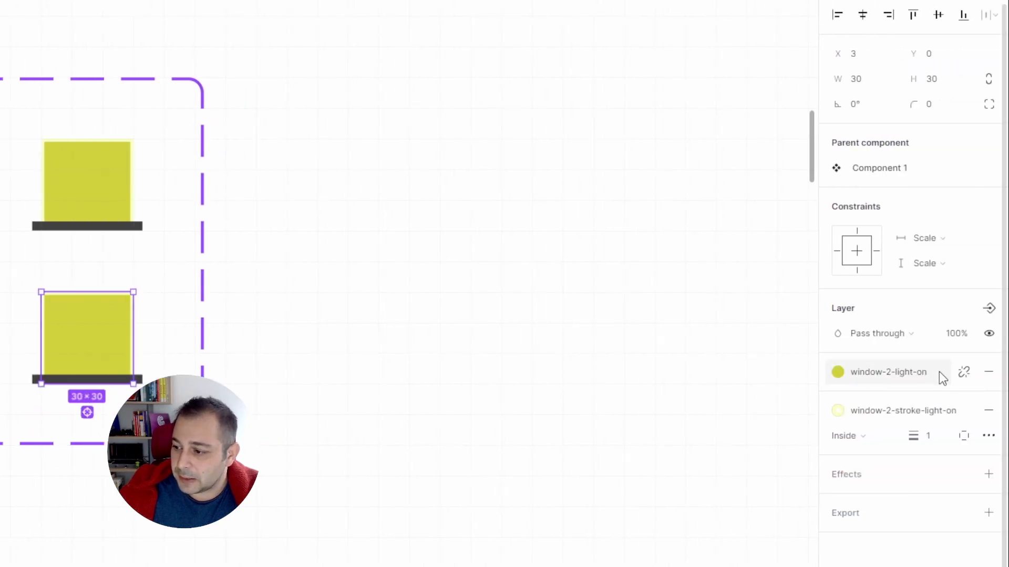
pyautogui.click(938, 371)
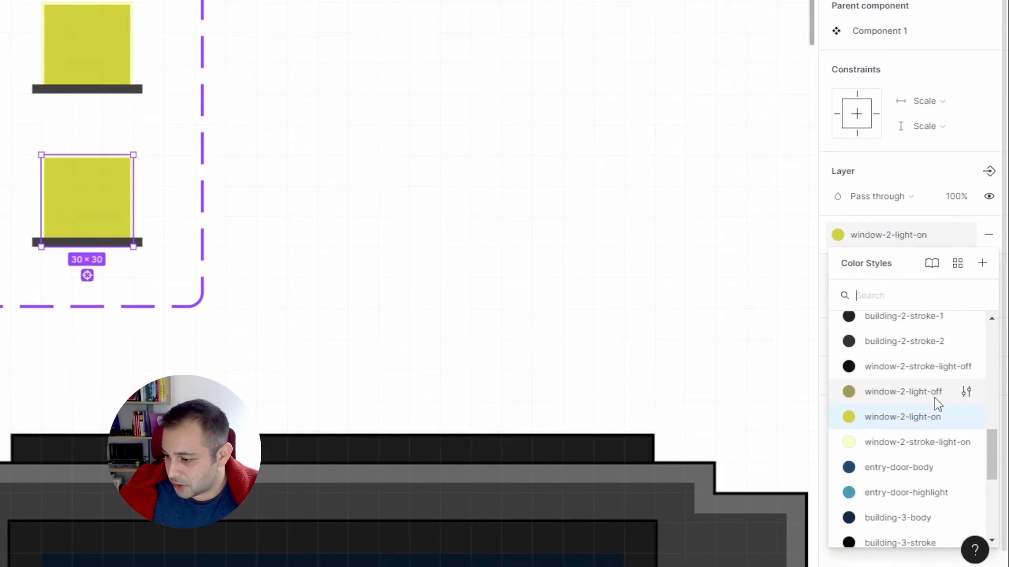
pyautogui.click(928, 393)
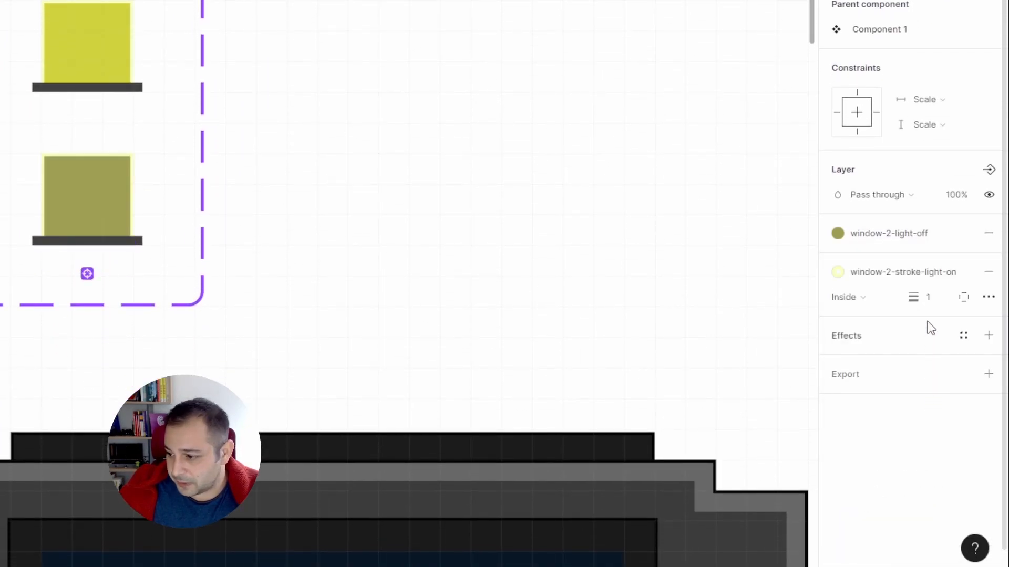
pyautogui.click(926, 275)
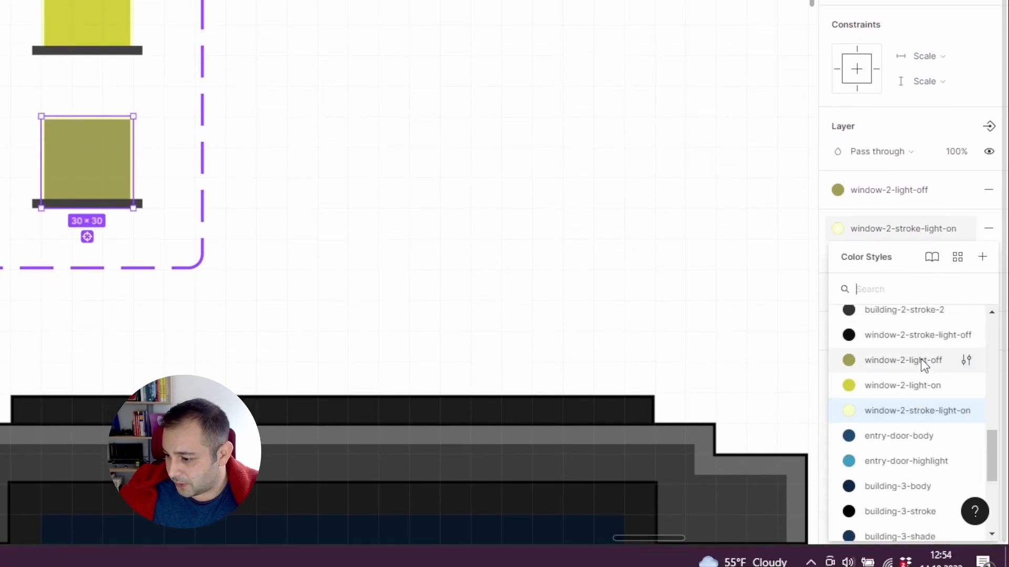
pyautogui.click(928, 339)
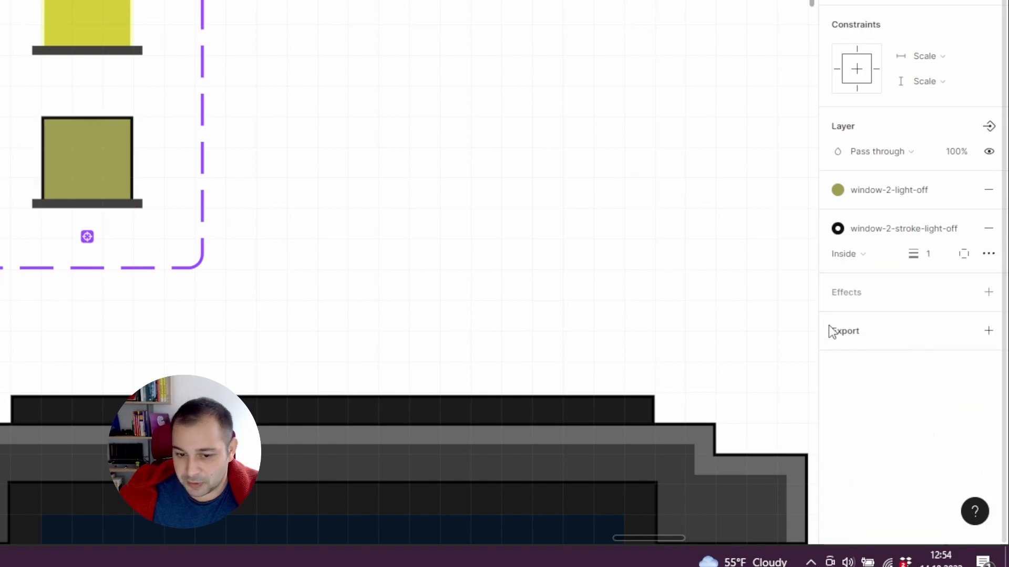
pyautogui.click(356, 234)
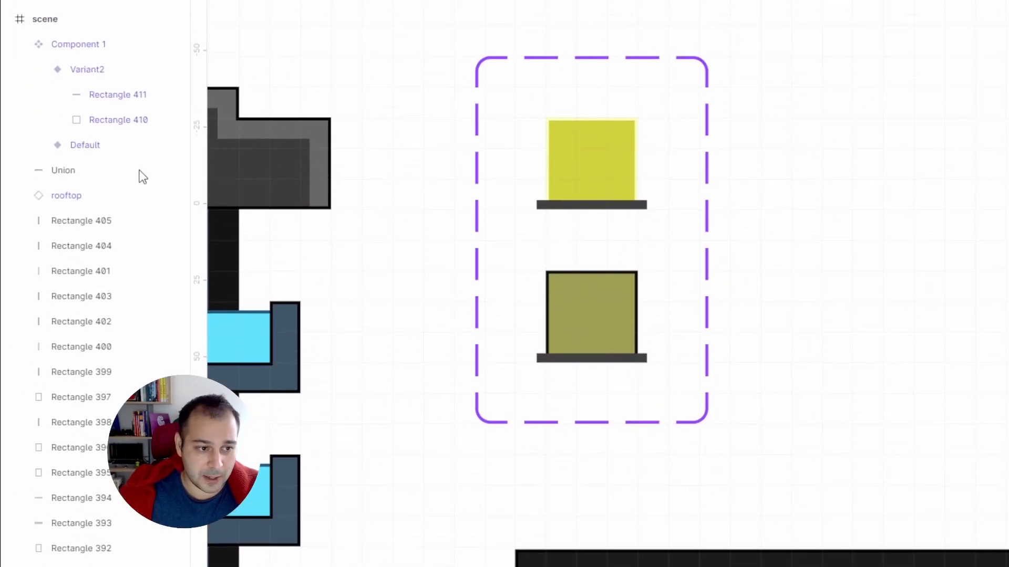
# Step: Set the default variant's Property 1 value to LIGHT_ON
pyautogui.click(106, 146)
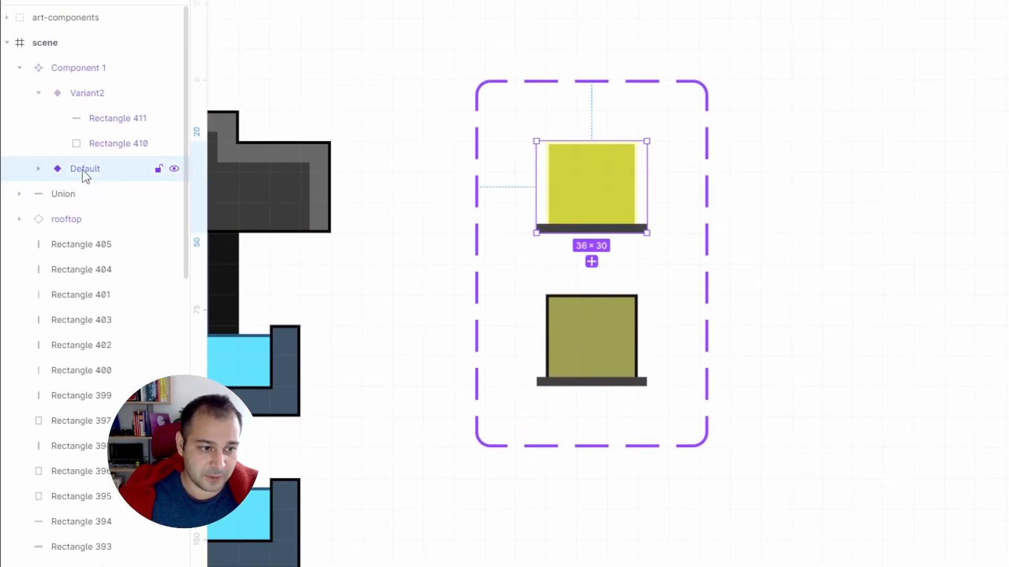
pyautogui.click(39, 173)
pyautogui.doubleClick(87, 174)
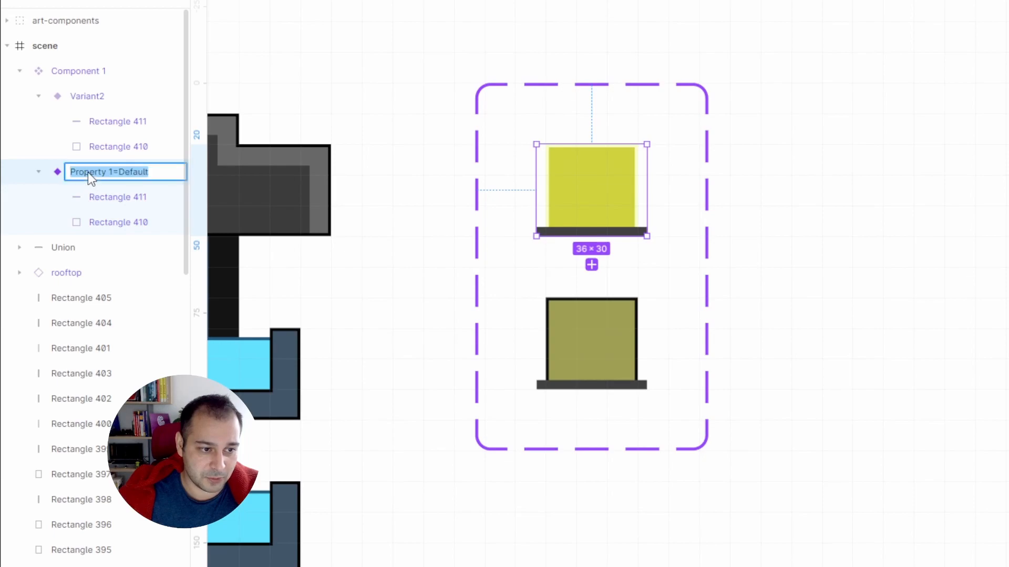
pyautogui.doubleClick(144, 177)
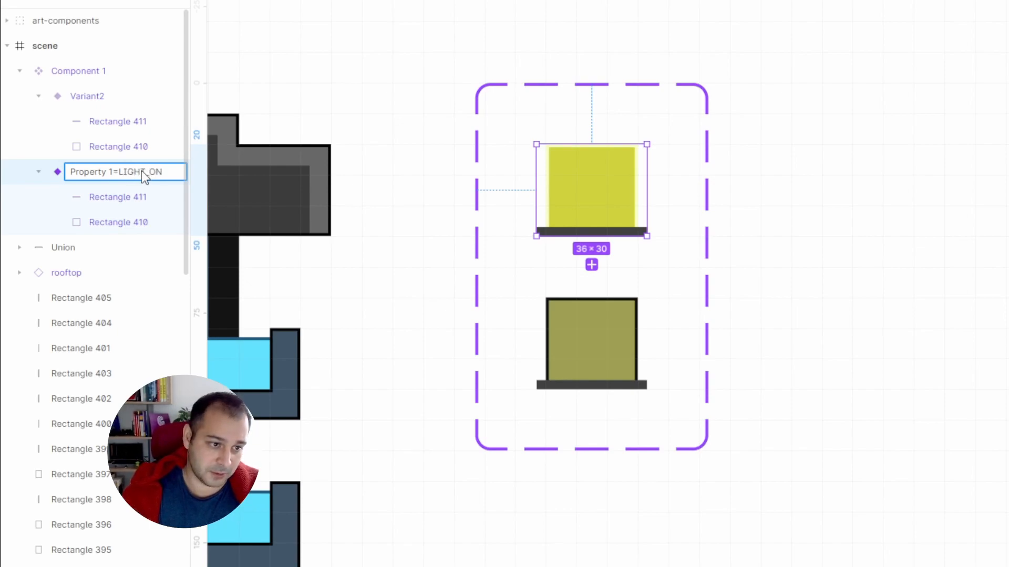
pyautogui.write('LIGHT_ON')
pyautogui.press('Return')
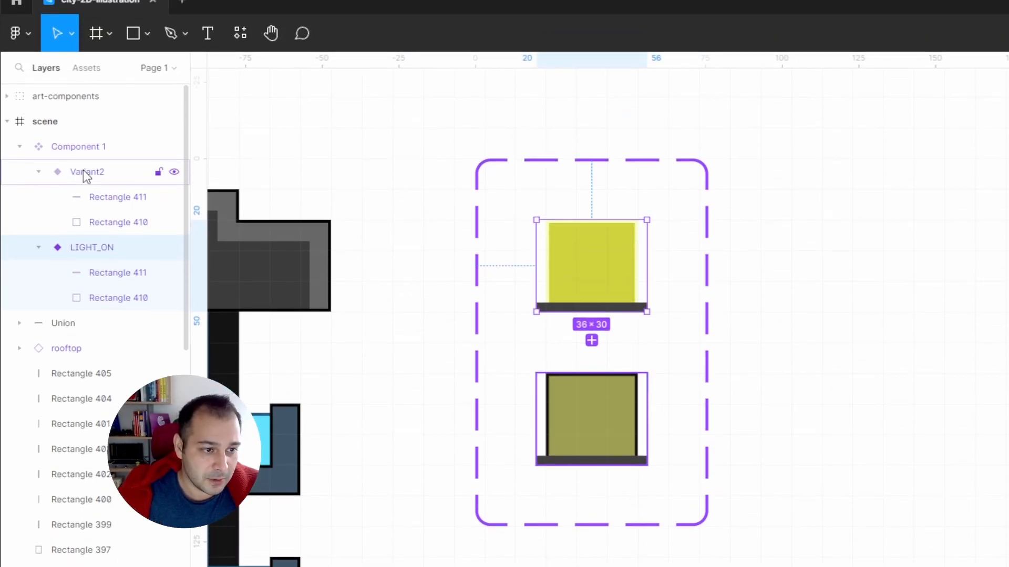
# Step: Set the dark window variant's Property 1 value to LIGHT_OFF
pyautogui.doubleClick(84, 171)
pyautogui.doubleClick(130, 172)
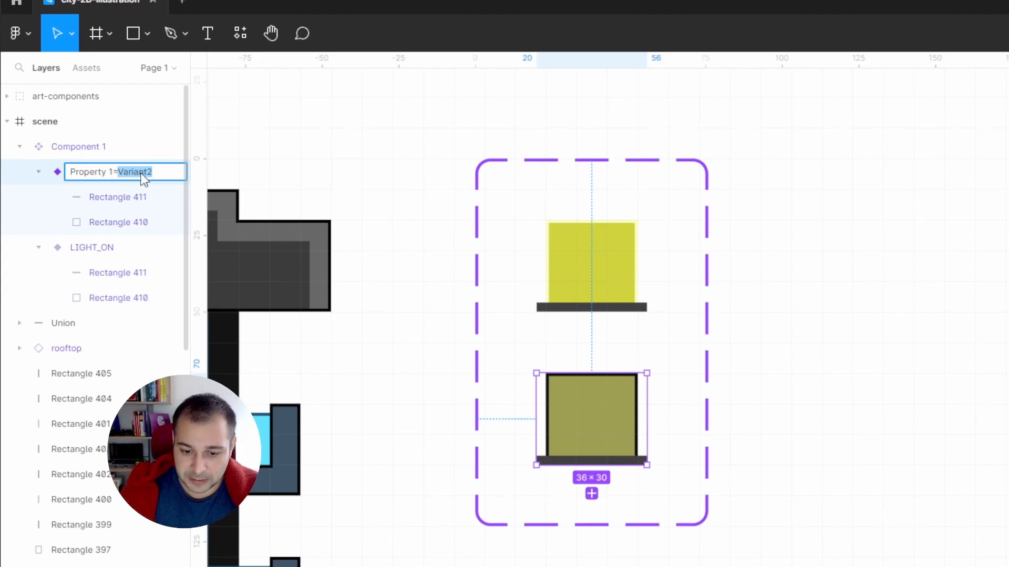
pyautogui.write('LIGHT')
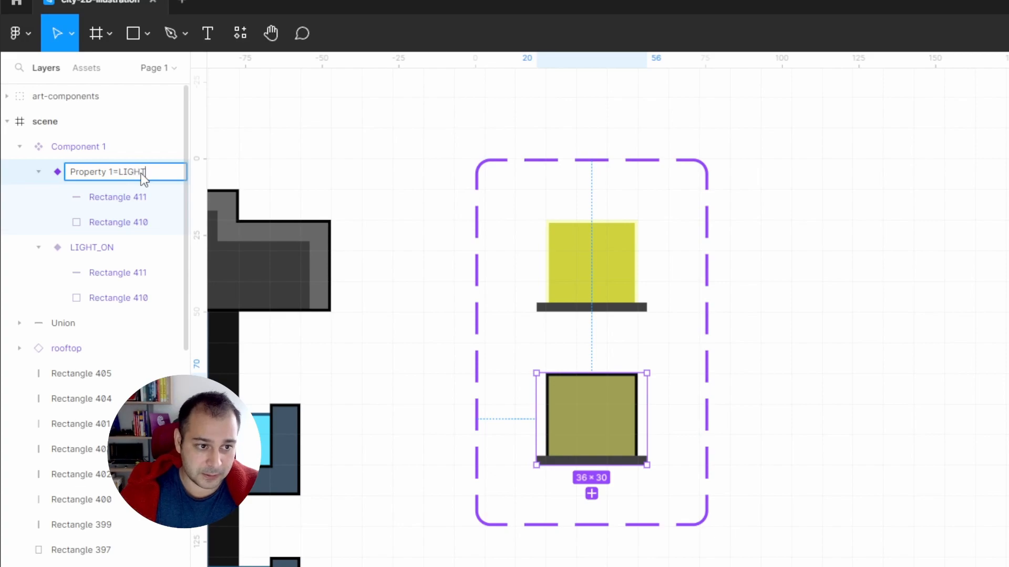
pyautogui.write('_OFF')
pyautogui.press('Return')
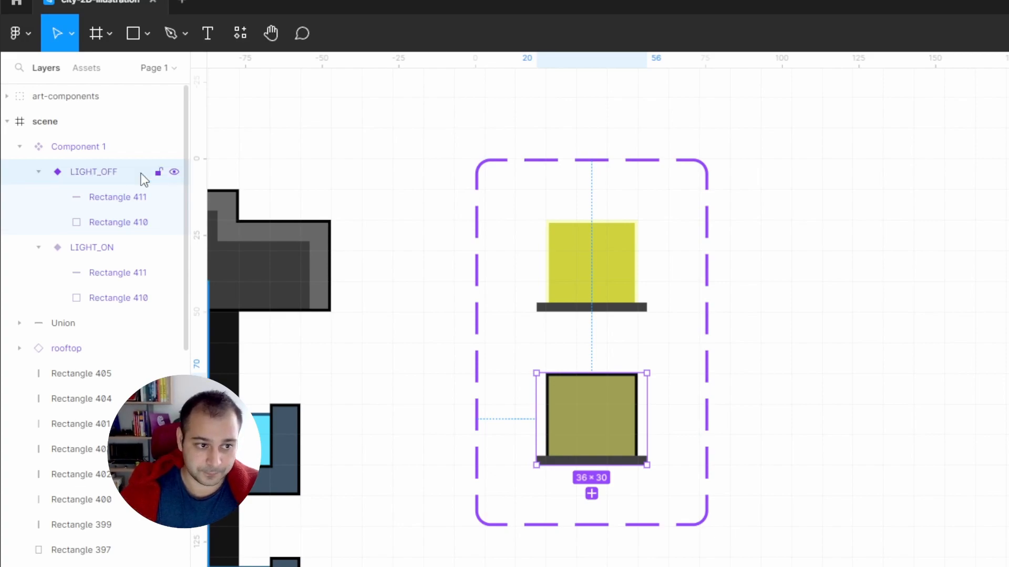
# Step: Rename the window component set to window-2 and move it into the art-components group
pyautogui.doubleClick(86, 148)
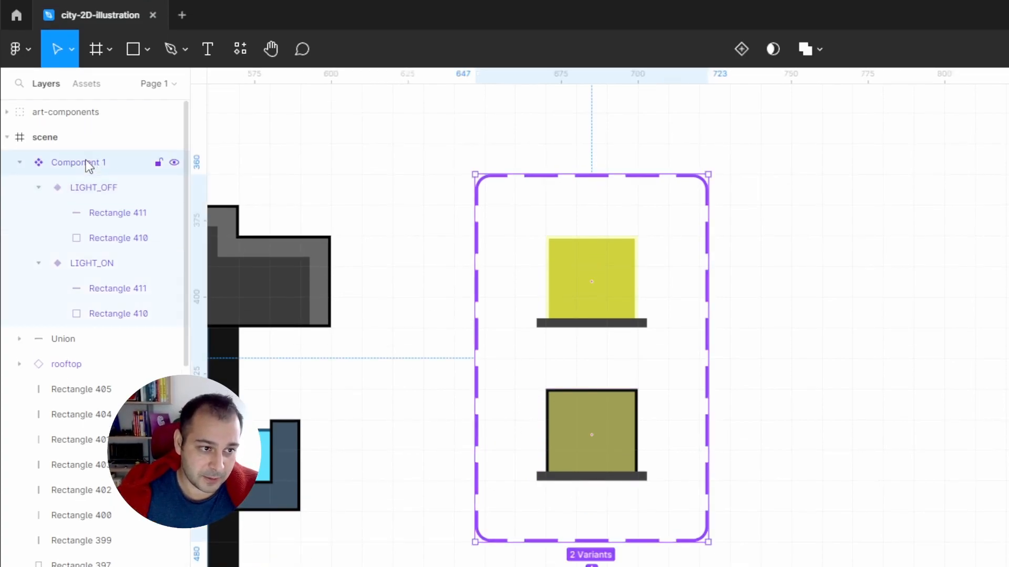
pyautogui.write('windows')
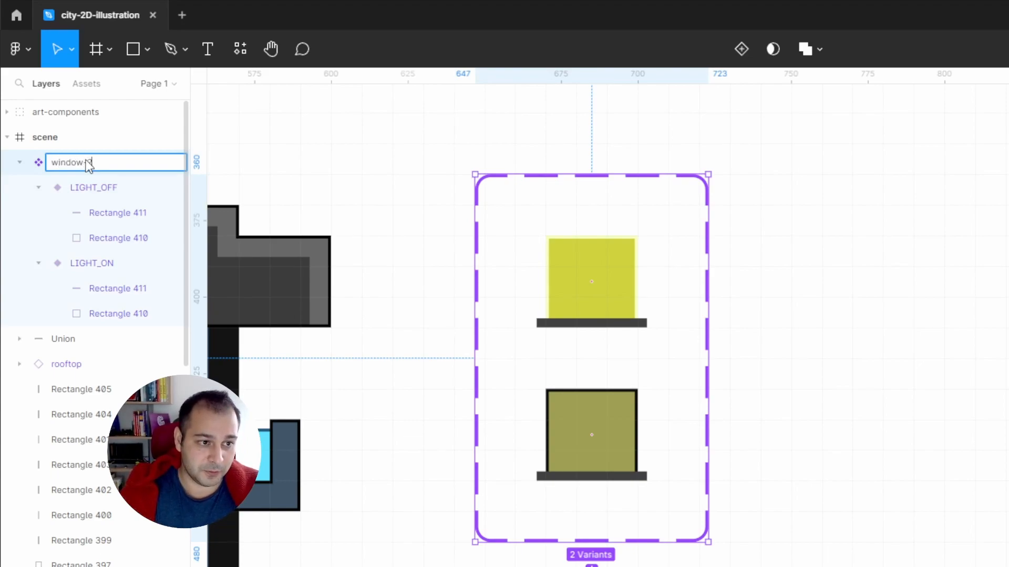
pyautogui.press('Return')
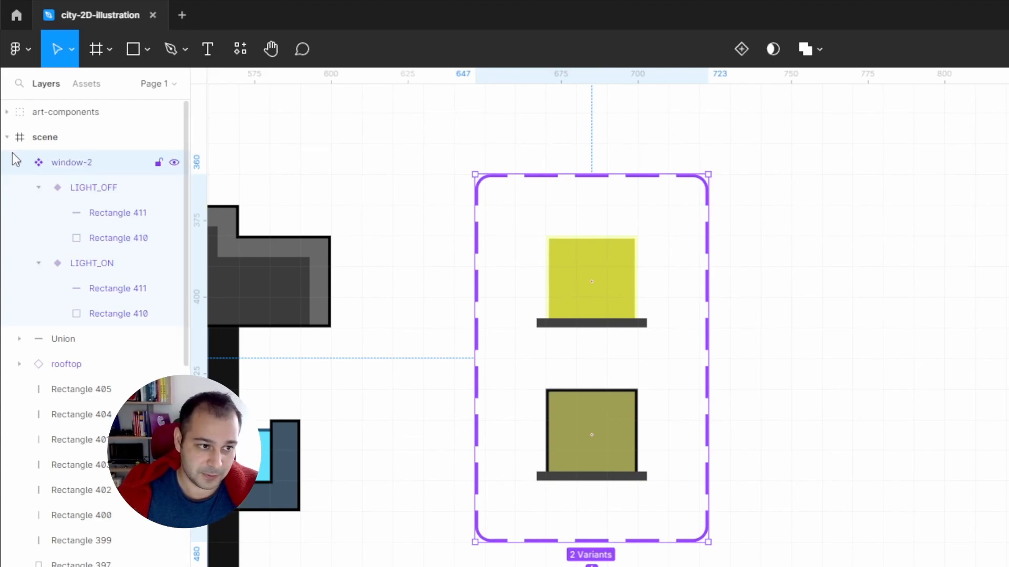
pyautogui.moveTo(67, 166); pyautogui.dragTo(81, 113)
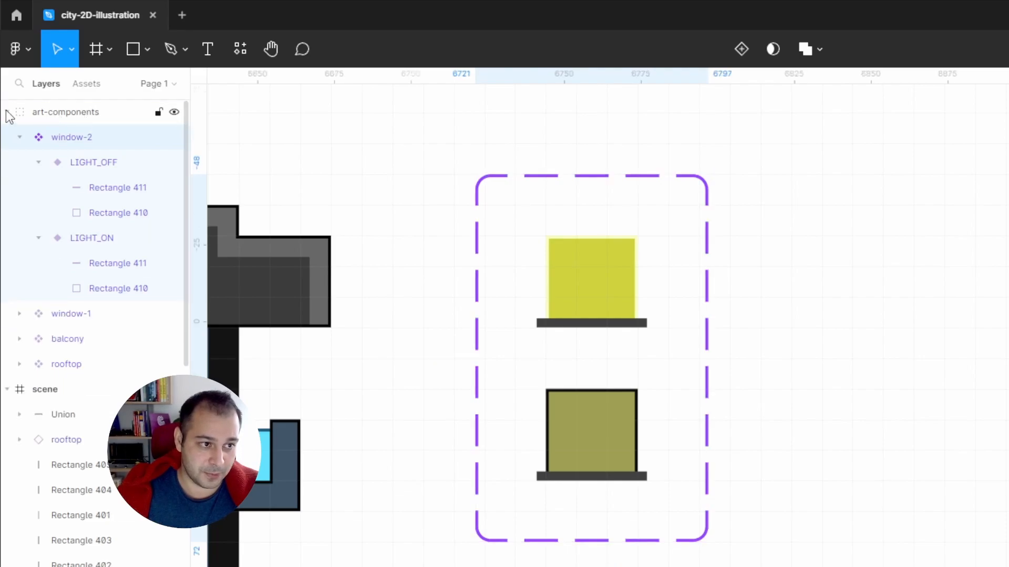
pyautogui.click(25, 137)
pyautogui.click(20, 138)
# Step: Move the window-2 component set away from the buildings and out of the scene artwork
pyautogui.scroll(-2, 389, 194)
pyautogui.moveTo(390, 141); pyautogui.dragTo(452, 311)
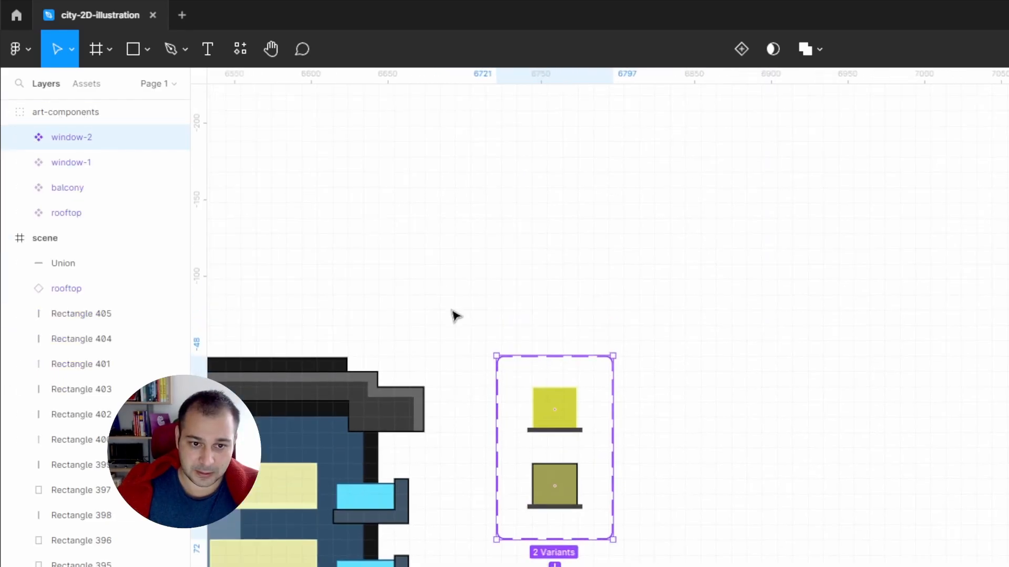
pyautogui.scroll(-2, 450, 274)
pyautogui.moveTo(450, 275); pyautogui.dragTo(567, 362)
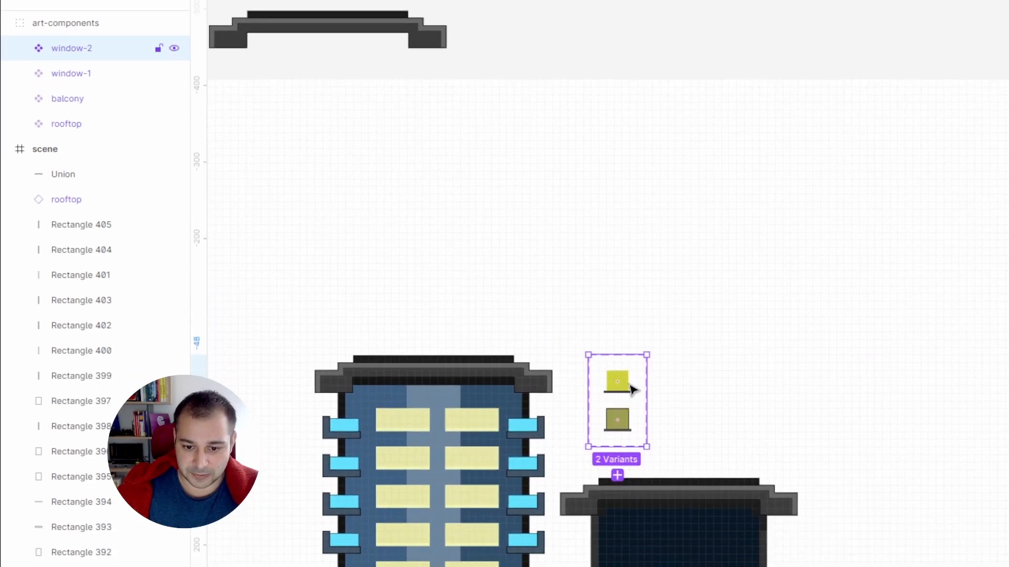
pyautogui.moveTo(632, 473); pyautogui.dragTo(677, 224)
pyautogui.click(594, 374)
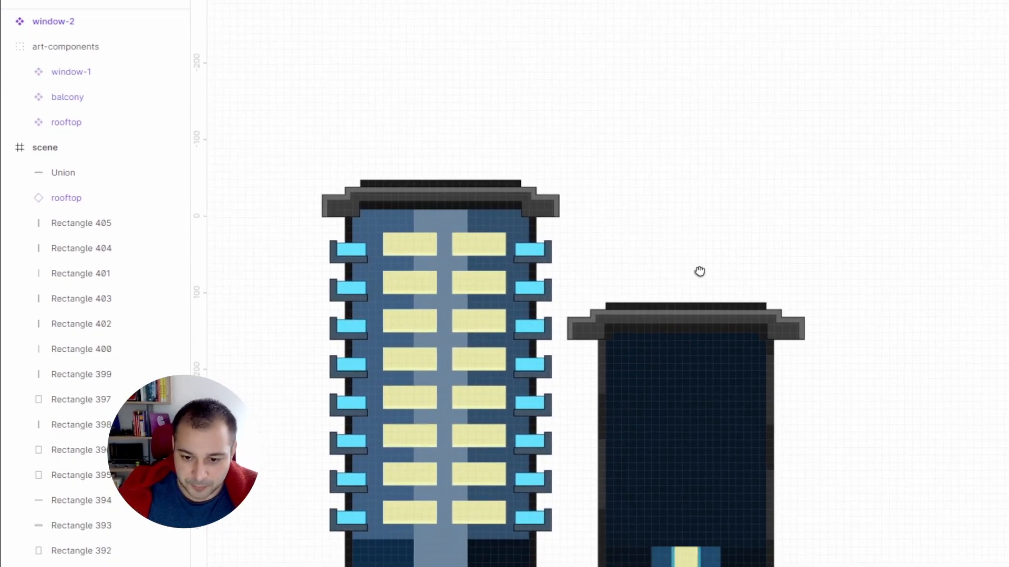
# Step: Place a window-2 instance on the second building and return the main window-2 component set to the art-components group
pyautogui.moveTo(699, 271); pyautogui.dragTo(732, 266)
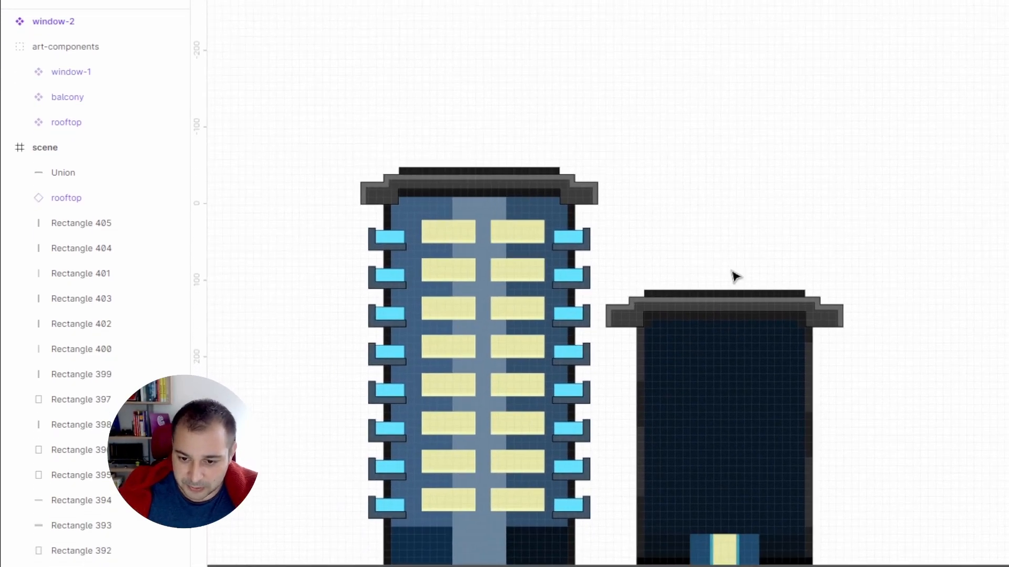
pyautogui.click(239, 50)
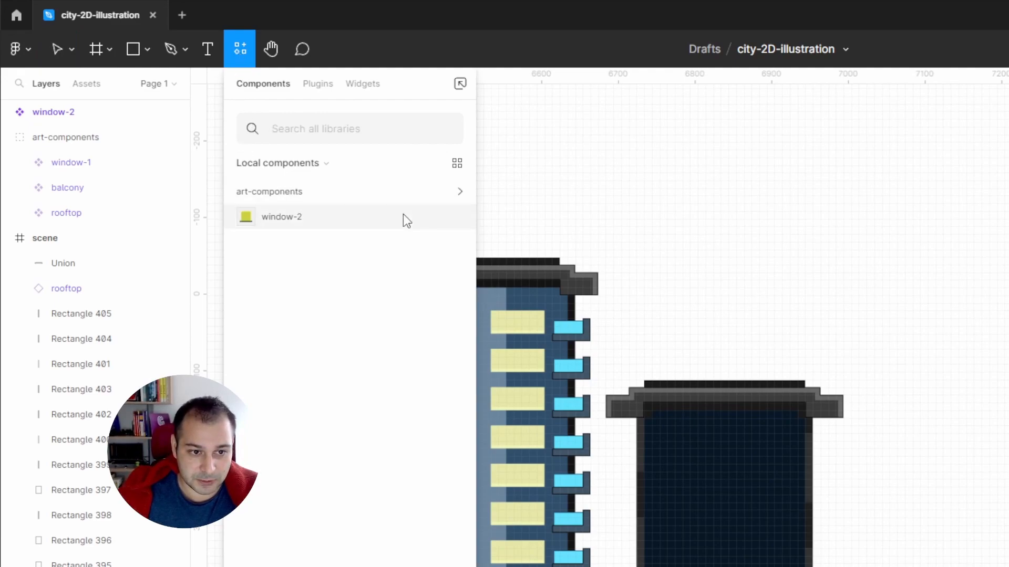
pyautogui.click(418, 194)
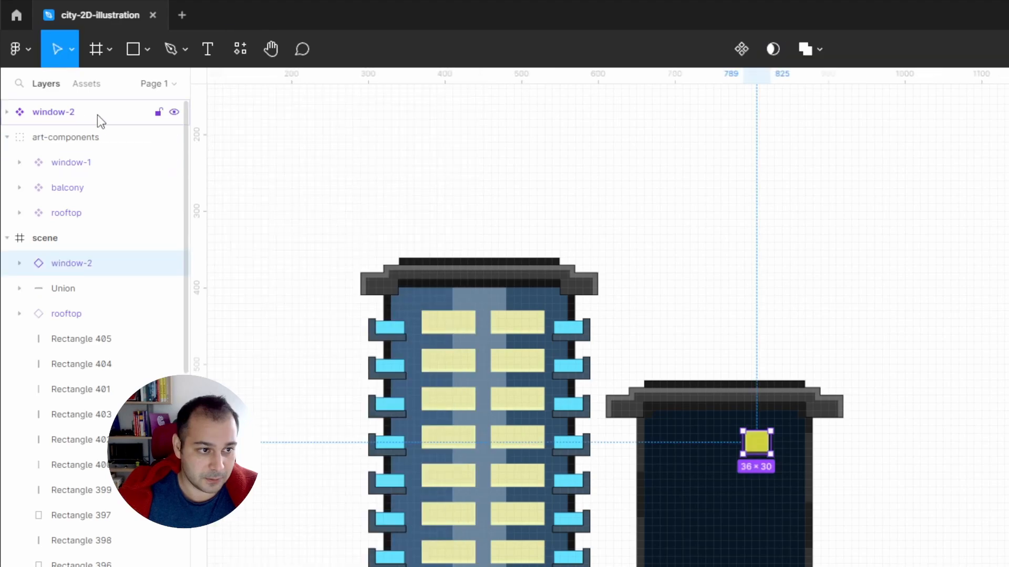
pyautogui.moveTo(97, 114); pyautogui.dragTo(103, 154)
pyautogui.scroll(1, 71, 157)
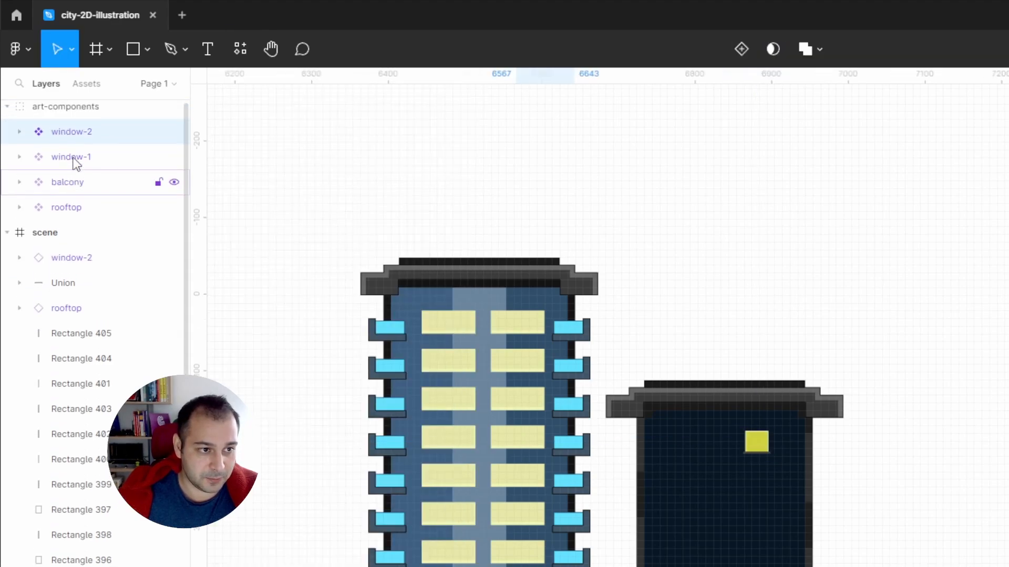
# Step: Add three more window-2 instances on the second building, forming a row of four at Y 580 with the rightmost at X 824
pyautogui.click(765, 379)
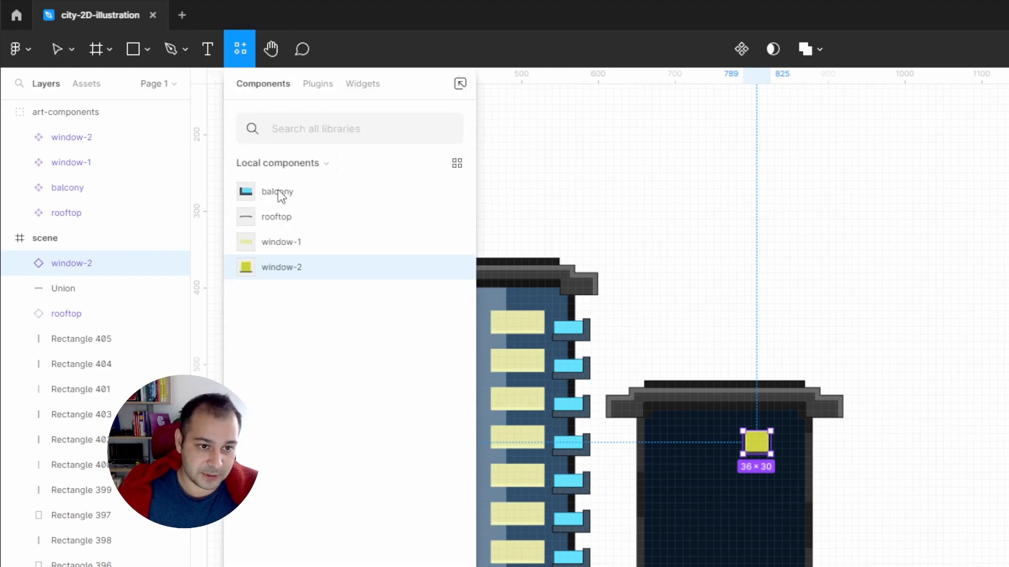
pyautogui.click(292, 274)
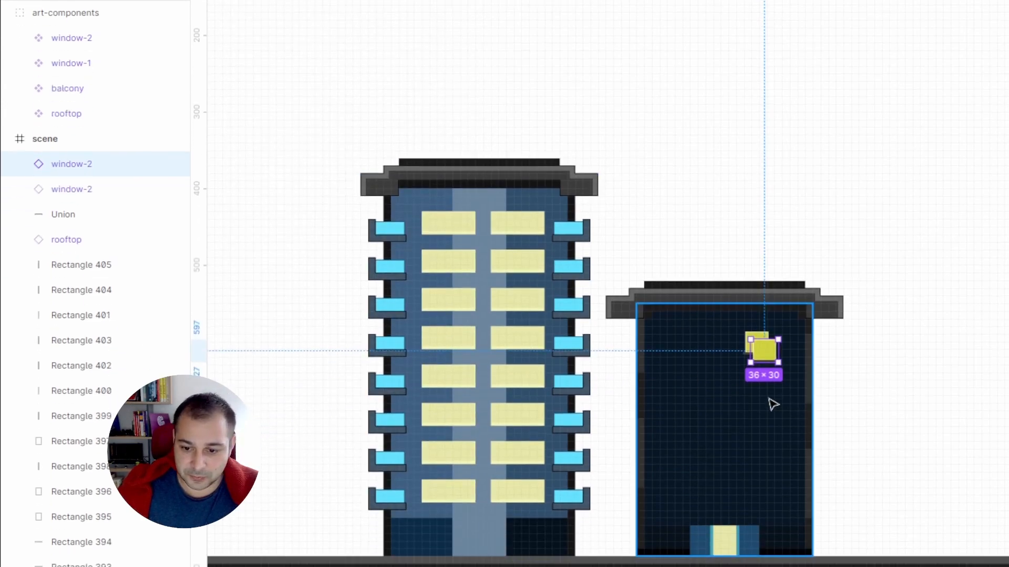
pyautogui.scroll(2, 767, 371)
pyautogui.moveTo(657, 389); pyautogui.dragTo(720, 396)
pyautogui.moveTo(812, 343); pyautogui.dragTo(625, 323)
pyautogui.moveTo(798, 336)
pyautogui.mouseDown()
pyautogui.moveTo(707, 328)
pyautogui.moveTo(804, 328)
pyautogui.mouseUp()
pyautogui.moveTo(696, 327); pyautogui.dragTo(698, 323)
pyautogui.moveTo(799, 328); pyautogui.dragTo(859, 313)
pyautogui.press('z')
pyautogui.click(839, 328)
pyautogui.moveTo(756, 381); pyautogui.dragTo(811, 379)
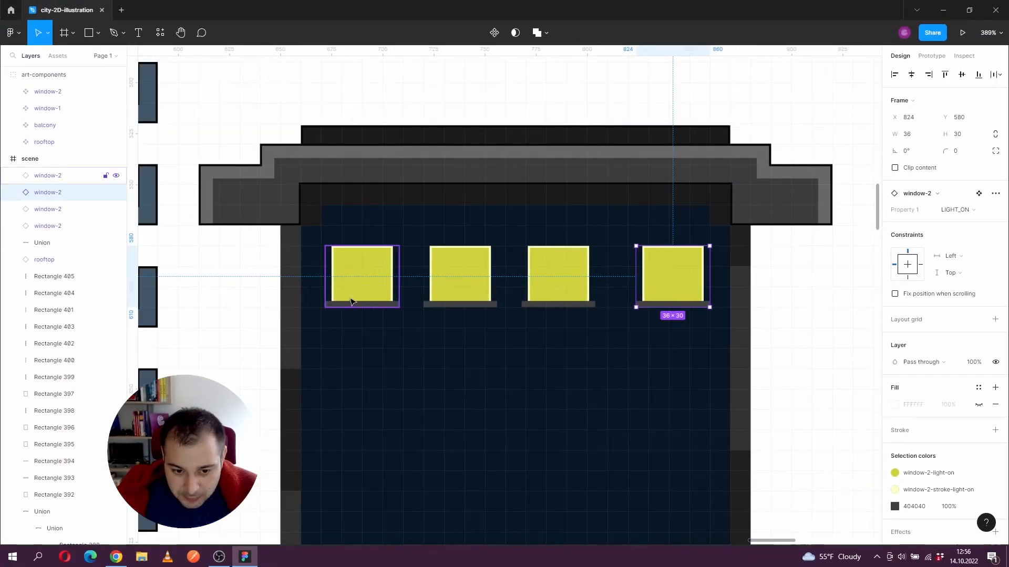
# Step: Shift the leftmost window of the second building's row to X 670
pyautogui.click(360, 348)
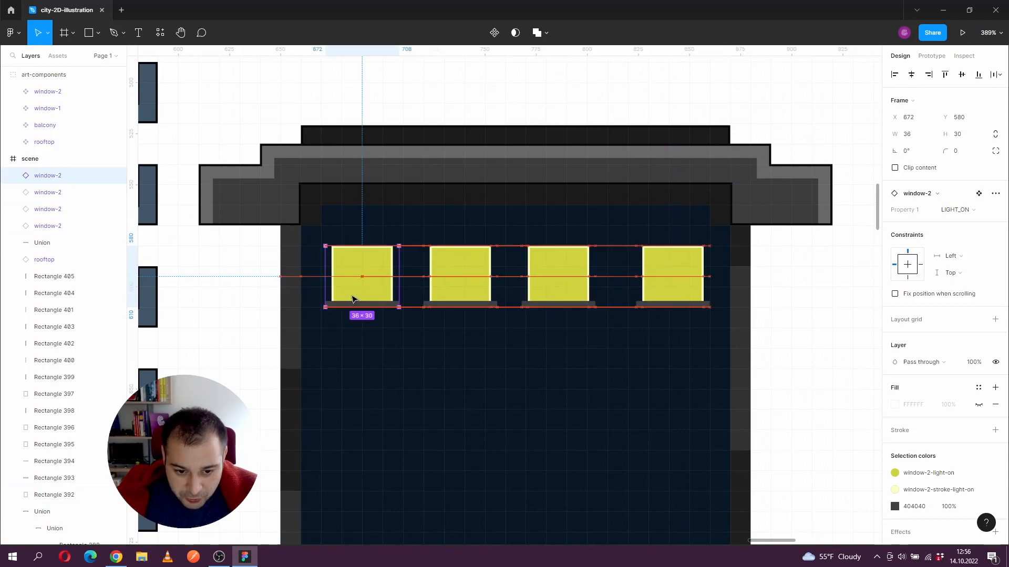
pyautogui.press('Left')
pyautogui.press('Left')
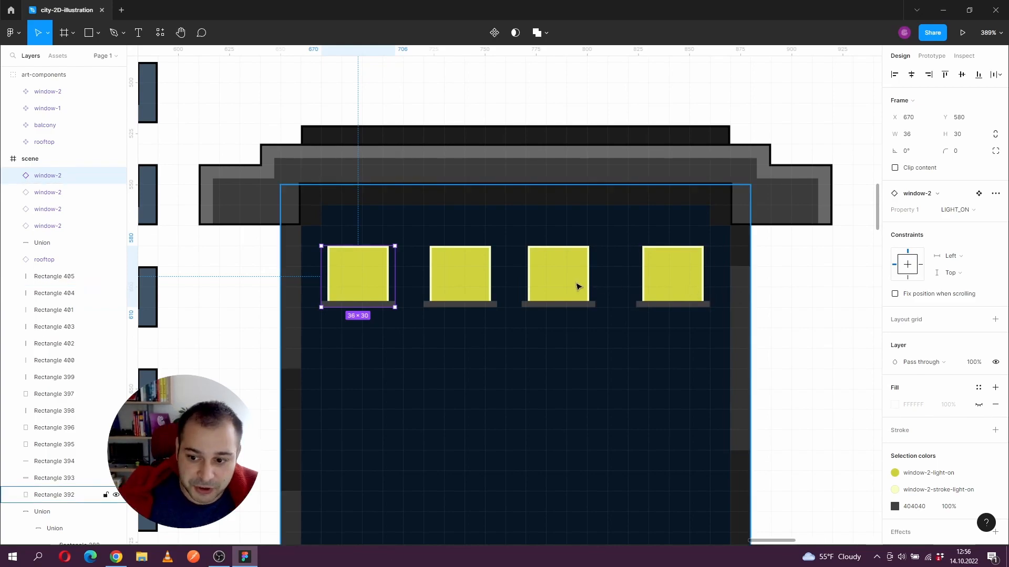
# Step: Select all four windows in the second building's row and distribute their horizontal spacing evenly
pyautogui.keyDown('shift'); pyautogui.click(464, 279); pyautogui.keyUp('shift')
pyautogui.keyDown('shift'); pyautogui.click(559, 281); pyautogui.keyUp('shift')
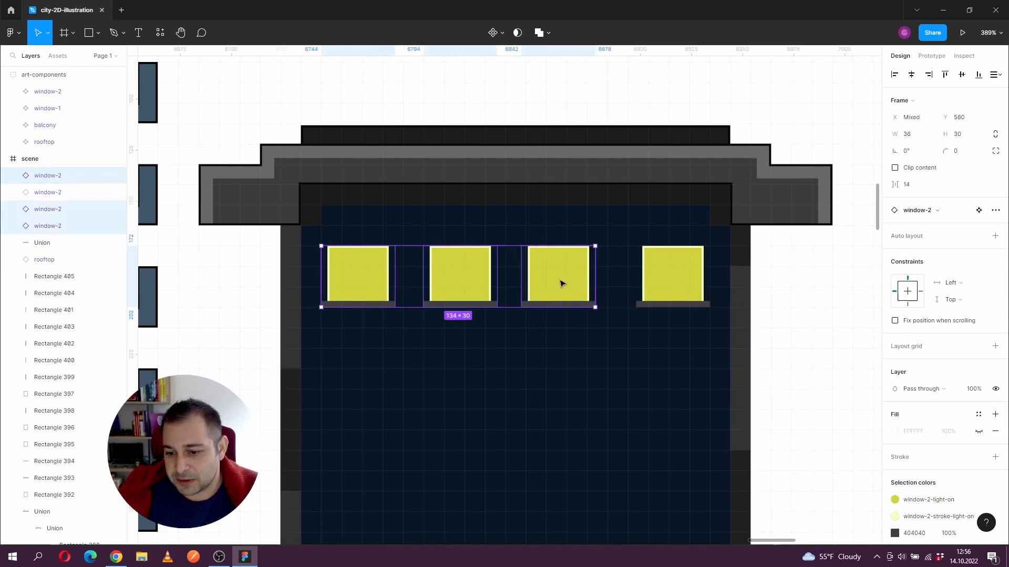
pyautogui.keyDown('shift'); pyautogui.click(675, 280); pyautogui.keyUp('shift')
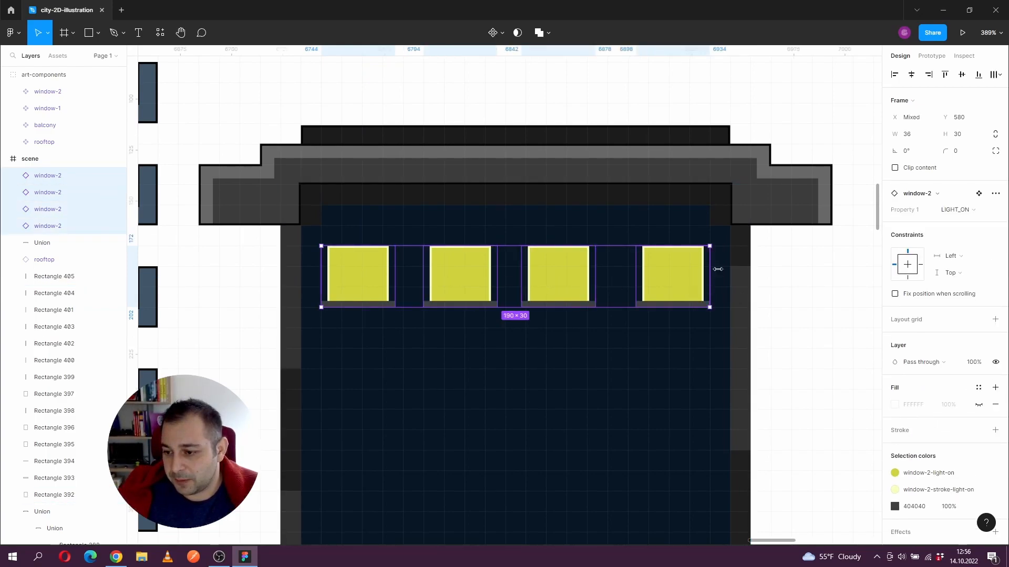
pyautogui.click(1000, 77)
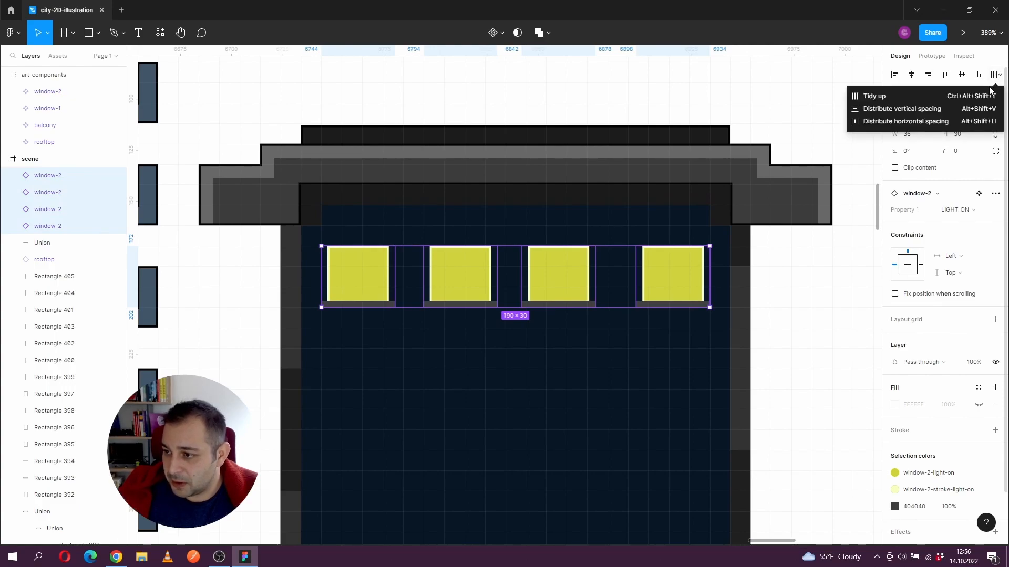
pyautogui.click(943, 121)
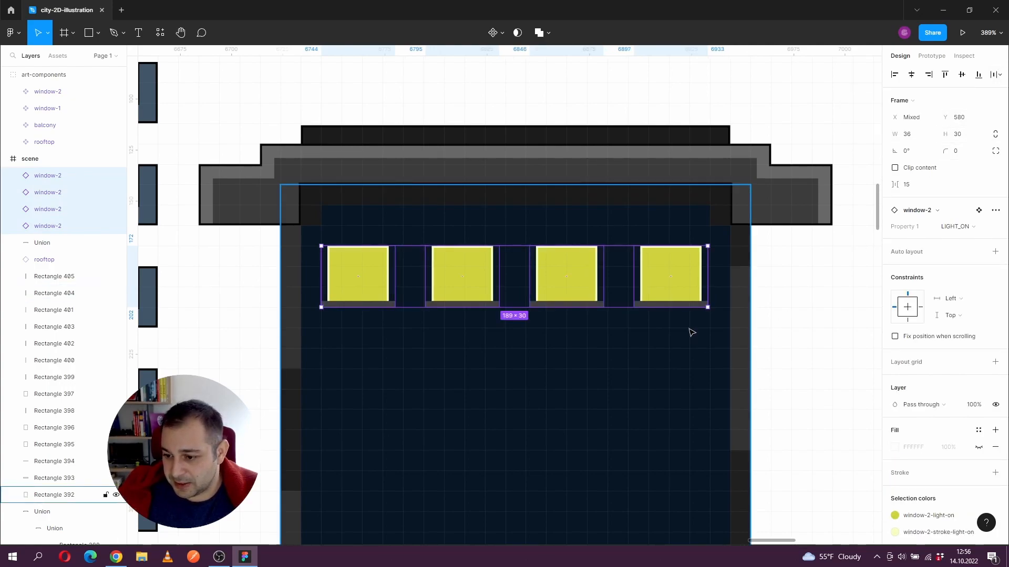
pyautogui.press('Right')
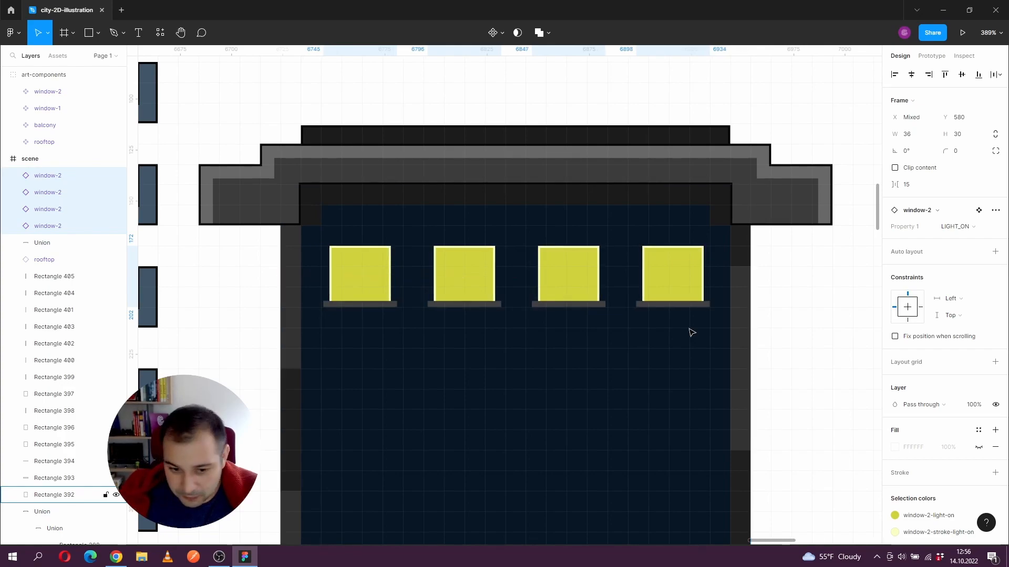
pyautogui.press('Left')
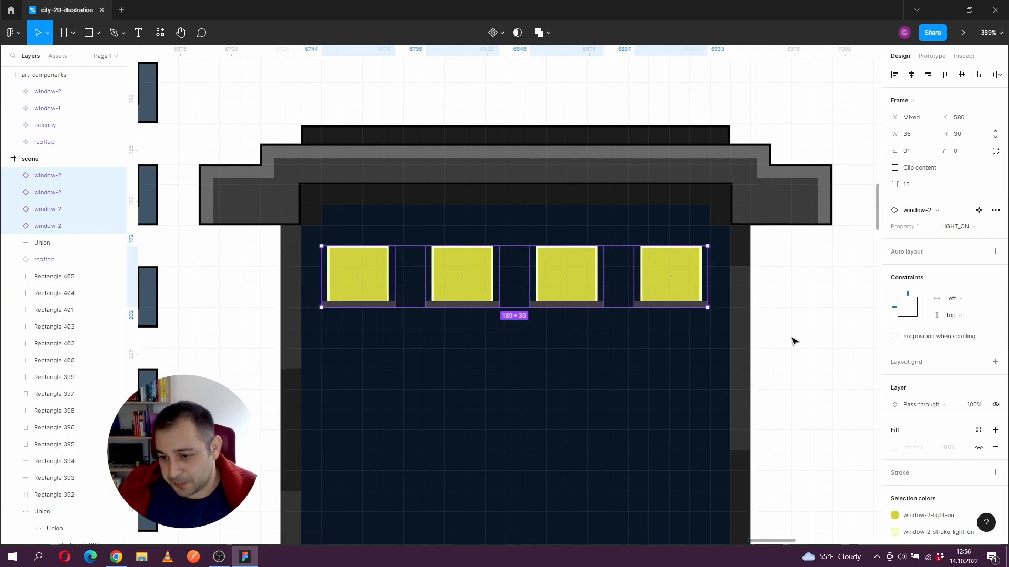
# Step: Duplicate the second building's row of four windows straight down to Y 630
pyautogui.scroll(-2, 563, 245)
pyautogui.moveTo(520, 309); pyautogui.dragTo(519, 331)
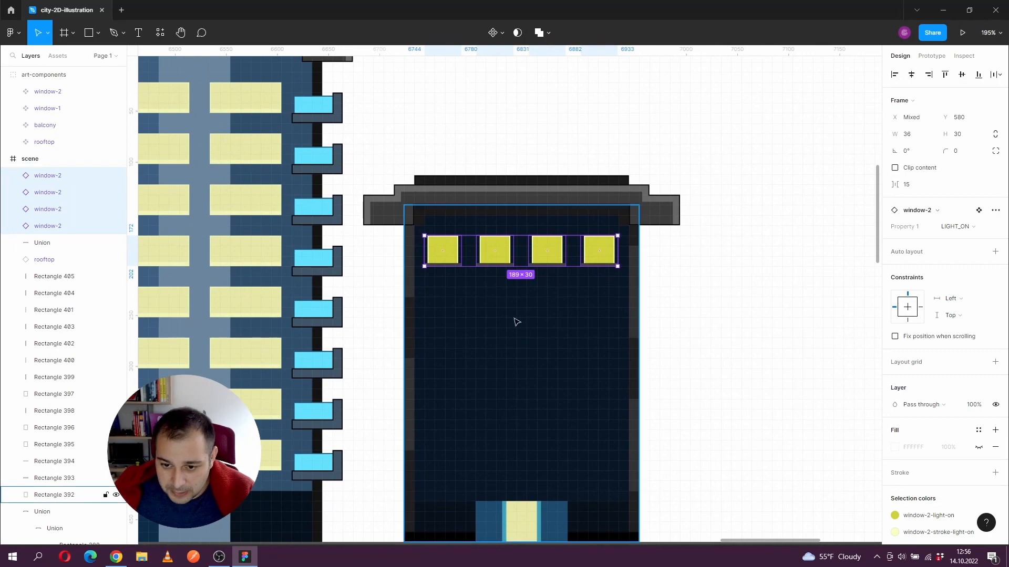
pyautogui.scroll(2, 501, 266)
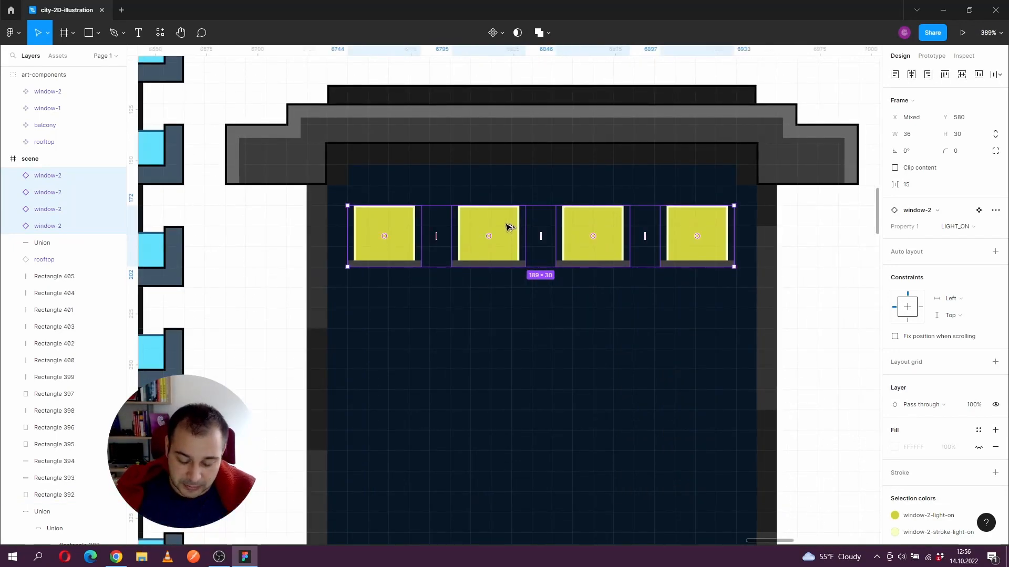
pyautogui.moveTo(509, 226); pyautogui.dragTo(509, 331)
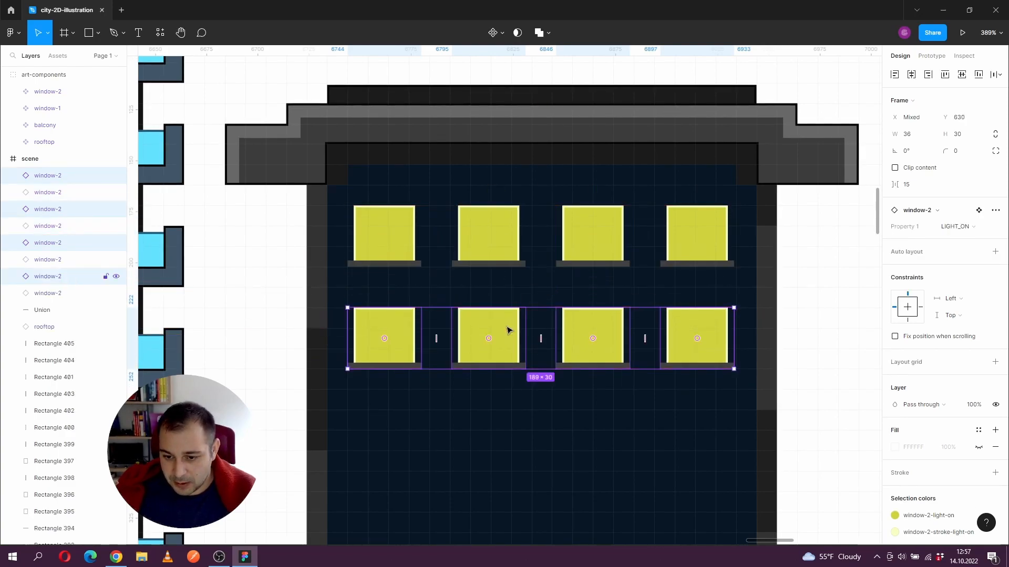
# Step: Repeat the window-row duplication three more times, adding rows at Y 680, 730 and 780
pyautogui.scroll(-2, 506, 332)
pyautogui.hotkey('ctrl', 'd')
pyautogui.hotkey('ctrl', 'd')
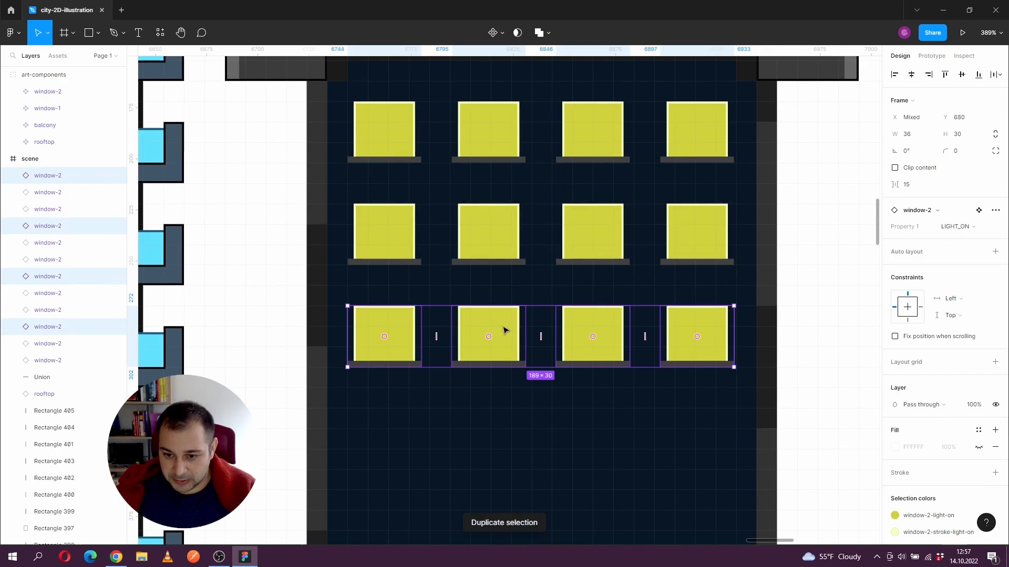
pyautogui.scroll(-1, 506, 331)
pyautogui.hotkey('ctrl', 'd')
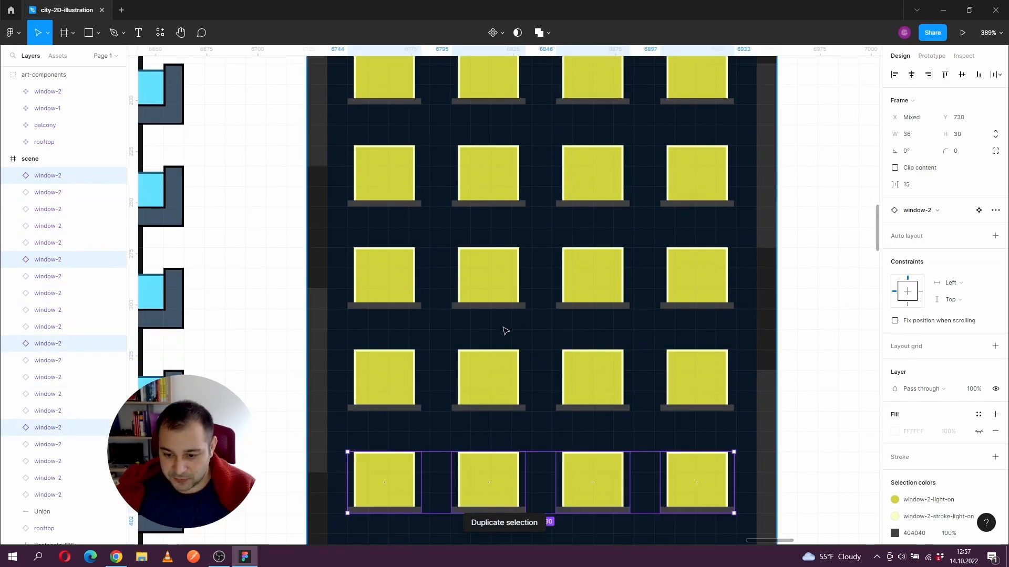
pyautogui.scroll(-2, 514, 341)
pyautogui.scroll(2, 503, 261)
pyautogui.scroll(-2, 522, 231)
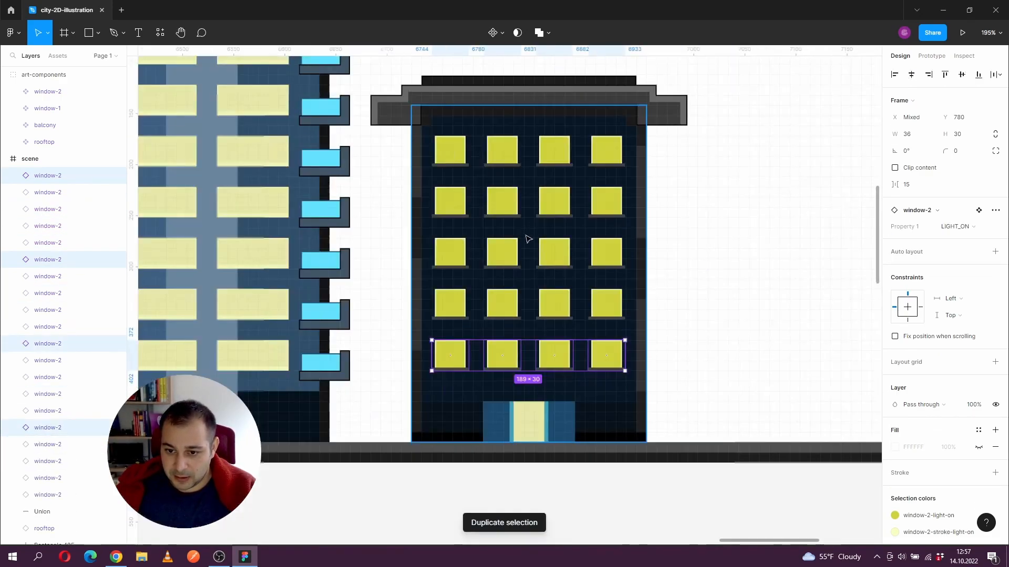
# Step: Set five second-building windows to LIGHT_OFF: second and fourth in row two, third in row three, third and fourth in row four
pyautogui.moveTo(532, 226); pyautogui.dragTo(529, 259)
pyautogui.click(693, 272)
pyautogui.moveTo(670, 280); pyautogui.dragTo(720, 312)
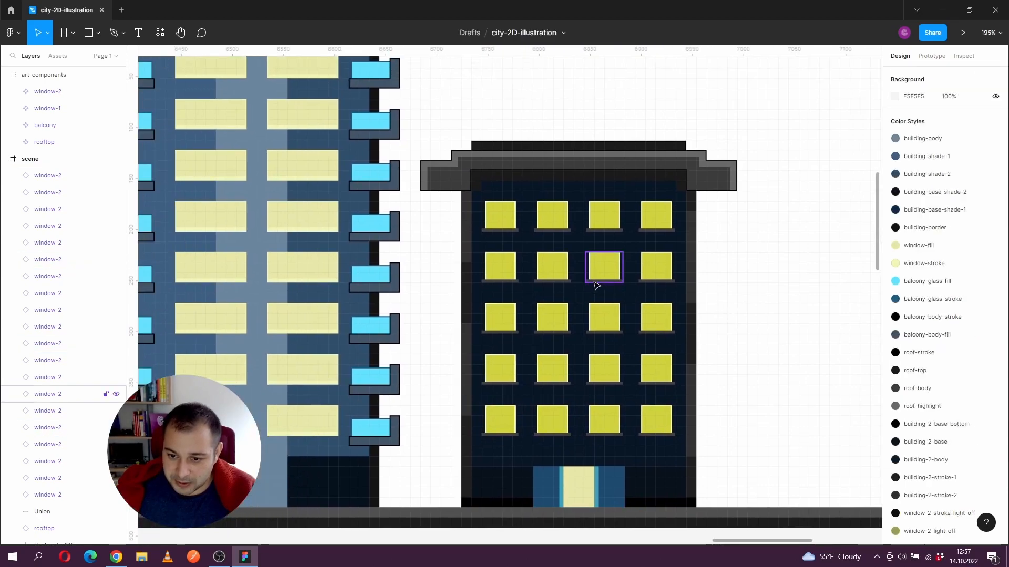
pyautogui.click(560, 267)
pyautogui.keyDown('shift'); pyautogui.click(607, 311); pyautogui.keyUp('shift')
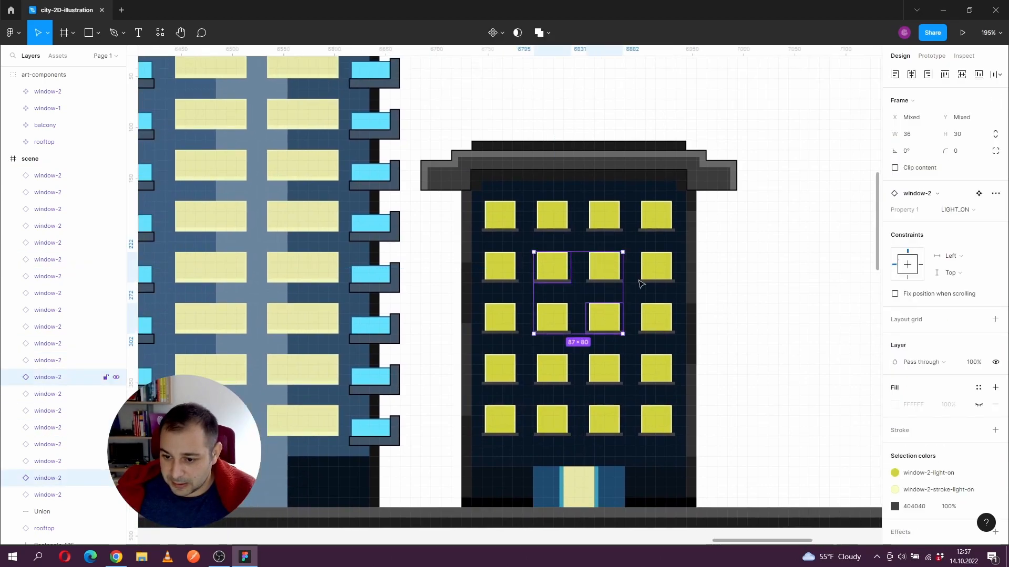
pyautogui.keyDown('shift'); pyautogui.click(654, 270); pyautogui.keyUp('shift')
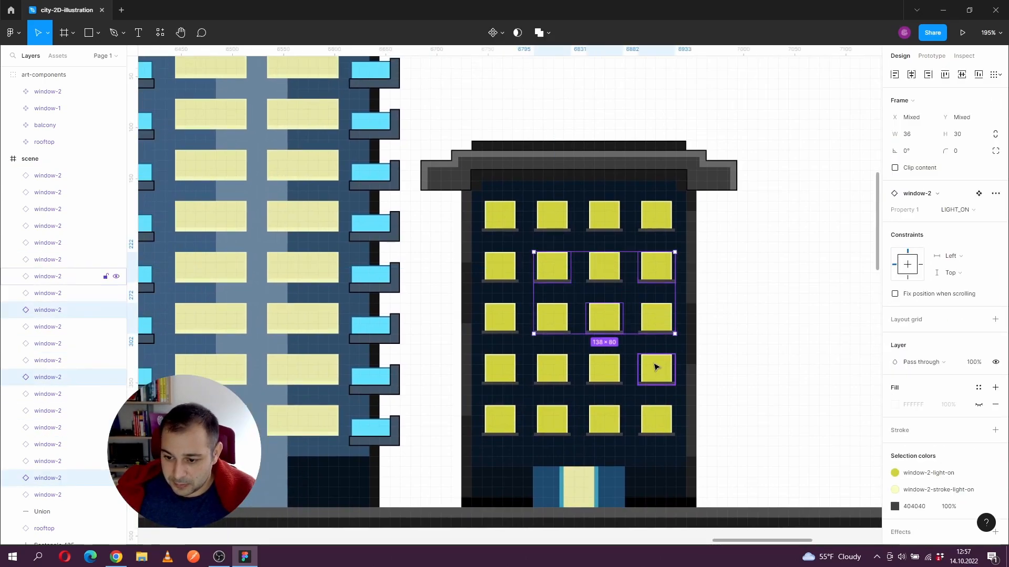
pyautogui.keyDown('shift'); pyautogui.click(656, 368); pyautogui.keyUp('shift')
pyautogui.keyDown('shift'); pyautogui.click(604, 372); pyautogui.keyUp('shift')
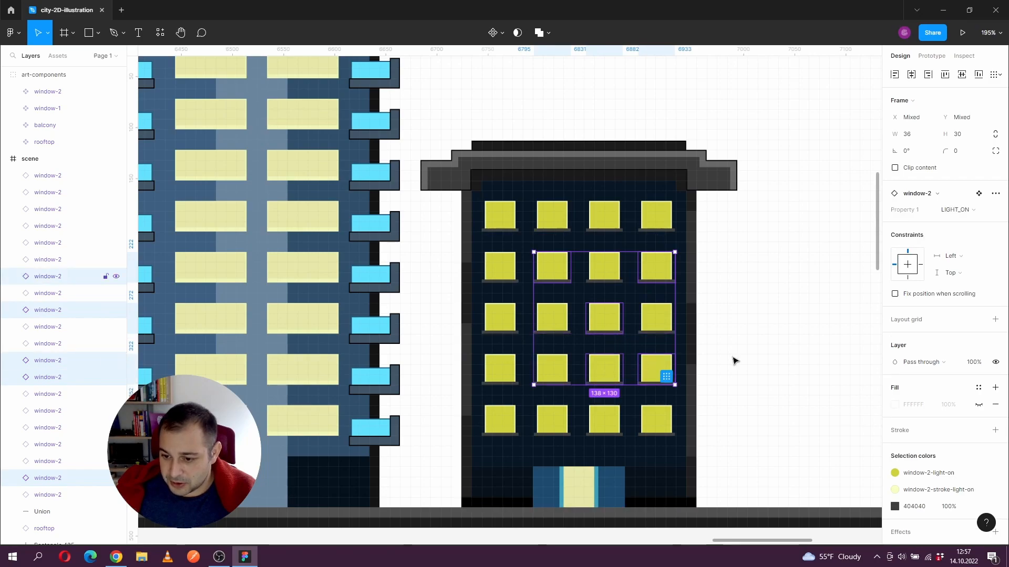
pyautogui.click(973, 212)
pyautogui.click(972, 224)
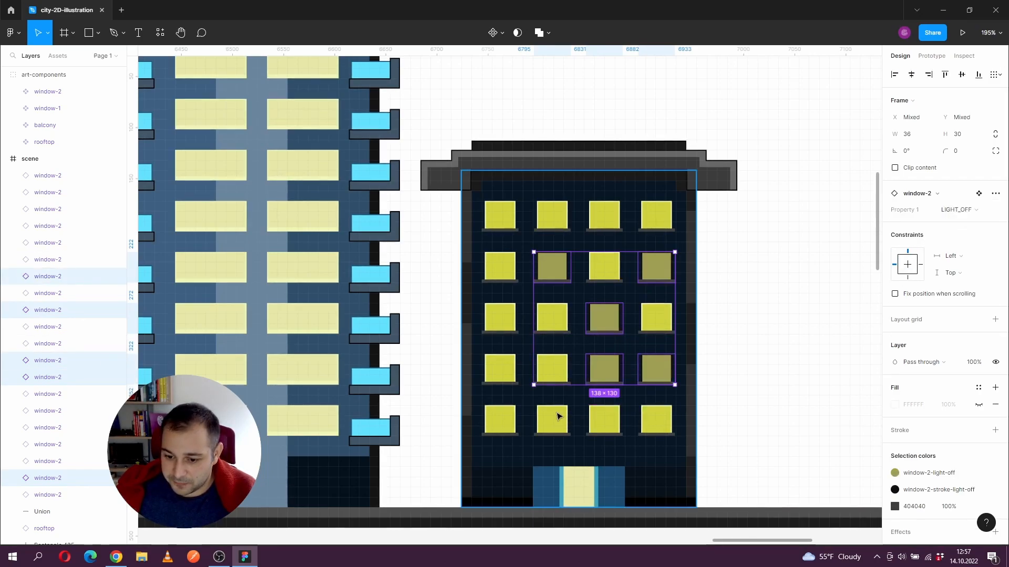
# Step: Set the first window of the bottom row and the second windows of rows three and four to LIGHT_OFF
pyautogui.click(498, 419)
pyautogui.keyDown('shift'); pyautogui.click(550, 318); pyautogui.keyUp('shift')
pyautogui.keyDown('shift'); pyautogui.click(548, 368); pyautogui.keyUp('shift')
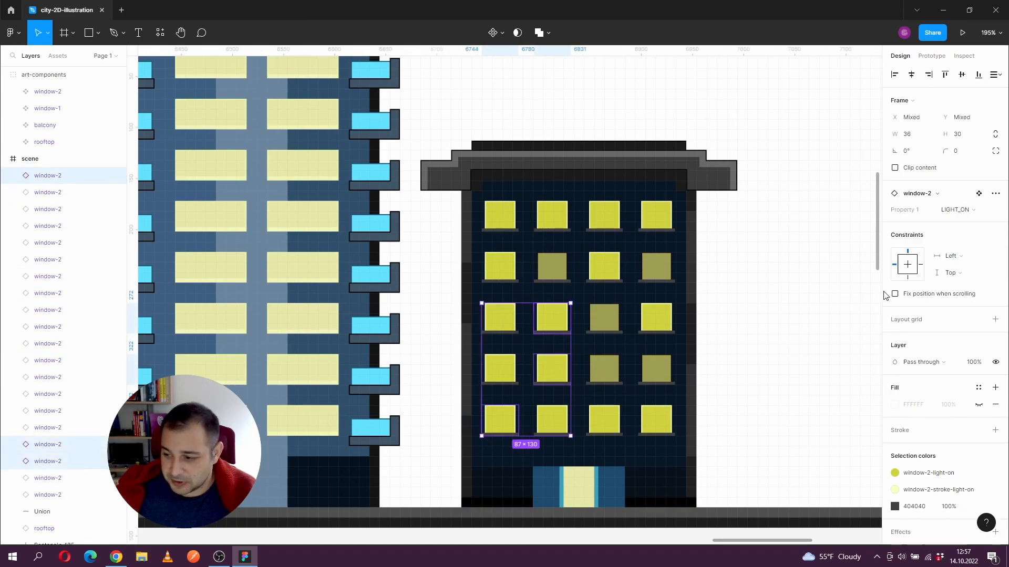
pyautogui.click(964, 209)
pyautogui.click(975, 222)
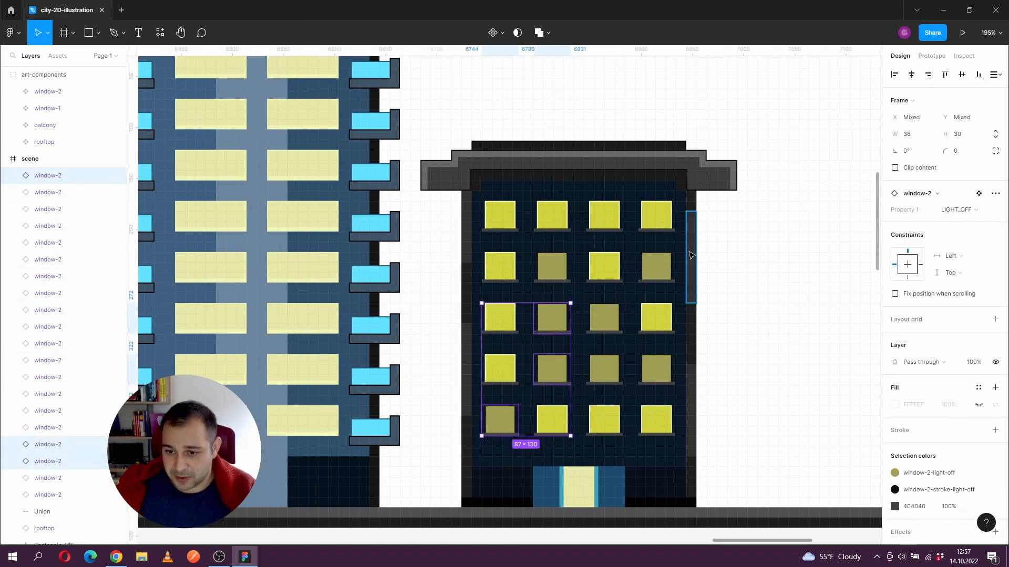
# Step: Set the rightmost window of the second building's top row to LIGHT_OFF and clear the selection
pyautogui.click(655, 215)
pyautogui.click(975, 212)
pyautogui.click(975, 222)
pyautogui.click(791, 289)
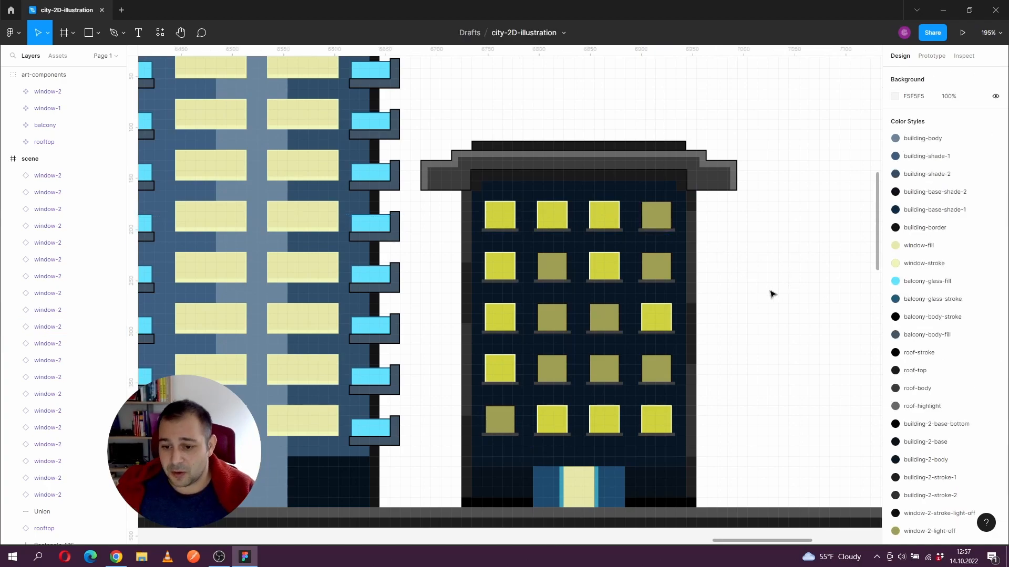
# Step: Select all parts of the second building, including its windows and rooftop, and group them
pyautogui.moveTo(770, 291); pyautogui.dragTo(751, 296)
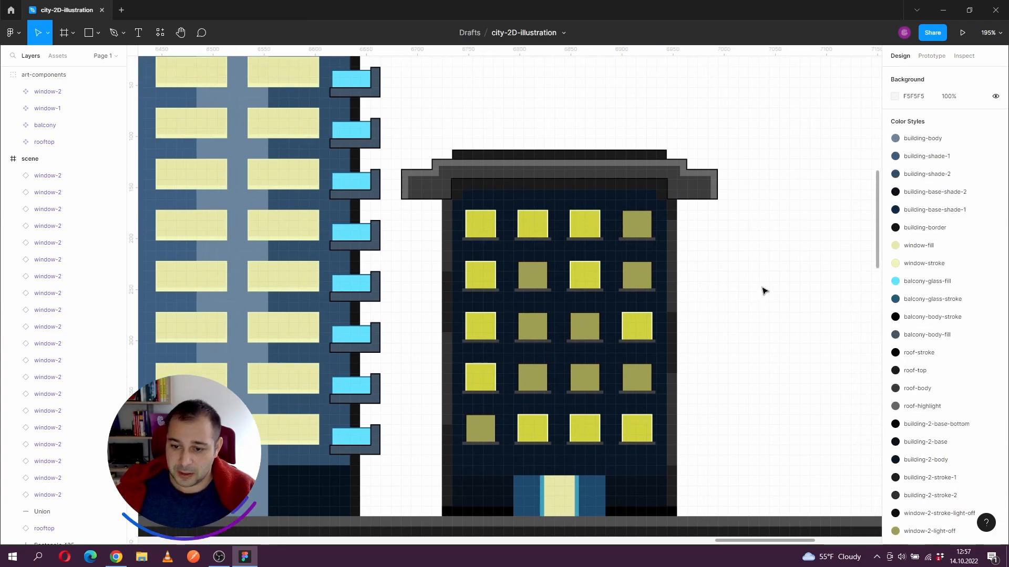
pyautogui.moveTo(395, 122); pyautogui.dragTo(737, 518)
pyautogui.scroll(-3, 729, 380)
pyautogui.moveTo(767, 384); pyautogui.dragTo(730, 346)
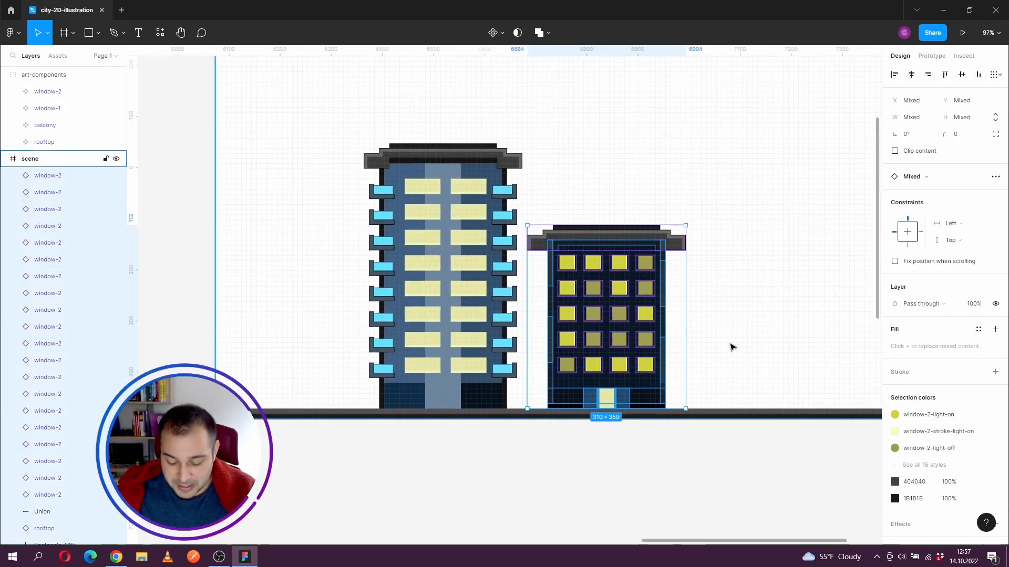
pyautogui.hotkey('ctrl', 'g')
# Step: Send the second building's group to the back and move it to X 500, partly behind the first building
pyautogui.moveTo(631, 327); pyautogui.dragTo(615, 327)
pyautogui.rightClick(584, 290)
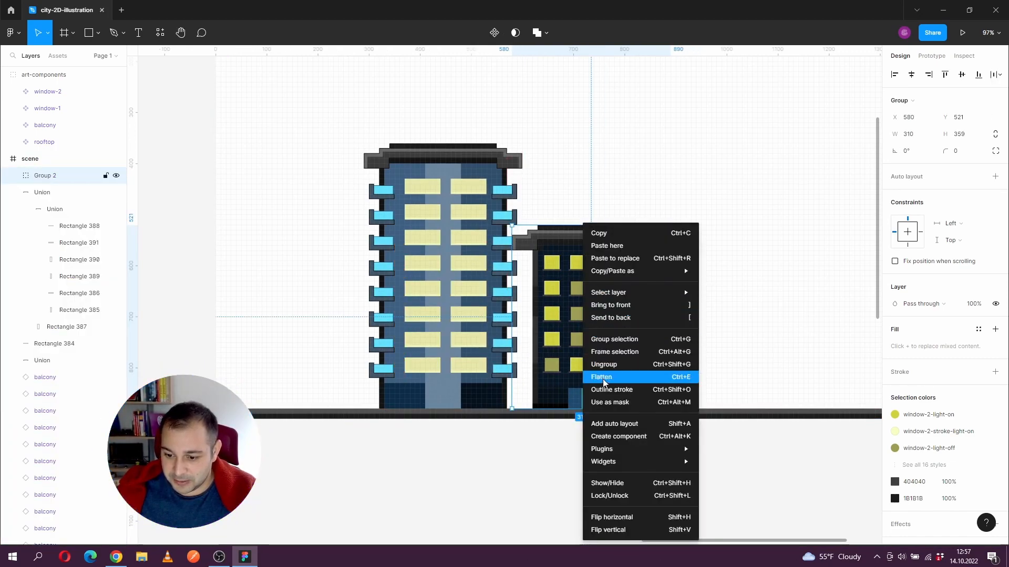
pyautogui.click(622, 317)
pyautogui.moveTo(621, 317); pyautogui.dragTo(579, 314)
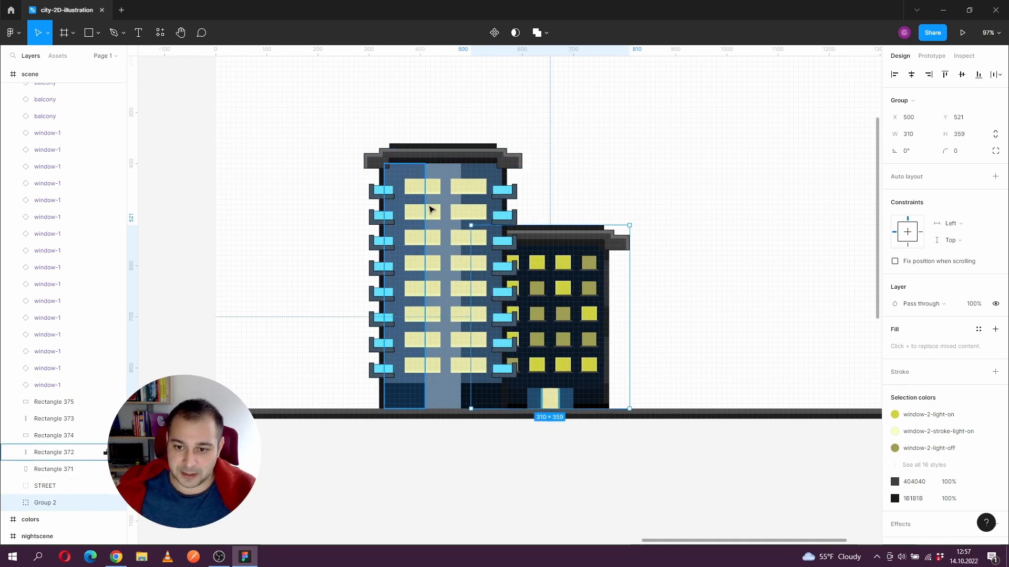
# Step: Move the second building's group clear of the first building to X 630, Y 471 and rename it building-2
pyautogui.click(614, 201)
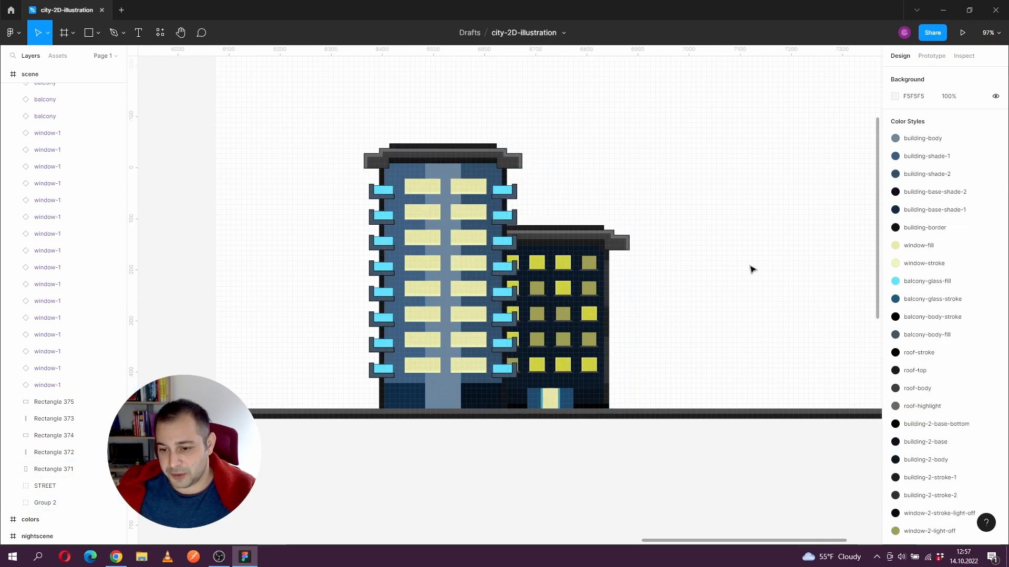
pyautogui.moveTo(743, 270); pyautogui.dragTo(710, 280)
pyautogui.moveTo(532, 298); pyautogui.dragTo(585, 295)
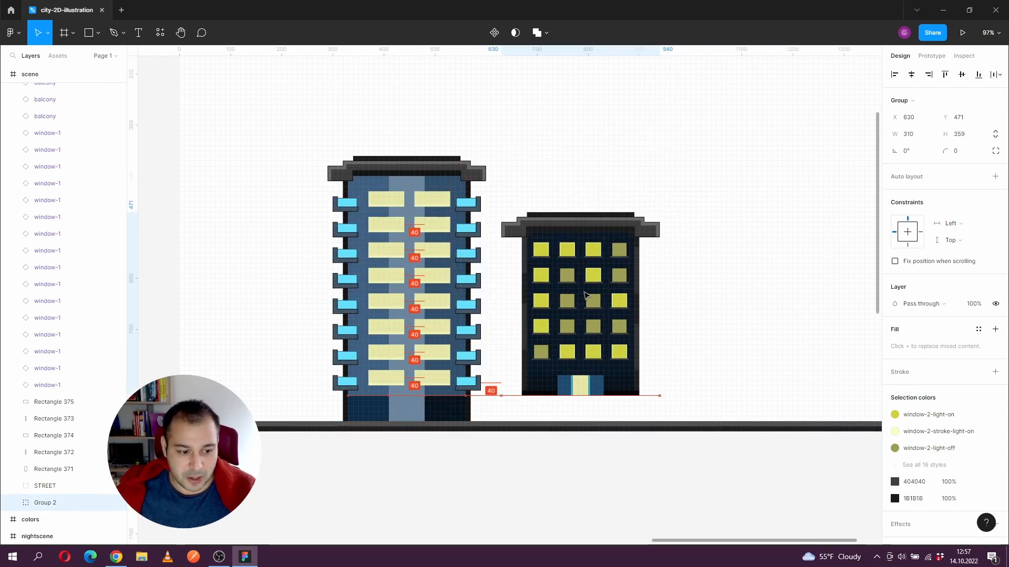
pyautogui.doubleClick(46, 503)
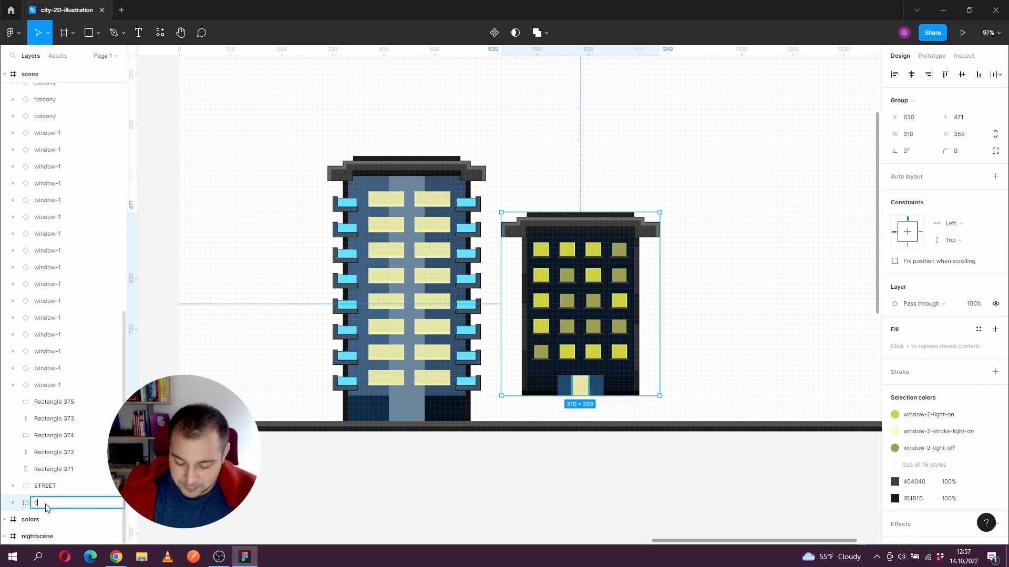
pyautogui.write('building-2')
pyautogui.press('Return')
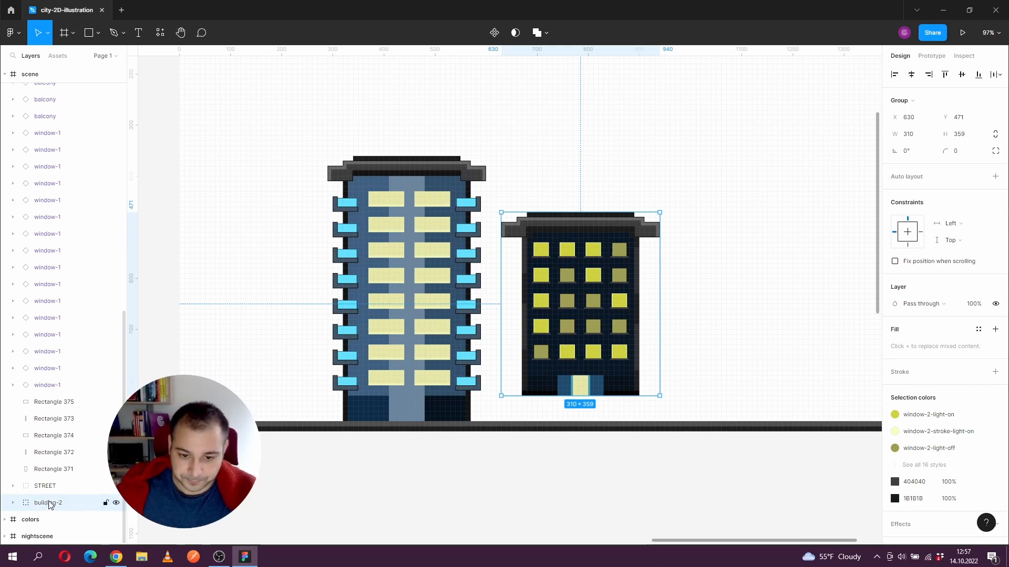
# Step: Group all parts of the tall first building and name the group building-1
pyautogui.moveTo(280, 129); pyautogui.dragTo(496, 421)
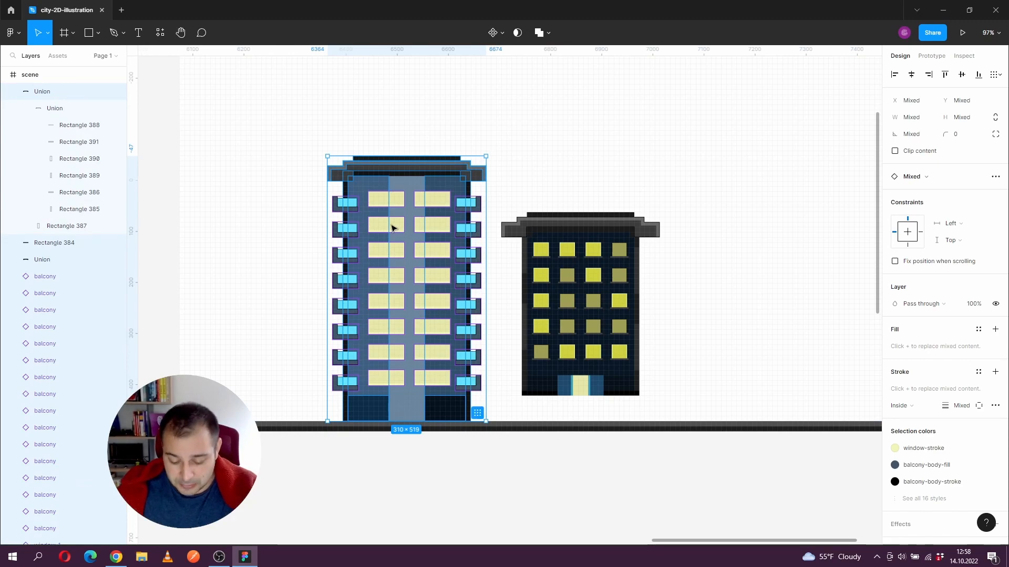
pyautogui.hotkey('ctrl', 'g')
pyautogui.doubleClick(50, 93)
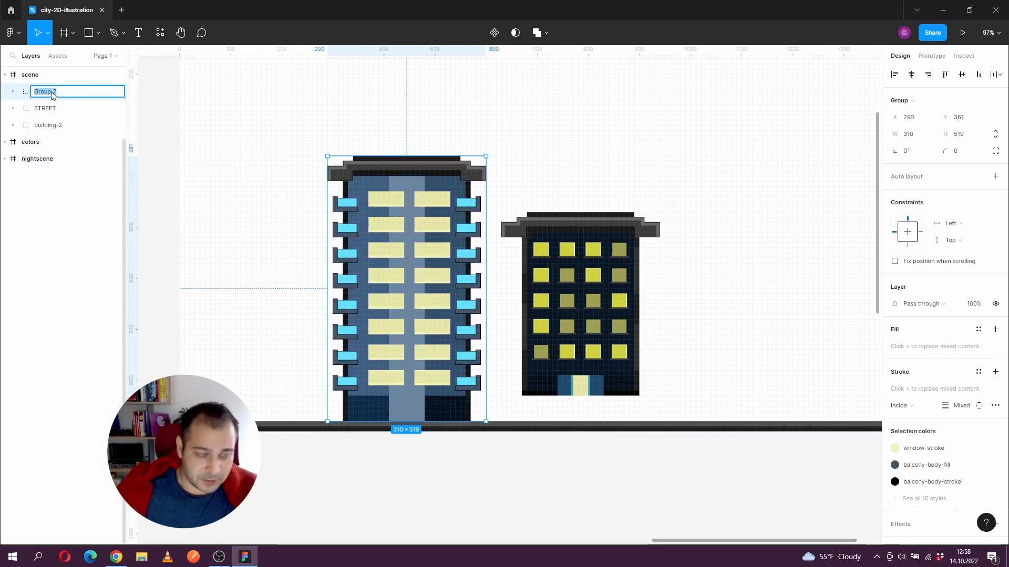
pyautogui.write('building-')
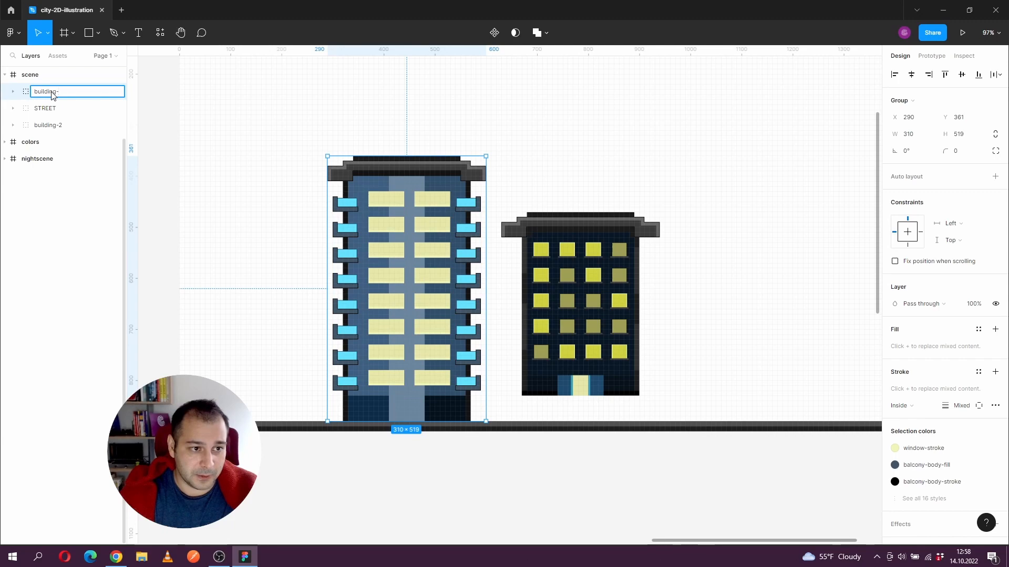
pyautogui.write('1')
pyautogui.press('Return')
# Step: Reorder the layers so that the STREET group sits below building-2 in the scene frame
pyautogui.click(72, 126)
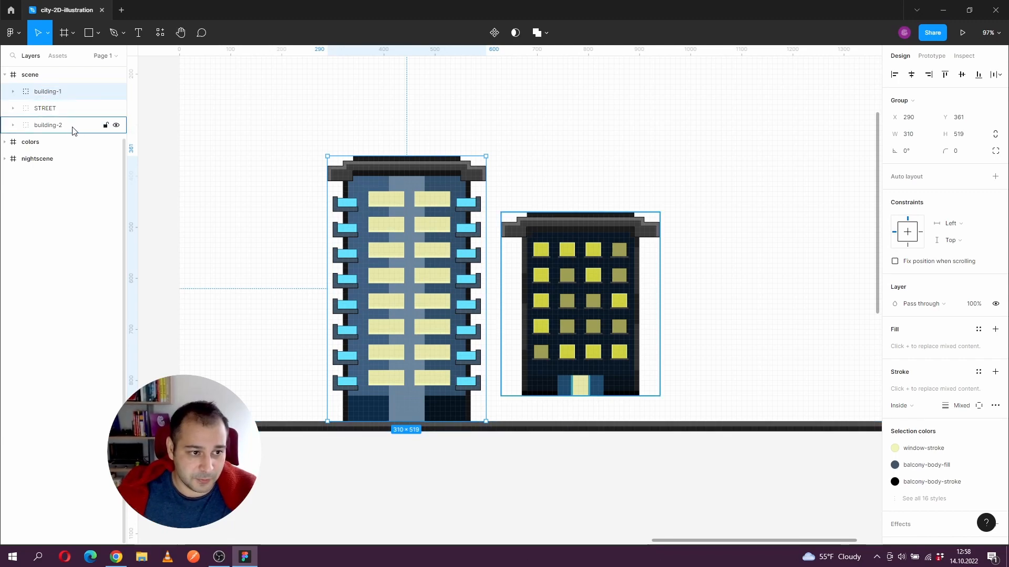
pyautogui.doubleClick(74, 130)
pyautogui.click(76, 158)
pyautogui.click(75, 126)
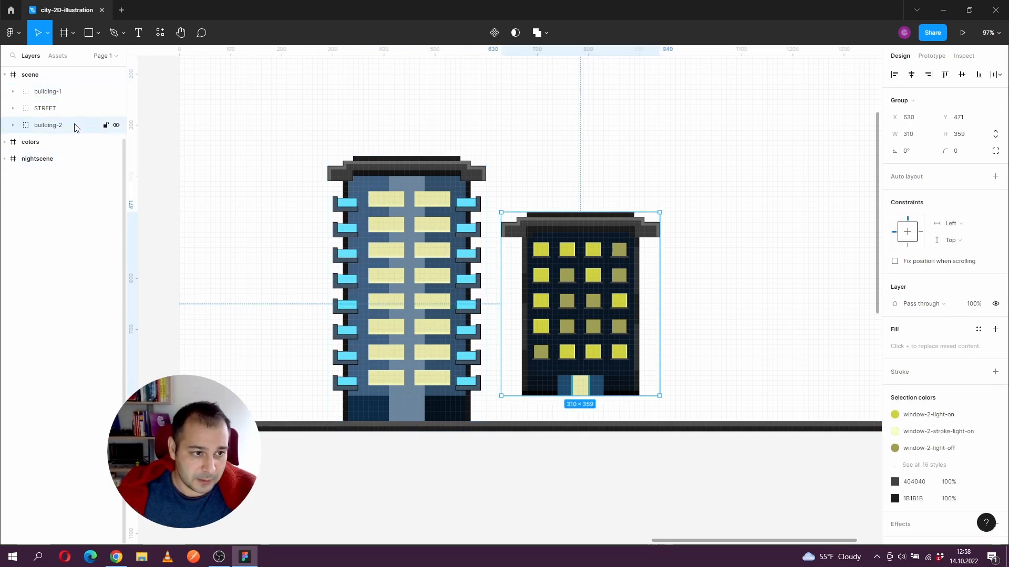
pyautogui.click(74, 111)
pyautogui.moveTo(82, 108); pyautogui.dragTo(76, 135)
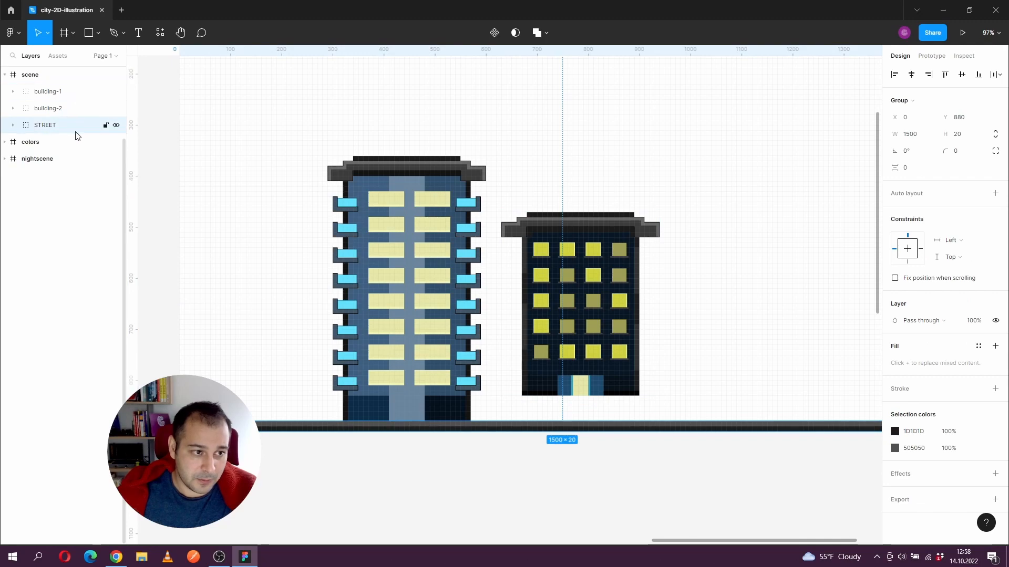
# Step: Place building-2 on the street at X 514, Y 521, partly behind building-1
pyautogui.moveTo(610, 318); pyautogui.dragTo(550, 341)
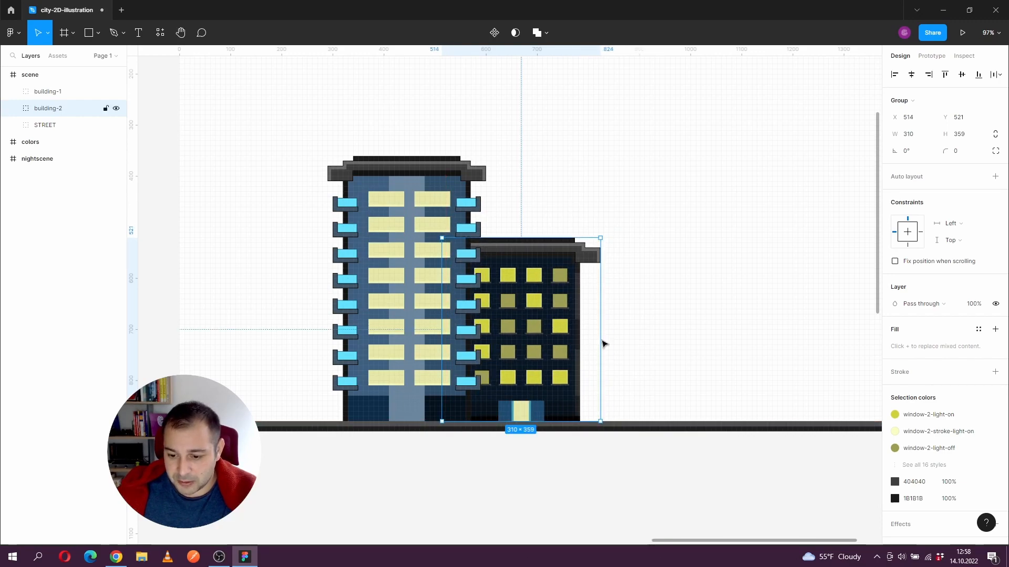
pyautogui.click(694, 339)
# Step: Draw a rectangle of about 190 × 450 in the empty area to the right of building-2
pyautogui.moveTo(712, 286); pyautogui.dragTo(542, 356)
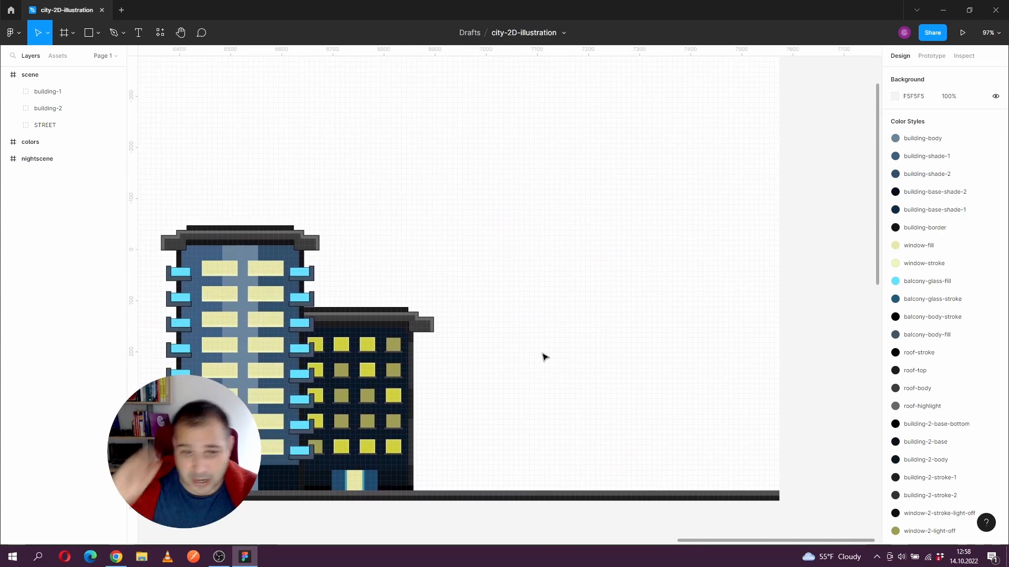
pyautogui.click(98, 33)
pyautogui.click(96, 58)
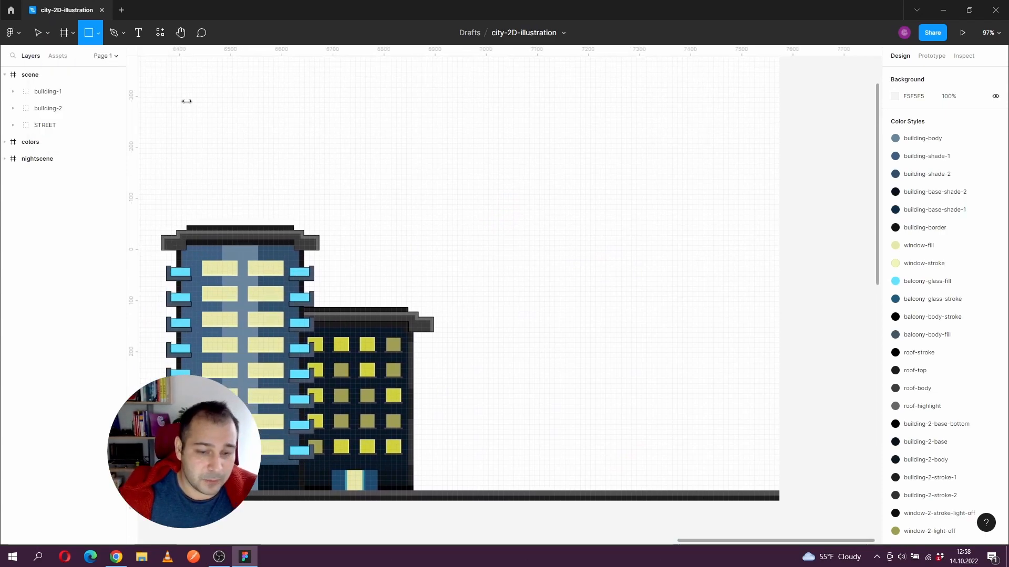
pyautogui.moveTo(462, 233); pyautogui.dragTo(559, 465)
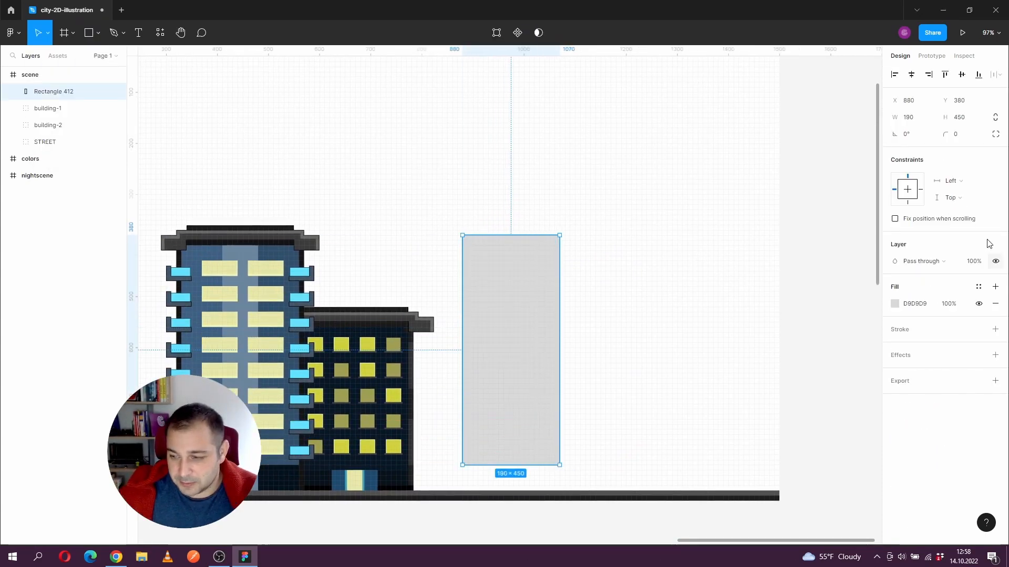
# Step: Resize the new rectangle to 290 × 650 and stand it on the street at X 840, Y 230
pyautogui.write('290')
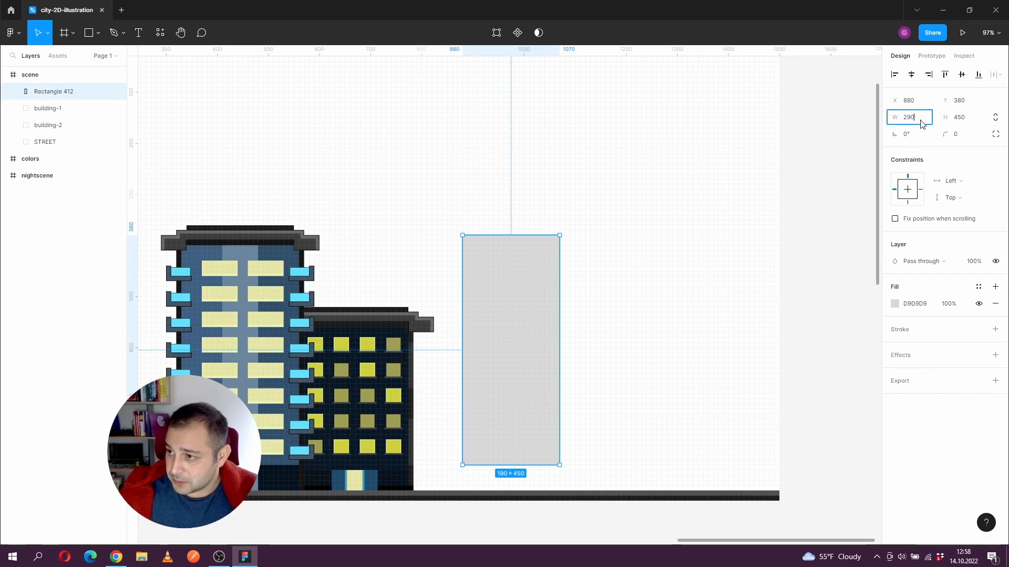
pyautogui.press('Tab')
pyautogui.write('650')
pyautogui.press('Return')
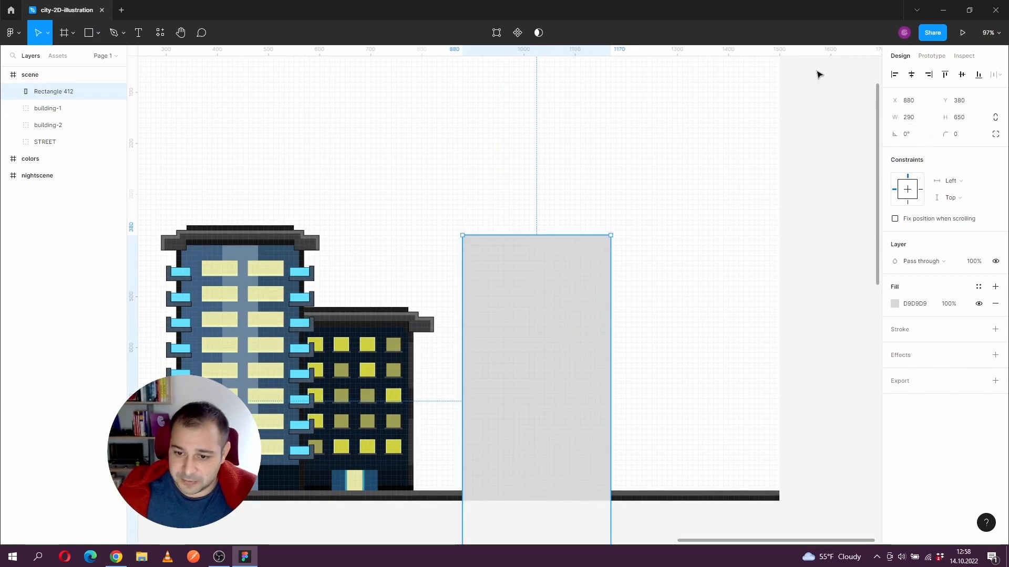
pyautogui.moveTo(543, 338); pyautogui.dragTo(520, 261)
pyautogui.moveTo(618, 274); pyautogui.dragTo(648, 278)
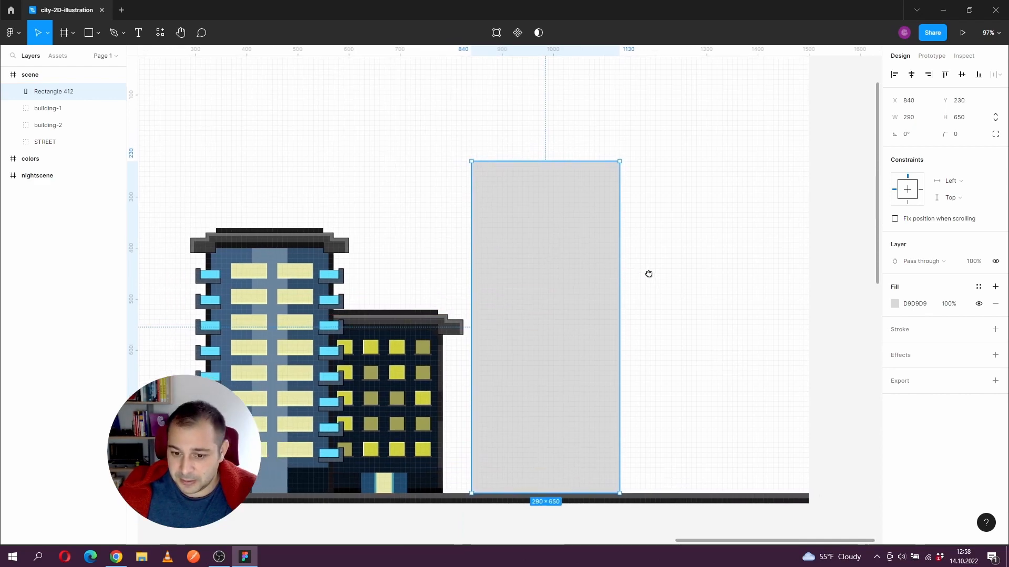
# Step: Shift the tall rectangle along the street to X 880, Y 230
pyautogui.moveTo(570, 312); pyautogui.dragTo(582, 312)
pyautogui.click(792, 344)
pyautogui.click(577, 331)
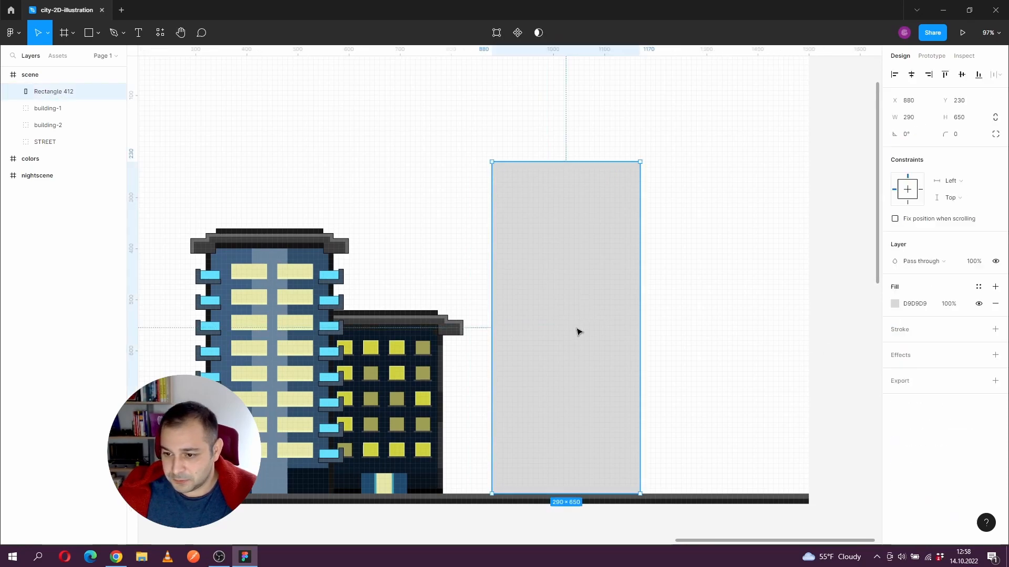
# Step: Fill the tall rectangle with the building-3-body color style
pyautogui.click(978, 288)
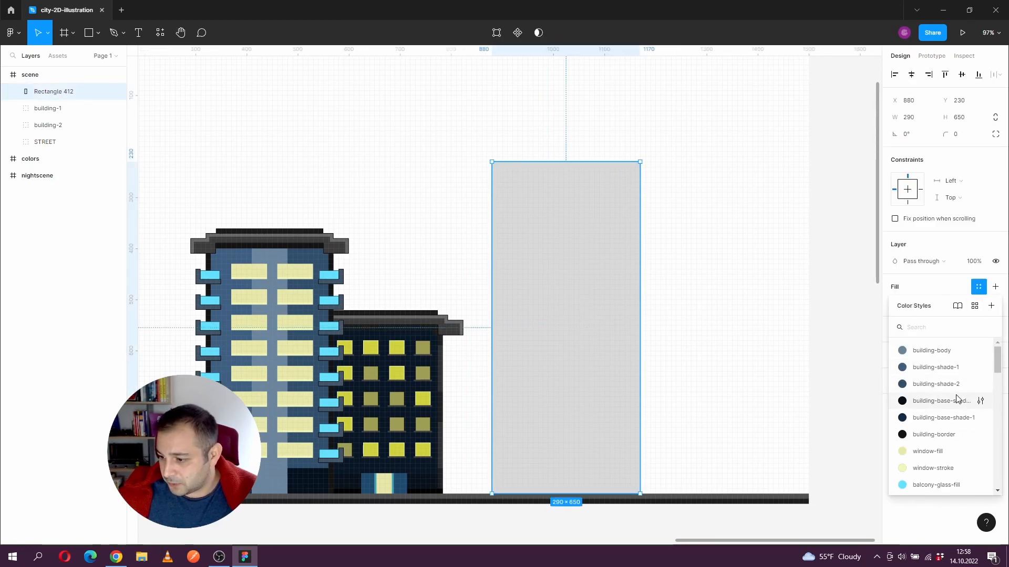
pyautogui.write('building-3')
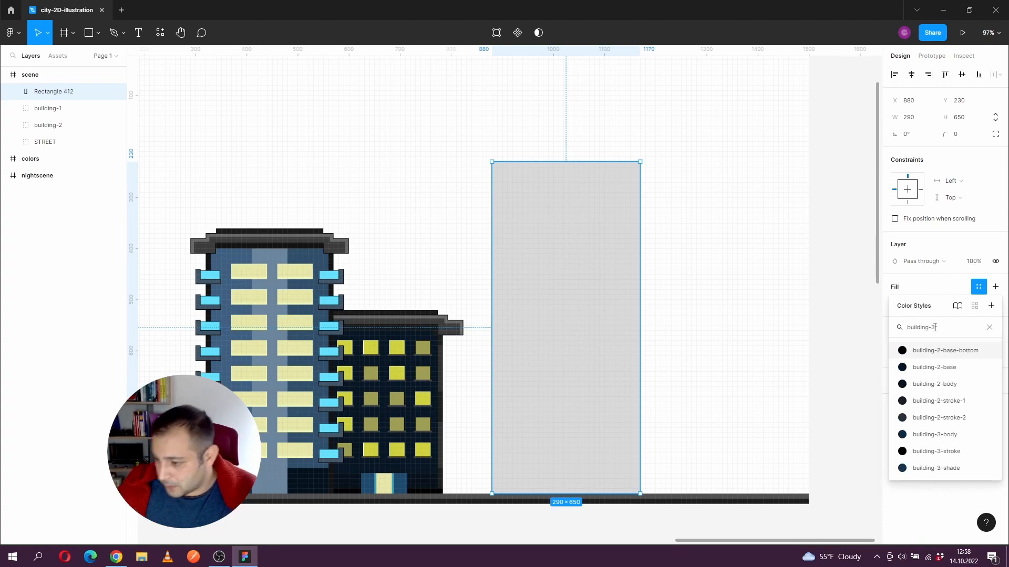
pyautogui.click(935, 434)
pyautogui.click(659, 276)
pyautogui.click(618, 262)
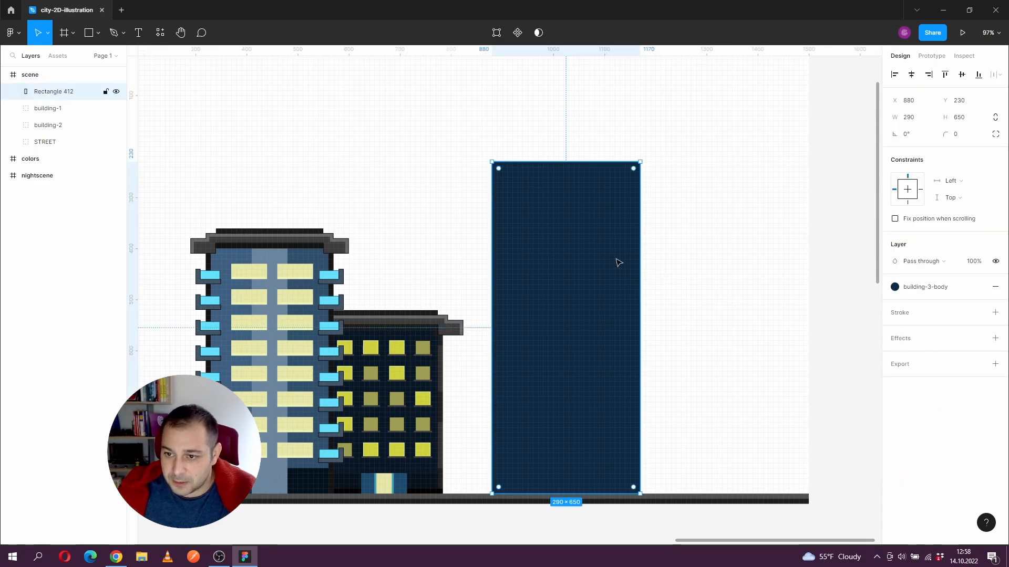
# Step: Add an inside stroke in the building-3-stroke style to the tall rectangle, with a thickness of 2
pyautogui.click(977, 313)
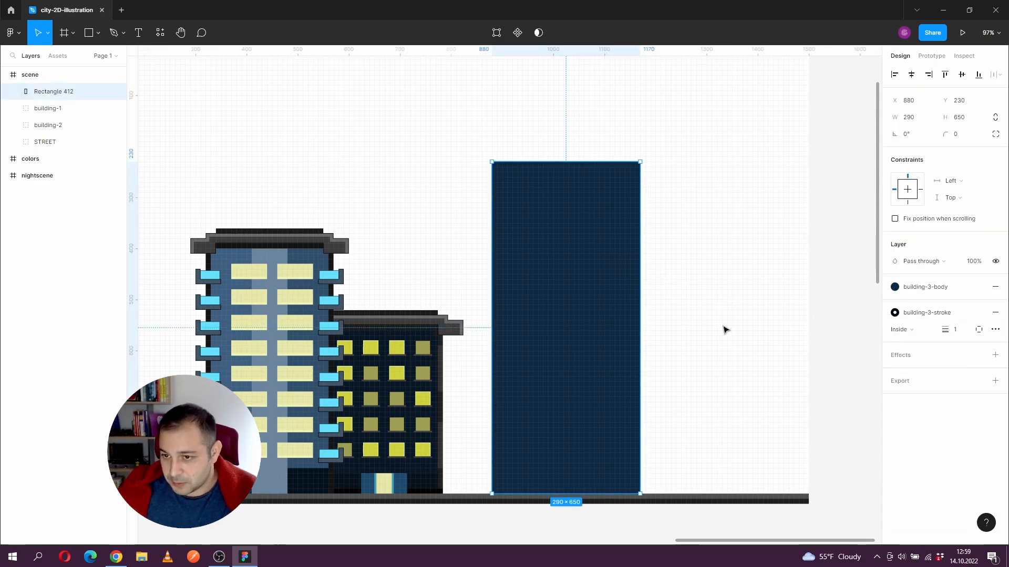
pyautogui.click(725, 328)
pyautogui.click(624, 263)
pyautogui.click(958, 334)
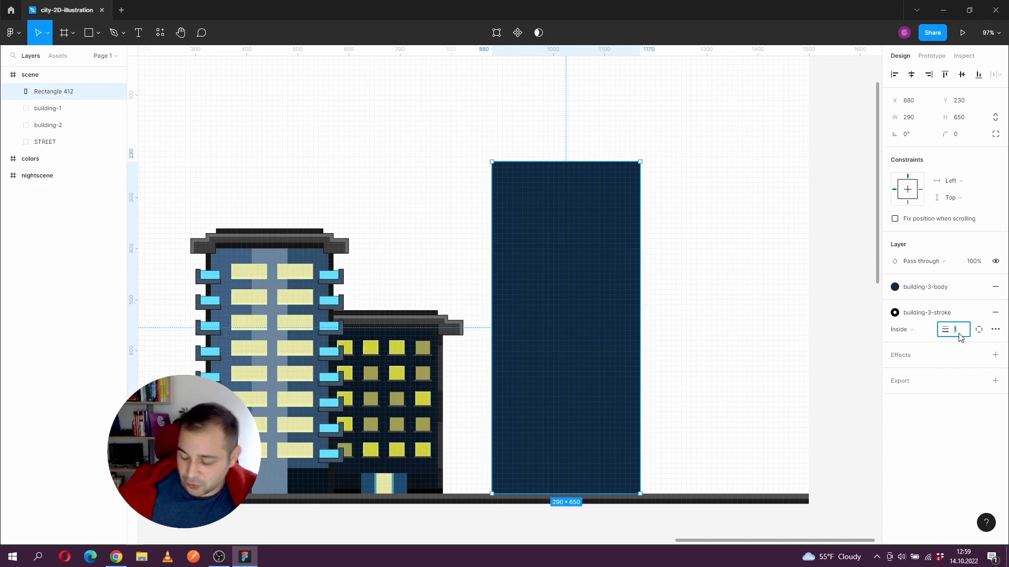
pyautogui.write('4')
pyautogui.press('Return')
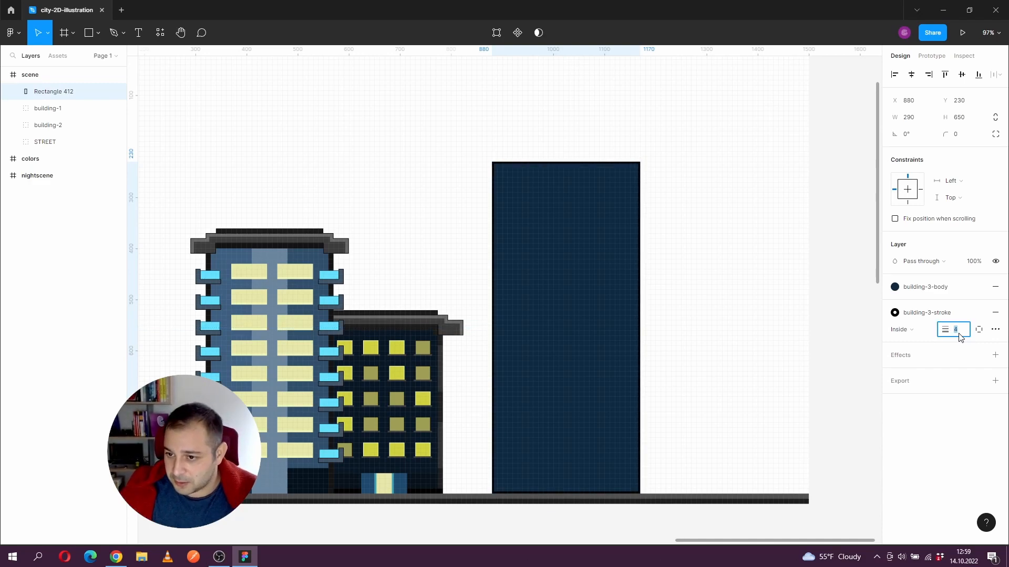
pyautogui.write('3')
pyautogui.press('Return')
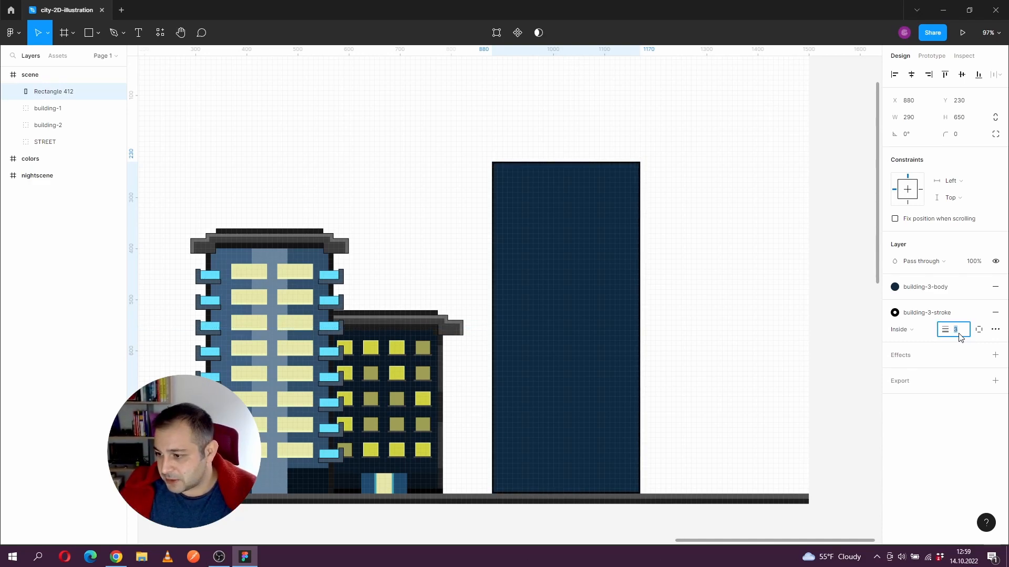
pyautogui.write('2')
pyautogui.press('Return')
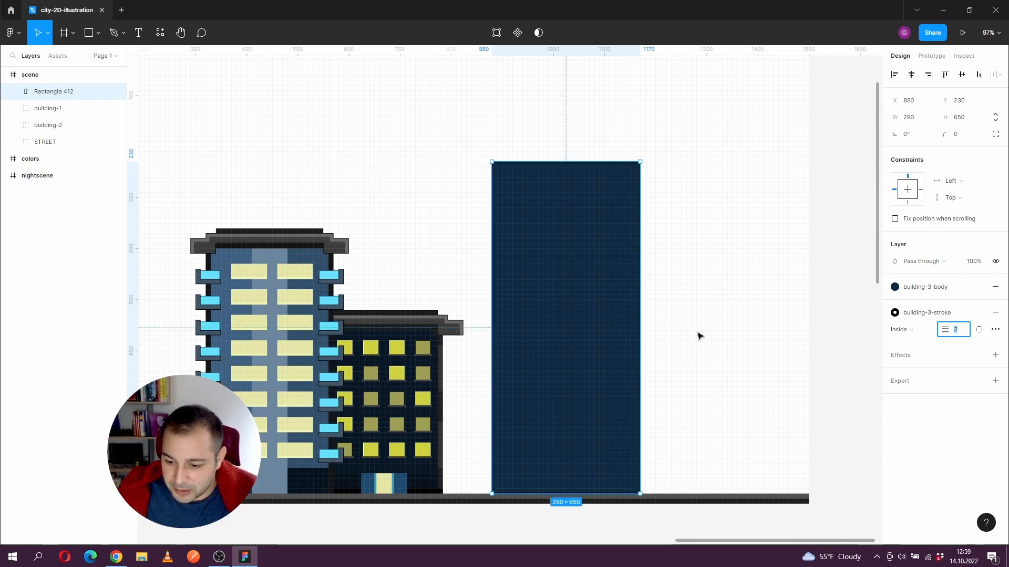
# Step: Switch the rectangle's stroke to custom sides and set the bottom side's thickness to 0
pyautogui.click(979, 332)
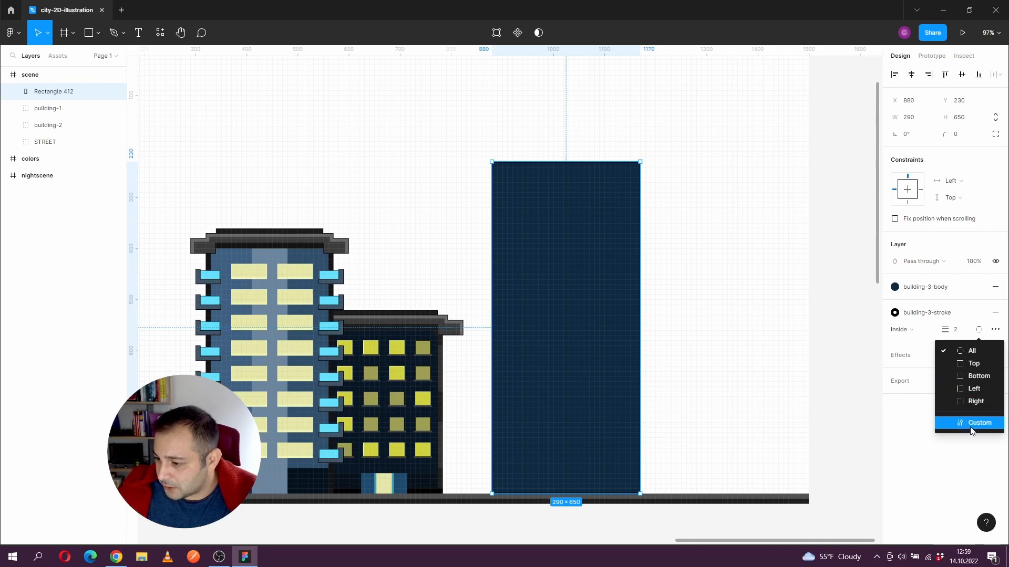
pyautogui.click(971, 426)
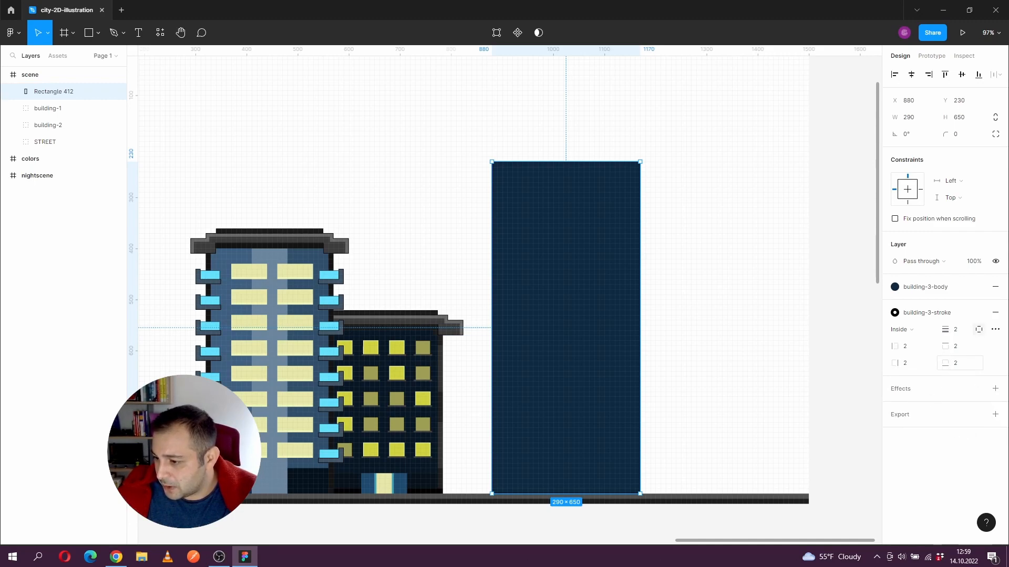
pyautogui.moveTo(945, 363); pyautogui.dragTo(926, 371)
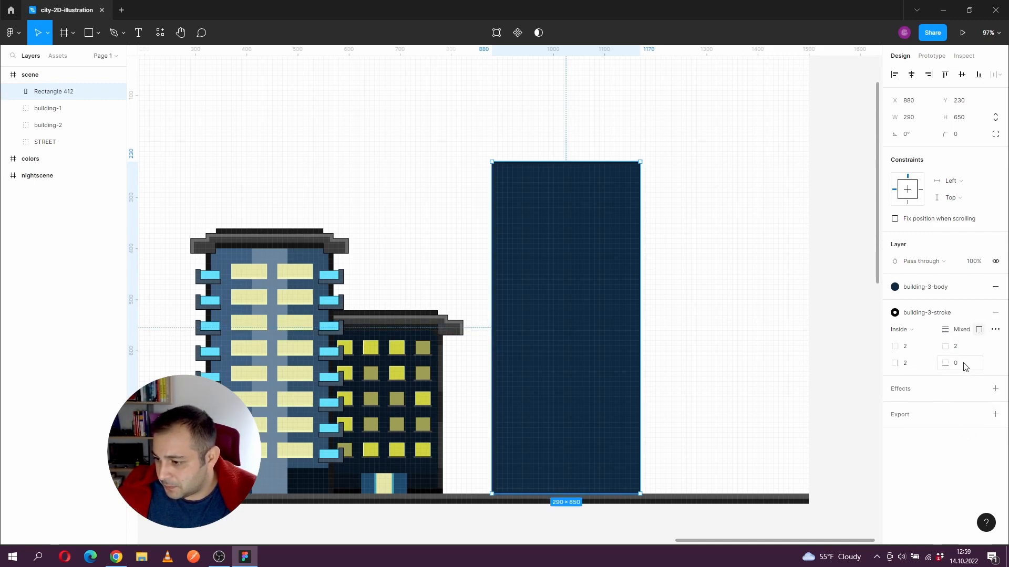
pyautogui.click(748, 349)
pyautogui.click(606, 283)
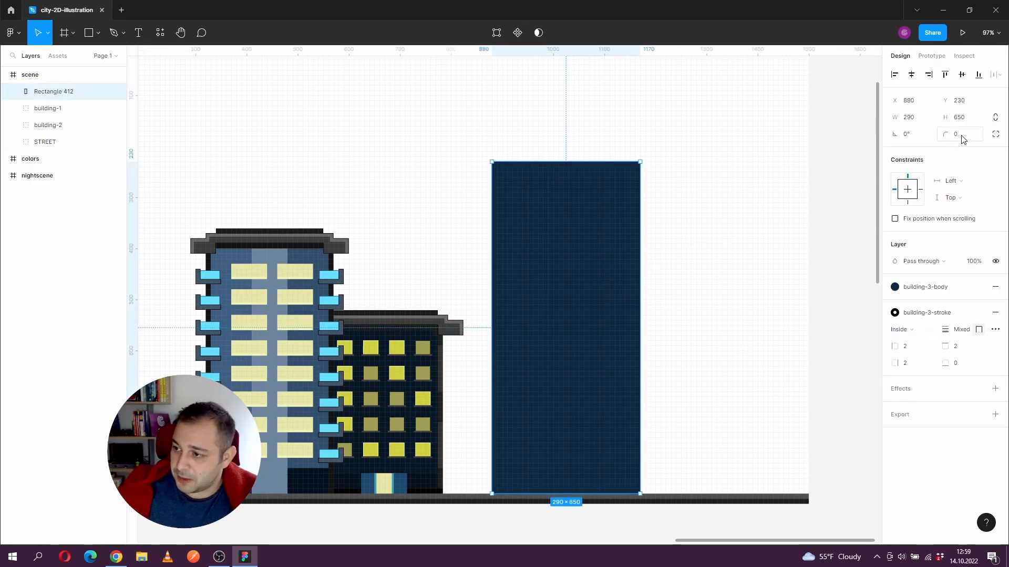
# Step: Try a corner radius of 50 on all corners of the tall rectangle, and return the radius to 0
pyautogui.write('50')
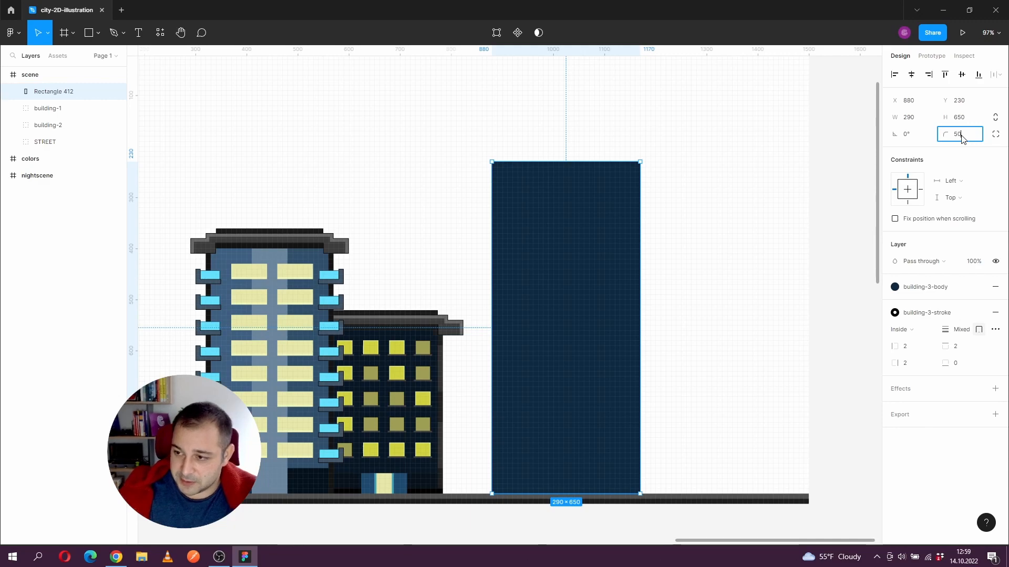
pyautogui.press('Return')
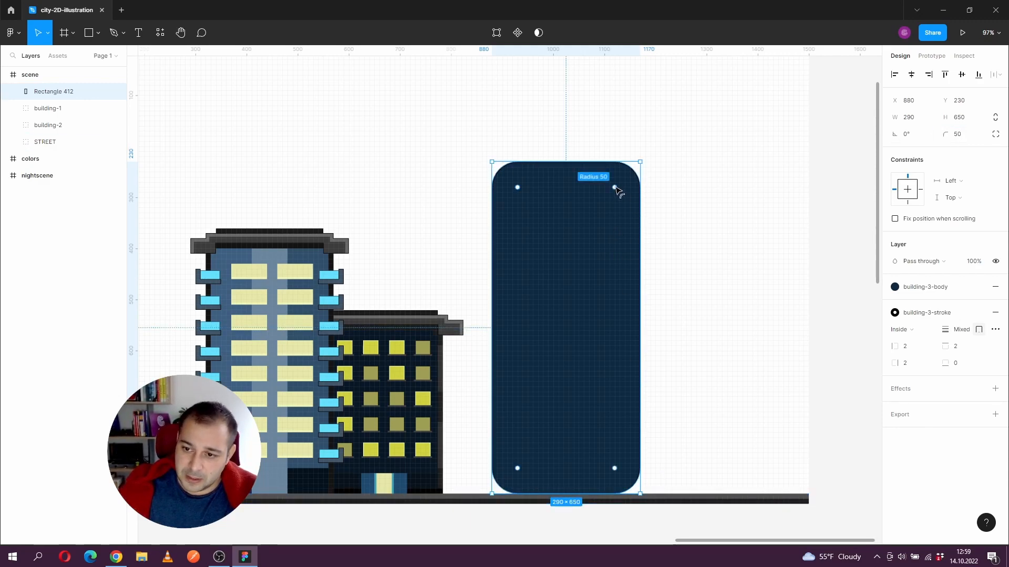
pyautogui.moveTo(619, 187); pyautogui.dragTo(689, 157)
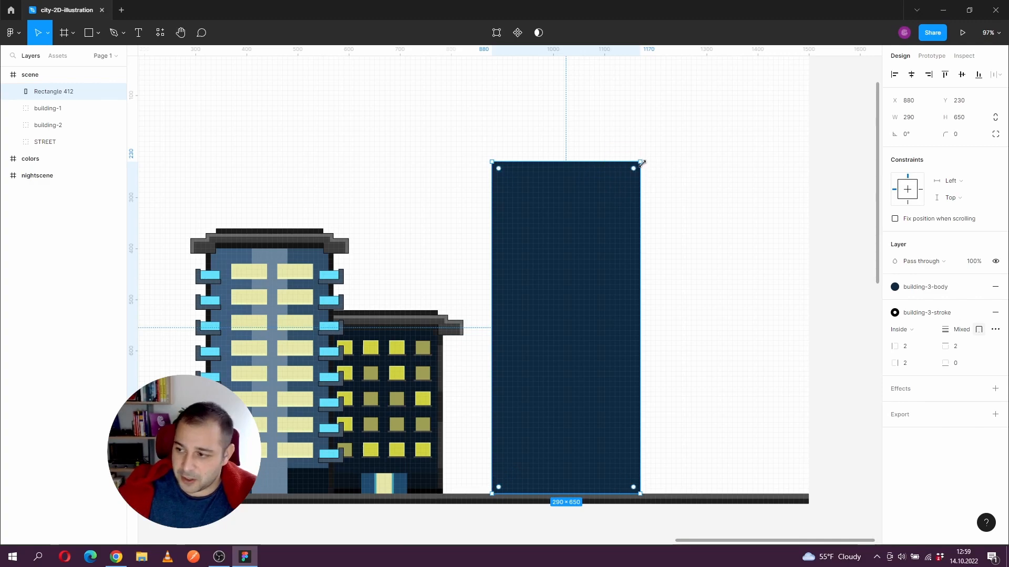
# Step: Use independent corner radii on the tall rectangle and round only its top-right corner with a radius of 100
pyautogui.click(995, 136)
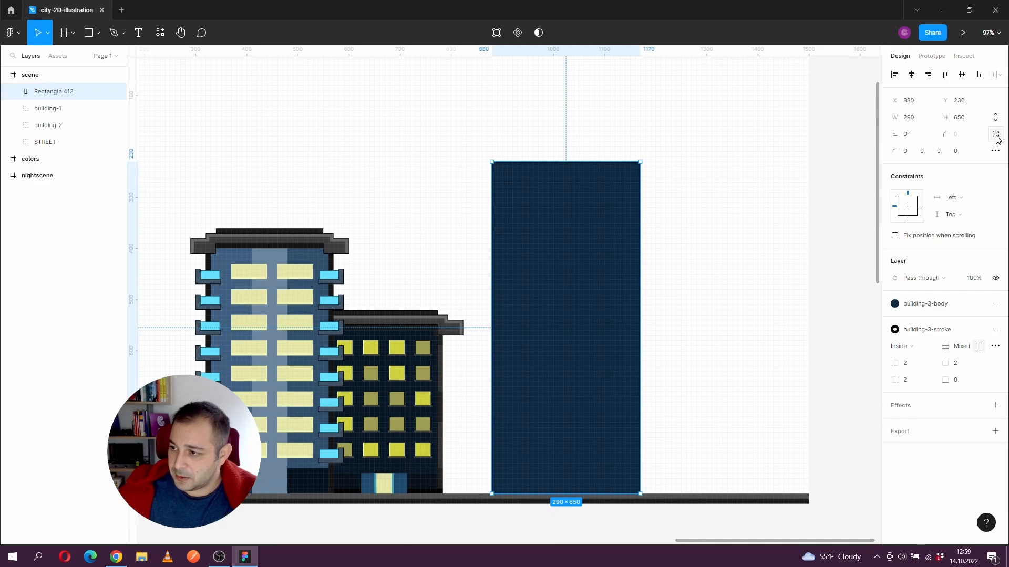
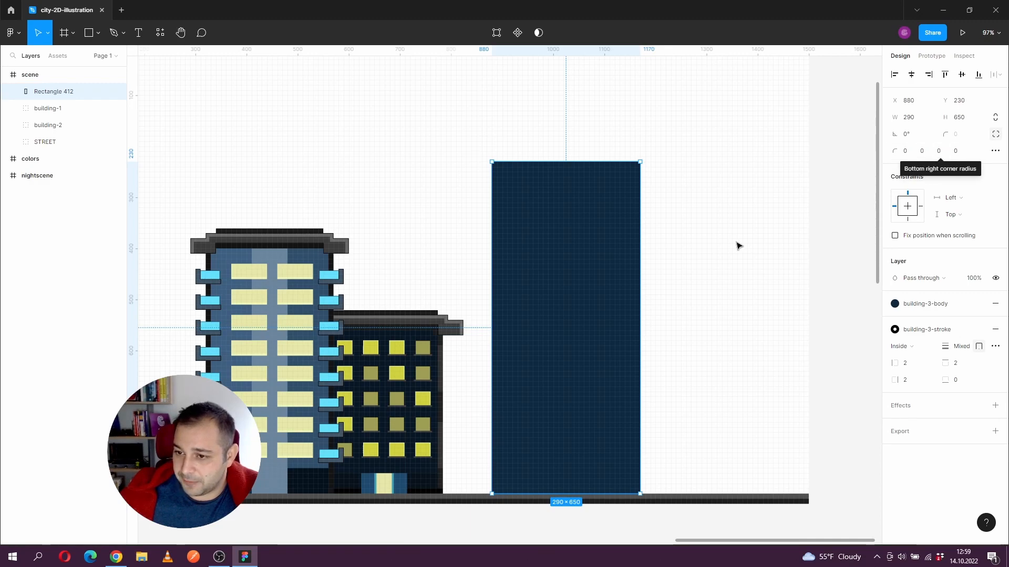
pyautogui.click(927, 152)
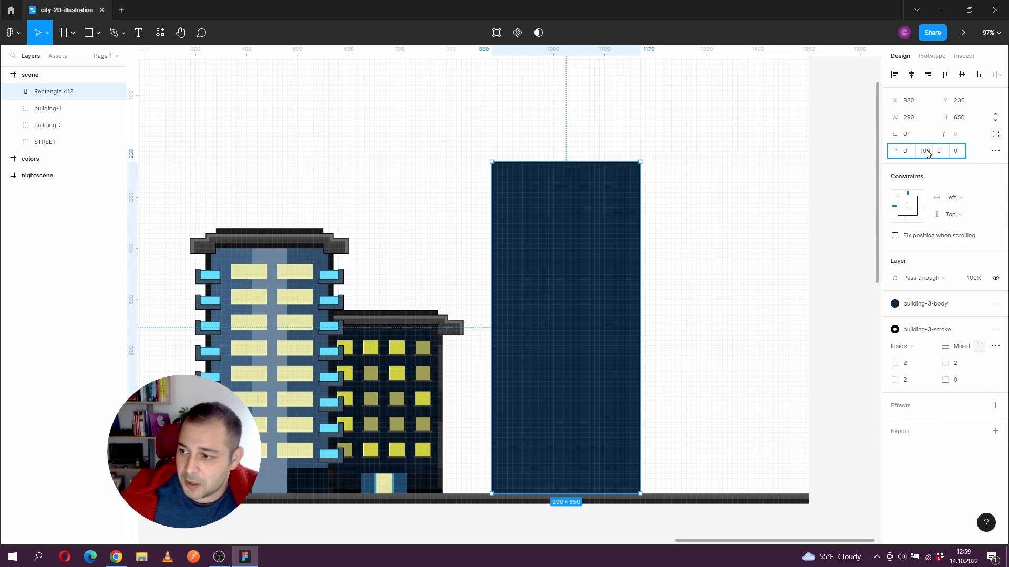
pyautogui.press('Return')
pyautogui.click(710, 270)
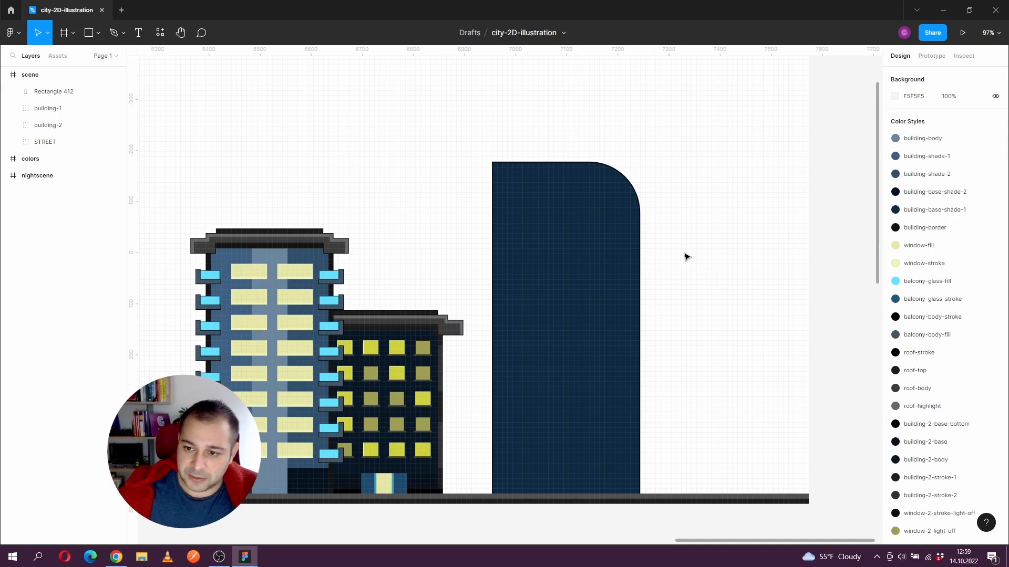
# Step: Draw a narrow vertical rectangle of about 40 × 647 along the third building's left edge, from its top down to the street
pyautogui.hscroll(-1, 687, 257)
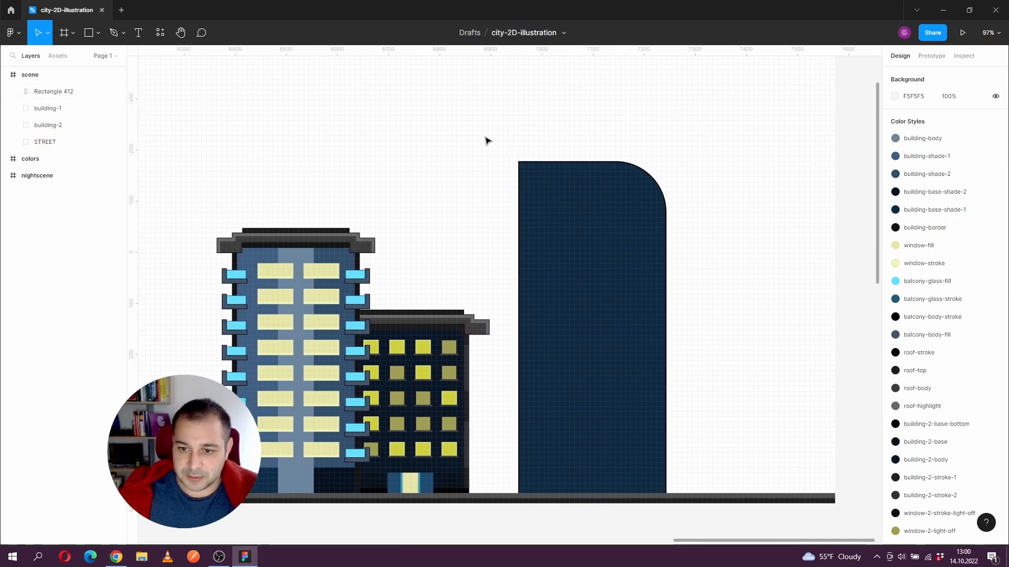
pyautogui.moveTo(485, 205); pyautogui.dragTo(424, 197)
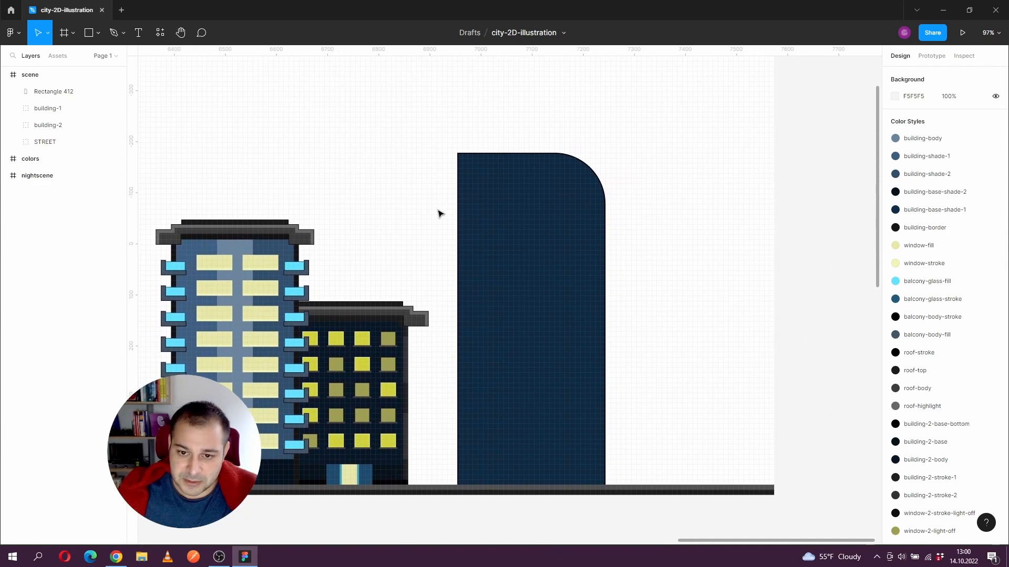
pyautogui.click(100, 34)
pyautogui.click(98, 54)
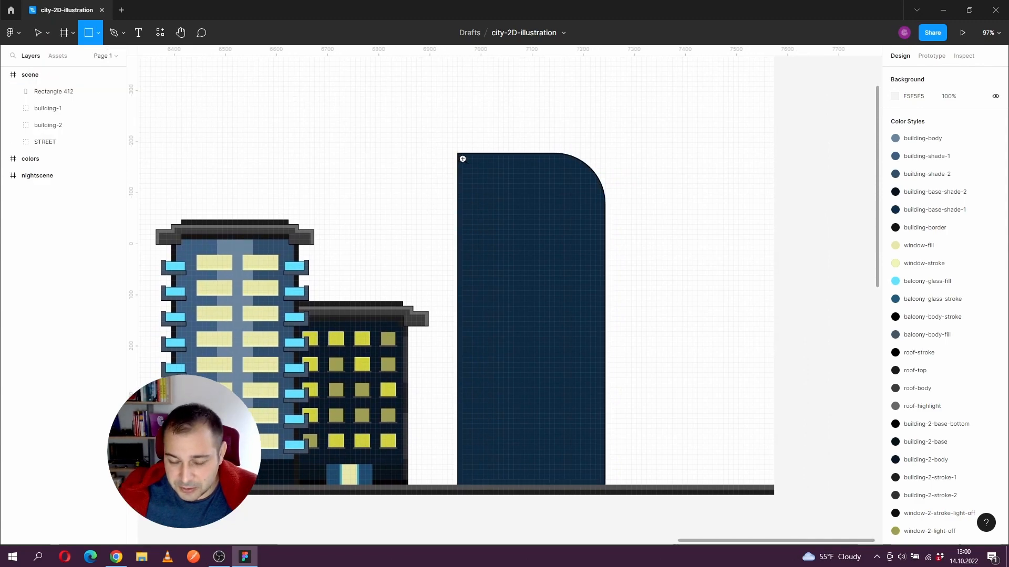
pyautogui.scroll(5, 462, 159)
pyautogui.moveTo(453, 149); pyautogui.dragTo(487, 332)
pyautogui.scroll(-5, 494, 421)
pyautogui.moveTo(464, 269); pyautogui.dragTo(452, 463)
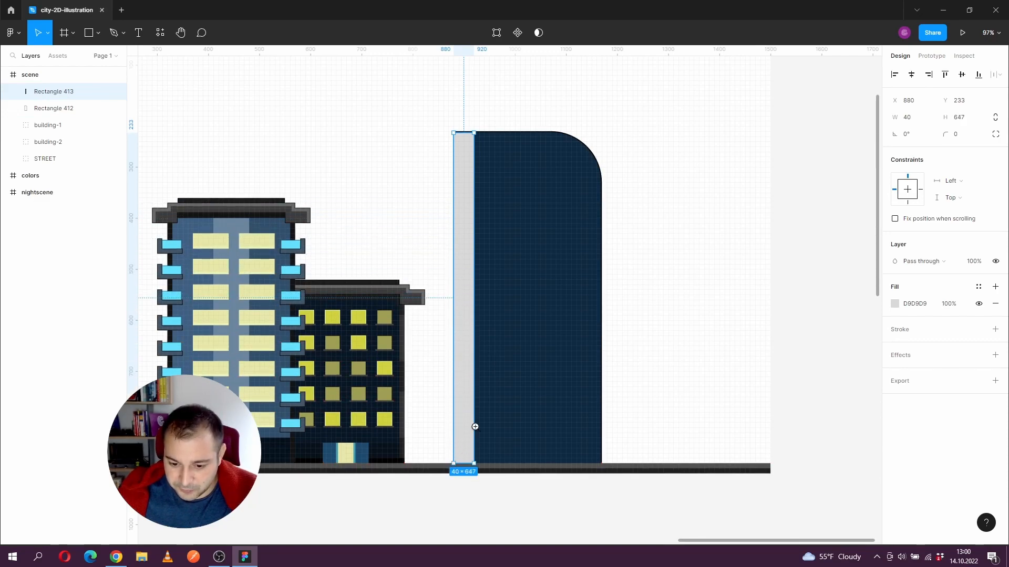
# Step: Move the narrow strip just inside the building's outline at X 882, Y 232
pyautogui.scroll(5, 475, 426)
pyautogui.scroll(7, 480, 486)
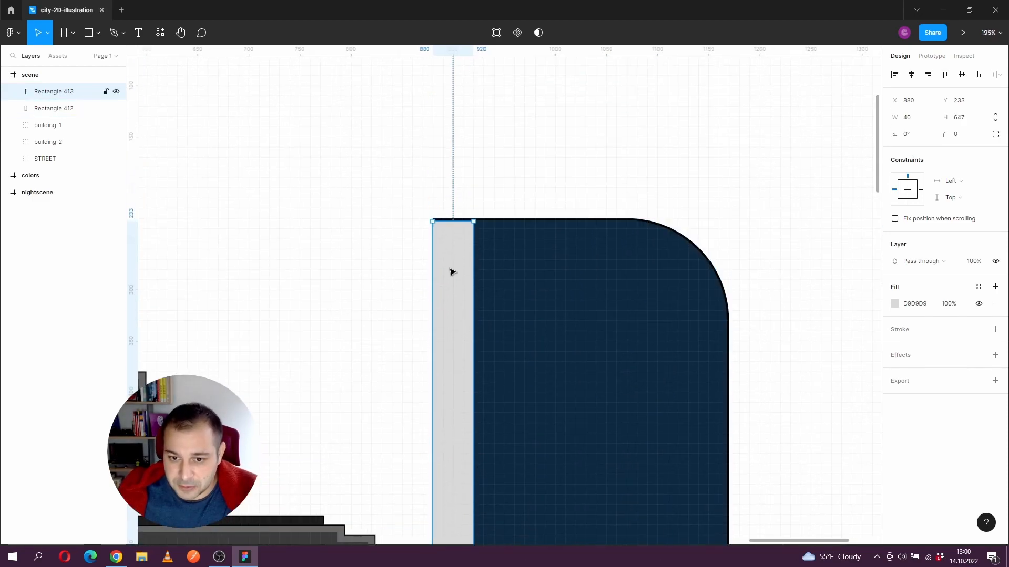
pyautogui.scroll(8, 454, 282)
pyautogui.moveTo(446, 248); pyautogui.dragTo(457, 232)
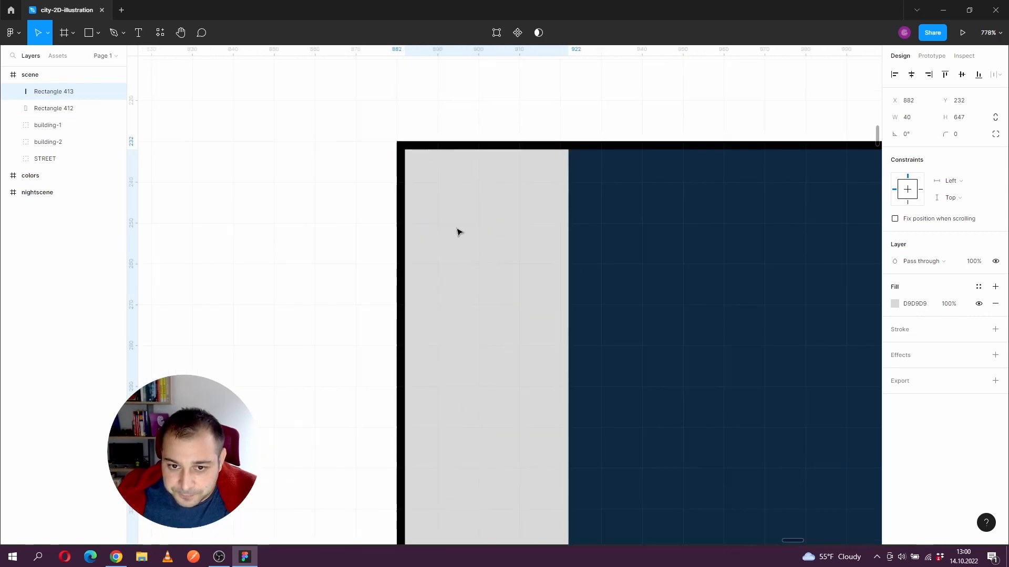
# Step: Set the narrow strip's height to 648 so its base reaches the street
pyautogui.scroll(-5, 482, 241)
pyautogui.scroll(-3, 531, 158)
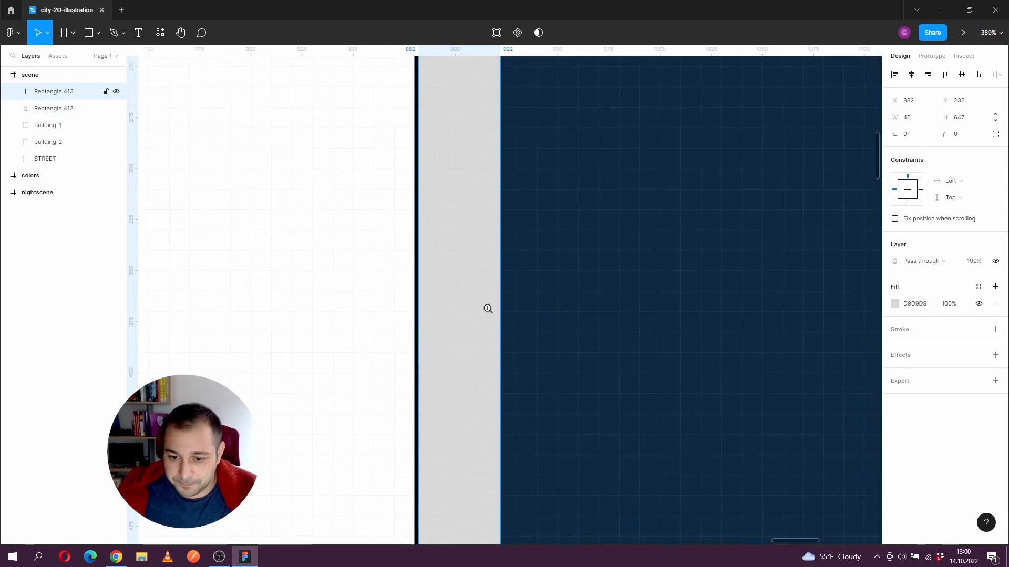
pyautogui.scroll(-2, 481, 291)
pyautogui.moveTo(527, 397); pyautogui.dragTo(525, 128)
pyautogui.moveTo(533, 417); pyautogui.dragTo(531, 199)
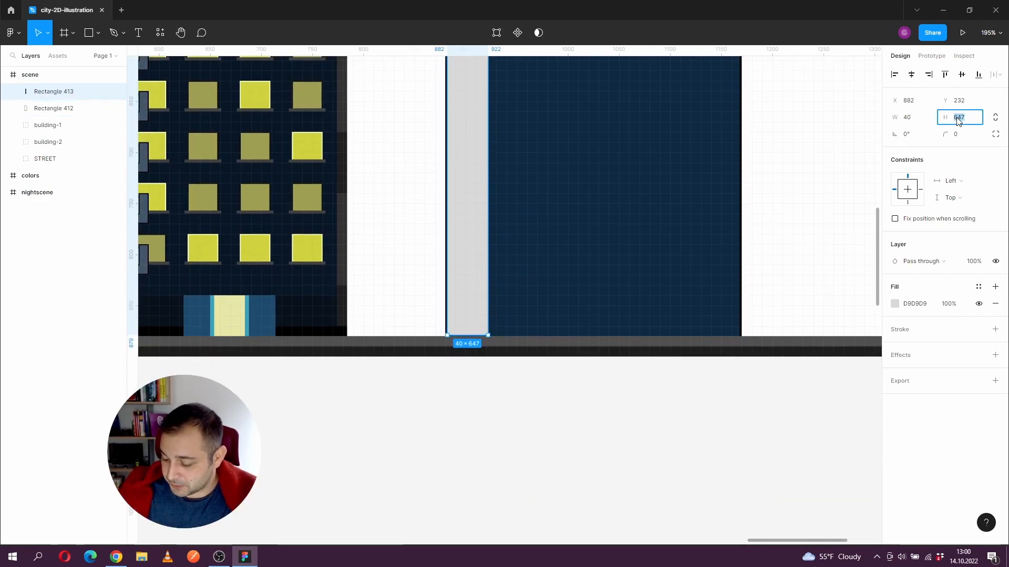
pyautogui.write('48')
pyautogui.press('Return')
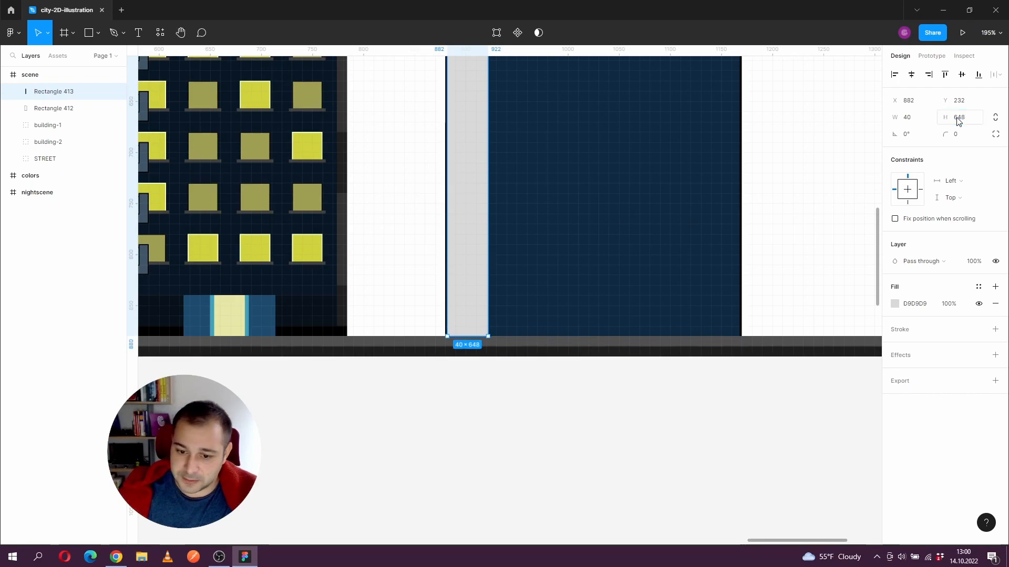
# Step: Narrow the strip to a width of 38 by pulling in its right edge
pyautogui.moveTo(564, 173); pyautogui.dragTo(565, 389)
pyautogui.moveTo(545, 74); pyautogui.dragTo(544, 285)
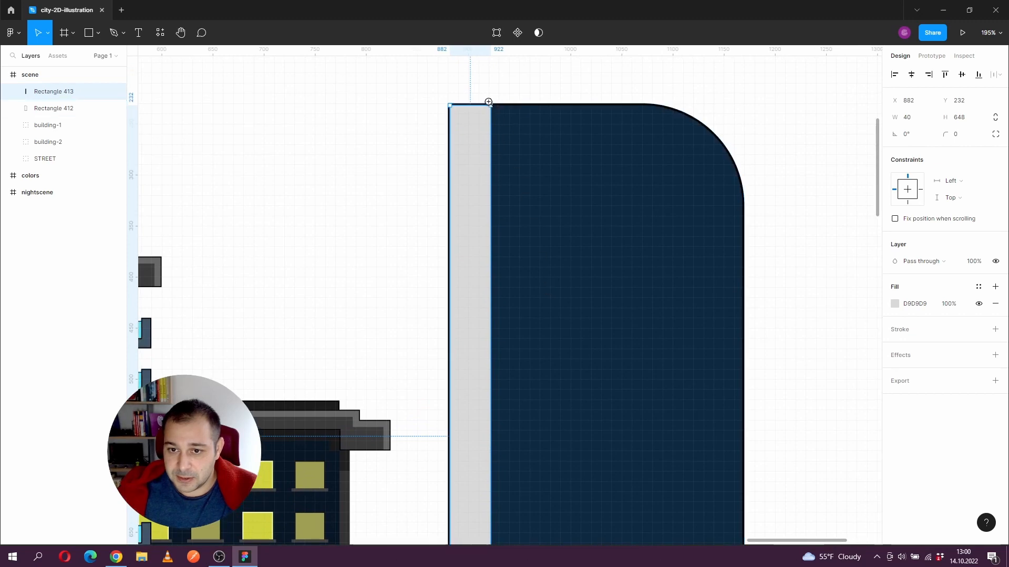
pyautogui.click(488, 102)
pyautogui.moveTo(491, 132); pyautogui.dragTo(490, 133)
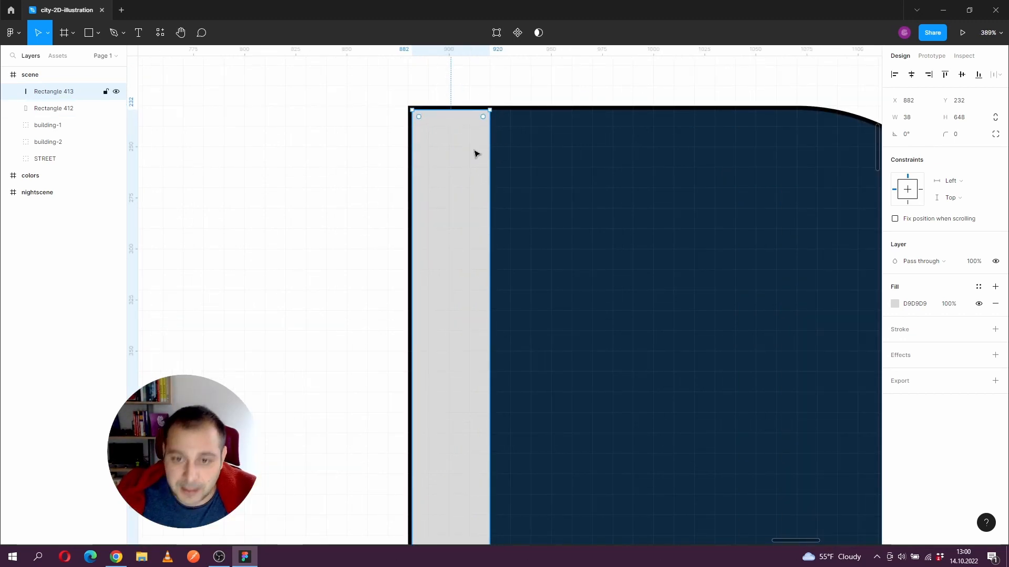
# Step: Apply the building-3-shade color style as the narrow strip's fill
pyautogui.keyDown('alt'); pyautogui.click(473, 152); pyautogui.keyUp('alt')
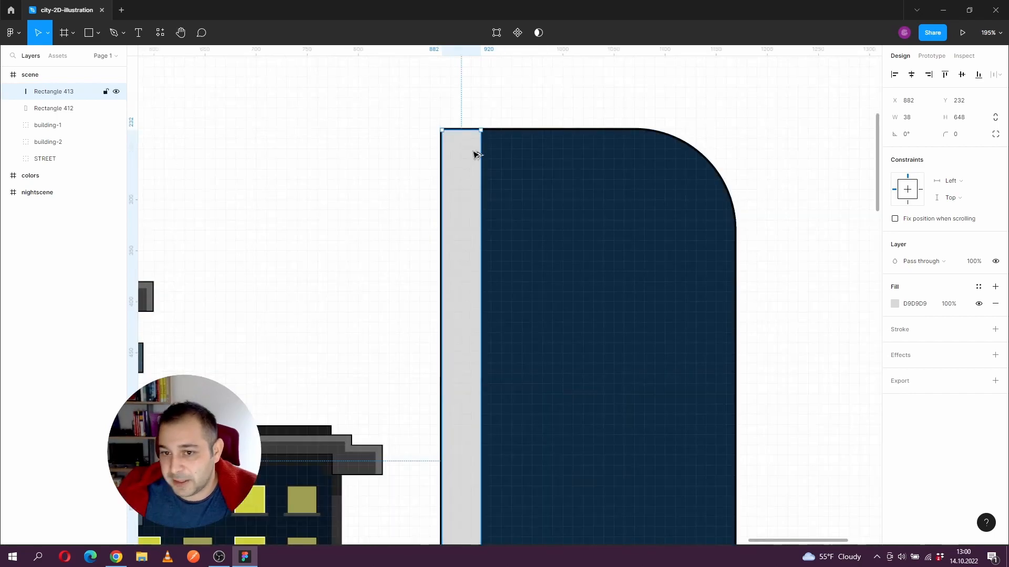
pyautogui.keyDown('alt'); pyautogui.click(477, 219); pyautogui.keyUp('alt')
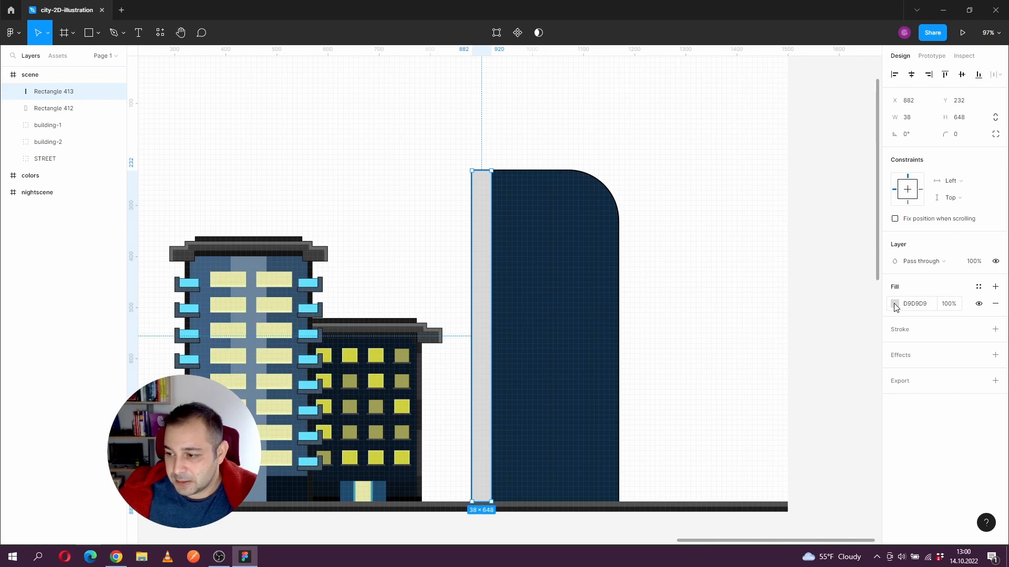
pyautogui.click(980, 288)
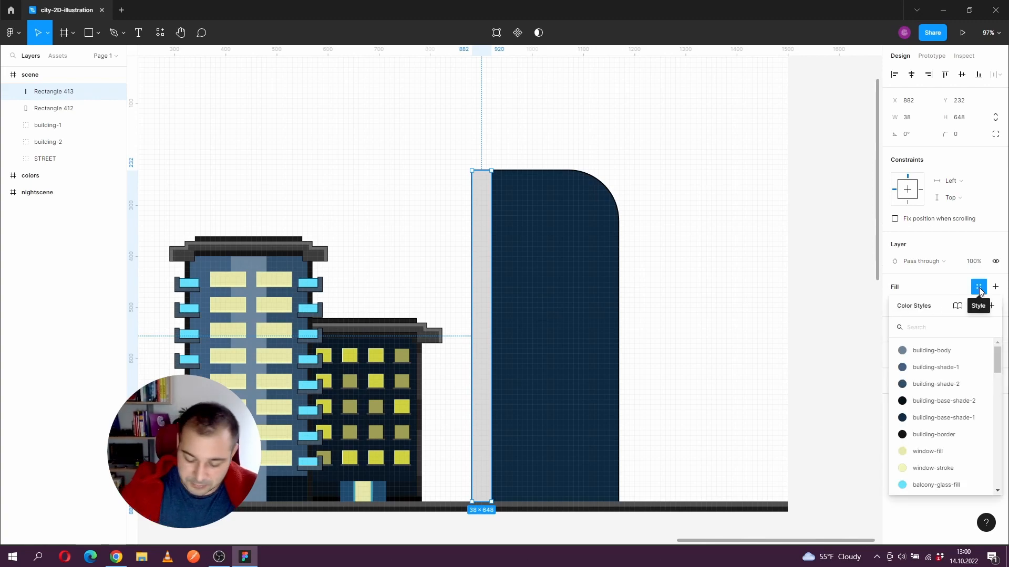
pyautogui.write('building-3')
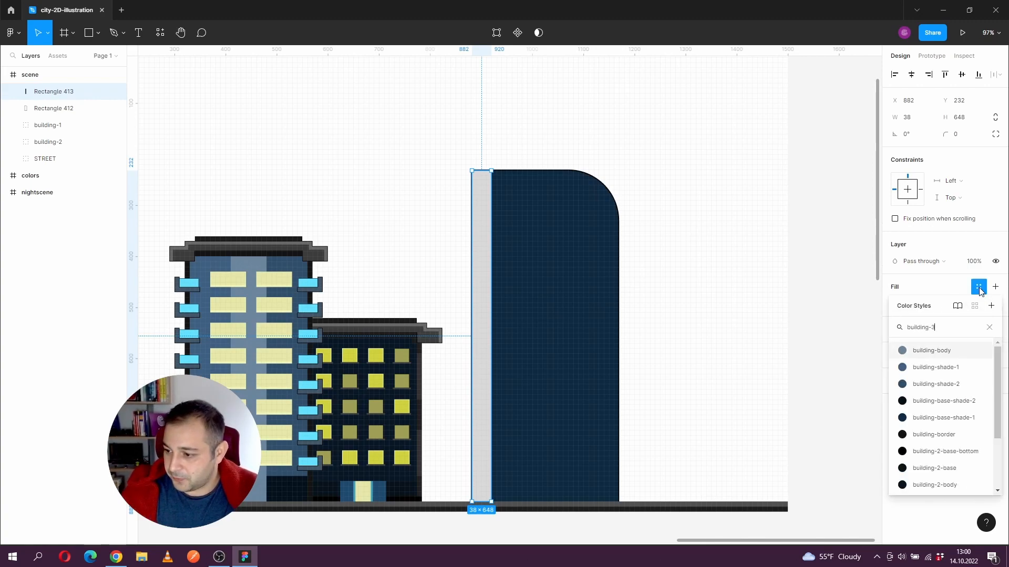
pyautogui.write('-')
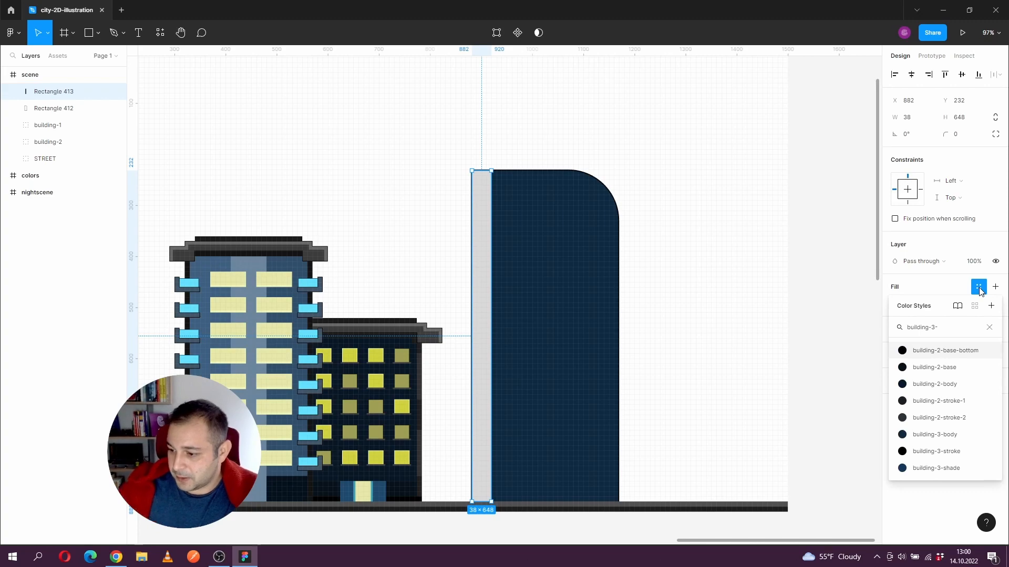
pyautogui.click(958, 470)
pyautogui.click(743, 396)
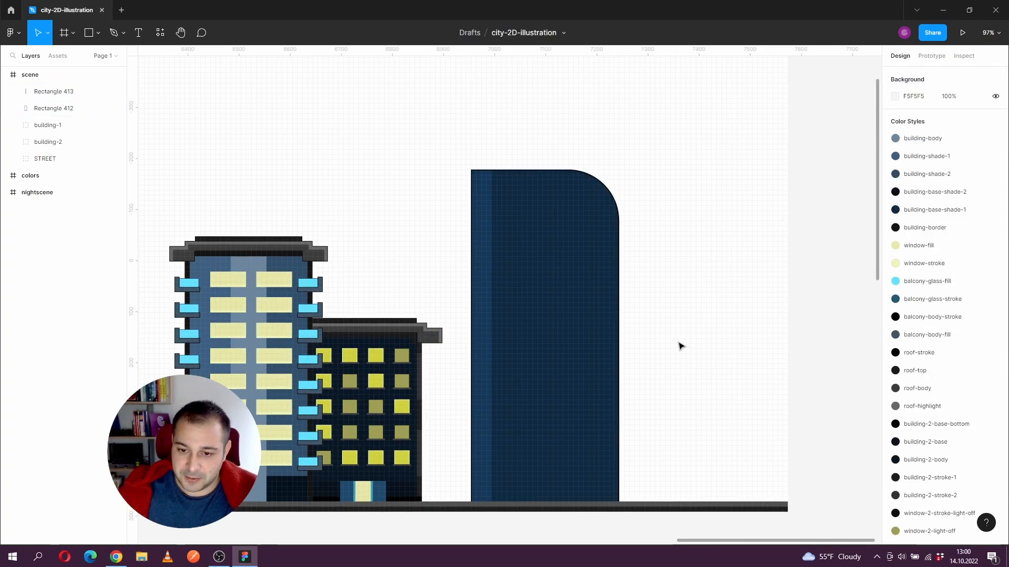
# Step: Draw a horizontal window bar of about 287 × 40 overhanging the third building's left edge, at X 853, Y 330
pyautogui.moveTo(655, 336); pyautogui.dragTo(675, 310)
pyautogui.moveTo(685, 242); pyautogui.dragTo(694, 268)
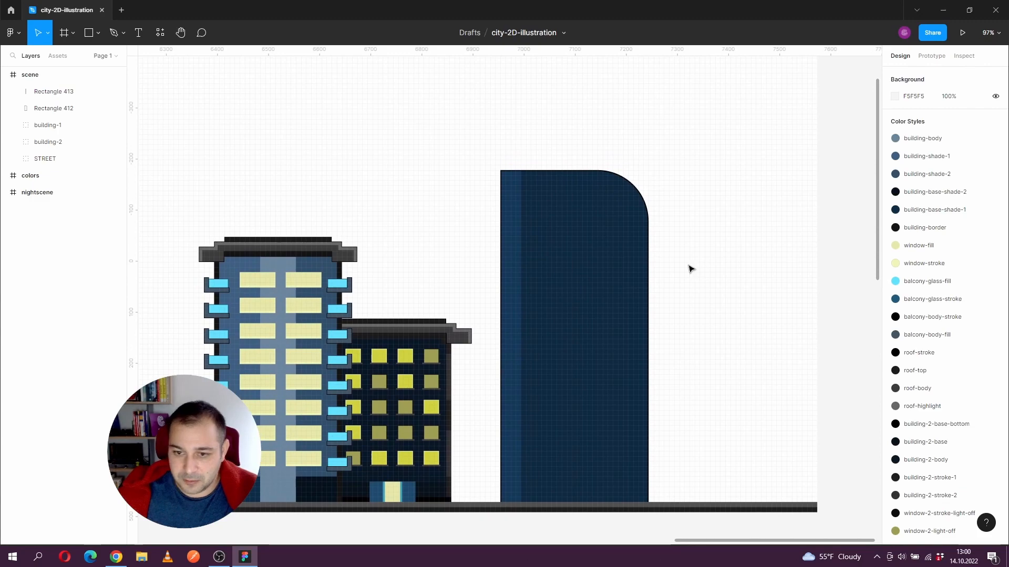
pyautogui.click(98, 33)
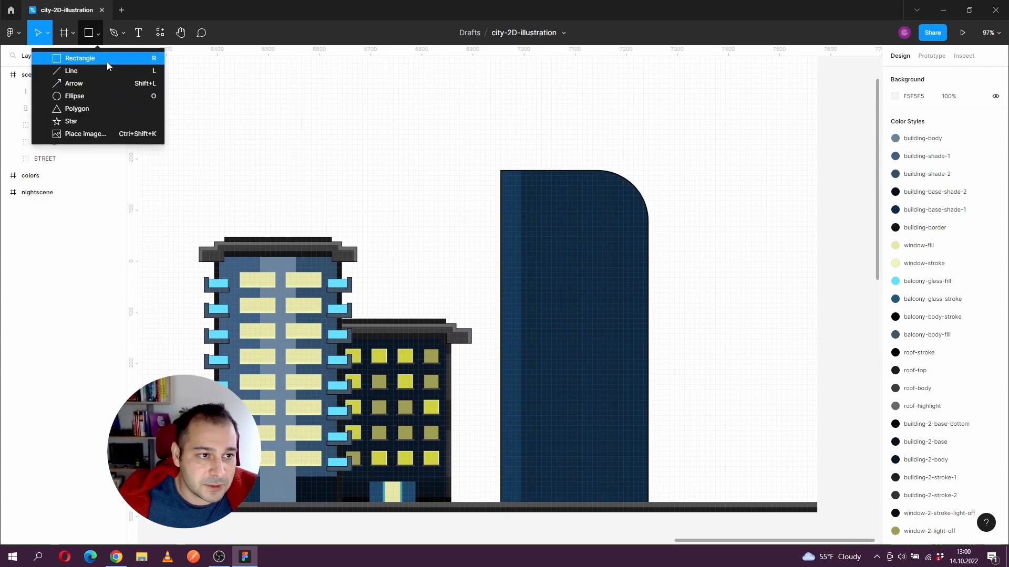
pyautogui.click(106, 57)
pyautogui.moveTo(486, 200)
pyautogui.mouseDown()
pyautogui.moveTo(631, 221)
pyautogui.moveTo(606, 239)
pyautogui.mouseUp()
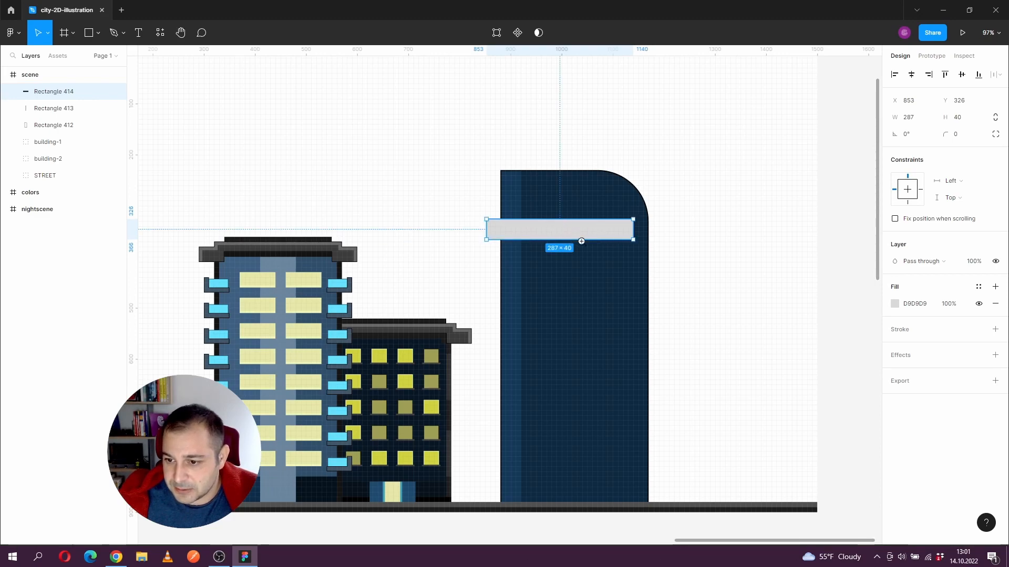
pyautogui.scroll(5, 575, 236)
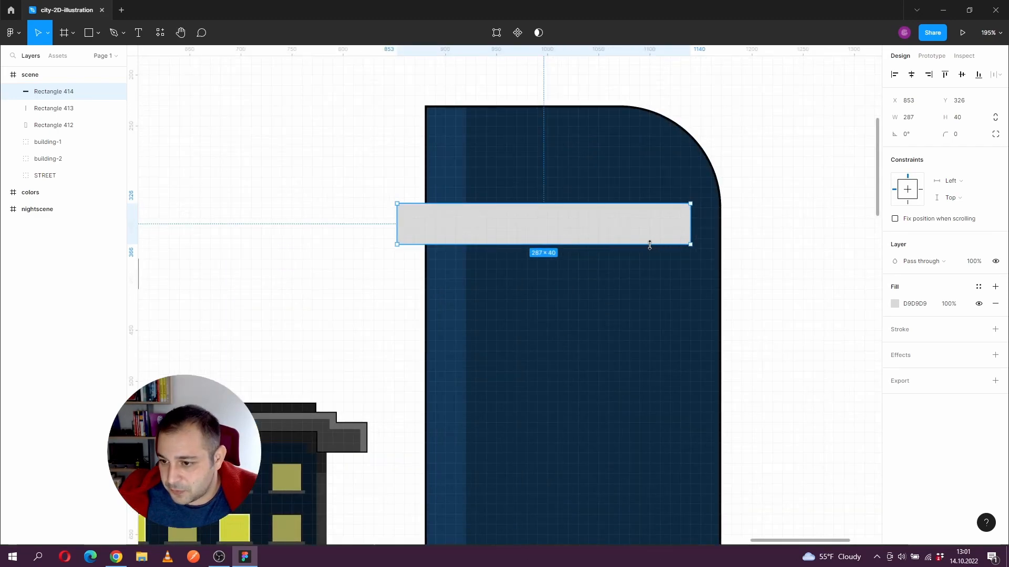
pyautogui.moveTo(650, 238); pyautogui.dragTo(650, 242)
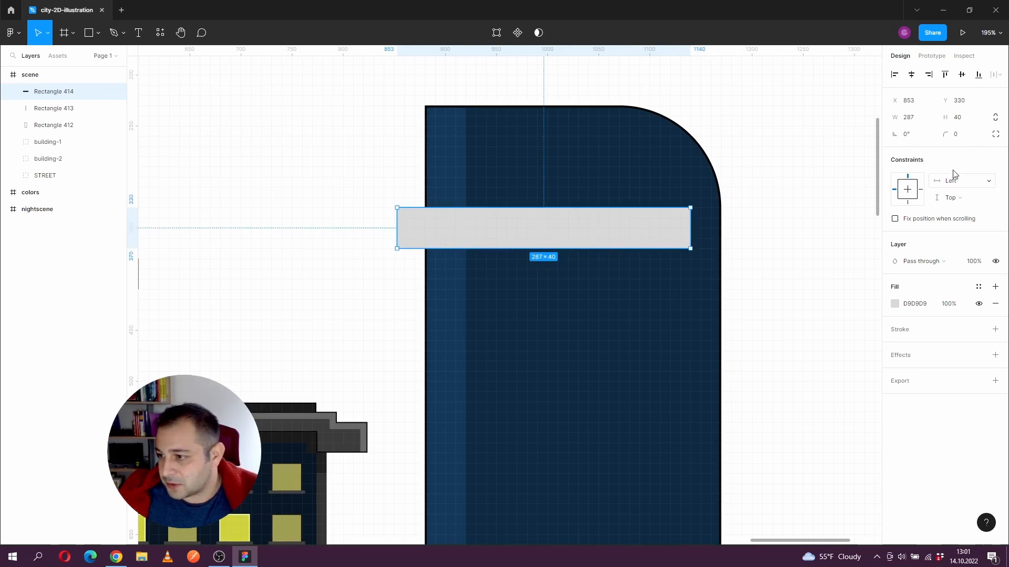
# Step: Give the window bar a corner radius of 6 and fill it with the window-3-fill color style
pyautogui.click(964, 136)
pyautogui.write('6')
pyautogui.press('Return')
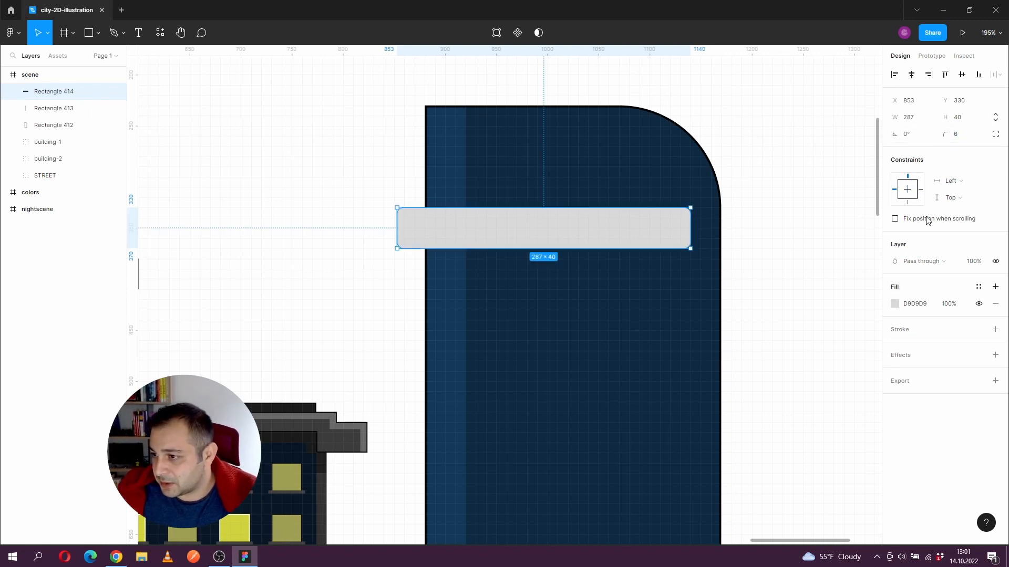
pyautogui.click(978, 288)
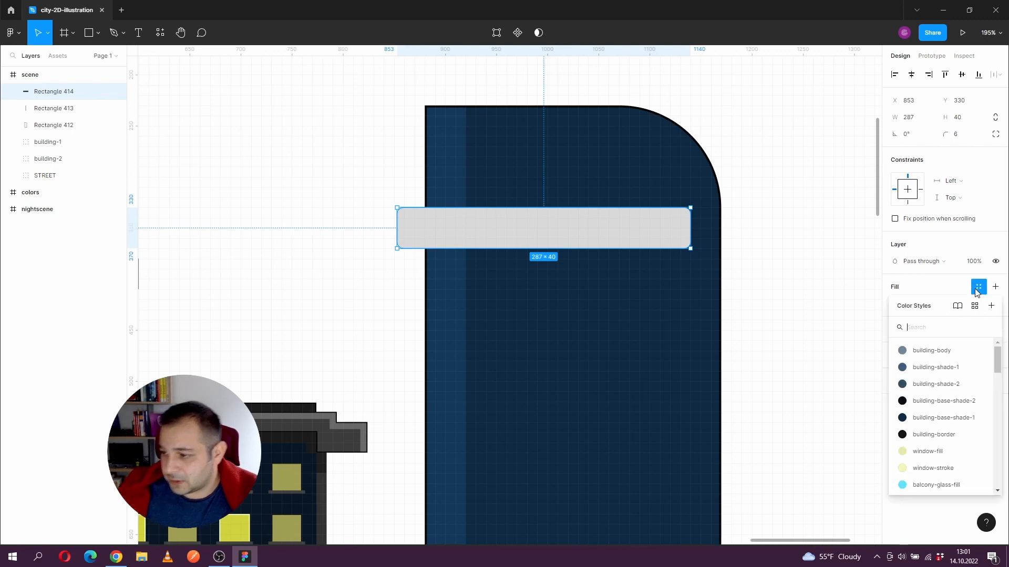
pyautogui.write('windo')
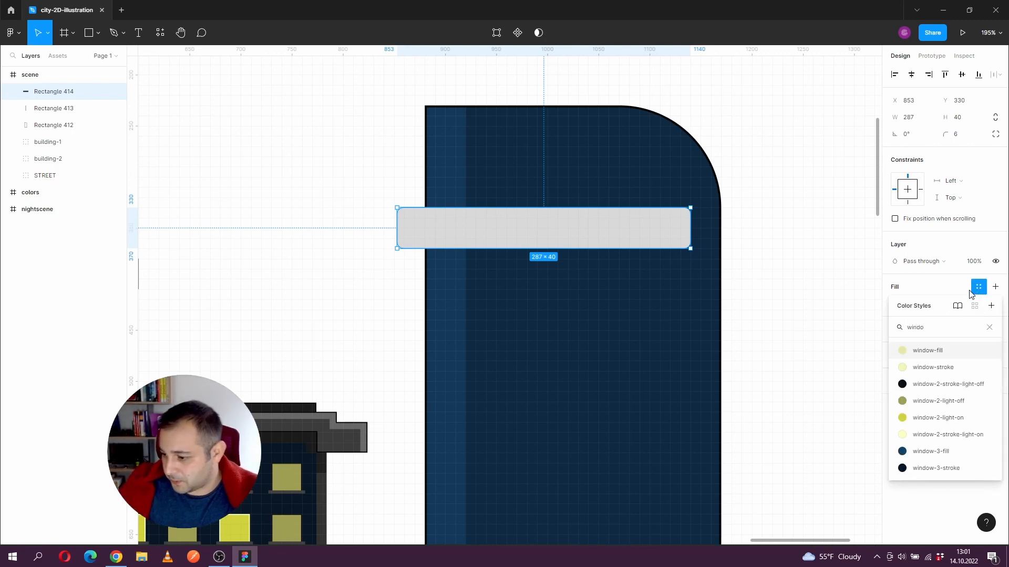
pyautogui.click(948, 452)
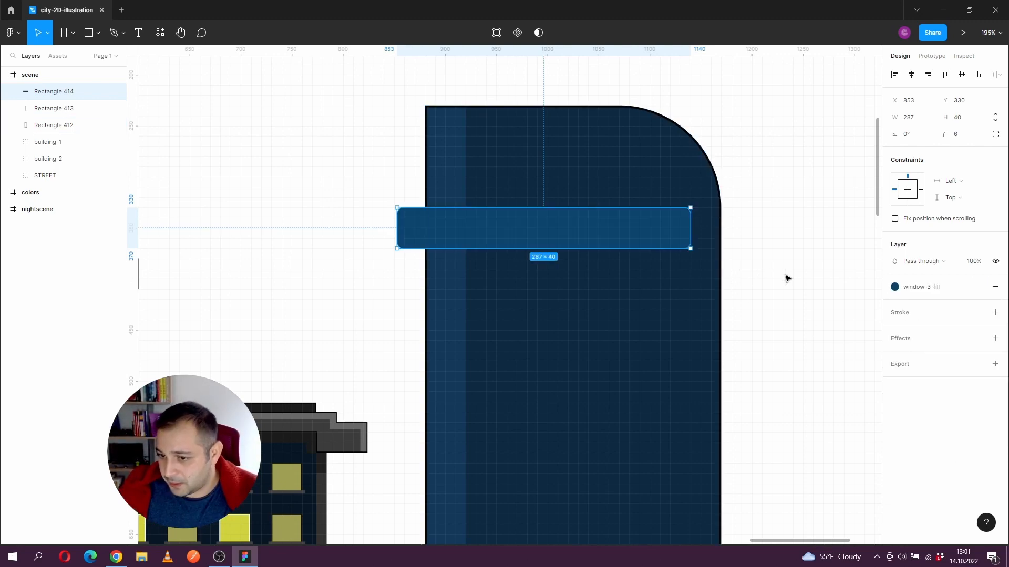
# Step: Add a stroke to the window bar using the building-3-stroke color style
pyautogui.click(995, 313)
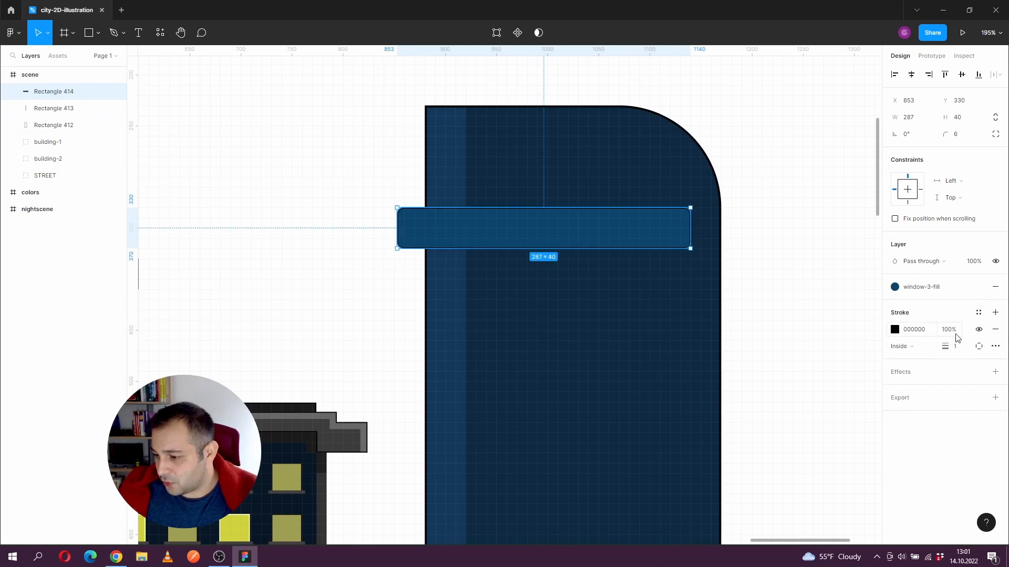
pyautogui.click(995, 330)
pyautogui.click(979, 314)
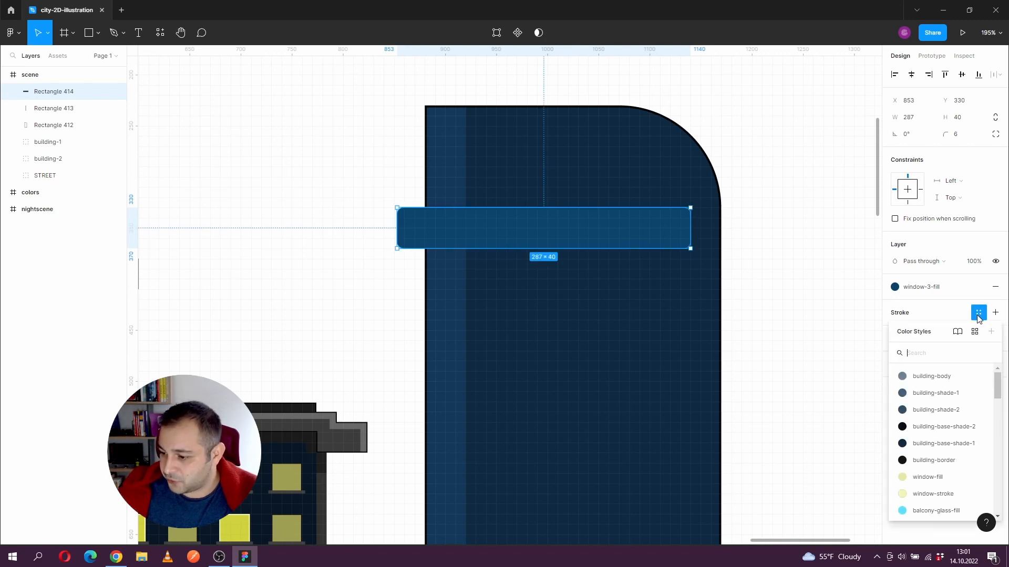
pyautogui.write('bu')
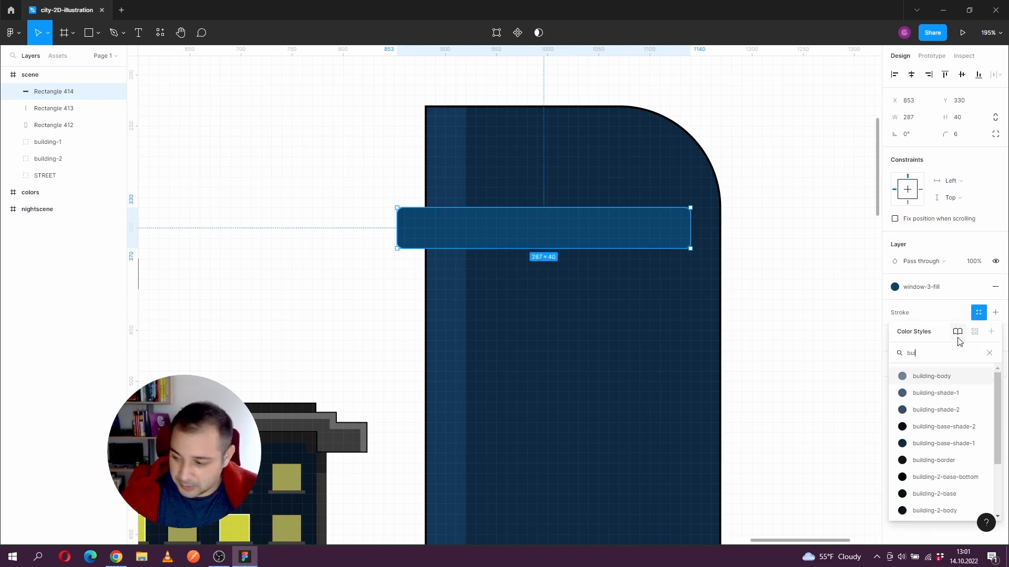
pyautogui.write('ilding-3')
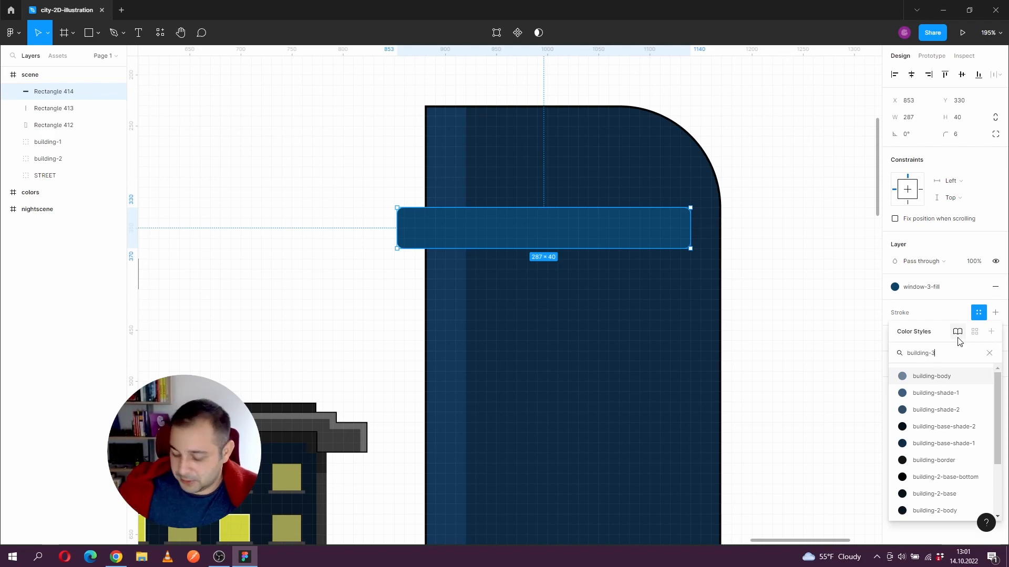
pyautogui.write('-')
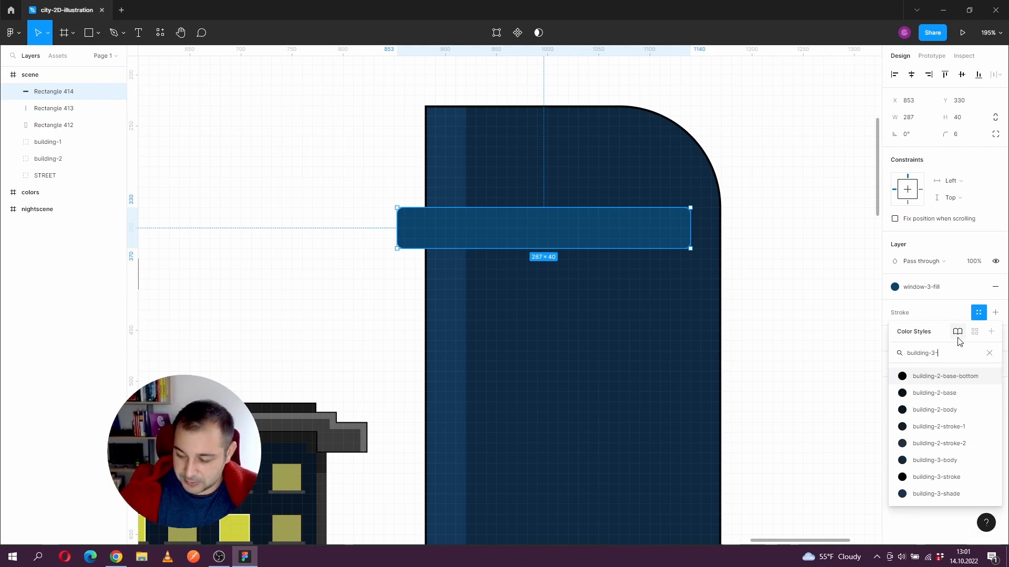
pyautogui.click(952, 479)
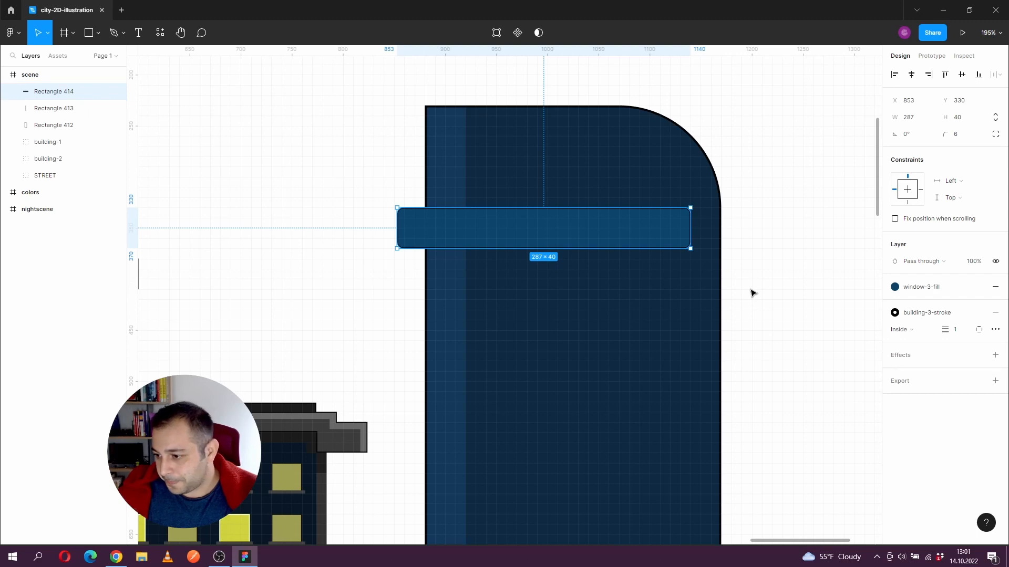
pyautogui.click(836, 328)
# Step: Duplicate the window bar, reduce the copy to a 7-high ledge along its bottom, and fill it with window-3-stroke
pyautogui.click(653, 229)
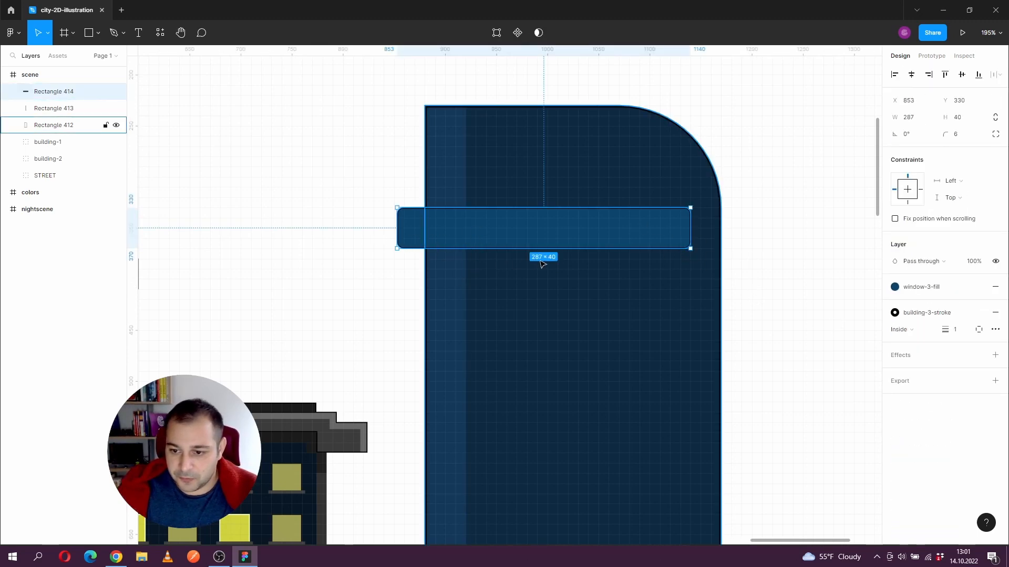
pyautogui.hotkey('ctrl', 'c')
pyautogui.hotkey('ctrl', 'v')
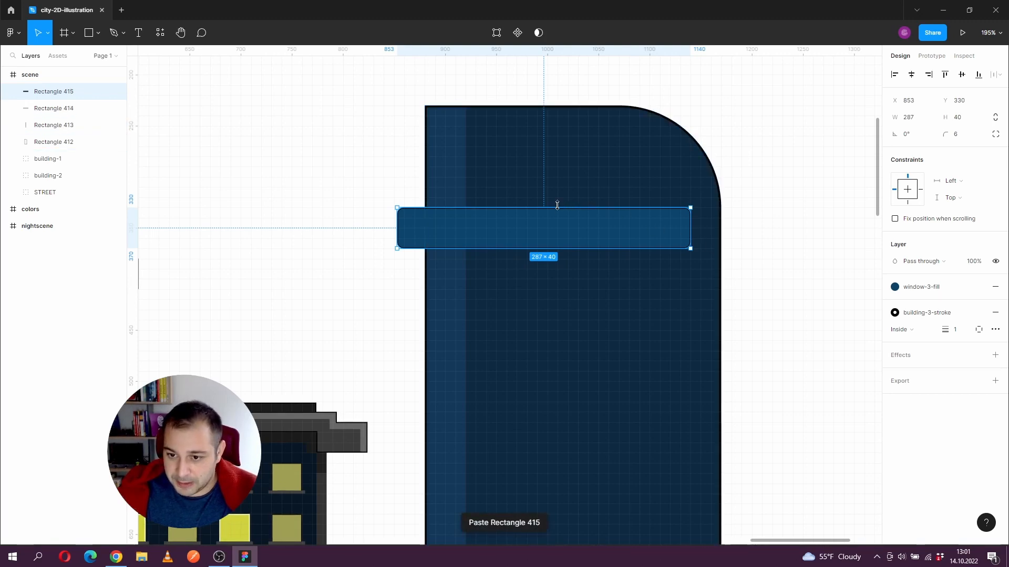
pyautogui.moveTo(554, 208); pyautogui.dragTo(554, 242)
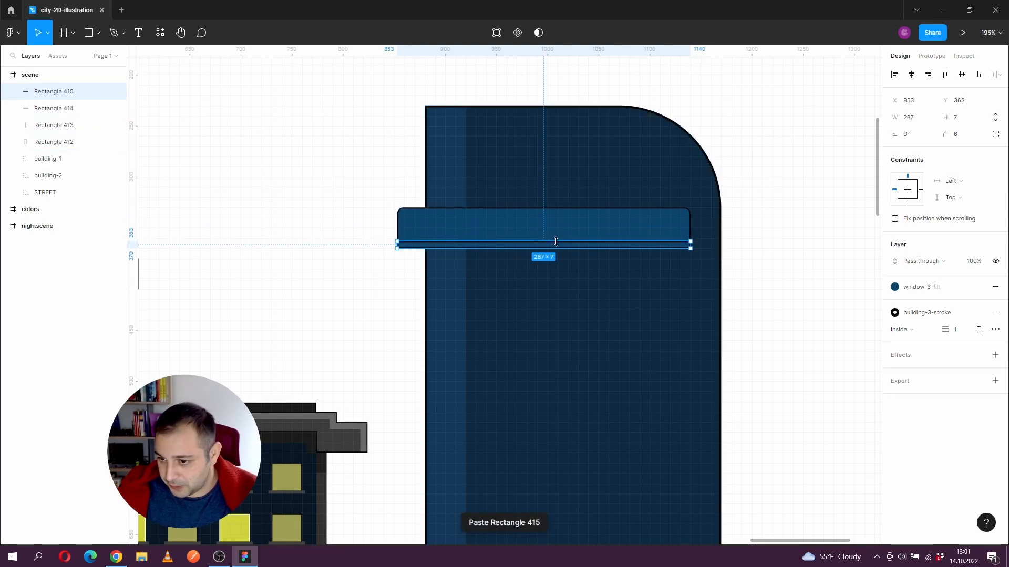
pyautogui.click(921, 288)
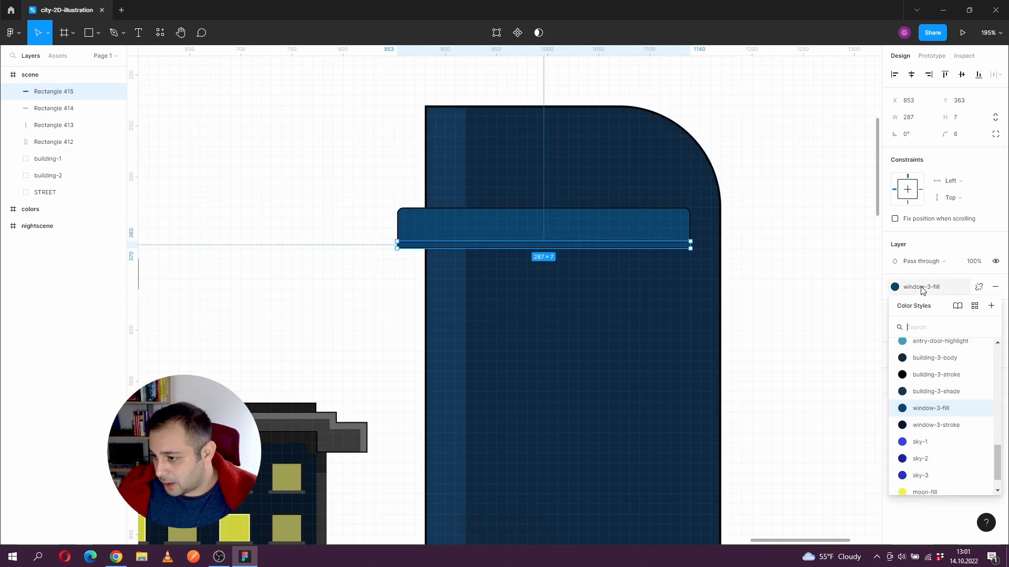
pyautogui.click(939, 425)
pyautogui.click(819, 362)
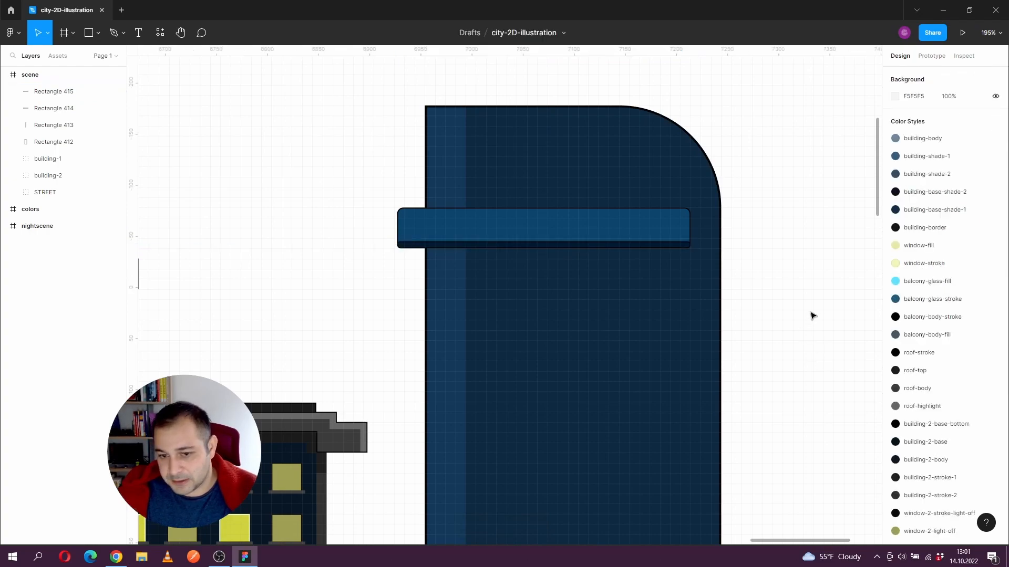
# Step: Duplicate the window bar together with its ledge twice straight down the building, making evenly spaced second and third rows
pyautogui.scroll(5, 623, 230)
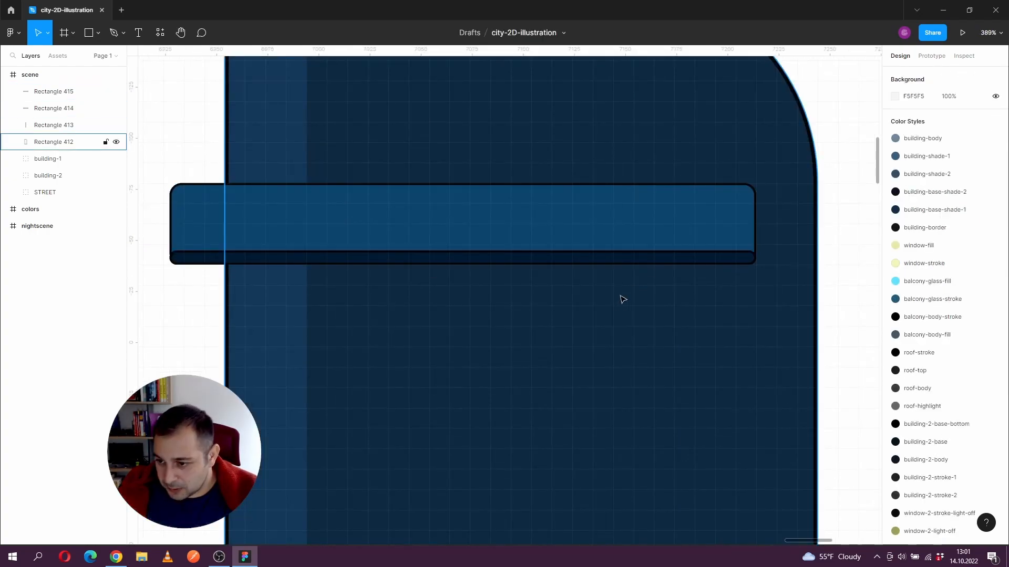
pyautogui.moveTo(614, 313); pyautogui.dragTo(600, 295)
pyautogui.scroll(-5, 638, 238)
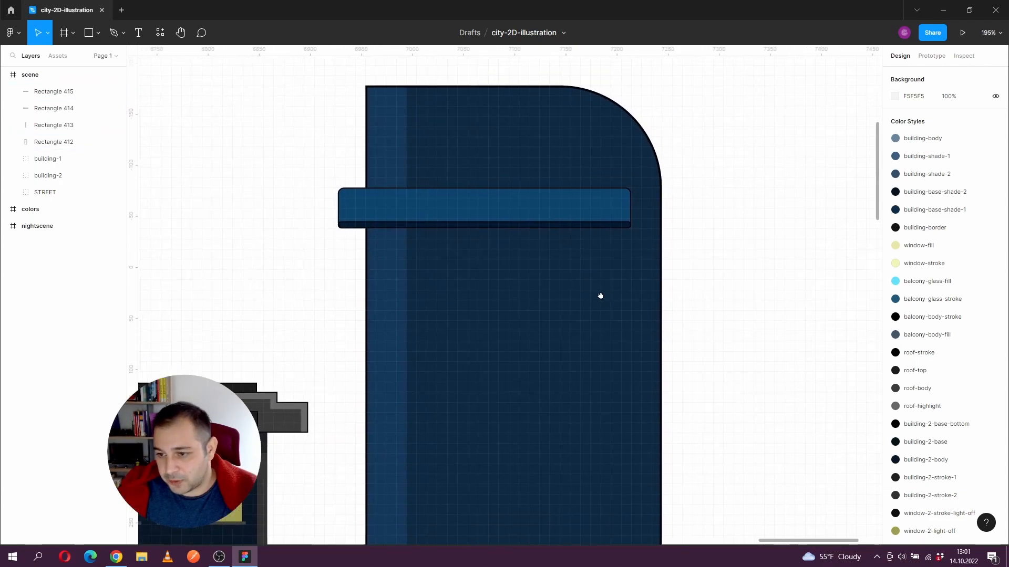
pyautogui.click(491, 227)
pyautogui.keyDown('shift'); pyautogui.click(492, 203); pyautogui.keyUp('shift')
pyautogui.moveTo(493, 209); pyautogui.dragTo(503, 331)
# Step: Shorten the third row's window and ledge to about 207 wide and add a 60-wide copy of them at the row's right end
pyautogui.moveTo(632, 329); pyautogui.dragTo(550, 331)
pyautogui.moveTo(462, 333); pyautogui.dragTo(689, 354)
pyautogui.moveTo(786, 344); pyautogui.dragTo(633, 333)
pyautogui.scroll(-3, 543, 360)
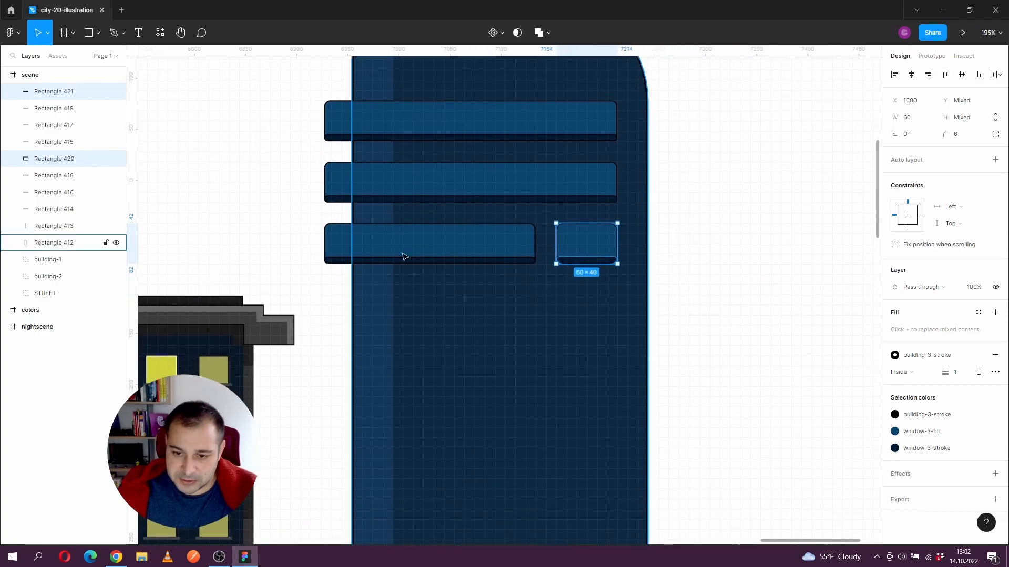
# Step: Duplicate both windows and ledges of the third row directly below as an evenly spaced fourth row
pyautogui.click(338, 261)
pyautogui.keyDown('shift'); pyautogui.click(371, 245); pyautogui.keyUp('shift')
pyautogui.keyDown('shift'); pyautogui.click(571, 245); pyautogui.keyUp('shift')
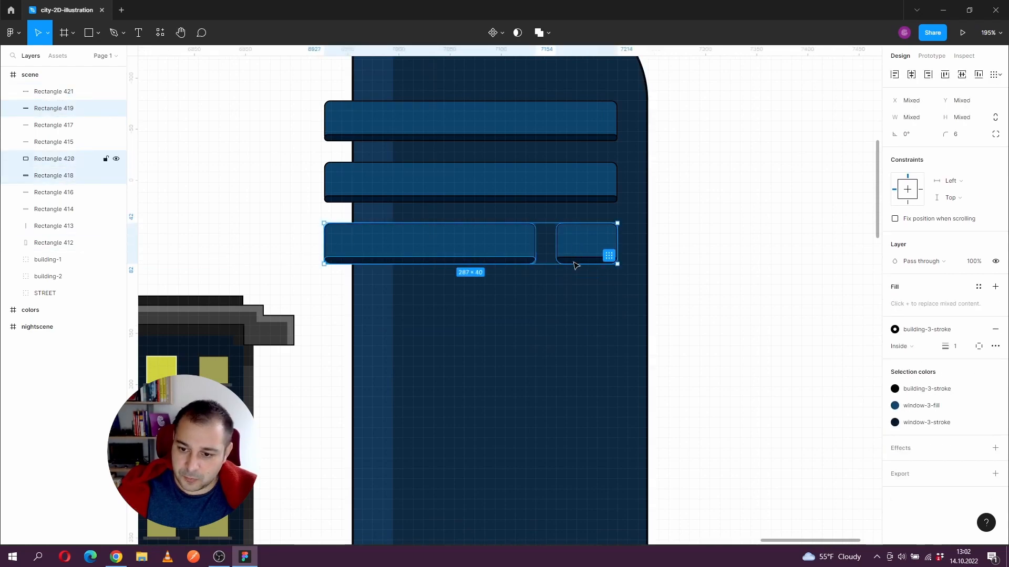
pyautogui.keyDown('shift'); pyautogui.click(575, 258); pyautogui.keyUp('shift')
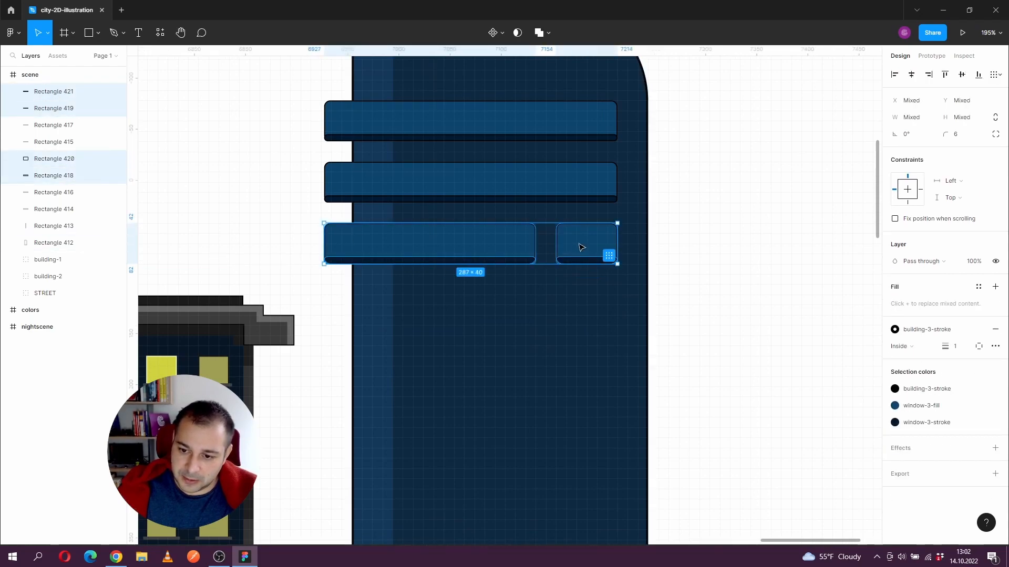
pyautogui.moveTo(578, 239); pyautogui.dragTo(579, 302)
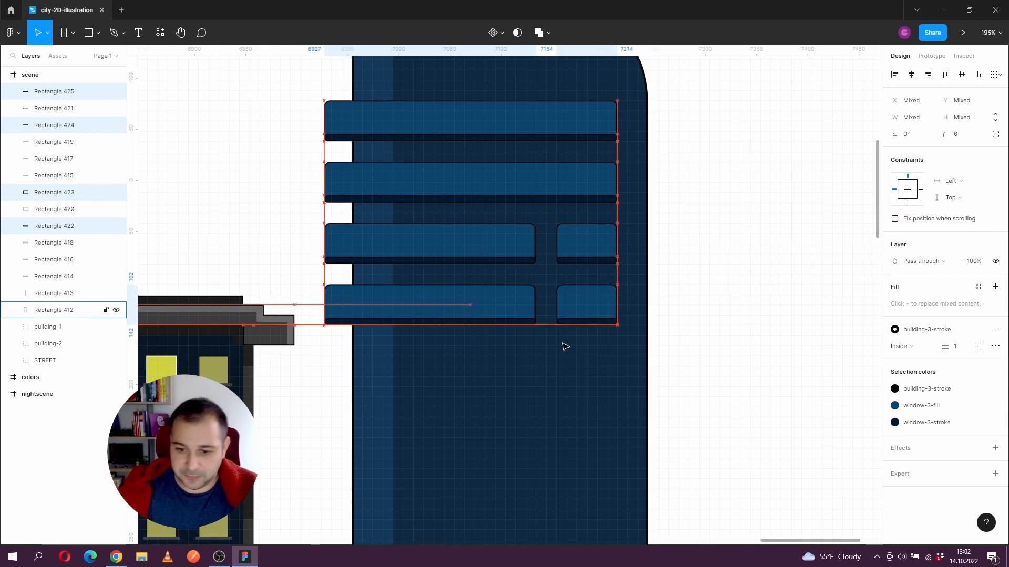
# Step: Duplicate the split window row two more times down the building to make a fifth and a sixth row
pyautogui.scroll(-5, 450, 288)
pyautogui.moveTo(484, 388); pyautogui.dragTo(495, 282)
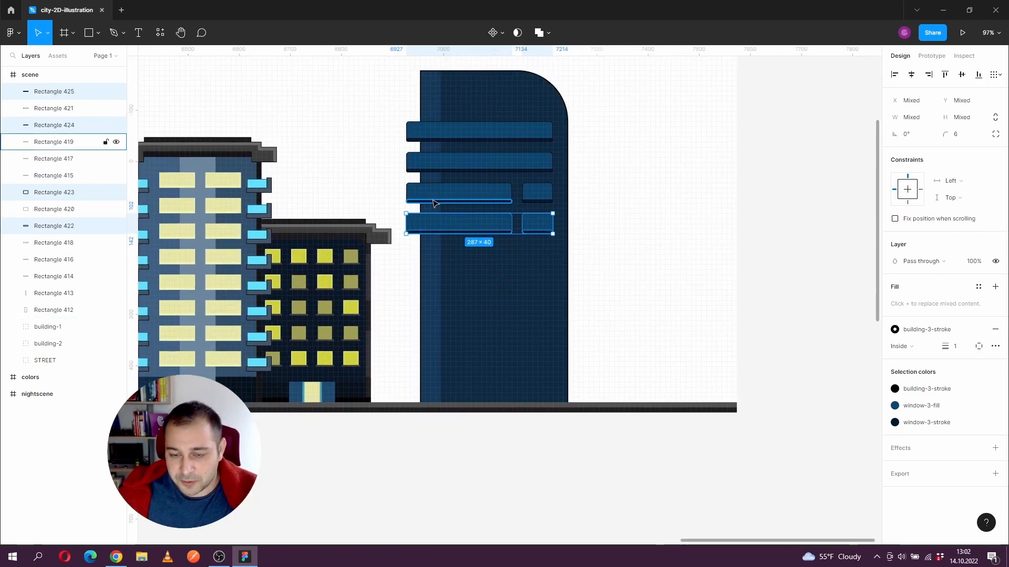
pyautogui.moveTo(469, 230); pyautogui.dragTo(462, 289)
pyautogui.click(460, 271)
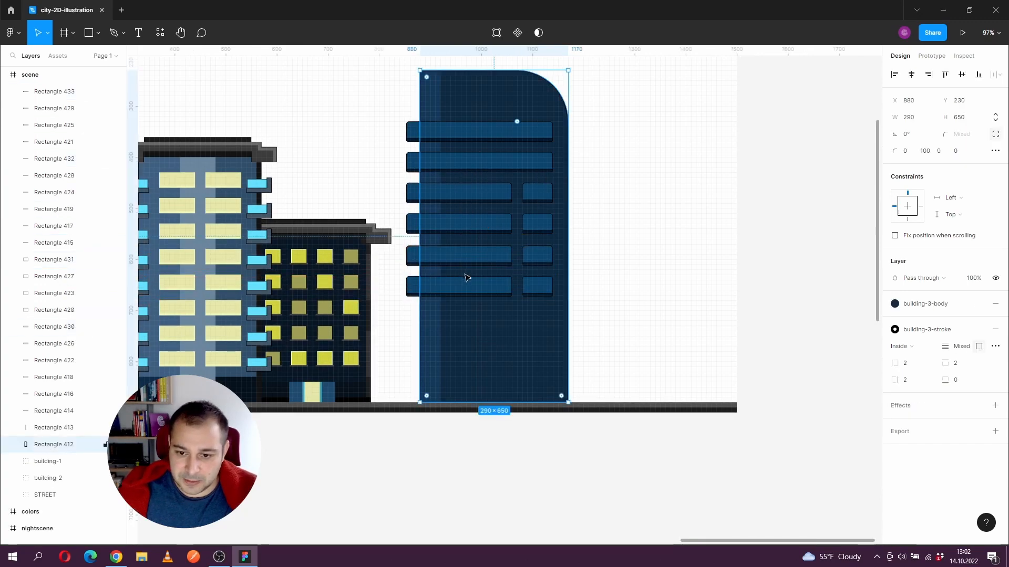
pyautogui.hotkey('ctrl', 'z')
pyautogui.scroll(3, 480, 294)
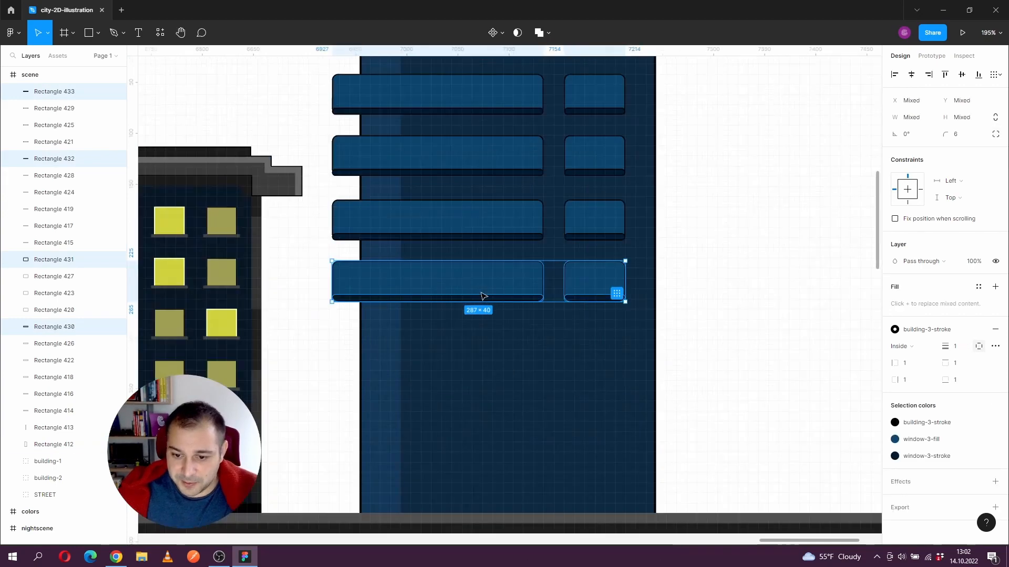
# Step: Narrow the sixth row's left window and ledge to 127 wide and extend its right window and ledge leftward to 140 wide
pyautogui.click(751, 297)
pyautogui.click(484, 296)
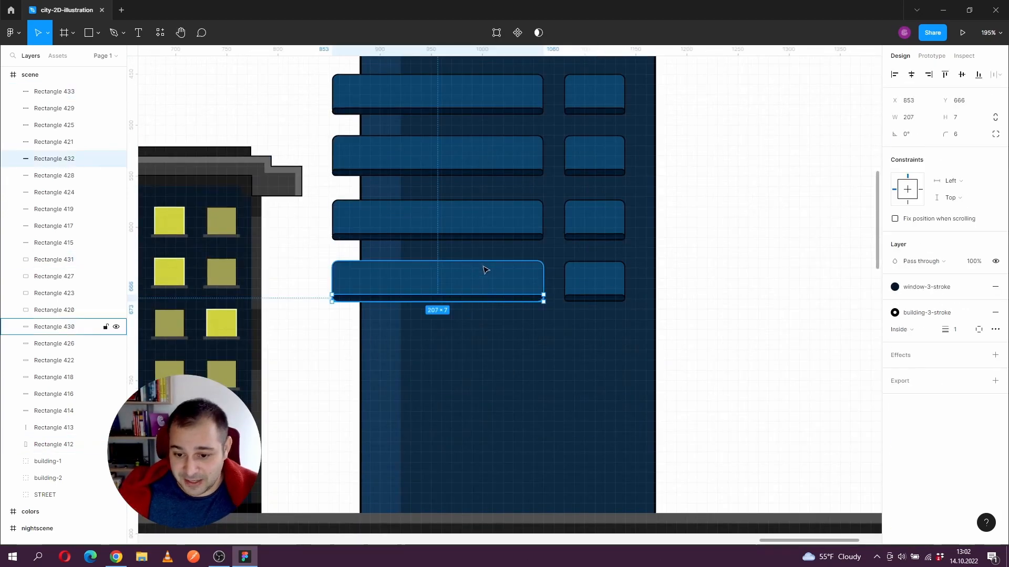
pyautogui.moveTo(543, 284); pyautogui.dragTo(462, 284)
pyautogui.click(578, 284)
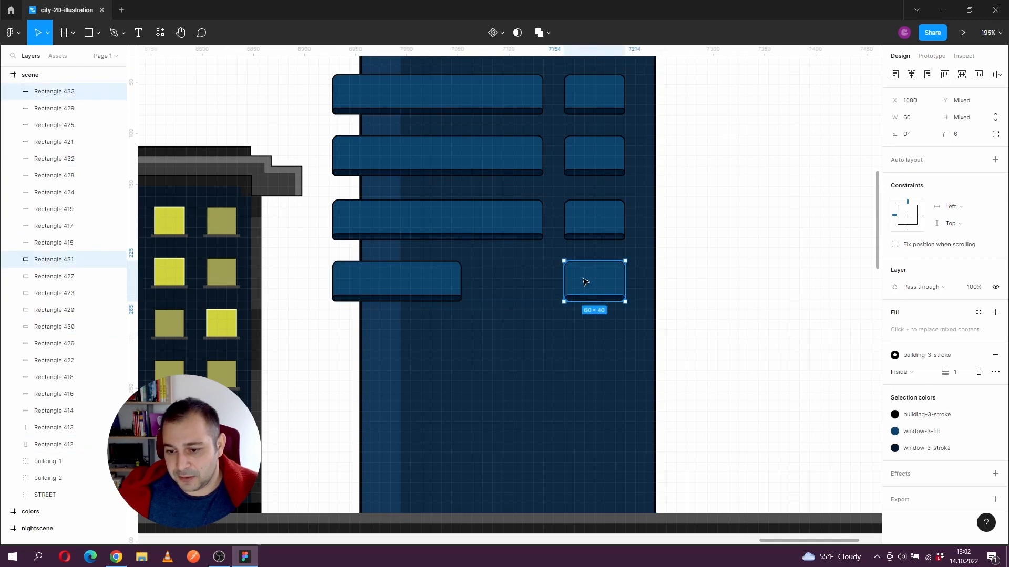
pyautogui.moveTo(564, 280); pyautogui.dragTo(483, 279)
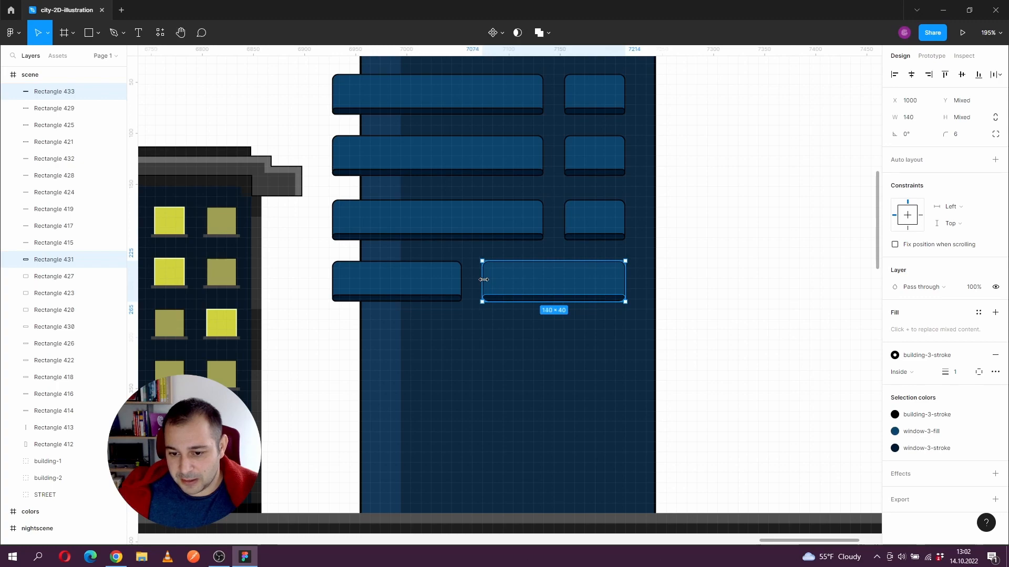
pyautogui.click(450, 286)
pyautogui.scroll(3, 450, 286)
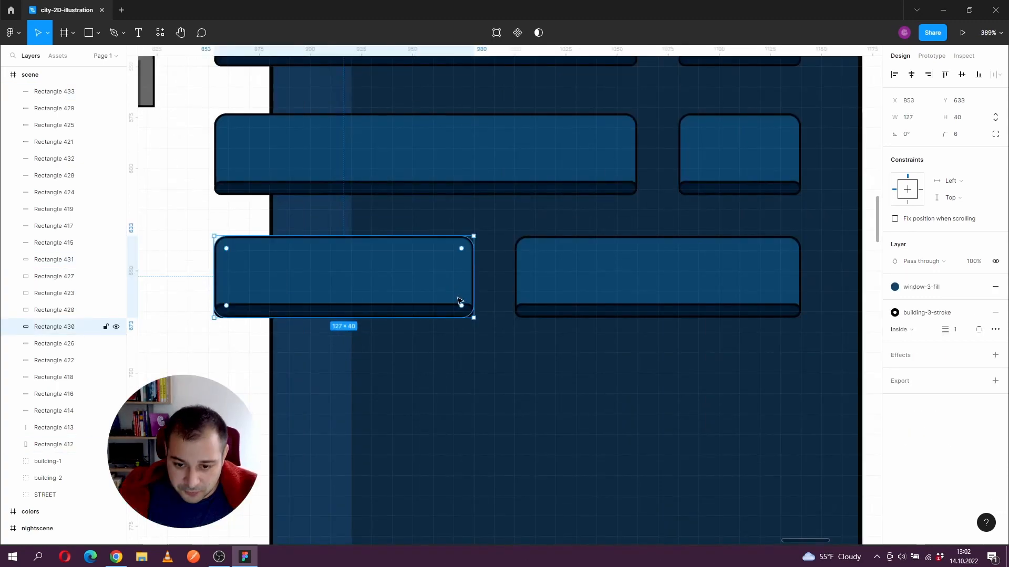
# Step: Duplicate both windows and ledges of the sixth row down the building as evenly spaced seventh and eighth rows
pyautogui.scroll(-6, 550, 275)
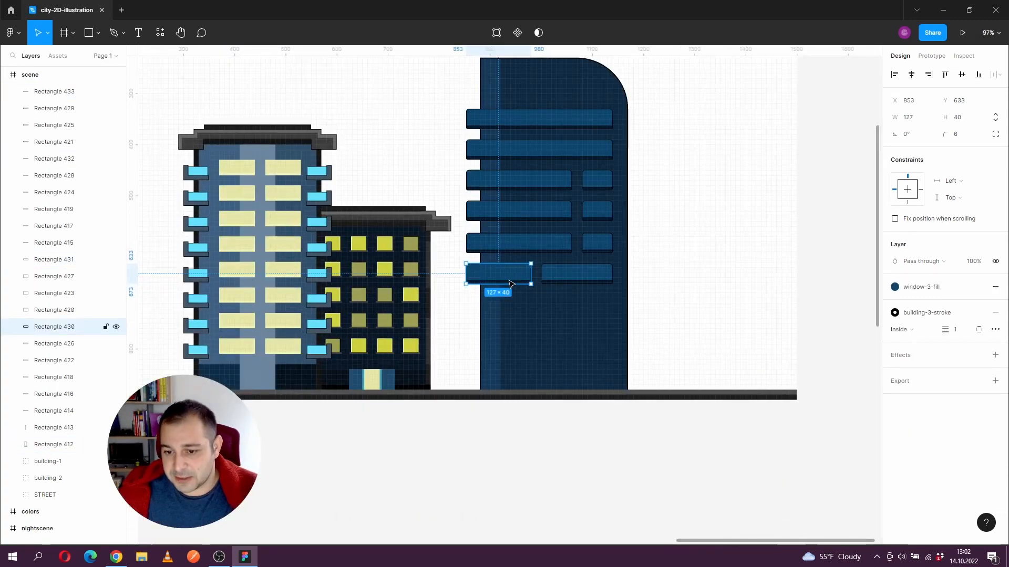
pyautogui.click(521, 283)
pyautogui.keyDown('shift'); pyautogui.click(521, 275); pyautogui.keyUp('shift')
pyautogui.keyDown('shift'); pyautogui.click(564, 282); pyautogui.keyUp('shift')
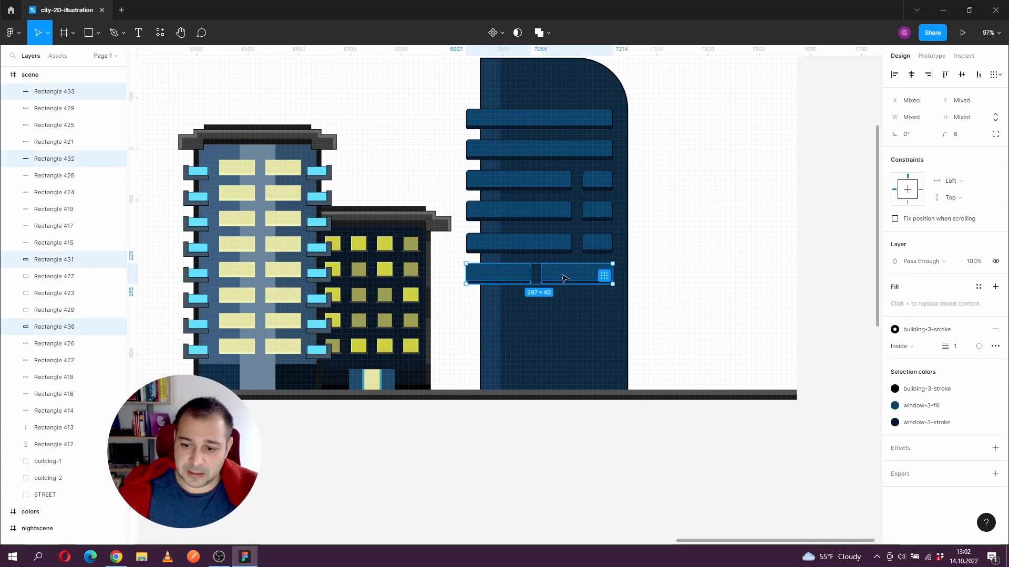
pyautogui.moveTo(562, 273); pyautogui.dragTo(569, 335)
pyautogui.click(709, 279)
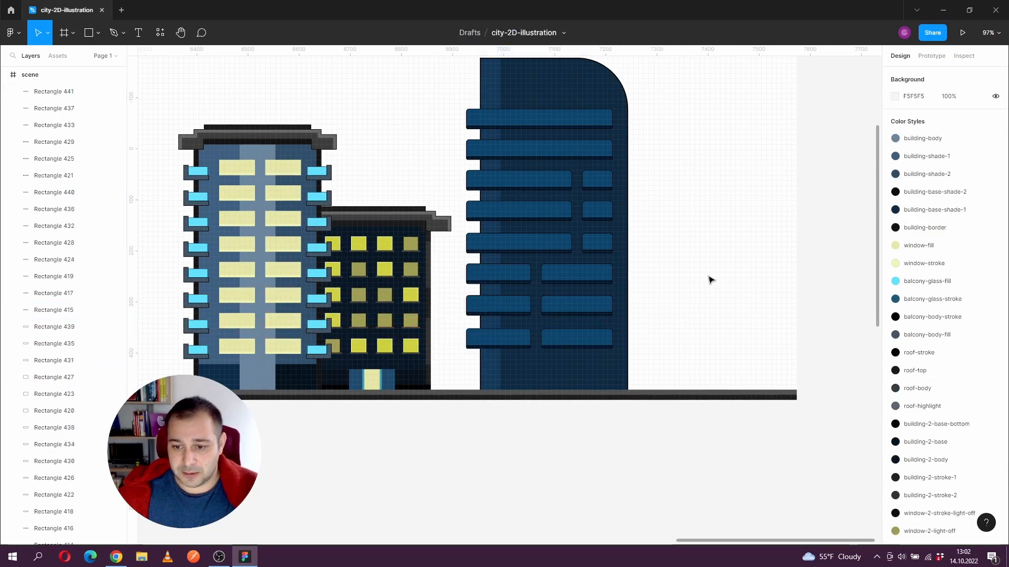
# Step: Draw a 10 × 30 upright rectangle above the third building's first window row and repeat it twice to the right with 10-unit gaps
pyautogui.scroll(-3, 667, 239)
pyautogui.moveTo(625, 136); pyautogui.dragTo(523, 323)
pyautogui.click(557, 201)
pyautogui.moveTo(553, 217); pyautogui.dragTo(503, 247)
pyautogui.click(632, 194)
pyautogui.moveTo(522, 167); pyautogui.dragTo(526, 200)
pyautogui.scroll(1, 483, 183)
pyautogui.click(98, 29)
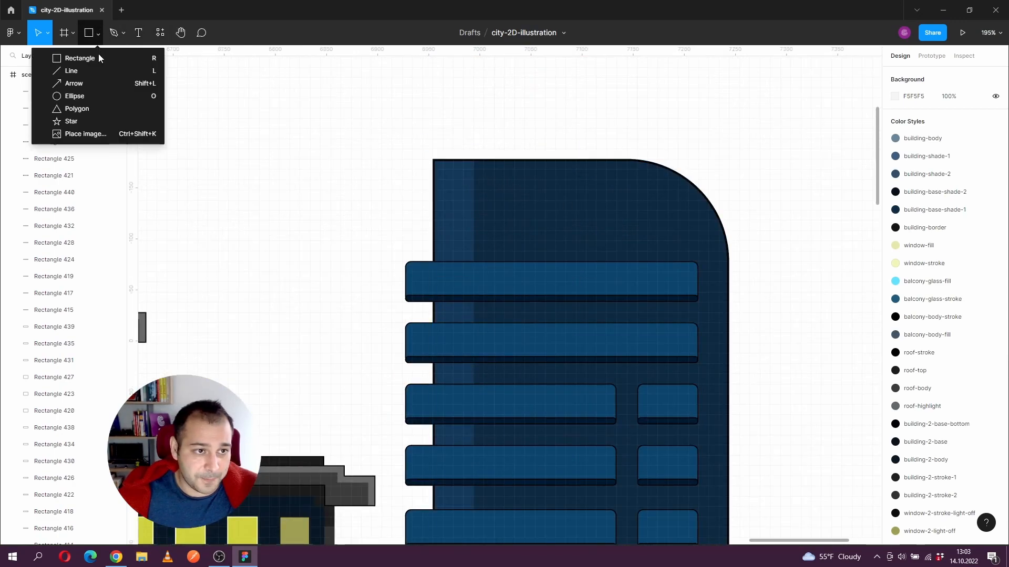
pyautogui.click(99, 56)
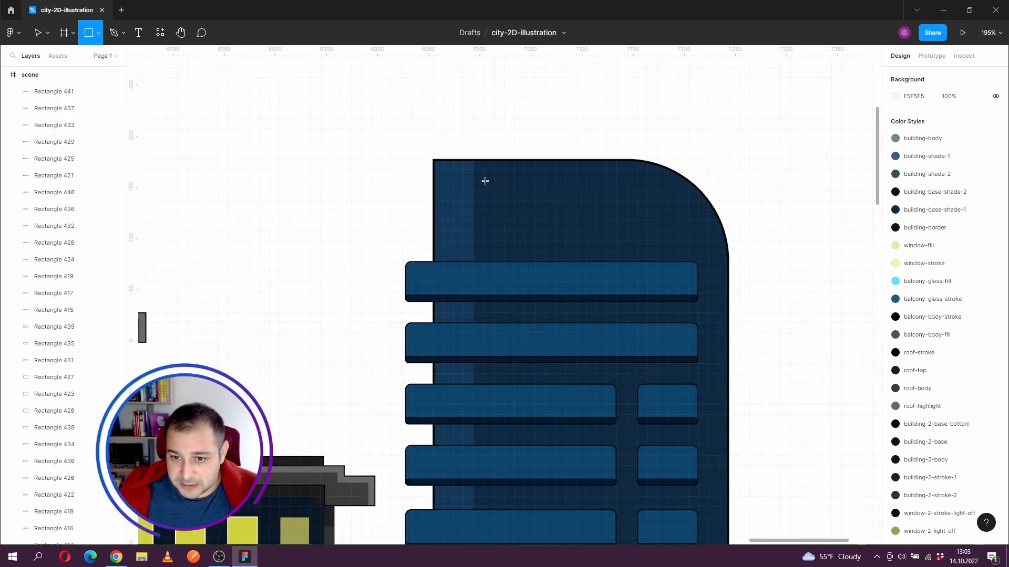
pyautogui.moveTo(485, 181)
pyautogui.mouseDown()
pyautogui.moveTo(494, 210)
pyautogui.moveTo(531, 201)
pyautogui.mouseUp()
pyautogui.scroll(5, 525, 194)
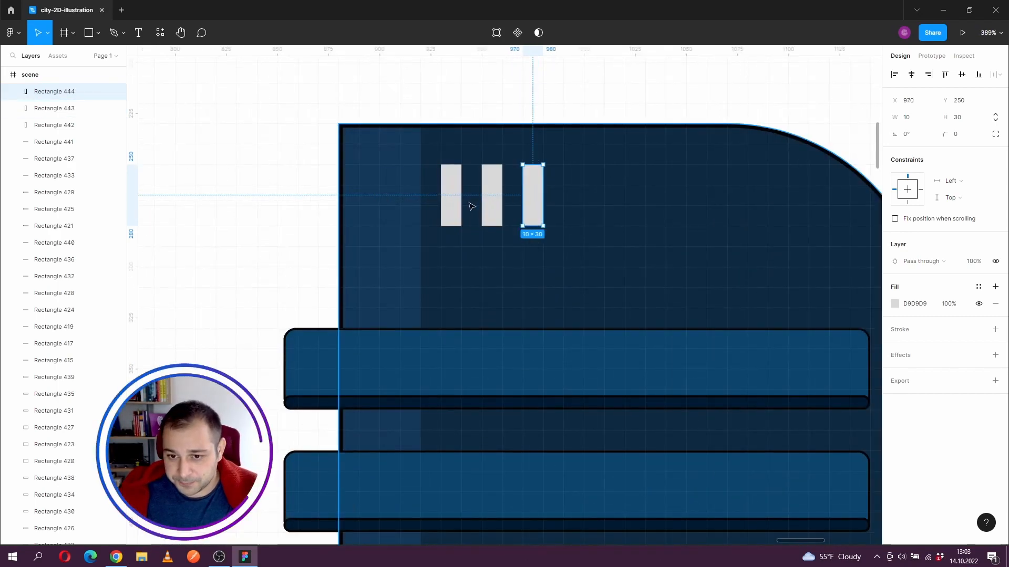
# Step: Fill the three small upright bars with blue 2D6BA5 and outline them with the building-3-stroke style
pyautogui.click(452, 210)
pyautogui.keyDown('shift'); pyautogui.click(502, 210); pyautogui.keyUp('shift')
pyautogui.keyDown('shift'); pyautogui.click(531, 210); pyautogui.keyUp('shift')
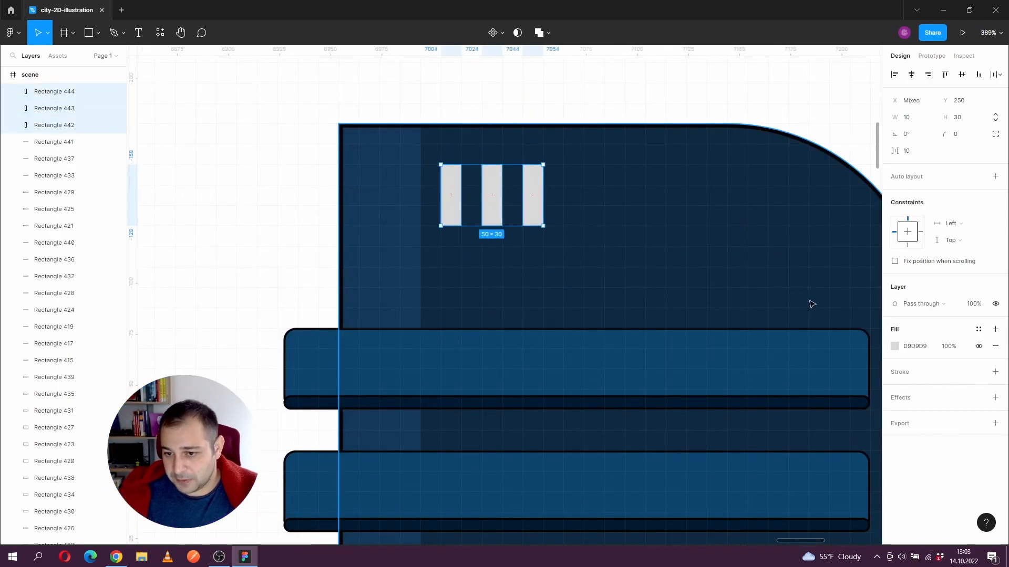
pyautogui.click(894, 346)
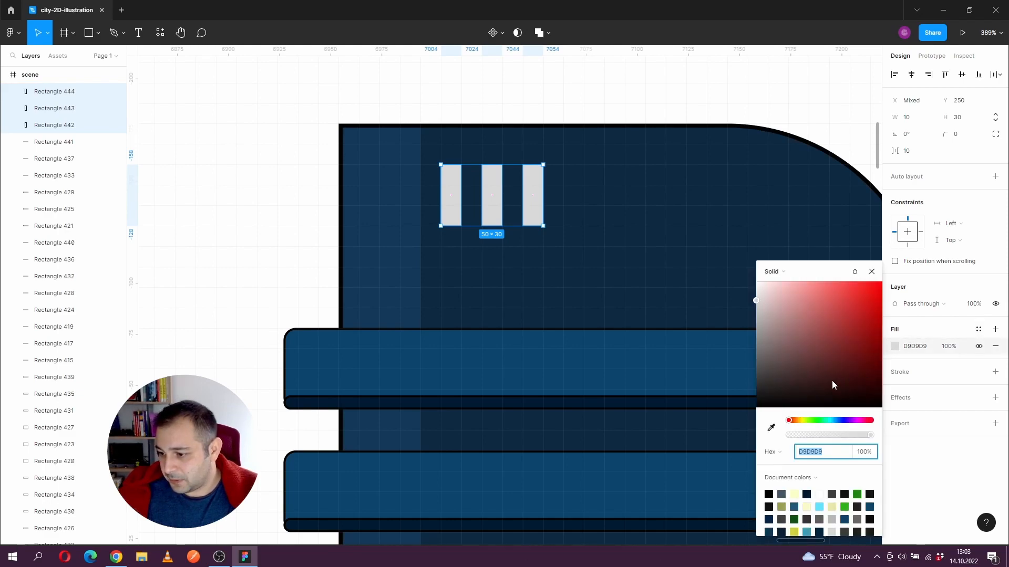
pyautogui.click(771, 429)
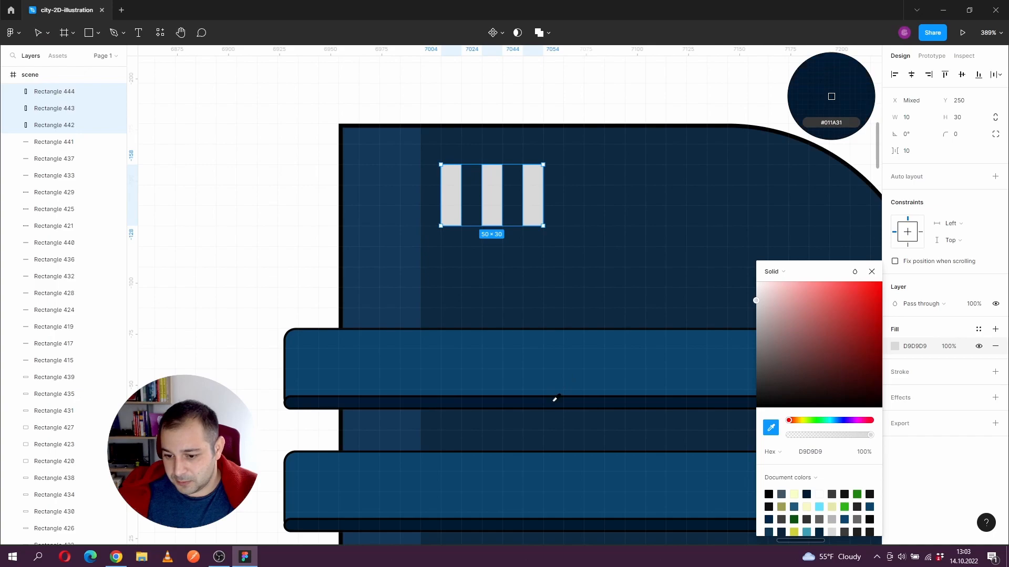
pyautogui.click(554, 399)
pyautogui.moveTo(840, 315); pyautogui.dragTo(846, 326)
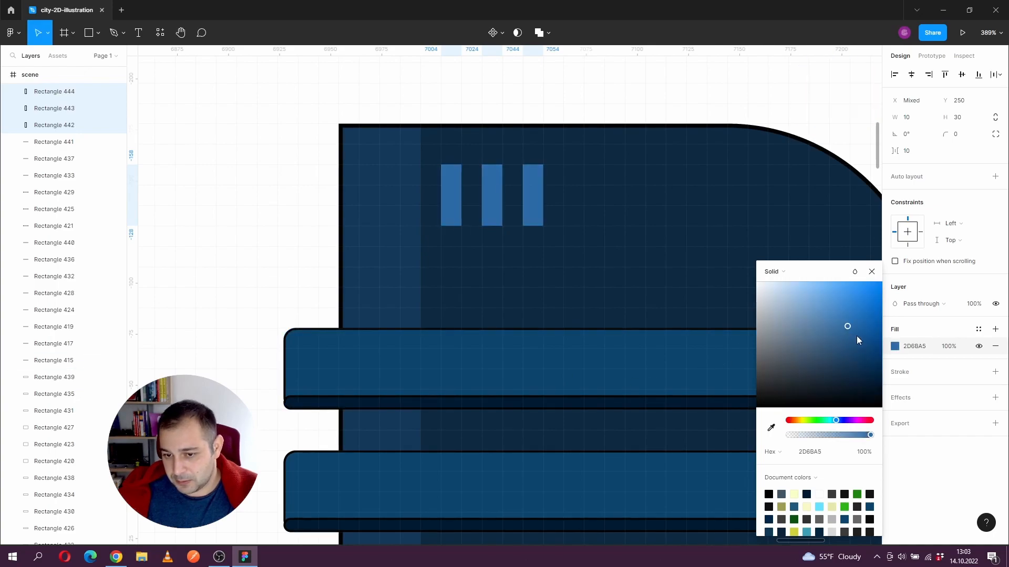
pyautogui.click(978, 372)
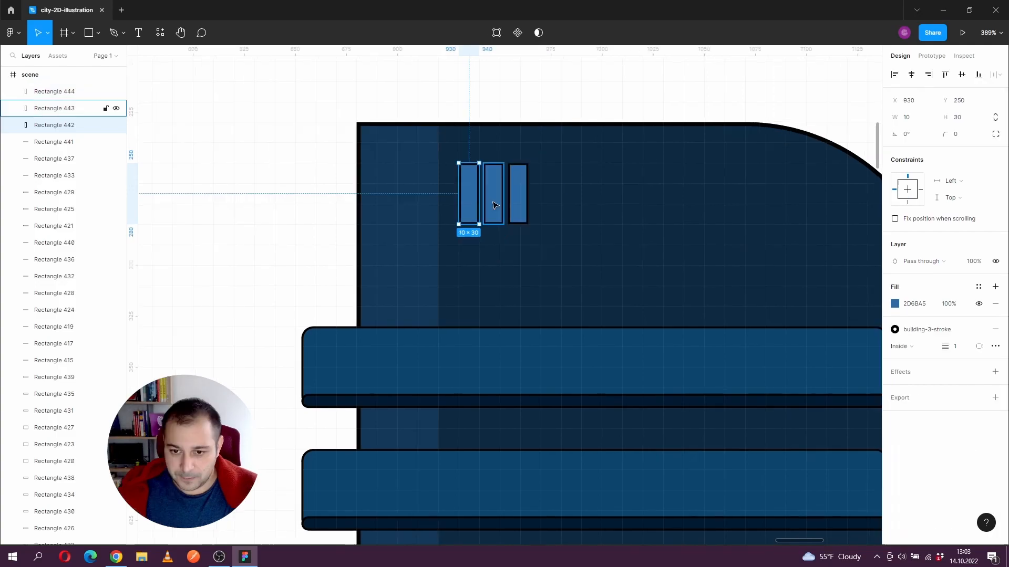
# Step: Group the three small blue bars near the top of the third building
pyautogui.keyDown('shift'); pyautogui.click(494, 204); pyautogui.keyUp('shift')
pyautogui.keyDown('shift'); pyautogui.click(519, 205); pyautogui.keyUp('shift')
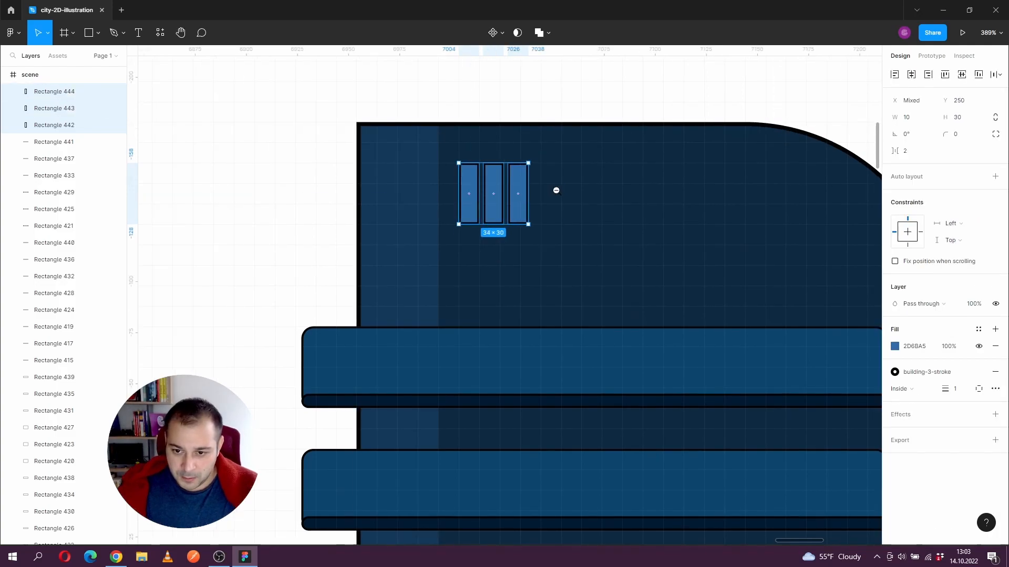
pyautogui.scroll(-5, 555, 190)
pyautogui.moveTo(649, 215); pyautogui.dragTo(580, 212)
pyautogui.hotkey('ctrl', 'g')
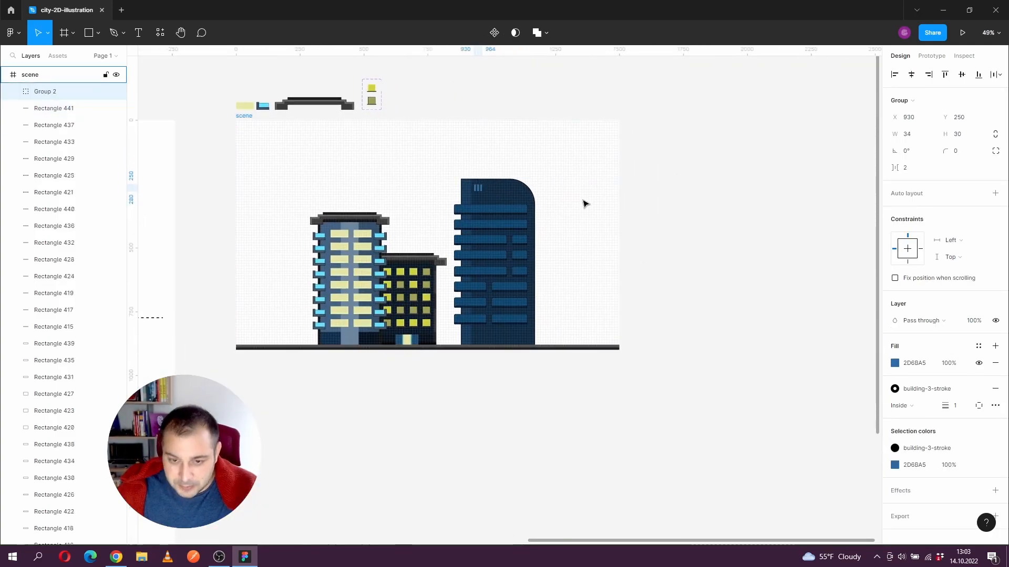
# Step: Group all parts of the third building, including its body, window rows and the small bar group
pyautogui.click(573, 201)
pyautogui.scroll(1, 547, 173)
pyautogui.moveTo(441, 167); pyautogui.dragTo(545, 314)
pyautogui.click(579, 209)
pyautogui.moveTo(580, 152); pyautogui.dragTo(455, 349)
pyautogui.hotkey('ctrl', 'g')
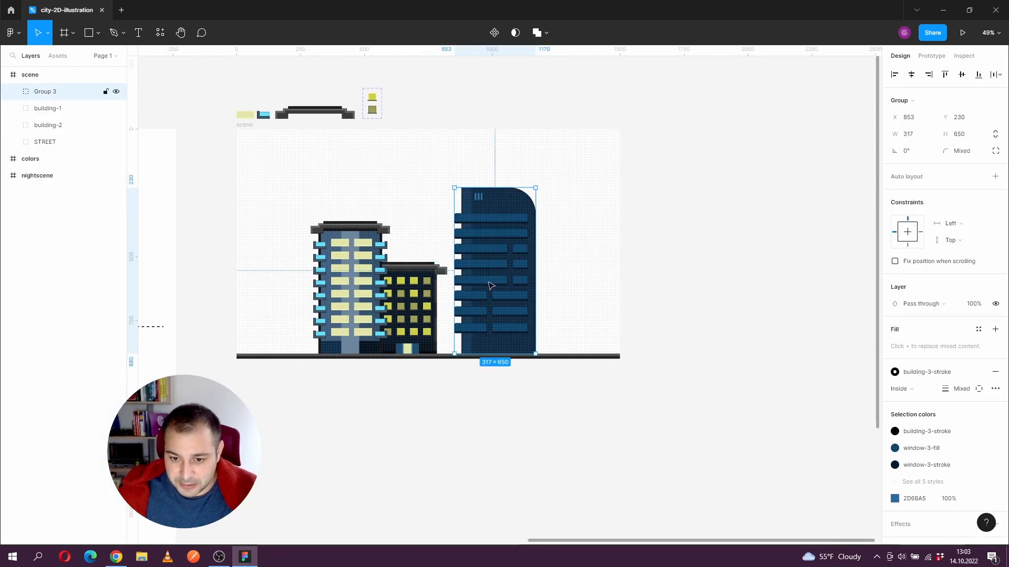
# Step: Send the third building's group to the back and move it left so it stands partly behind building-2
pyautogui.rightClick(489, 286)
pyautogui.click(518, 316)
pyautogui.moveTo(497, 299); pyautogui.dragTo(456, 298)
# Step: Duplicate building-1 and building-2 together and place the copies along the street, overlapping the third building's right side
pyautogui.click(398, 307)
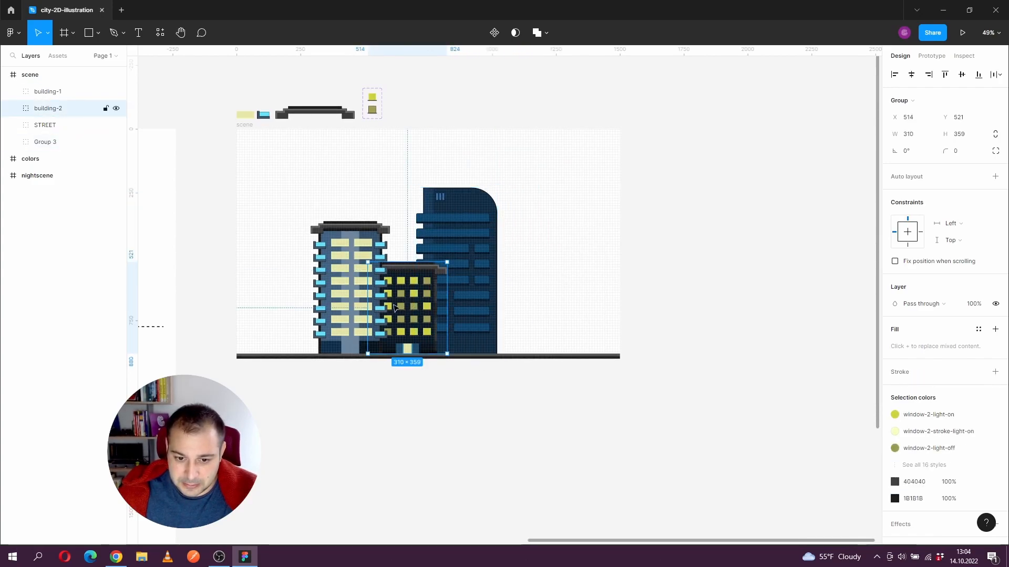
pyautogui.keyDown('shift'); pyautogui.click(345, 298); pyautogui.keyUp('shift')
pyautogui.moveTo(345, 298); pyautogui.dragTo(510, 298)
pyautogui.click(747, 249)
pyautogui.moveTo(679, 237); pyautogui.dragTo(728, 232)
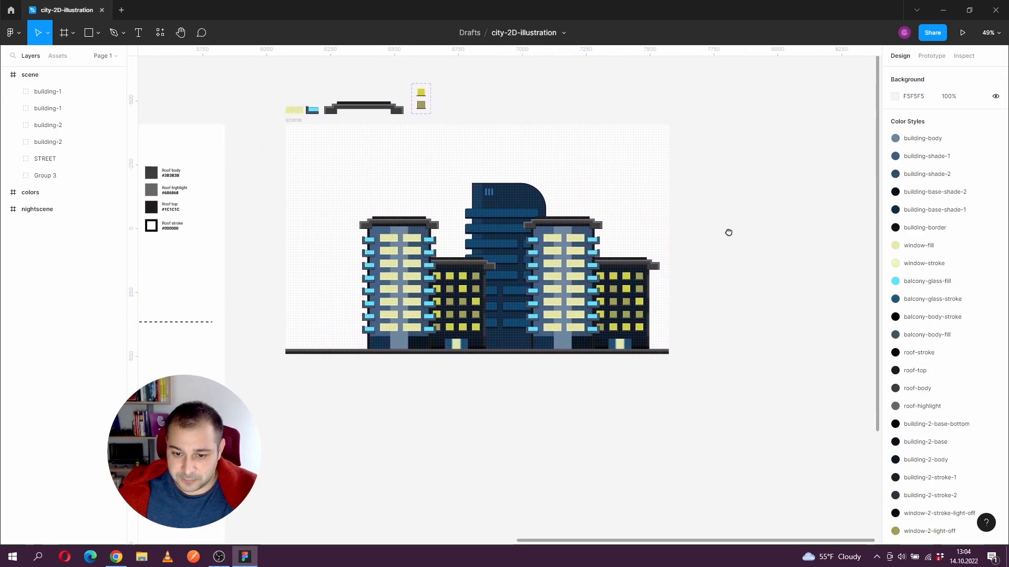
# Step: Fill the scene frame's background with the sky-1 color style
pyautogui.click(292, 126)
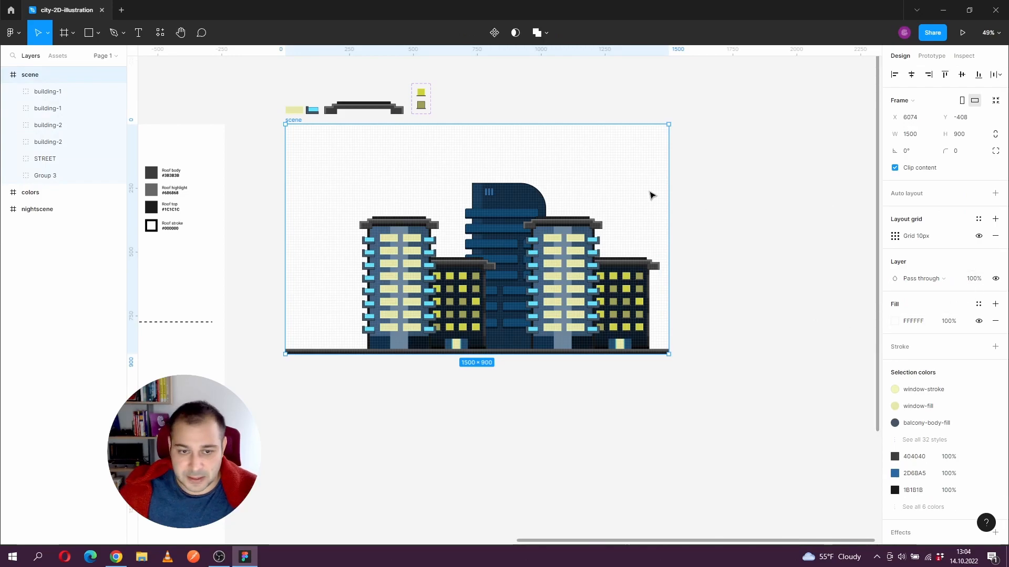
pyautogui.click(272, 139)
pyautogui.click(287, 120)
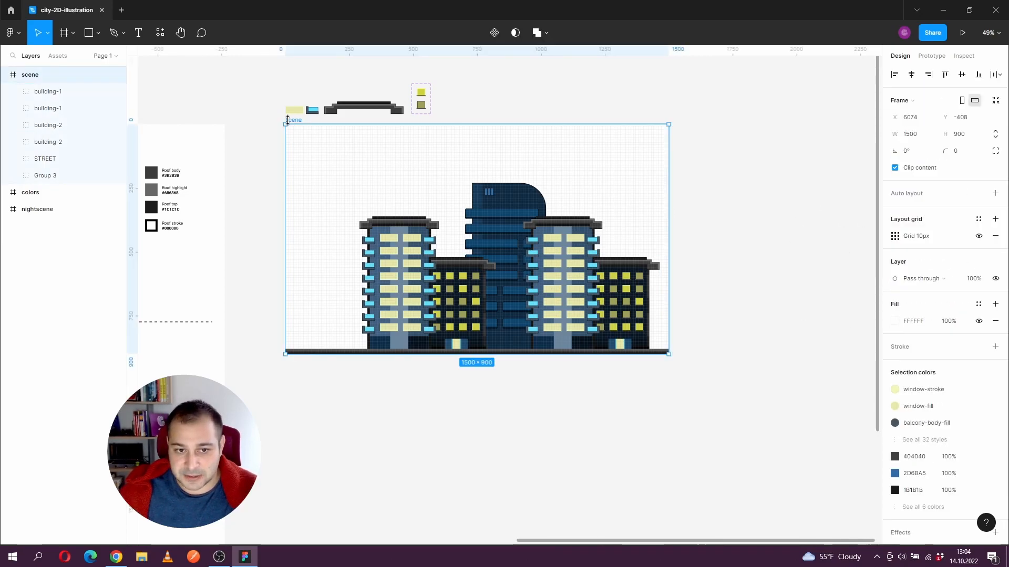
pyautogui.click(978, 305)
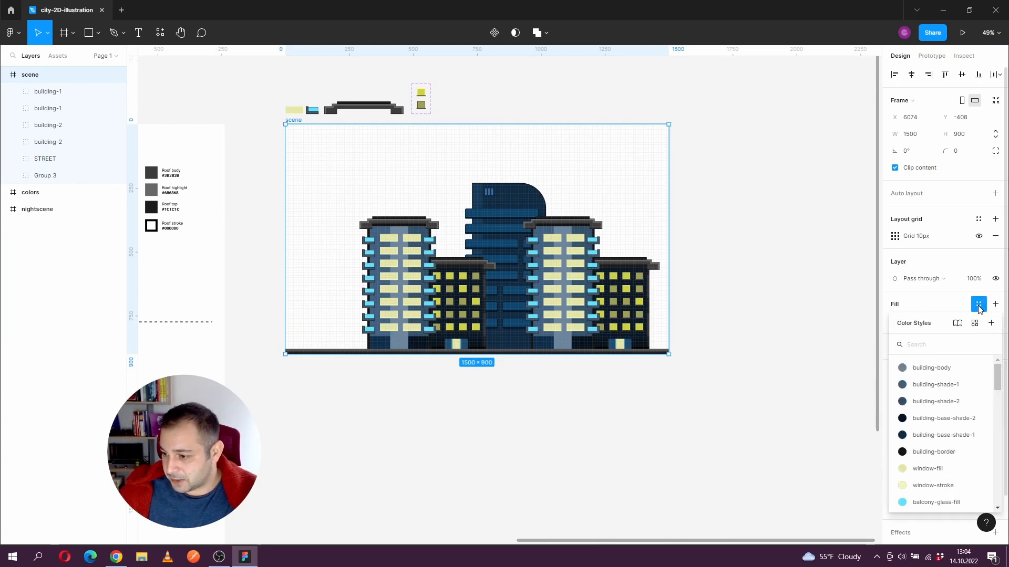
pyautogui.write('sky')
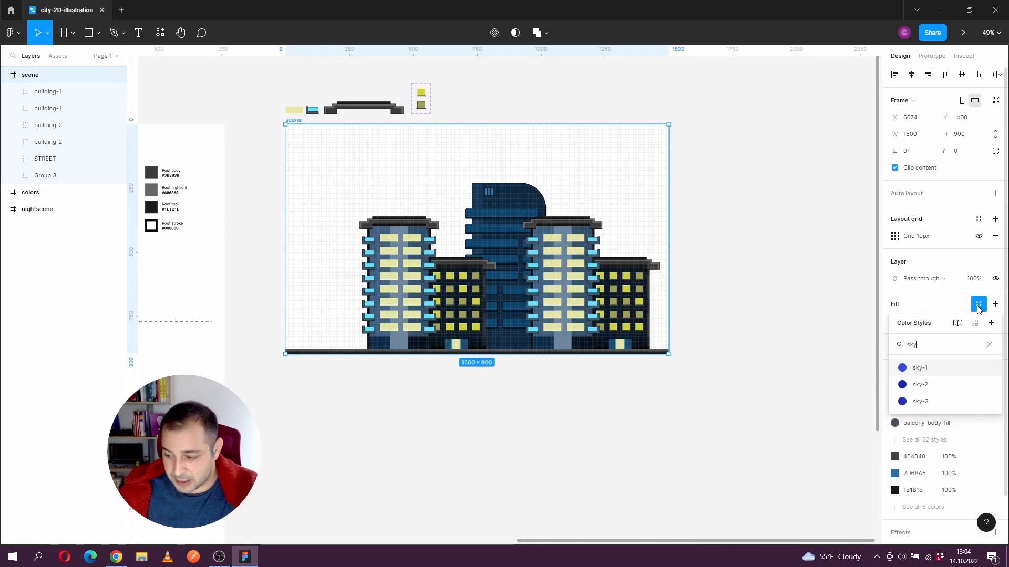
pyautogui.click(920, 368)
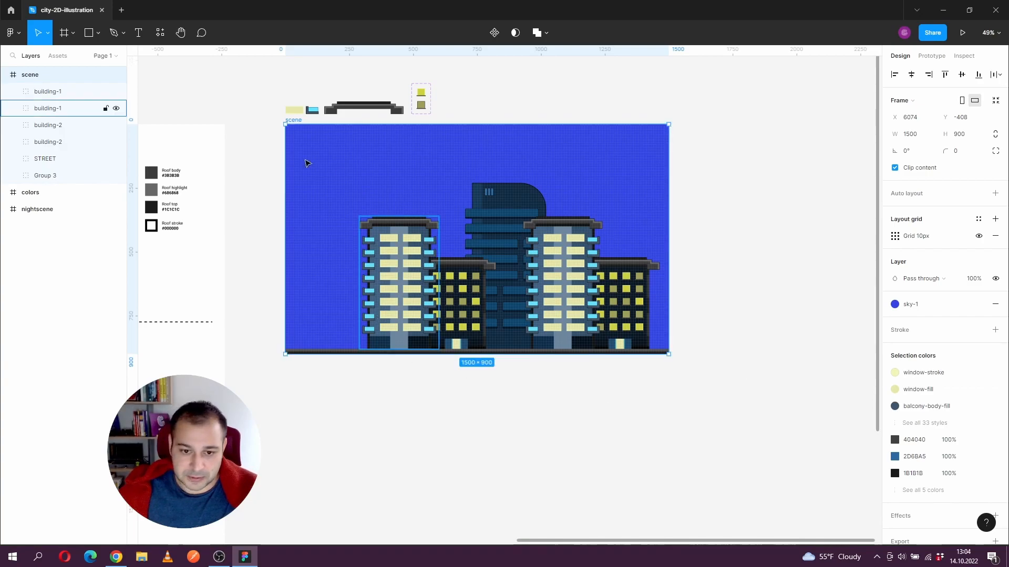
pyautogui.click(287, 191)
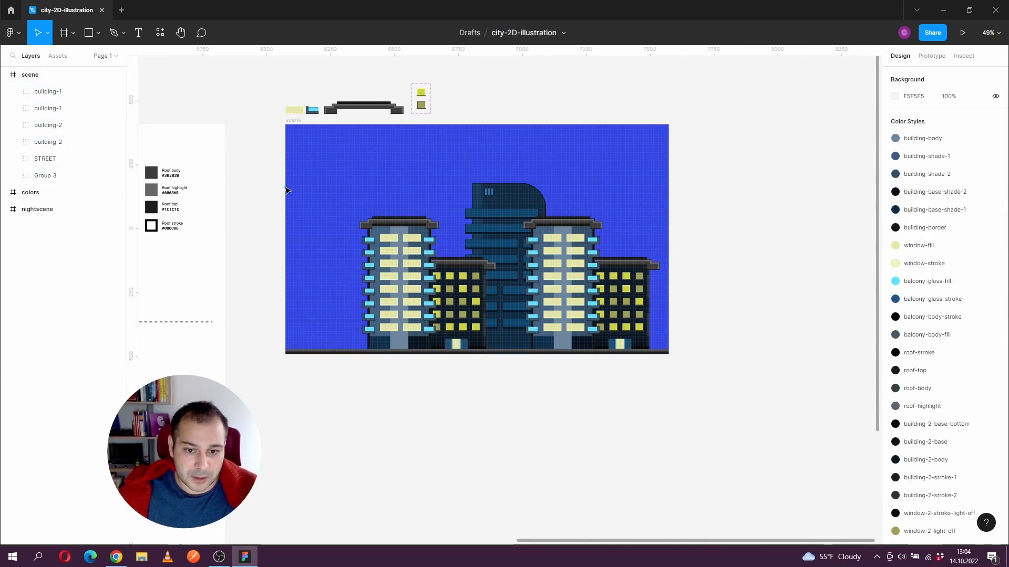
# Step: Draw a circle in the sky above the left building and set its size to 400 × 400
pyautogui.click(99, 32)
pyautogui.click(94, 82)
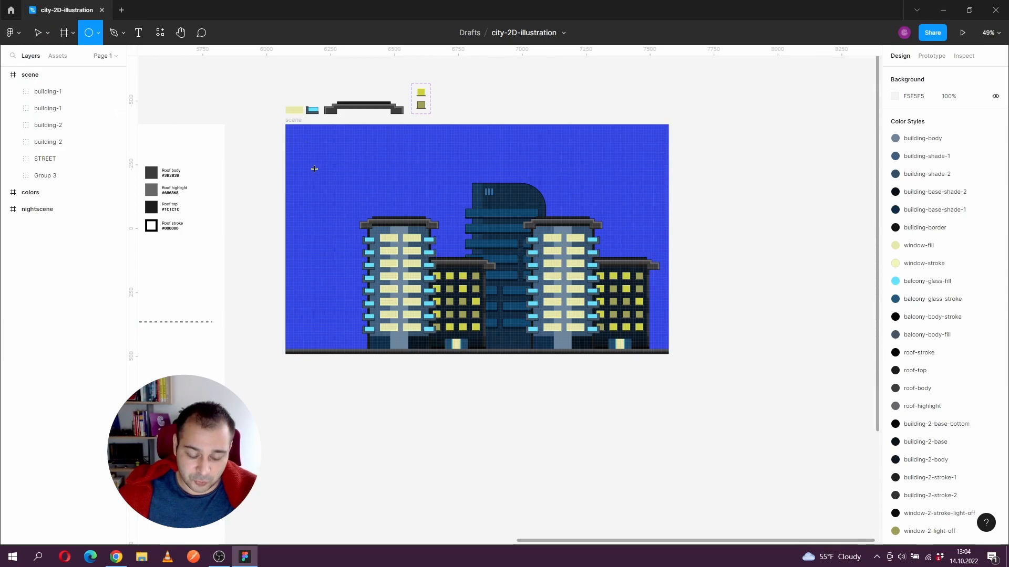
pyautogui.moveTo(315, 167); pyautogui.dragTo(395, 269)
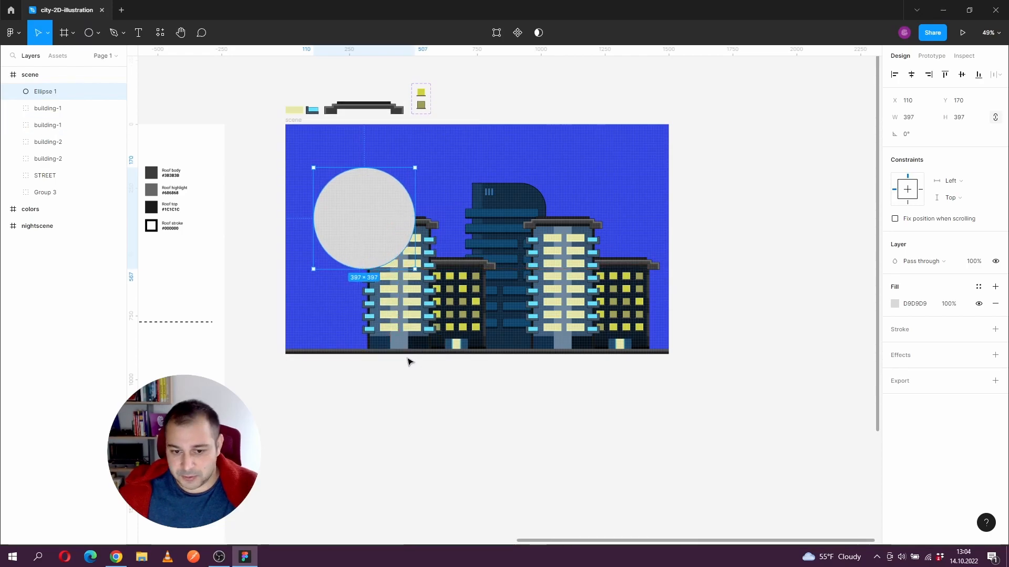
pyautogui.write('400')
pyautogui.press('Tab')
pyautogui.write('4')
pyautogui.press('Return')
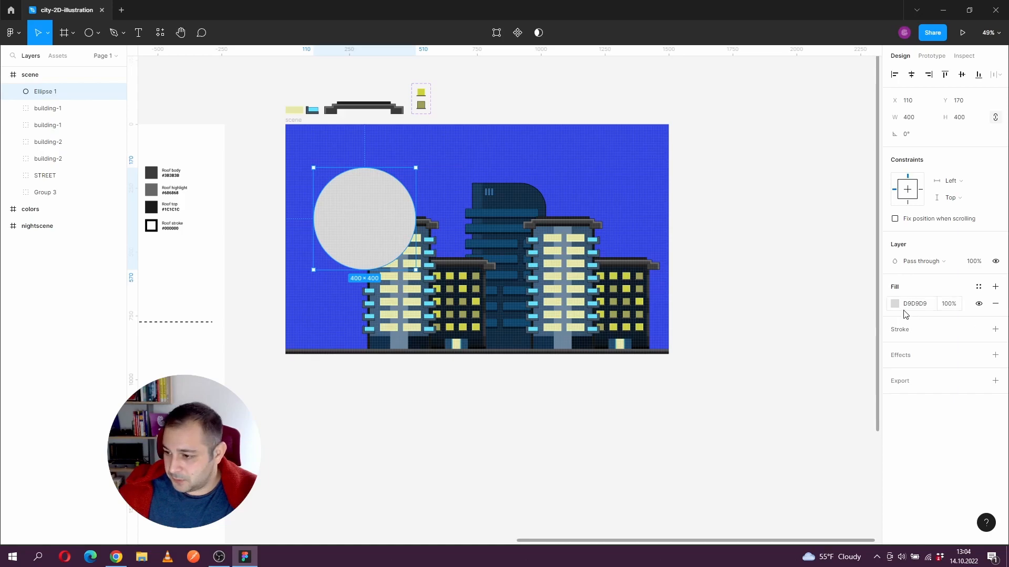
# Step: Apply the moon-fill color style to the circle and give it an inside moon-stroke outline 20 thick
pyautogui.click(978, 288)
pyautogui.write('moon')
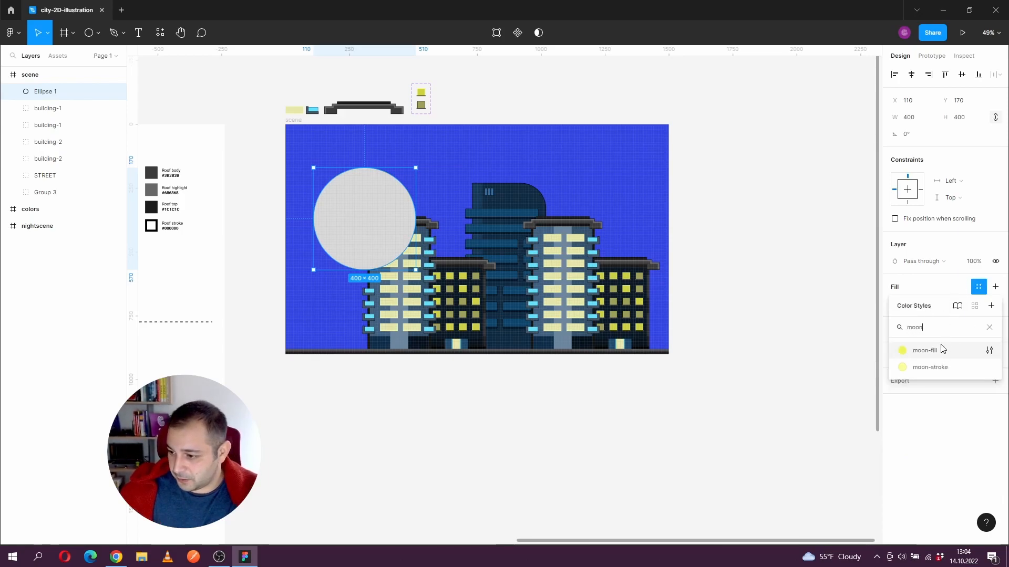
pyautogui.click(941, 350)
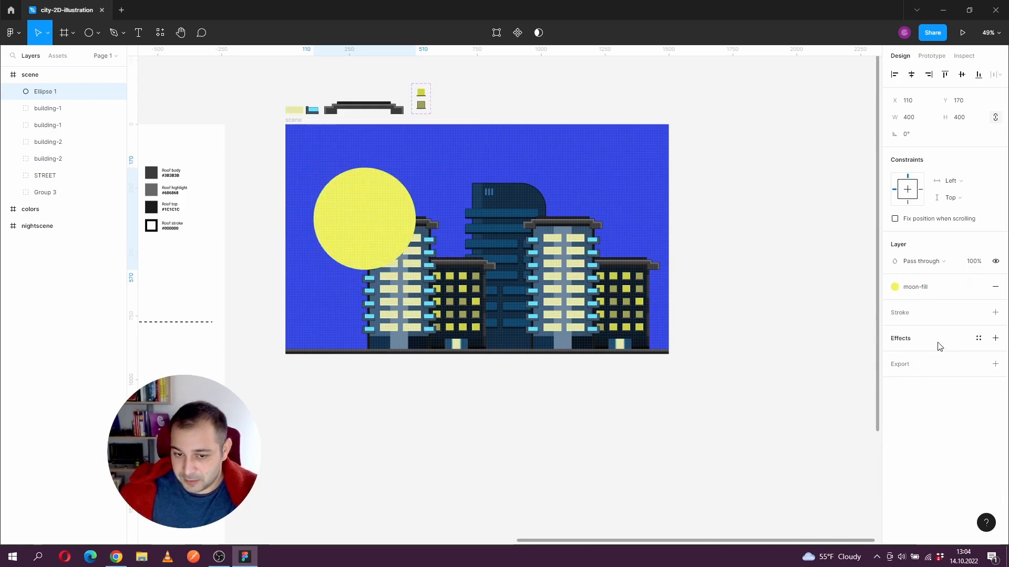
pyautogui.click(979, 313)
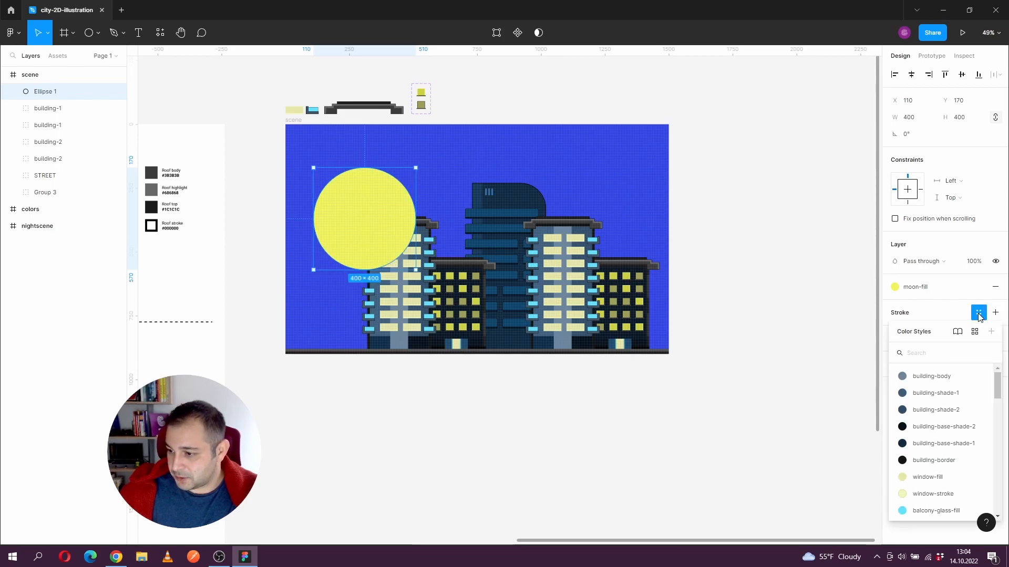
pyautogui.write('moo')
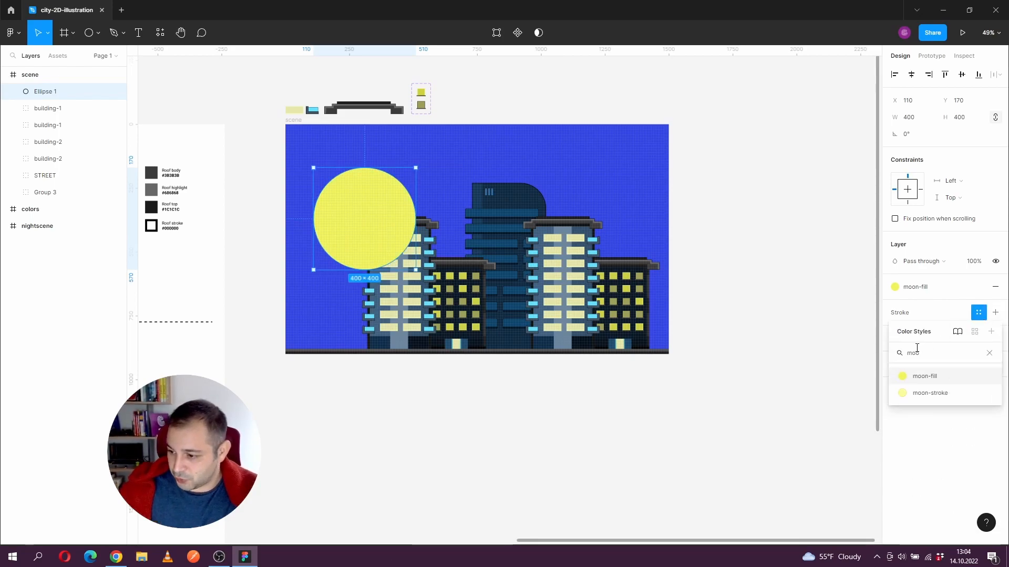
pyautogui.click(927, 393)
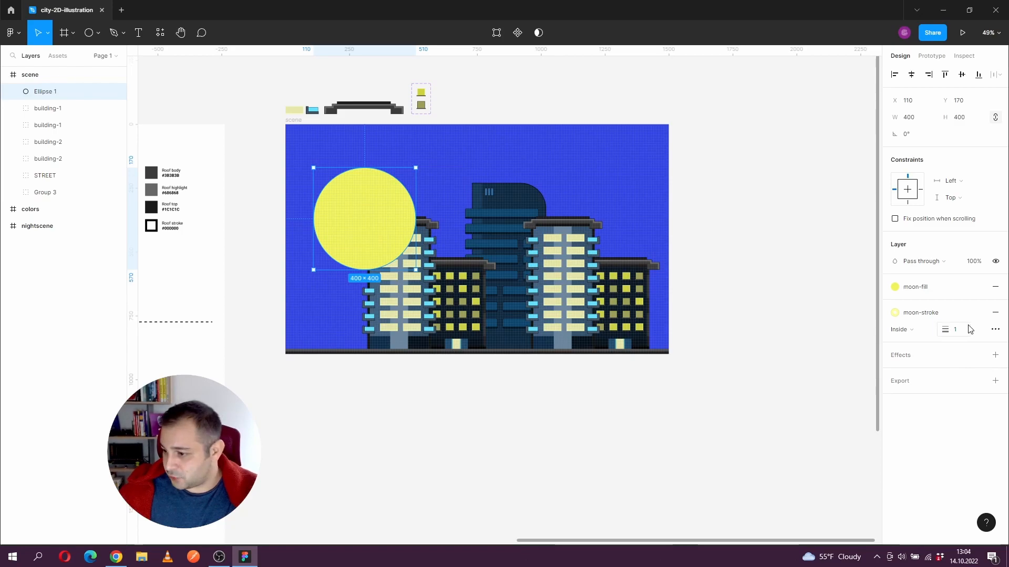
pyautogui.write('20')
pyautogui.press('Return')
pyautogui.click(347, 465)
# Step: Send the moon circle behind all the buildings and lower it in the sky to Y 190
pyautogui.click(349, 229)
pyautogui.rightClick(347, 227)
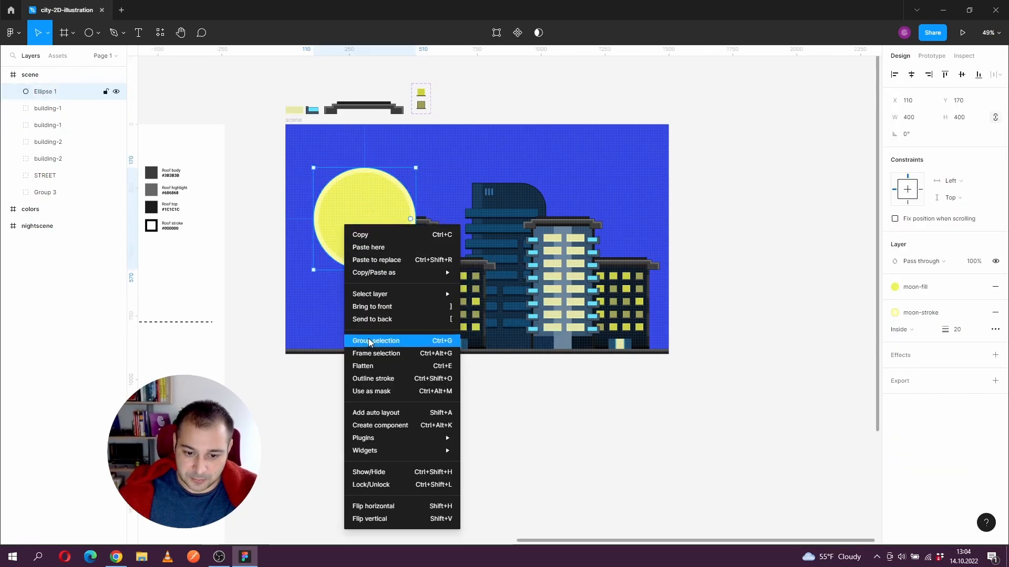
pyautogui.click(371, 319)
pyautogui.click(360, 419)
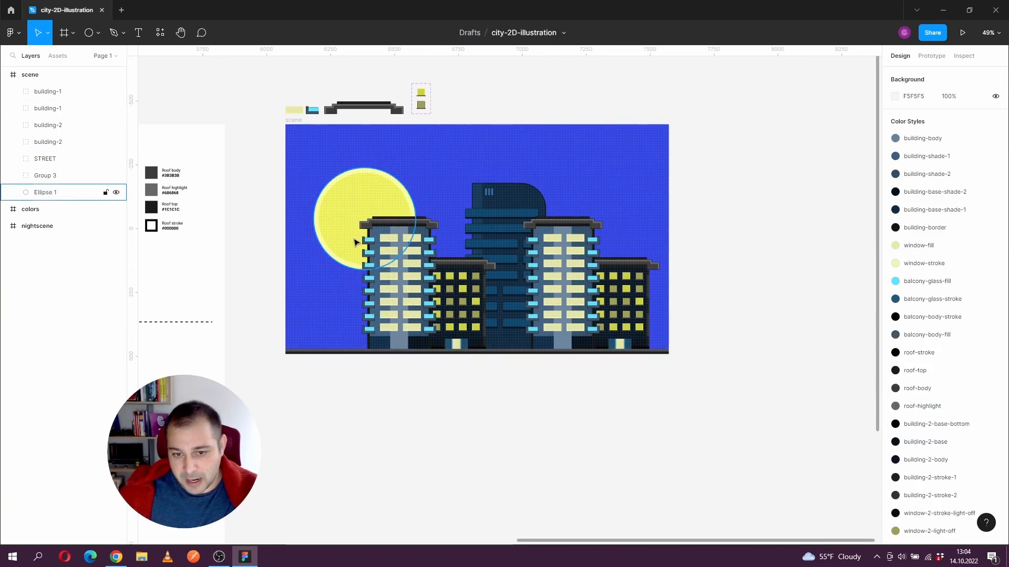
pyautogui.moveTo(353, 209)
pyautogui.mouseDown()
pyautogui.moveTo(329, 210)
pyautogui.moveTo(346, 219)
pyautogui.mouseUp()
pyautogui.scroll(4, 407, 201)
pyautogui.moveTo(301, 224)
pyautogui.mouseDown()
pyautogui.moveTo(318, 225)
pyautogui.moveTo(317, 212)
pyautogui.mouseUp()
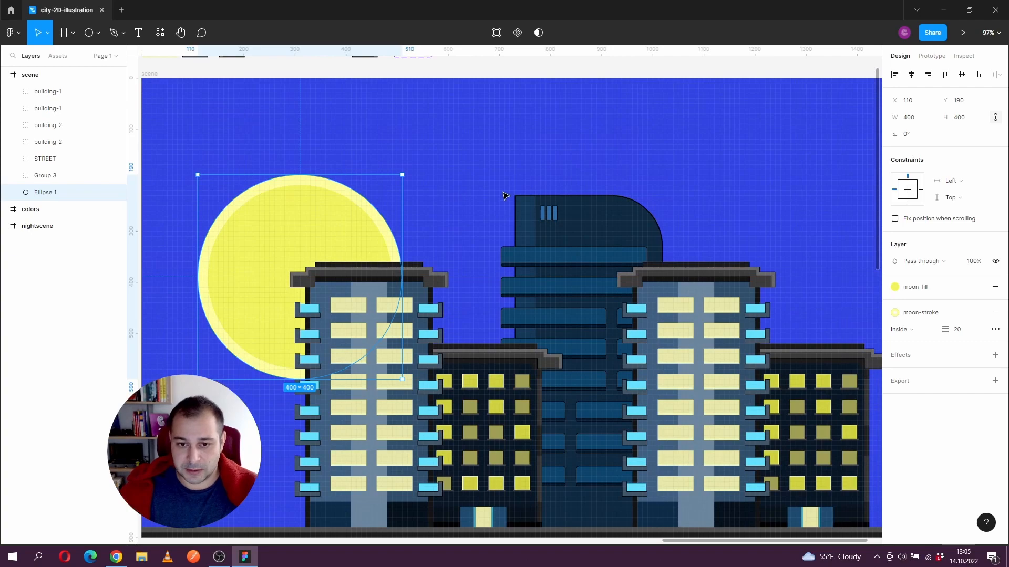
pyautogui.scroll(-4, 503, 196)
pyautogui.hscroll(2, 407, 306)
pyautogui.hscroll(-1, 407, 306)
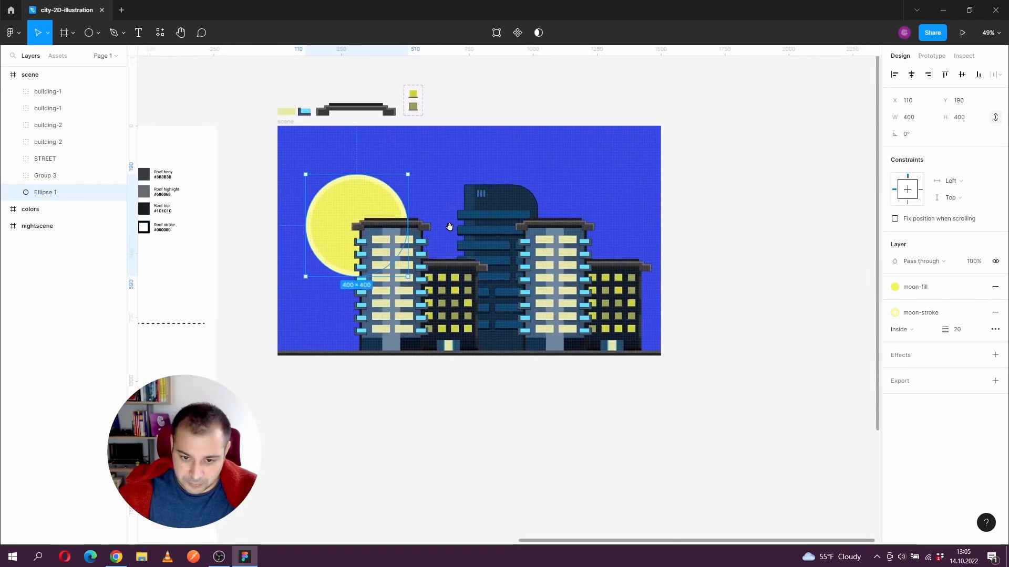
pyautogui.click(407, 306)
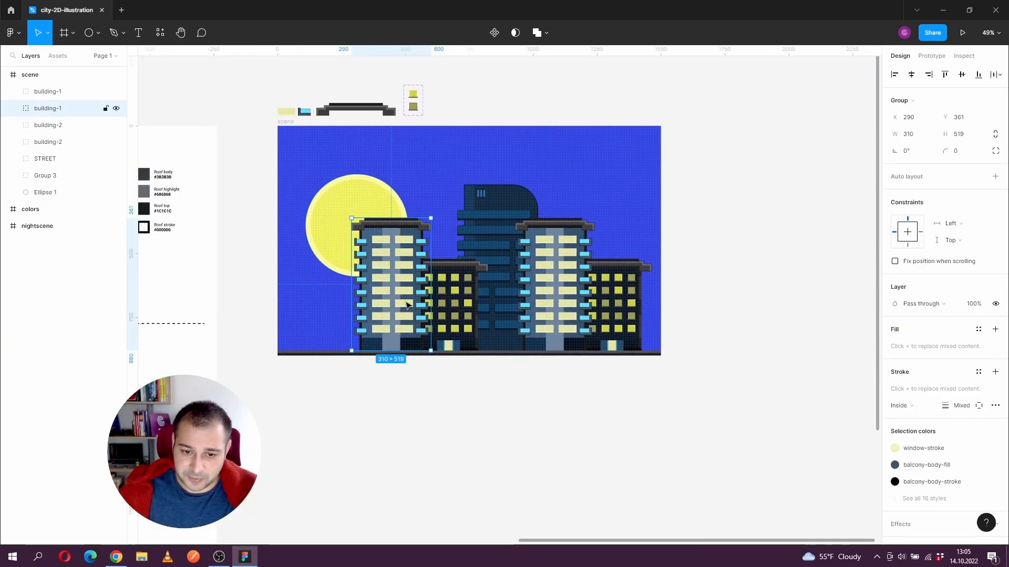
pyautogui.keyDown('shift'); pyautogui.click(454, 295); pyautogui.keyUp('shift')
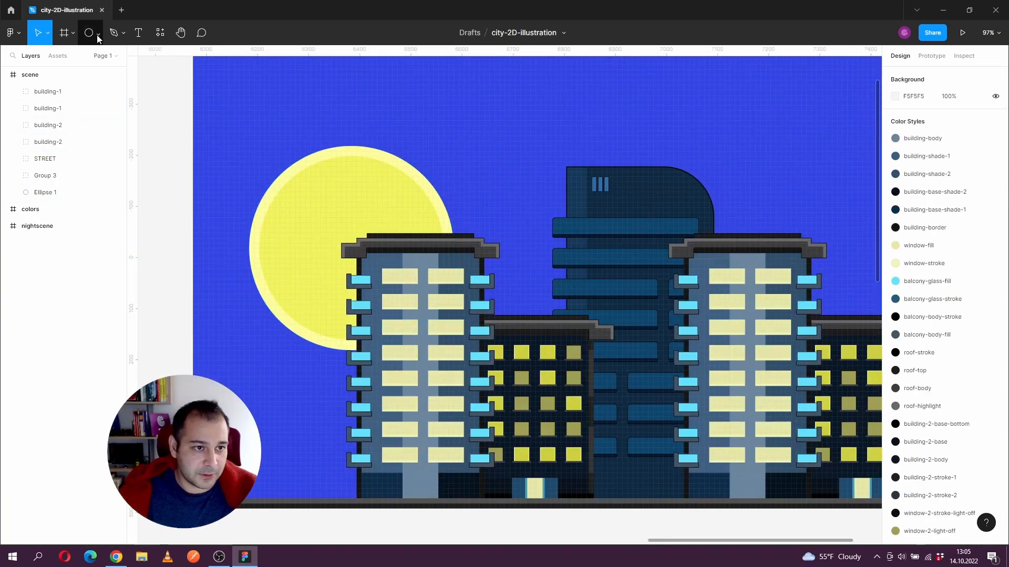
# Step: Draw a closed Pen shape with a wavy top edge across the sky, extending past the scene's right edge and closing through its bottom corners
pyautogui.click(98, 33)
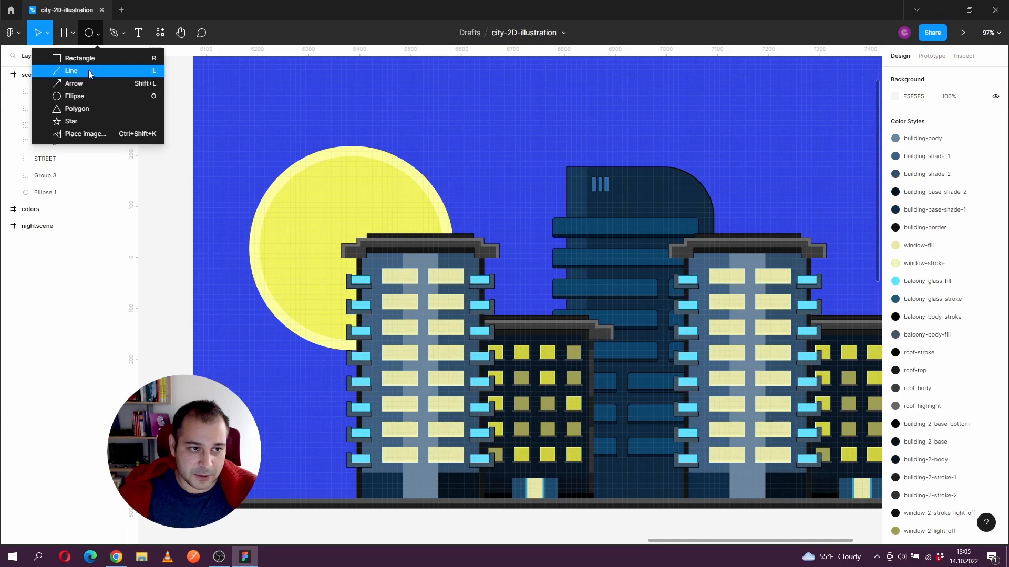
pyautogui.click(123, 33)
pyautogui.click(105, 58)
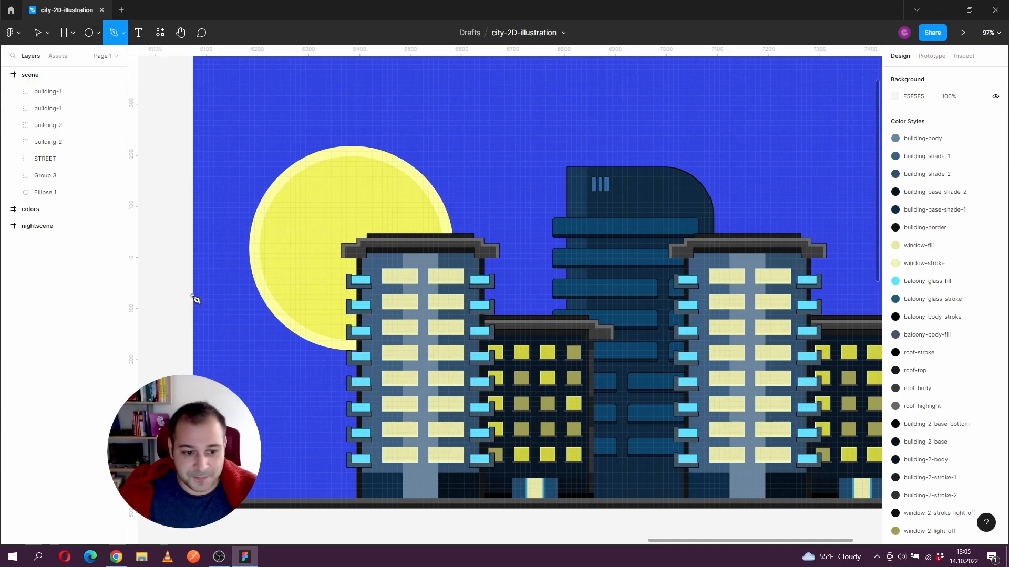
pyautogui.click(192, 294)
pyautogui.moveTo(472, 180); pyautogui.dragTo(580, 208)
pyautogui.moveTo(724, 232); pyautogui.dragTo(819, 208)
pyautogui.moveTo(819, 208); pyautogui.dragTo(586, 215)
pyautogui.moveTo(782, 187); pyautogui.dragTo(835, 228)
pyautogui.keyDown('ctrl'); pyautogui.click(782, 187); pyautogui.keyUp('ctrl')
pyautogui.hotkey('ctrl', 'z')
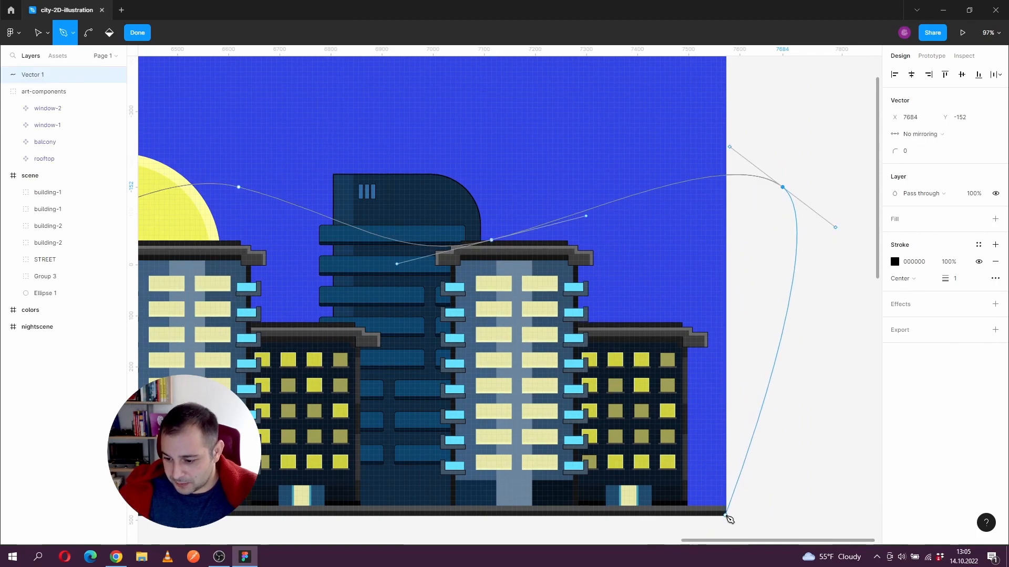
pyautogui.click(726, 516)
pyautogui.moveTo(360, 497); pyautogui.dragTo(641, 432)
pyautogui.click(241, 452)
pyautogui.click(241, 238)
# Step: Fill the wavy shape with the sky-2 color style and remove its black stroke
pyautogui.click(995, 220)
pyautogui.click(978, 220)
pyautogui.click(916, 298)
pyautogui.scroll(-5, 578, 210)
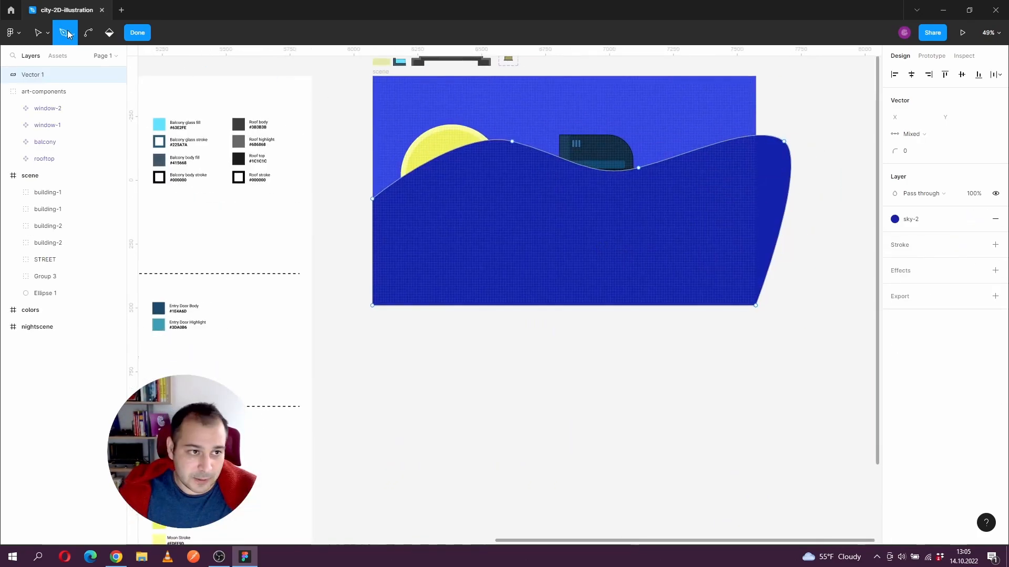
# Step: Pull the wave's outermost anchor point and its lower curve handle back to the scene's right edge
pyautogui.click(39, 33)
pyautogui.moveTo(784, 142); pyautogui.dragTo(757, 170)
pyautogui.moveTo(776, 259); pyautogui.dragTo(752, 261)
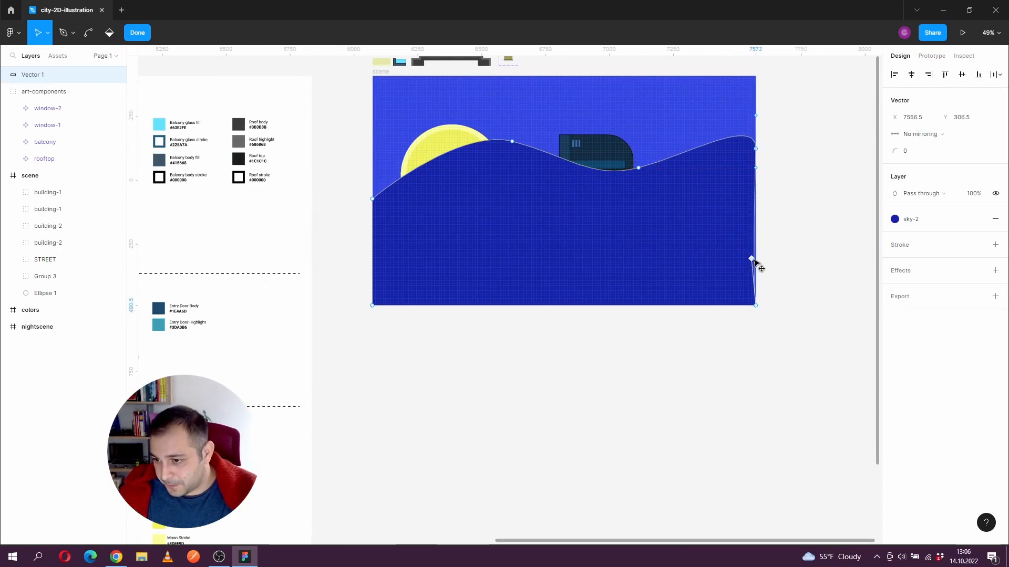
pyautogui.scroll(1, 529, 214)
pyautogui.press('Escape')
# Step: Rename the wavy shape sky-2 and move it into the scene frame below the moon circle in the layer order
pyautogui.doubleClick(37, 76)
pyautogui.write('sky-2')
pyautogui.press('Return')
pyautogui.moveTo(37, 77); pyautogui.dragTo(58, 283)
# Step: Rename the Ellipse 1 circle layer as moon
pyautogui.click(42, 276)
pyautogui.doubleClick(42, 276)
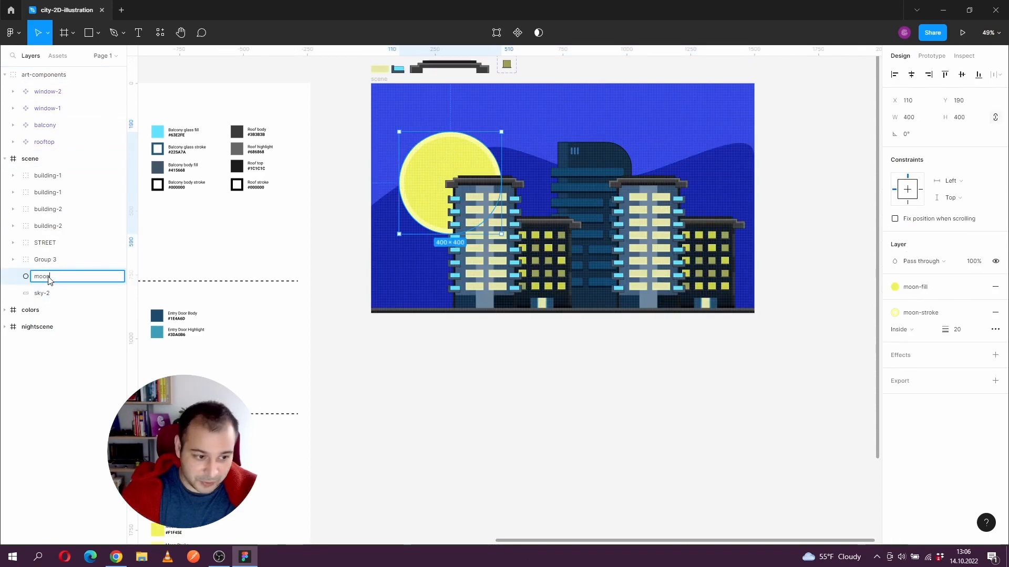
pyautogui.write('moon')
pyautogui.press('Return')
pyautogui.click(649, 401)
# Step: Reshape the sky-2 wave's curve at the scene's right edge into a smoother, broader crest by adjusting its anchor handle
pyautogui.scroll(3, 783, 183)
pyautogui.doubleClick(701, 132)
pyautogui.click(713, 125)
pyautogui.moveTo(713, 62); pyautogui.dragTo(630, 92)
pyautogui.moveTo(227, 111); pyautogui.dragTo(388, 137)
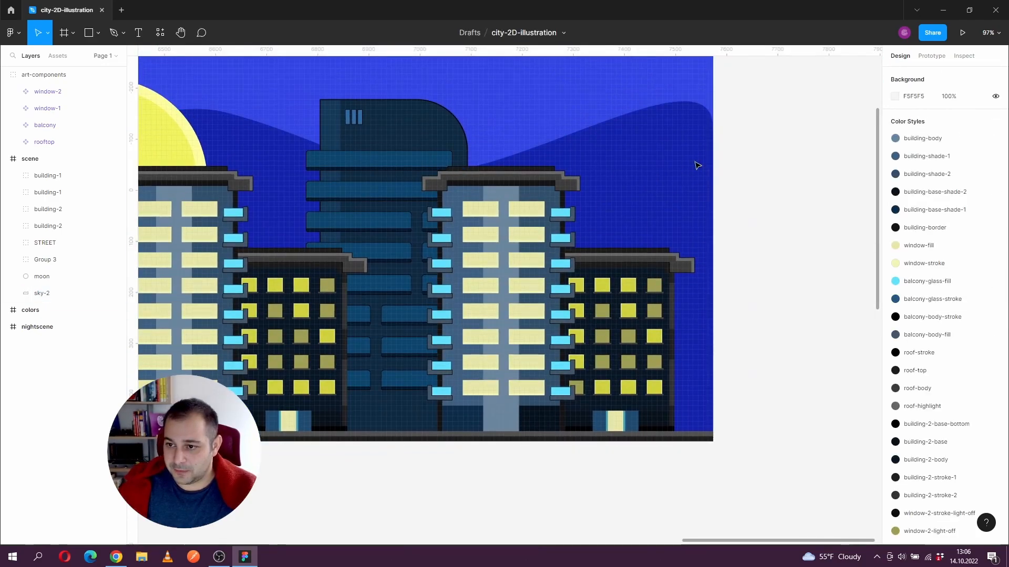
pyautogui.doubleClick(696, 163)
pyautogui.click(712, 128)
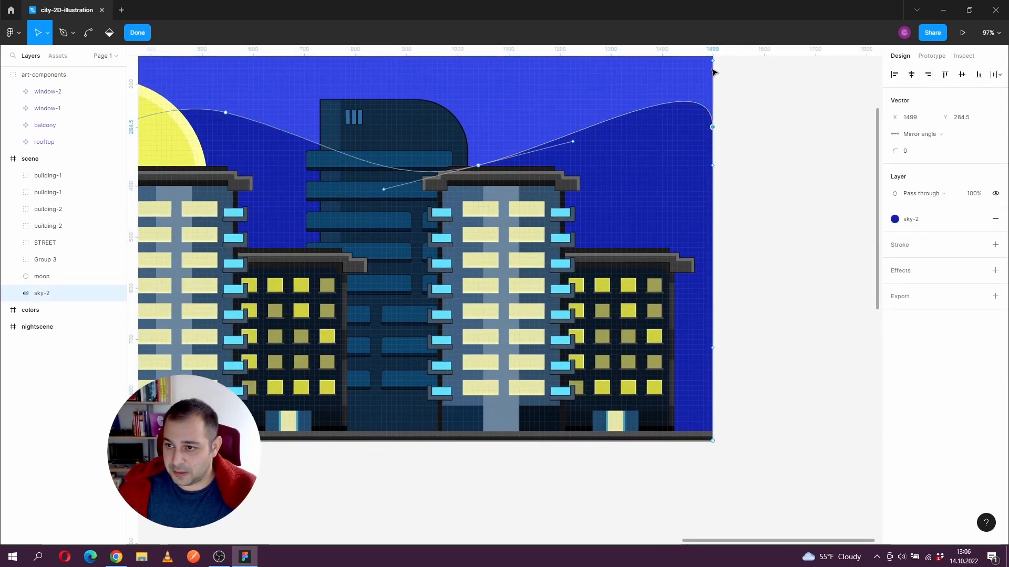
pyautogui.moveTo(714, 61); pyautogui.dragTo(628, 96)
pyautogui.hscroll(-5, 603, 110)
pyautogui.moveTo(399, 124)
pyautogui.mouseDown()
pyautogui.moveTo(394, 148)
pyautogui.moveTo(390, 136)
pyautogui.mouseUp()
pyautogui.press('Escape')
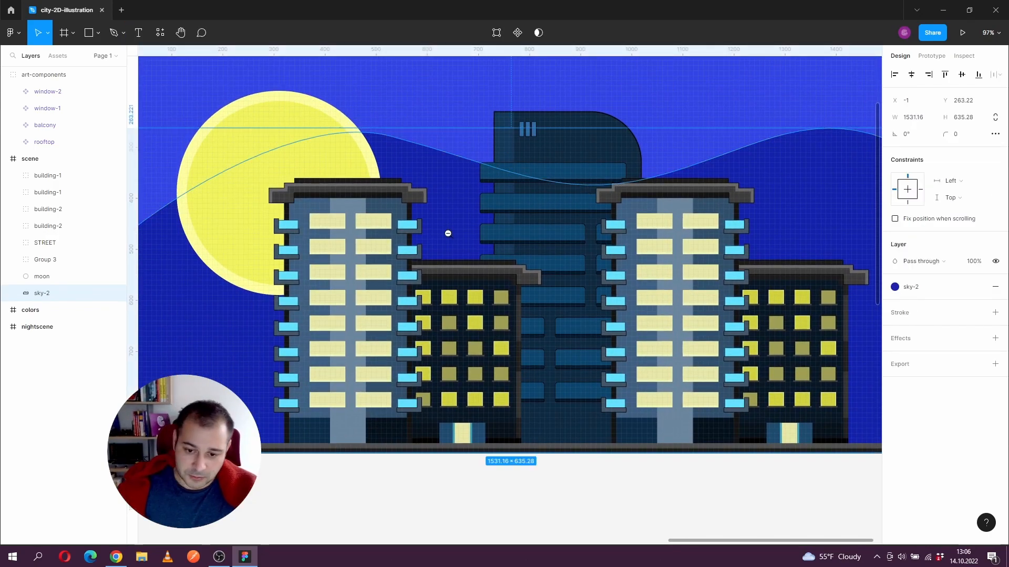
pyautogui.scroll(-2, 449, 234)
pyautogui.moveTo(449, 235); pyautogui.dragTo(501, 288)
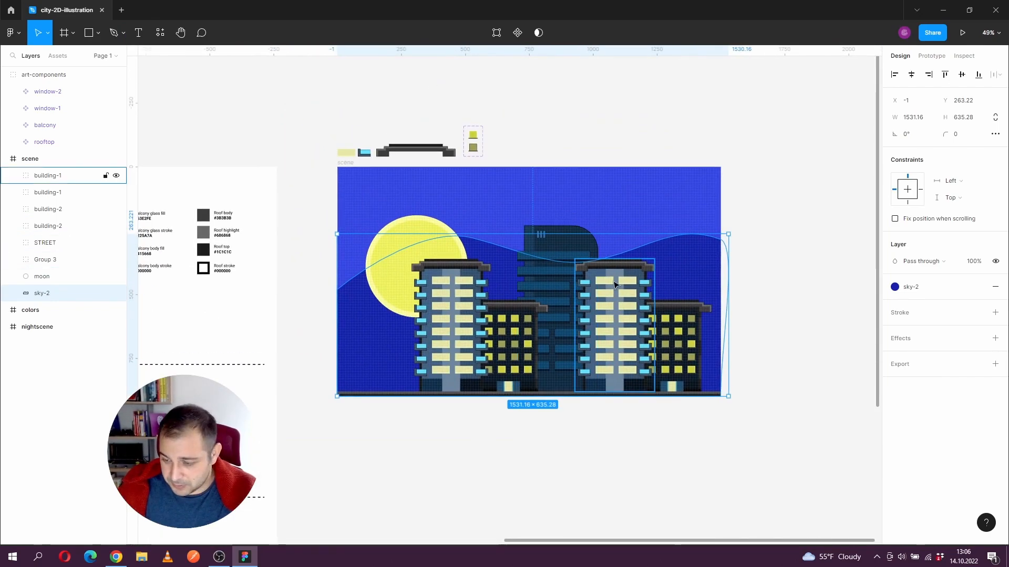
pyautogui.press('Return')
pyautogui.press('Escape')
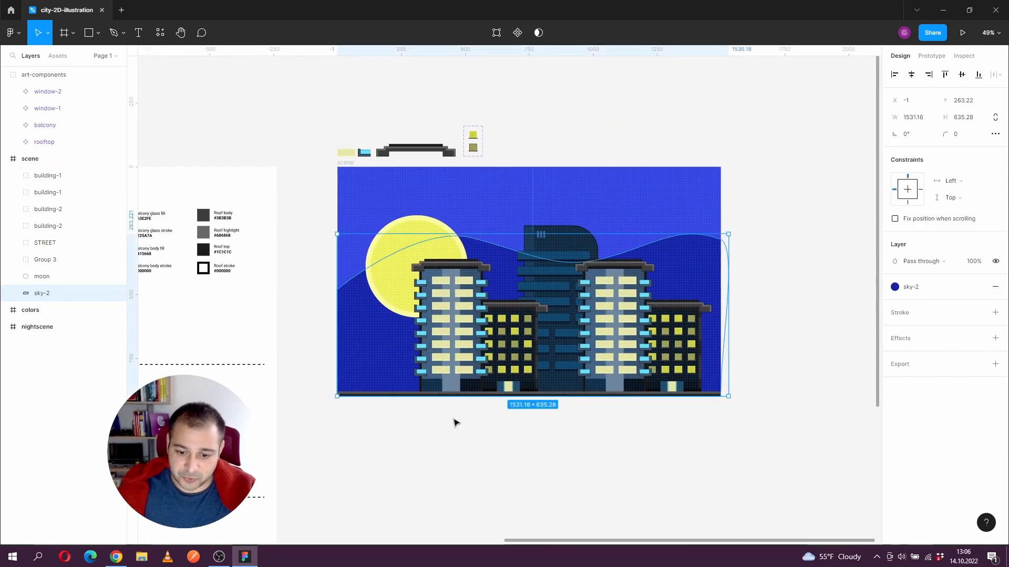
pyautogui.click(454, 422)
pyautogui.hscroll(-2, 441, 130)
pyautogui.scroll(1, 441, 130)
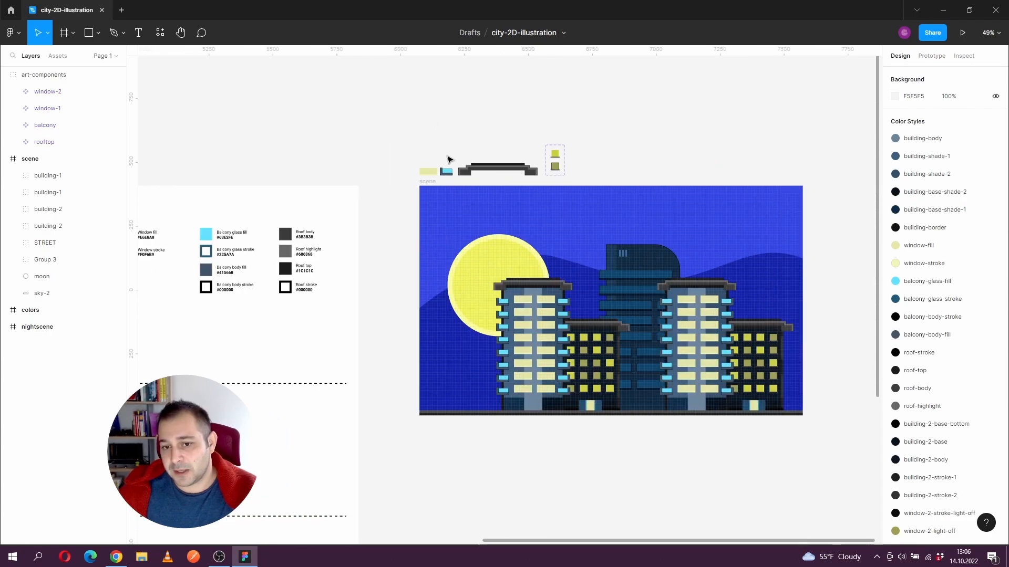
# Step: Select the scene frame and collapse the layer contents of scene and art-components
pyautogui.click(433, 183)
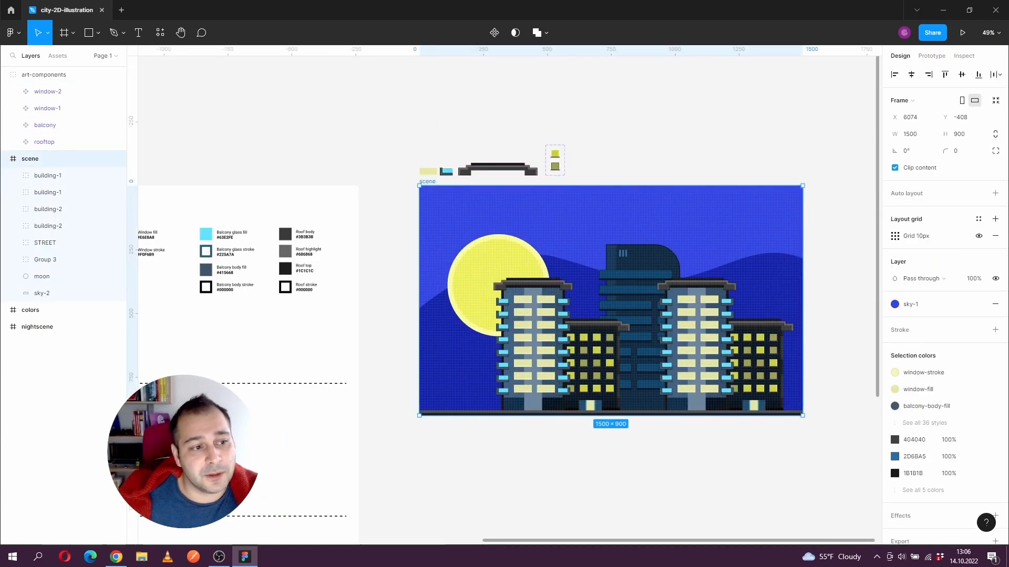
pyautogui.click(6, 159)
pyautogui.click(6, 76)
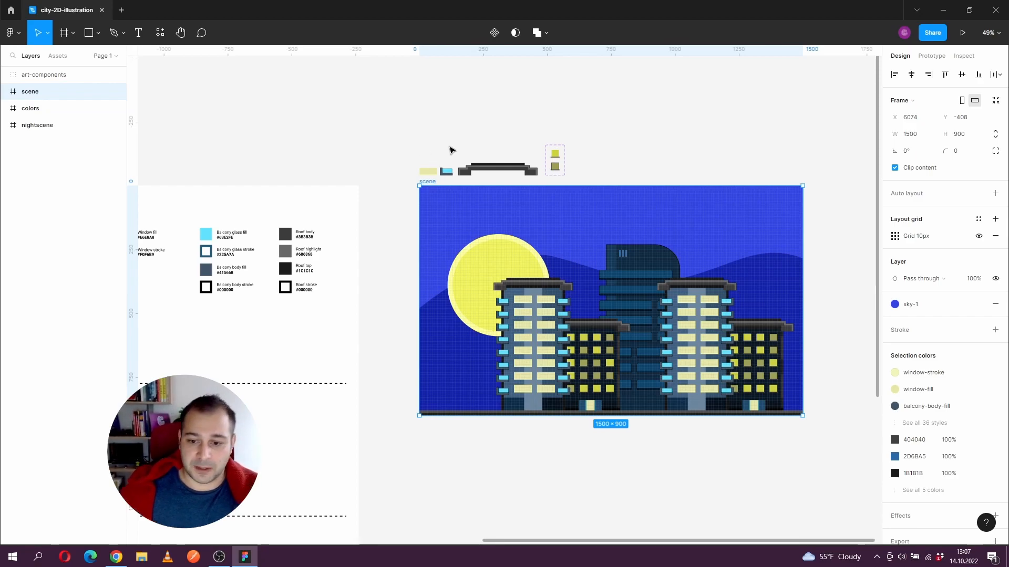
pyautogui.moveTo(653, 138)
pyautogui.mouseDown()
pyautogui.moveTo(633, 138)
pyautogui.moveTo(628, 148)
pyautogui.moveTo(641, 149)
pyautogui.mouseUp()
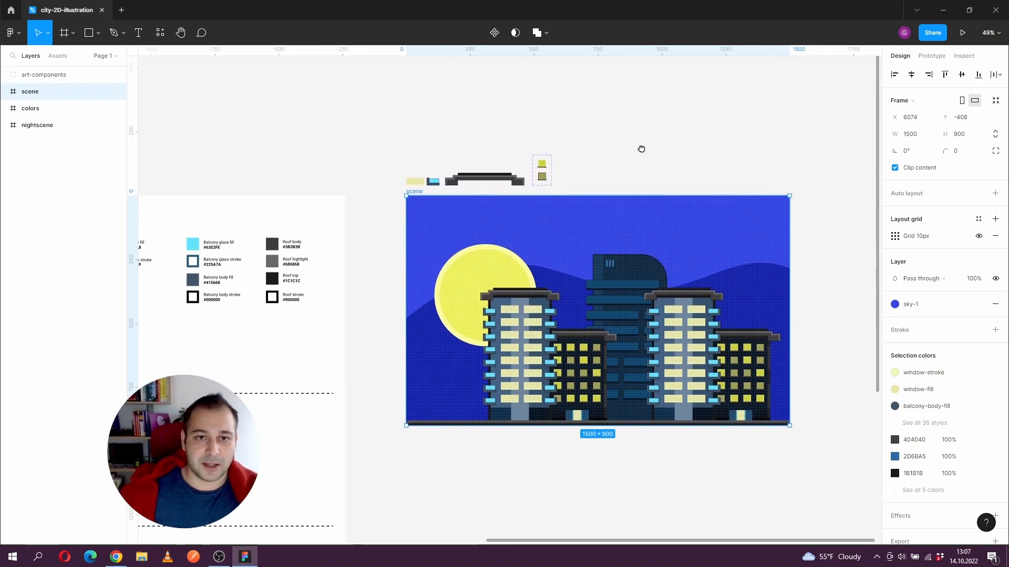